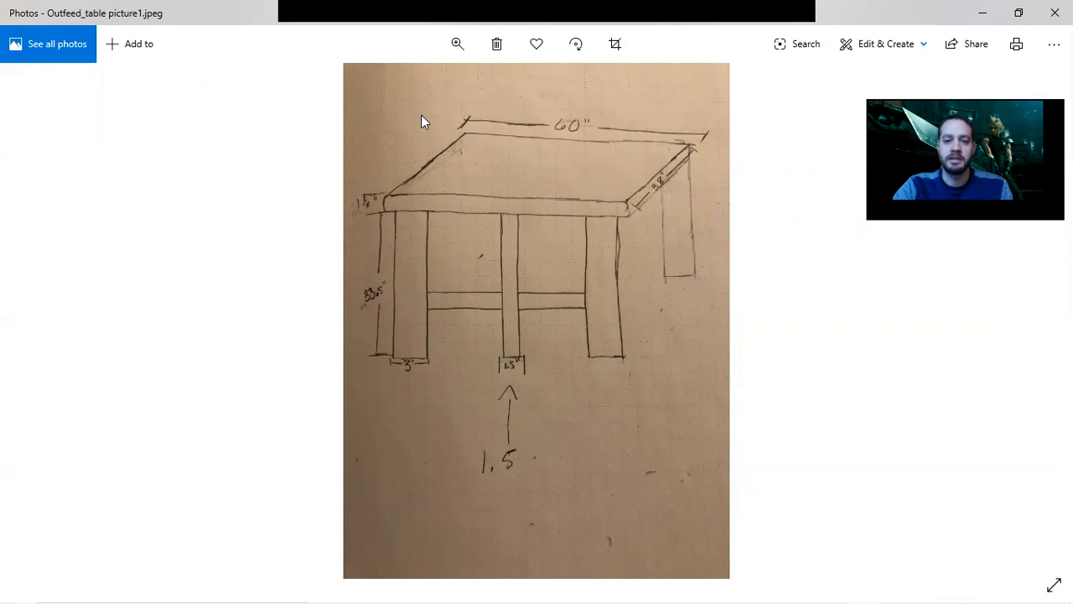
Start a 2D sketch on an origin plane and draw a rectangle from the origin, about 0.63 by 0.34 in.
{"action": "left_click", "coordinate": [984, 14]}
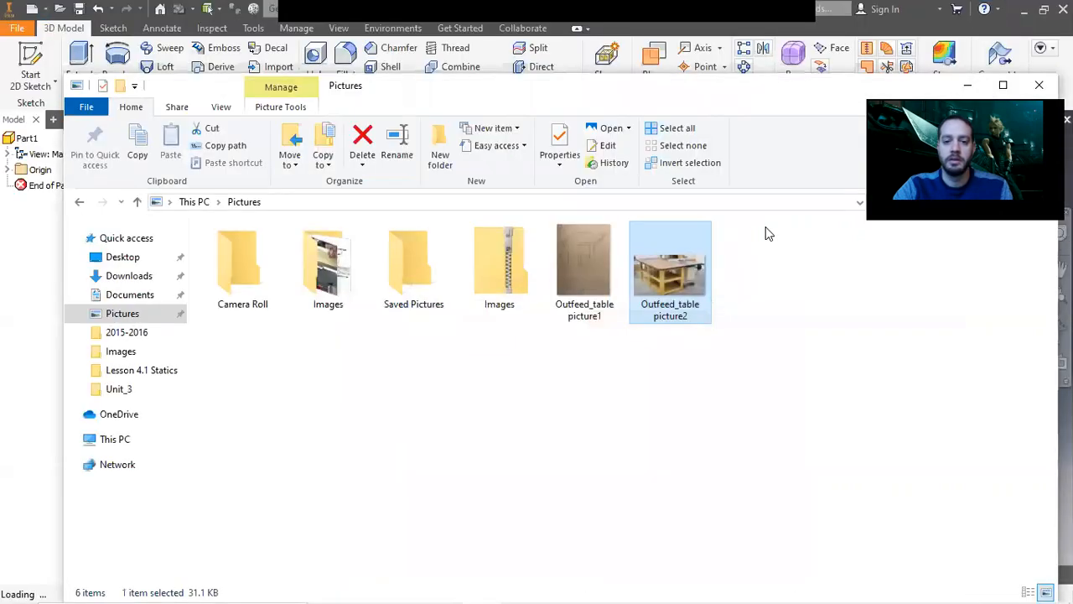
{"action": "left_click", "coordinate": [968, 87]}
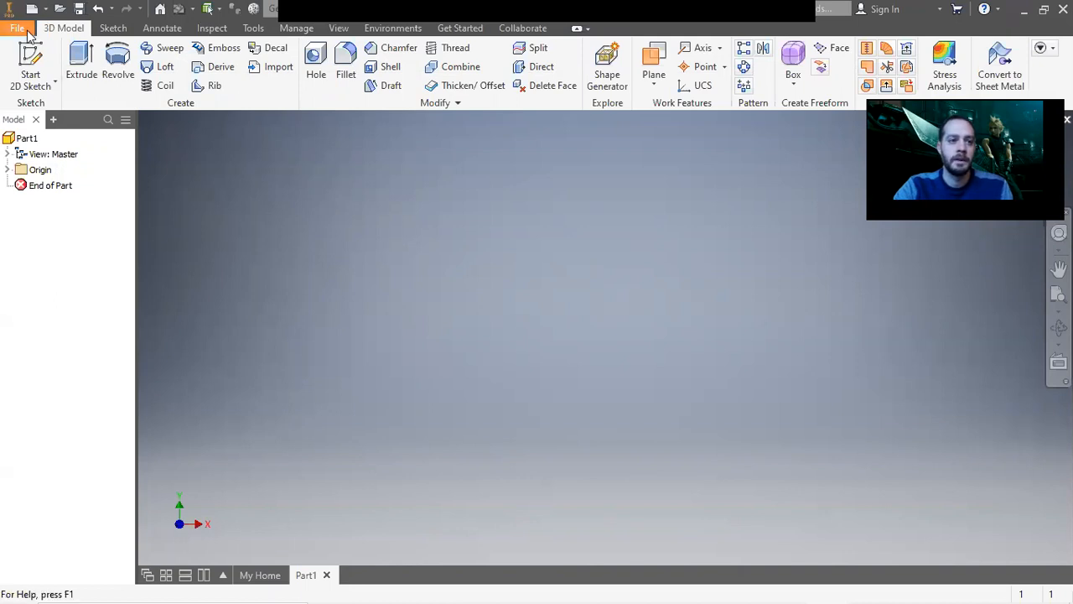
{"action": "left_click", "coordinate": [29, 59]}
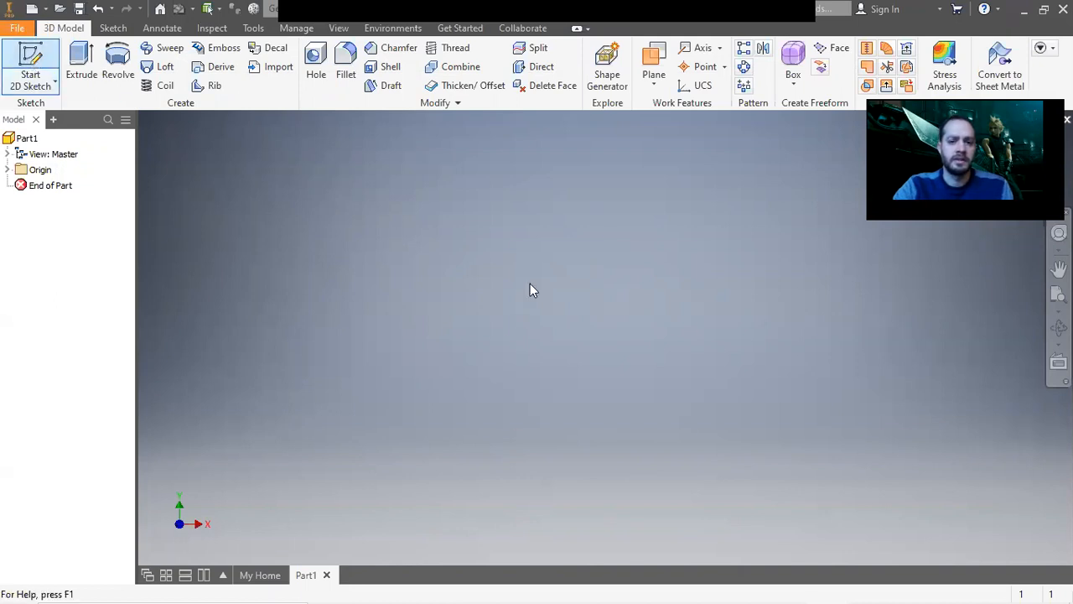
{"action": "left_click", "coordinate": [630, 362]}
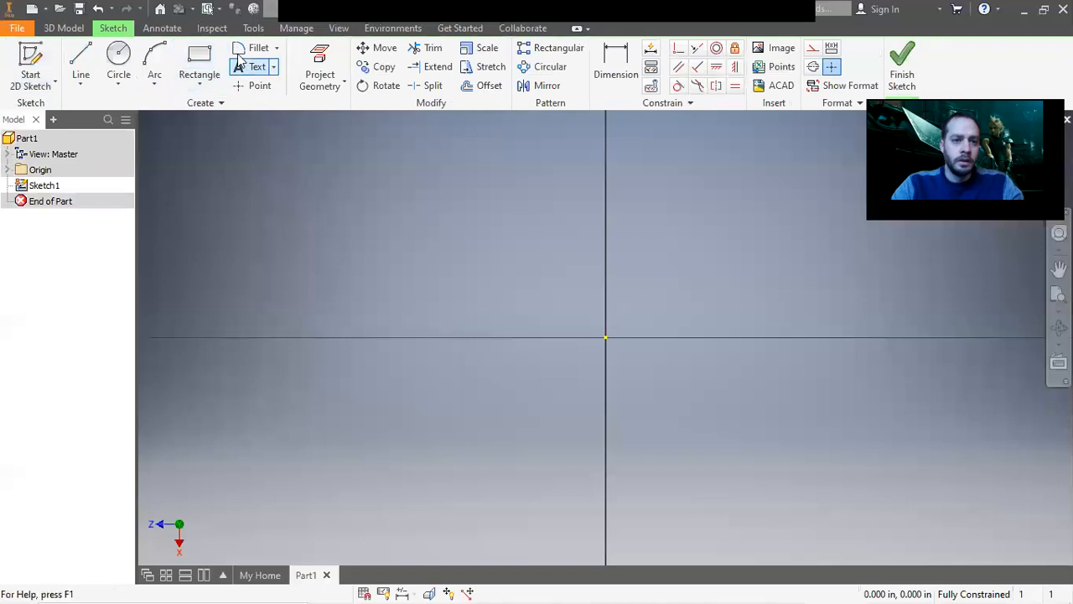
{"action": "left_click", "coordinate": [199, 65]}
{"action": "left_click", "coordinate": [605, 337]}
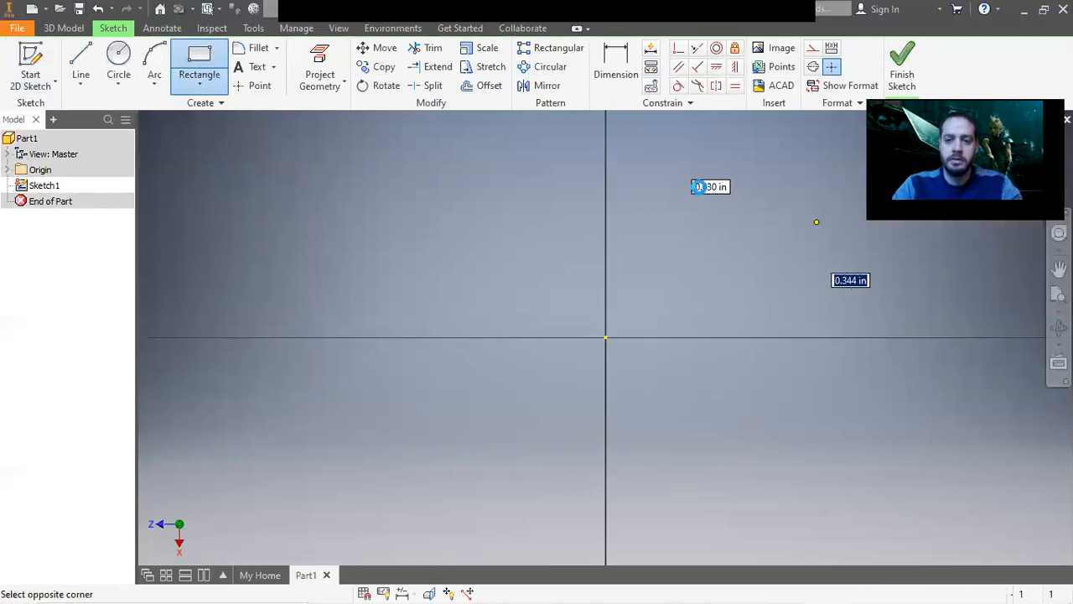
{"action": "left_click", "coordinate": [816, 222]}
{"action": "right_click", "coordinate": [723, 187]}
{"action": "left_click", "coordinate": [746, 184]}
Dimension the rectangle's top edge and set its width to 60 in.
{"action": "left_click", "coordinate": [635, 71]}
{"action": "left_click", "coordinate": [687, 221]}
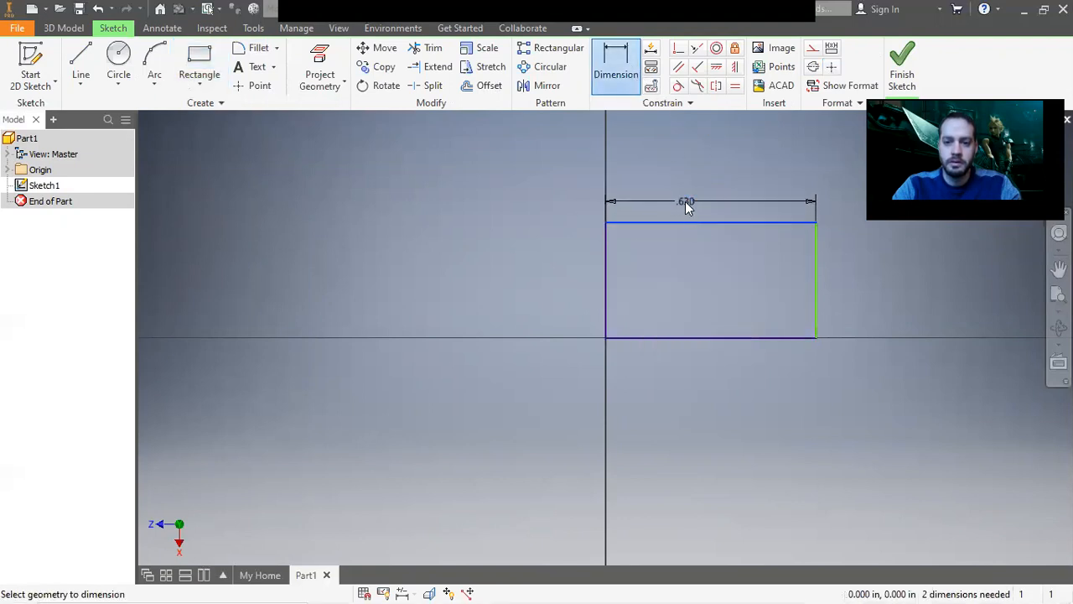
{"action": "left_click", "coordinate": [685, 203]}
{"action": "type", "text": "60"}
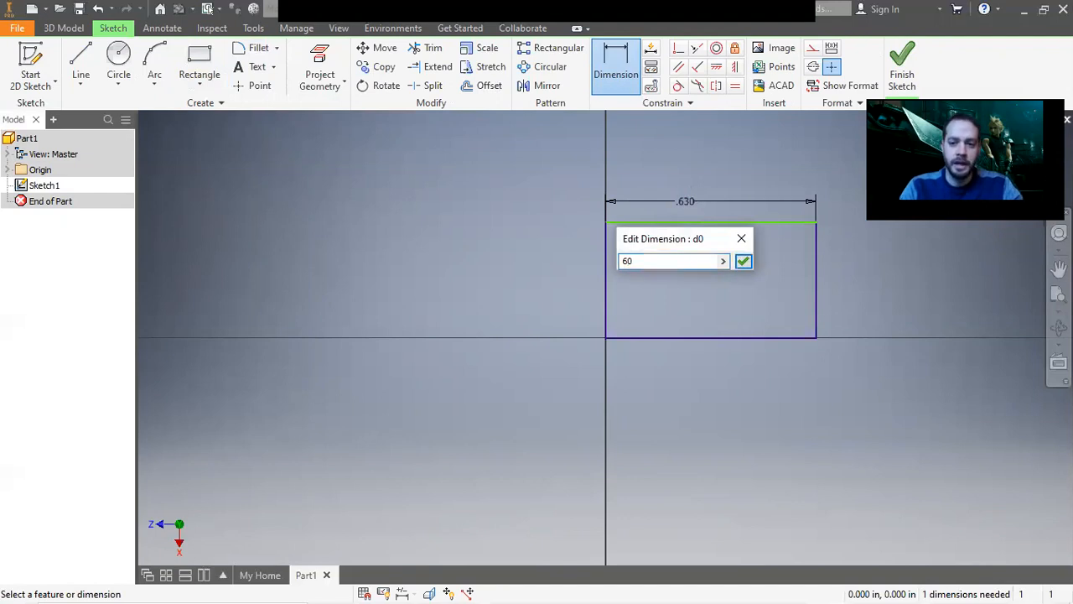
{"action": "left_click", "coordinate": [743, 261]}
Dimension the rectangle's right edge and set its height to 38 in.
{"action": "middle_click", "coordinate": [700, 289]}
{"action": "scroll", "coordinate": [701, 290], "scroll_direction": "down", "scroll_amount": 5}
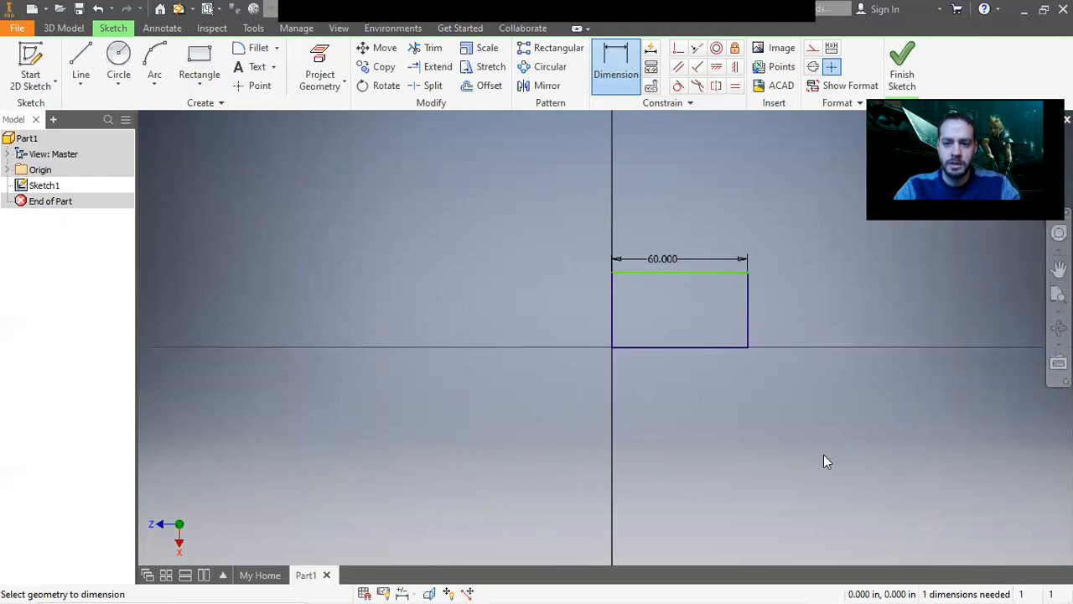
{"action": "left_click", "coordinate": [748, 327]}
{"action": "left_click", "coordinate": [776, 316]}
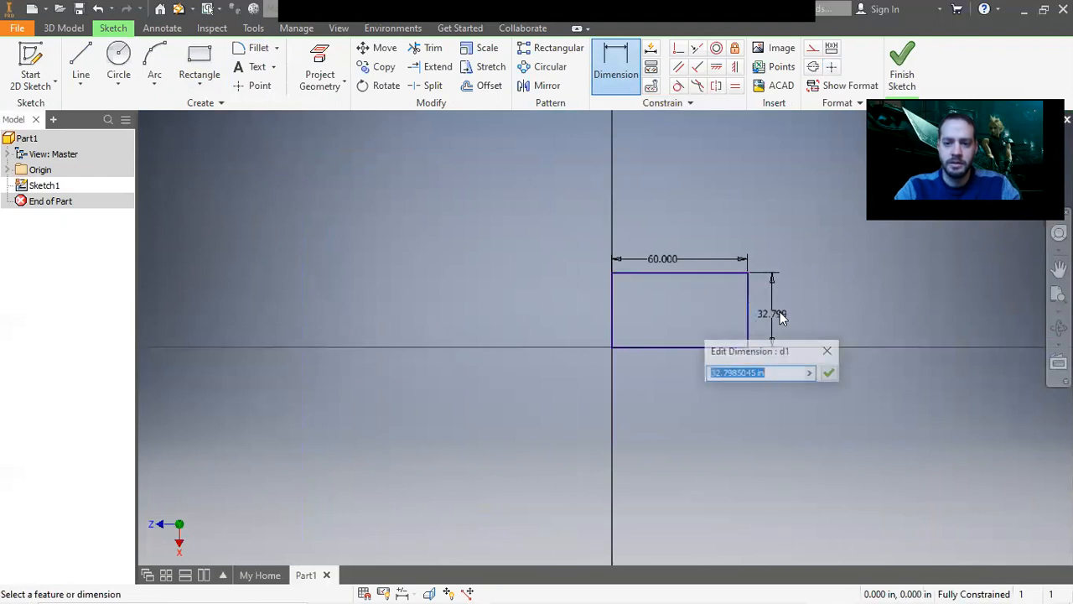
{"action": "type", "text": "38"}
{"action": "key", "text": "Return"}
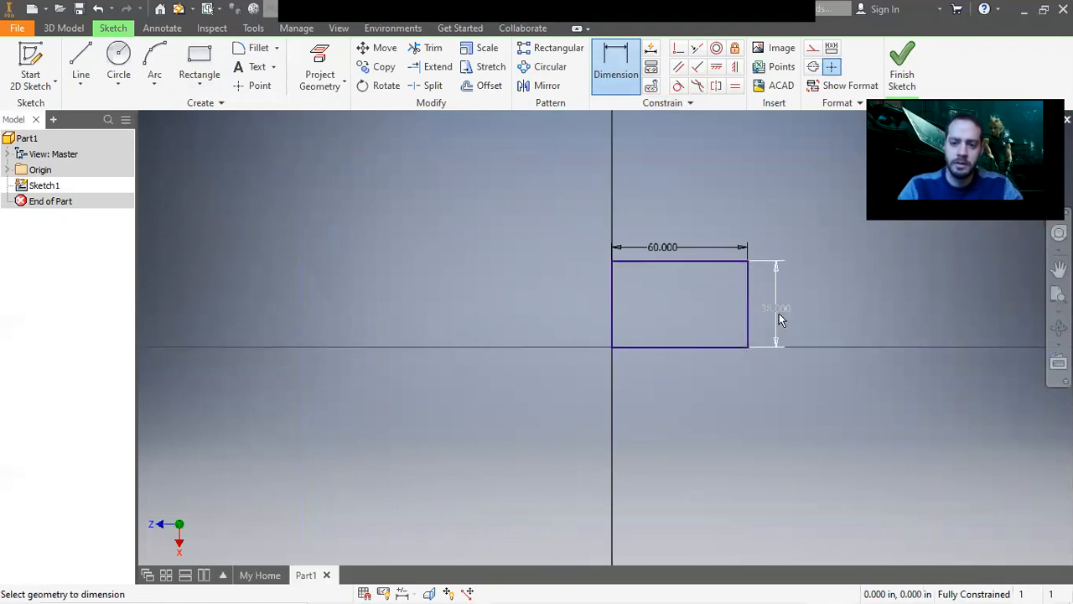
Switch to the Photos app to review the hand-drawn table sketch, then return to Inventor.
{"action": "mouse_move", "coordinate": [598, 588]}
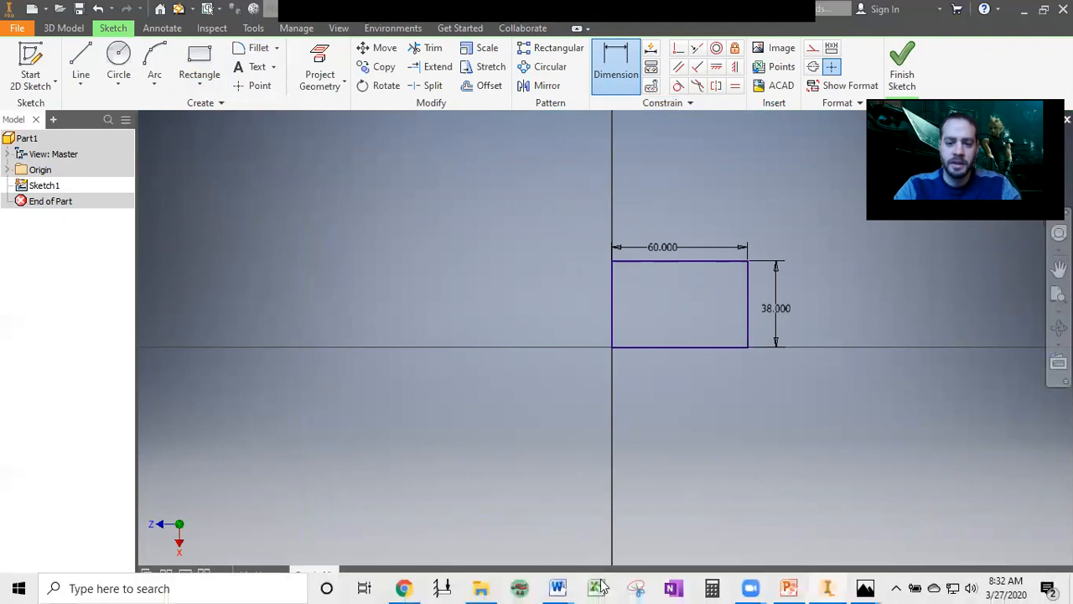
{"action": "mouse_move", "coordinate": [869, 587]}
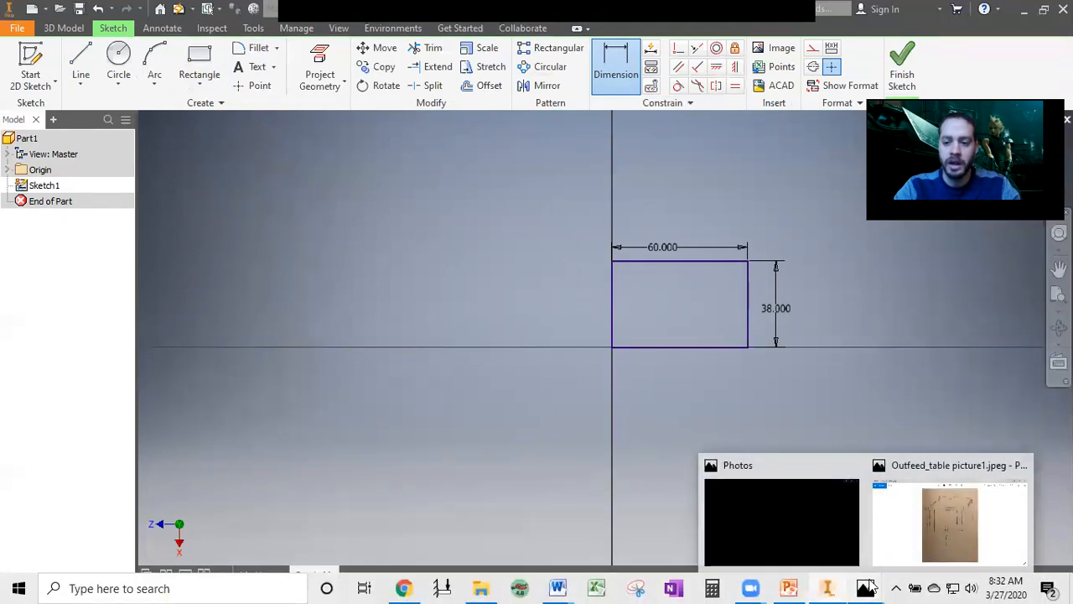
{"action": "left_click", "coordinate": [905, 545]}
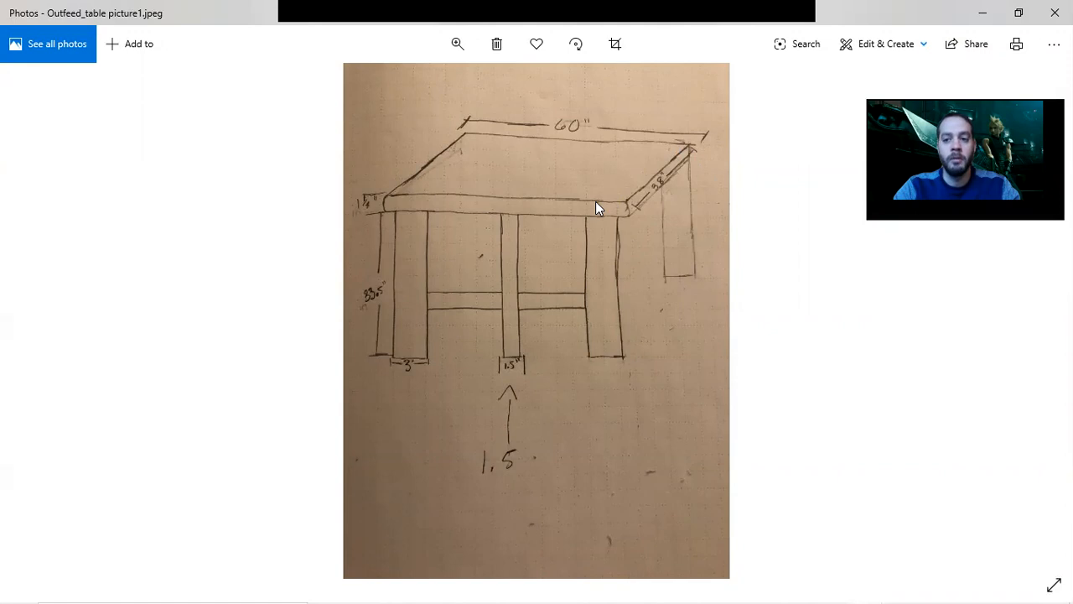
{"action": "left_click", "coordinate": [982, 11]}
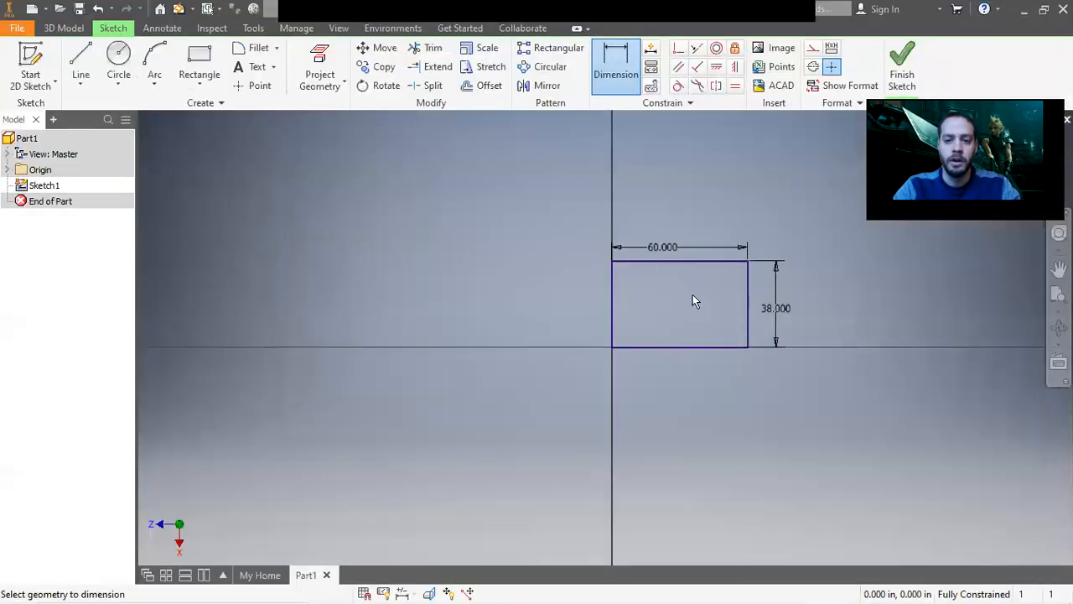
Finish the sketch and extrude the rectangle .75 in to form the tabletop.
{"action": "scroll", "coordinate": [709, 302], "scroll_direction": "up", "scroll_amount": 1}
{"action": "left_click", "coordinate": [899, 74]}
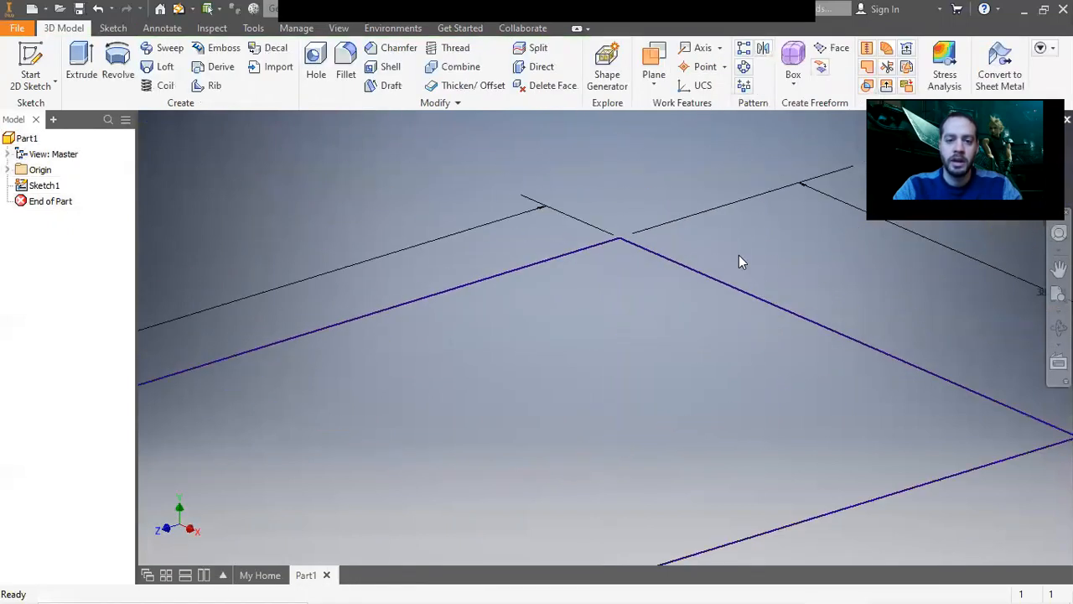
{"action": "scroll", "coordinate": [417, 316], "scroll_direction": "down", "scroll_amount": 5}
{"action": "left_click", "coordinate": [94, 84]}
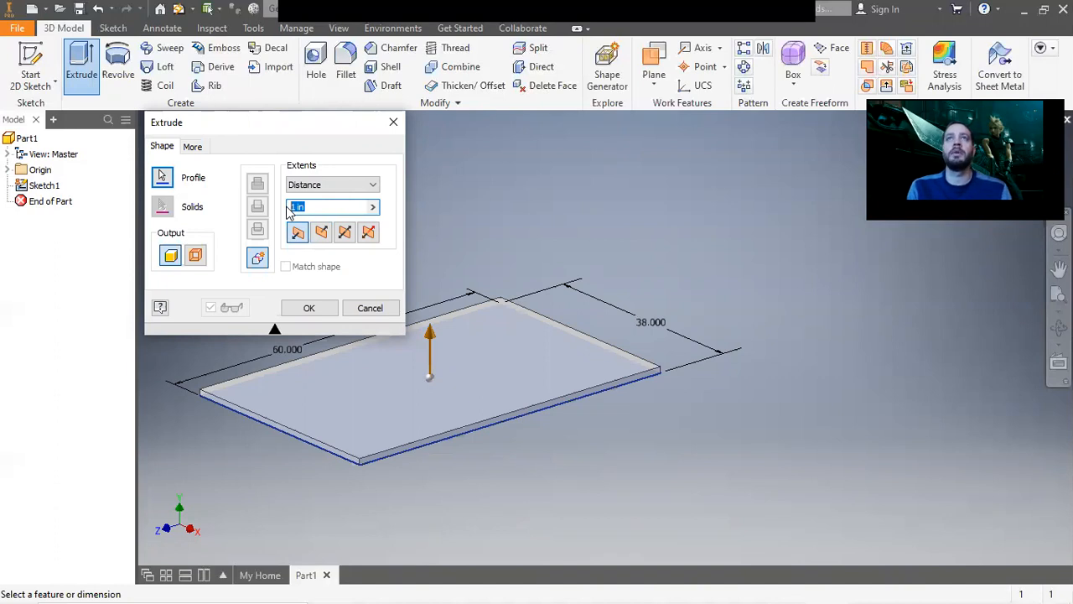
{"action": "type", "text": ".75"}
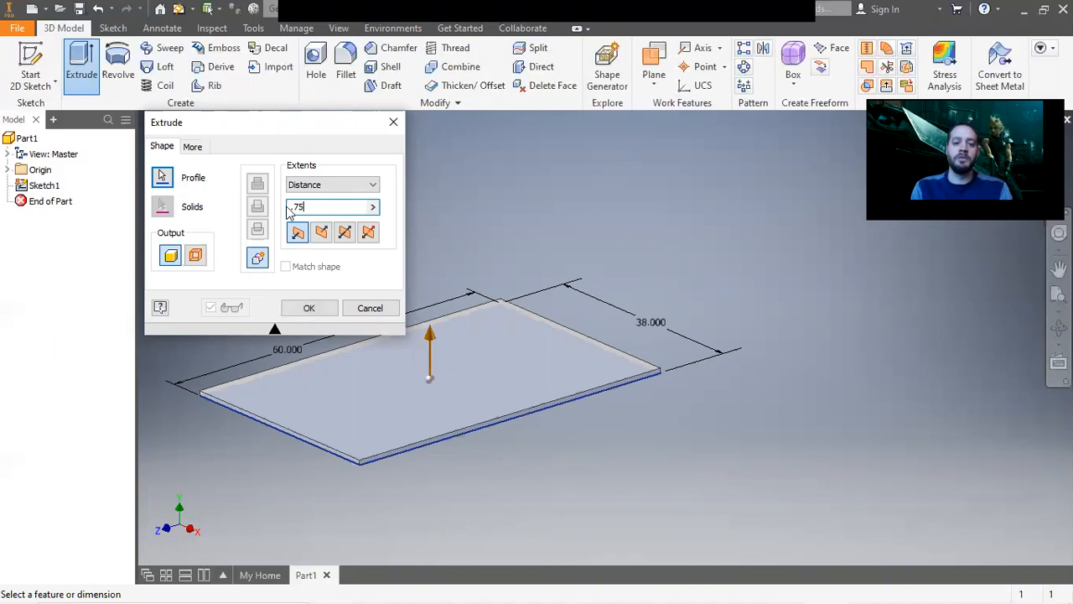
{"action": "left_click", "coordinate": [309, 308]}
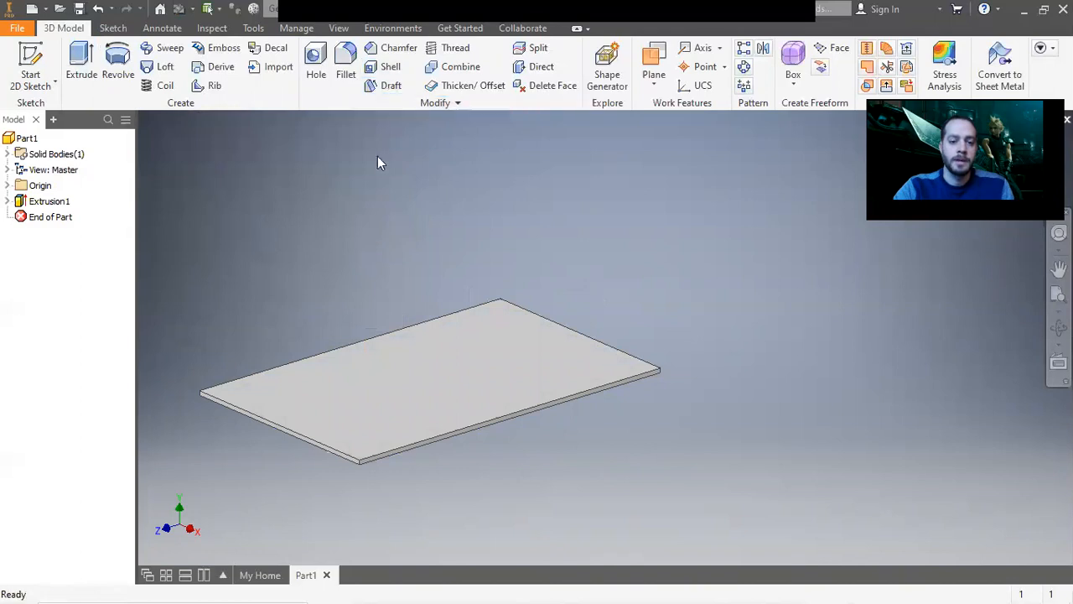
Fillet two corner edges of the tabletop with a radius of 2 in.
{"action": "left_click", "coordinate": [345, 67]}
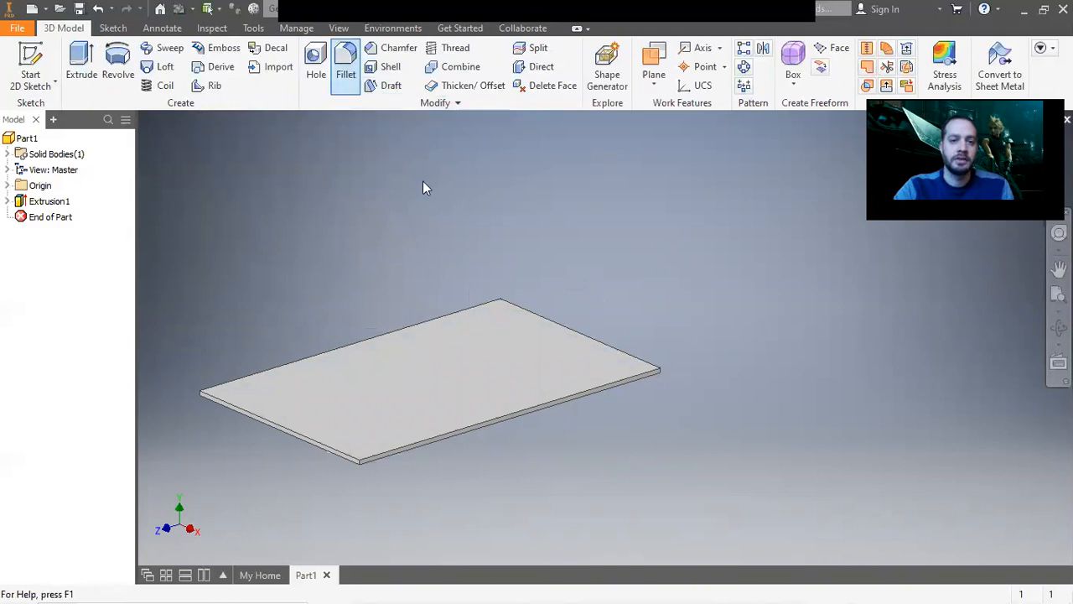
{"action": "left_click_drag", "start_coordinate": [422, 131], "coordinate": [801, 114]}
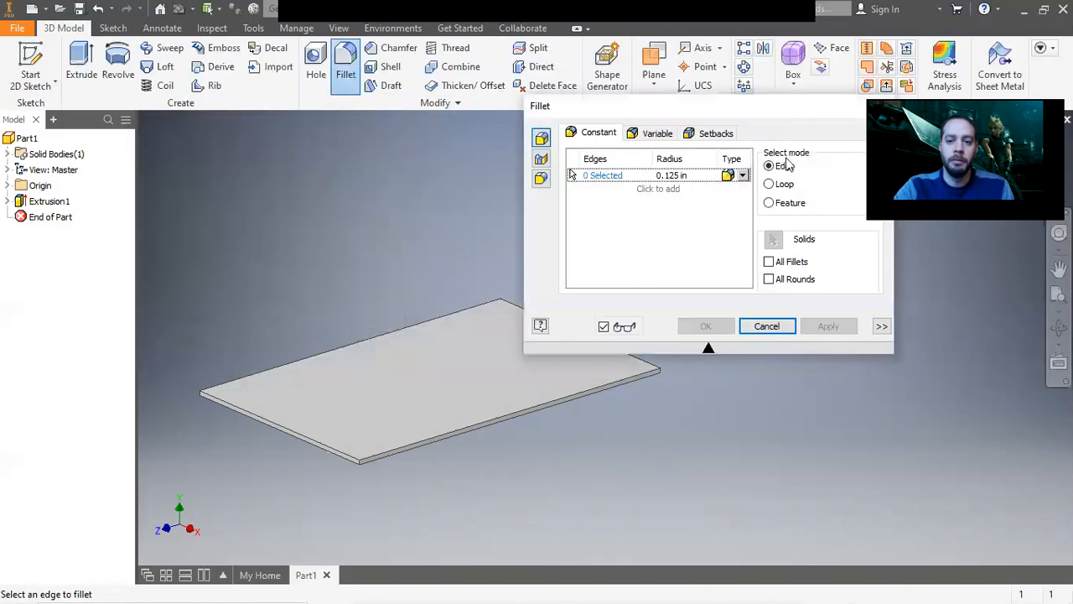
{"action": "left_click", "coordinate": [688, 175]}
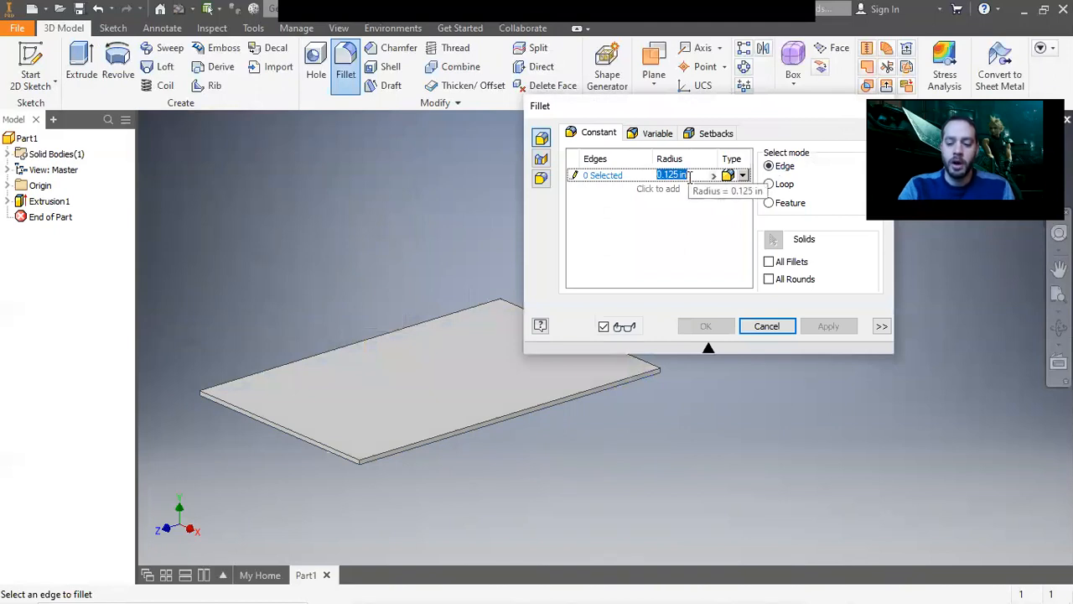
{"action": "type", "text": "2"}
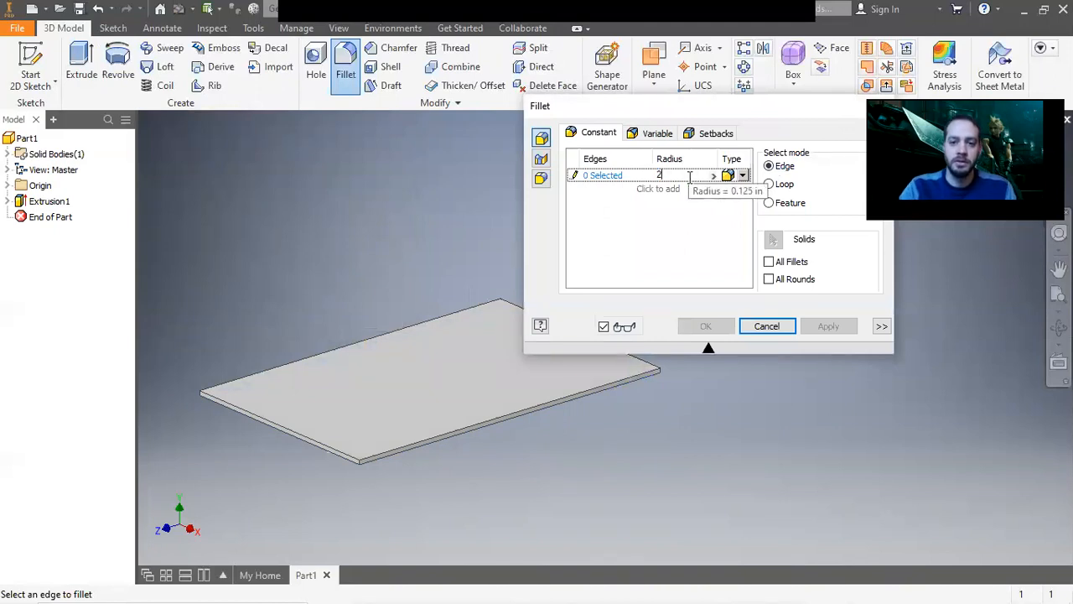
{"action": "scroll", "coordinate": [197, 400], "scroll_direction": "down", "scroll_amount": 3}
{"action": "left_click", "coordinate": [205, 387]}
{"action": "scroll", "coordinate": [218, 391], "scroll_direction": "up", "scroll_amount": 3}
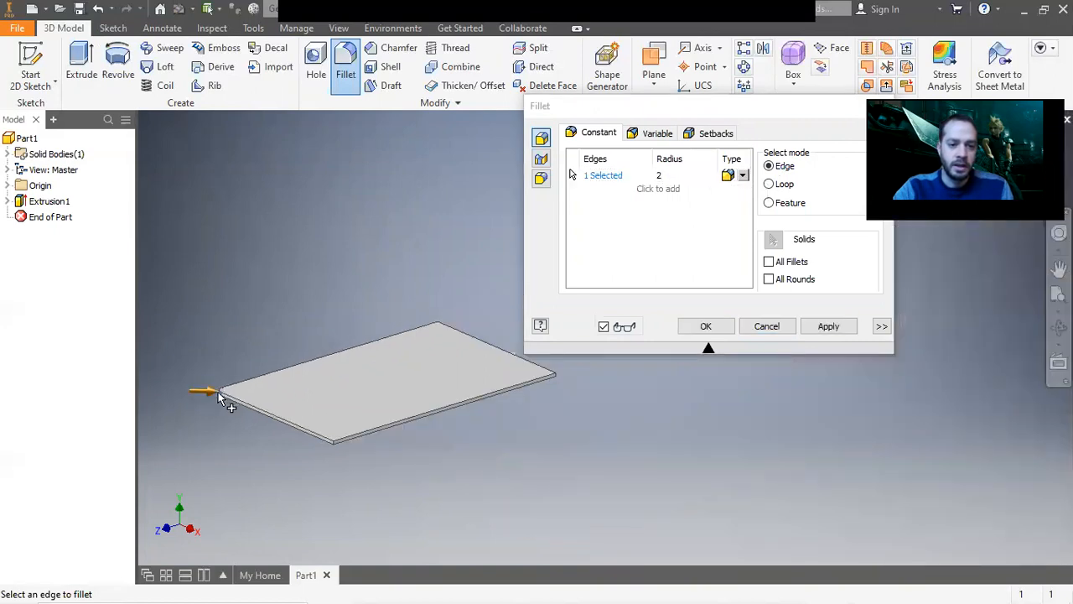
{"action": "scroll", "coordinate": [472, 330], "scroll_direction": "down", "scroll_amount": 5}
{"action": "left_click", "coordinate": [284, 295]}
{"action": "scroll", "coordinate": [333, 364], "scroll_direction": "up", "scroll_amount": 5}
{"action": "middle_click_drag", "start_coordinate": [321, 400], "coordinate": [430, 294]}
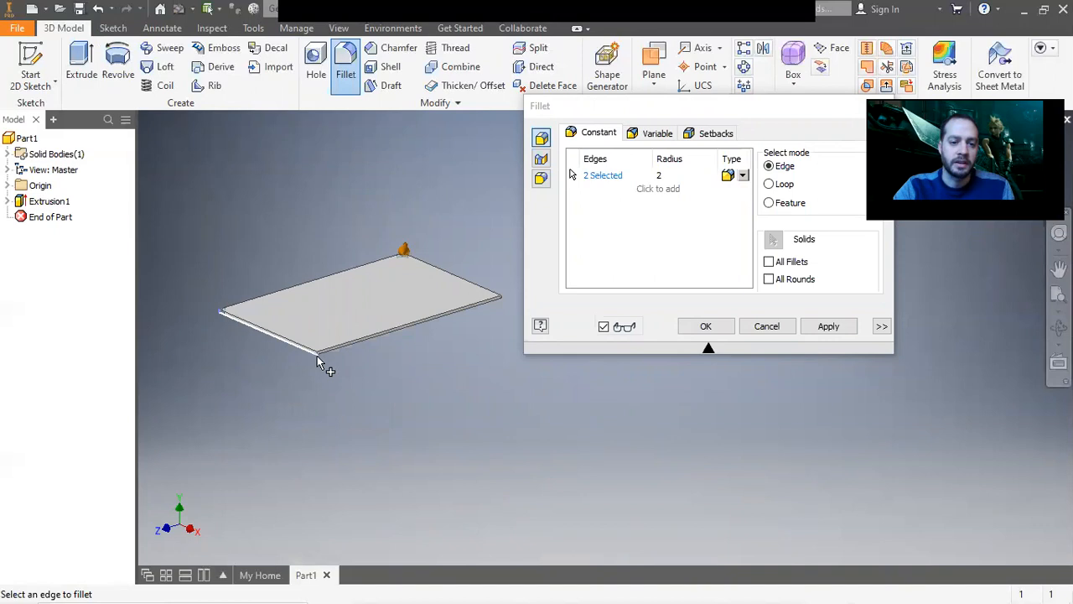
{"action": "left_click", "coordinate": [830, 327]}
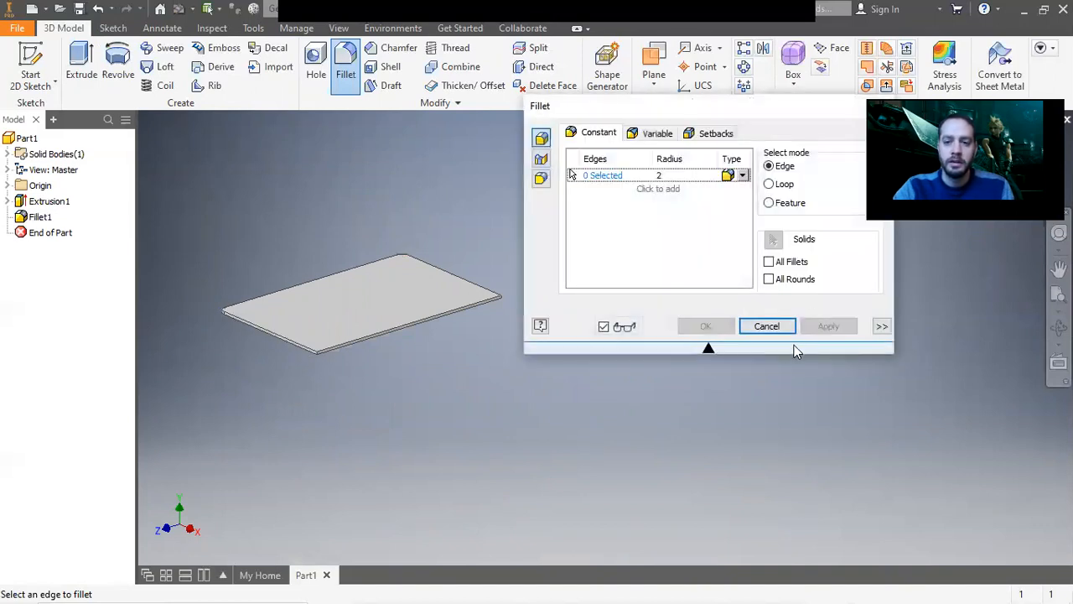
{"action": "left_click", "coordinate": [767, 327]}
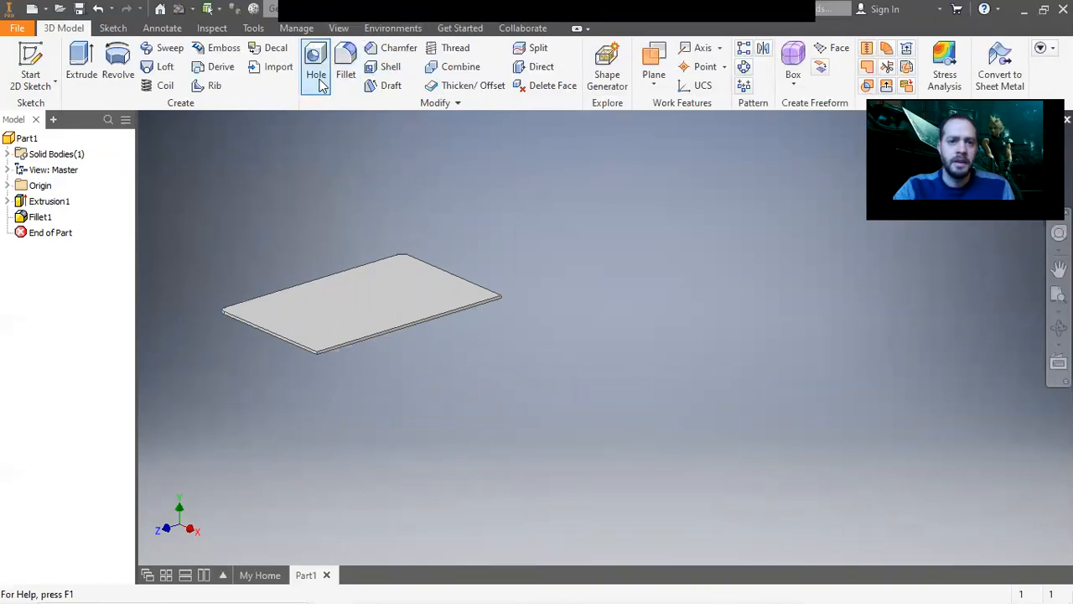
Assign the Wood (Maple) material to the part.
{"action": "left_click", "coordinate": [329, 9]}
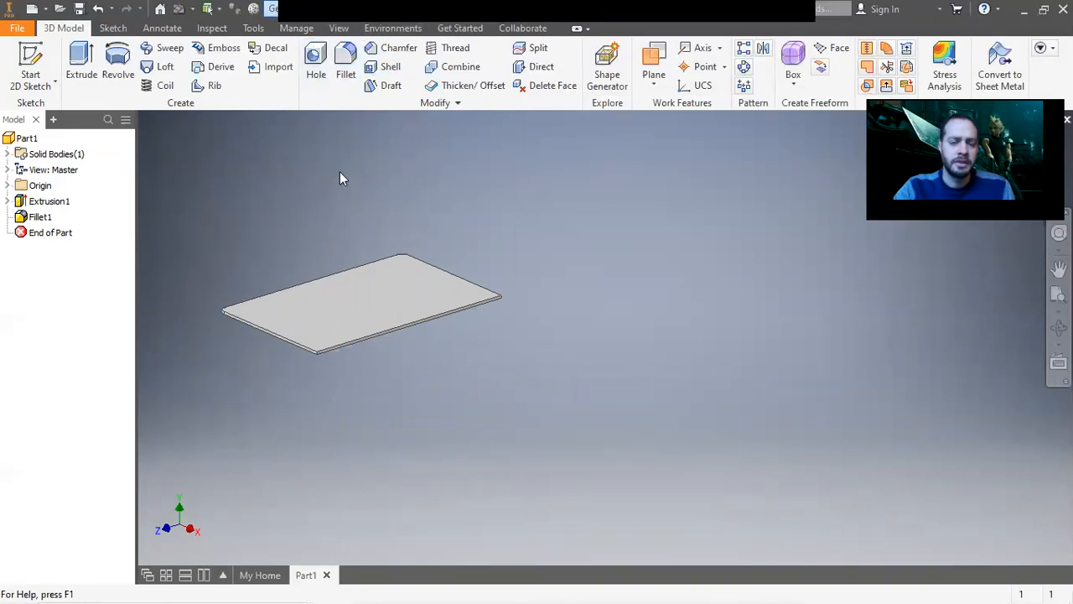
{"action": "scroll", "coordinate": [336, 213], "scroll_direction": "down", "scroll_amount": 10}
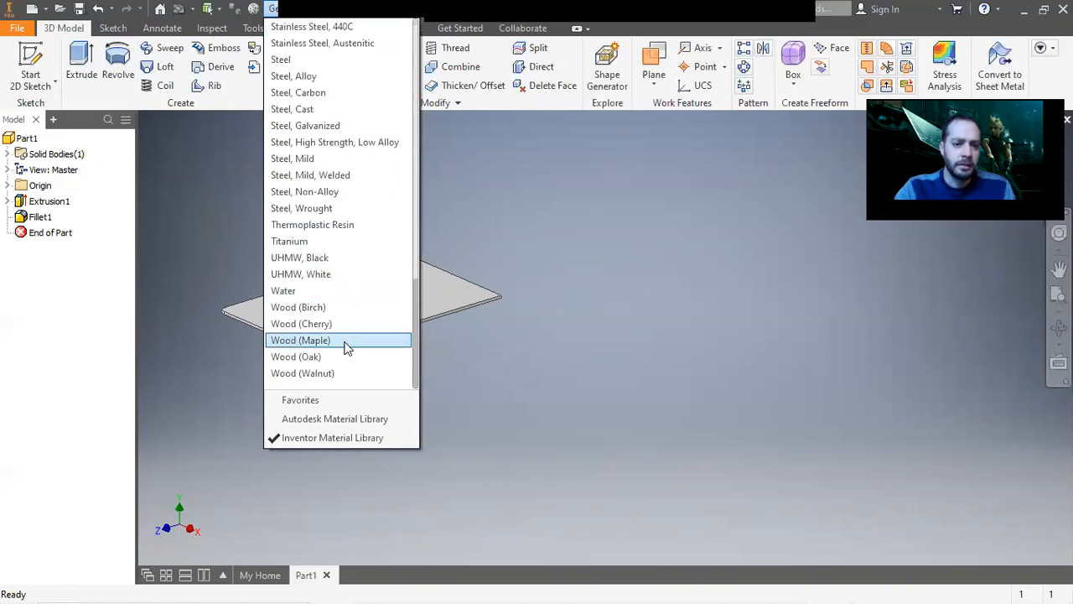
{"action": "left_click", "coordinate": [355, 346]}
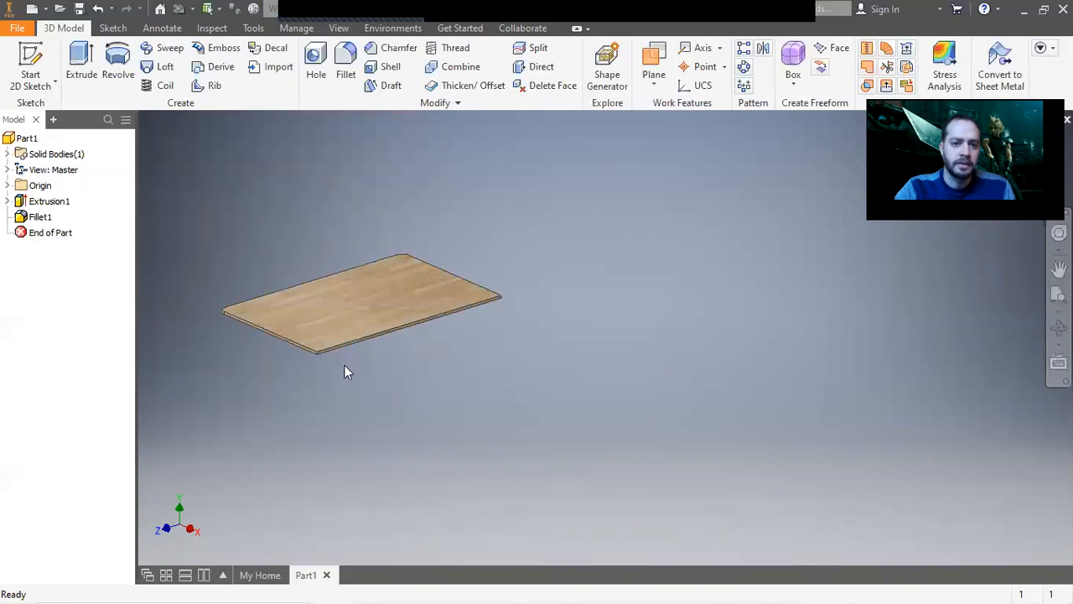
{"action": "scroll", "coordinate": [345, 371], "scroll_direction": "down", "scroll_amount": 3}
{"action": "middle_click_drag", "start_coordinate": [344, 366], "coordinate": [445, 434]}
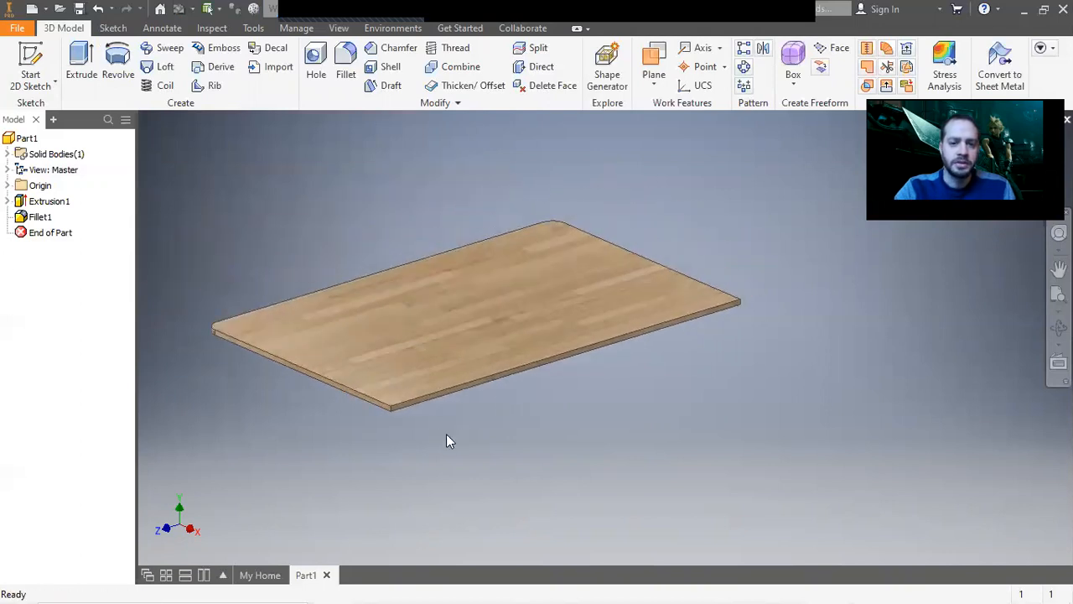
{"action": "scroll", "coordinate": [446, 434], "scroll_direction": "up", "scroll_amount": 3}
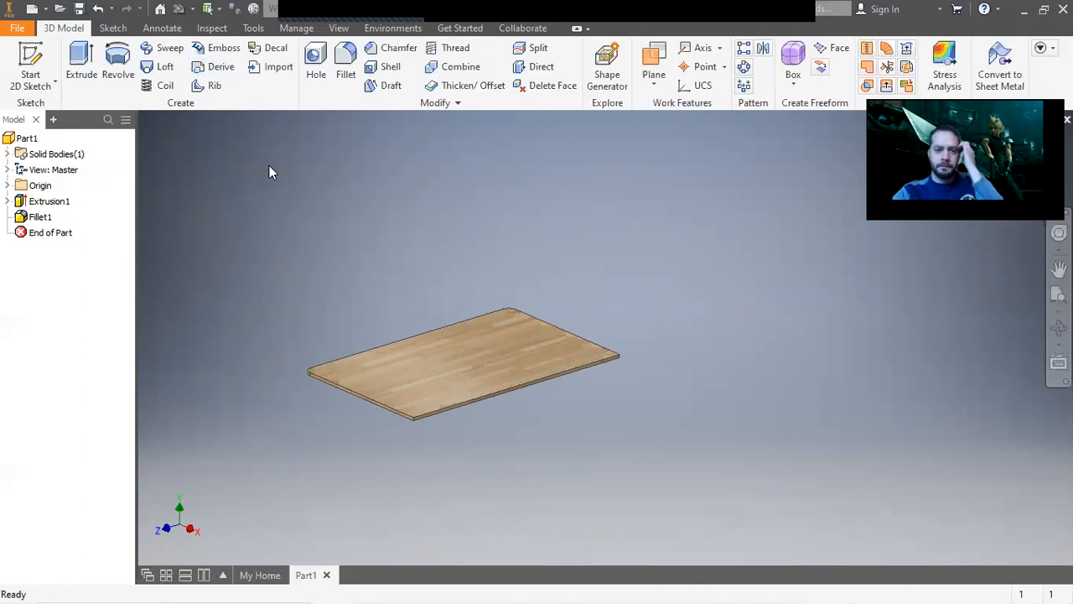
{"action": "left_click", "coordinate": [23, 35]}
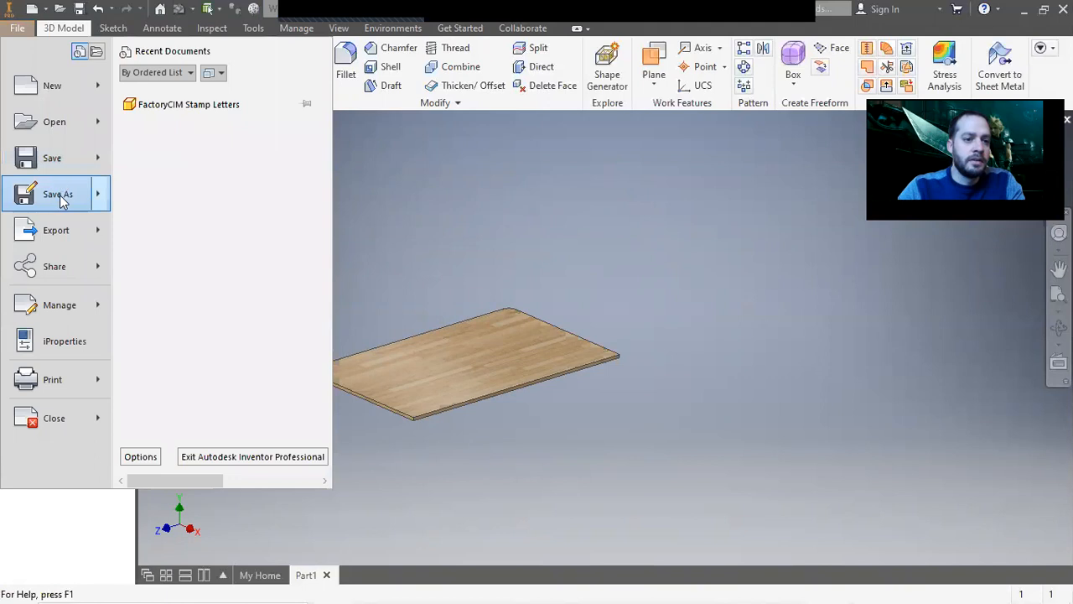
{"action": "left_click", "coordinate": [59, 196]}
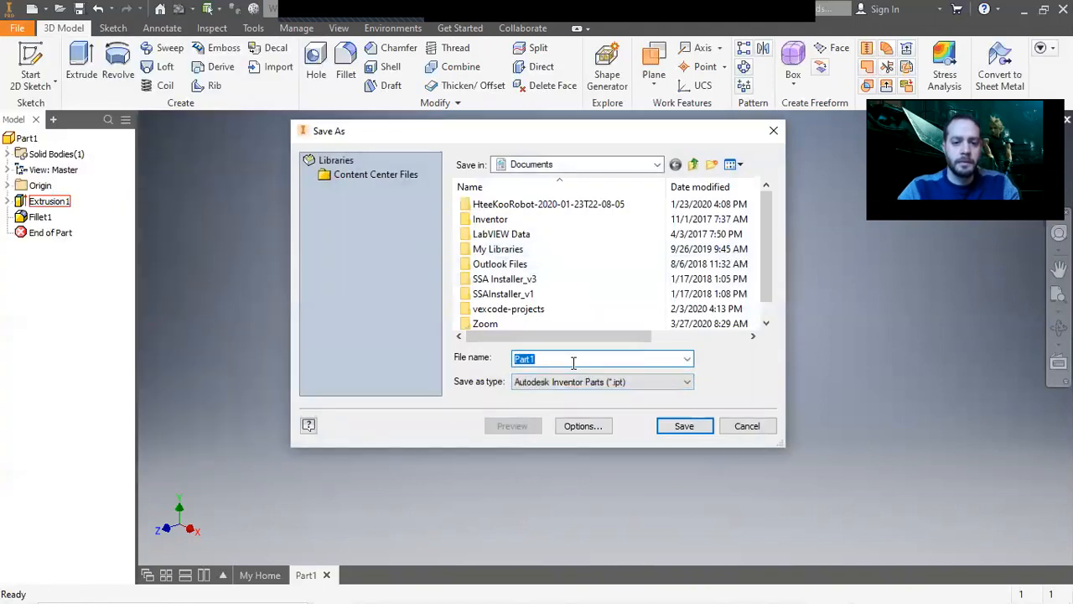
{"action": "left_click", "coordinate": [749, 429]}
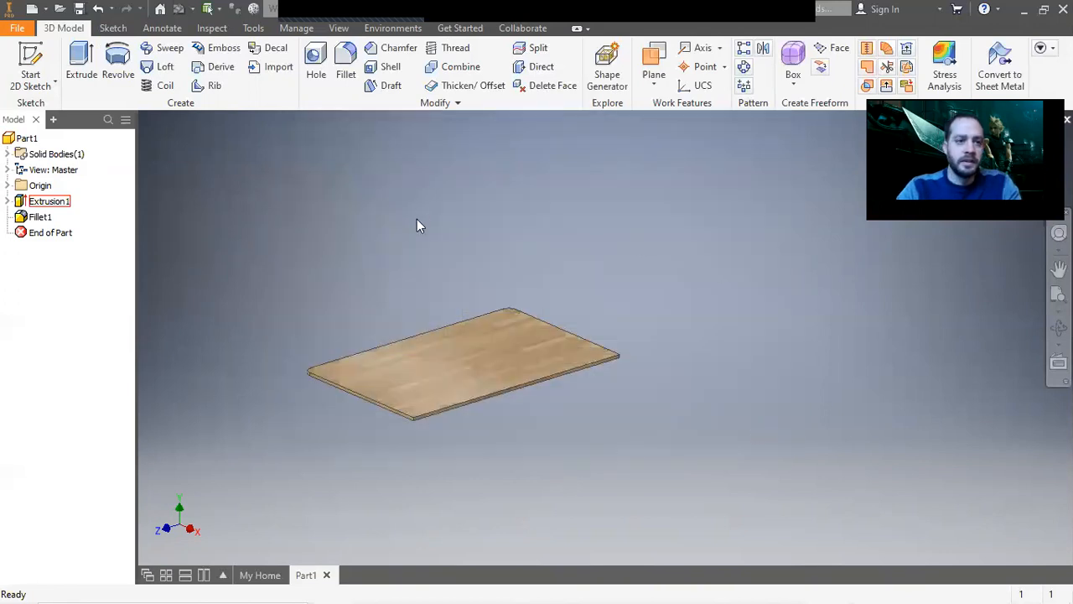
Go to the home screen, open the project manager, and start a new single-user project.
{"action": "left_click", "coordinate": [24, 31]}
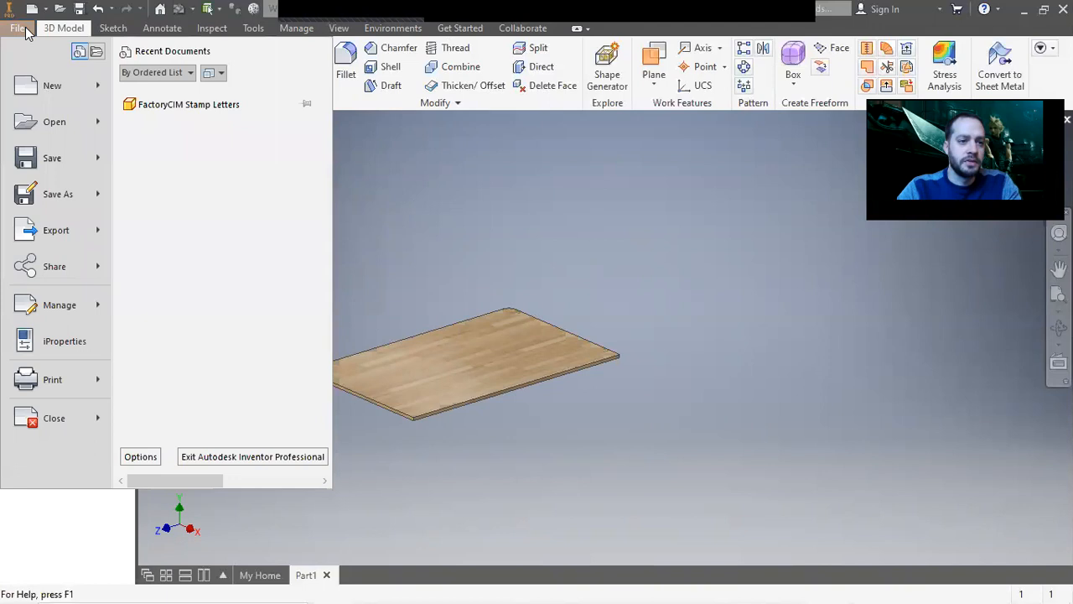
{"action": "mouse_move", "coordinate": [98, 89]}
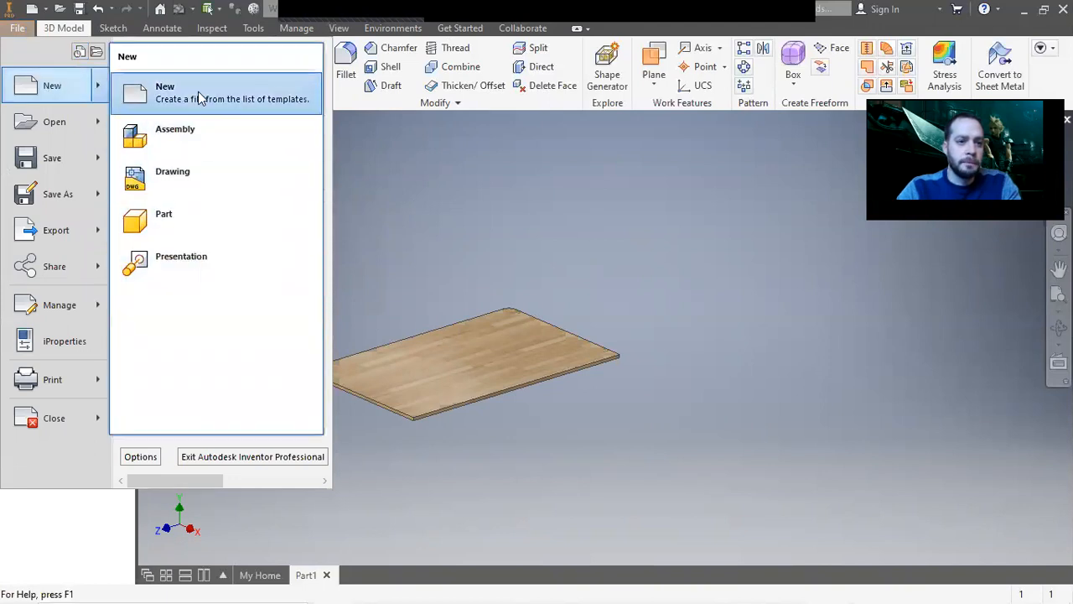
{"action": "left_click", "coordinate": [722, 237]}
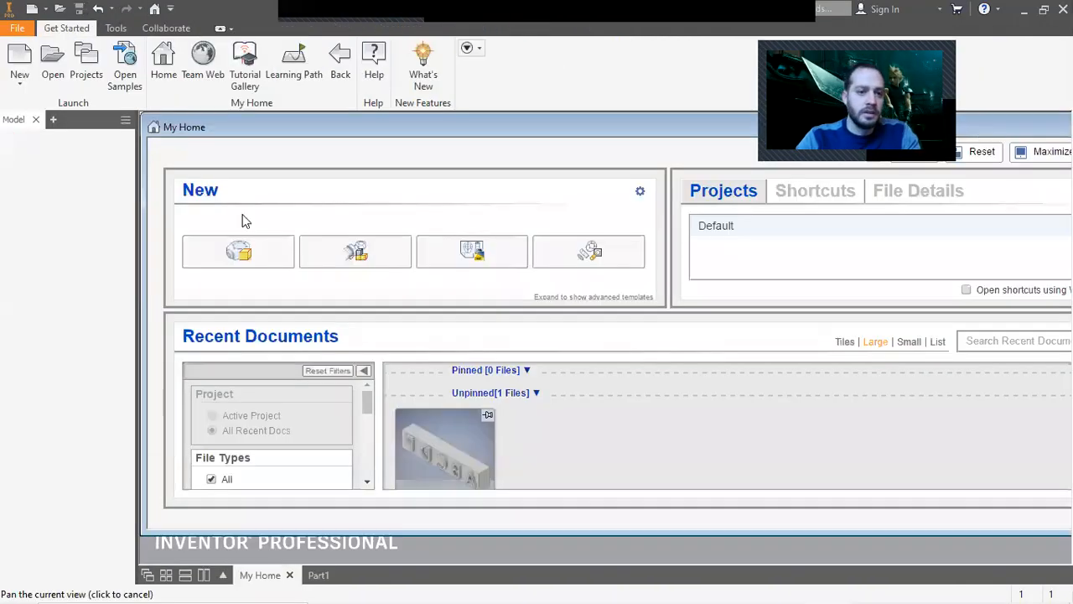
{"action": "left_click", "coordinate": [85, 63]}
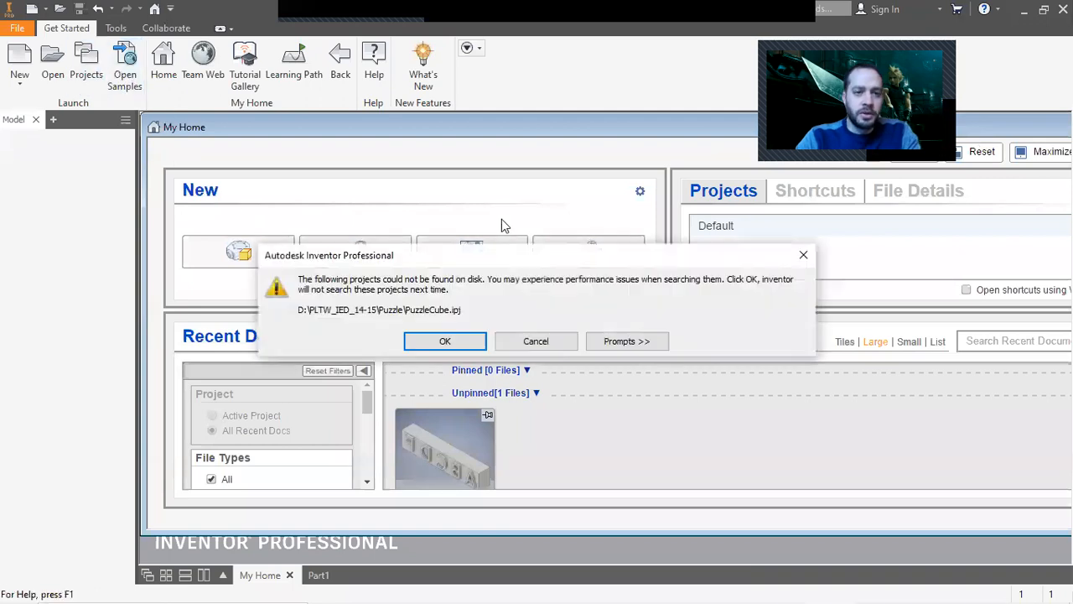
{"action": "left_click", "coordinate": [464, 341]}
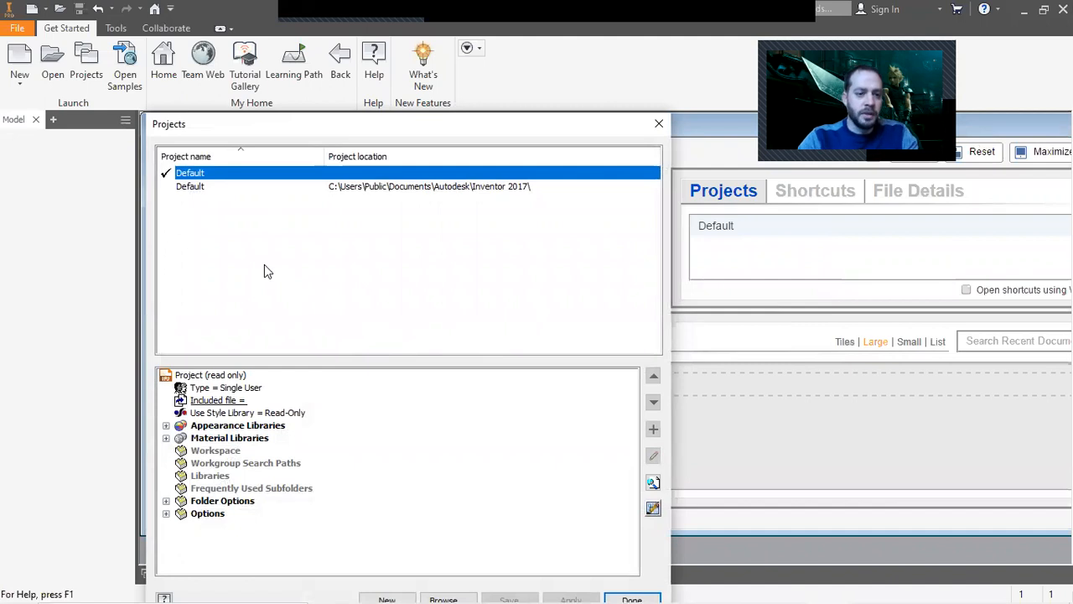
{"action": "left_click", "coordinate": [409, 592]}
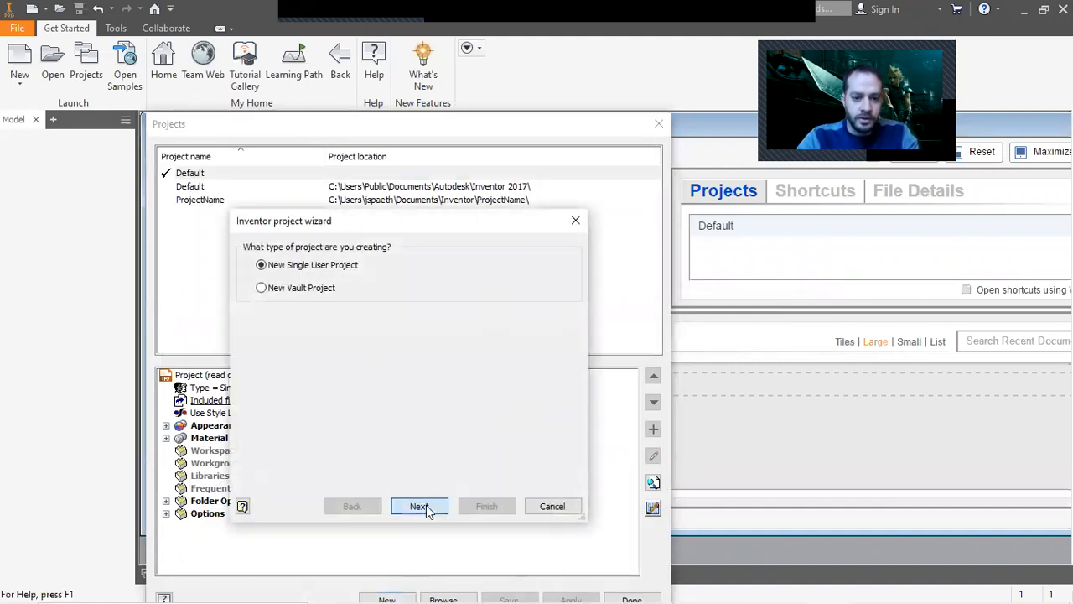
{"action": "left_click", "coordinate": [419, 507]}
Name the new project Tablesaw_Outfeed_Table.
{"action": "left_click_drag", "start_coordinate": [311, 276], "coordinate": [251, 279]}
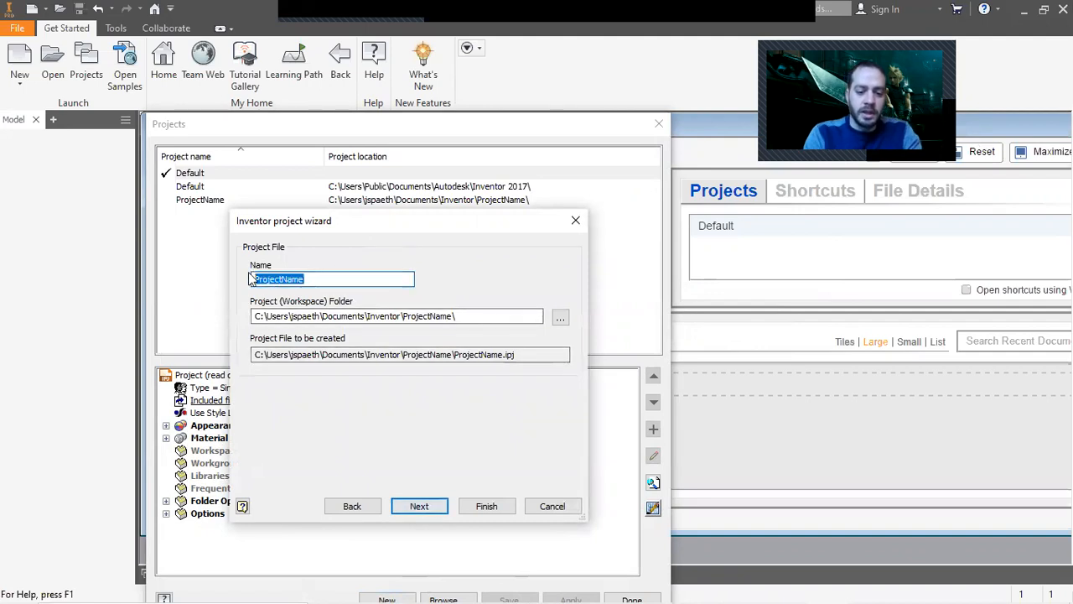
{"action": "type", "text": "Tablesaw"}
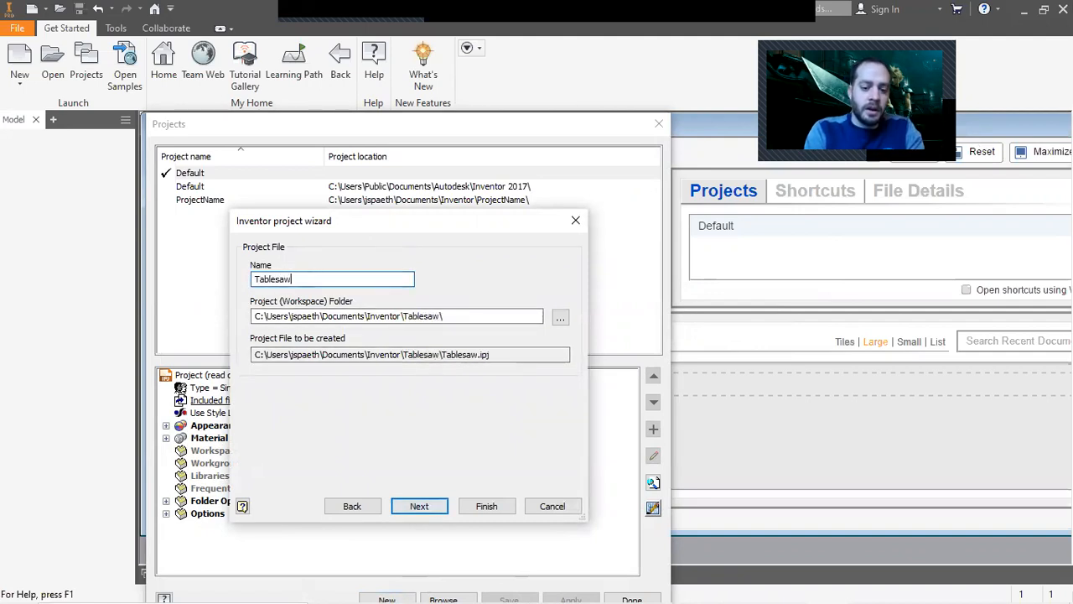
{"action": "type", "text": "_Out"}
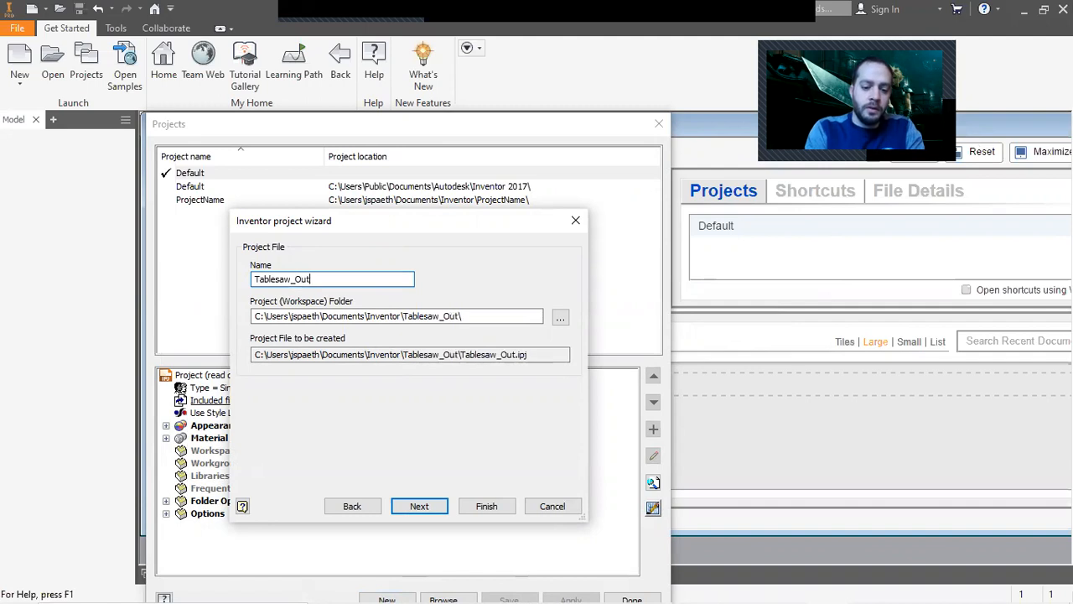
{"action": "type", "text": "feed_Table"}
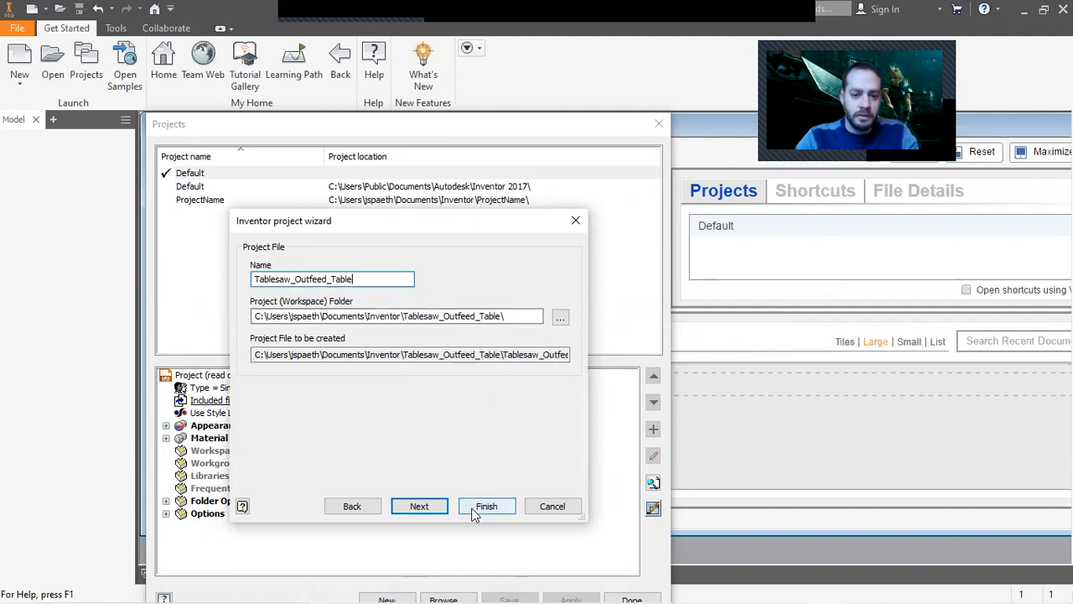
Create a new Desktop folder named Table_saw_Outfeed_table while browsing for the project workspace.
{"action": "left_click", "coordinate": [561, 320]}
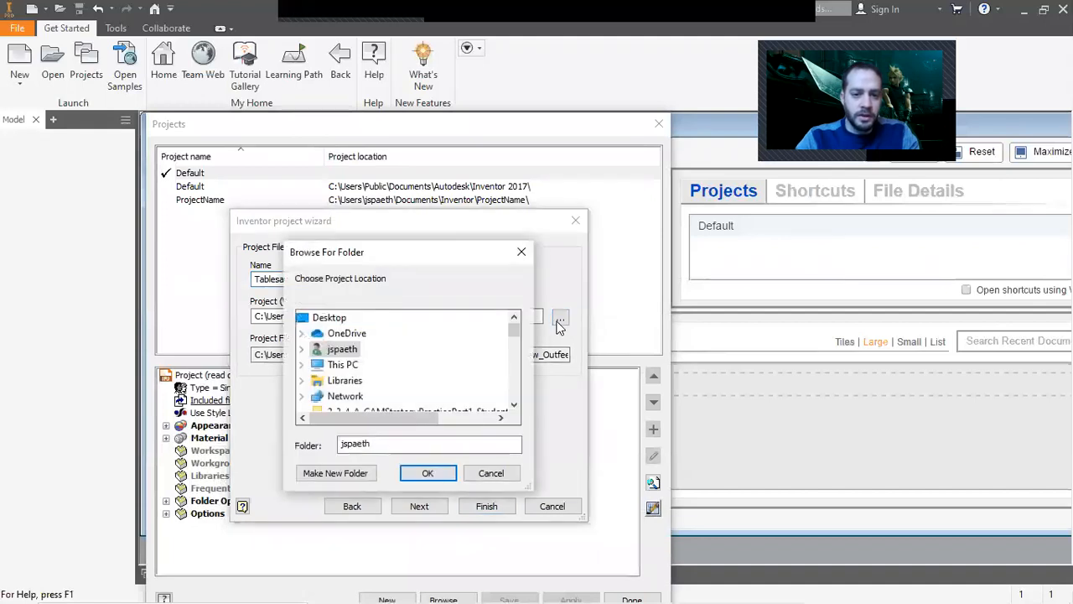
{"action": "scroll", "coordinate": [402, 384], "scroll_direction": "down", "scroll_amount": 1}
{"action": "scroll", "coordinate": [402, 384], "scroll_direction": "up", "scroll_amount": 1}
{"action": "left_click", "coordinate": [328, 317]}
{"action": "left_click", "coordinate": [358, 473]}
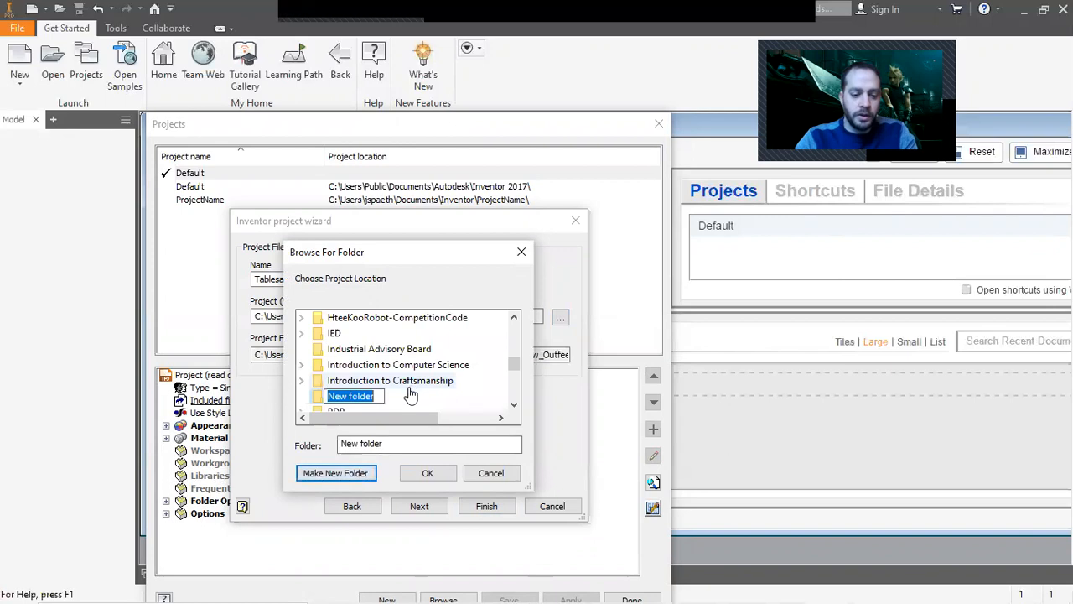
{"action": "type", "text": "Table_saw_Outfeed_tab"}
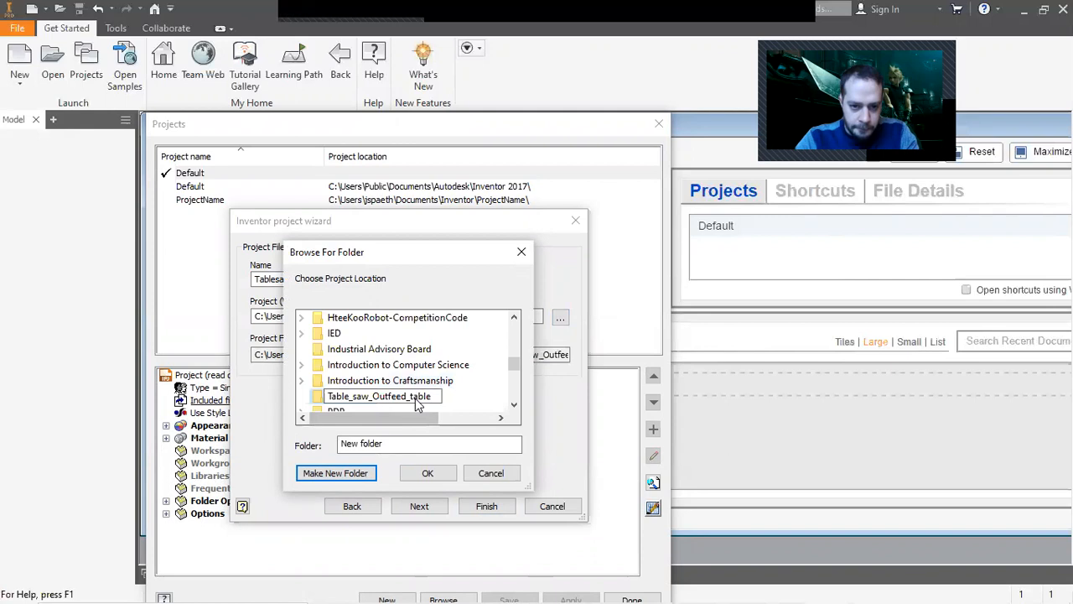
{"action": "left_click", "coordinate": [427, 474]}
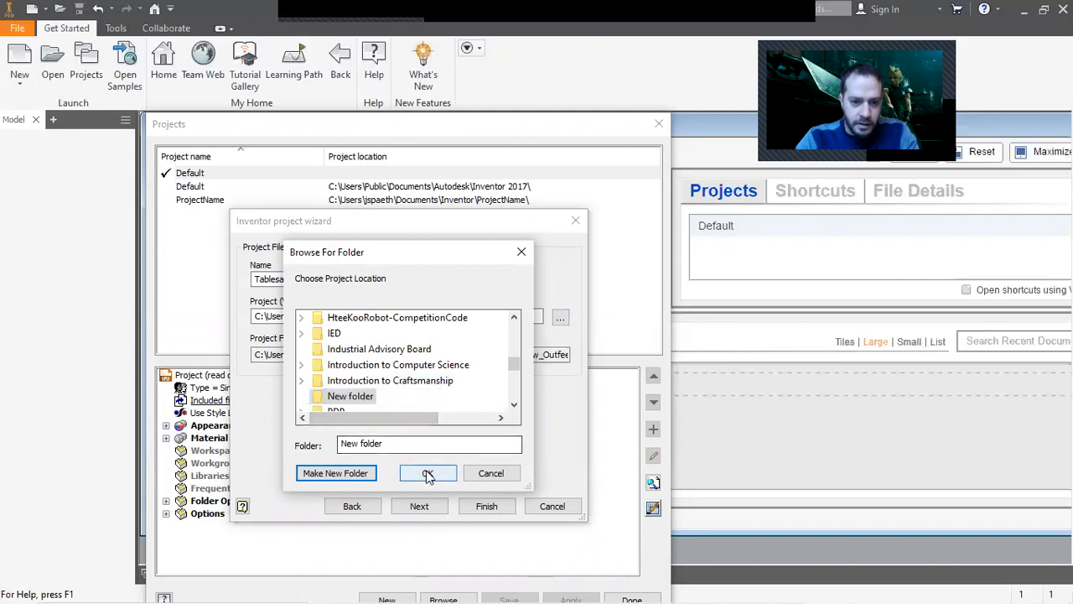
{"action": "left_click", "coordinate": [428, 474]}
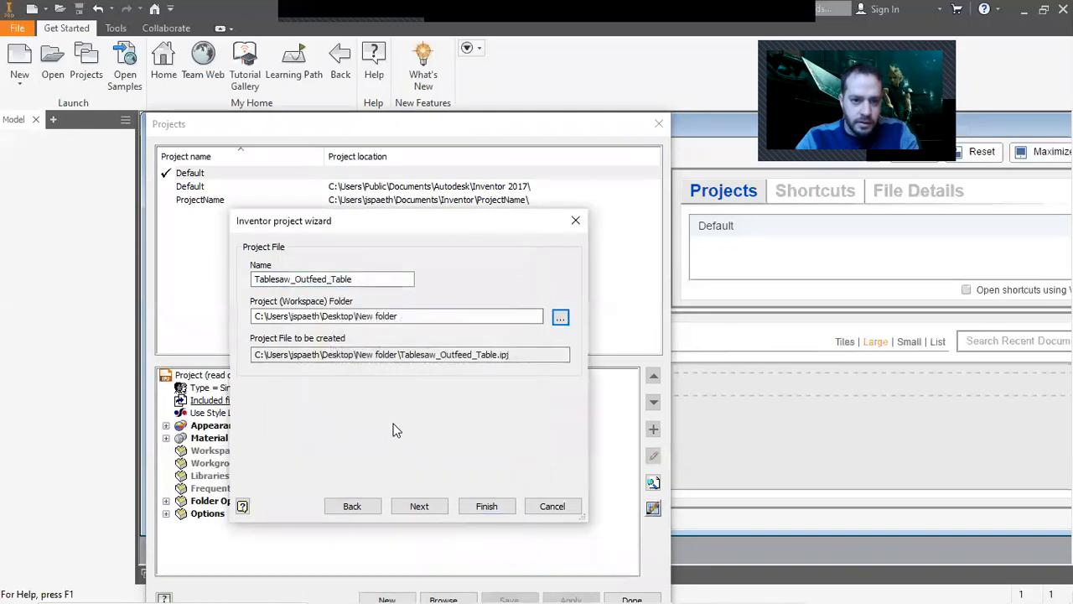
Set the project workspace folder to the Desktop's Table_saw_Outfeed_table folder.
{"action": "left_click", "coordinate": [560, 317]}
{"action": "scroll", "coordinate": [427, 384], "scroll_direction": "down", "scroll_amount": 15}
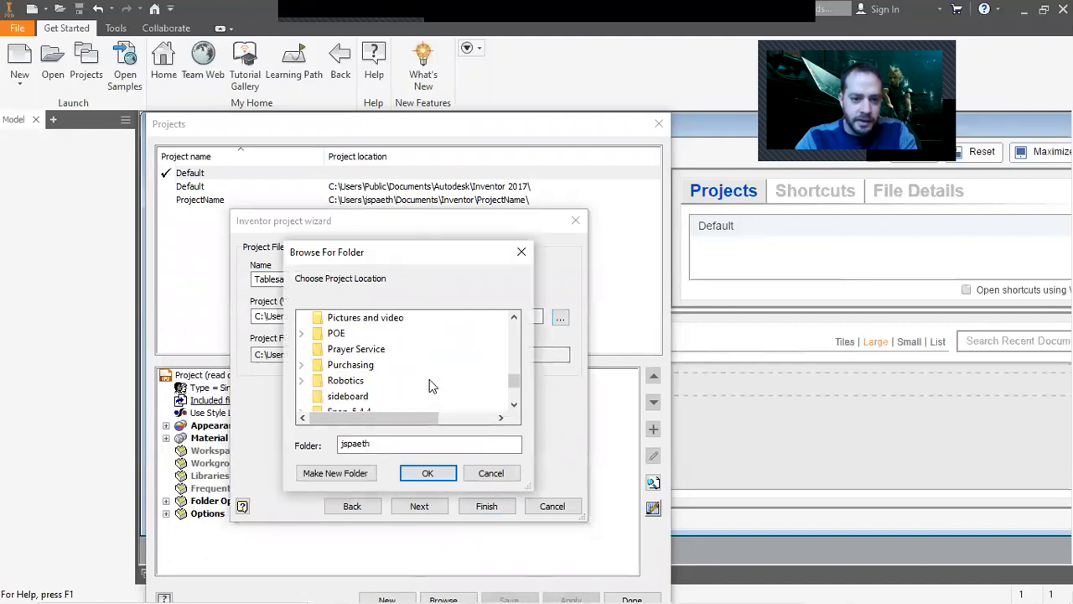
{"action": "scroll", "coordinate": [428, 384], "scroll_direction": "up", "scroll_amount": 2}
{"action": "scroll", "coordinate": [427, 384], "scroll_direction": "up", "scroll_amount": 5}
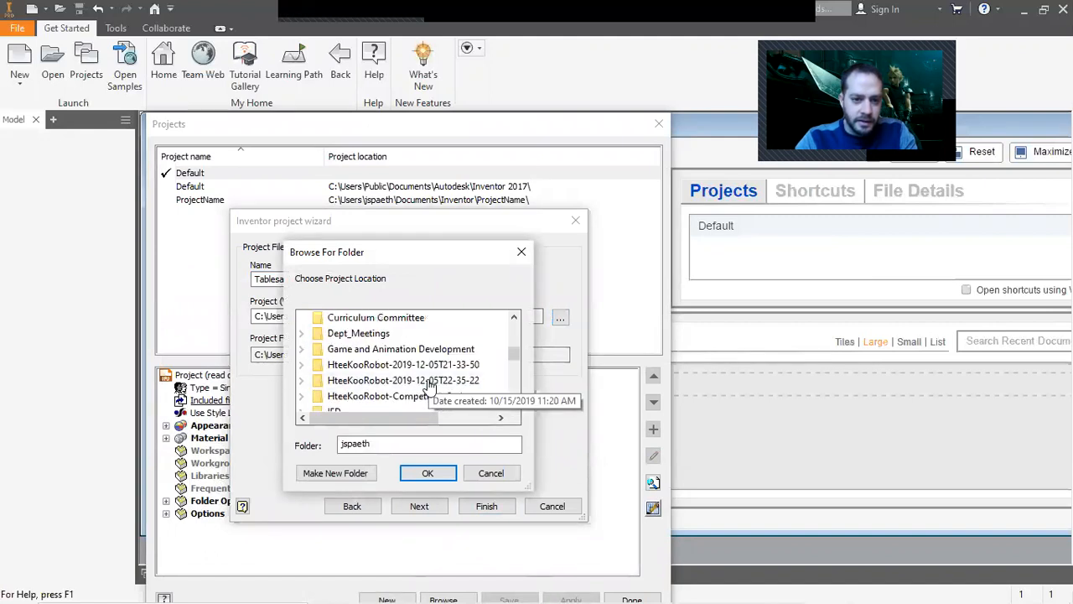
{"action": "scroll", "coordinate": [427, 384], "scroll_direction": "down", "scroll_amount": 3}
{"action": "left_click_drag", "start_coordinate": [515, 367], "coordinate": [515, 402]}
{"action": "left_click", "coordinate": [379, 380]}
{"action": "left_click", "coordinate": [427, 473]}
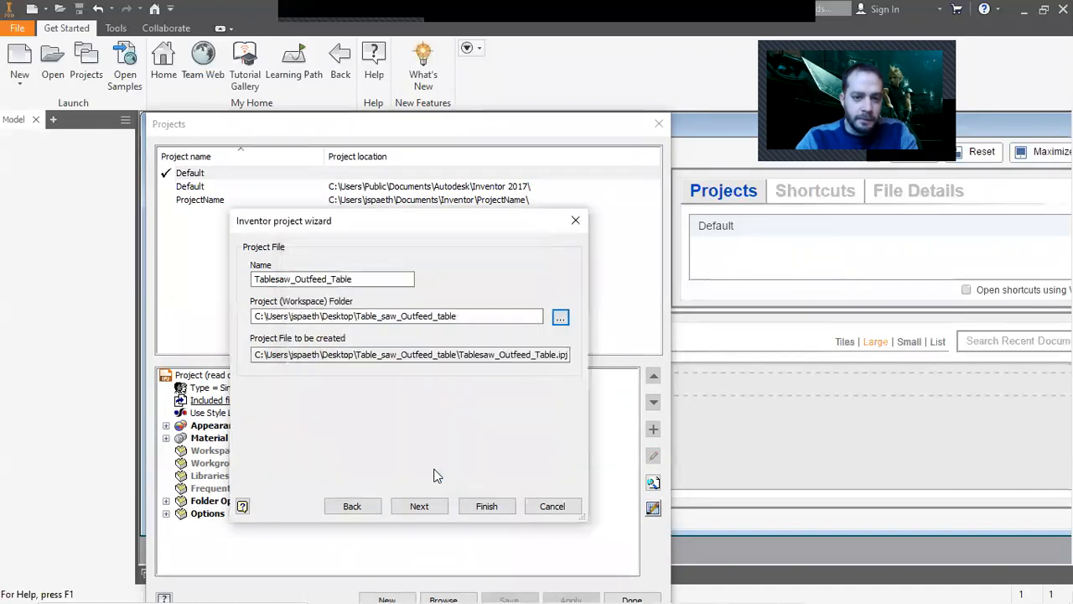
Finish the project wizard and close the Projects dialog.
{"action": "left_click", "coordinate": [486, 505]}
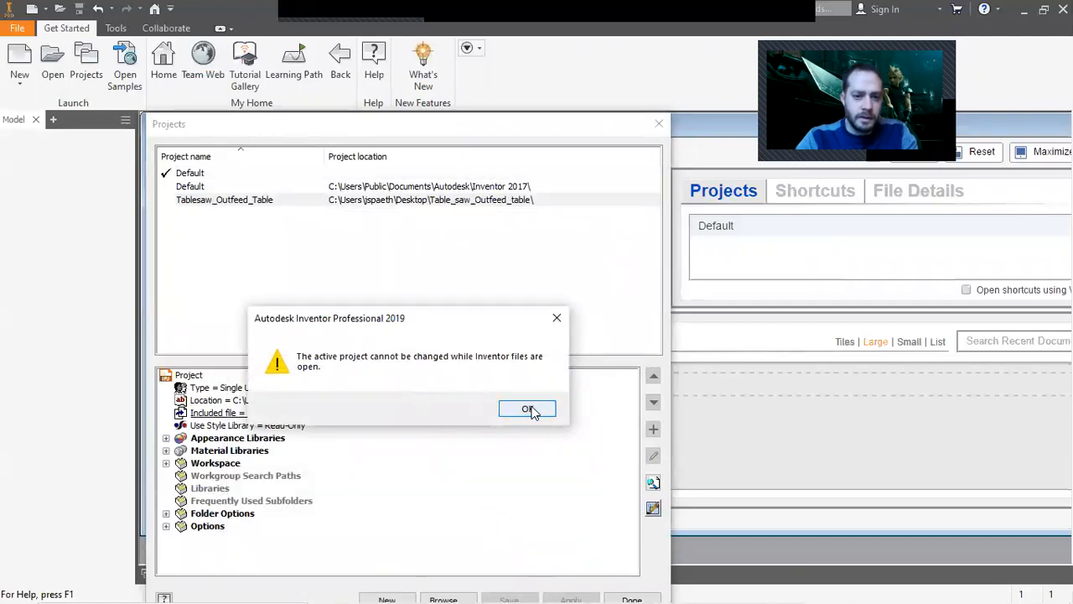
{"action": "left_click", "coordinate": [528, 409]}
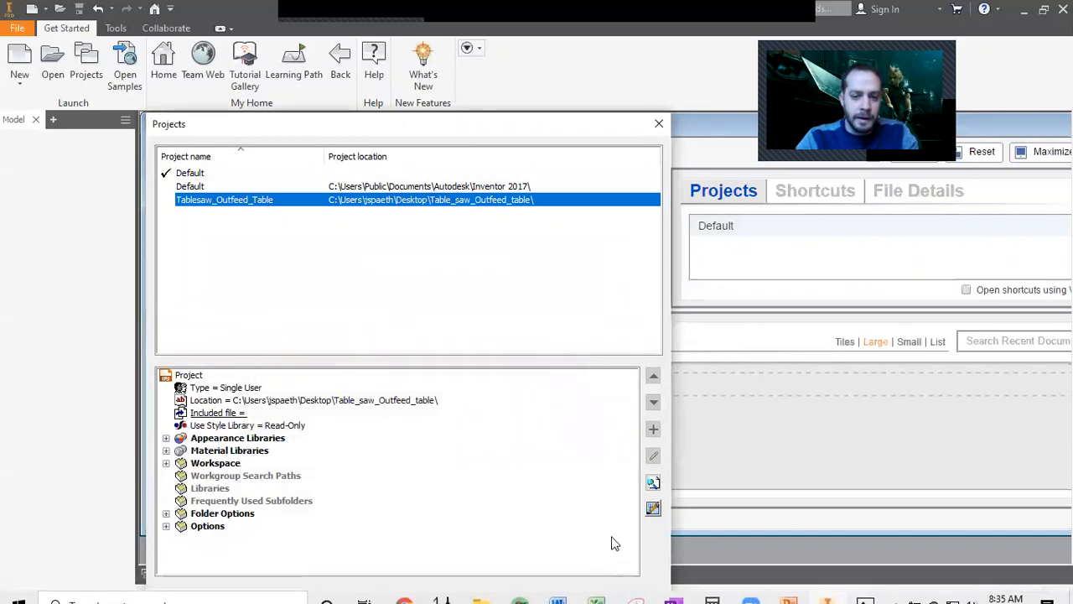
{"action": "left_click", "coordinate": [621, 590]}
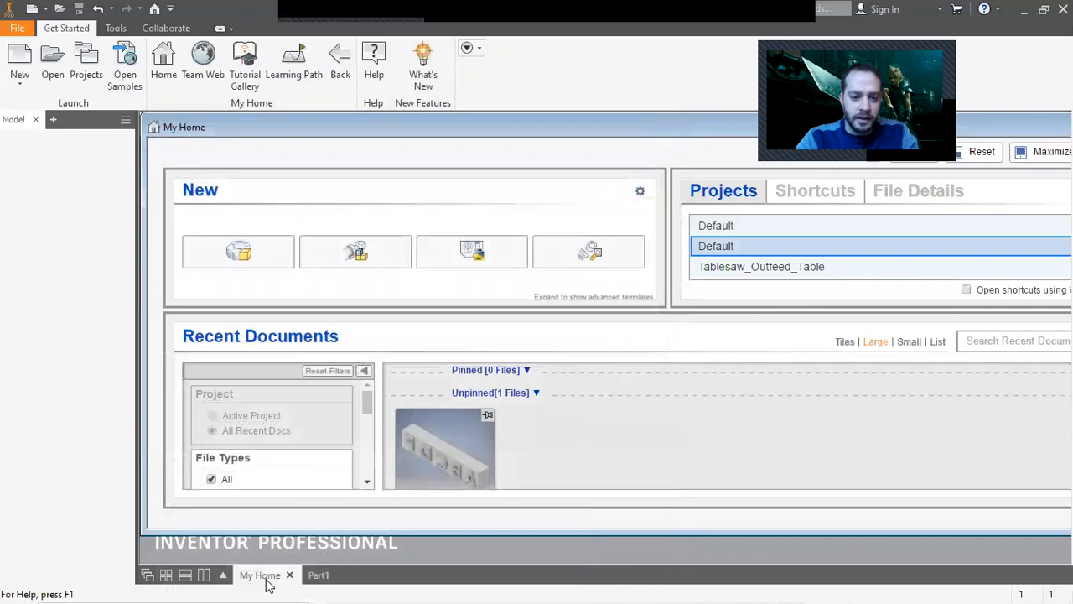
Return to the tabletop part, maximize its window, and save it as Part1.
{"action": "left_click", "coordinate": [316, 575]}
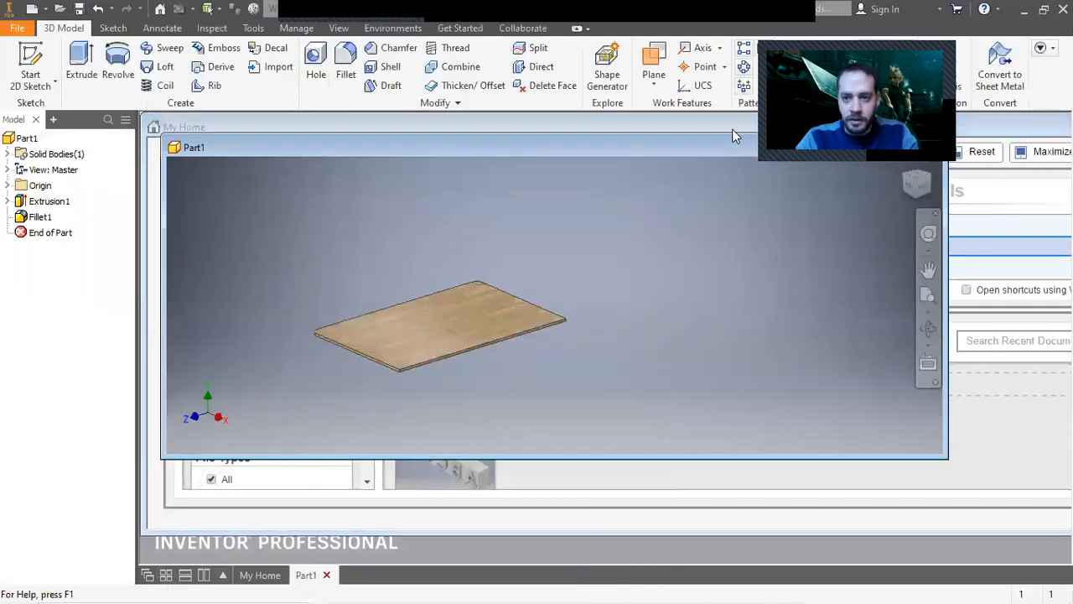
{"action": "double_click", "coordinate": [719, 146]}
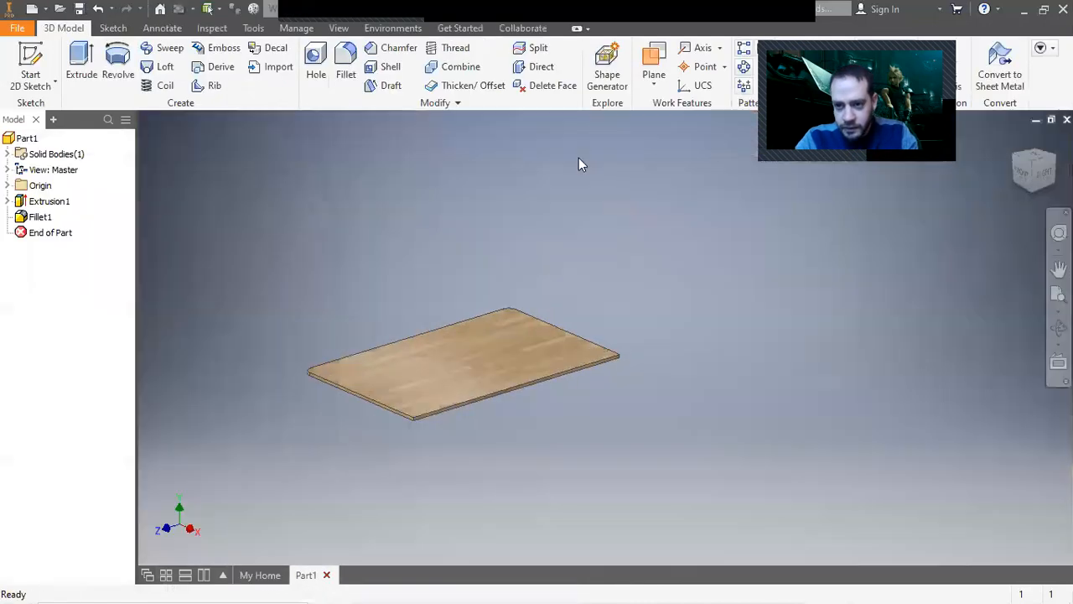
{"action": "left_click", "coordinate": [19, 30]}
{"action": "left_click", "coordinate": [48, 196]}
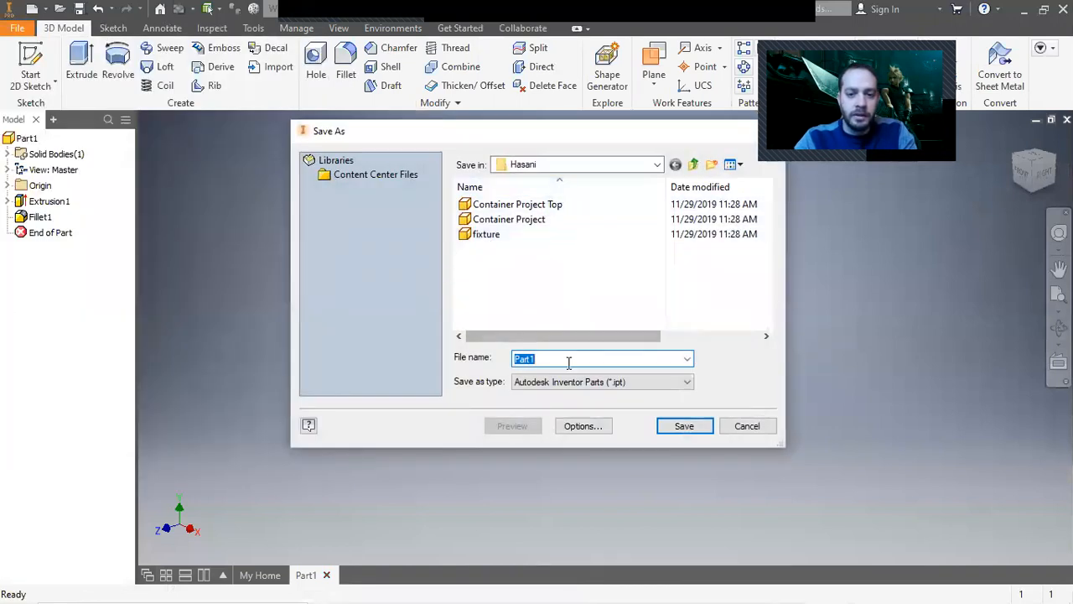
{"action": "left_click", "coordinate": [683, 425]}
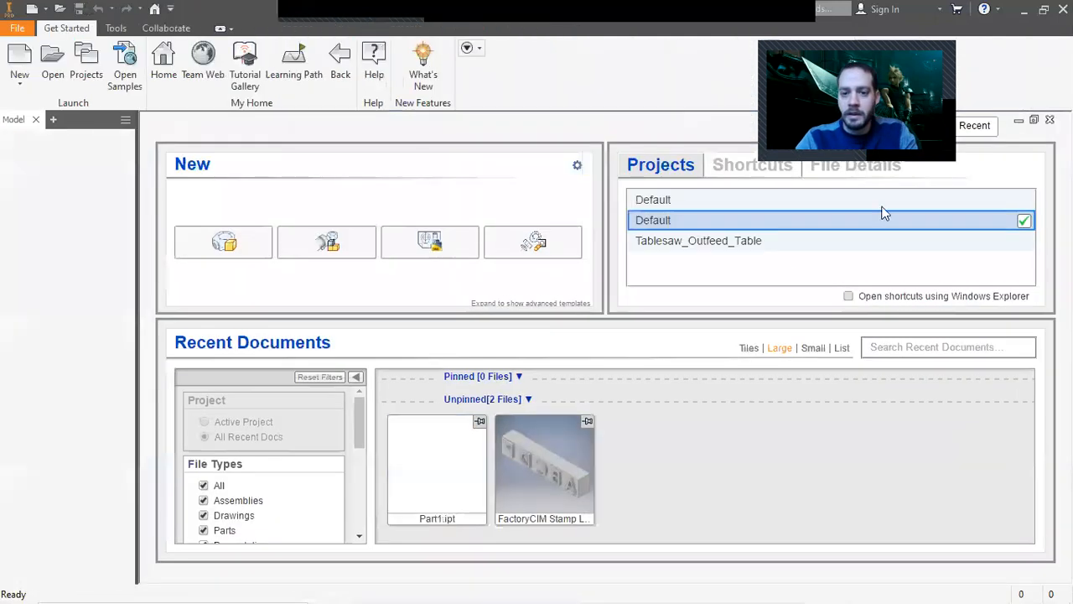
Make Tablesaw_Outfeed_Table the active project.
{"action": "left_click", "coordinate": [83, 61]}
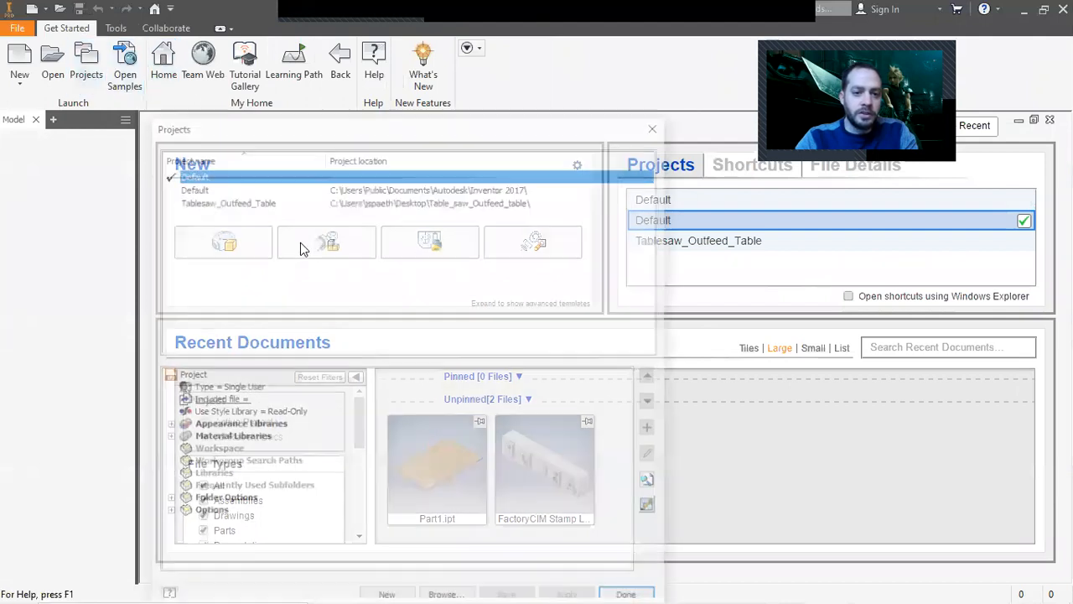
{"action": "left_click", "coordinate": [250, 201]}
{"action": "double_click", "coordinate": [248, 201]}
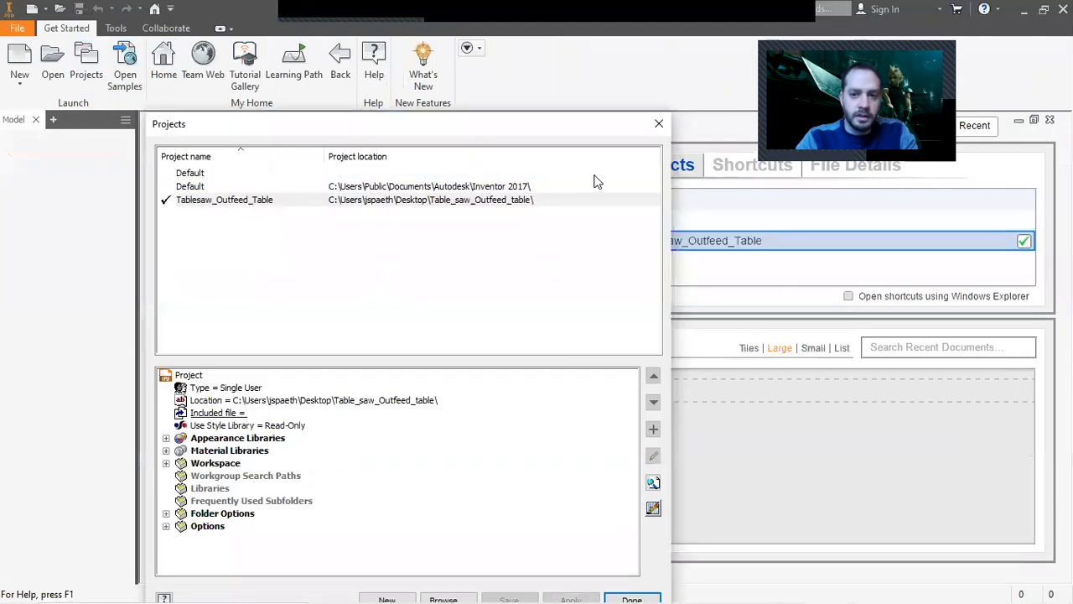
{"action": "left_click", "coordinate": [632, 596]}
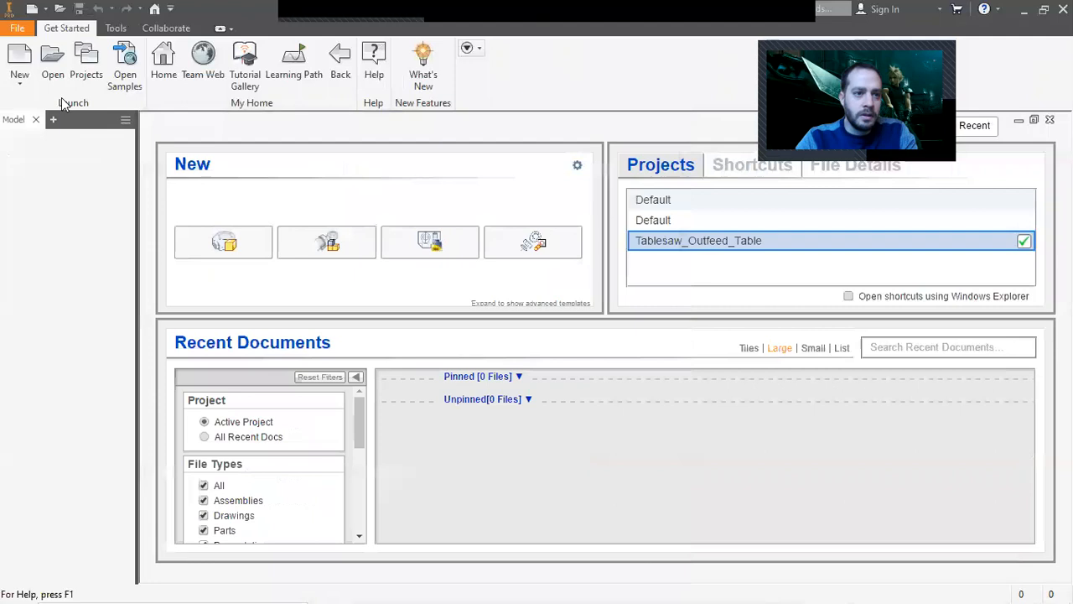
{"action": "left_click", "coordinate": [50, 72]}
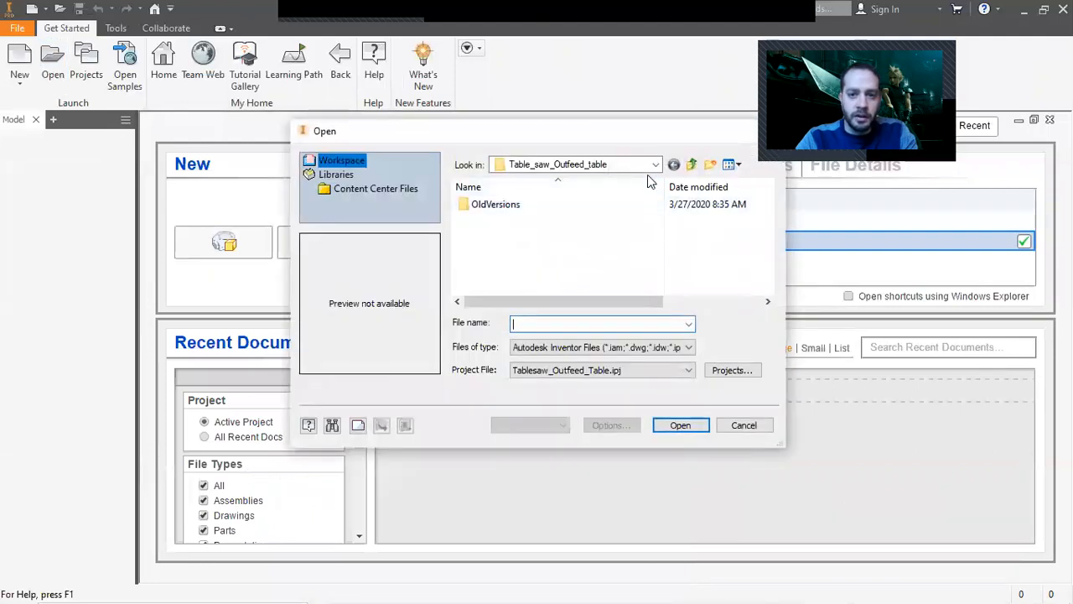
{"action": "left_click", "coordinate": [654, 165]}
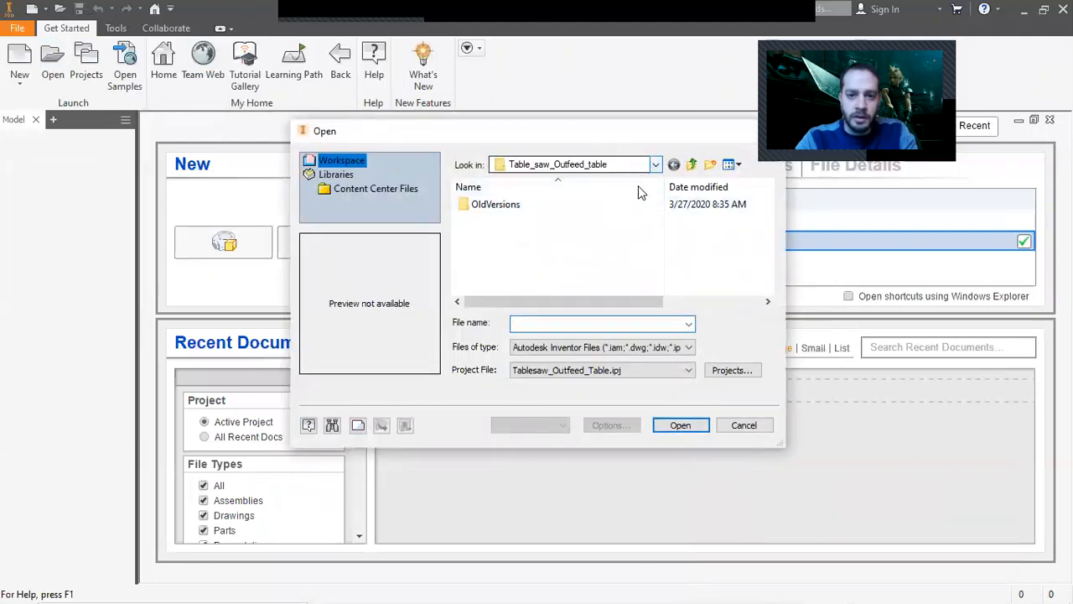
{"action": "left_click", "coordinate": [657, 165]}
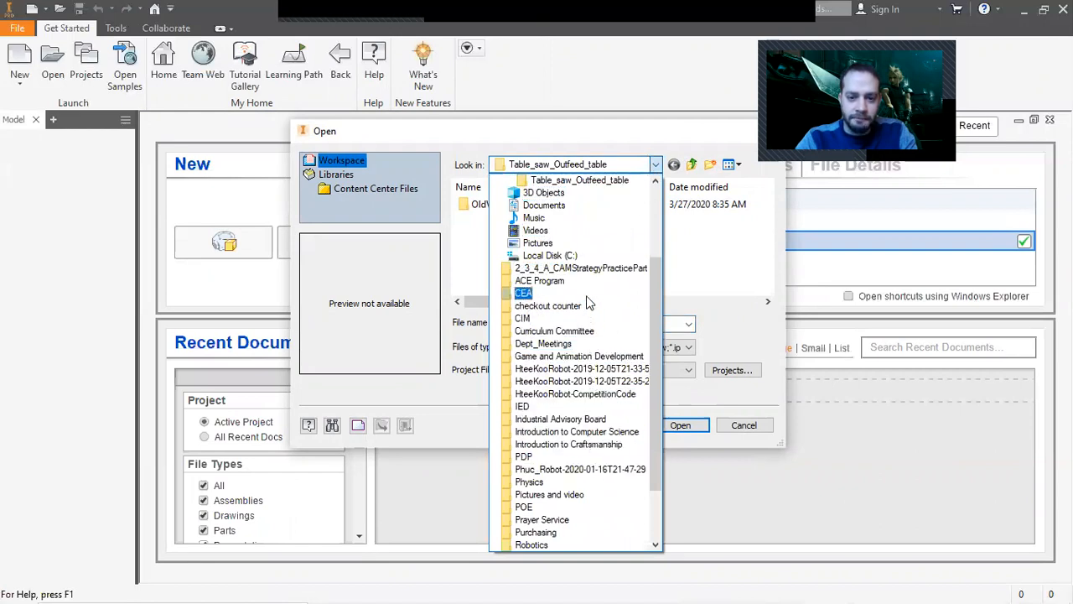
{"action": "left_click", "coordinate": [727, 431]}
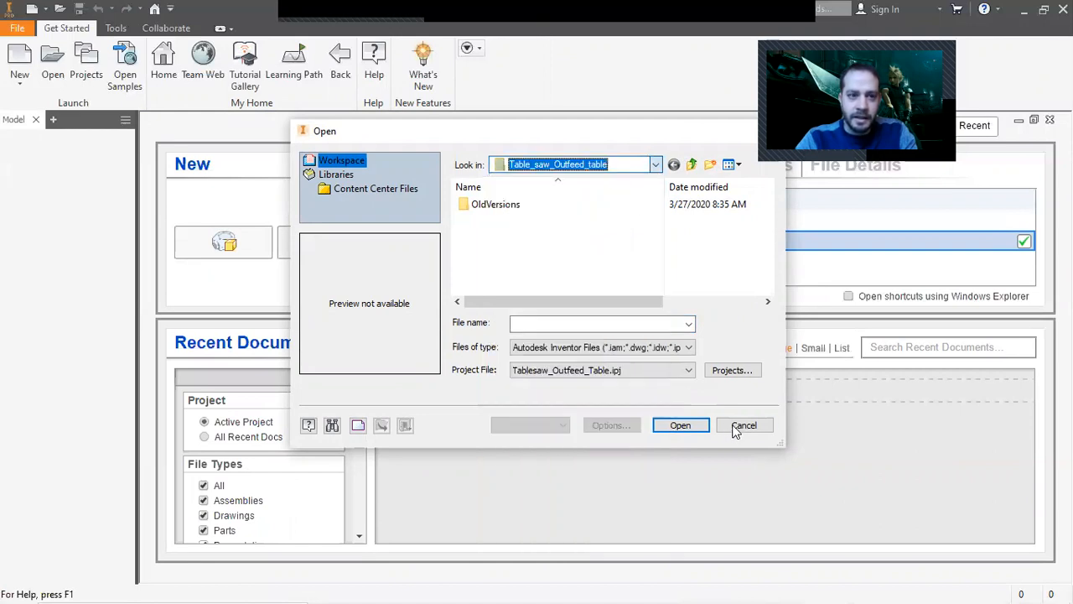
{"action": "left_click", "coordinate": [737, 426]}
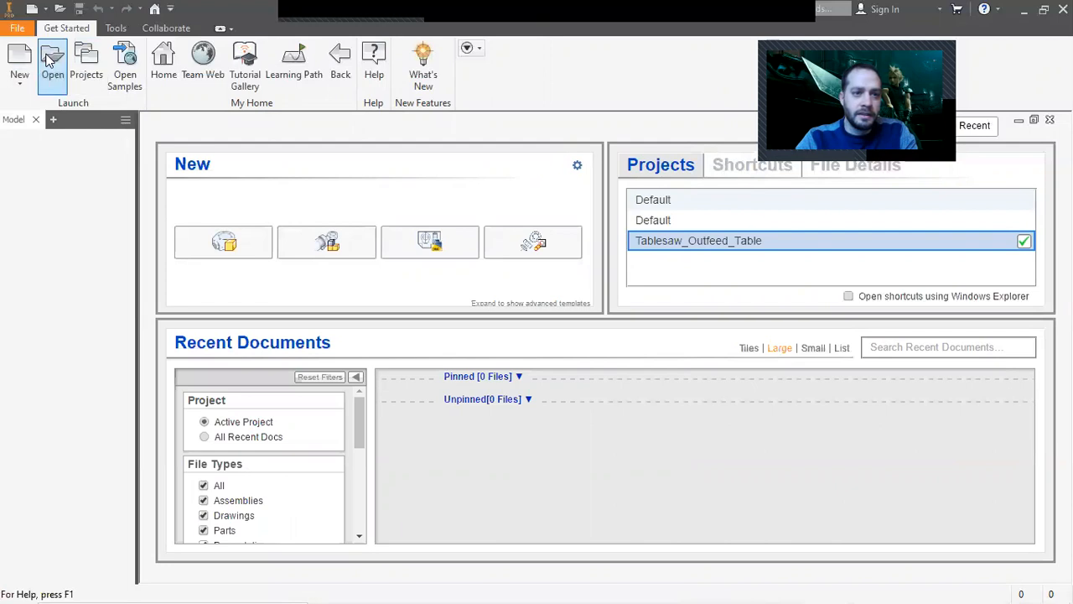
{"action": "left_click", "coordinate": [656, 165]}
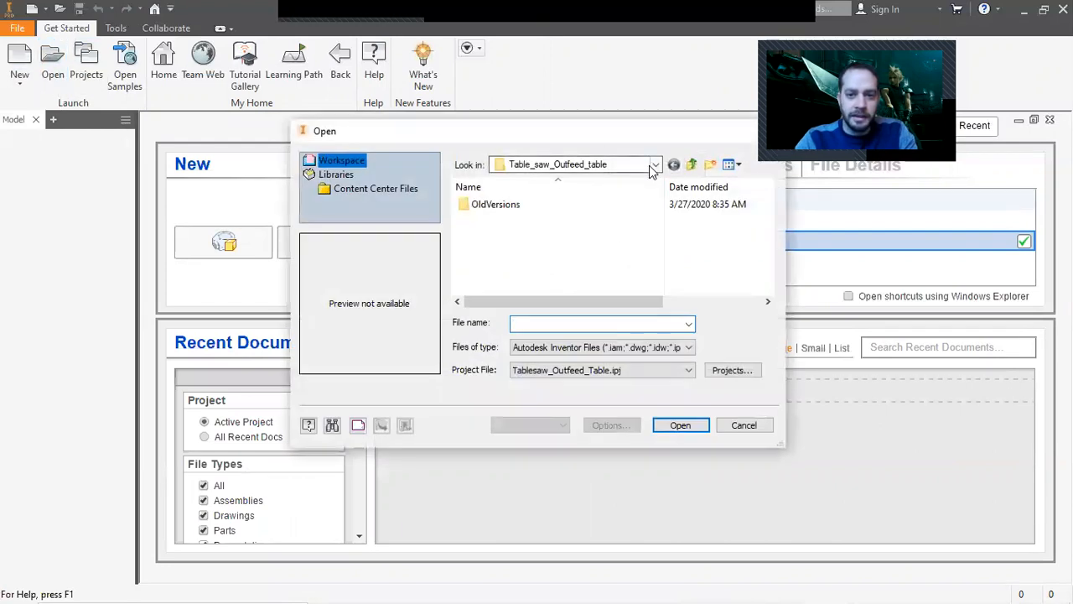
{"action": "scroll", "coordinate": [599, 283], "scroll_direction": "up", "scroll_amount": 2}
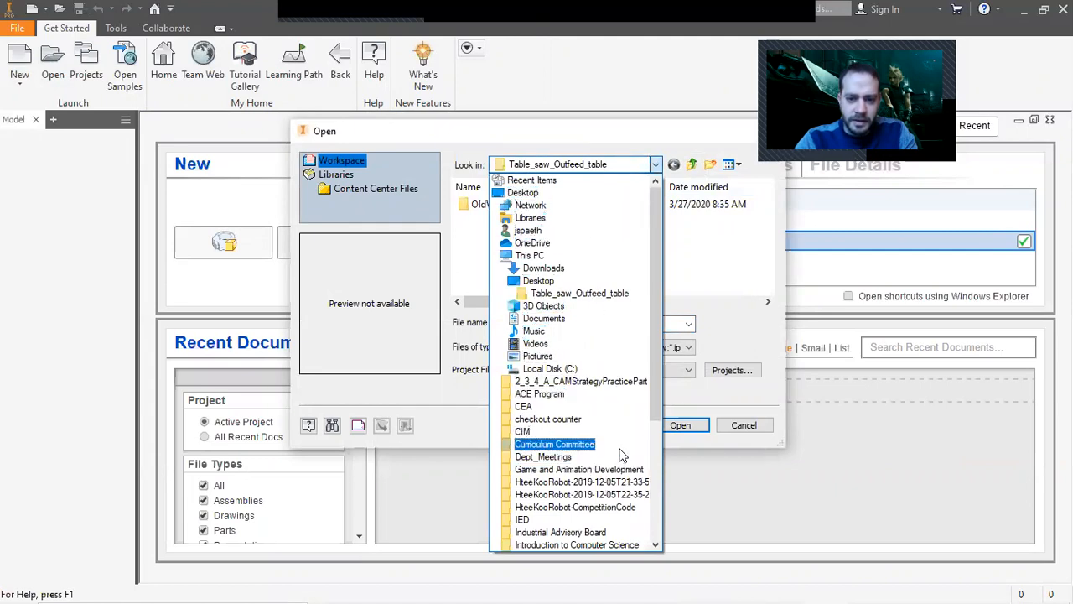
{"action": "scroll", "coordinate": [616, 455], "scroll_direction": "down", "scroll_amount": 2}
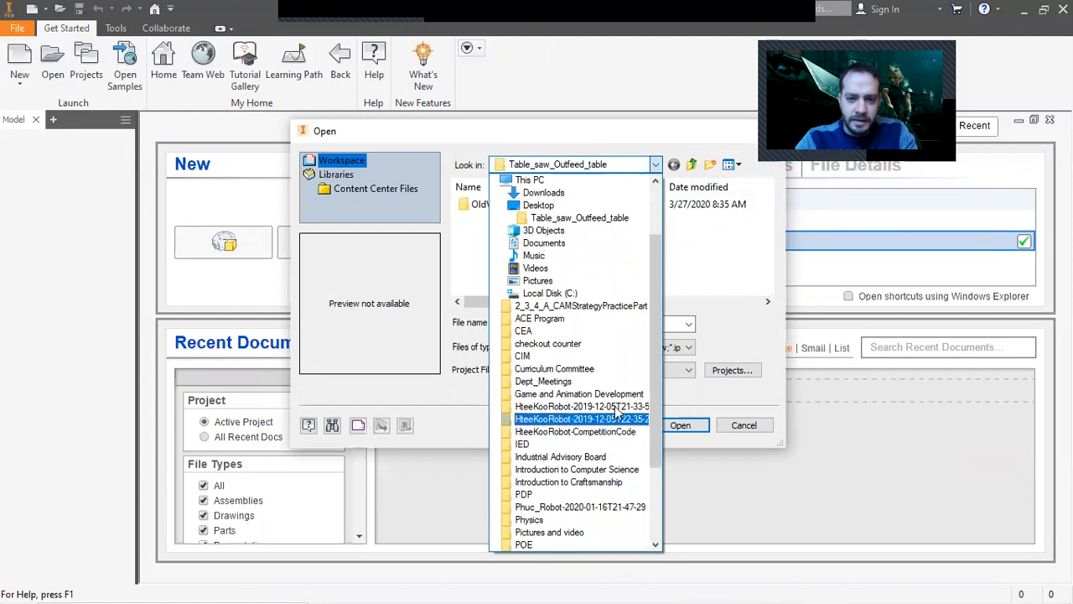
{"action": "scroll", "coordinate": [609, 307], "scroll_direction": "up", "scroll_amount": 2}
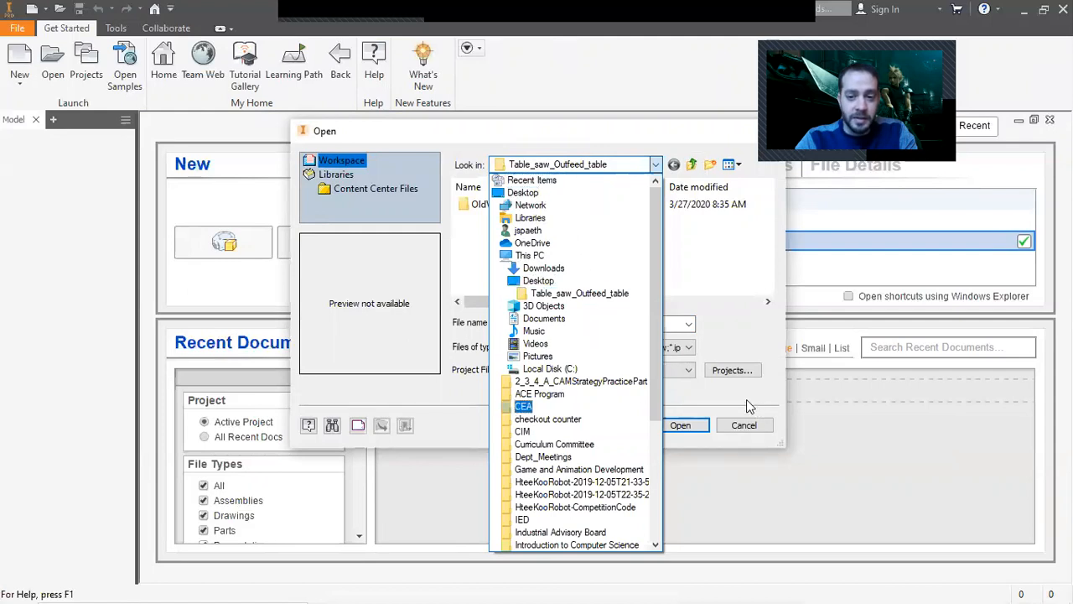
{"action": "left_click", "coordinate": [744, 423]}
{"action": "left_click", "coordinate": [744, 425]}
Create a new Standard.ipt part and start a 2D sketch on its top (XZ) origin plane.
{"action": "left_click", "coordinate": [19, 63]}
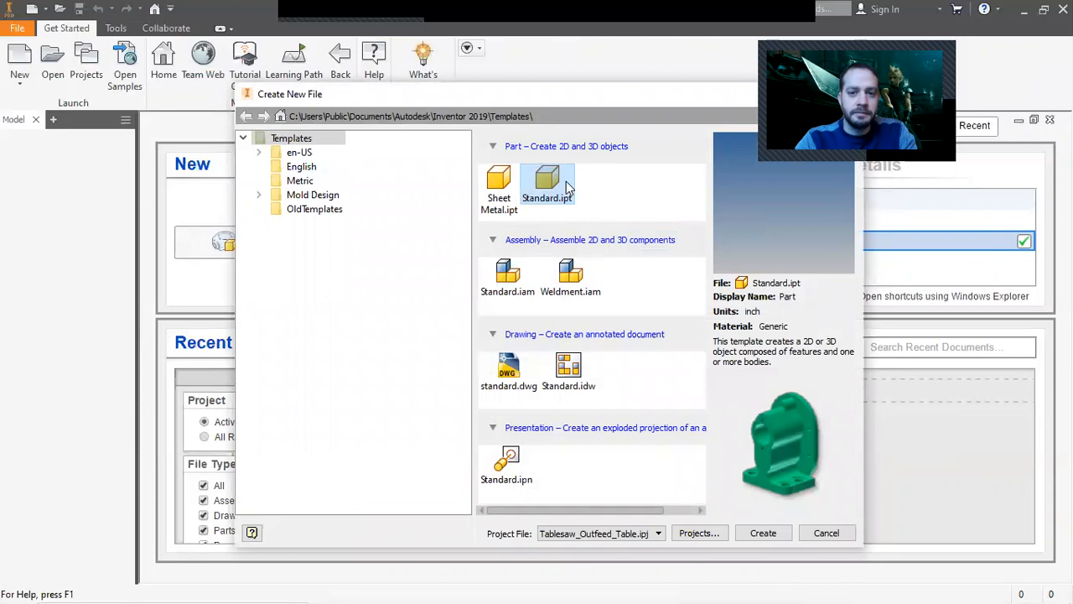
{"action": "double_click", "coordinate": [568, 187]}
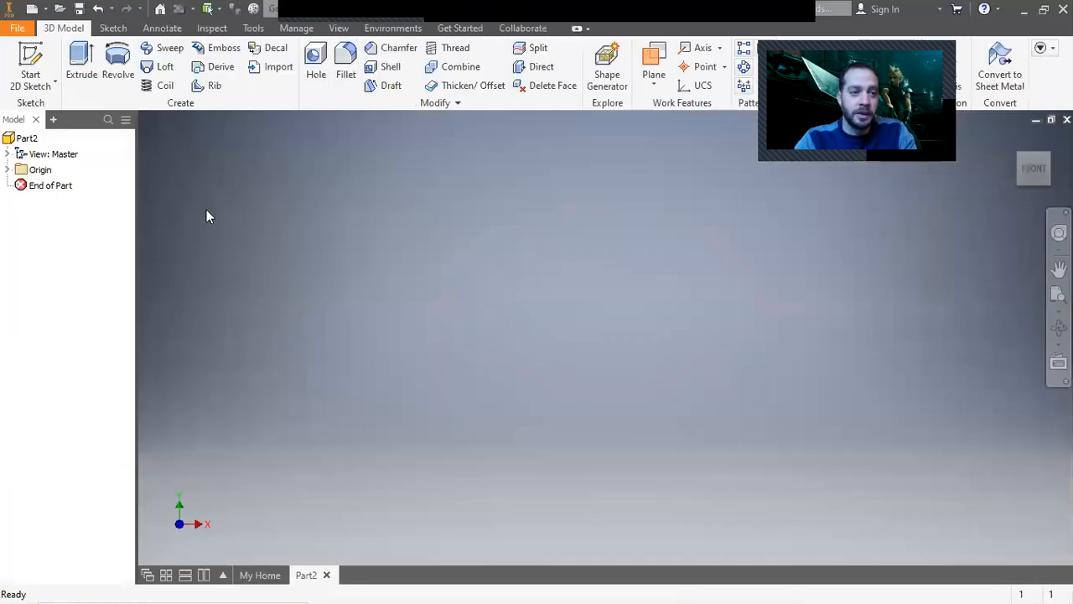
{"action": "left_click", "coordinate": [27, 55]}
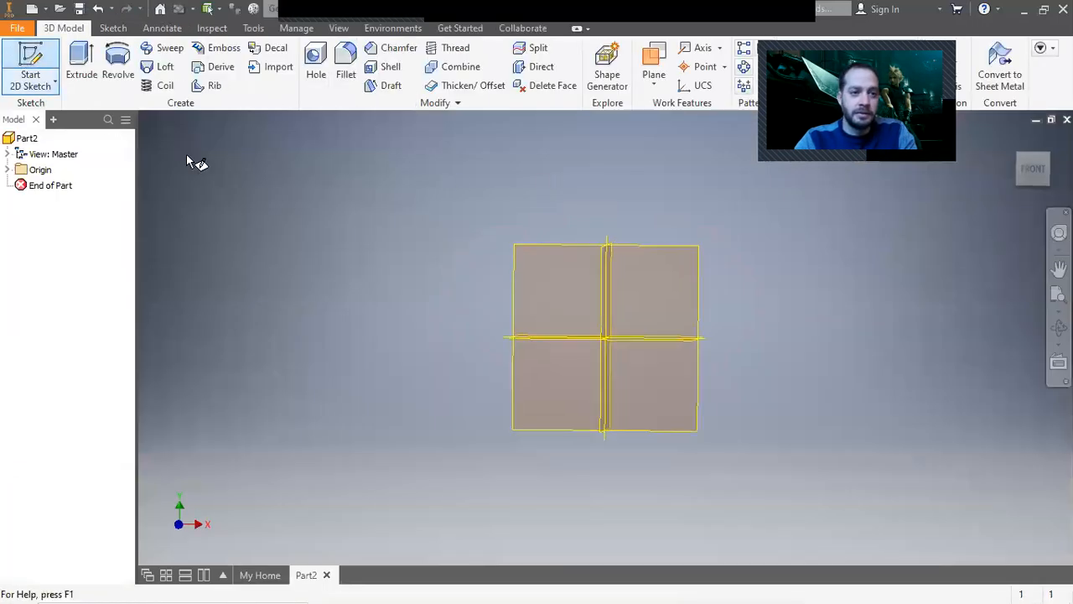
{"action": "left_click", "coordinate": [641, 381]}
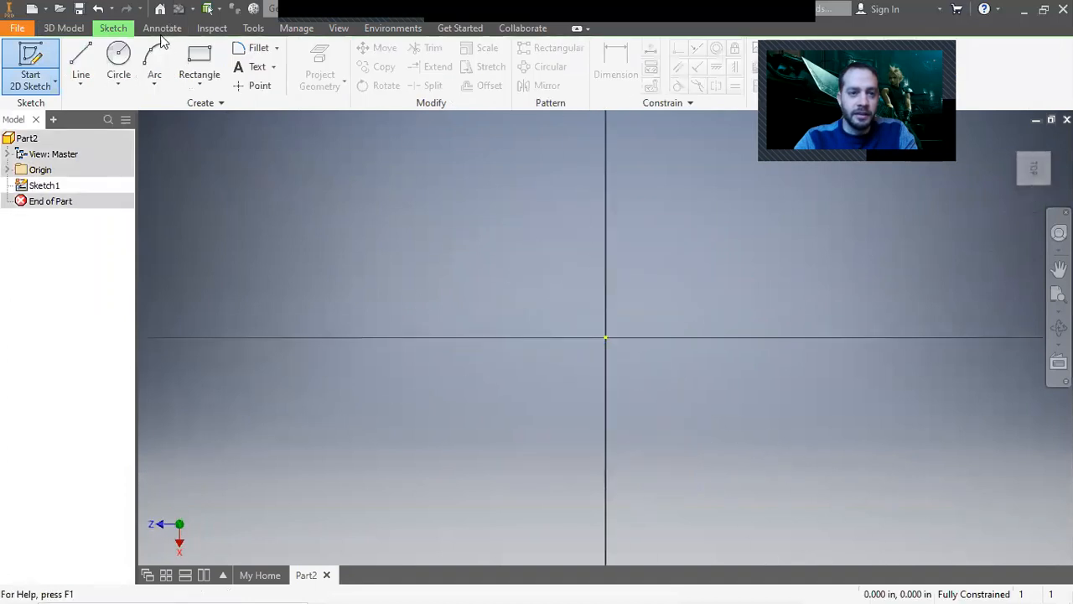
Sketch a 60 by 38 in rectangle with one corner at the origin and finish the sketch.
{"action": "left_click", "coordinate": [198, 65]}
{"action": "left_click", "coordinate": [606, 337]}
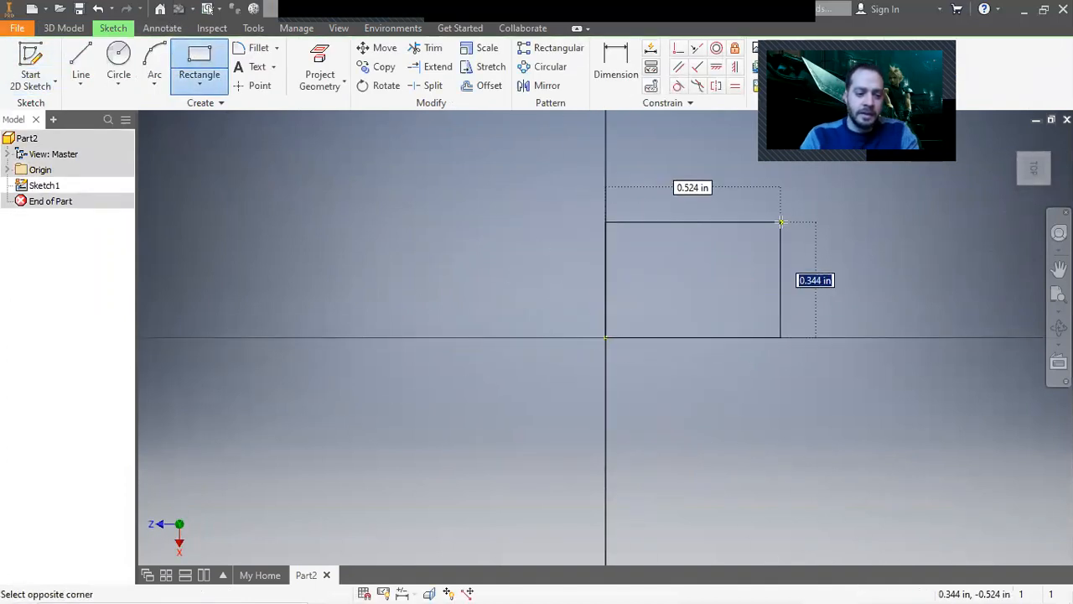
{"action": "key", "text": "Tab"}
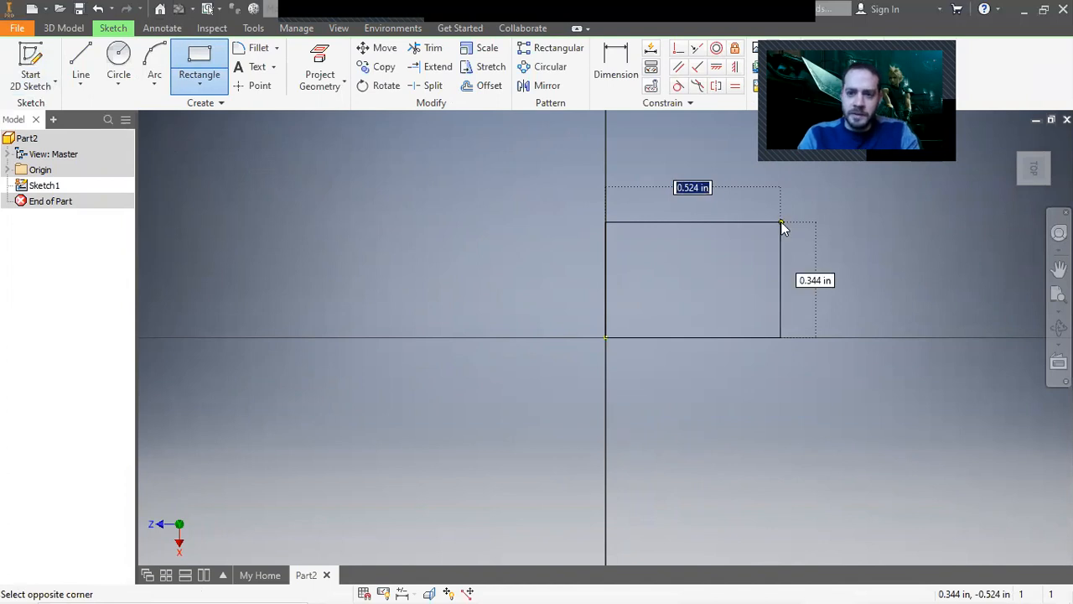
{"action": "type", "text": "60"}
{"action": "key", "text": "Tab"}
{"action": "type", "text": "36"}
{"action": "key", "text": "Return"}
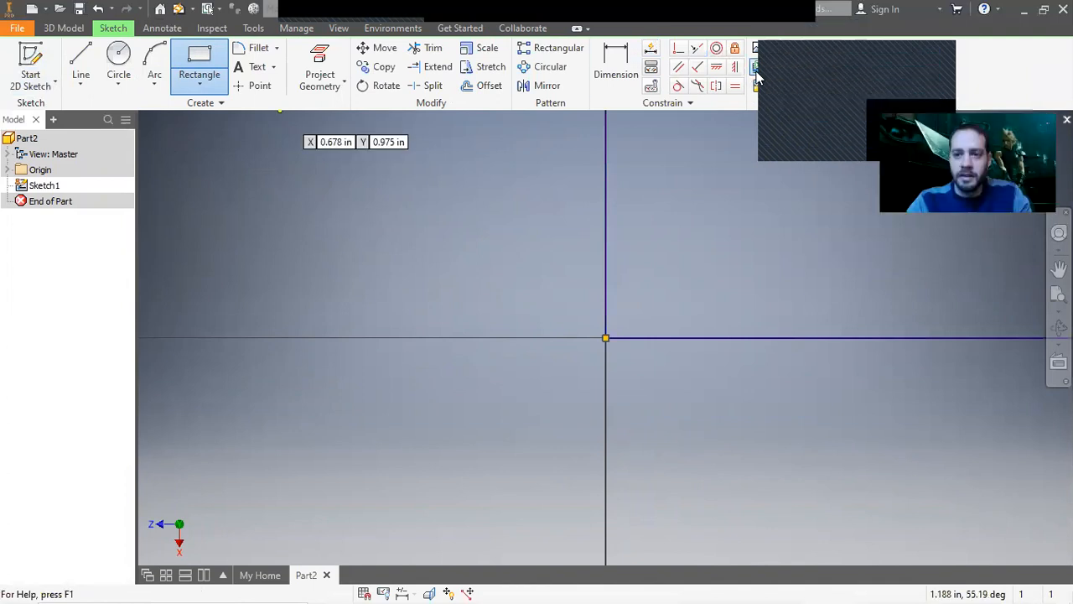
{"action": "left_click", "coordinate": [900, 67]}
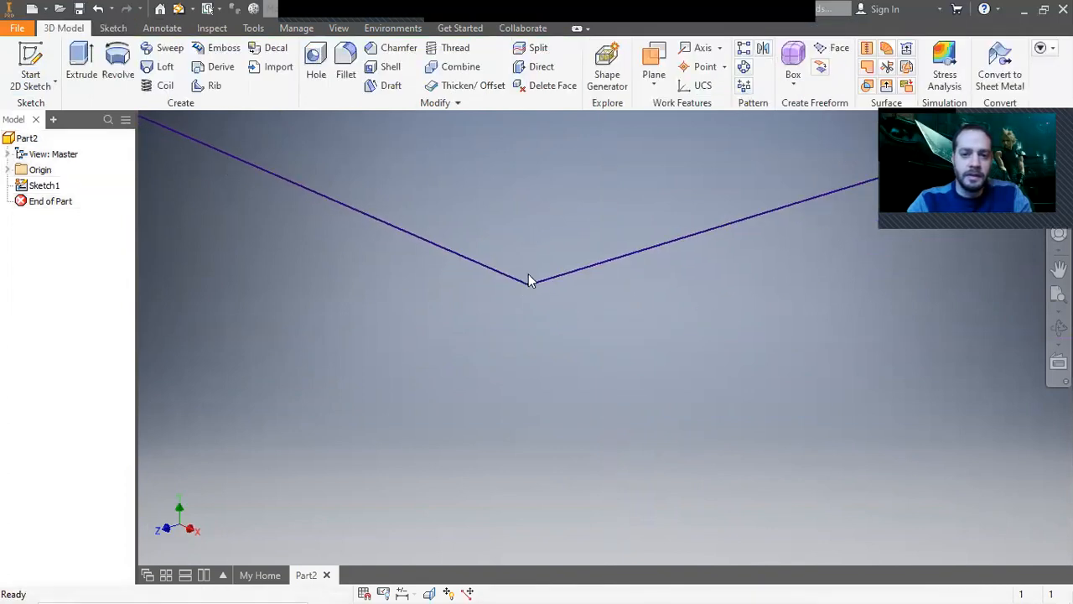
Extrude the rectangle 1/8 in to form the tabletop.
{"action": "left_click", "coordinate": [82, 67]}
{"action": "type", "text": "1/8"}
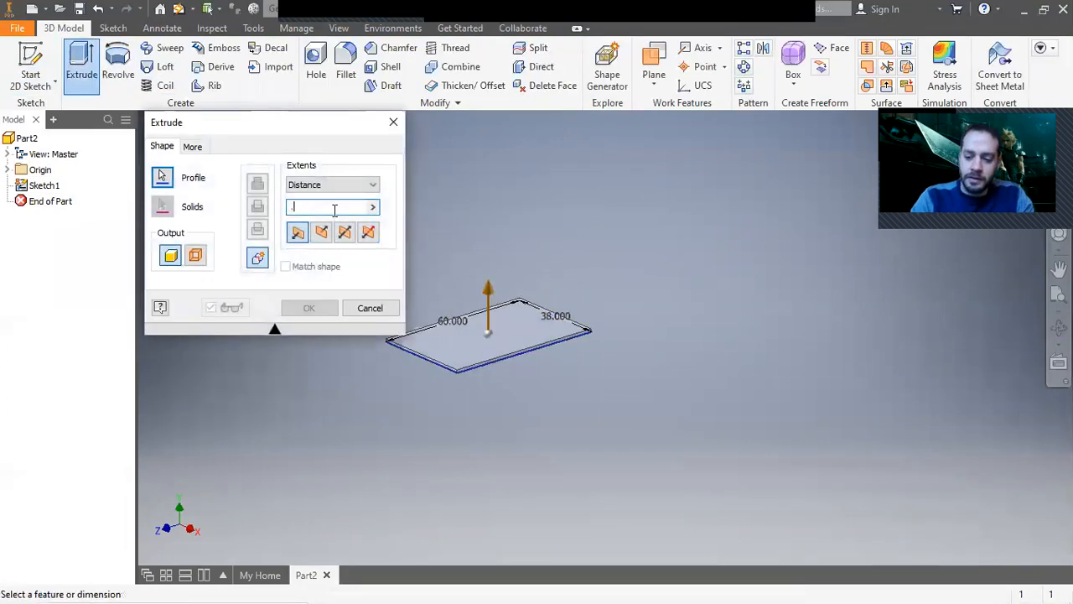
{"action": "key", "text": "Return"}
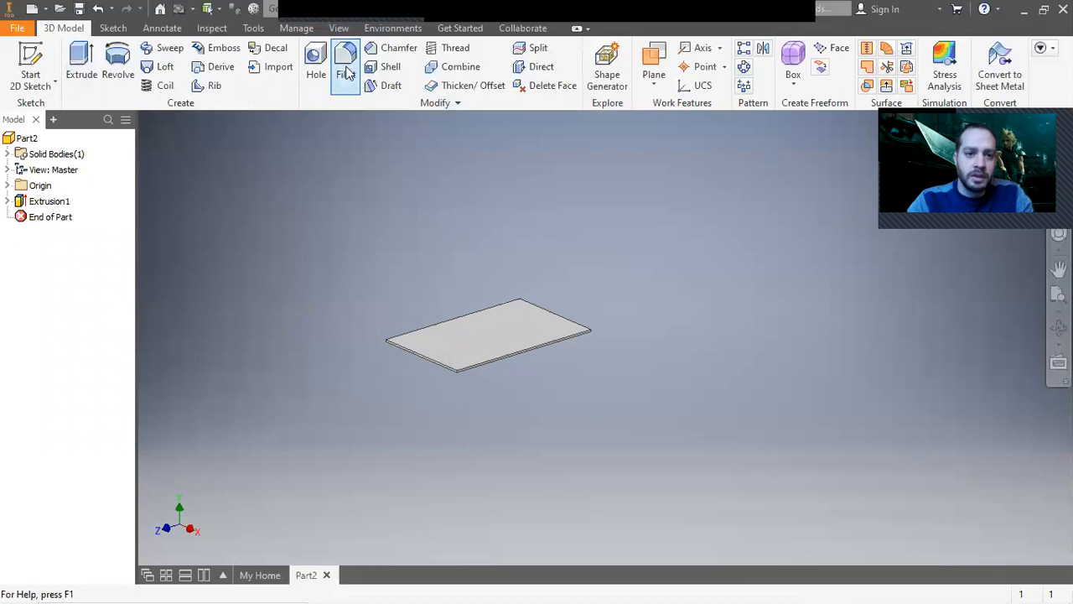
Fillet two corner edges of the tabletop with a 2 in radius.
{"action": "left_click", "coordinate": [687, 174]}
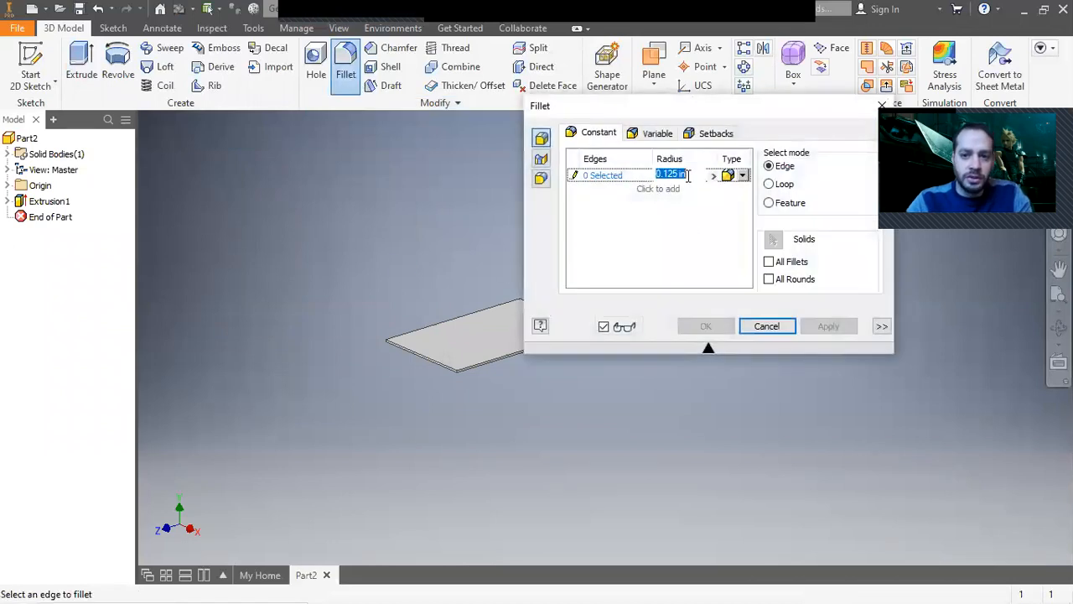
{"action": "type", "text": "2"}
{"action": "scroll", "coordinate": [402, 343], "scroll_direction": "up", "scroll_amount": 4}
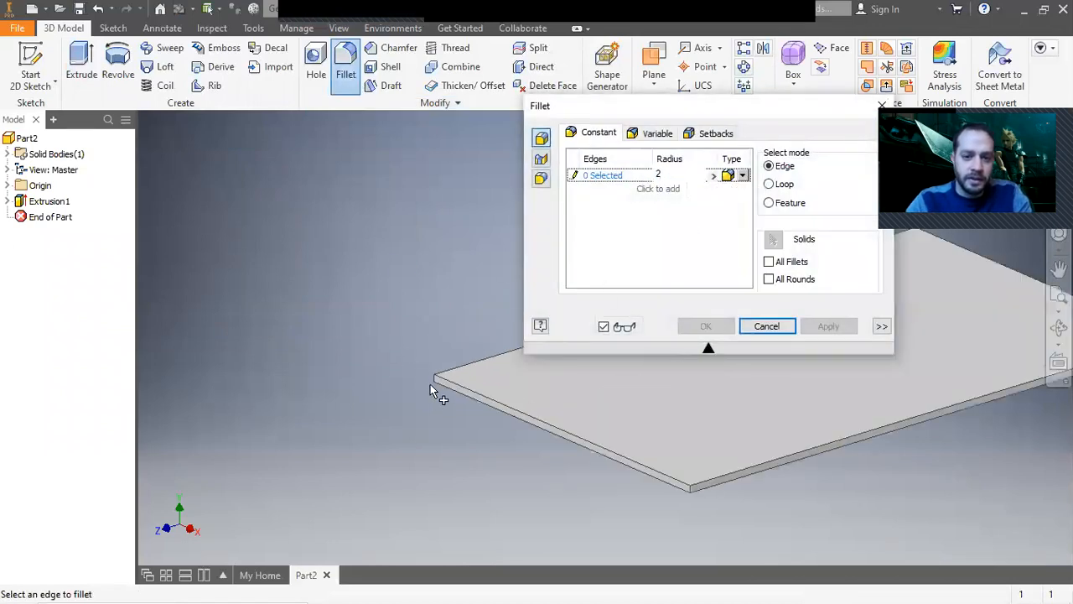
{"action": "left_click", "coordinate": [435, 383]}
{"action": "middle_click_drag", "start_coordinate": [277, 517], "coordinate": [126, 483]}
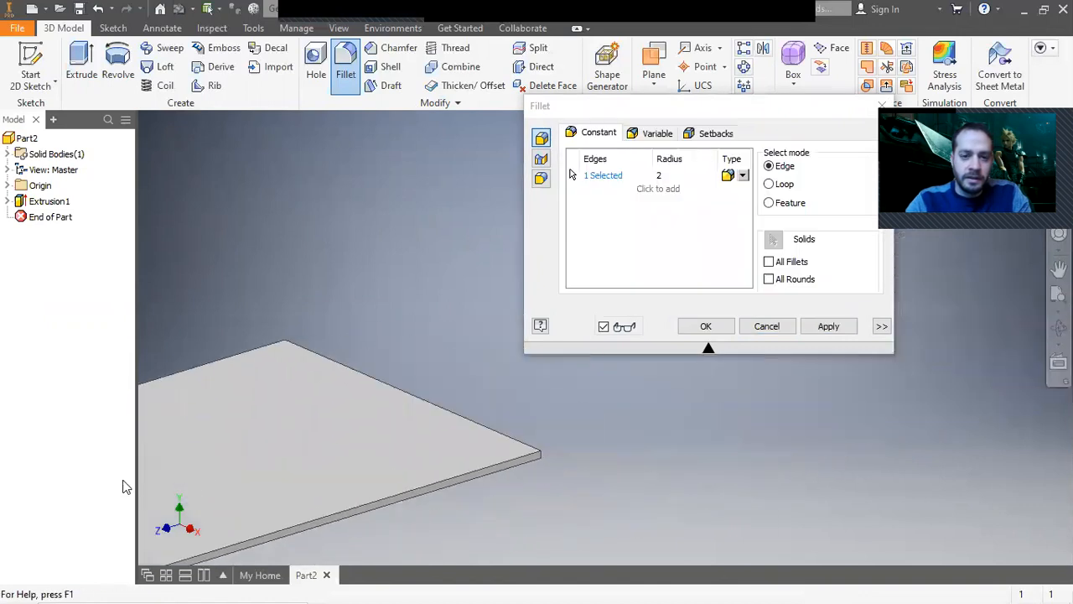
{"action": "scroll", "coordinate": [341, 377], "scroll_direction": "up", "scroll_amount": 3}
{"action": "middle_click_drag", "start_coordinate": [232, 375], "coordinate": [671, 264]}
{"action": "middle_click_drag", "start_coordinate": [392, 335], "coordinate": [275, 402]}
{"action": "left_click", "coordinate": [437, 293]}
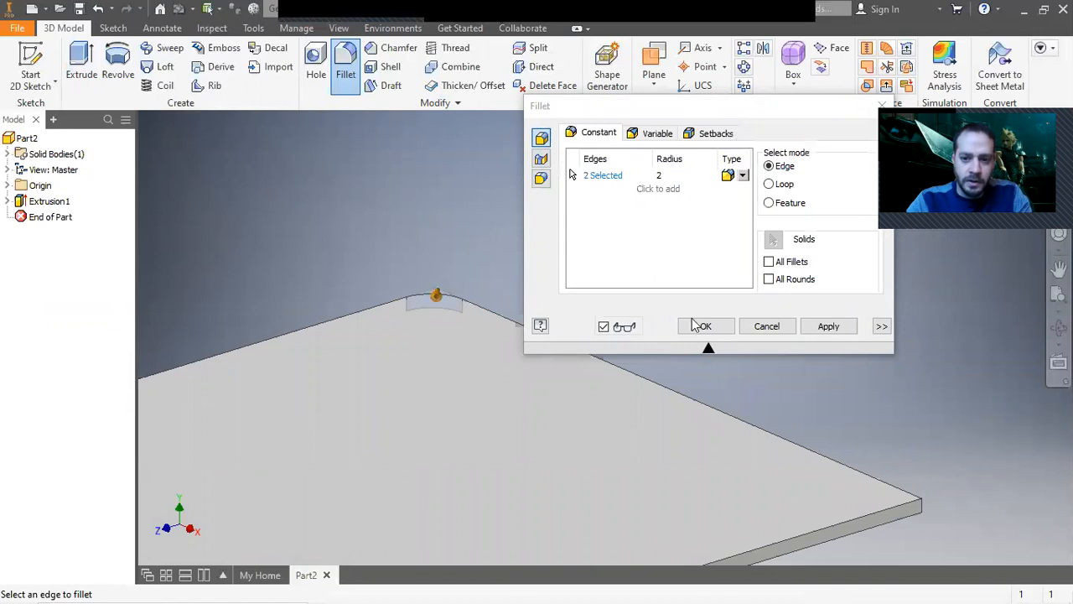
{"action": "left_click", "coordinate": [804, 328]}
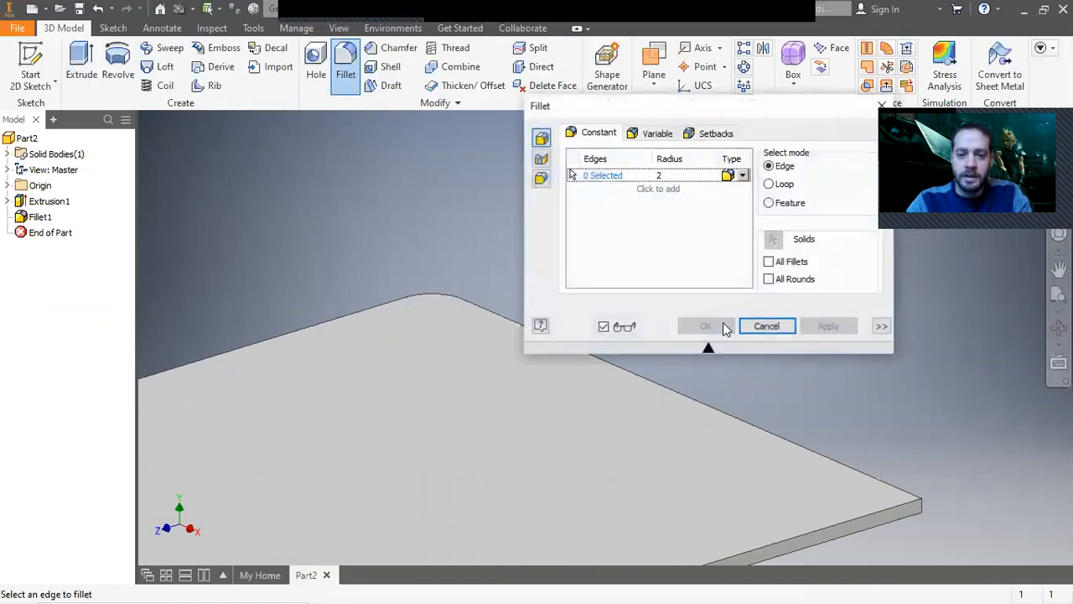
{"action": "left_click", "coordinate": [765, 327]}
{"action": "key", "text": "F6"}
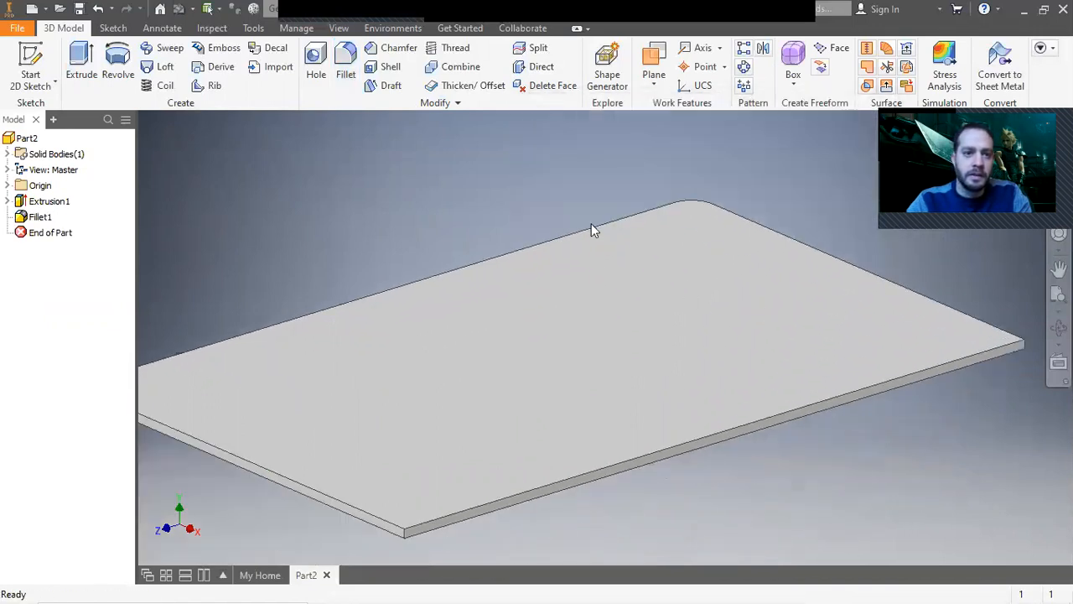
Assign a wood material to the tabletop part.
{"action": "left_click", "coordinate": [335, 12]}
{"action": "scroll", "coordinate": [340, 226], "scroll_direction": "down", "scroll_amount": 7}
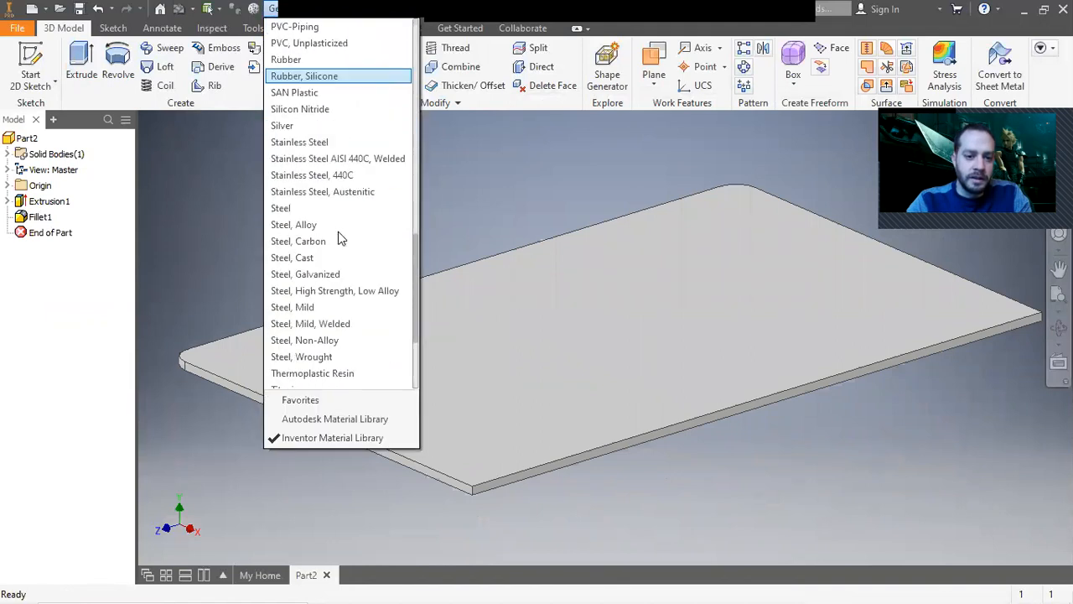
{"action": "left_click", "coordinate": [324, 341]}
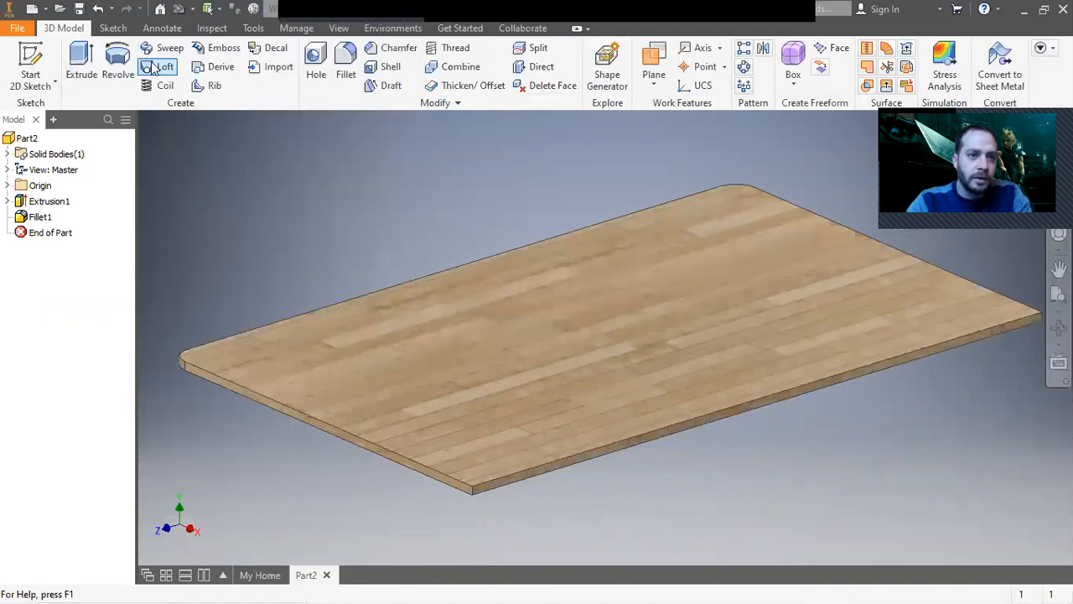
Save the part in the project workspace as Table_top.
{"action": "left_click", "coordinate": [16, 29]}
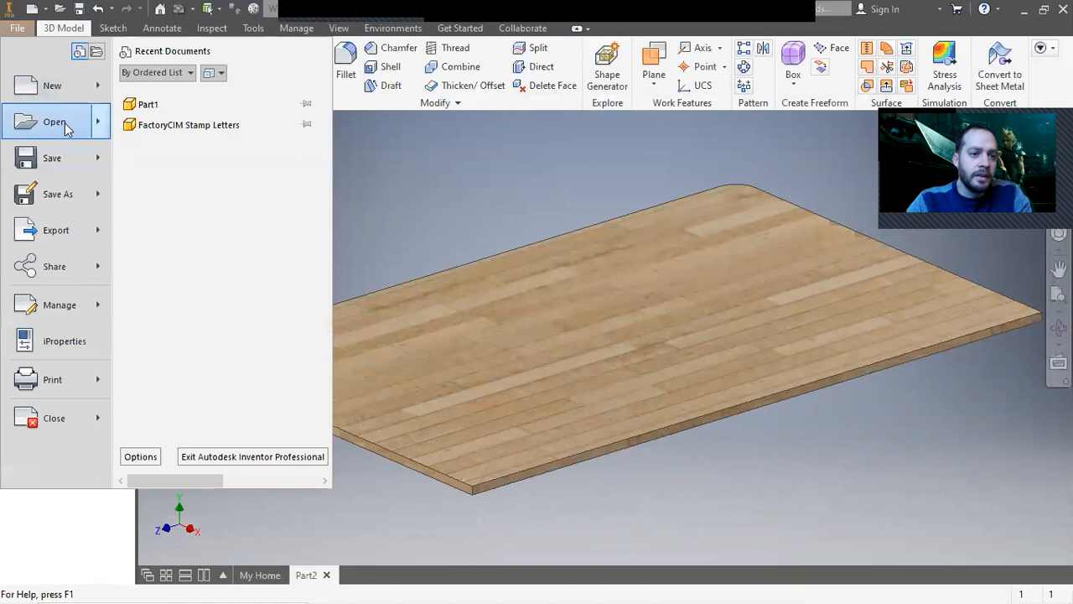
{"action": "left_click", "coordinate": [422, 242]}
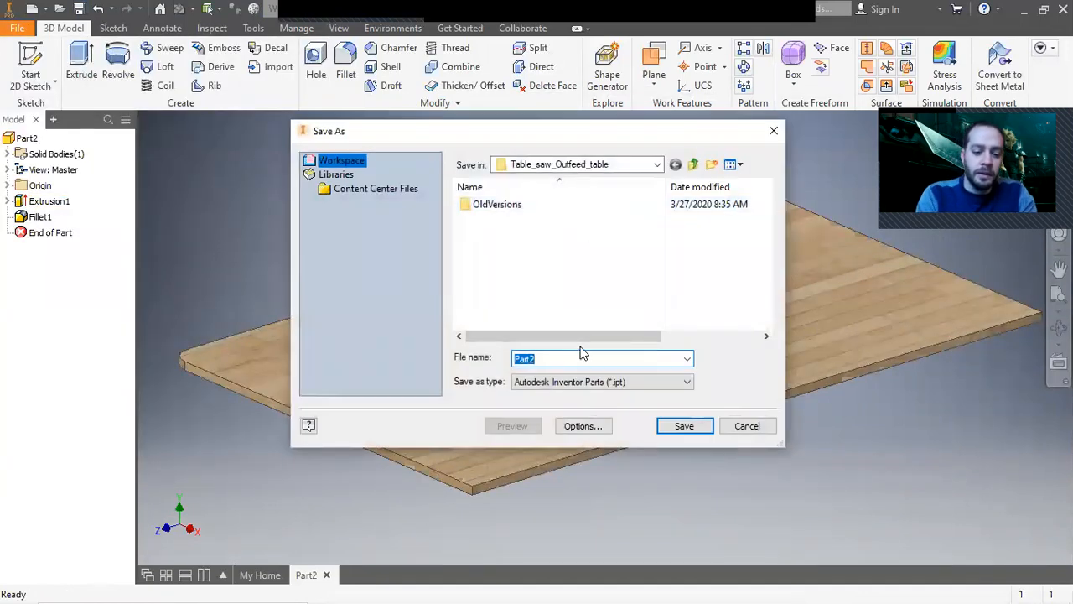
{"action": "type", "text": "Table_top"}
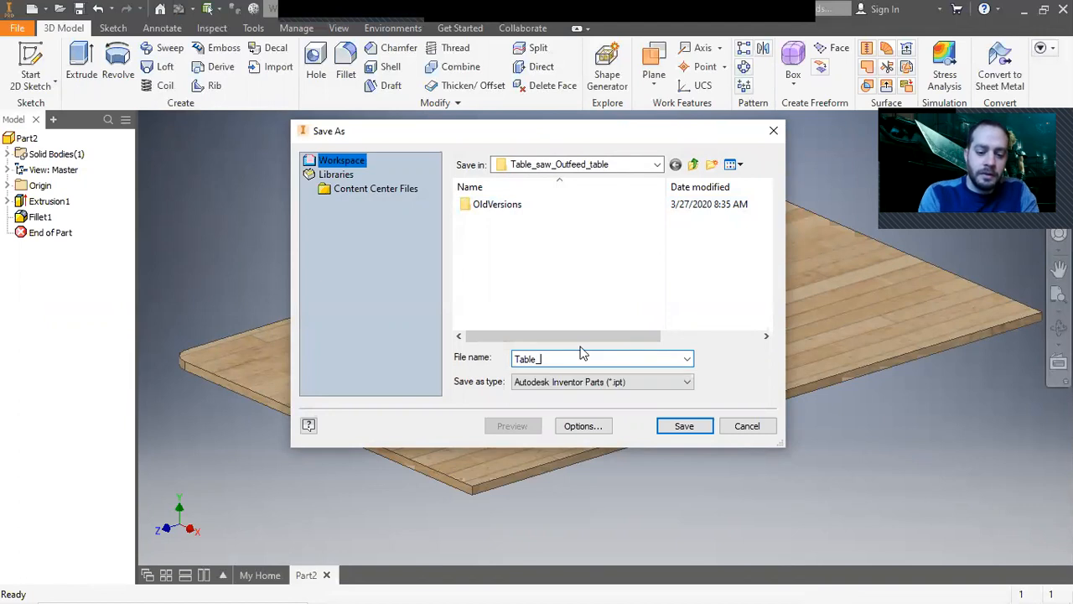
{"action": "left_click", "coordinate": [684, 425]}
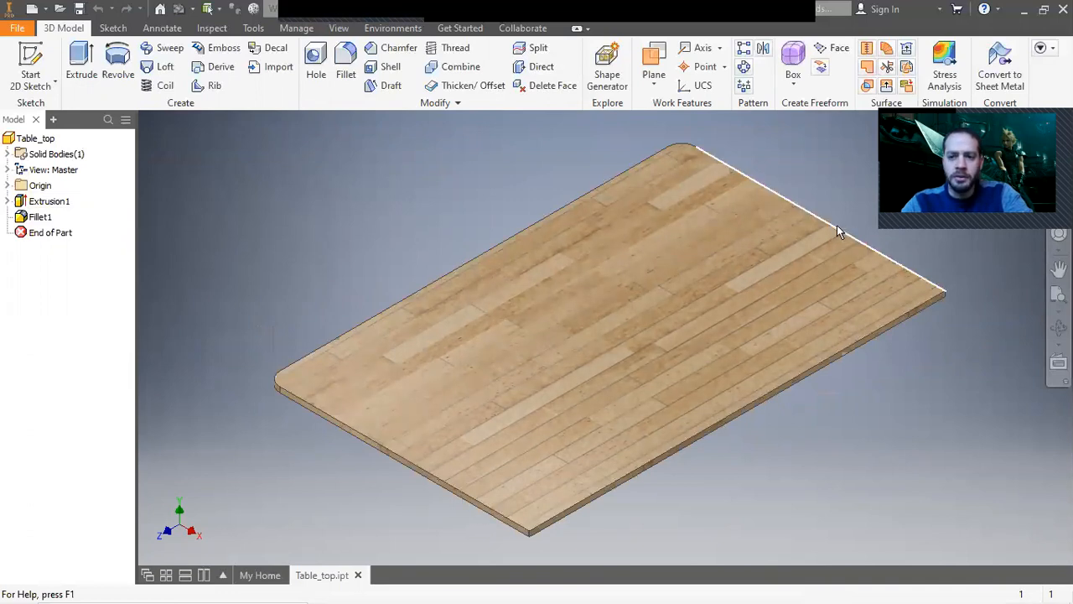
{"action": "mouse_move", "coordinate": [864, 257]}
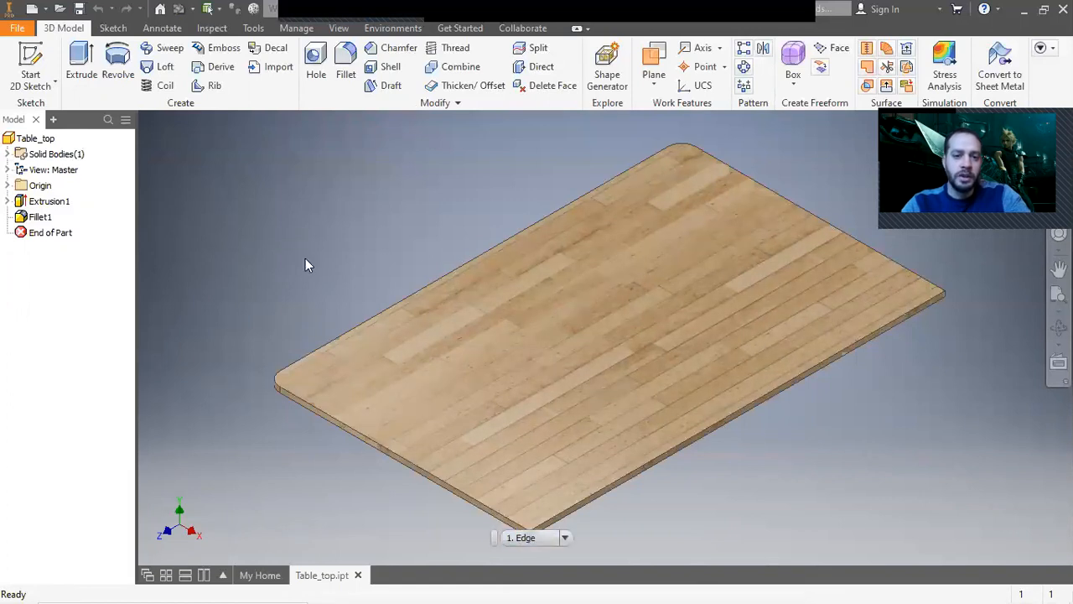
{"action": "left_click", "coordinate": [17, 27]}
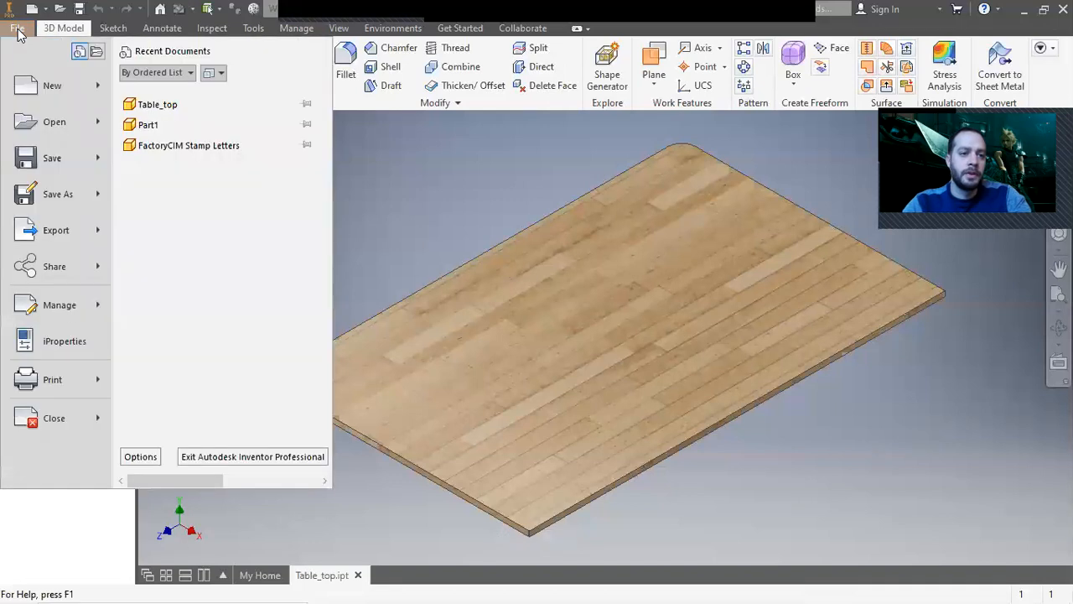
{"action": "left_click", "coordinate": [492, 225]}
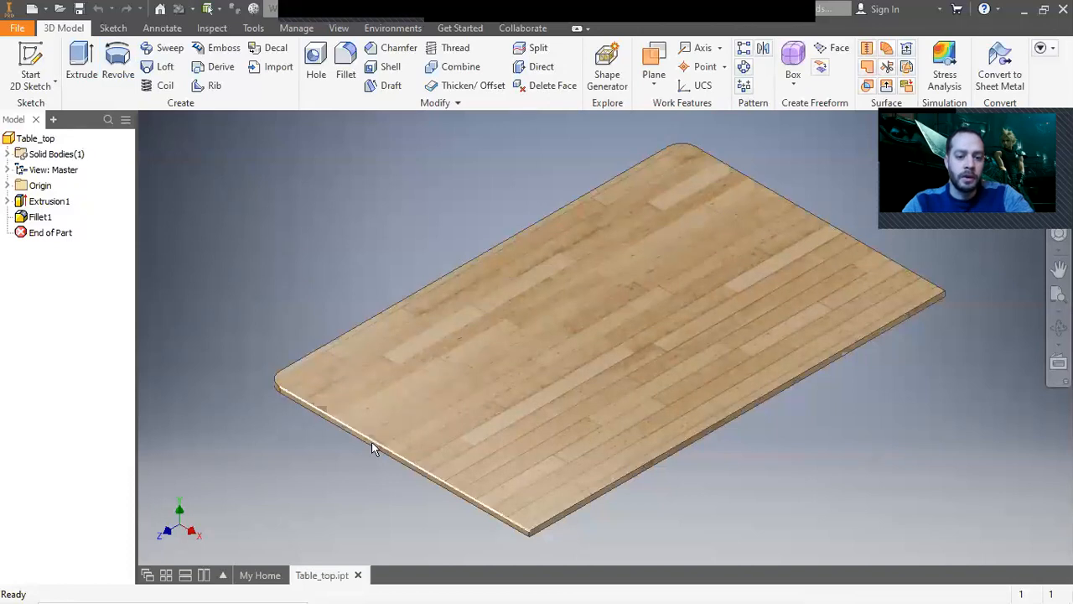
{"action": "left_click", "coordinate": [17, 28]}
{"action": "key", "text": "Escape"}
Create a new part from the Standard.ipt template in the English templates folder.
{"action": "key", "text": "ctrl+n"}
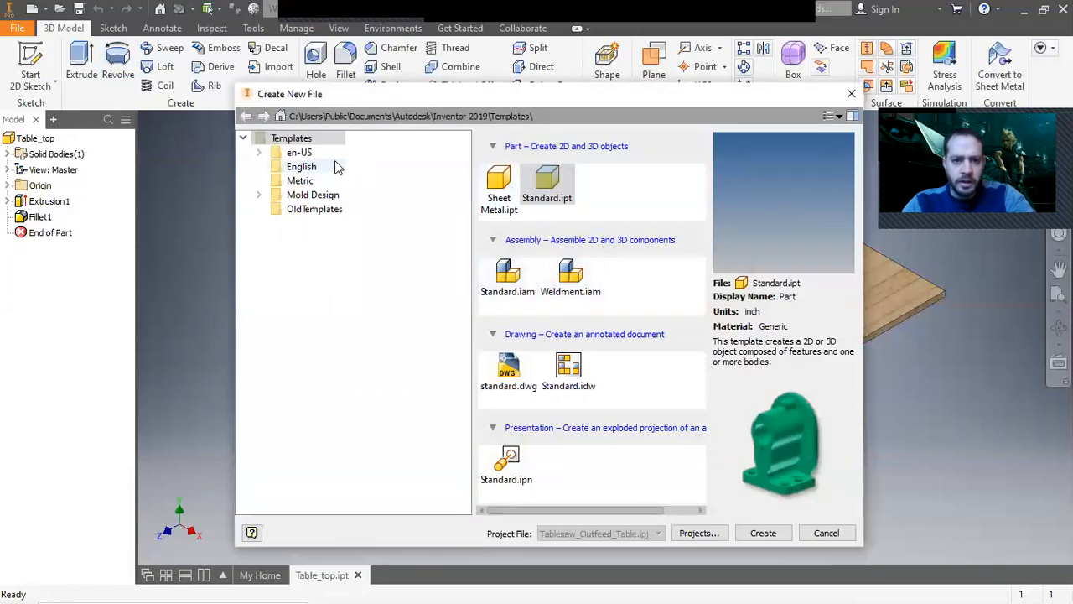
{"action": "left_click", "coordinate": [303, 167]}
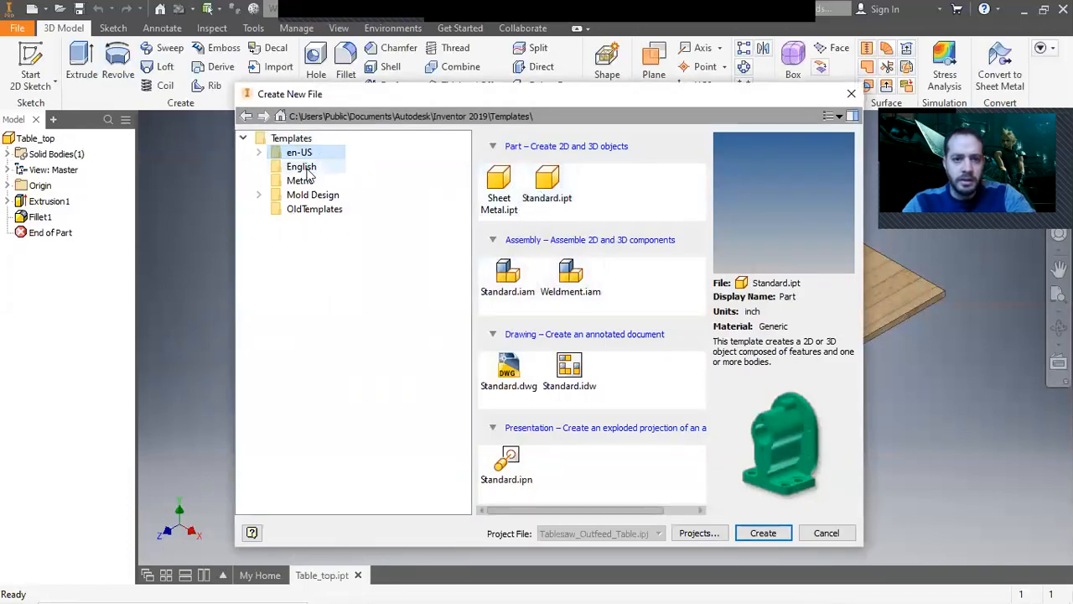
{"action": "double_click", "coordinate": [530, 201]}
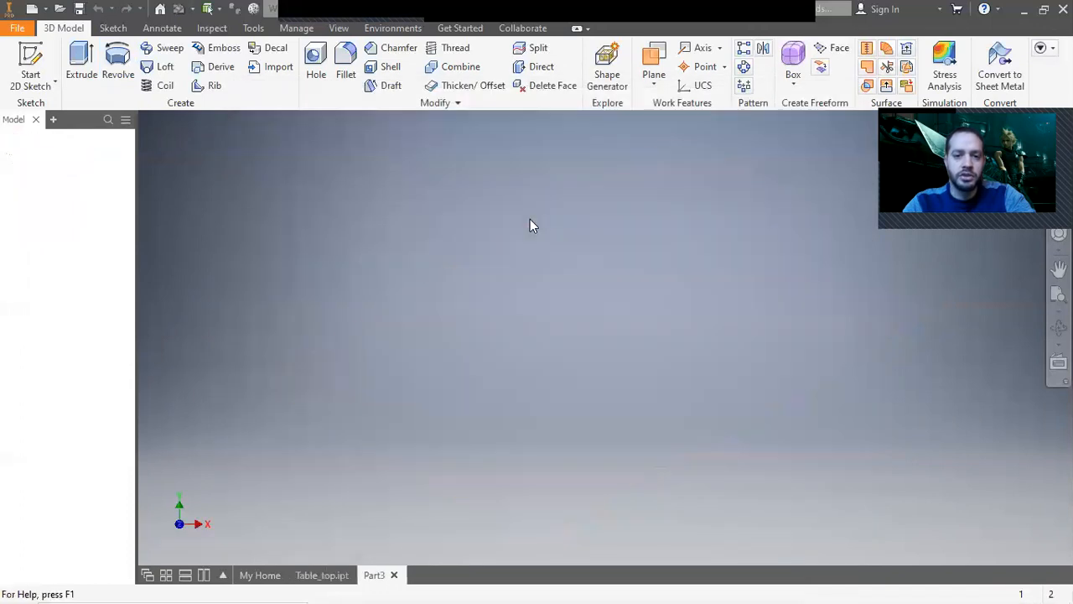
Sketch a 1.5 in by 3.5 in rectangle from the origin on the front plane and finish the sketch.
{"action": "left_click", "coordinate": [38, 82]}
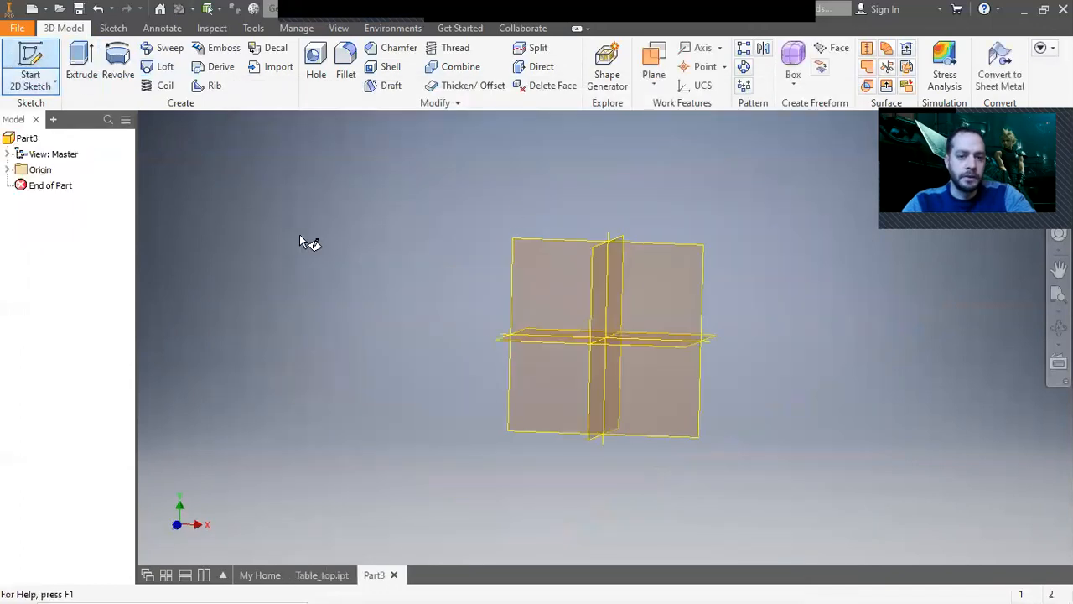
{"action": "left_click", "coordinate": [644, 325]}
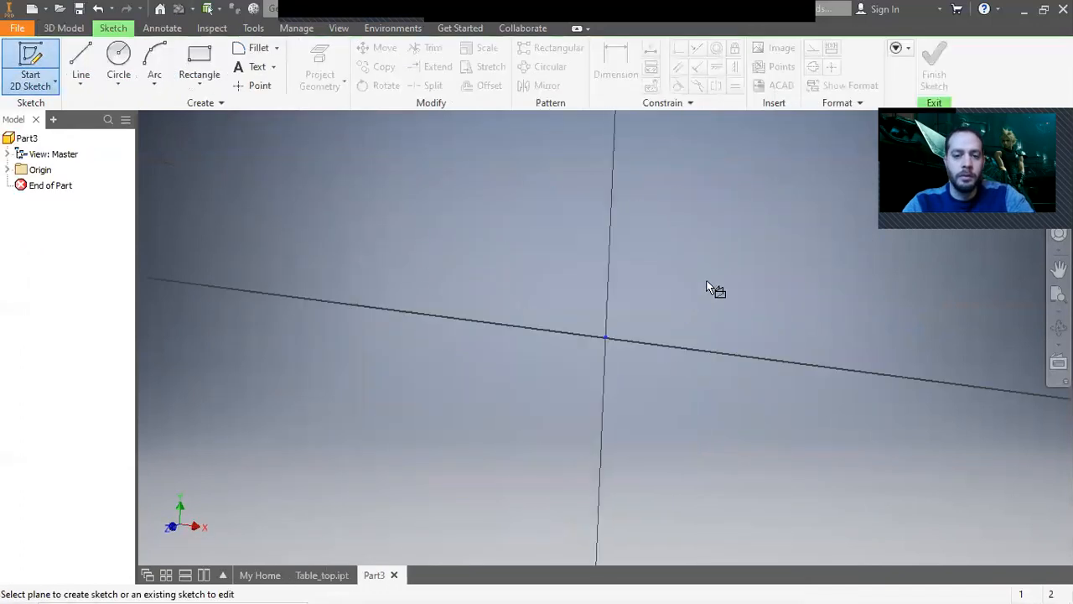
{"action": "left_click", "coordinate": [199, 58]}
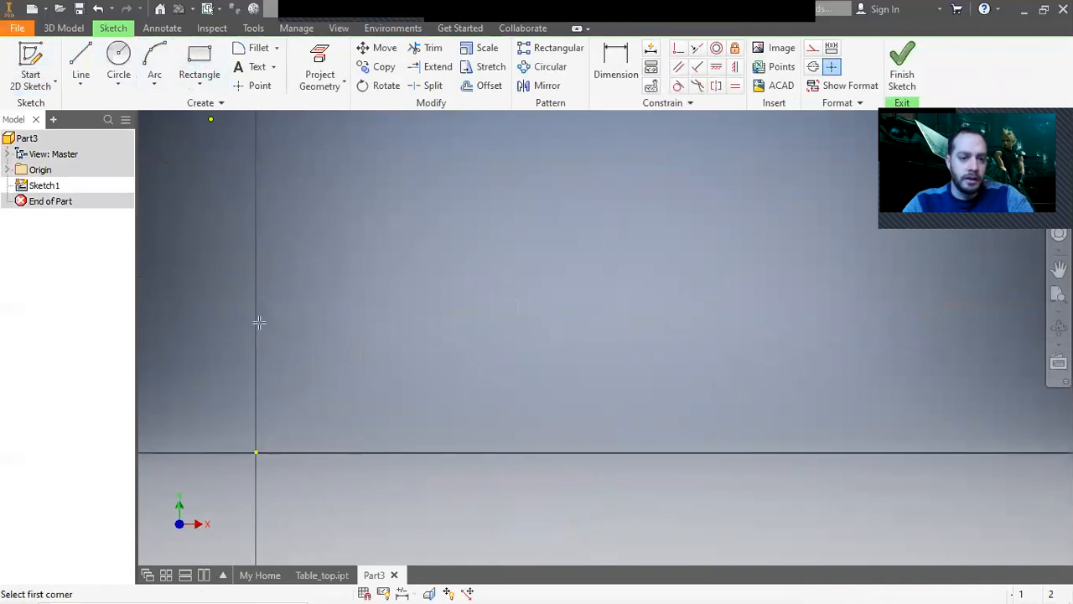
{"action": "left_click", "coordinate": [257, 451]}
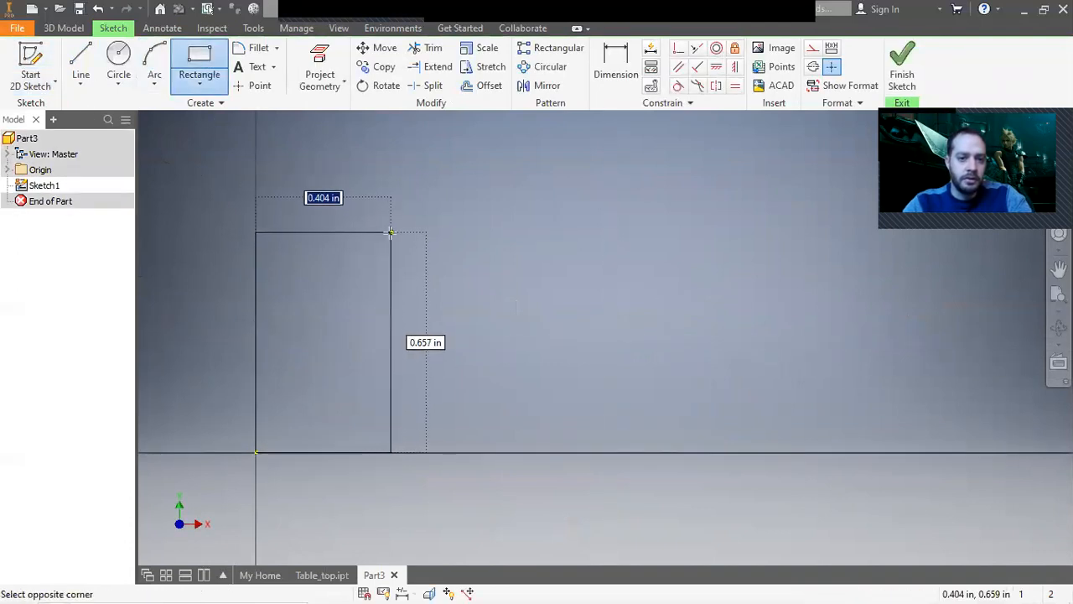
{"action": "type", "text": "1.5"}
{"action": "key", "text": "Tab"}
{"action": "type", "text": "3.5"}
{"action": "key", "text": "Return"}
{"action": "middle_click", "coordinate": [445, 221]}
{"action": "middle_click", "coordinate": [445, 220]}
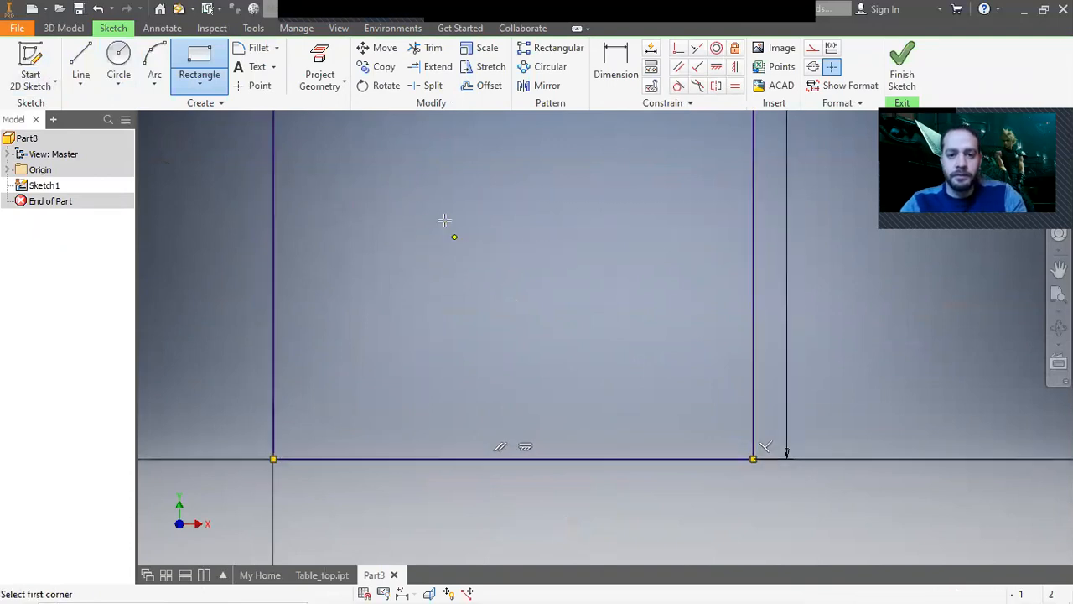
{"action": "right_click", "coordinate": [491, 239]}
{"action": "left_click", "coordinate": [545, 239]}
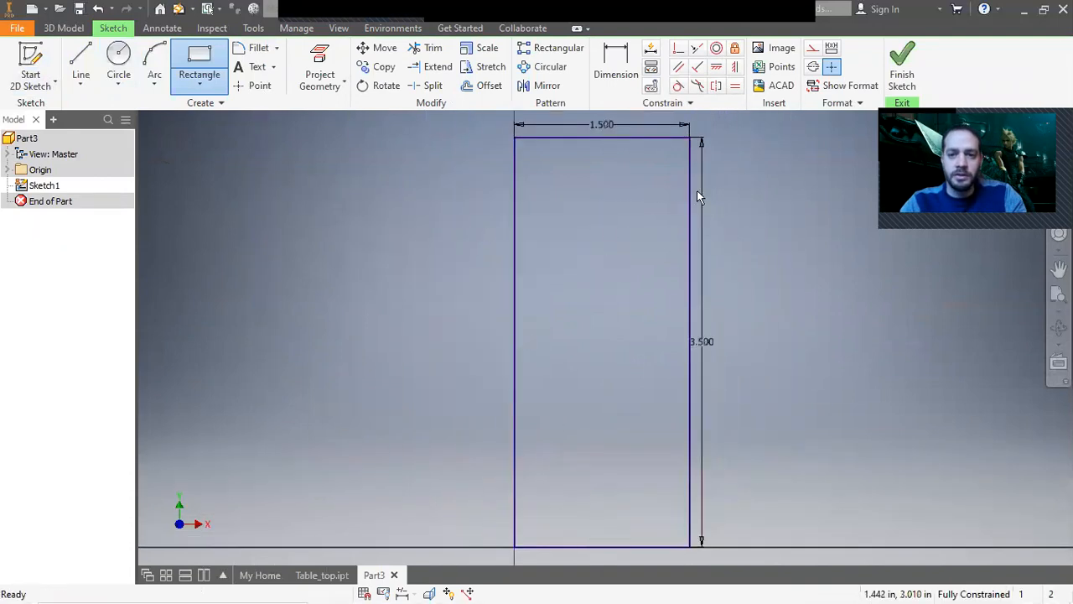
{"action": "left_click", "coordinate": [901, 67]}
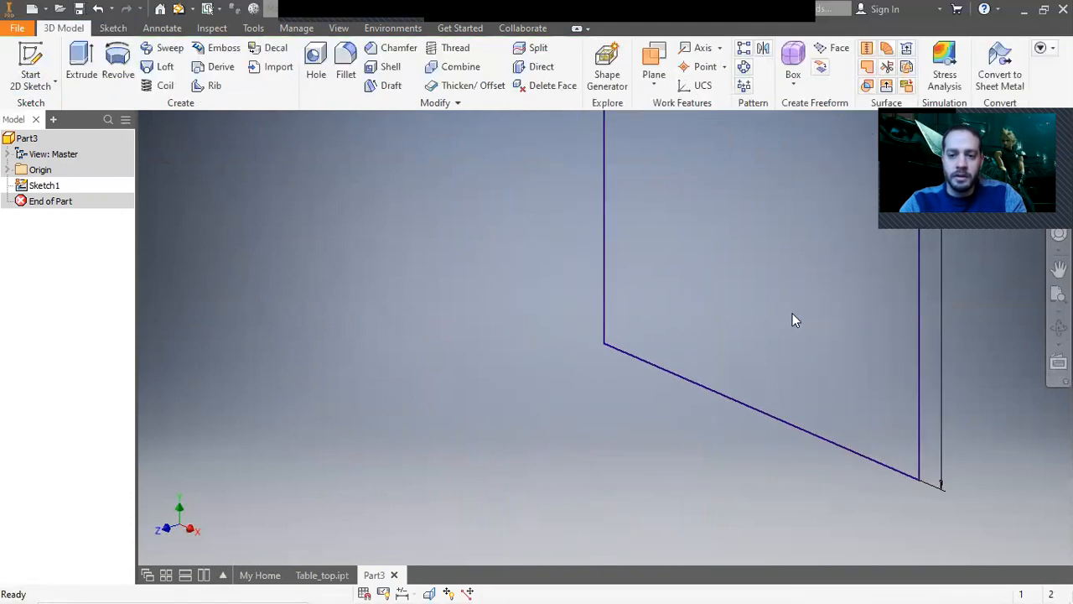
Extrude the rectangle into a long support board.
{"action": "left_click", "coordinate": [81, 63]}
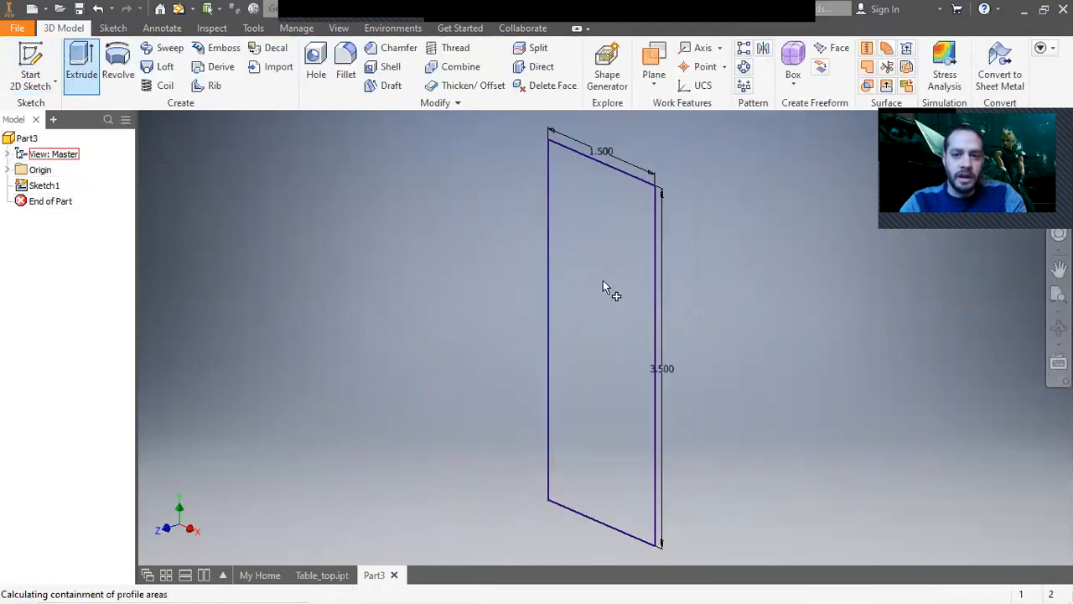
{"action": "type", "text": "18"}
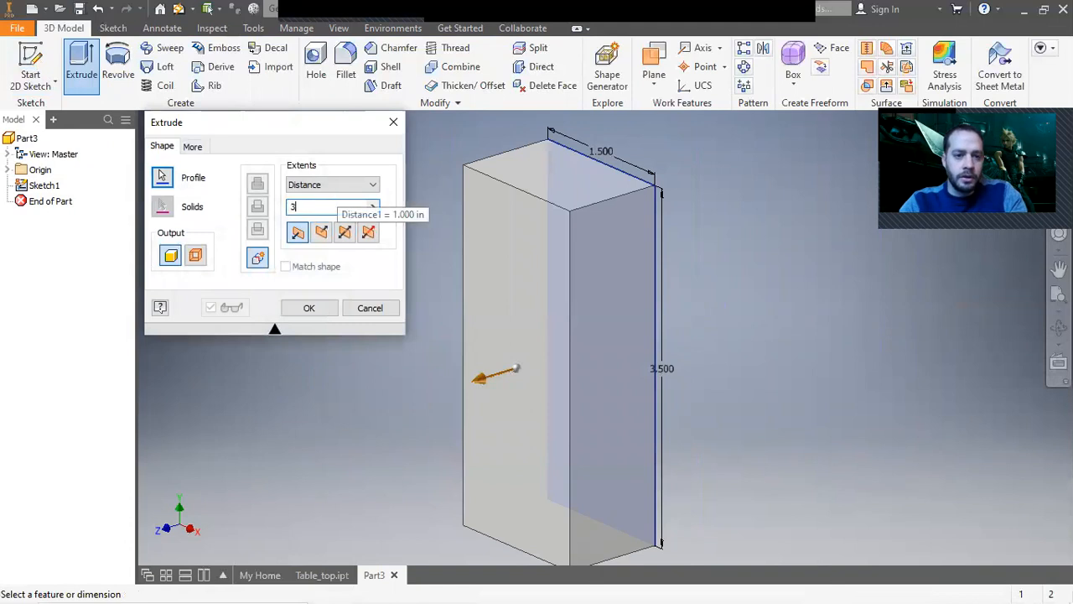
{"action": "left_click", "coordinate": [323, 308]}
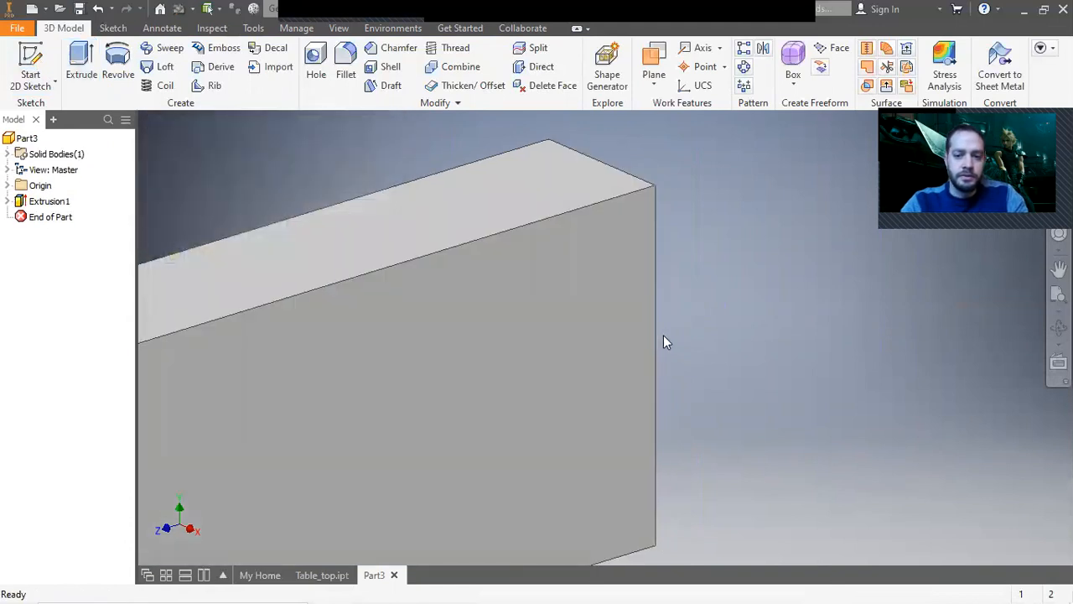
Assign a wood material to the support board part.
{"action": "key", "text": "F6"}
{"action": "left_click", "coordinate": [272, 8]}
{"action": "scroll", "coordinate": [352, 299], "scroll_direction": "down", "scroll_amount": 5}
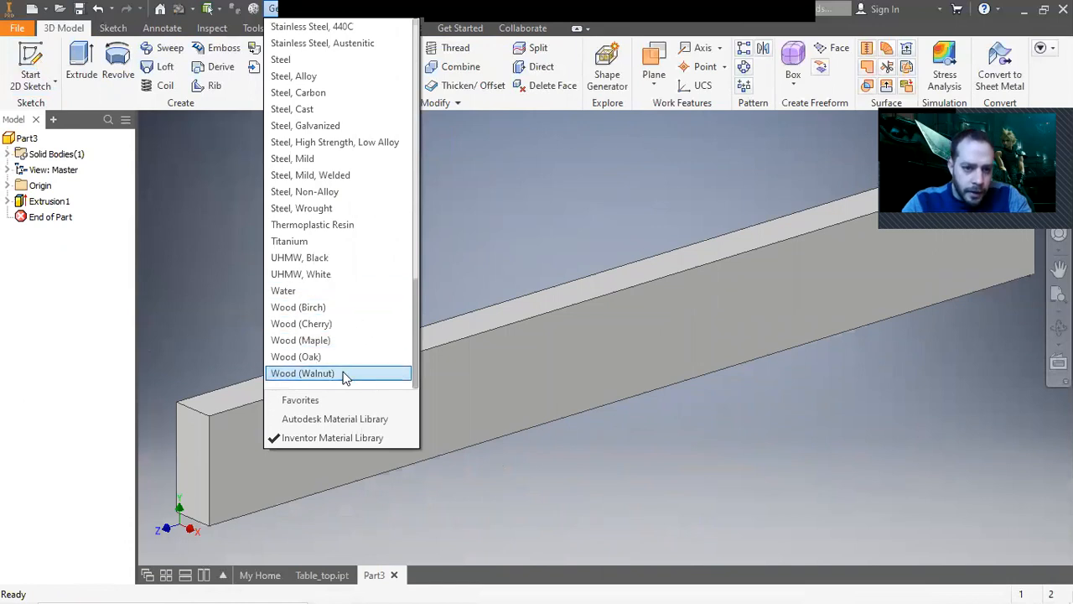
{"action": "left_click", "coordinate": [352, 308]}
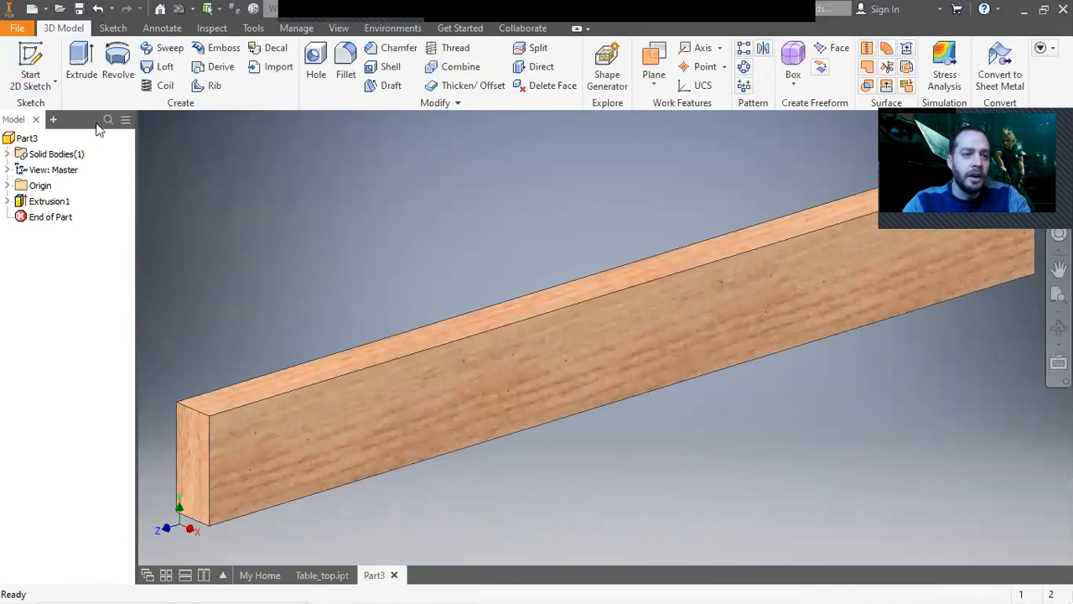
Save the part in the project workspace as Table_top_support_small.
{"action": "left_click", "coordinate": [21, 29]}
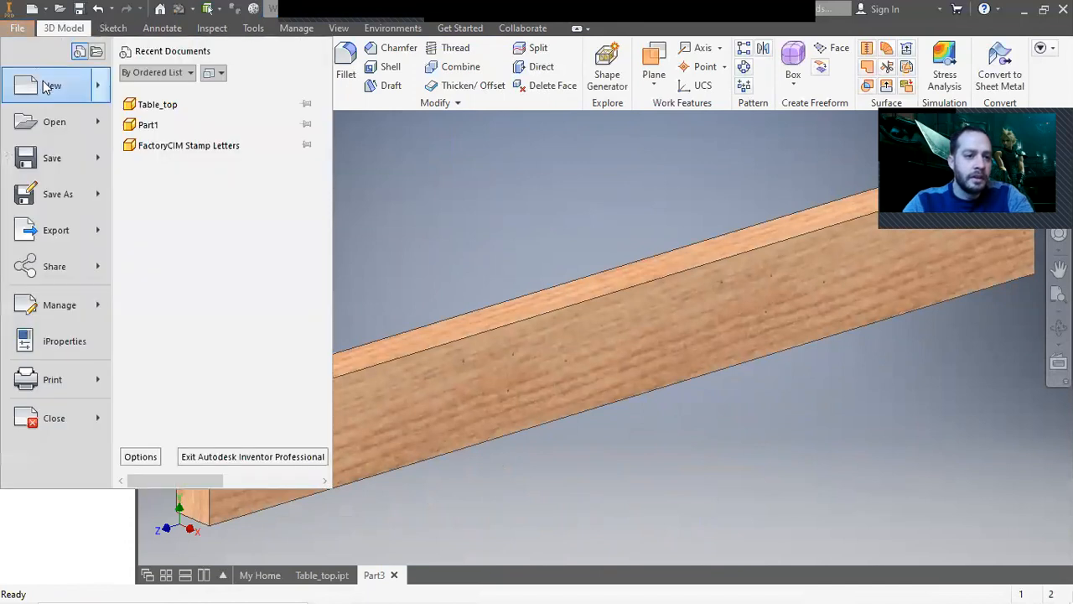
{"action": "left_click", "coordinate": [52, 198]}
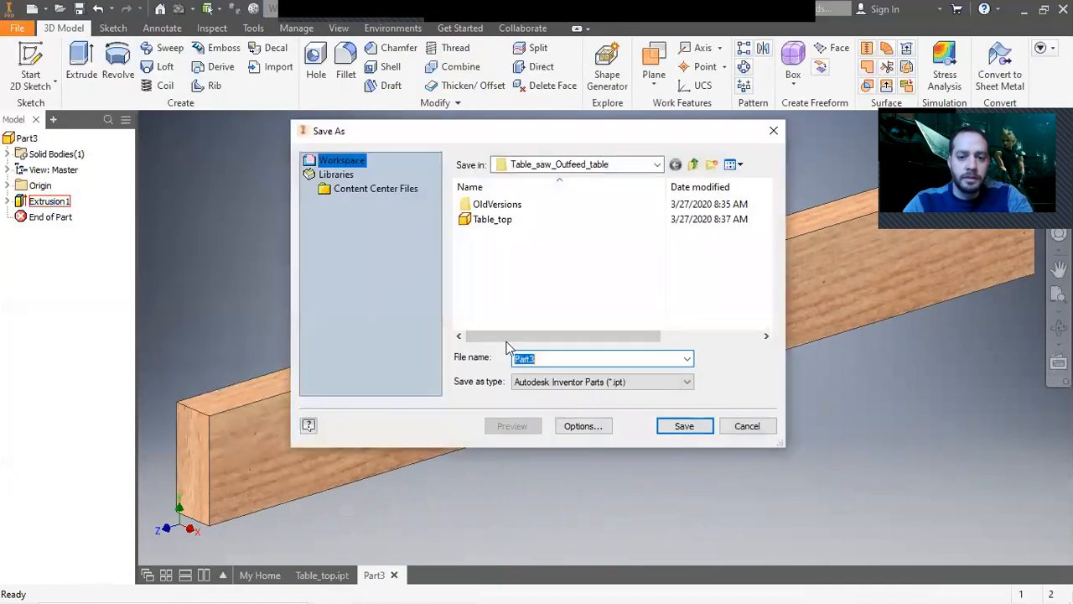
{"action": "type", "text": "Table"}
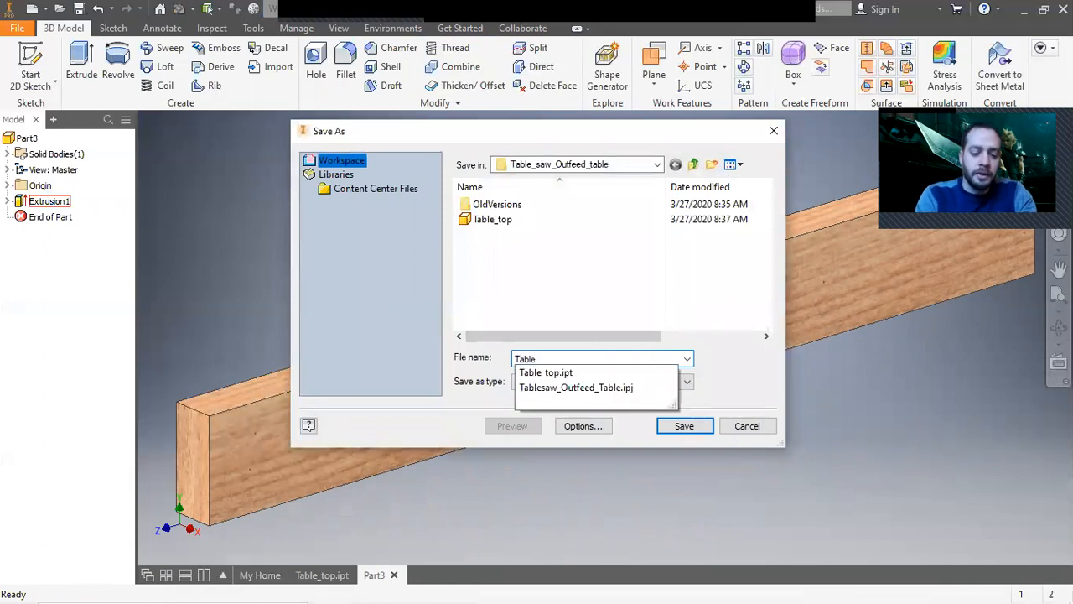
{"action": "type", "text": "_top_support_small"}
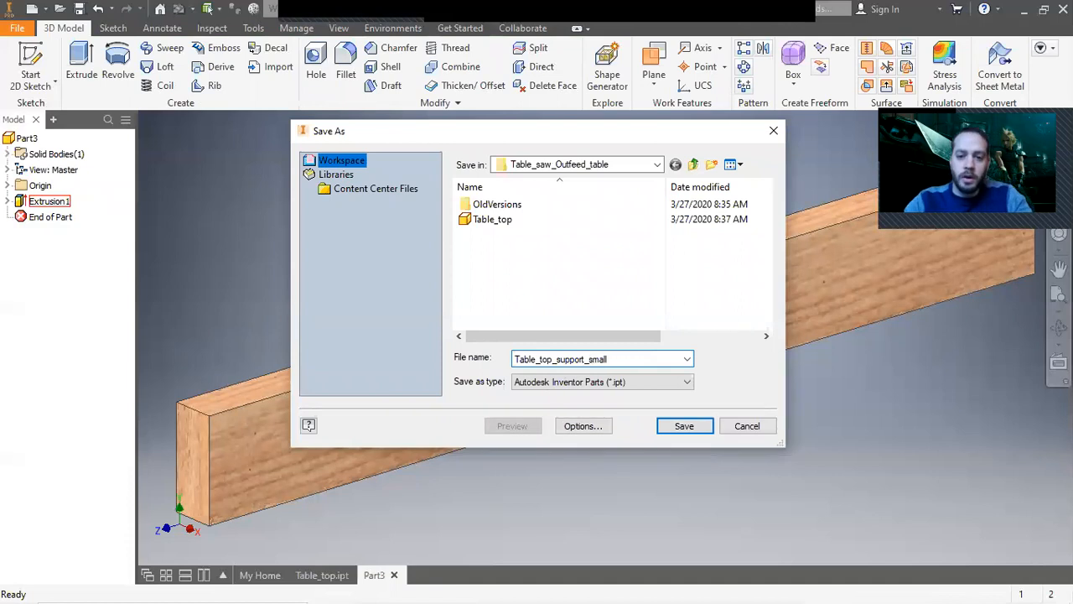
{"action": "left_click", "coordinate": [682, 425]}
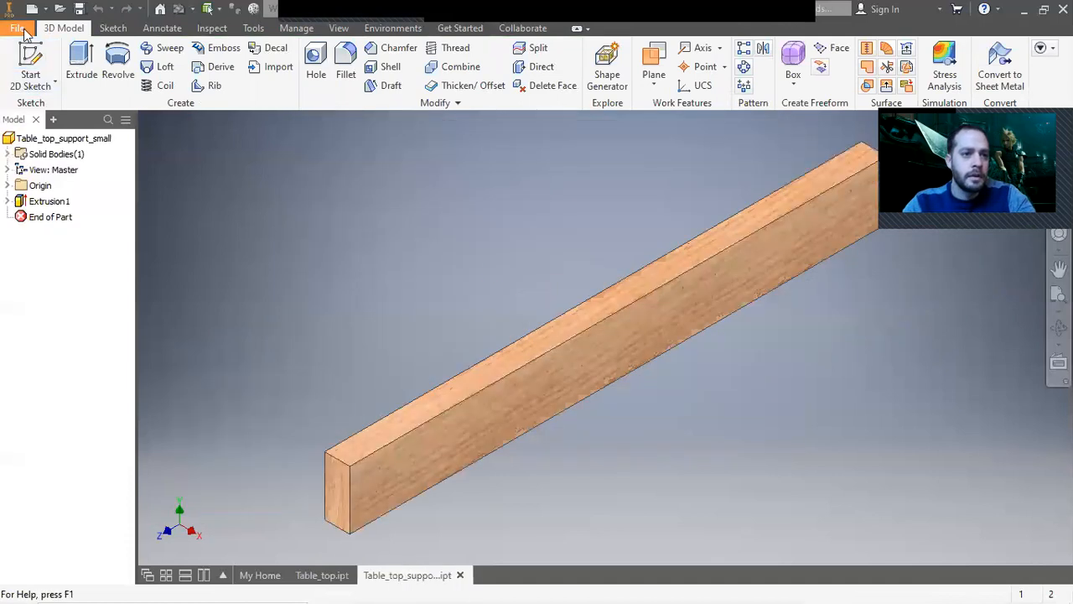
Create another new part from the English Standard (in).ipt template.
{"action": "left_click", "coordinate": [17, 28]}
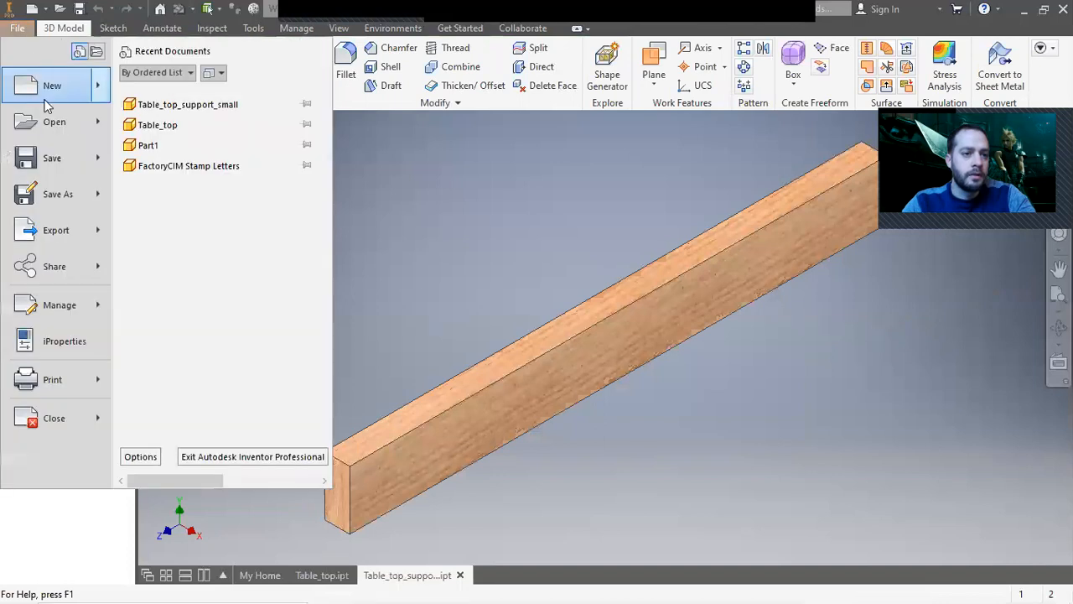
{"action": "left_click", "coordinate": [48, 90]}
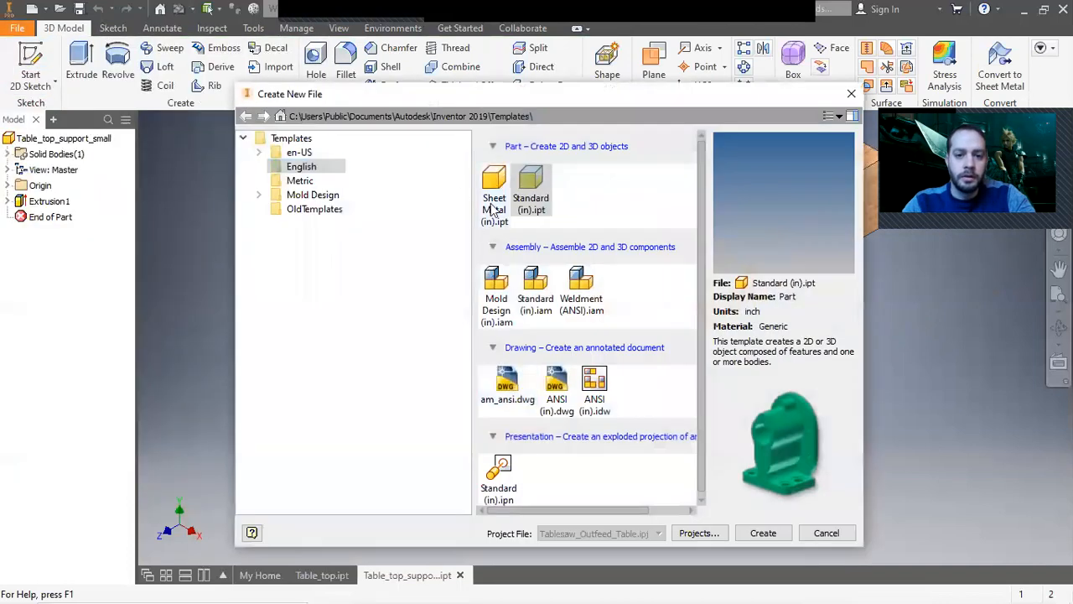
{"action": "left_click", "coordinate": [763, 532]}
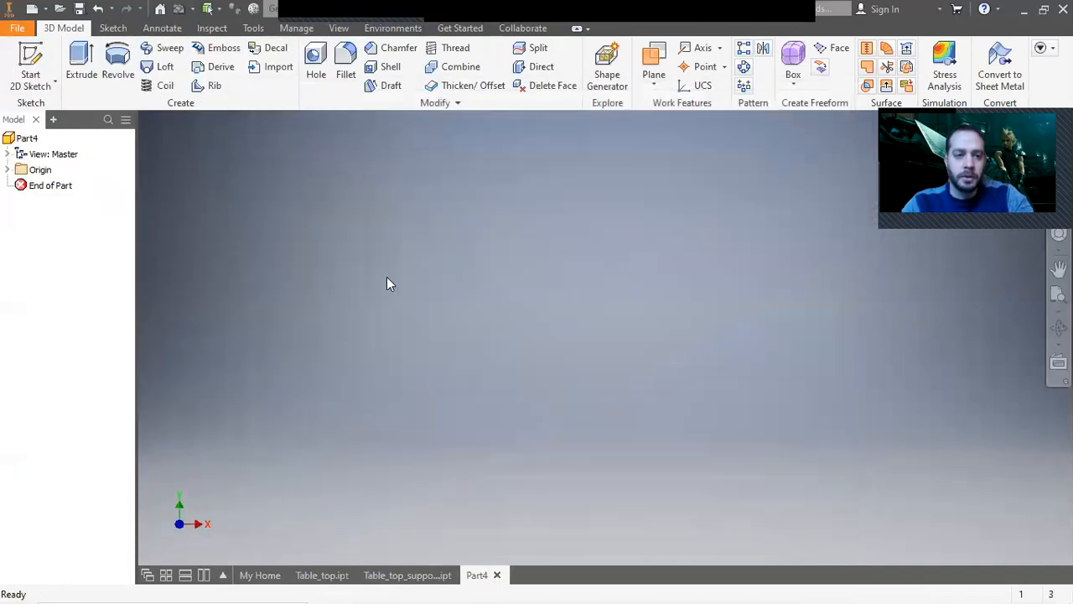
Sketch a 1.5 in by 3.5 in rectangle from the origin on the front plane and finish the sketch.
{"action": "left_click", "coordinate": [35, 60]}
{"action": "left_click", "coordinate": [665, 334]}
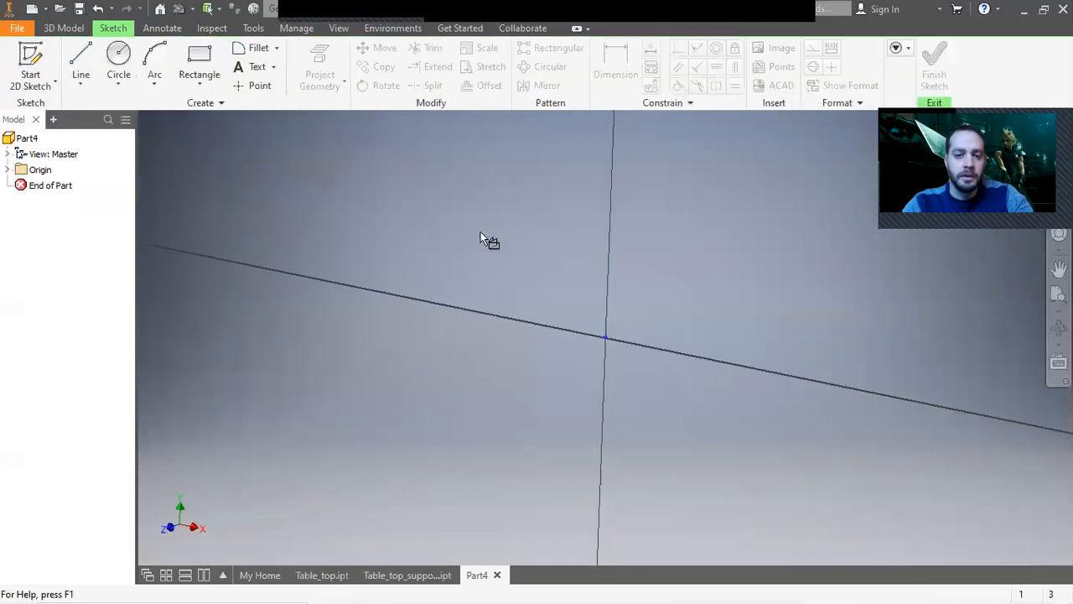
{"action": "left_click", "coordinate": [198, 59]}
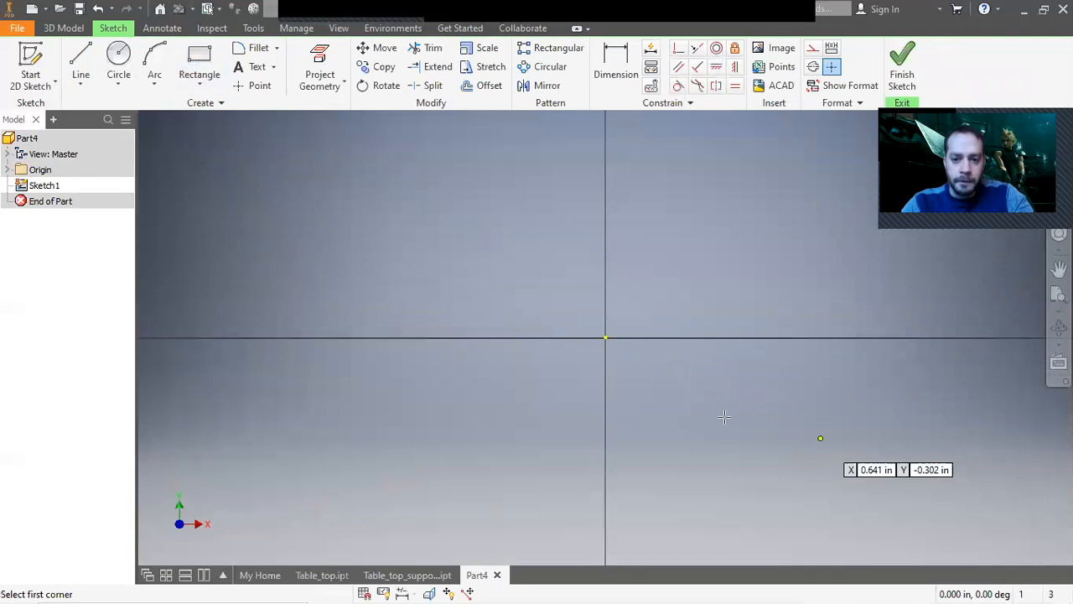
{"action": "left_click", "coordinate": [605, 338]}
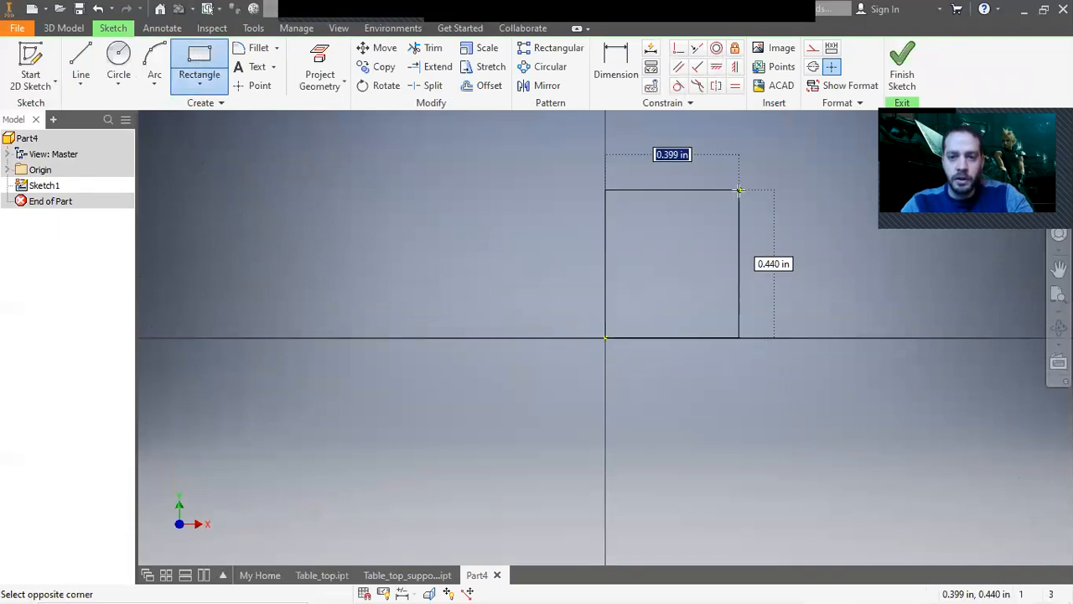
{"action": "type", "text": "1.5"}
{"action": "key", "text": "Tab"}
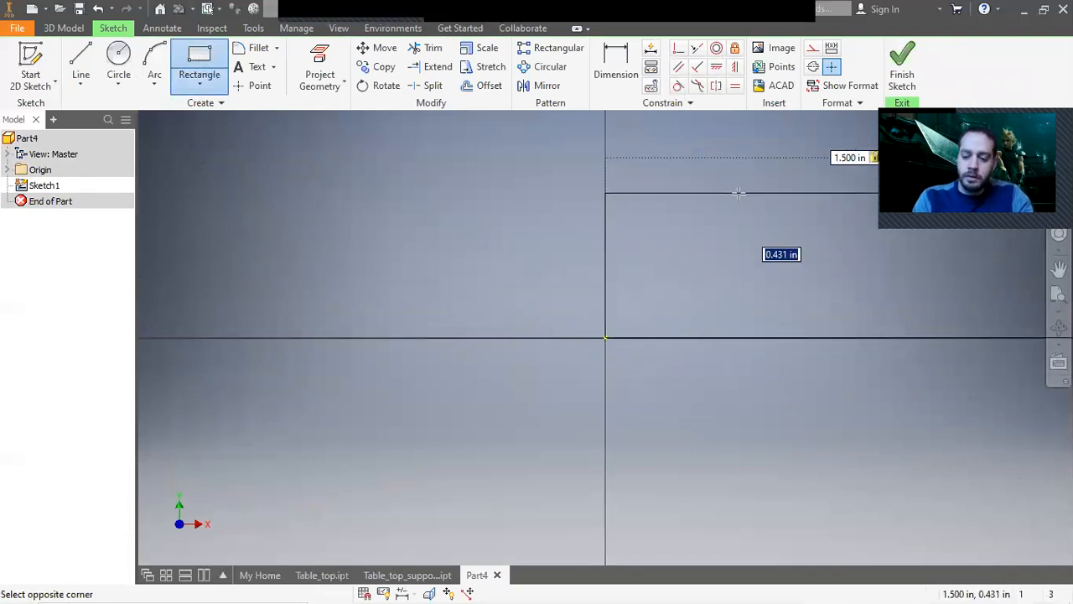
{"action": "type", "text": "0.75"}
{"action": "key", "text": "Return"}
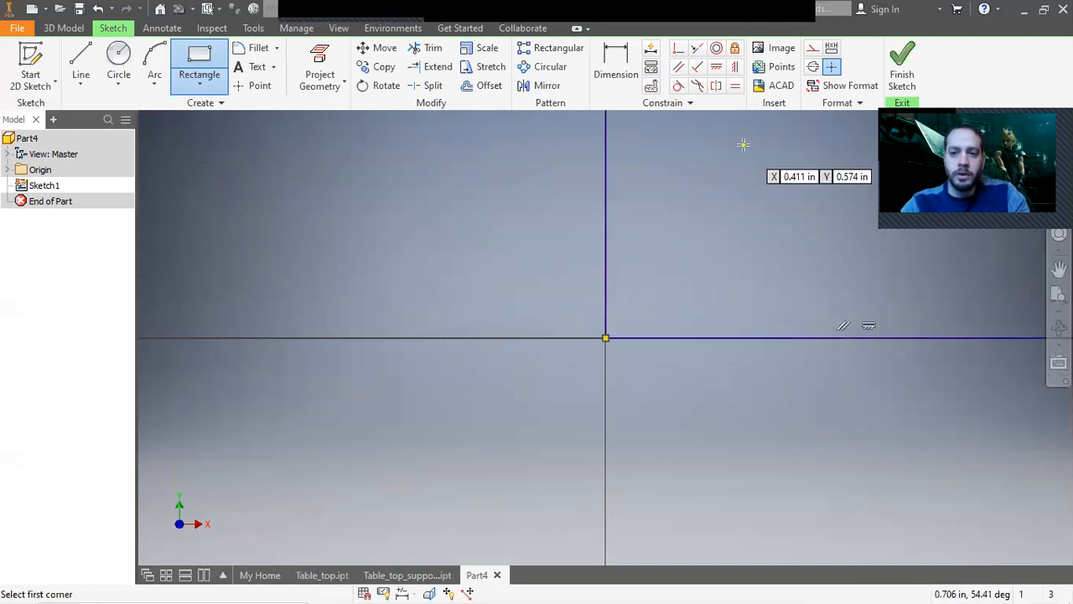
{"action": "right_click", "coordinate": [743, 148]}
{"action": "left_click", "coordinate": [807, 147]}
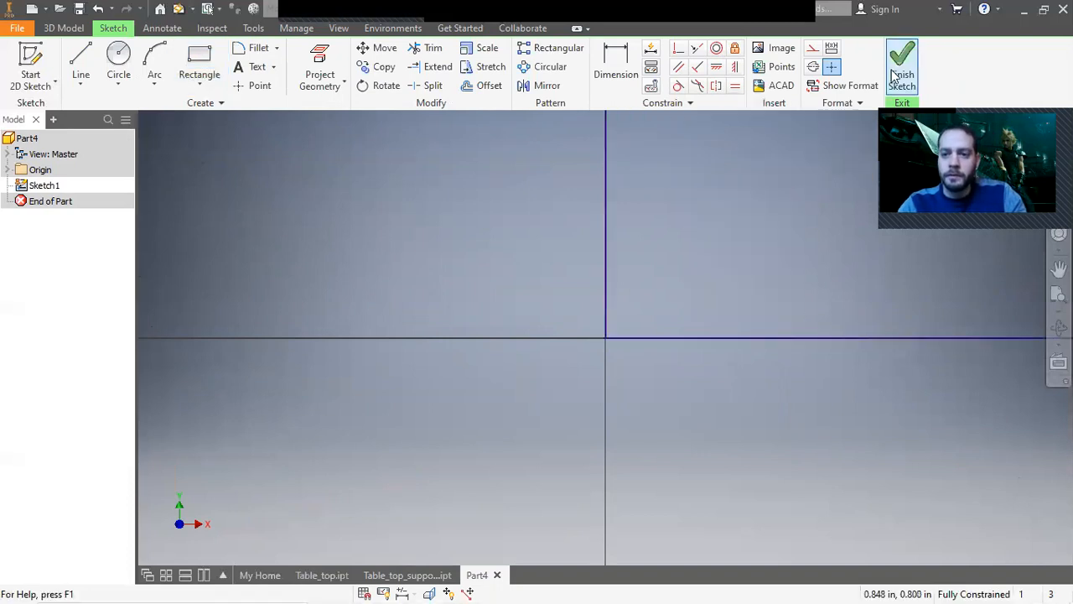
{"action": "left_click", "coordinate": [894, 71]}
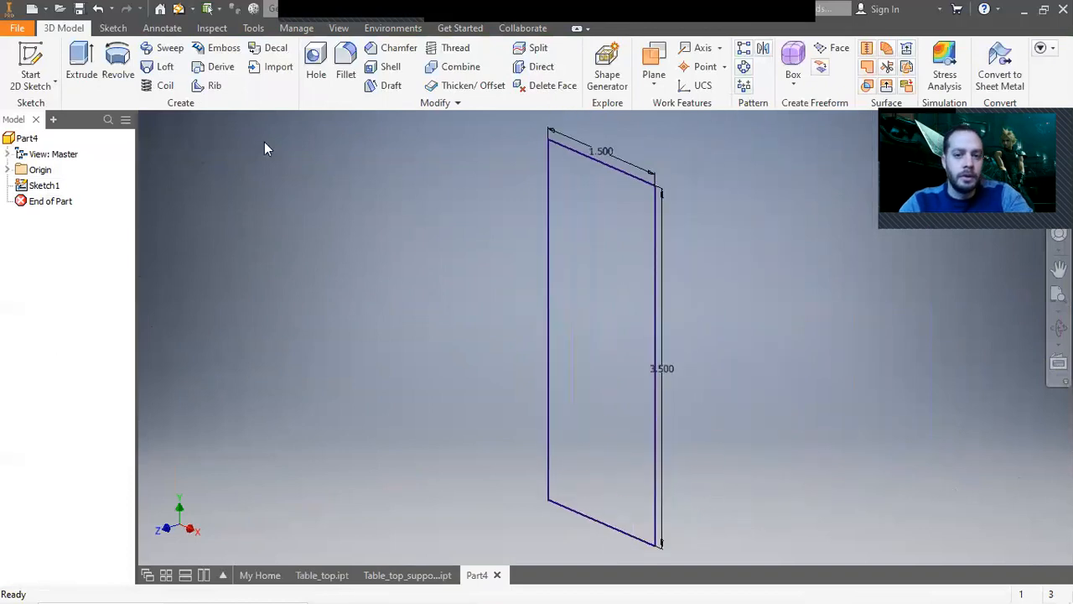
Extrude the rectangle by the expression 60-2*1.5 in.
{"action": "left_click", "coordinate": [42, 65]}
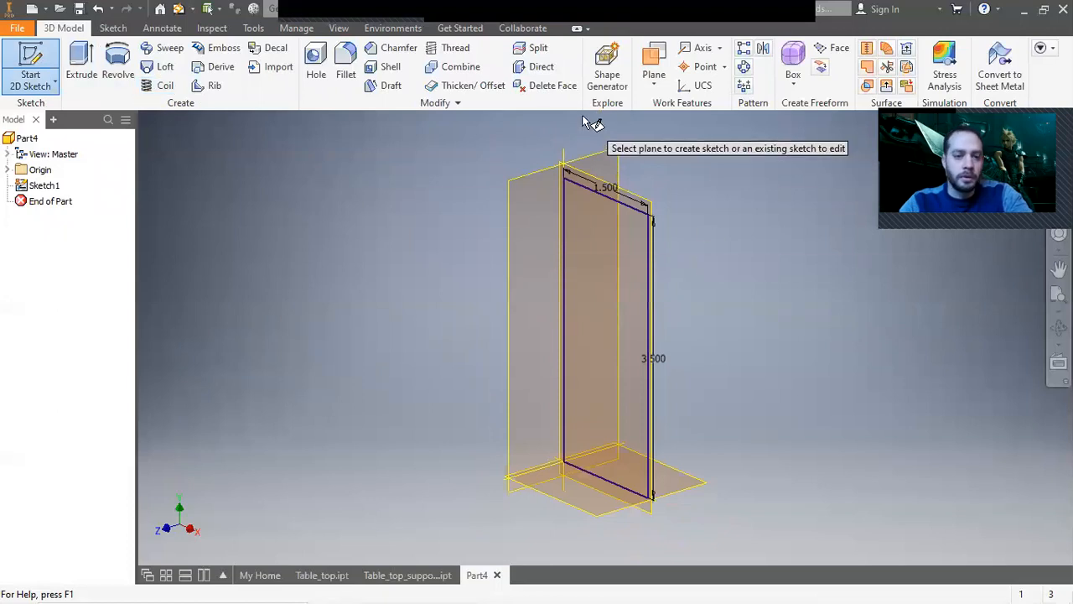
{"action": "key", "text": "Escape"}
{"action": "left_click", "coordinate": [81, 68]}
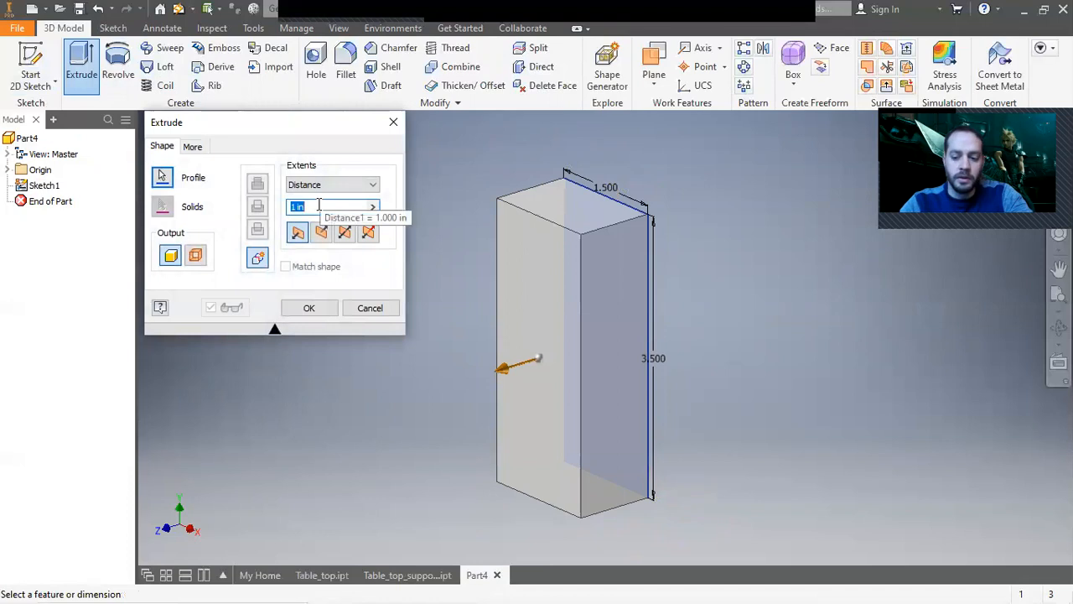
{"action": "type", "text": "60-"}
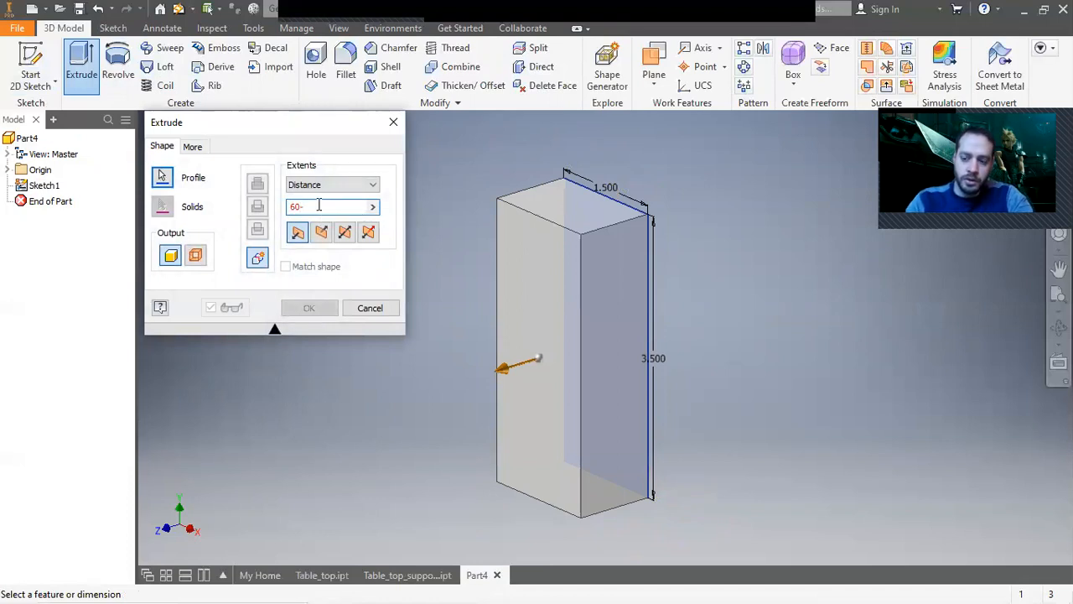
{"action": "type", "text": "2*1.5"}
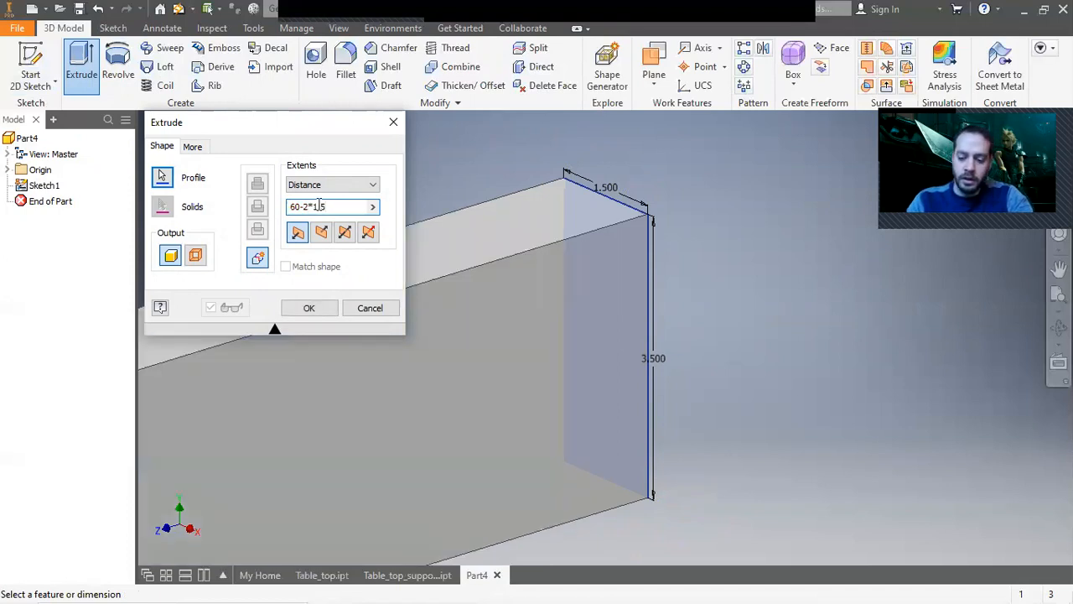
{"action": "key", "text": "Return"}
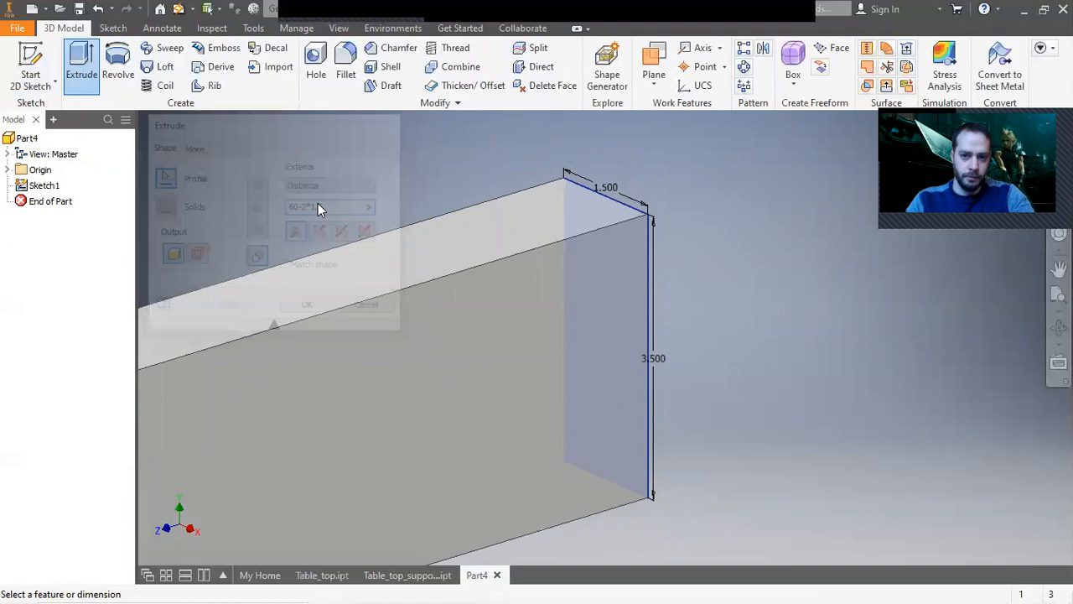
Finish the extrusion and apply a wood material to the new support part.
{"action": "middle_click", "coordinate": [320, 195]}
{"action": "middle_click", "coordinate": [320, 194]}
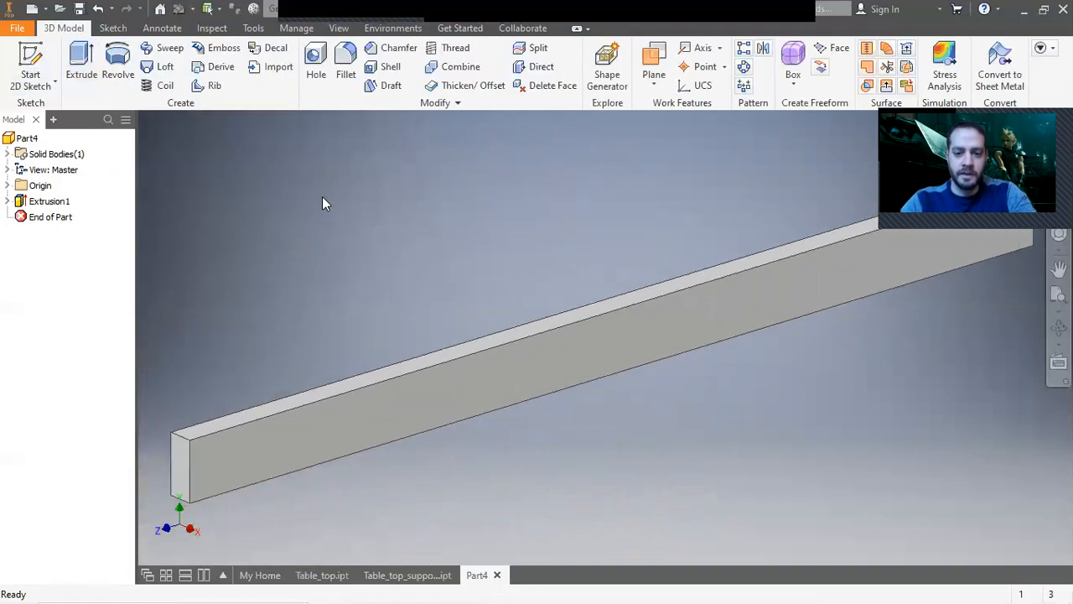
{"action": "scroll", "coordinate": [473, 259], "scroll_direction": "up", "scroll_amount": 3}
{"action": "middle_click_drag", "start_coordinate": [526, 247], "coordinate": [512, 261]}
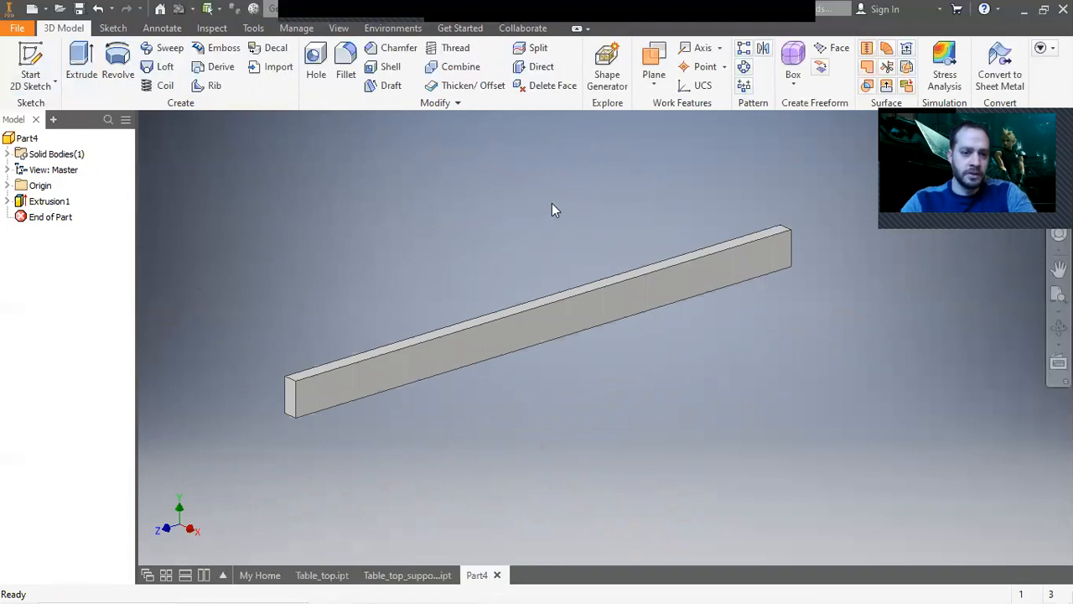
{"action": "left_click", "coordinate": [339, 14]}
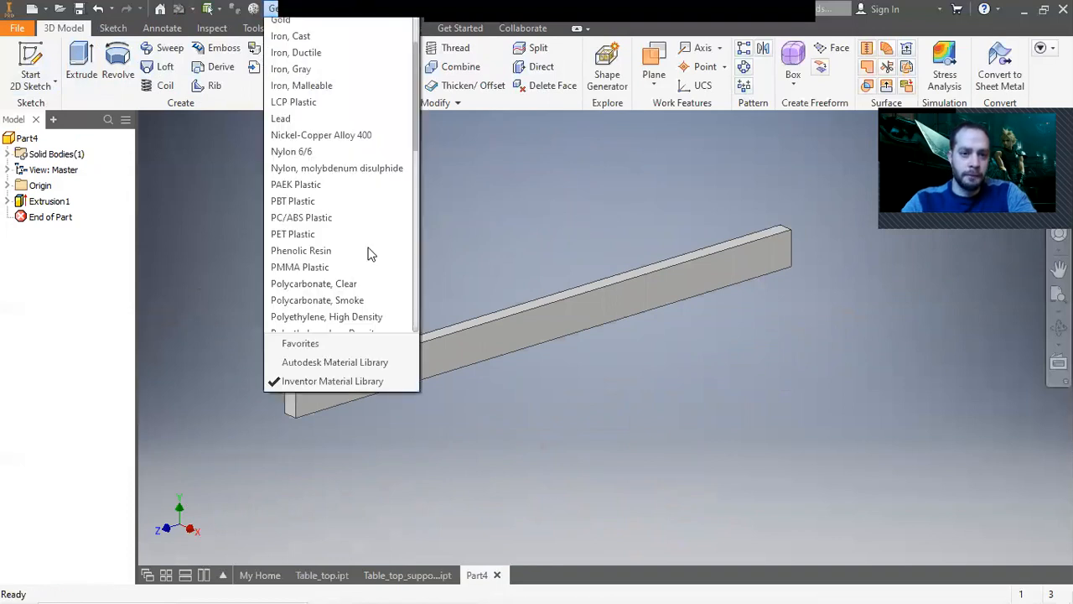
{"action": "scroll", "coordinate": [359, 278], "scroll_direction": "down", "scroll_amount": 10}
{"action": "left_click", "coordinate": [327, 308]}
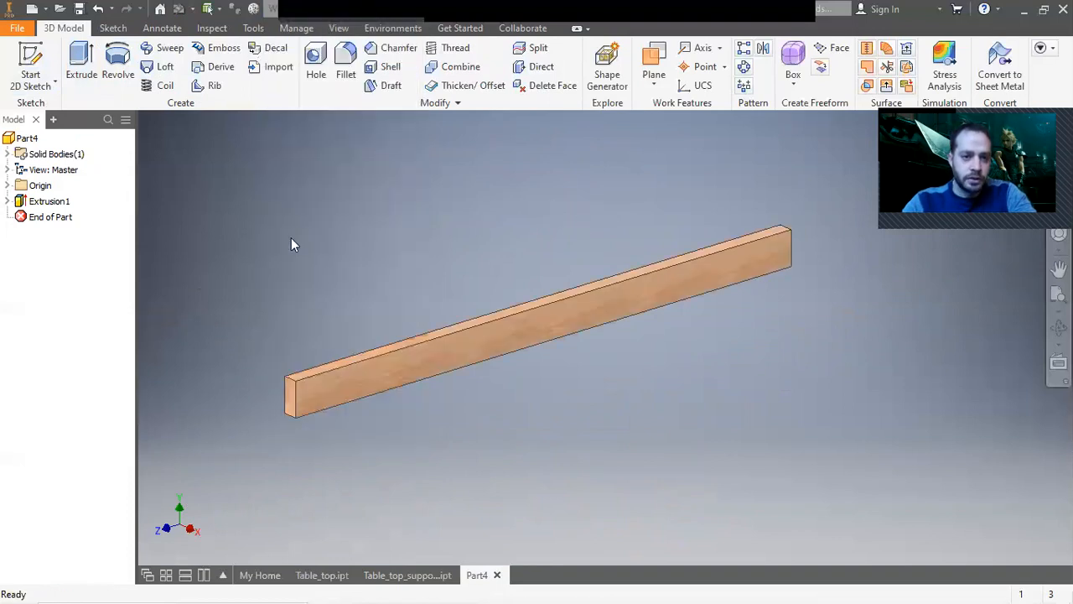
Save the part in the project workspace as Table_top_support_long.
{"action": "left_click", "coordinate": [17, 28]}
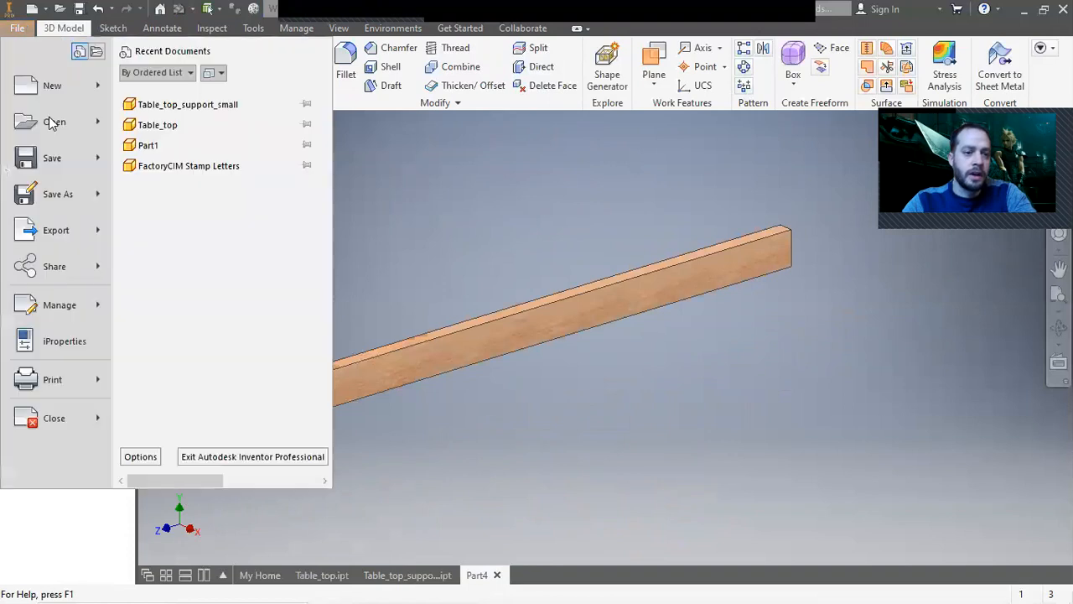
{"action": "left_click", "coordinate": [52, 194]}
{"action": "left_click", "coordinate": [521, 234]}
{"action": "double_click", "coordinate": [612, 358]}
{"action": "left_click", "coordinate": [636, 359]}
{"action": "key", "text": "BackSpace"}
{"action": "key", "text": "BackSpace"}
{"action": "key", "text": "BackSpace"}
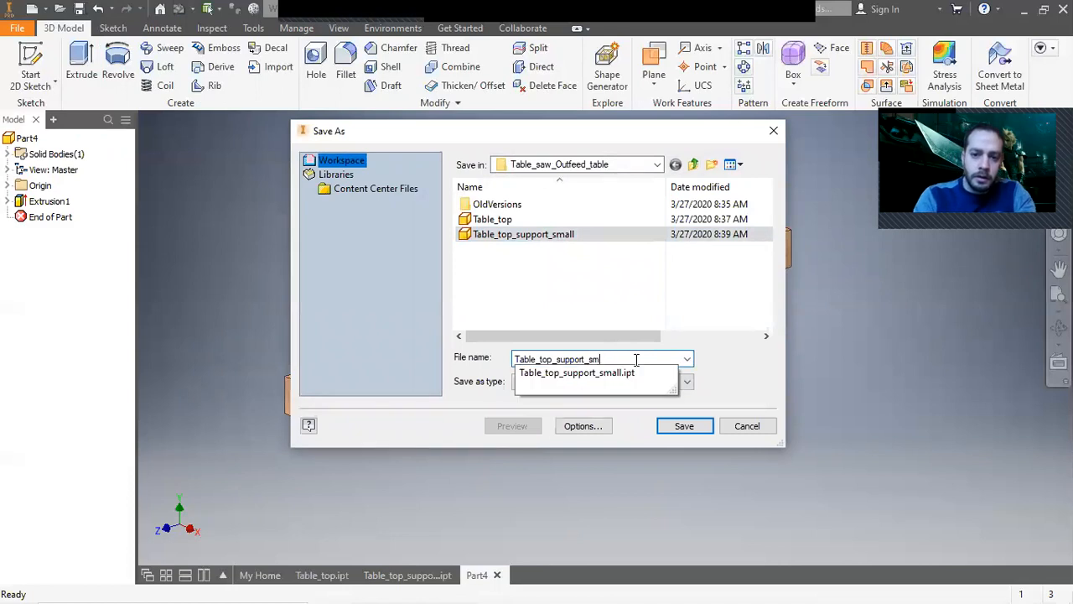
{"action": "type", "text": "long"}
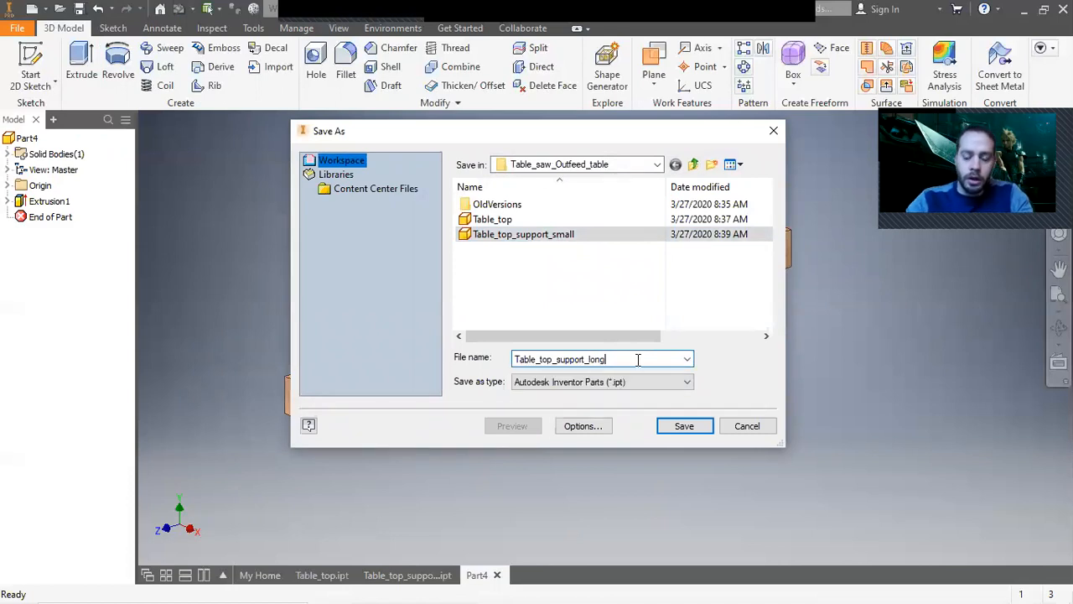
{"action": "left_click", "coordinate": [698, 425]}
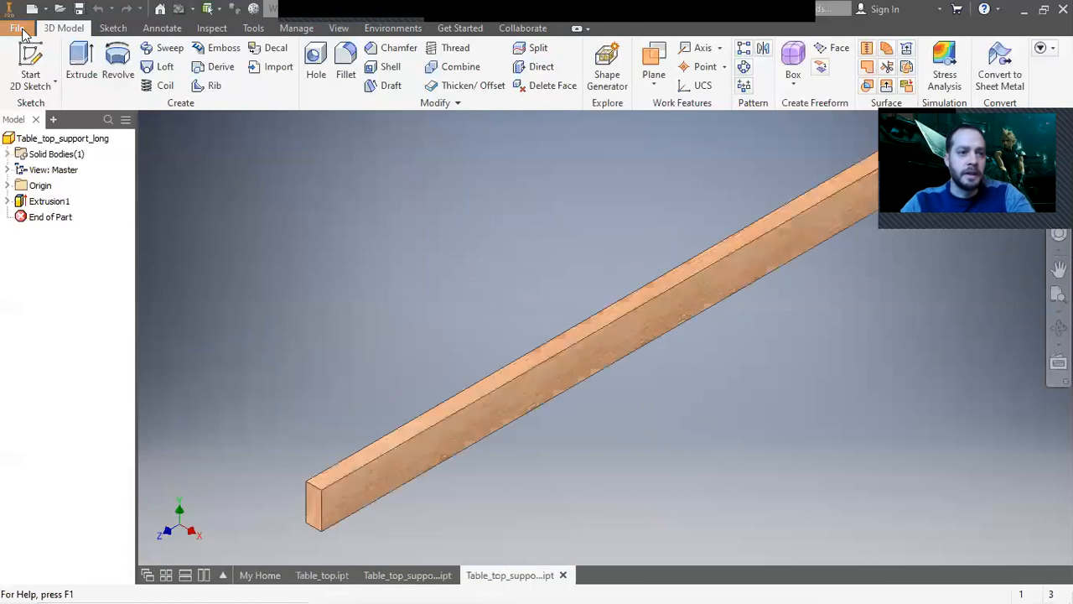
Create a new assembly from the English Standard (in).iam template.
{"action": "left_click", "coordinate": [20, 30]}
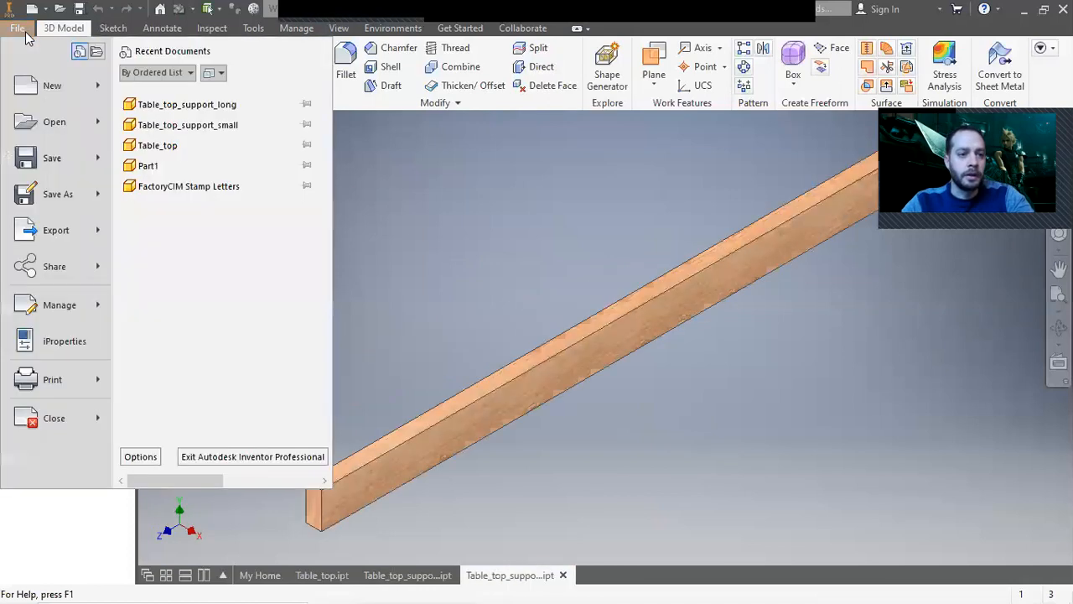
{"action": "left_click", "coordinate": [52, 87]}
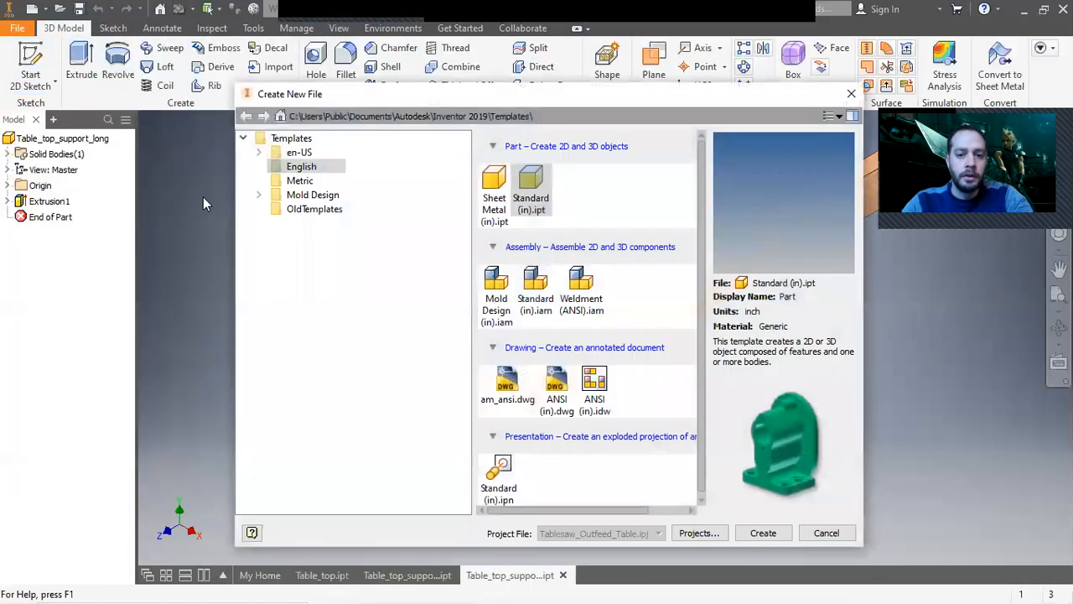
{"action": "left_click", "coordinate": [529, 289]}
{"action": "double_click", "coordinate": [529, 289]}
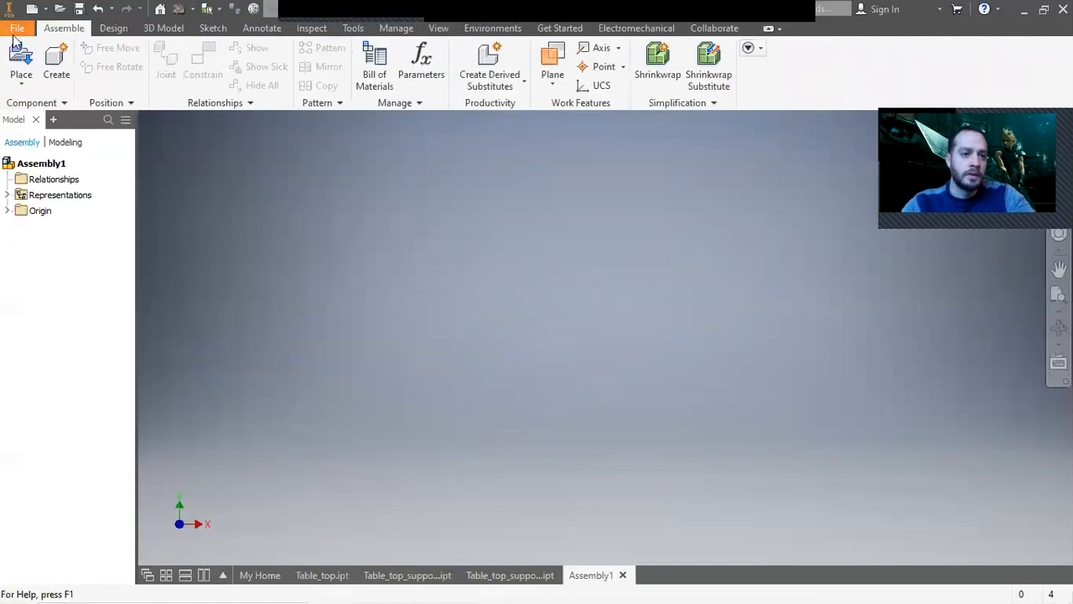
Place the Table_top part in the assembly, grounded at the origin.
{"action": "left_click", "coordinate": [31, 65]}
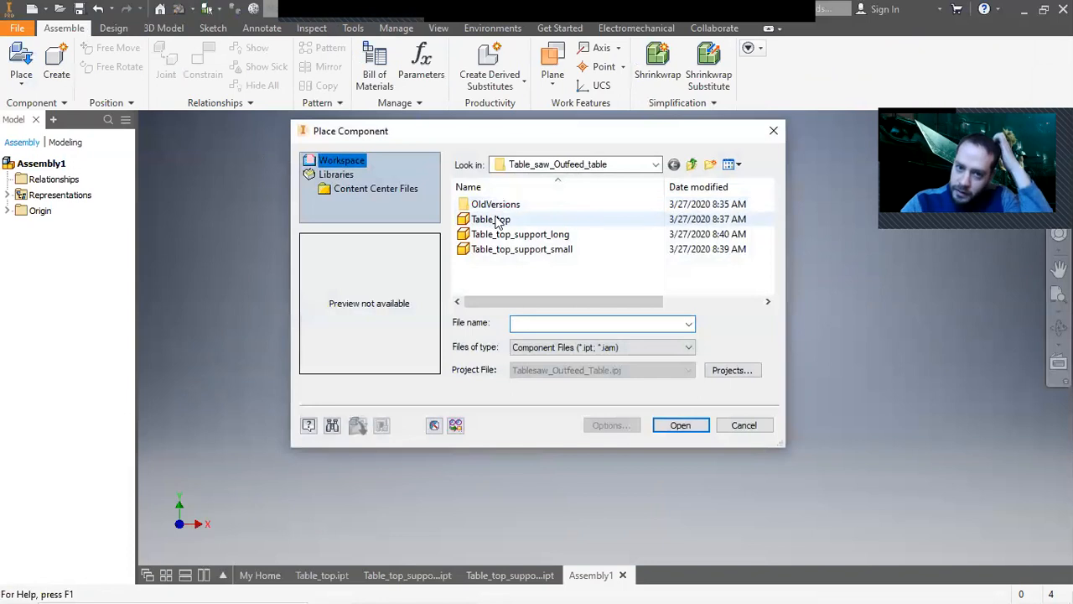
{"action": "double_click", "coordinate": [512, 222]}
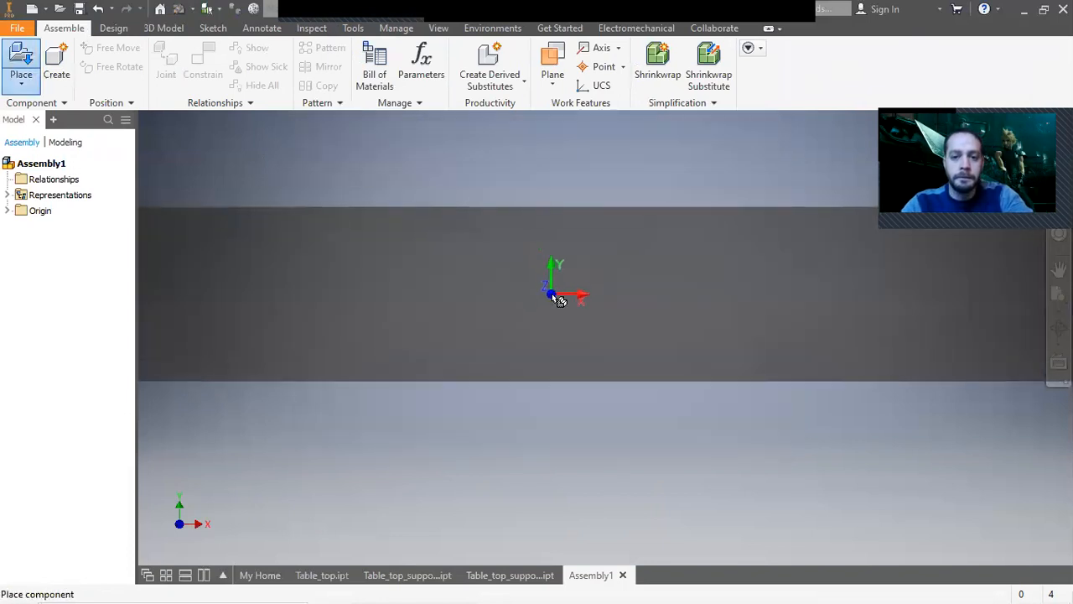
{"action": "left_click", "coordinate": [555, 298]}
{"action": "right_click", "coordinate": [555, 295]}
{"action": "left_click", "coordinate": [595, 294]}
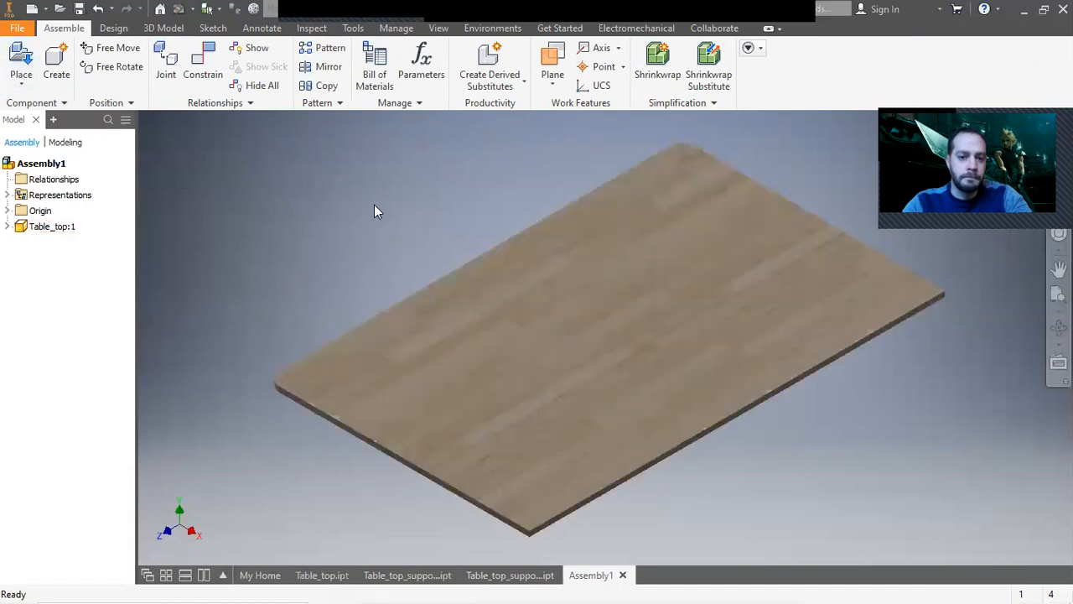
Place two instances each of Table_top_support_long and Table_top_support_small in the assembly.
{"action": "left_click", "coordinate": [21, 63]}
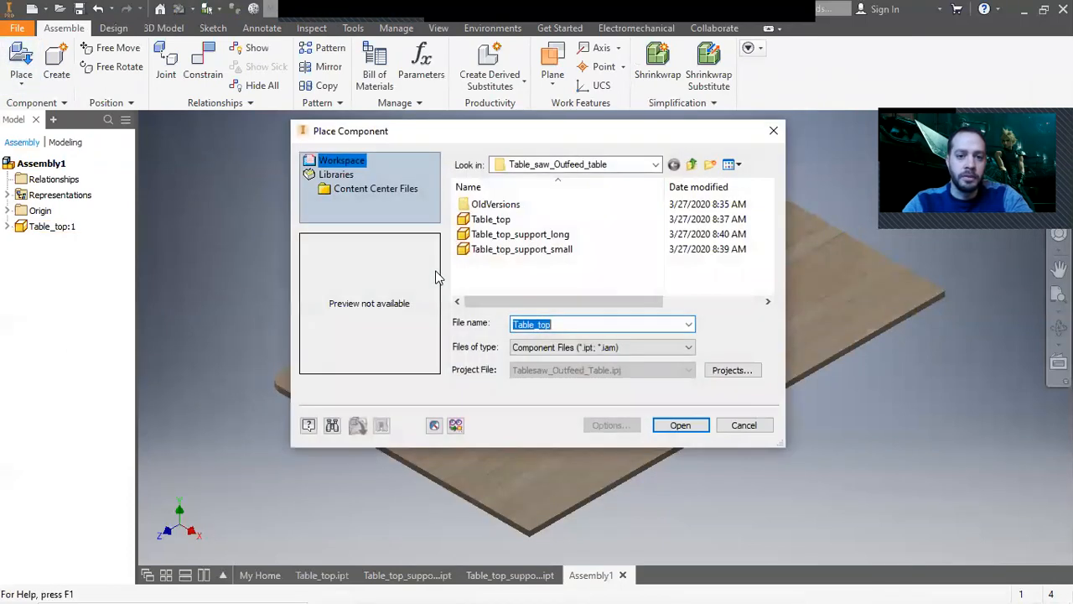
{"action": "left_click", "coordinate": [511, 234]}
{"action": "left_click", "coordinate": [516, 250], "text": "ctrl"}
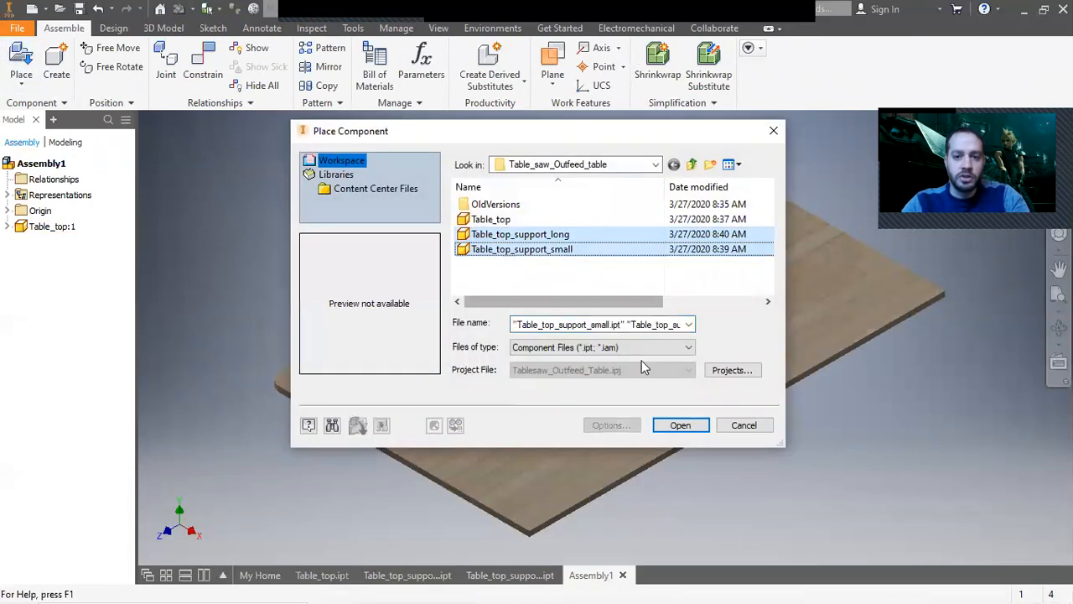
{"action": "left_click", "coordinate": [680, 425]}
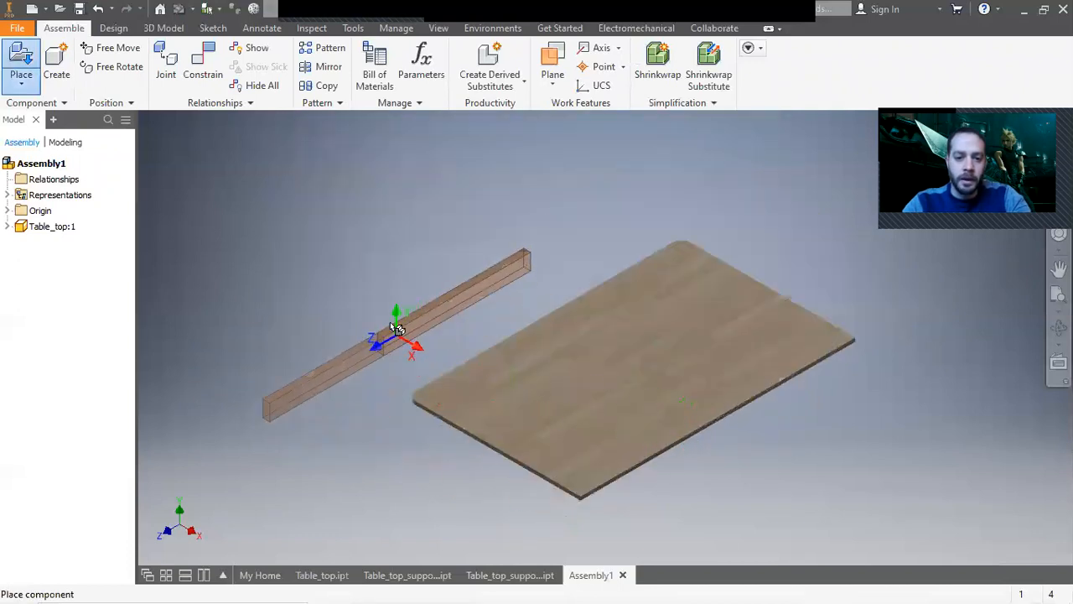
{"action": "left_click", "coordinate": [372, 311]}
{"action": "left_click", "coordinate": [315, 226]}
{"action": "right_click", "coordinate": [503, 219]}
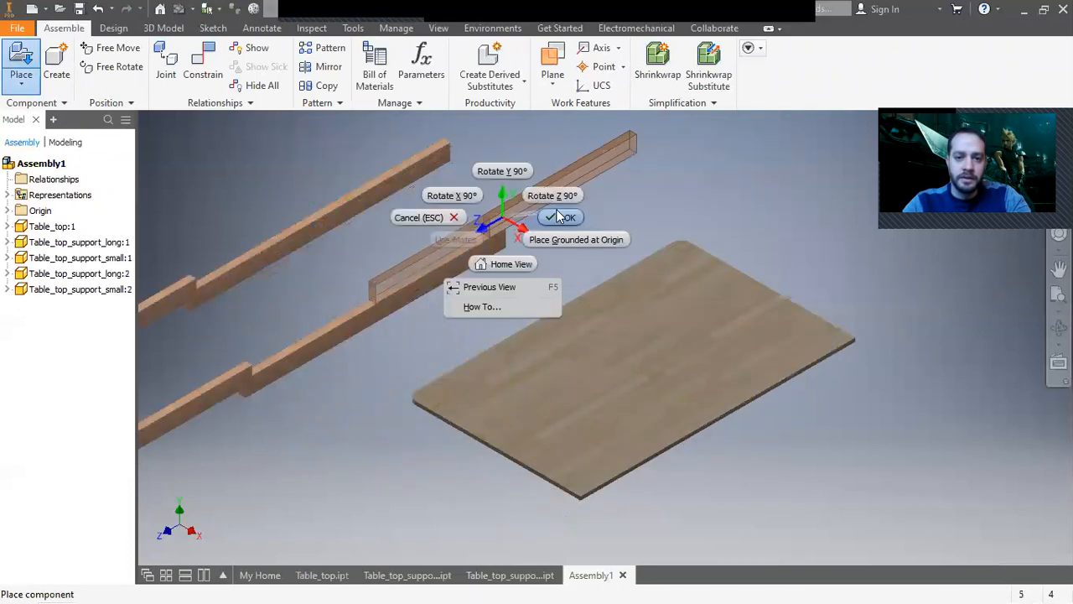
{"action": "left_click", "coordinate": [559, 217]}
Move one small support instance away from the other pieces.
{"action": "scroll", "coordinate": [587, 276], "scroll_direction": "down", "scroll_amount": 2}
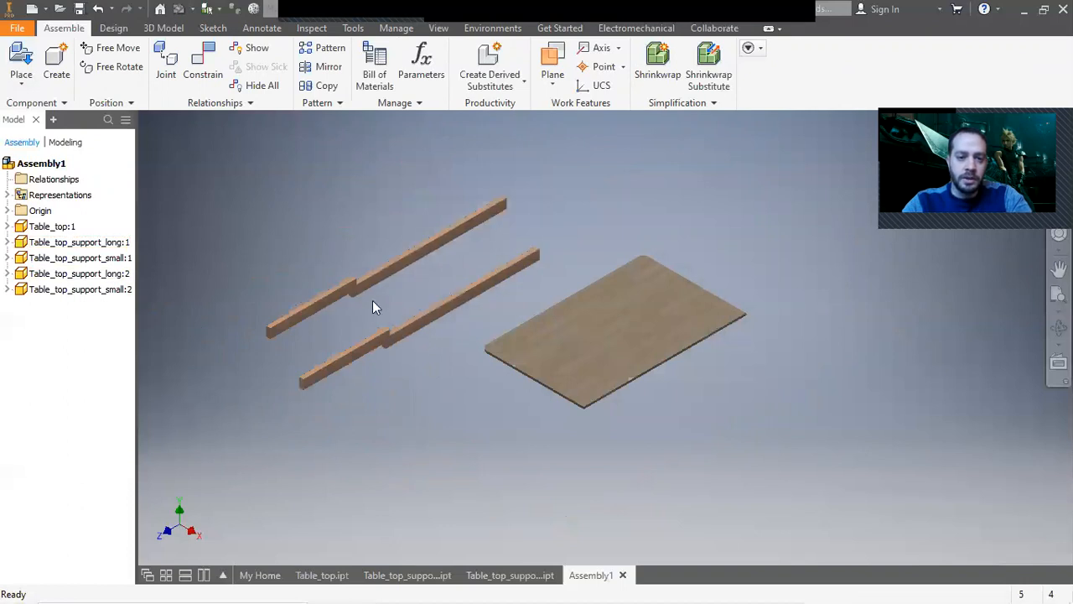
{"action": "left_click_drag", "start_coordinate": [336, 295], "coordinate": [319, 278]}
{"action": "scroll", "coordinate": [315, 270], "scroll_direction": "down", "scroll_amount": 2}
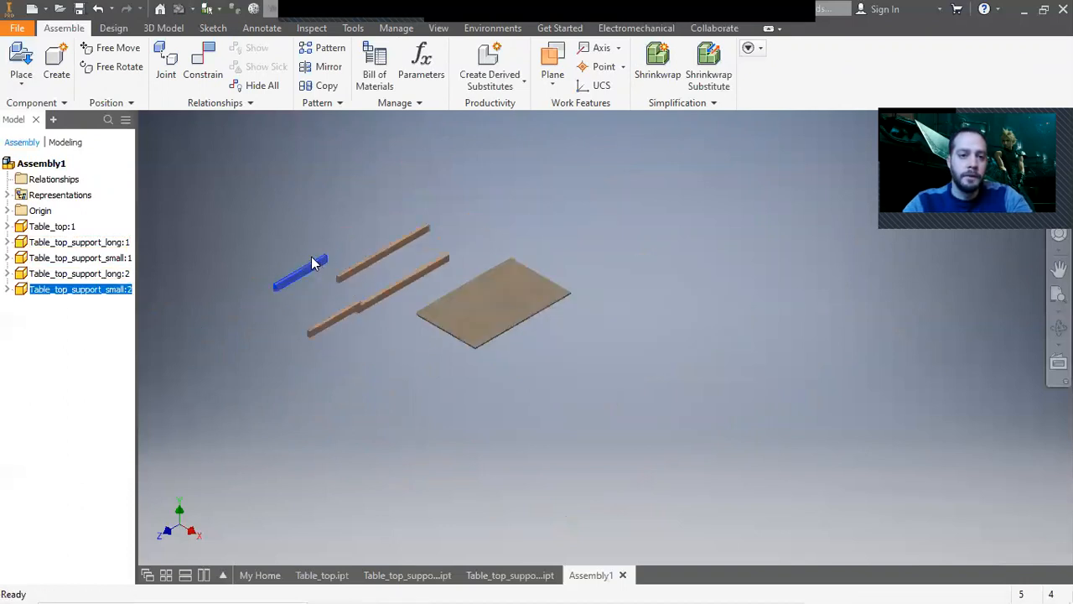
{"action": "scroll", "coordinate": [311, 256], "scroll_direction": "up", "scroll_amount": 3}
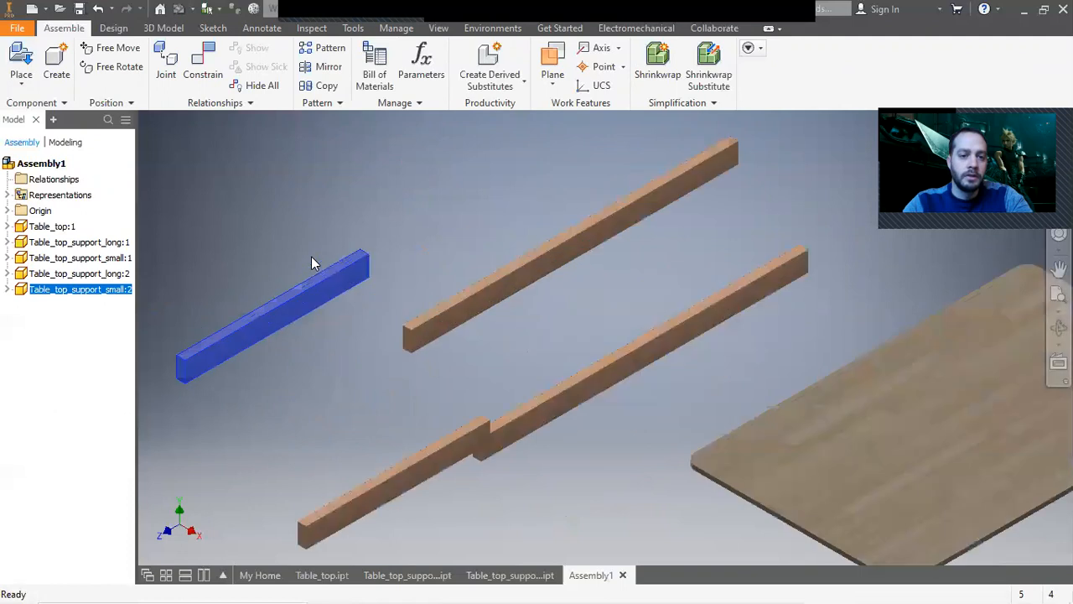
Constrain the small support's end against a long support with mate and flush constraints, forming an L-shaped corner.
{"action": "left_click", "coordinate": [203, 65]}
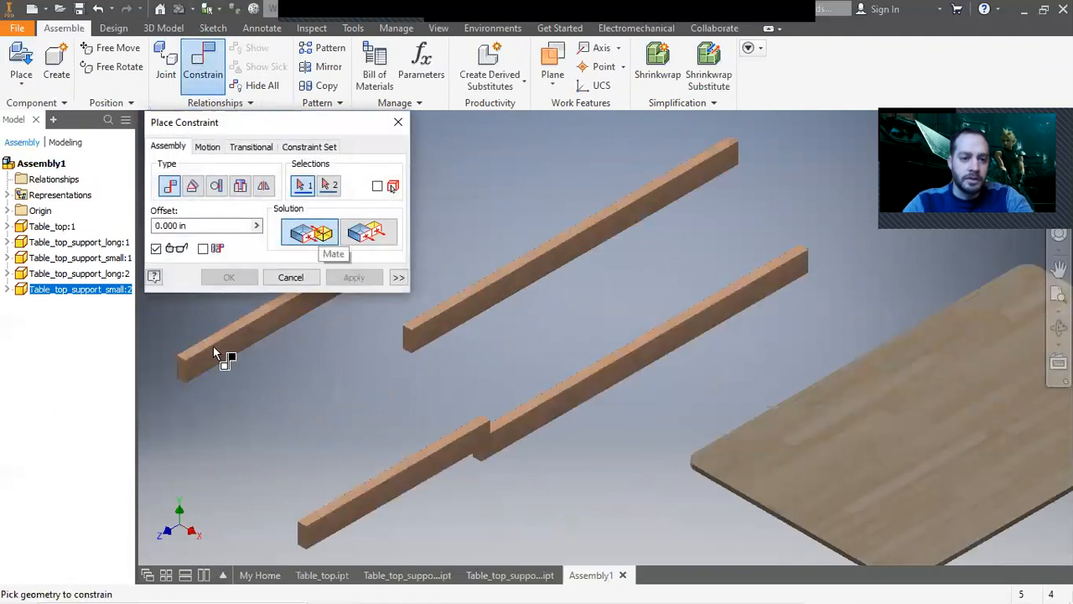
{"action": "left_click", "coordinate": [209, 373]}
{"action": "scroll", "coordinate": [403, 337], "scroll_direction": "up", "scroll_amount": 2}
{"action": "left_click", "coordinate": [398, 337]}
{"action": "left_click", "coordinate": [369, 283]}
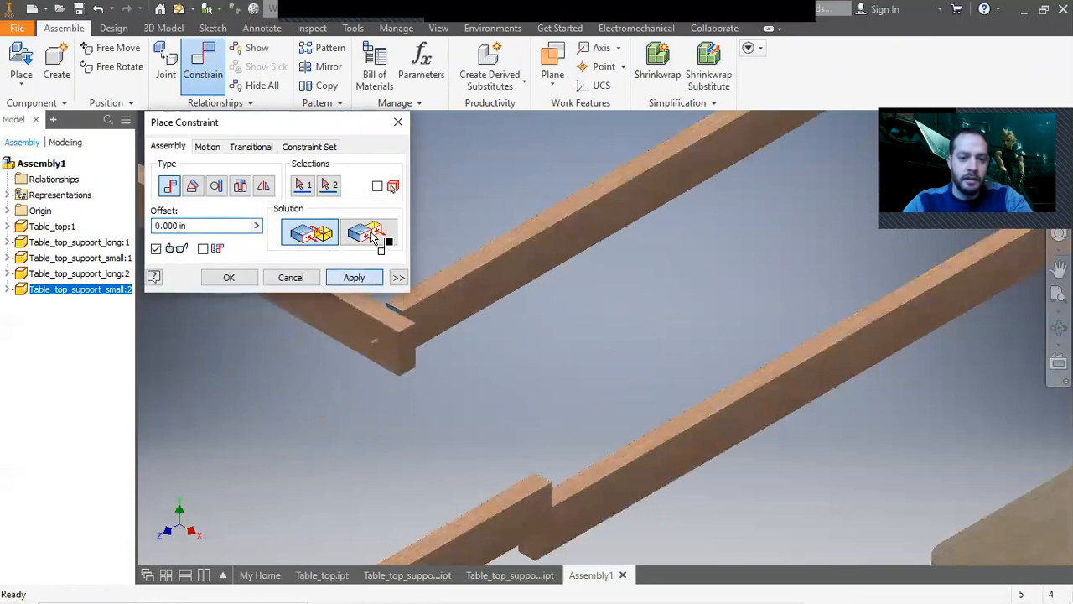
{"action": "left_click", "coordinate": [381, 235]}
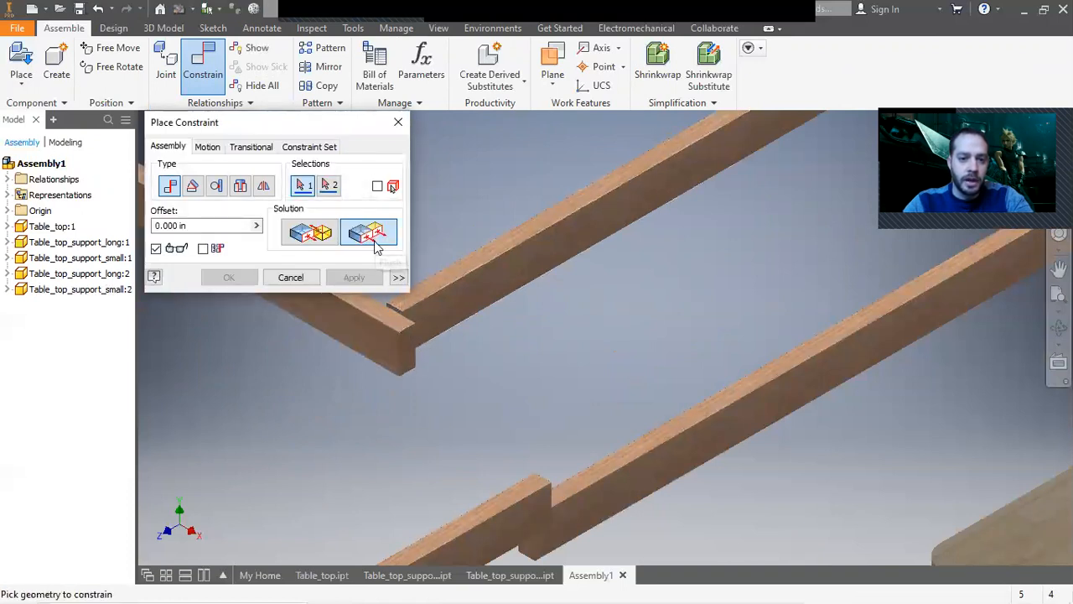
{"action": "left_click", "coordinate": [437, 319]}
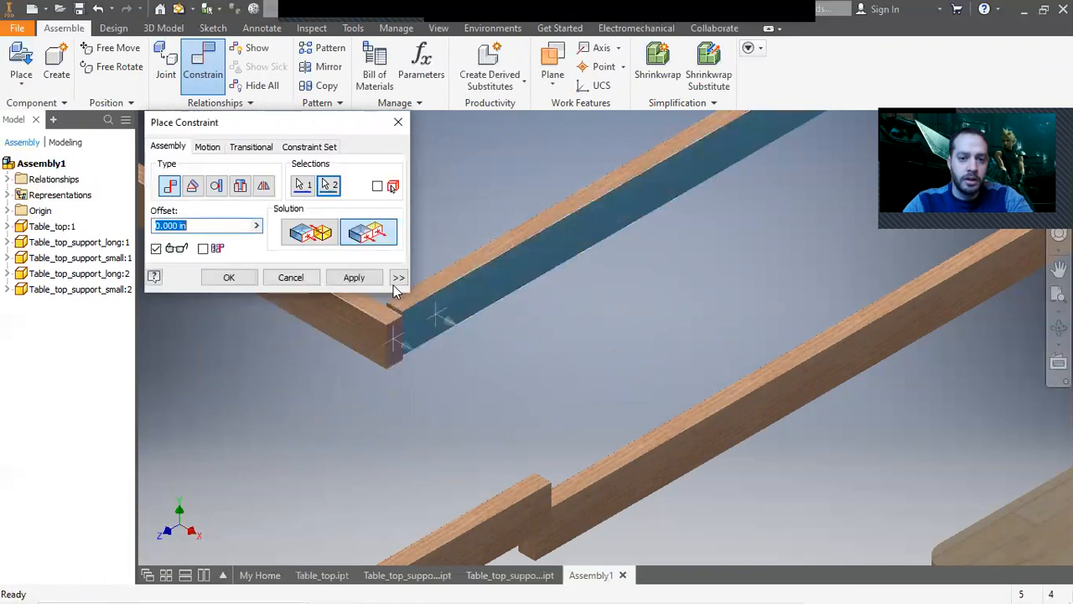
{"action": "left_click", "coordinate": [354, 277]}
{"action": "left_click", "coordinate": [407, 311]}
{"action": "left_click", "coordinate": [394, 306]}
{"action": "left_click", "coordinate": [356, 278]}
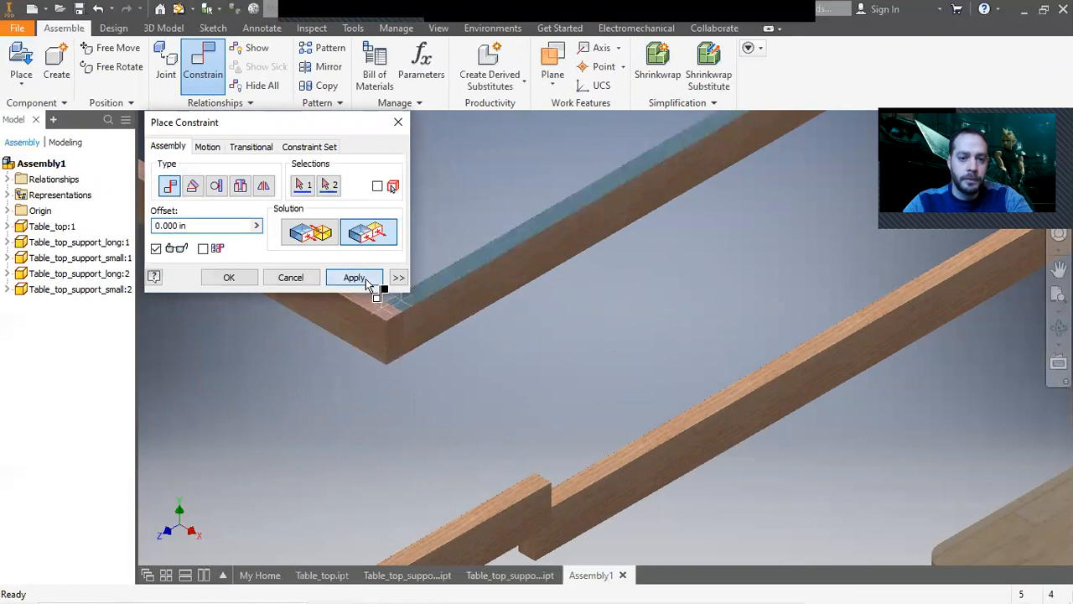
{"action": "scroll", "coordinate": [501, 382], "scroll_direction": "down", "scroll_amount": 5}
{"action": "left_click", "coordinate": [291, 278]}
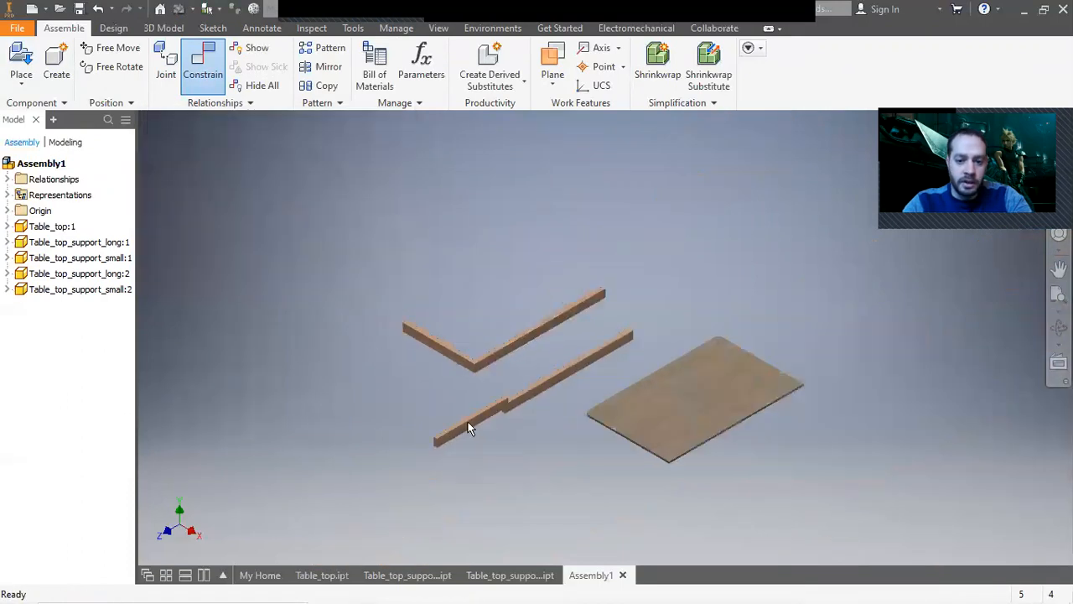
Delete the remaining unconstrained small and long support instances.
{"action": "left_click", "coordinate": [468, 422]}
{"action": "key", "text": "Delete"}
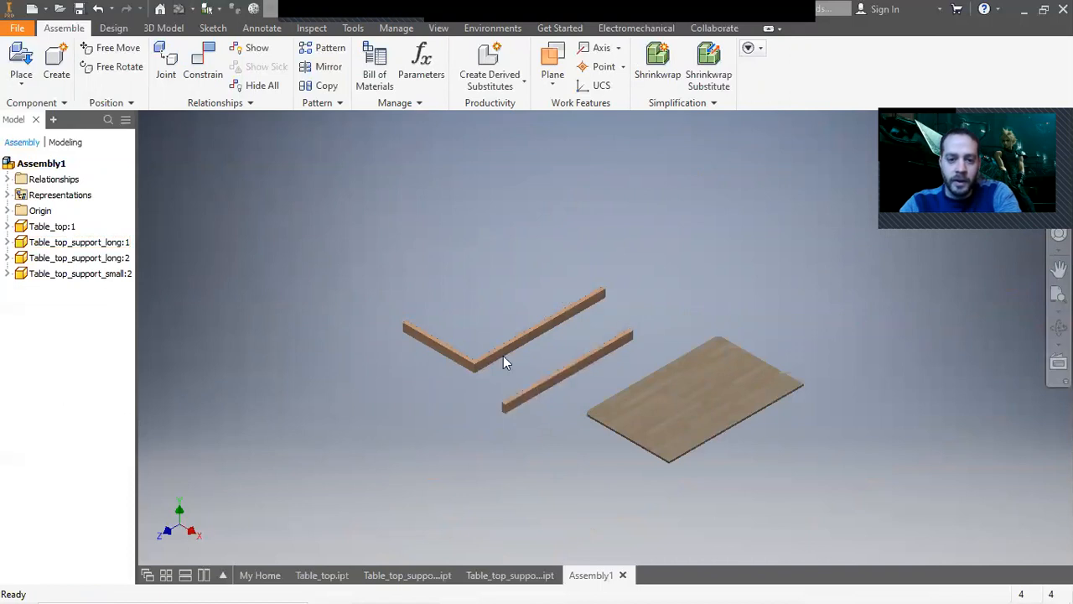
{"action": "left_click", "coordinate": [545, 388]}
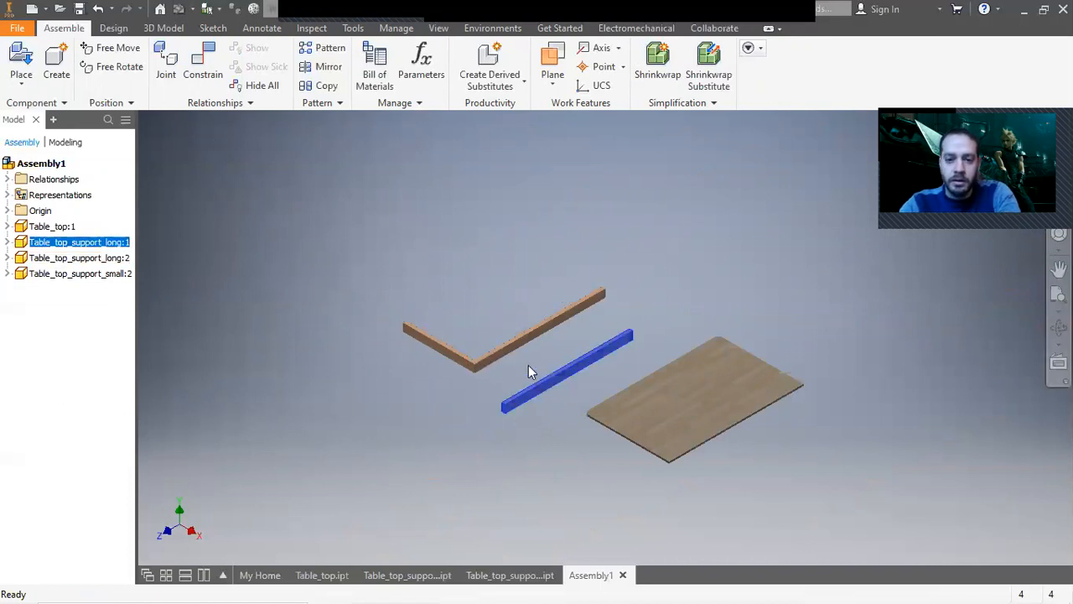
{"action": "key", "text": "Delete"}
Copy and paste the L-shaped pair of long and small supports.
{"action": "left_click", "coordinate": [462, 359]}
{"action": "left_click", "coordinate": [491, 352], "text": "ctrl"}
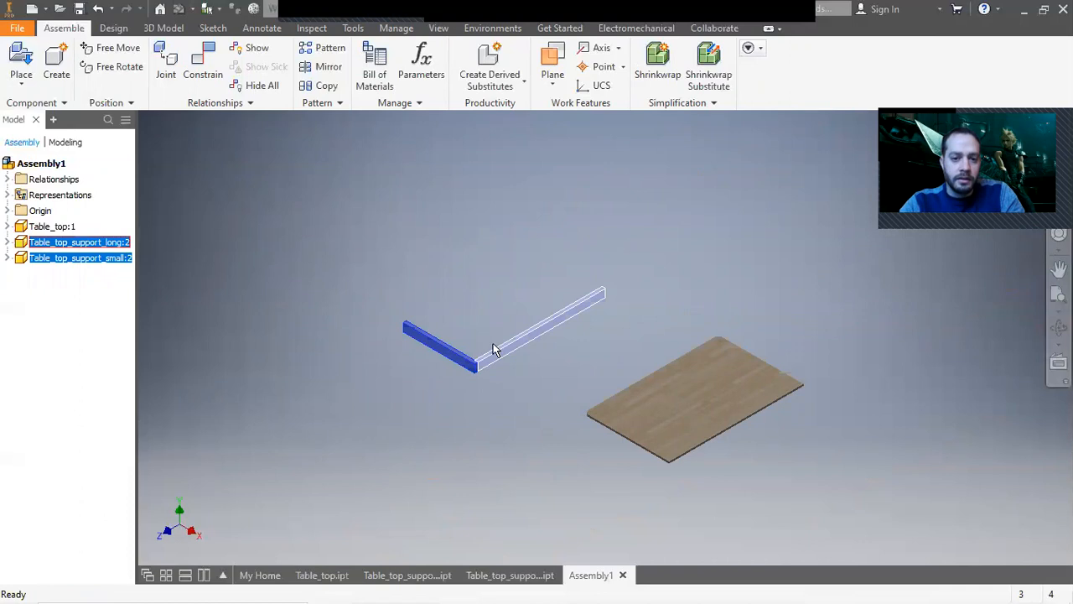
{"action": "key", "text": "ctrl+c"}
{"action": "key", "text": "ctrl+v"}
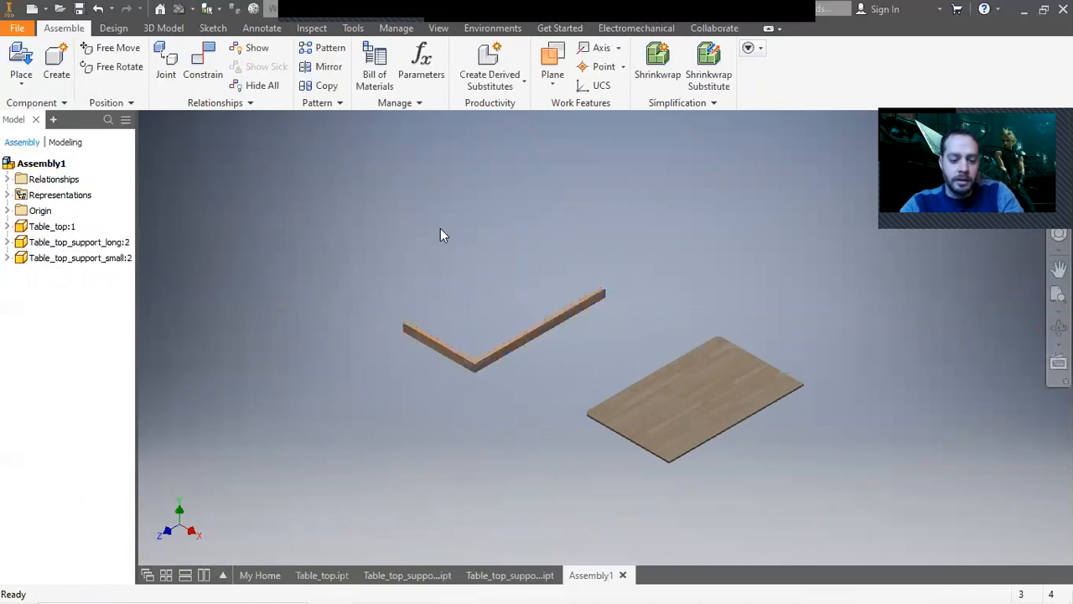
{"action": "scroll", "coordinate": [357, 219], "scroll_direction": "up", "scroll_amount": 5}
{"action": "scroll", "coordinate": [357, 219], "scroll_direction": "down", "scroll_amount": 6}
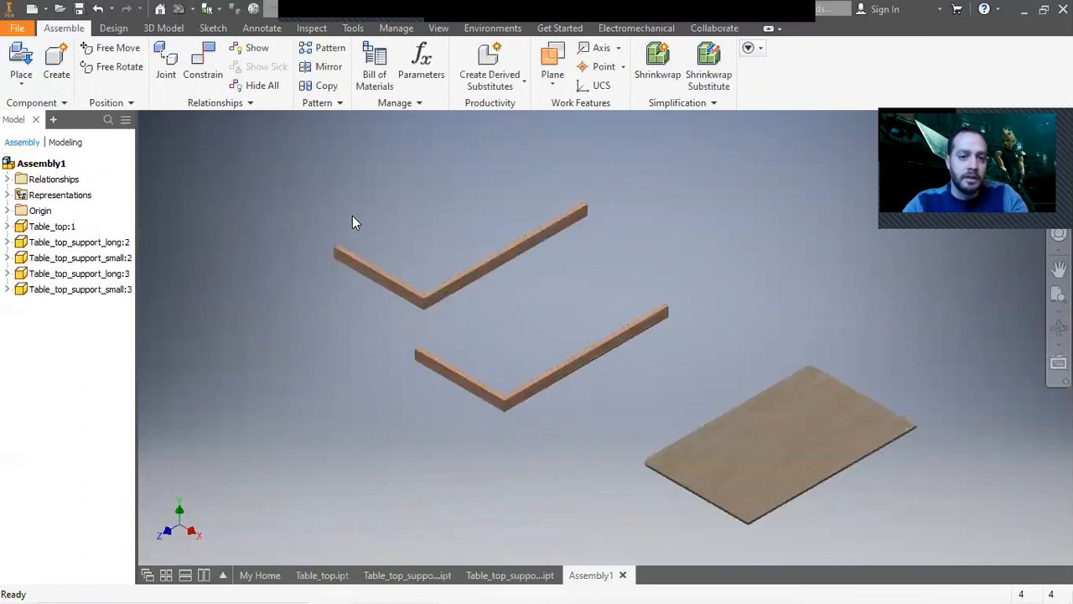
Mate the end face of the copied pair's small support against the inner face of the first long support, forming a U shape.
{"action": "left_click", "coordinate": [211, 68]}
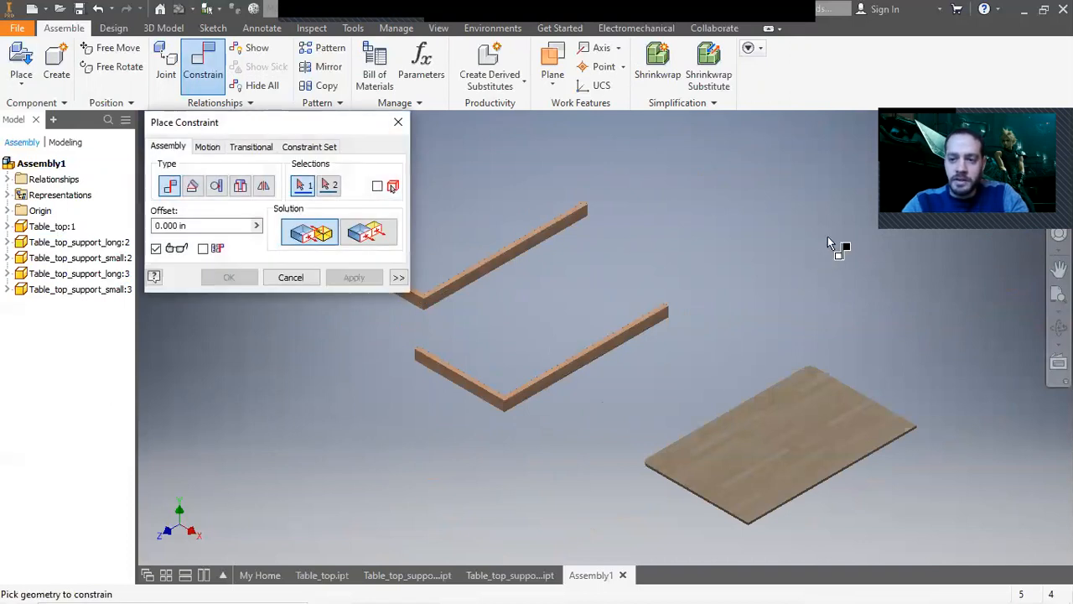
{"action": "left_click_drag", "start_coordinate": [1008, 128], "coordinate": [910, 67]}
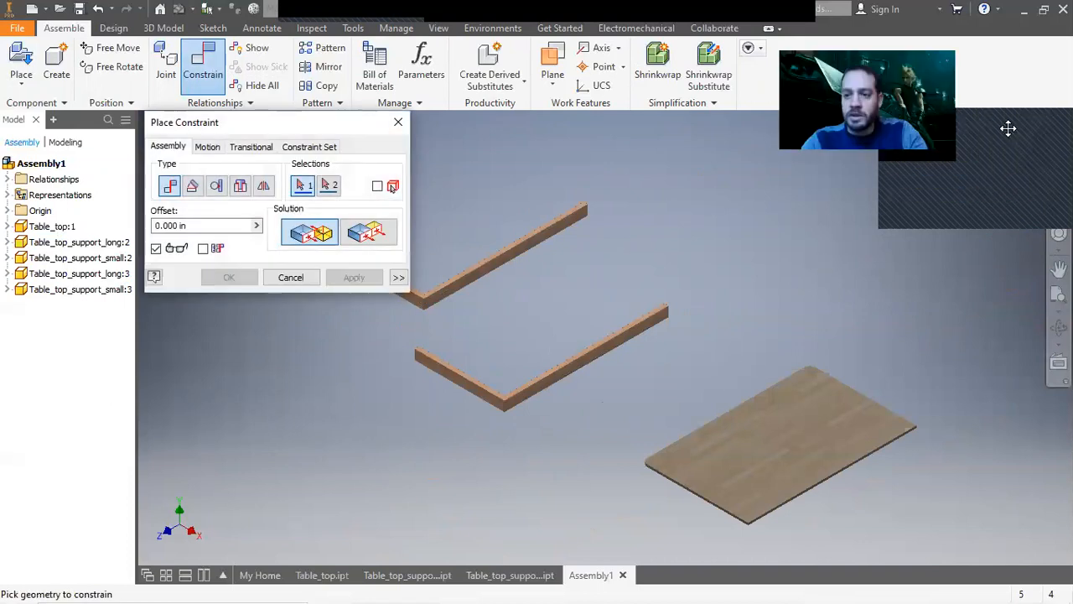
{"action": "left_click", "coordinate": [1013, 158]}
{"action": "scroll", "coordinate": [603, 446], "scroll_direction": "up", "scroll_amount": 6}
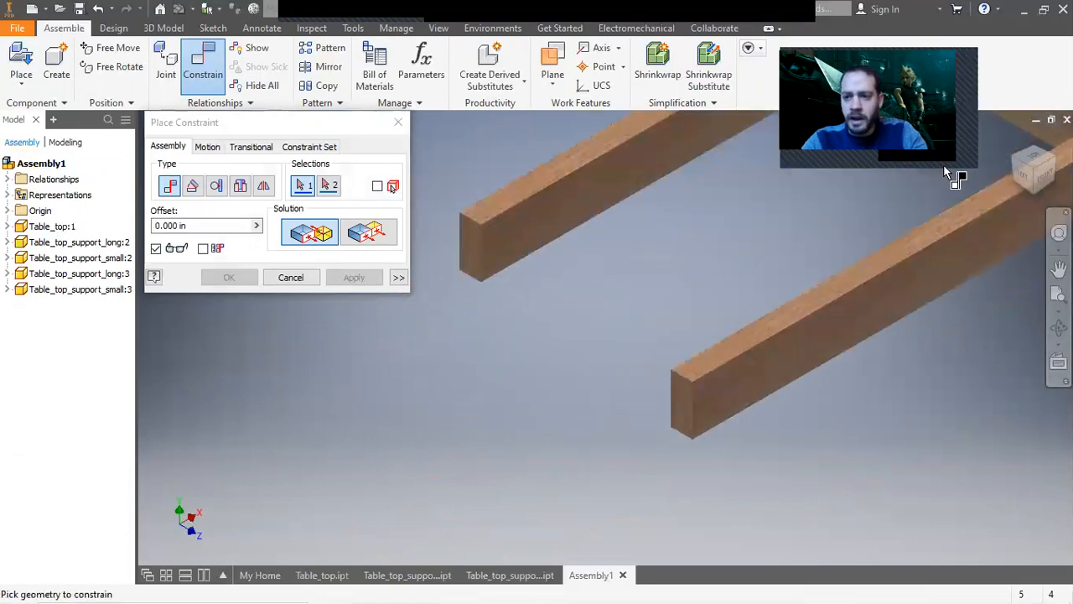
{"action": "left_click", "coordinate": [1013, 158]}
{"action": "scroll", "coordinate": [754, 356], "scroll_direction": "up", "scroll_amount": 3}
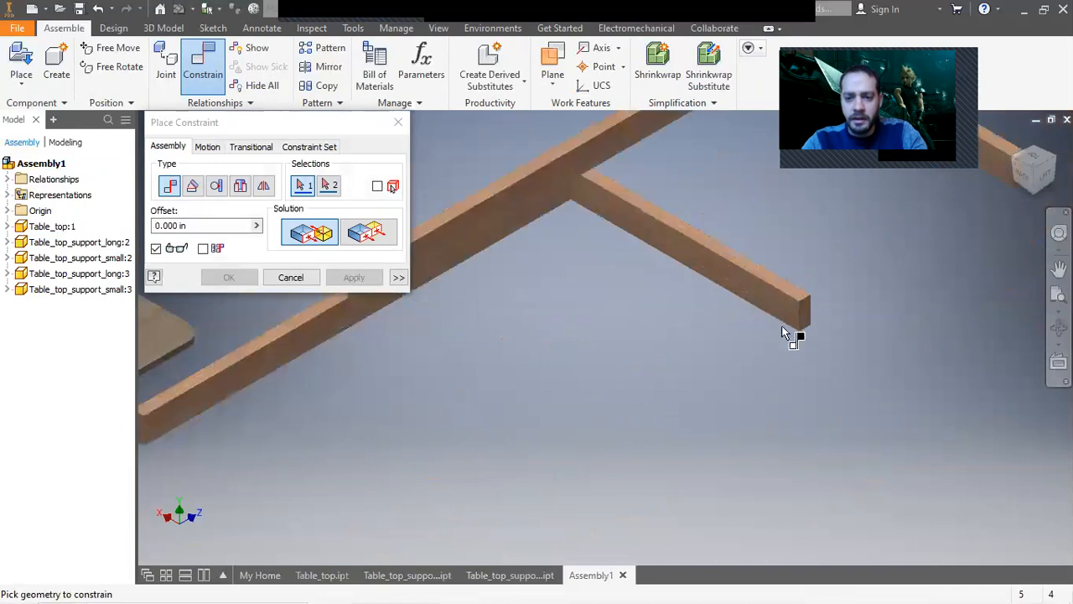
{"action": "left_click", "coordinate": [797, 325]}
{"action": "scroll", "coordinate": [759, 360], "scroll_direction": "down", "scroll_amount": 3}
{"action": "scroll", "coordinate": [637, 340], "scroll_direction": "up", "scroll_amount": 5}
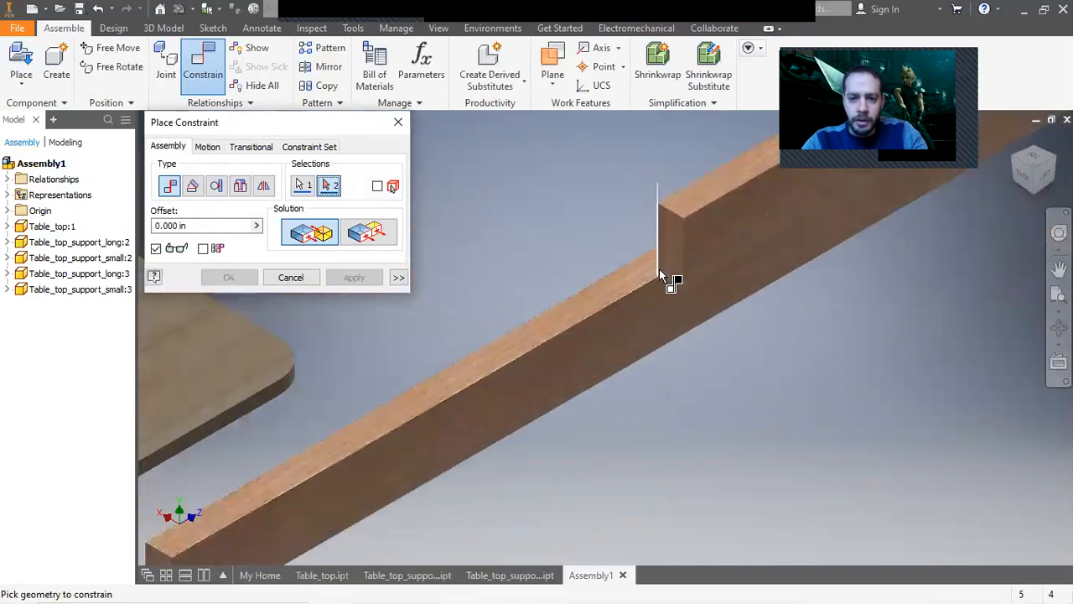
{"action": "left_click", "coordinate": [677, 281]}
{"action": "scroll", "coordinate": [677, 306], "scroll_direction": "down", "scroll_amount": 5}
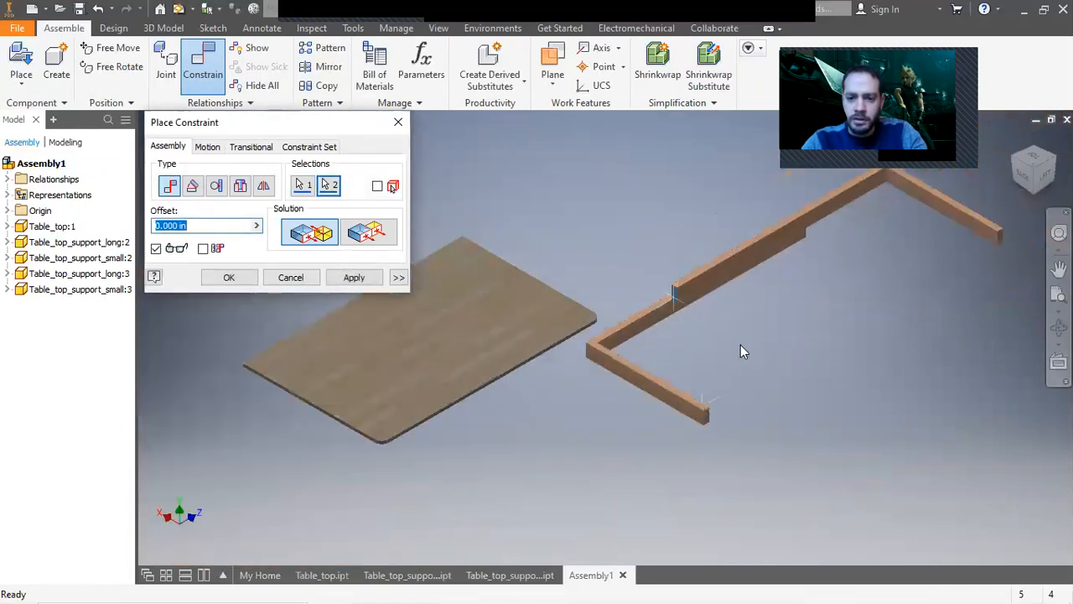
{"action": "left_click", "coordinate": [354, 279]}
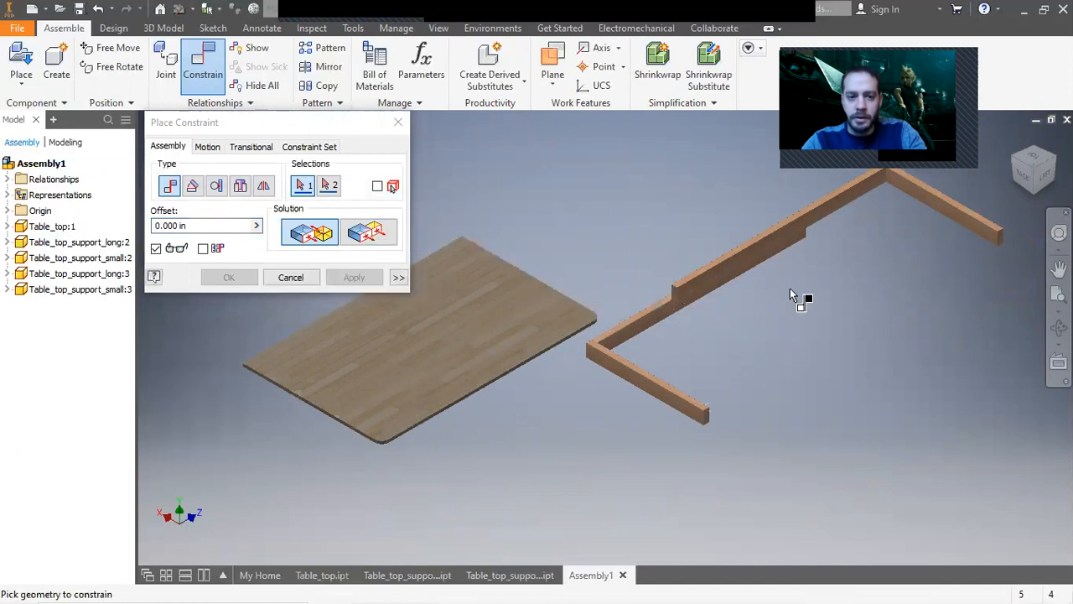
{"action": "left_click", "coordinate": [292, 278]}
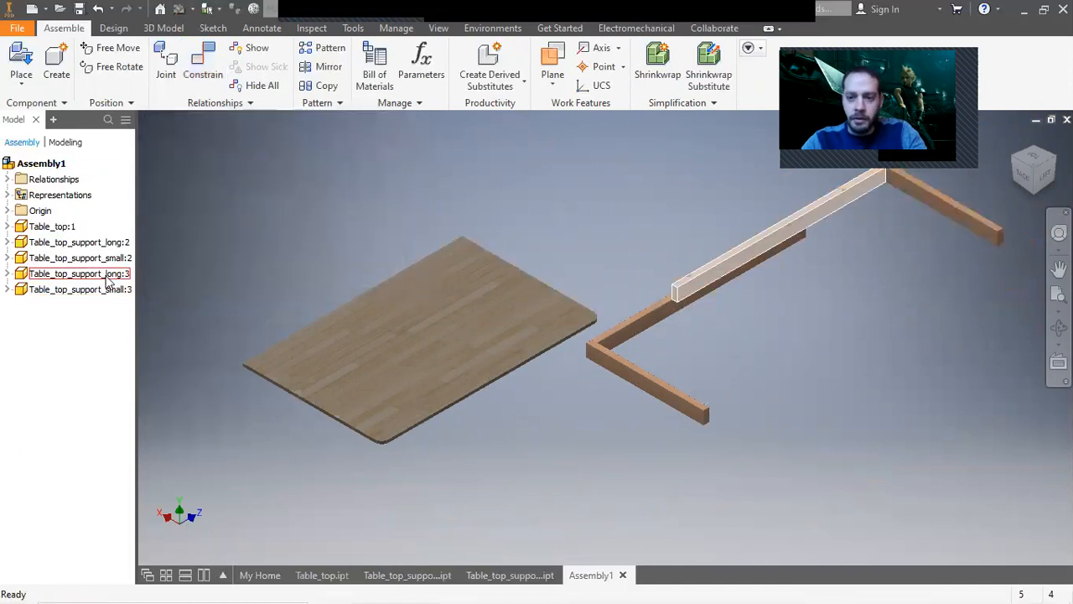
Apply a flush constraint aligning the end faces of the two long supports.
{"action": "left_click", "coordinate": [8, 289]}
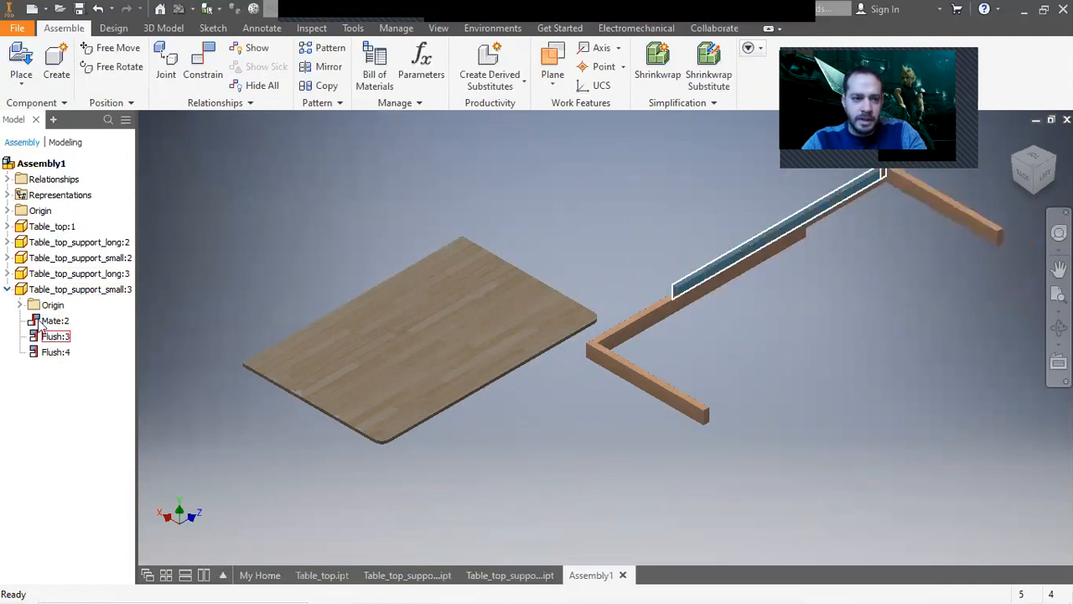
{"action": "left_click", "coordinate": [8, 274]}
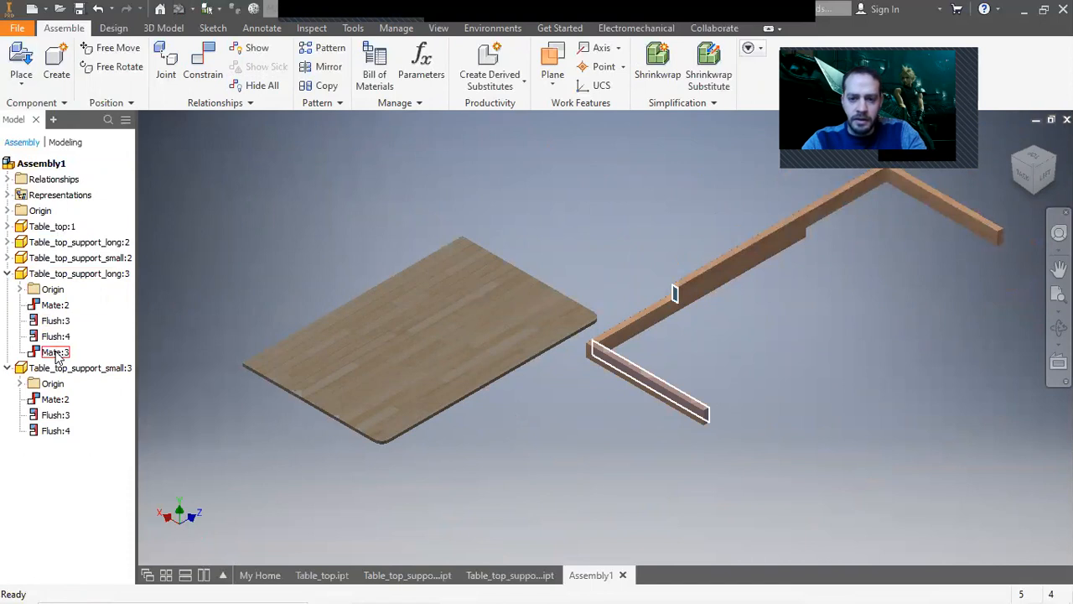
{"action": "left_click", "coordinate": [203, 67]}
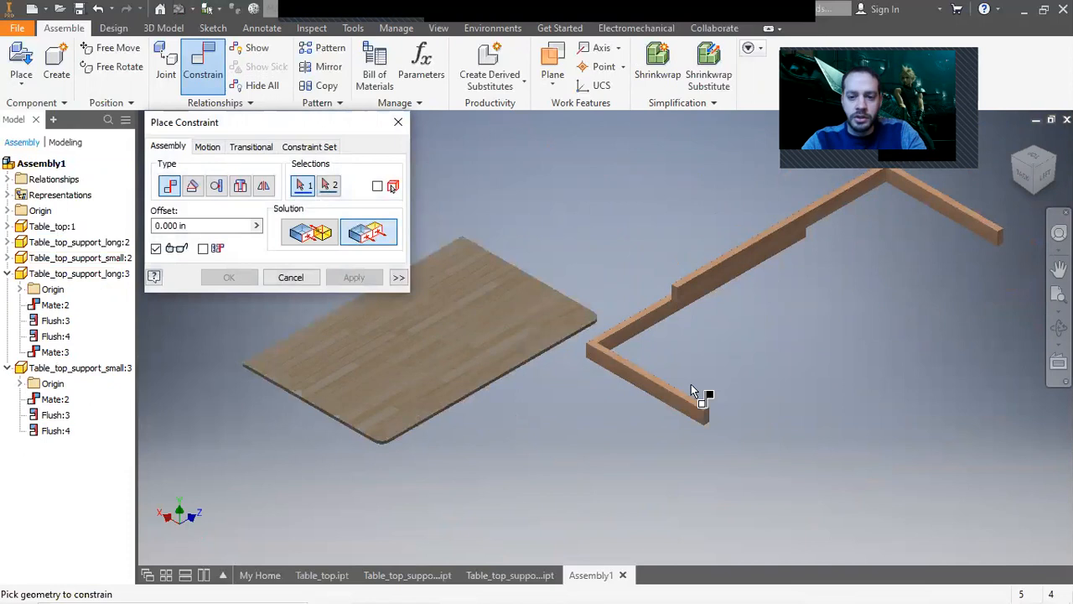
{"action": "scroll", "coordinate": [691, 389], "scroll_direction": "up", "scroll_amount": 5}
{"action": "left_click", "coordinate": [759, 514]}
{"action": "scroll", "coordinate": [760, 512], "scroll_direction": "down", "scroll_amount": 5}
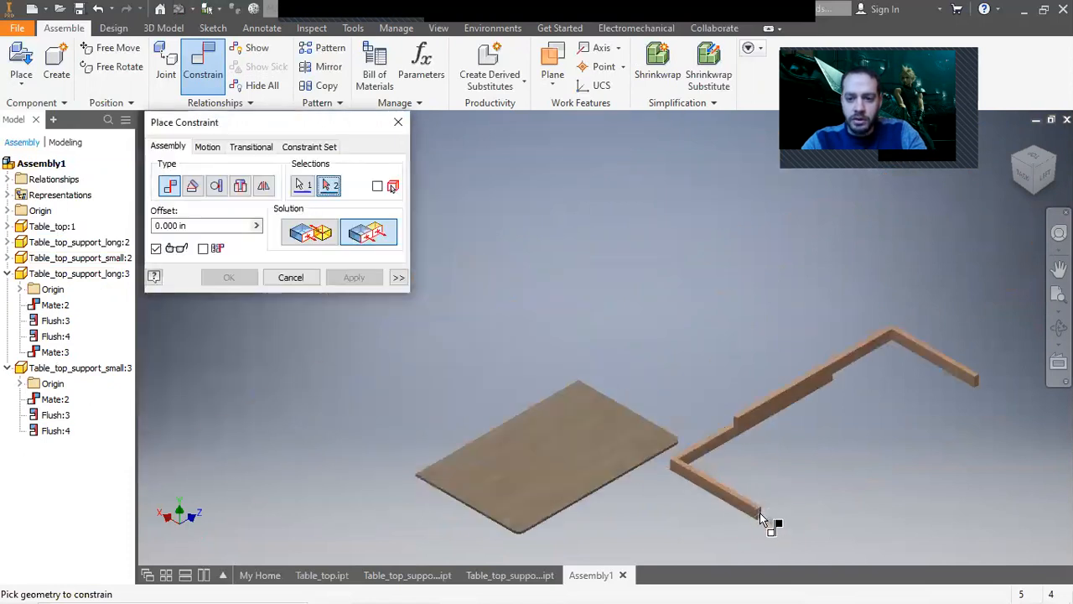
{"action": "left_click", "coordinate": [1021, 174]}
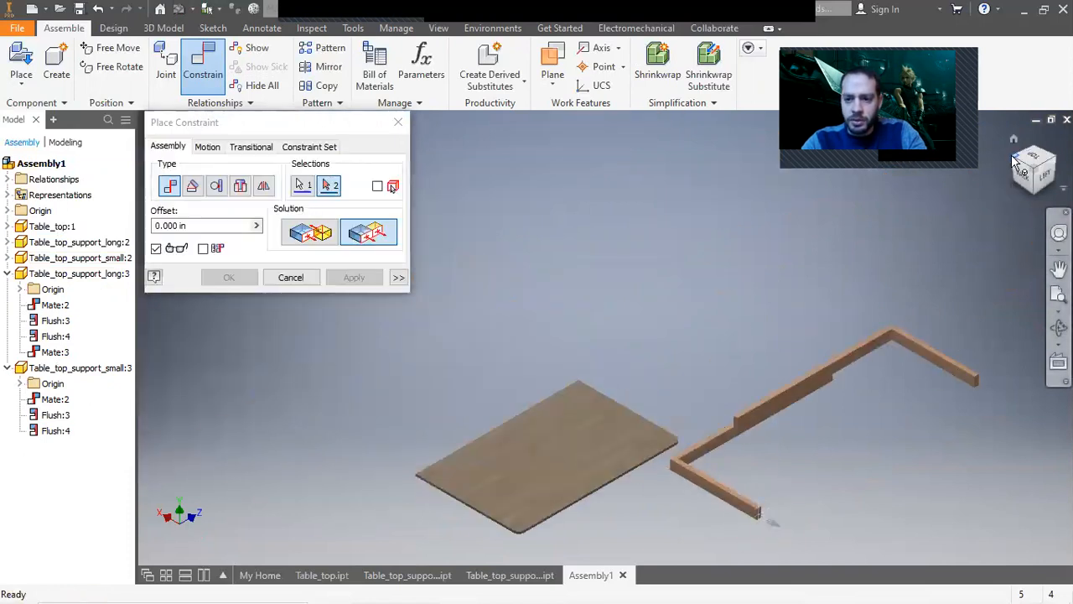
{"action": "scroll", "coordinate": [695, 282], "scroll_direction": "up", "scroll_amount": 5}
{"action": "left_click", "coordinate": [648, 248]}
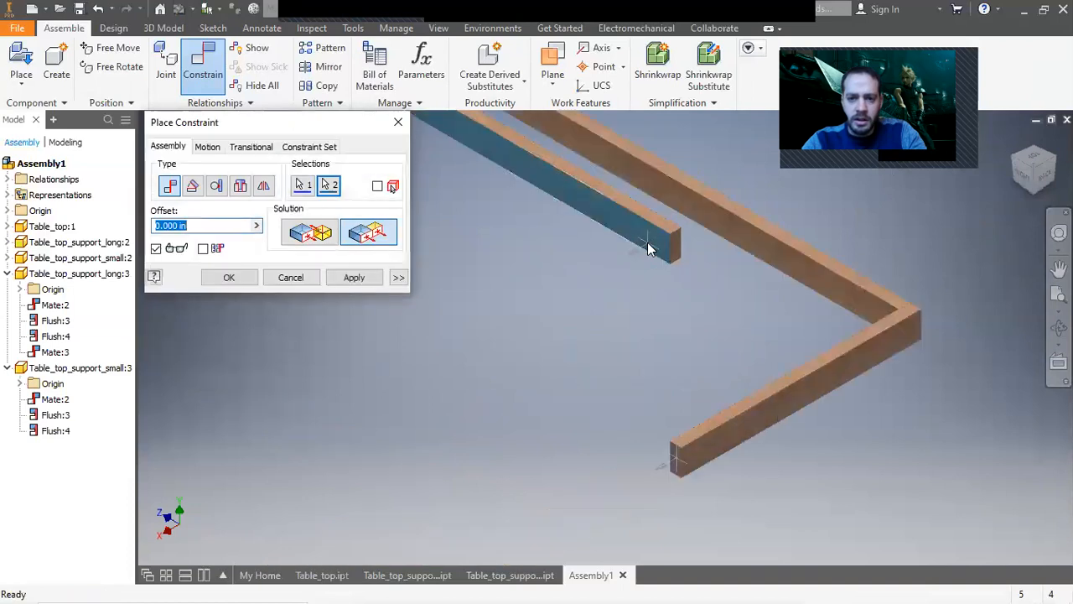
{"action": "left_click", "coordinate": [353, 277]}
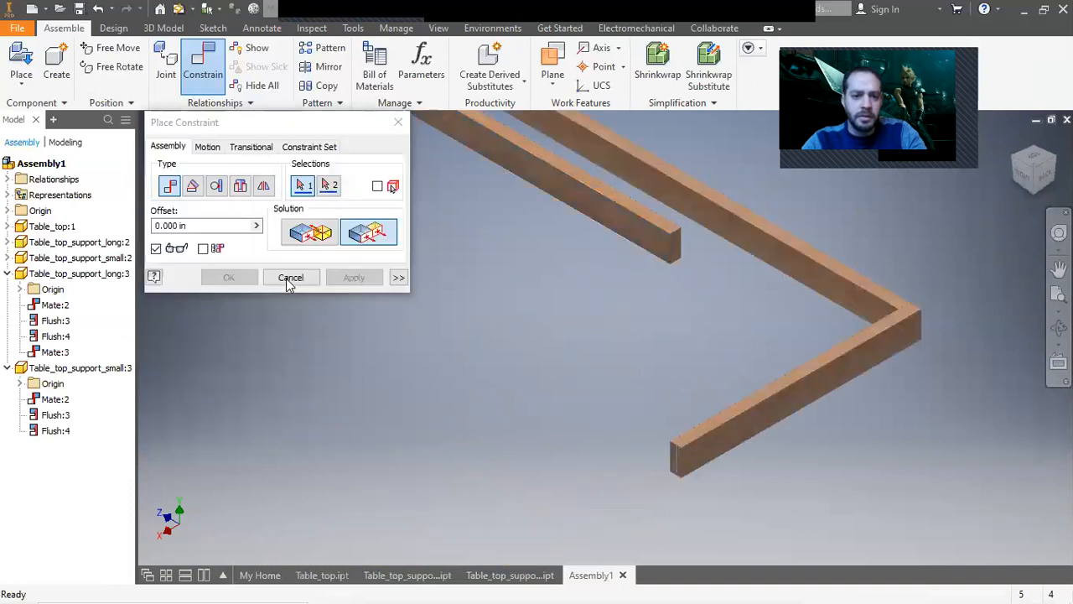
{"action": "key", "text": "Escape"}
Flush the faces at the remaining open corner to close the rectangular support frame.
{"action": "scroll", "coordinate": [533, 317], "scroll_direction": "down", "scroll_amount": 6}
{"action": "left_click_drag", "start_coordinate": [588, 296], "coordinate": [556, 354]}
{"action": "scroll", "coordinate": [556, 355], "scroll_direction": "up", "scroll_amount": 4}
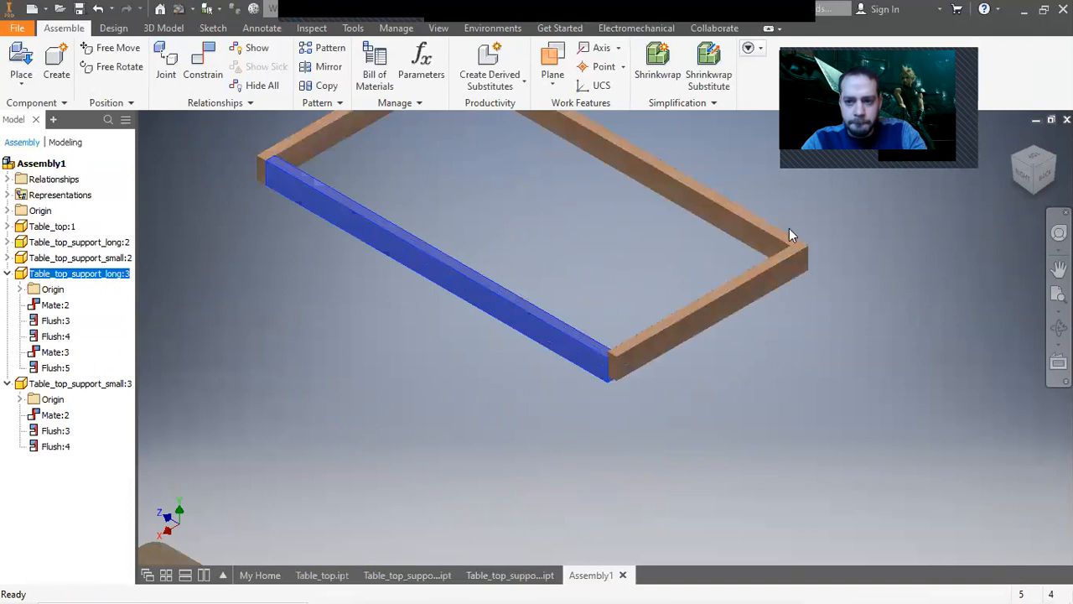
{"action": "left_click", "coordinate": [203, 67]}
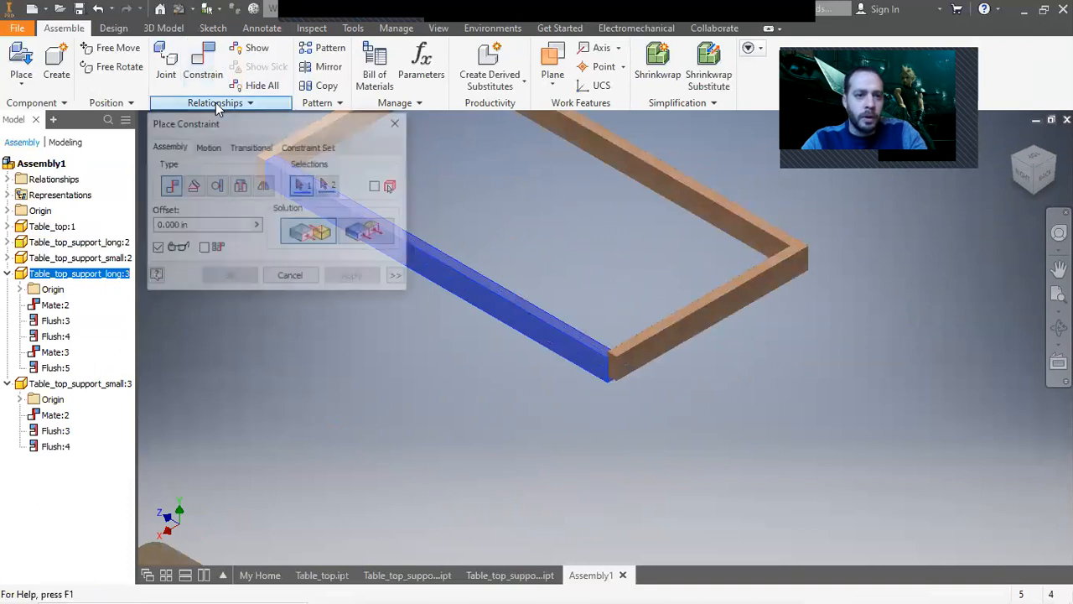
{"action": "left_click", "coordinate": [366, 232]}
{"action": "scroll", "coordinate": [548, 350], "scroll_direction": "up", "scroll_amount": 2}
{"action": "left_click", "coordinate": [594, 339]}
{"action": "left_click", "coordinate": [639, 342]}
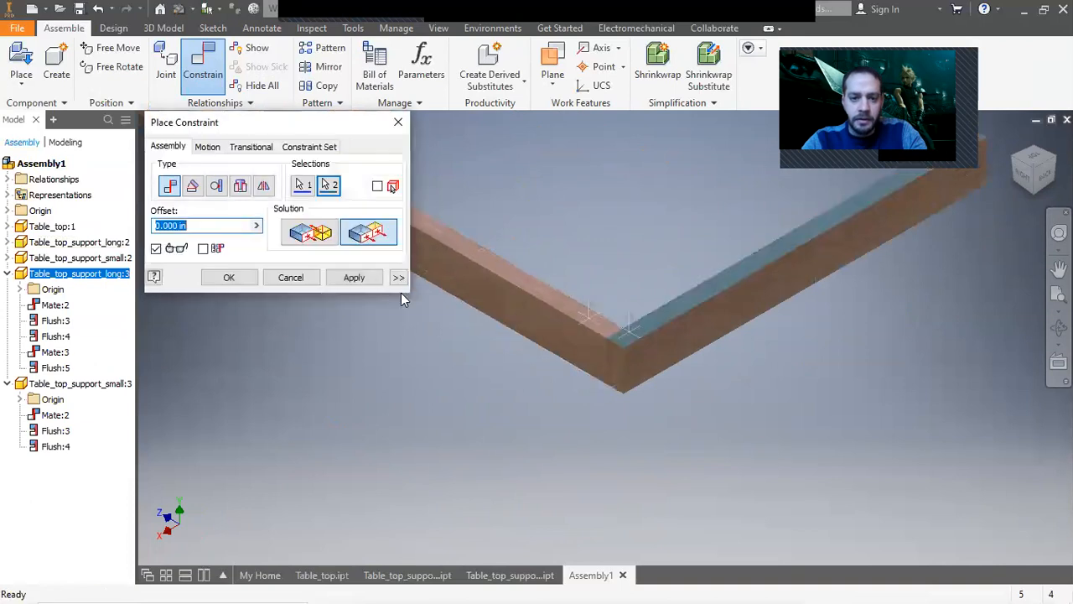
{"action": "left_click", "coordinate": [354, 277]}
{"action": "left_click", "coordinate": [290, 277]}
{"action": "scroll", "coordinate": [429, 365], "scroll_direction": "down", "scroll_amount": 5}
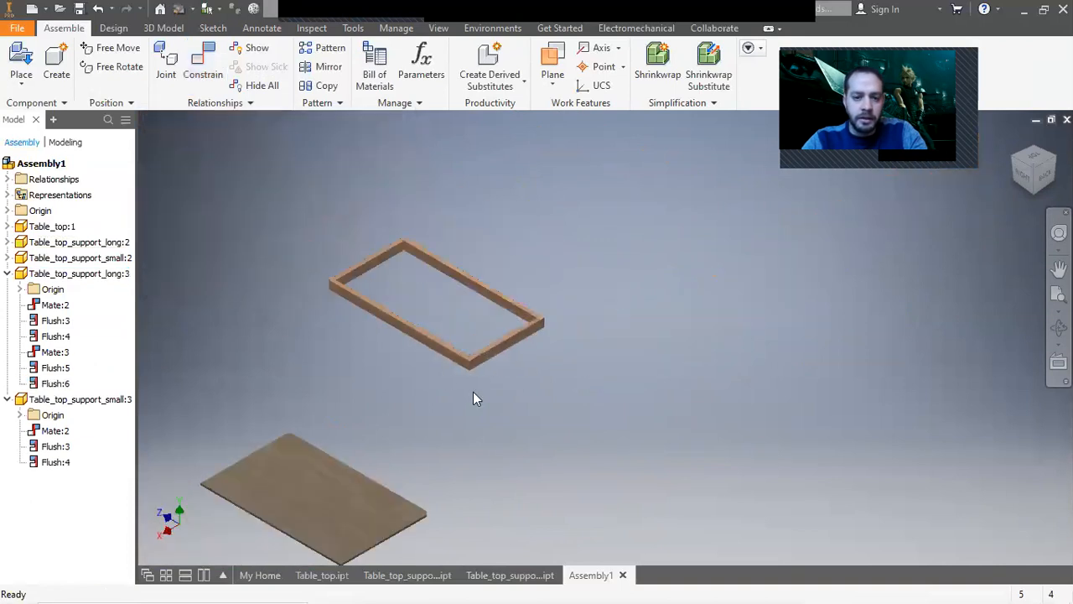
Ground the tabletop component in place.
{"action": "left_click_drag", "start_coordinate": [447, 356], "coordinate": [317, 565]}
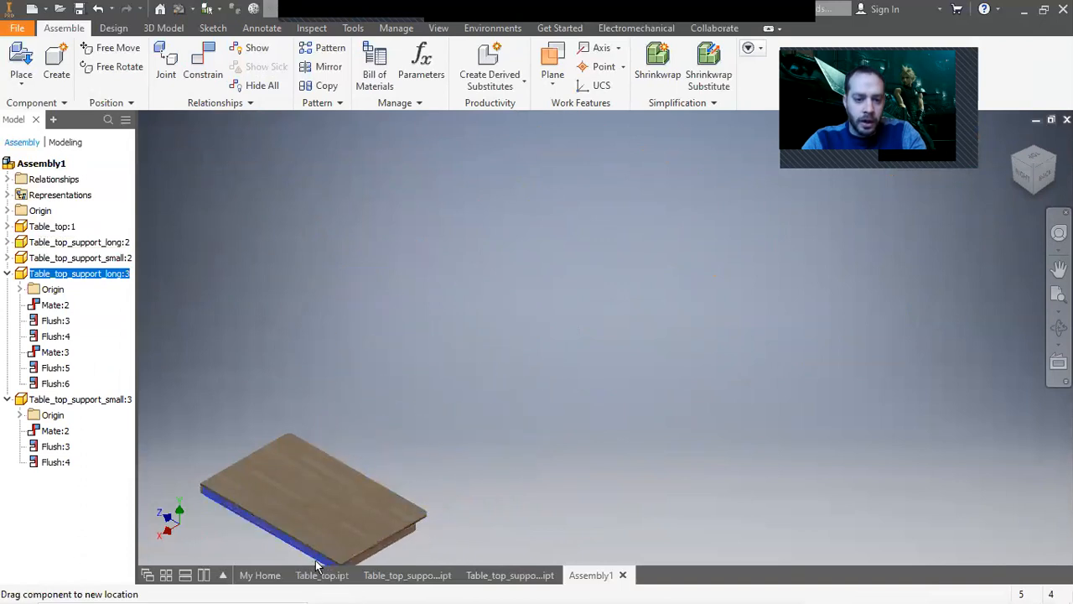
{"action": "left_click", "coordinate": [1032, 198]}
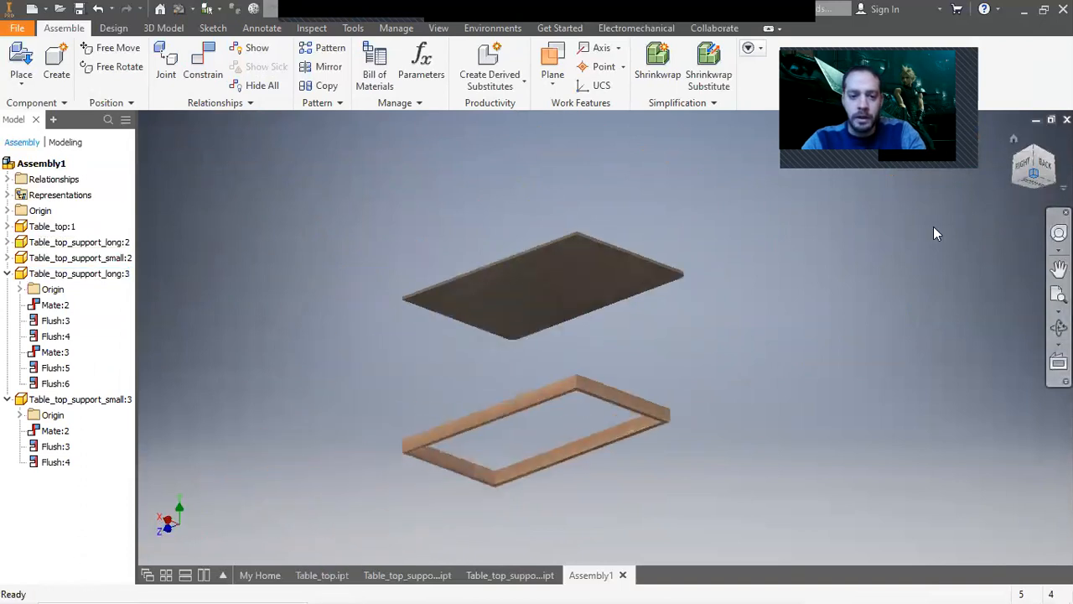
{"action": "left_click", "coordinate": [680, 335]}
{"action": "left_click", "coordinate": [659, 211]}
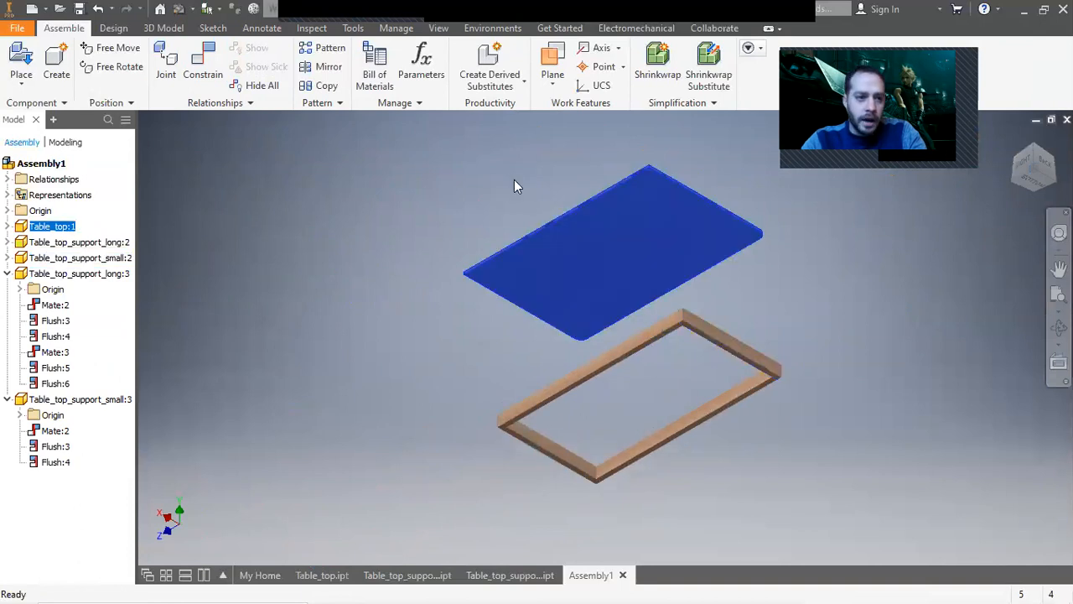
{"action": "right_click", "coordinate": [660, 244]}
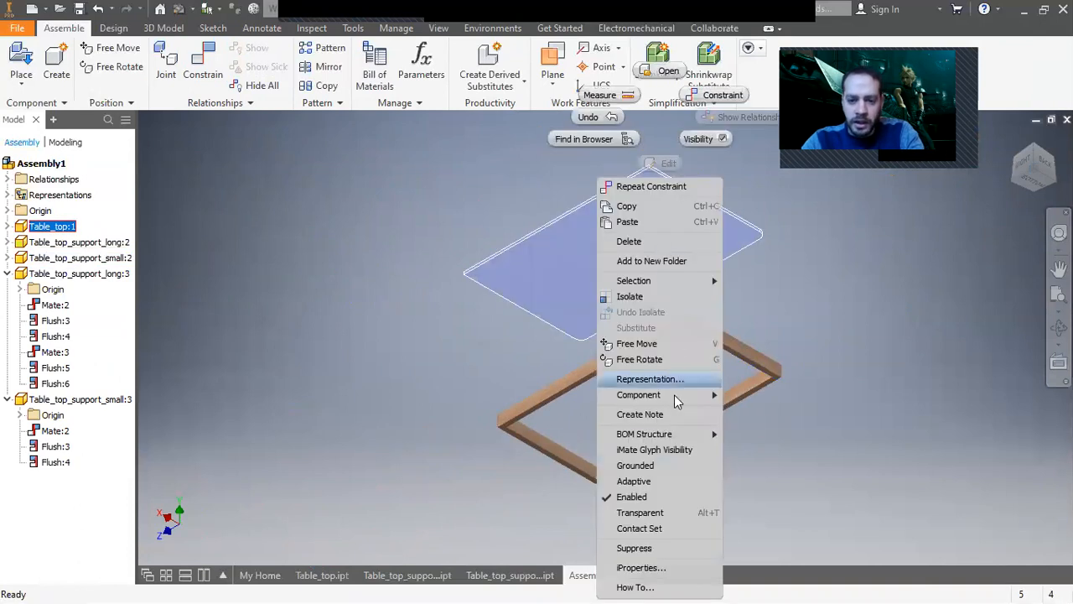
{"action": "left_click", "coordinate": [670, 466]}
{"action": "left_click", "coordinate": [820, 322]}
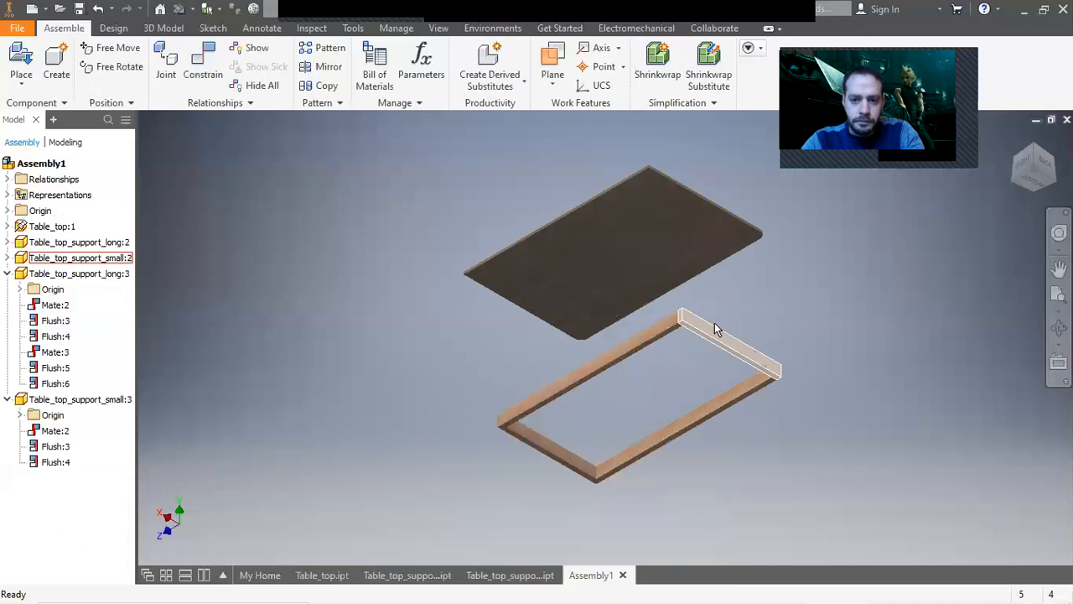
Mate the top face of the support frame against the underside of the tabletop.
{"action": "left_click", "coordinate": [203, 63]}
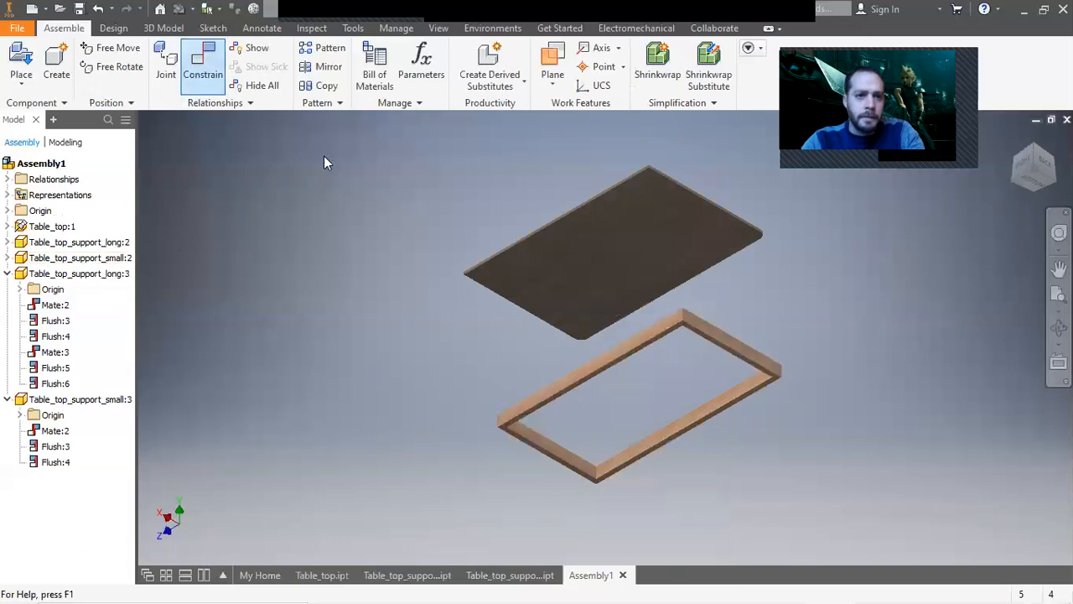
{"action": "scroll", "coordinate": [662, 366], "scroll_direction": "up", "scroll_amount": 3}
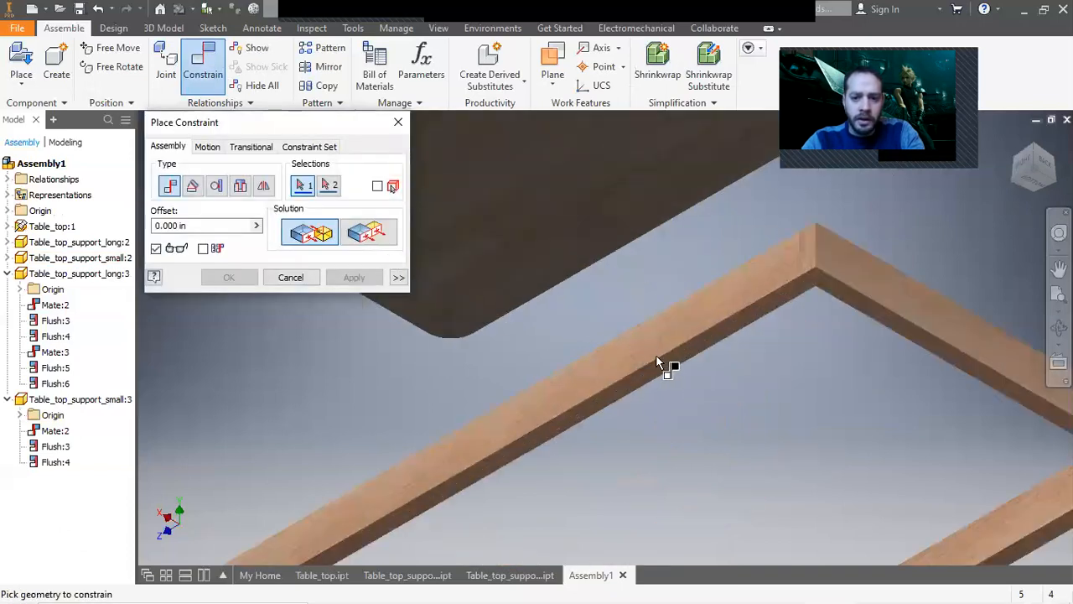
{"action": "left_click", "coordinate": [662, 365]}
{"action": "scroll", "coordinate": [662, 365], "scroll_direction": "down", "scroll_amount": 5}
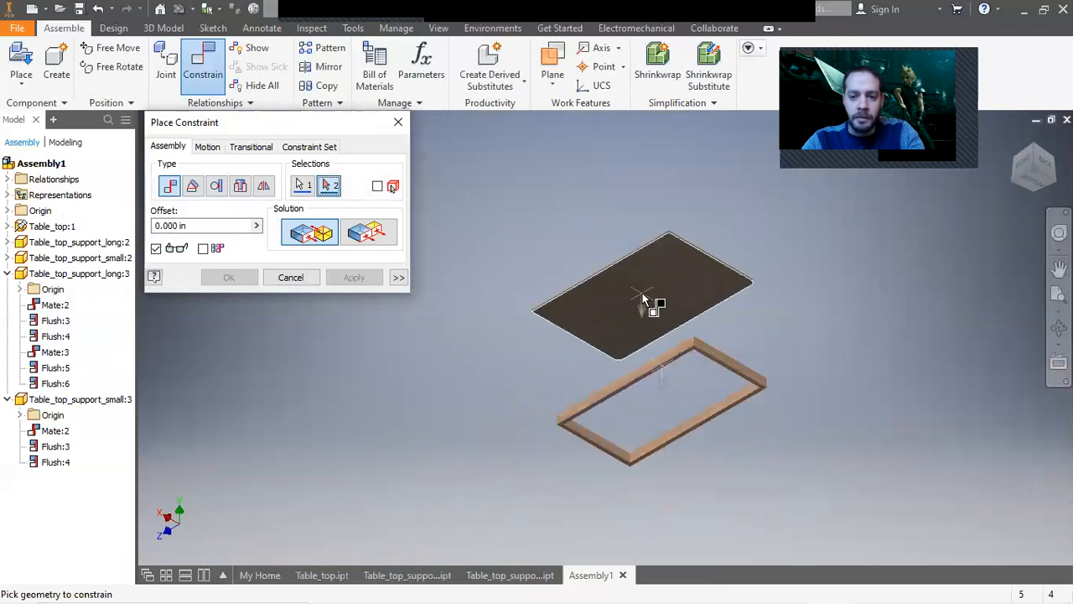
{"action": "left_click", "coordinate": [644, 301]}
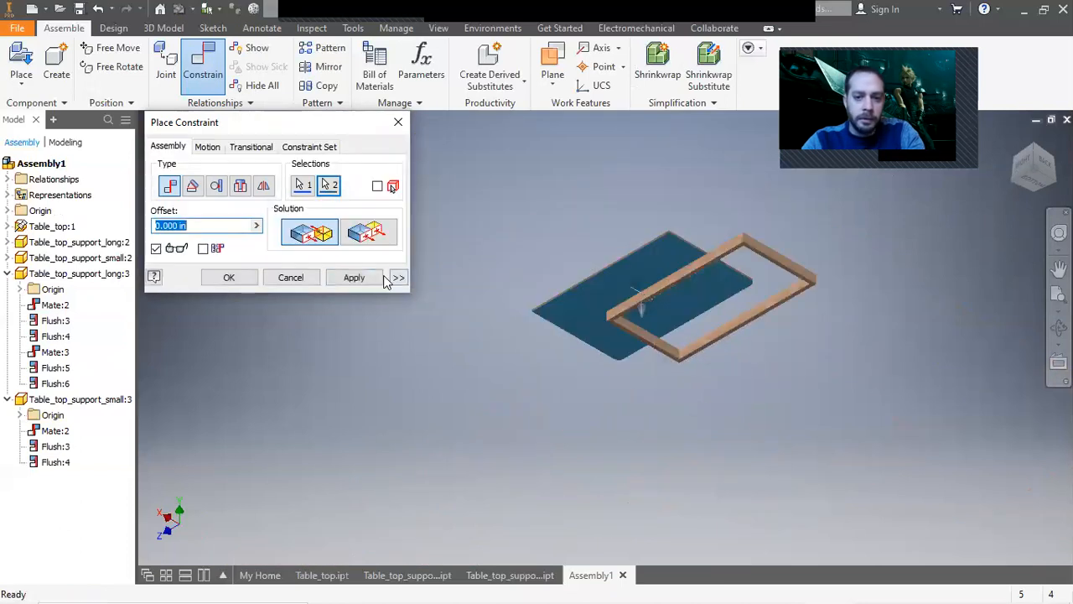
{"action": "left_click", "coordinate": [354, 277]}
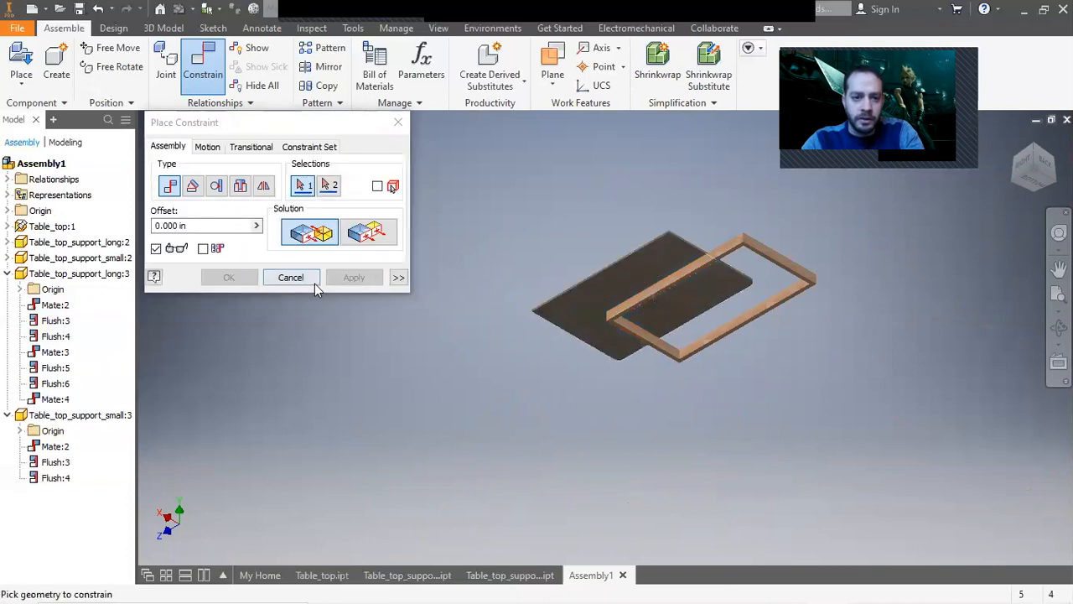
{"action": "left_click", "coordinate": [315, 284]}
{"action": "left_click_drag", "start_coordinate": [657, 290], "coordinate": [604, 282]}
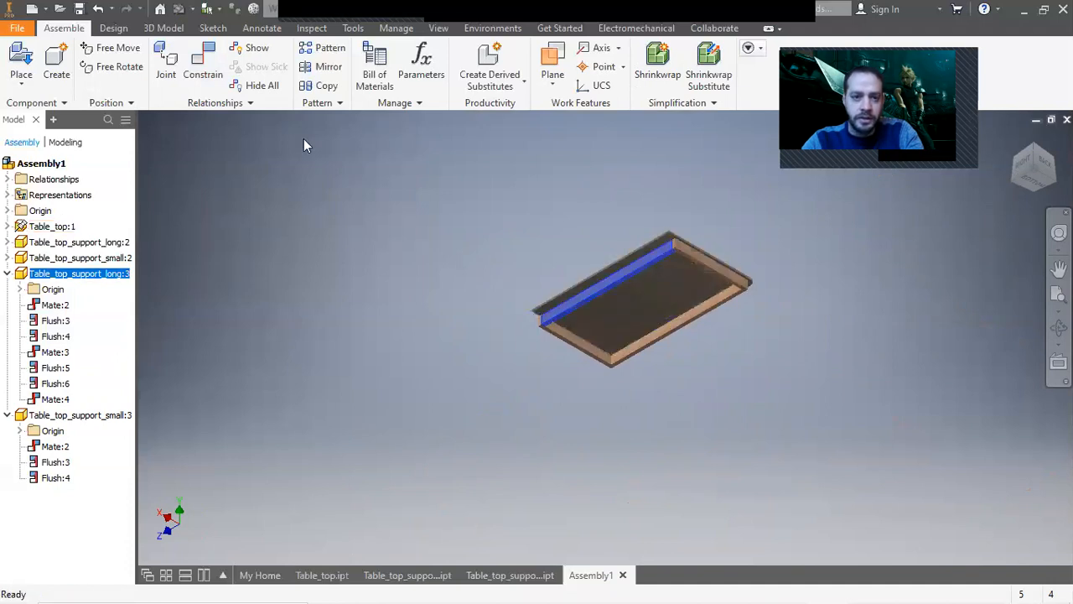
Flush a long support's outer face with the tabletop's edge using a 4 in offset.
{"action": "left_click", "coordinate": [203, 67]}
{"action": "scroll", "coordinate": [510, 244], "scroll_direction": "down", "scroll_amount": 3}
{"action": "left_click", "coordinate": [366, 232]}
{"action": "scroll", "coordinate": [638, 294], "scroll_direction": "down", "scroll_amount": 5}
{"action": "left_click", "coordinate": [644, 298]}
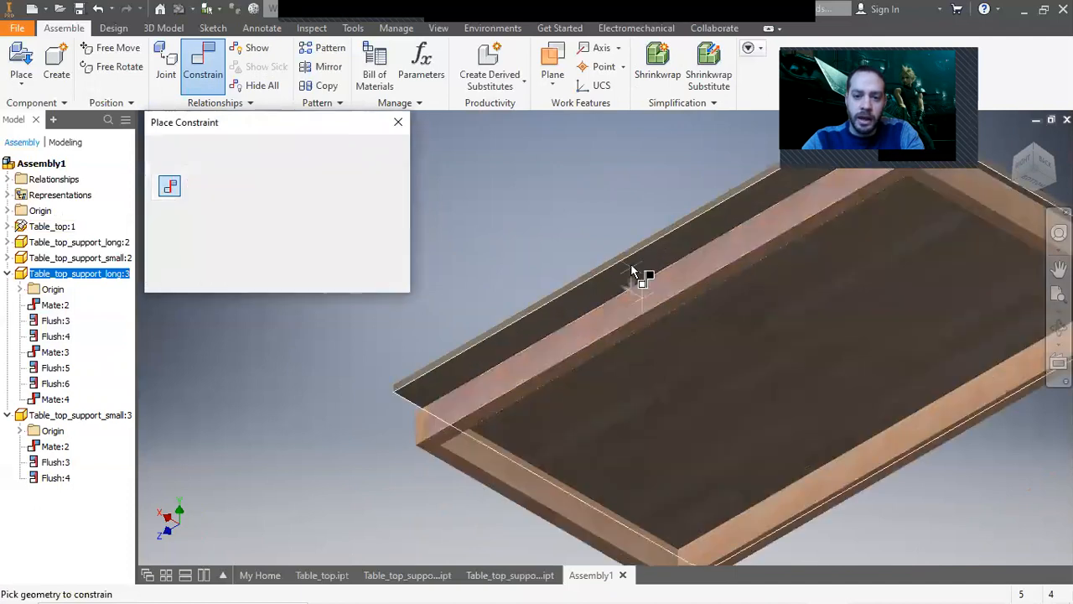
{"action": "scroll", "coordinate": [629, 255], "scroll_direction": "down", "scroll_amount": 3}
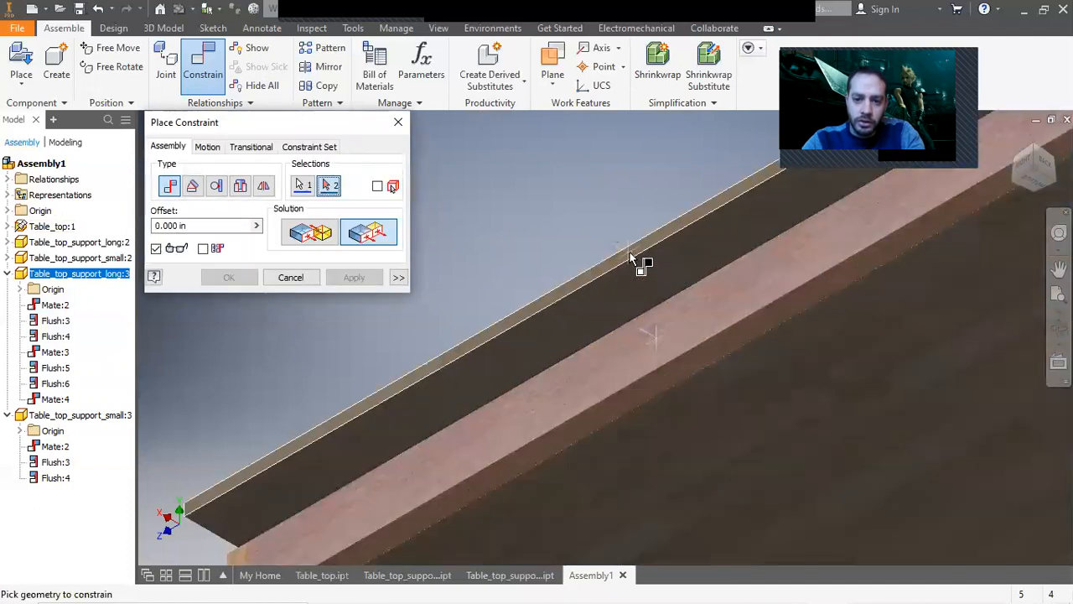
{"action": "left_click", "coordinate": [630, 258]}
{"action": "type", "text": "4"}
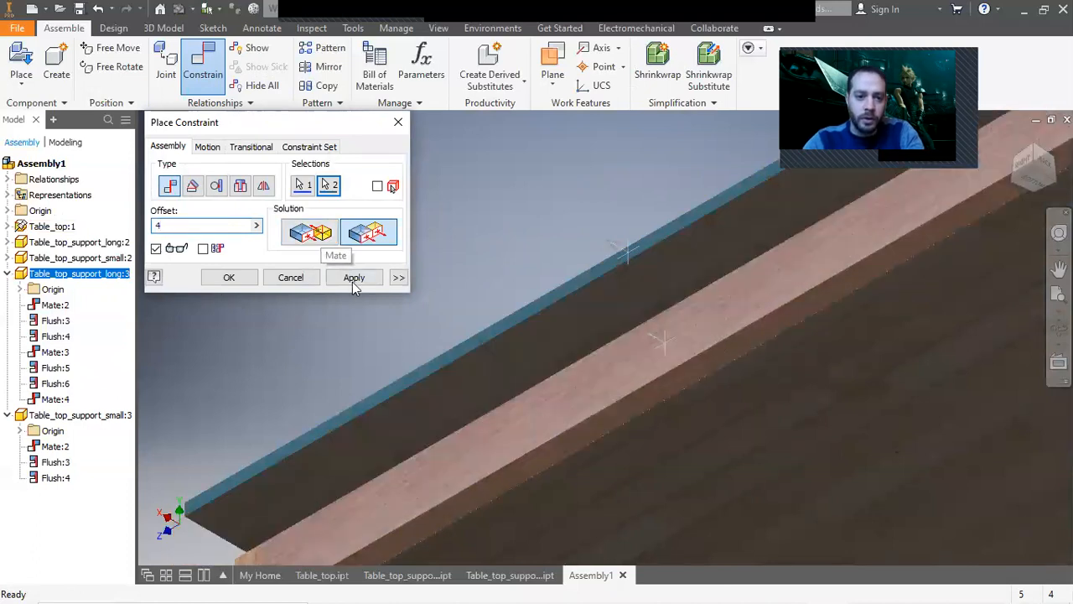
{"action": "left_click", "coordinate": [353, 283]}
{"action": "left_click", "coordinate": [305, 281]}
{"action": "scroll", "coordinate": [463, 350], "scroll_direction": "up", "scroll_amount": 5}
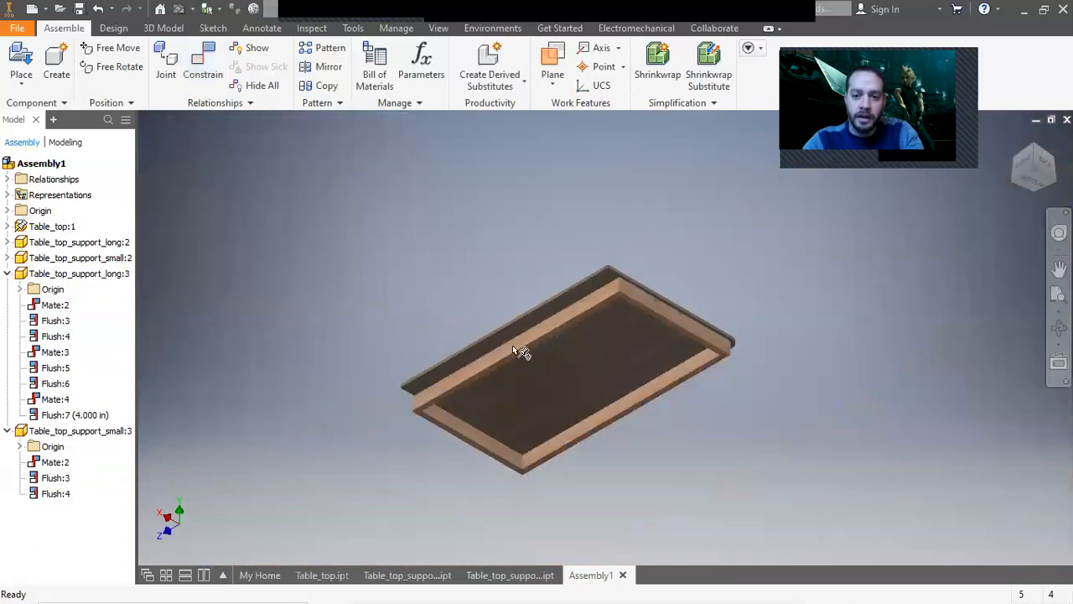
{"action": "scroll", "coordinate": [683, 321], "scroll_direction": "down", "scroll_amount": 3}
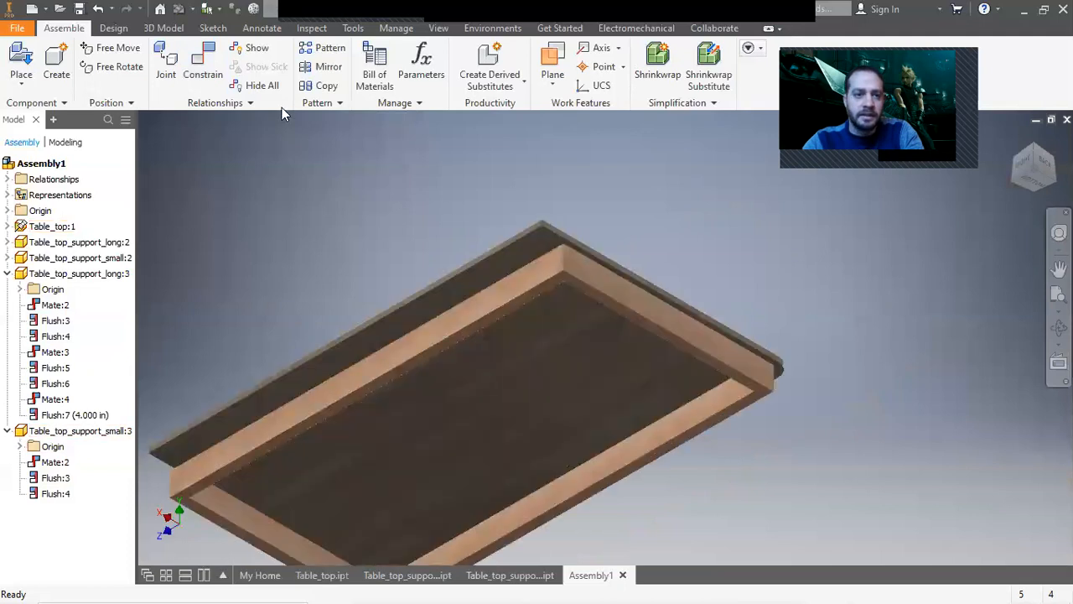
Flush the end face of the short support with the tabletop's edge.
{"action": "left_click", "coordinate": [204, 67]}
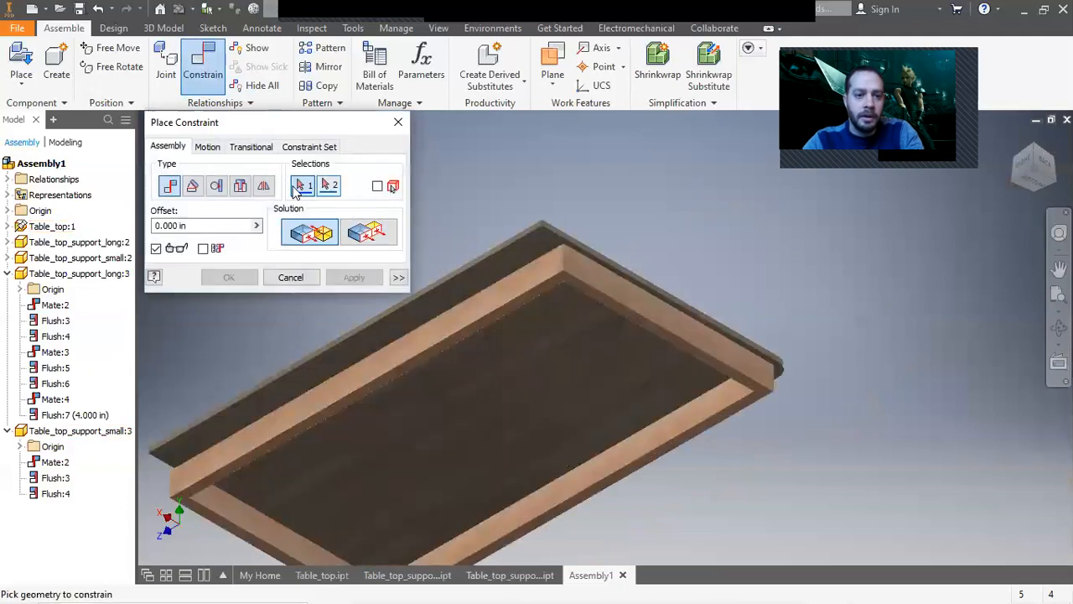
{"action": "left_click", "coordinate": [361, 233]}
{"action": "scroll", "coordinate": [627, 310], "scroll_direction": "down", "scroll_amount": 2}
{"action": "left_click", "coordinate": [621, 280]}
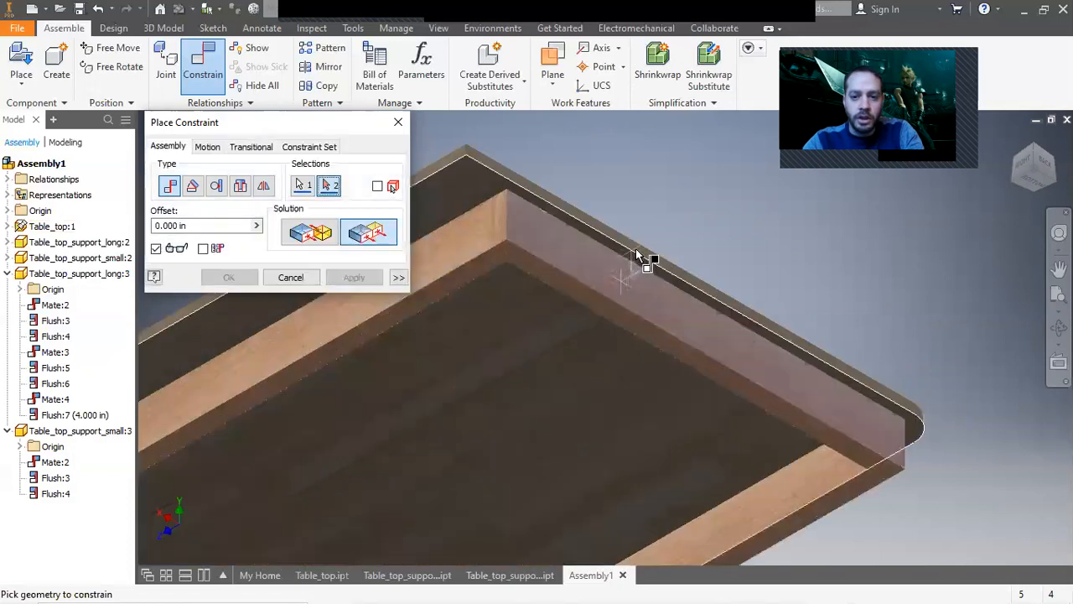
{"action": "left_click", "coordinate": [637, 250]}
{"action": "left_click", "coordinate": [370, 276]}
{"action": "left_click", "coordinate": [291, 277]}
{"action": "scroll", "coordinate": [651, 362], "scroll_direction": "up", "scroll_amount": 5}
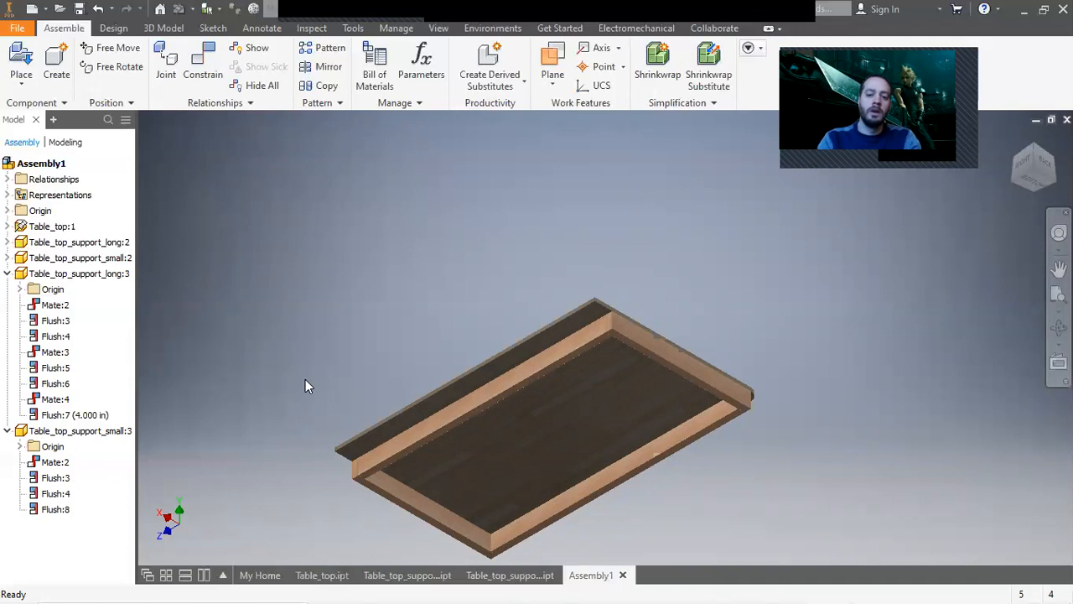
Measure the distance between the inner faces of the two long supports.
{"action": "left_click", "coordinate": [23, 31]}
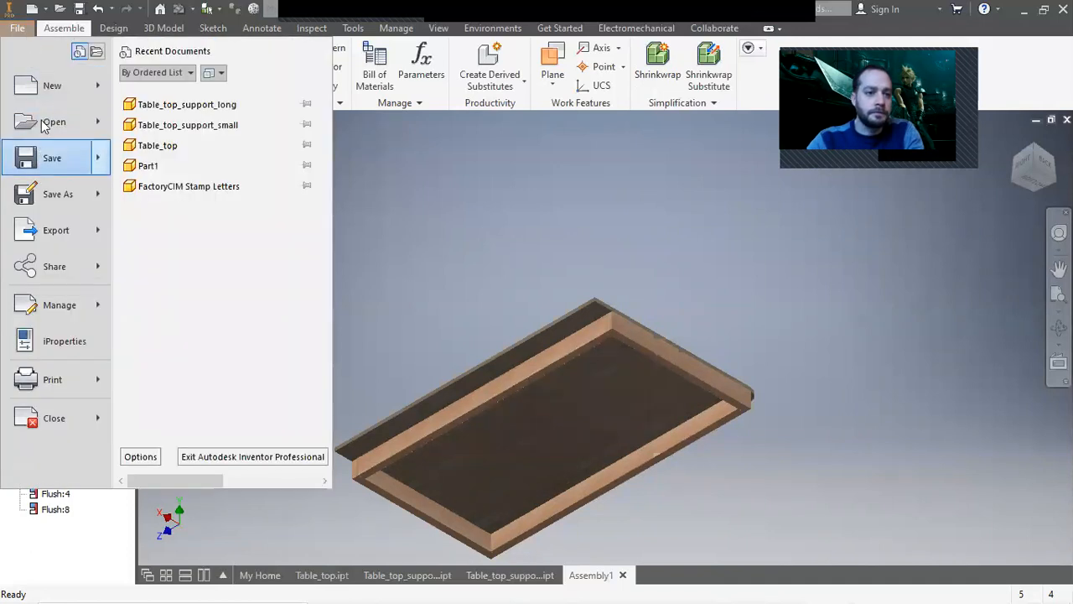
{"action": "left_click", "coordinate": [456, 263]}
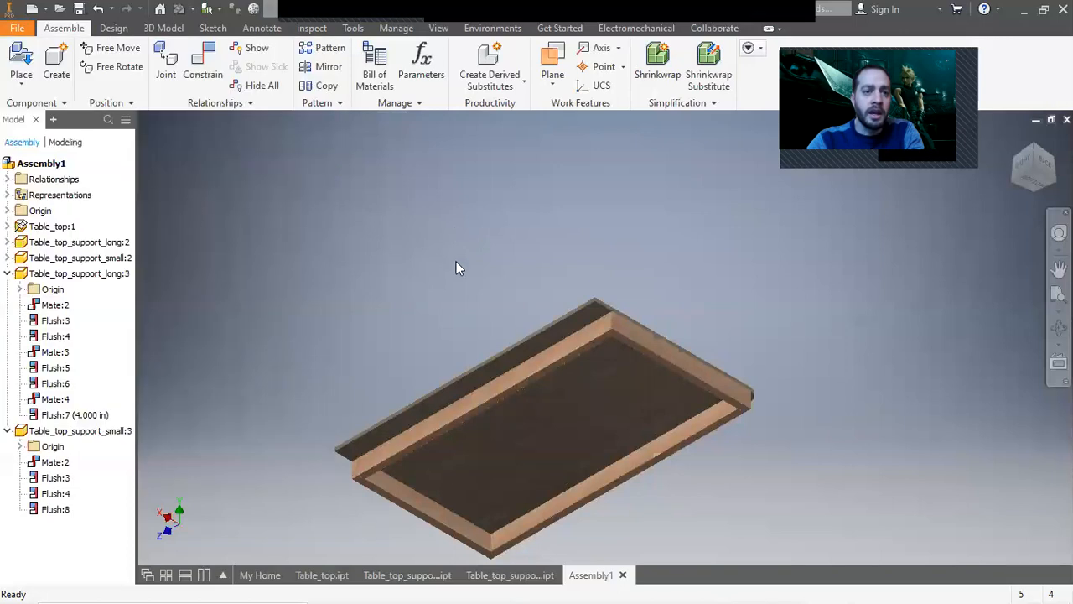
{"action": "left_click", "coordinate": [312, 27]}
{"action": "left_click", "coordinate": [144, 62]}
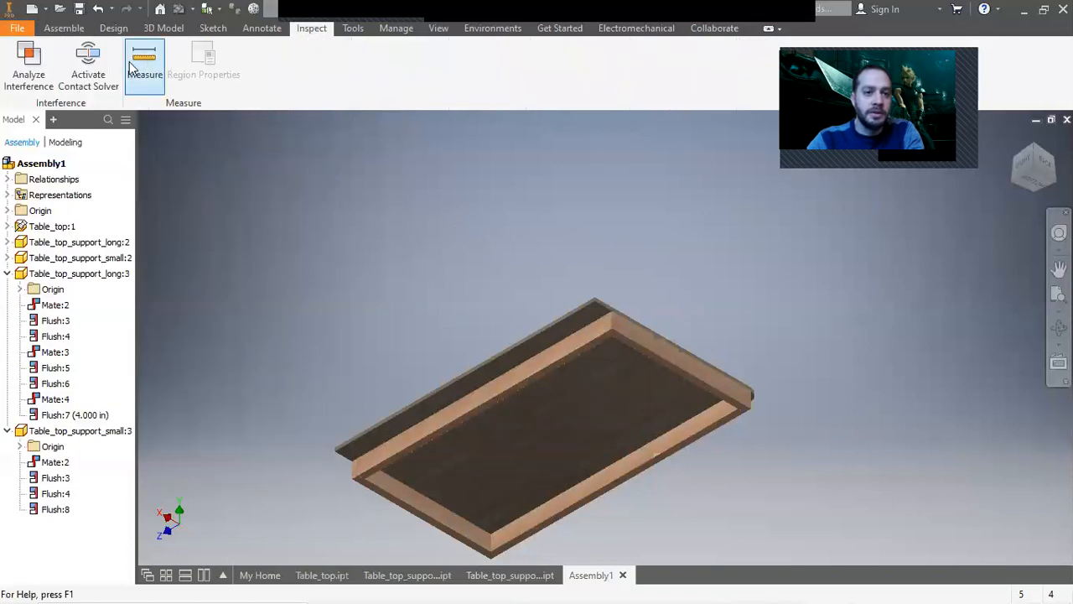
{"action": "scroll", "coordinate": [650, 459], "scroll_direction": "down", "scroll_amount": 5}
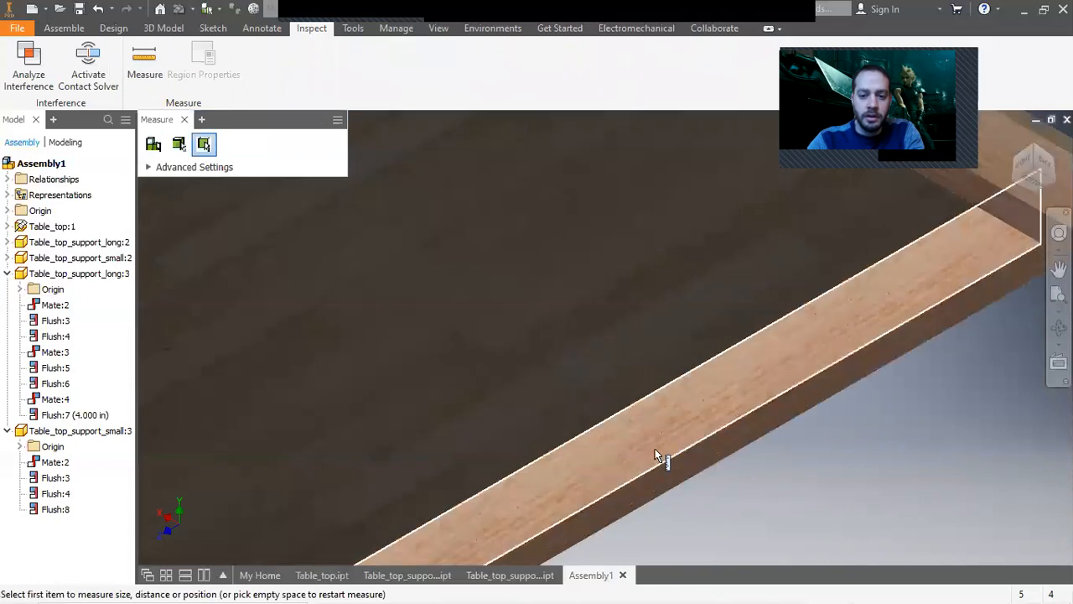
{"action": "left_click", "coordinate": [673, 423]}
{"action": "scroll", "coordinate": [673, 424], "scroll_direction": "up", "scroll_amount": 8}
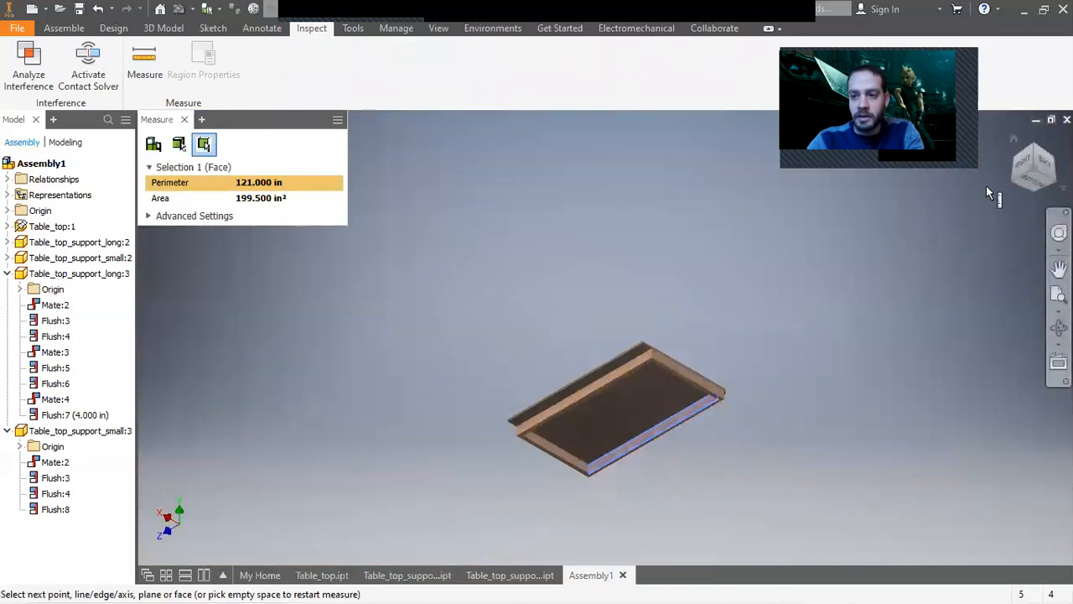
{"action": "left_click", "coordinate": [1053, 180]}
{"action": "scroll", "coordinate": [537, 381], "scroll_direction": "down", "scroll_amount": 5}
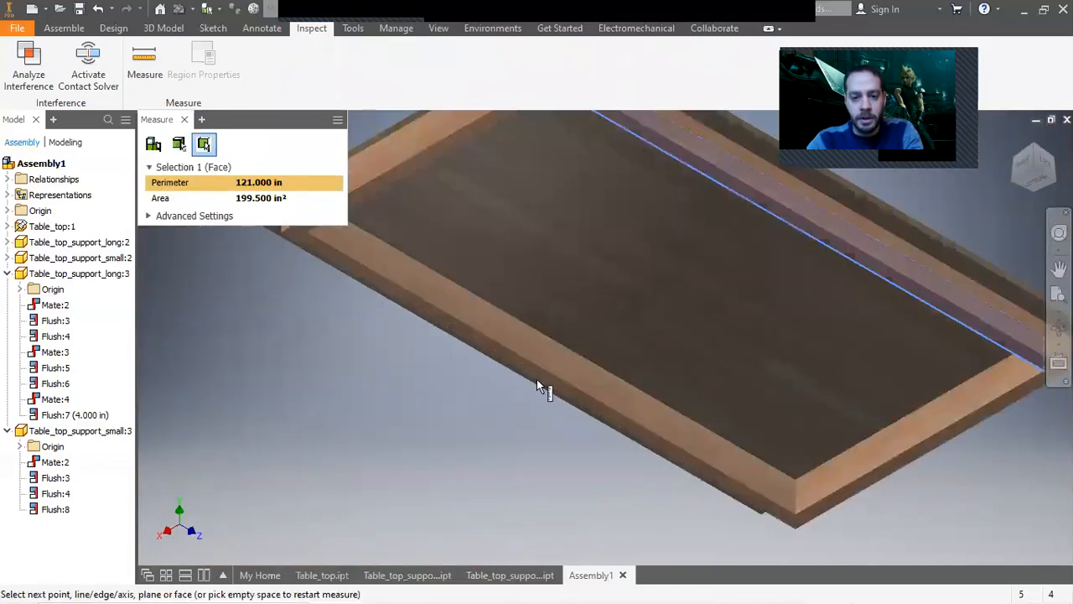
{"action": "left_click", "coordinate": [541, 350]}
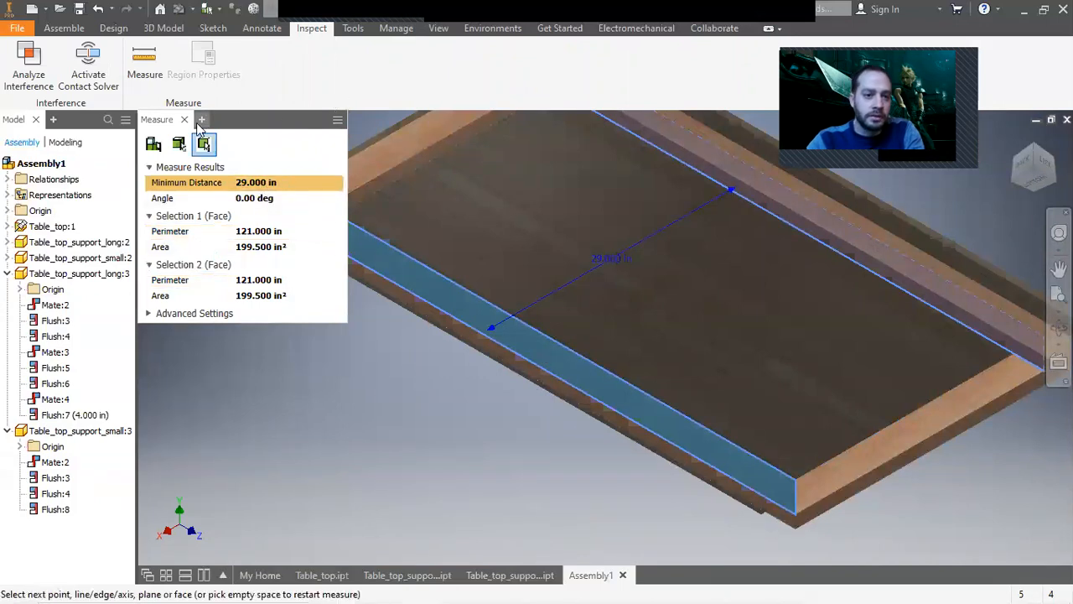
{"action": "left_click", "coordinate": [185, 120]}
{"action": "left_click", "coordinate": [62, 29]}
Create a new Standard (in) part and sketch a 1.5 in by 3.5 in rectangle from the origin.
{"action": "left_click", "coordinate": [25, 30]}
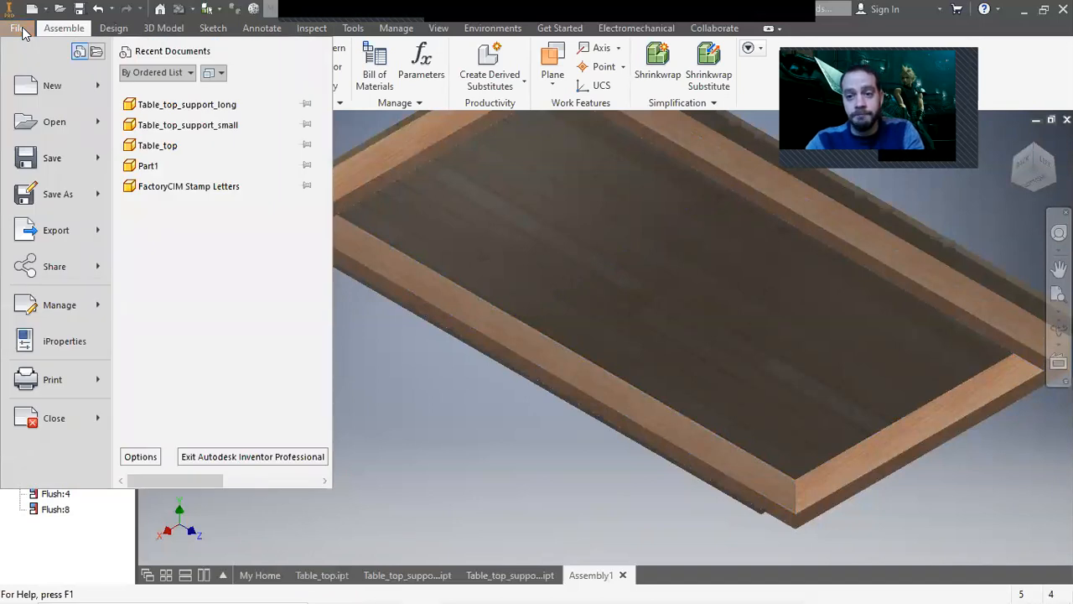
{"action": "left_click", "coordinate": [52, 86]}
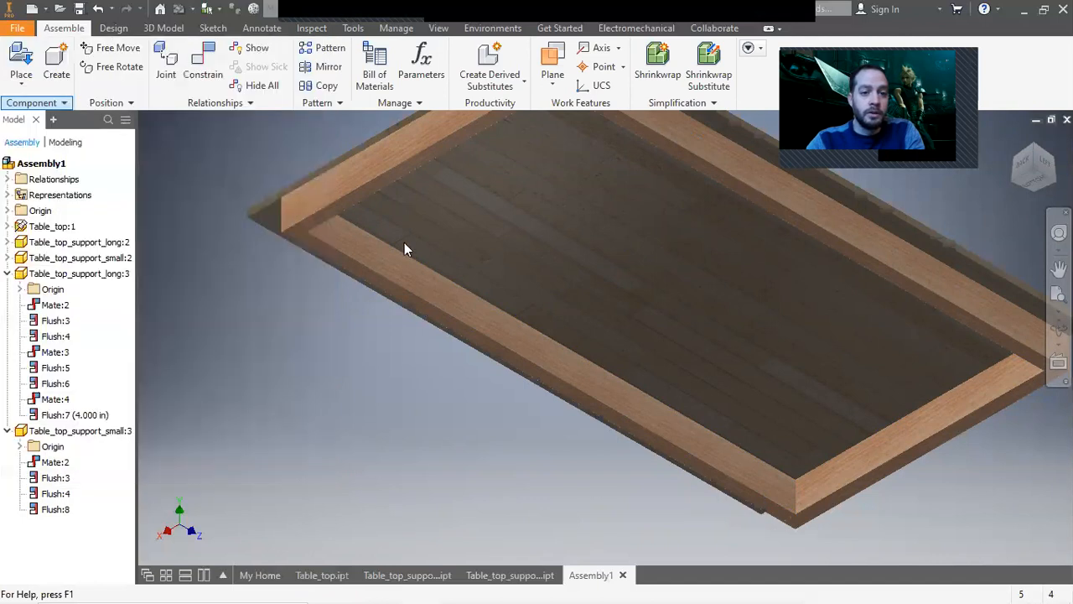
{"action": "double_click", "coordinate": [531, 181]}
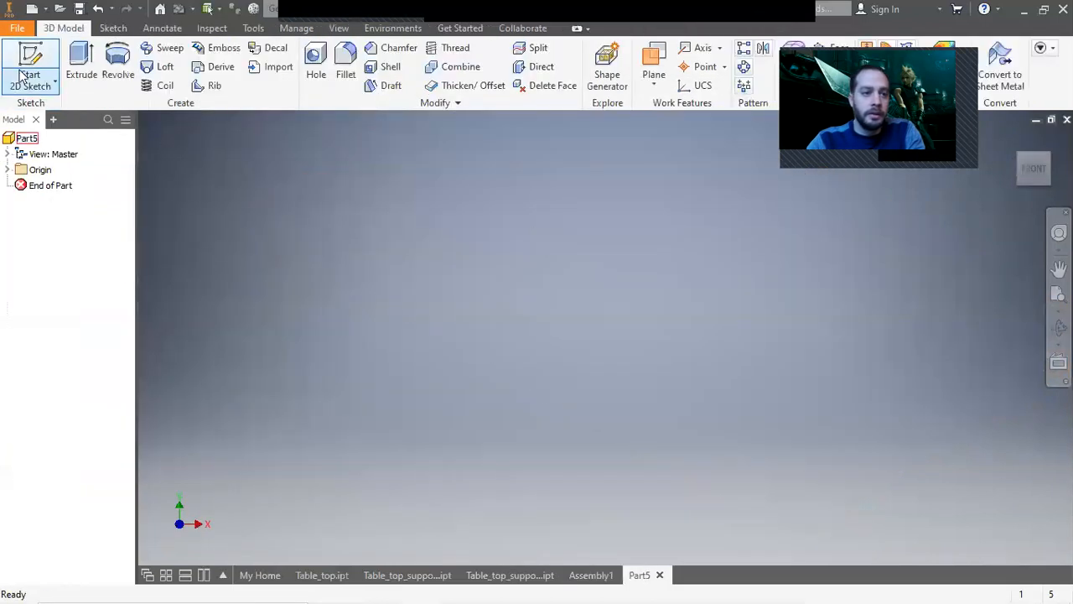
{"action": "left_click", "coordinate": [30, 65]}
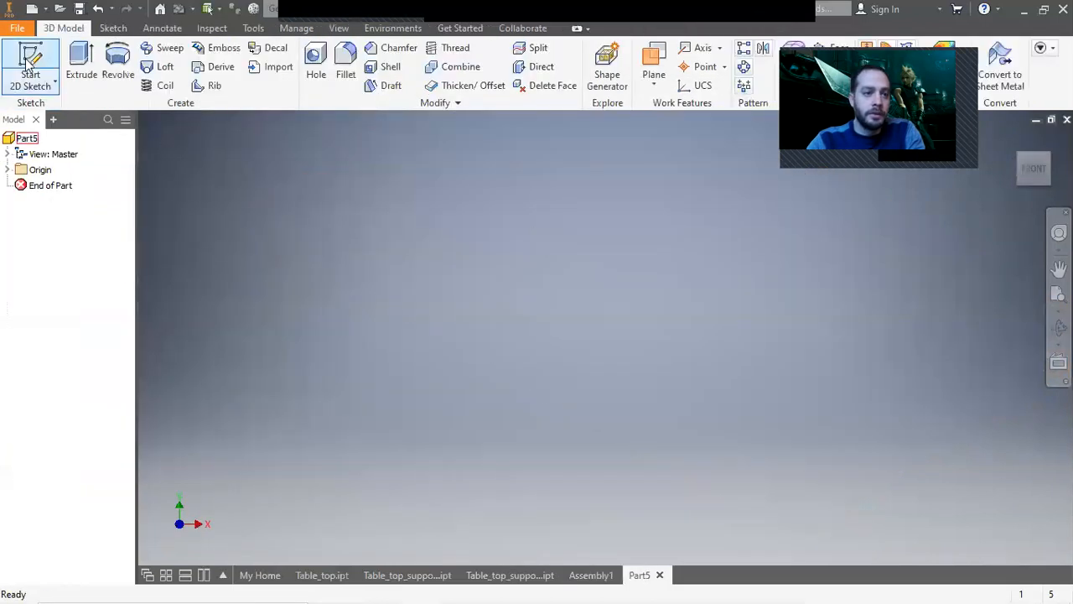
{"action": "left_click", "coordinate": [657, 322]}
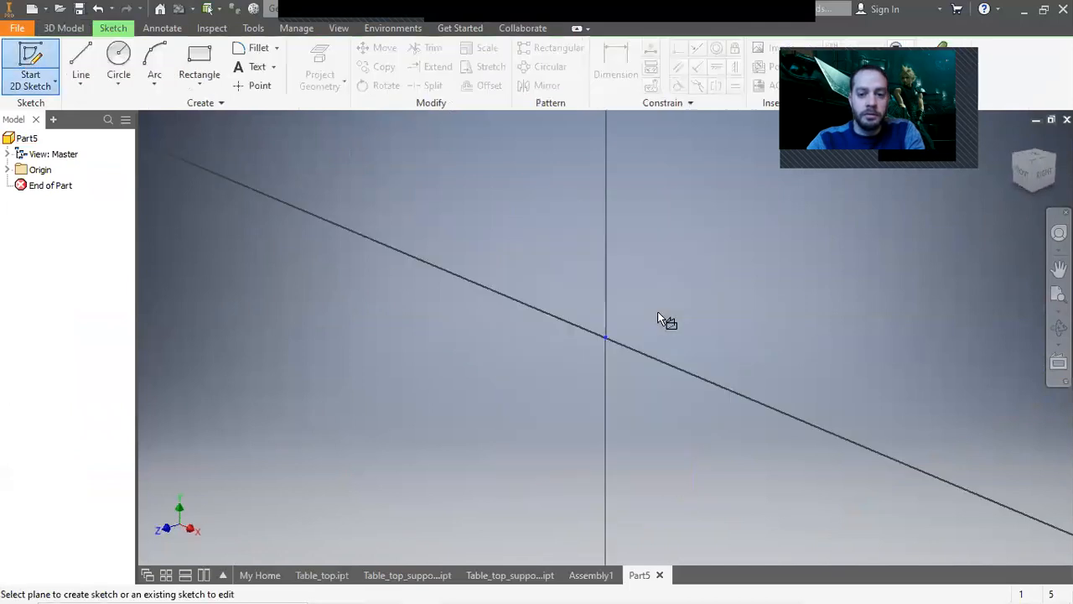
{"action": "left_click", "coordinate": [199, 65]}
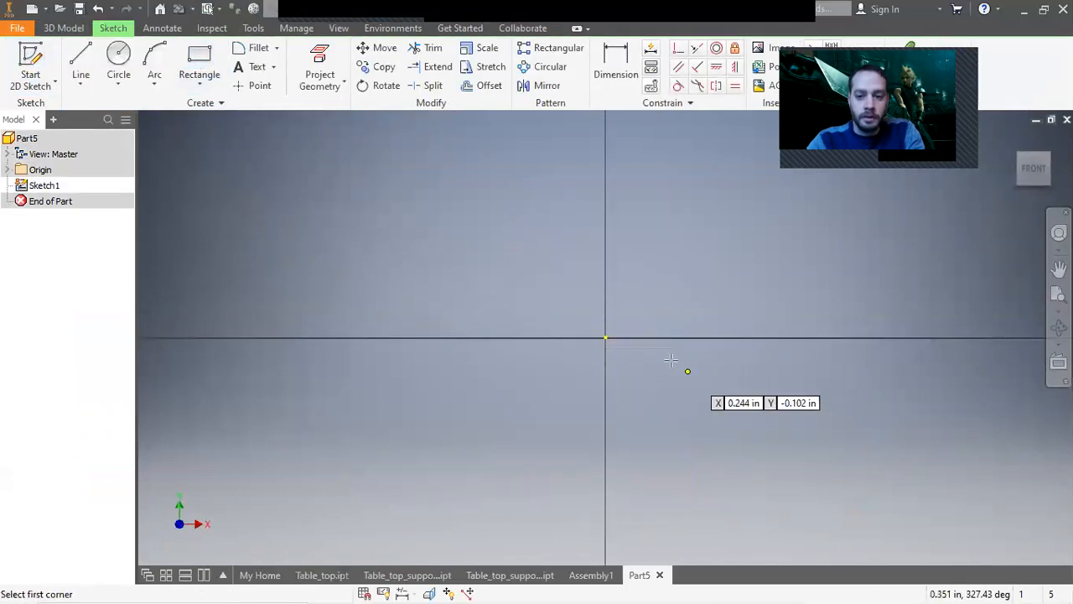
{"action": "left_click", "coordinate": [606, 338]}
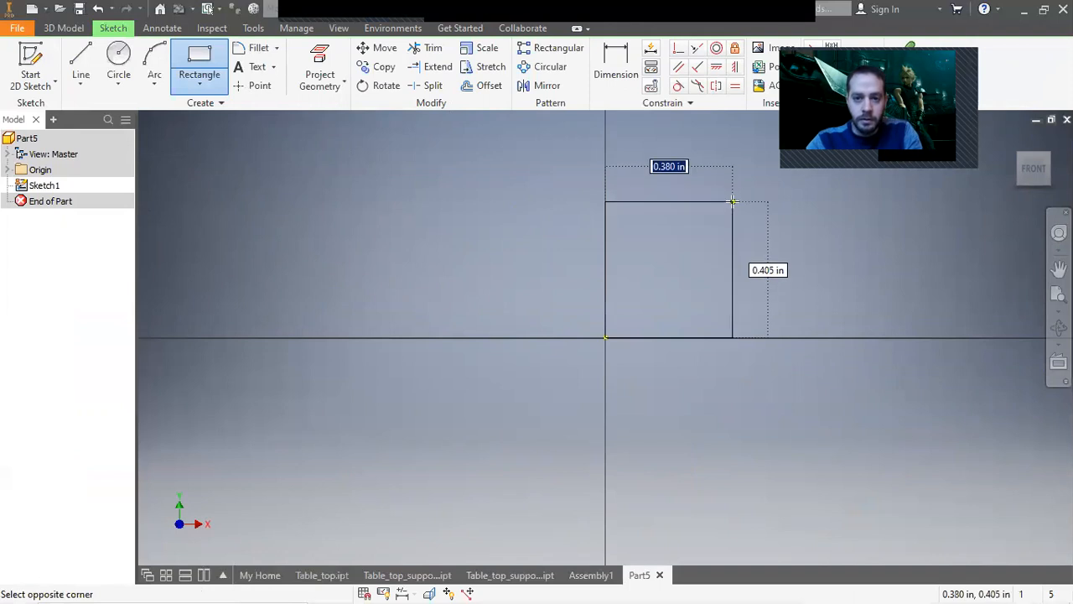
{"action": "key", "text": "BackSpace"}
{"action": "type", "text": "1.5"}
{"action": "key", "text": "Tab"}
{"action": "type", "text": "3.5"}
{"action": "key", "text": "Return"}
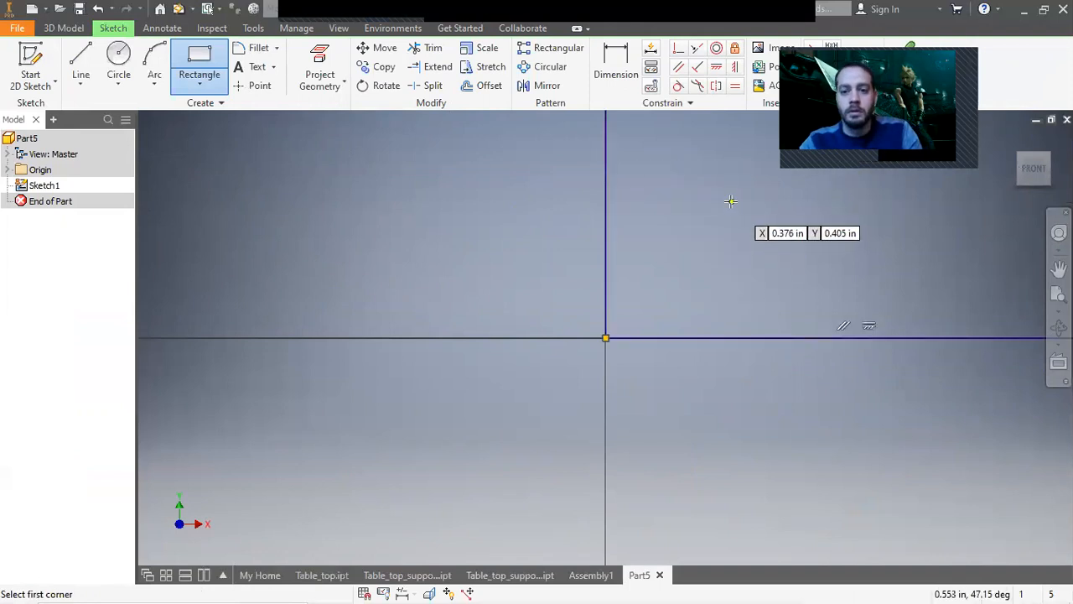
{"action": "right_click", "coordinate": [740, 196]}
{"action": "left_click", "coordinate": [787, 196]}
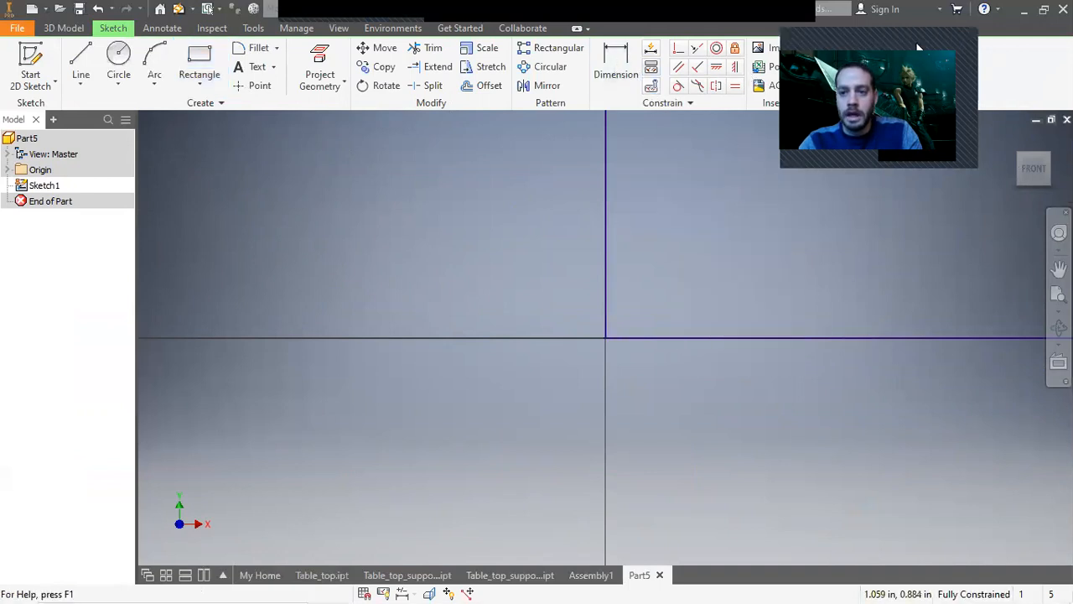
{"action": "left_click", "coordinate": [916, 44]}
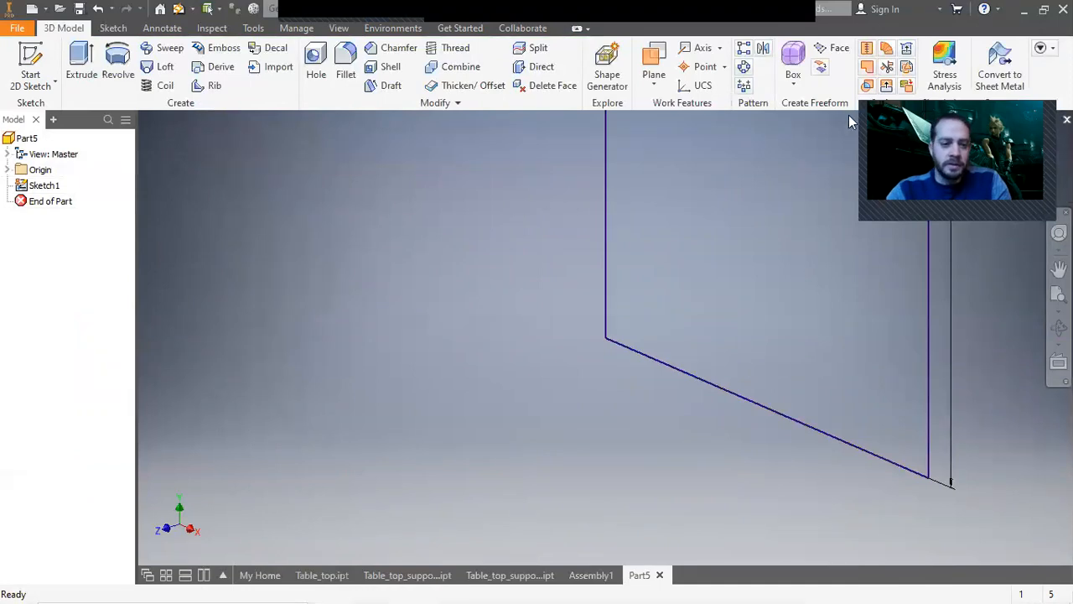
Extrude the rectangle 29 in to form the middle support board.
{"action": "left_click", "coordinate": [81, 65]}
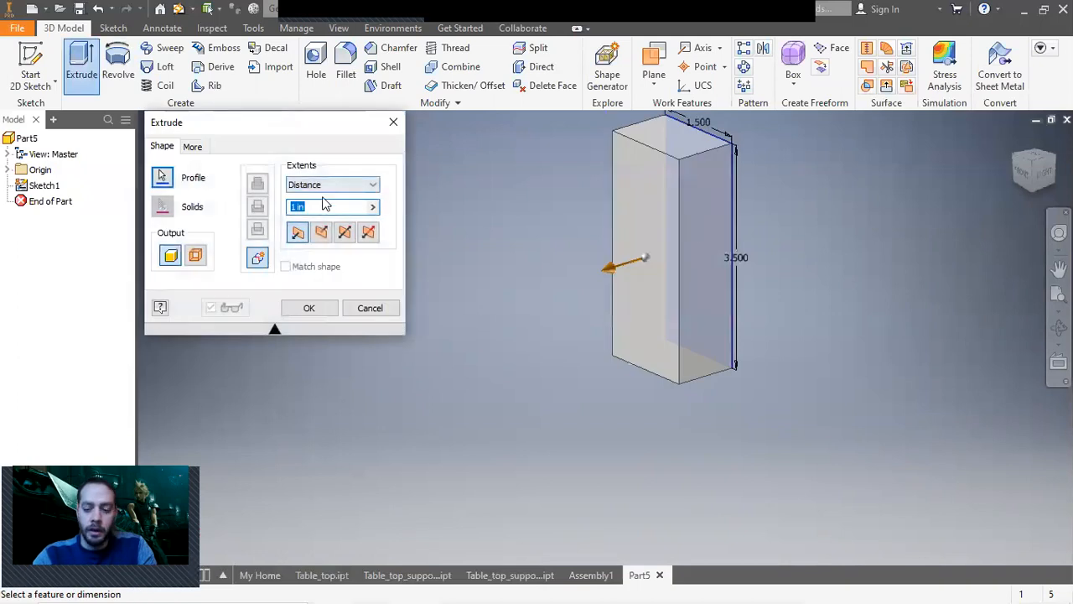
{"action": "type", "text": "29"}
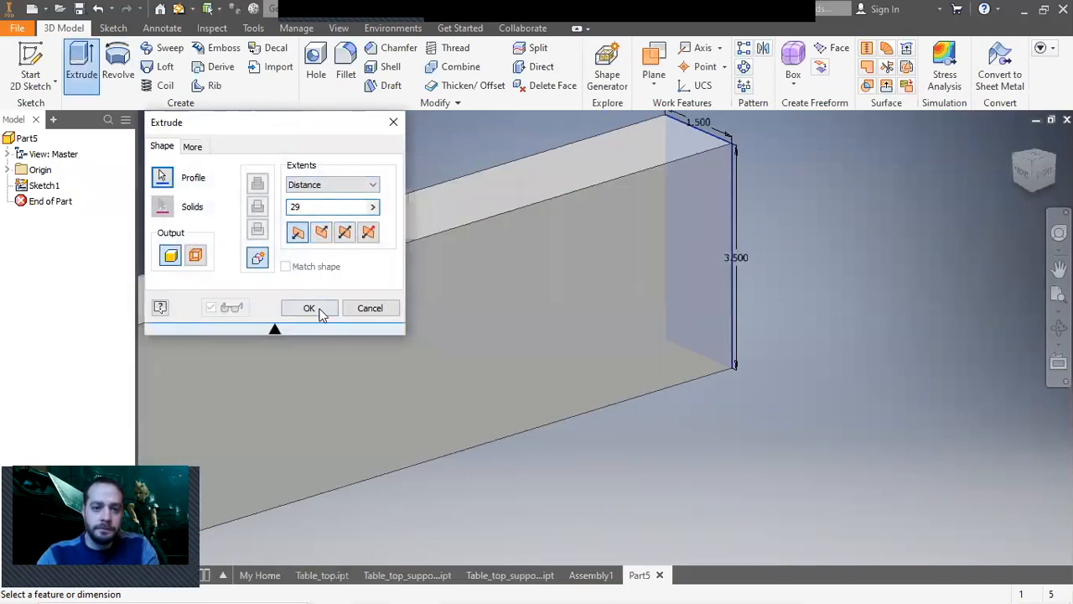
{"action": "left_click", "coordinate": [309, 308]}
{"action": "left_click", "coordinate": [352, 9]}
{"action": "scroll", "coordinate": [336, 193], "scroll_direction": "down", "scroll_amount": 11}
{"action": "left_click", "coordinate": [327, 307]}
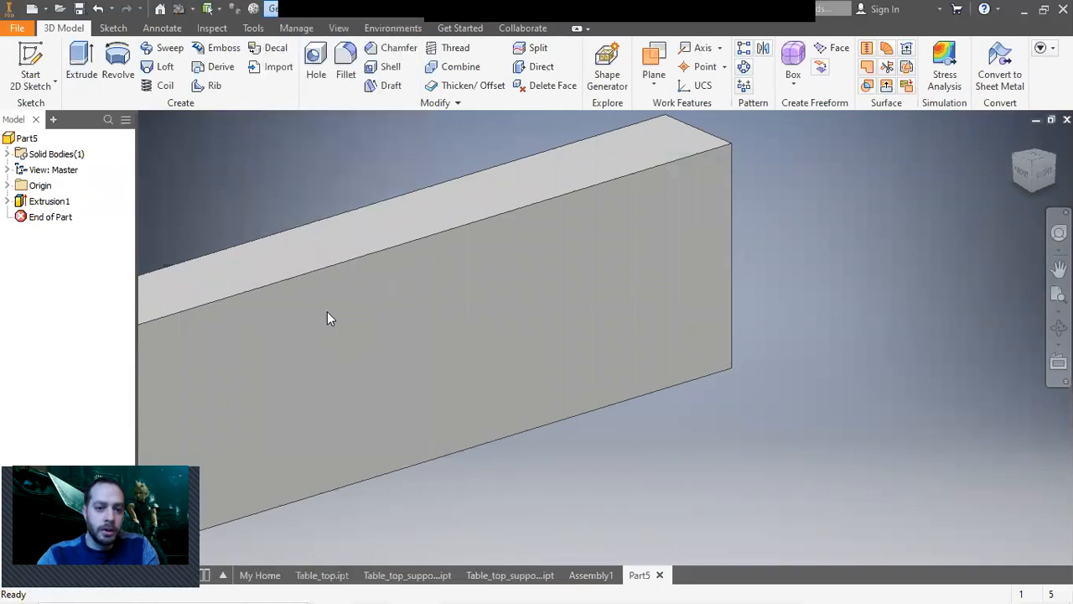
{"action": "scroll", "coordinate": [257, 184], "scroll_direction": "down", "scroll_amount": 4}
{"action": "middle_click_drag", "start_coordinate": [257, 184], "coordinate": [612, 233]}
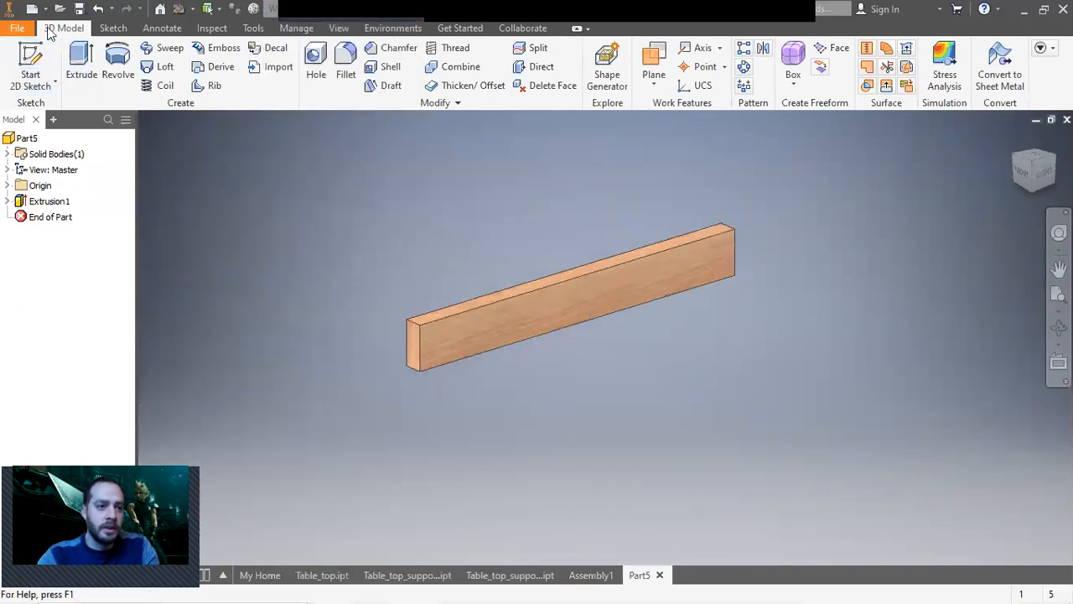
Save the new part as Table_top_support_middle in the project folder.
{"action": "left_click", "coordinate": [17, 27]}
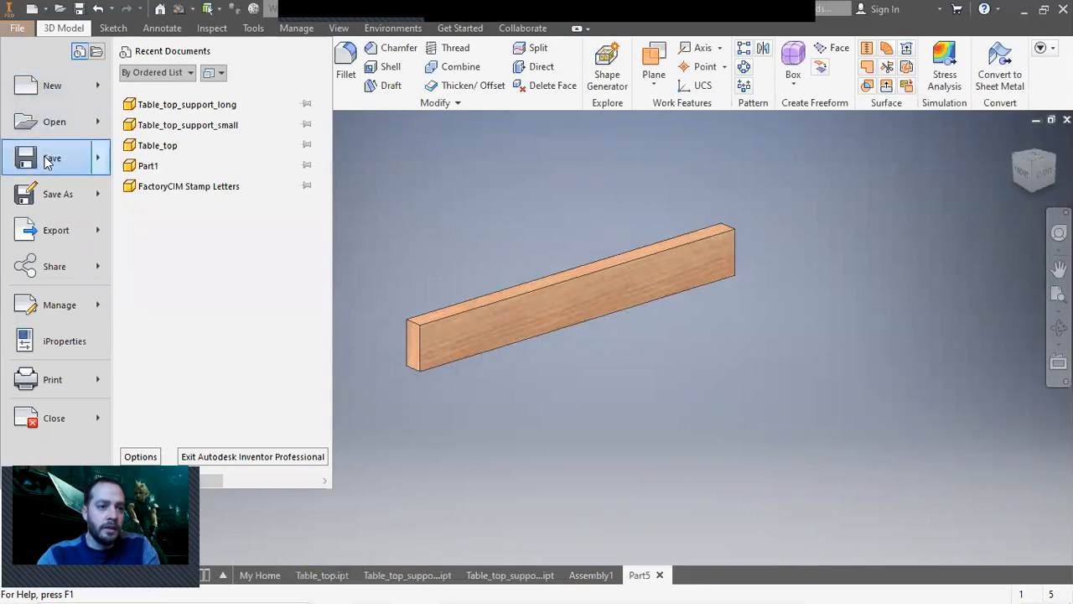
{"action": "left_click", "coordinate": [55, 194]}
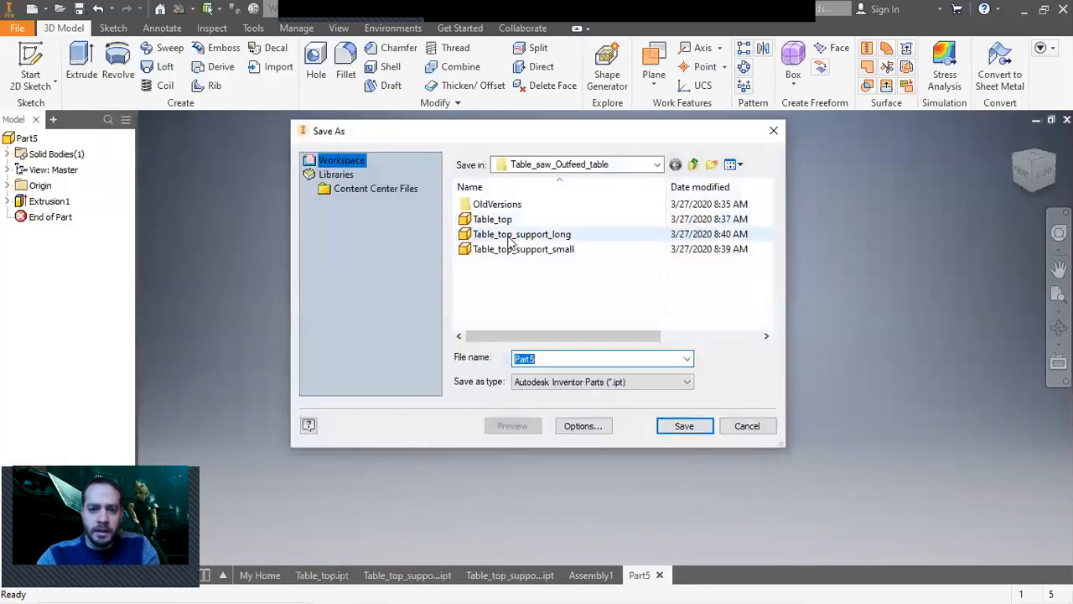
{"action": "left_click", "coordinate": [527, 235]}
{"action": "left_click", "coordinate": [620, 358]}
{"action": "left_click", "coordinate": [629, 359]}
{"action": "key", "text": "BackSpace"}
{"action": "key", "text": "BackSpace"}
{"action": "key", "text": "BackSpace"}
{"action": "key", "text": "BackSpace"}
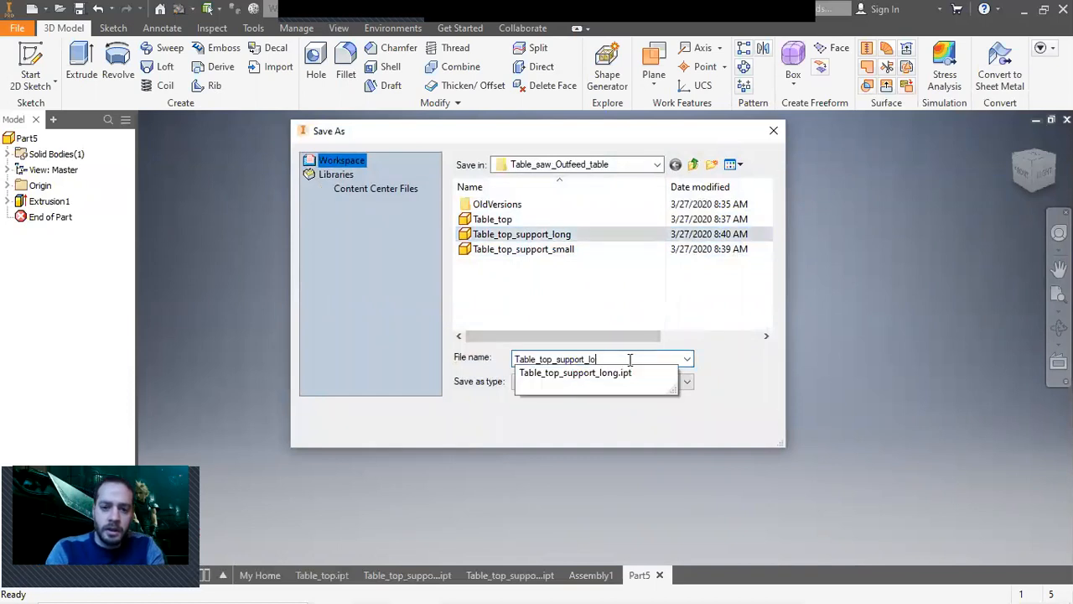
{"action": "type", "text": "middle"}
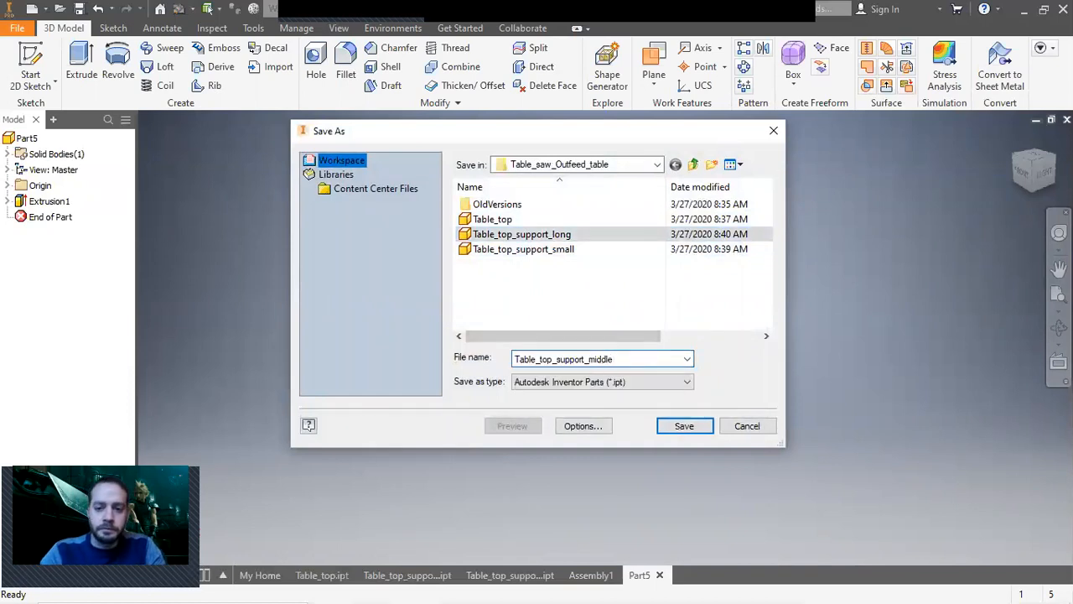
{"action": "left_click", "coordinate": [684, 426]}
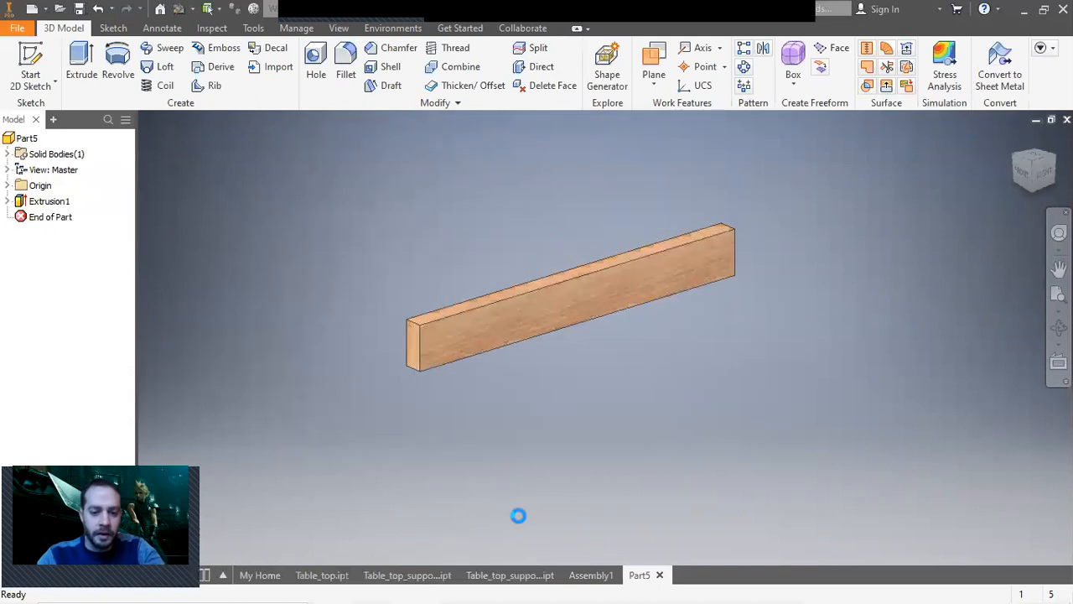
Place three instances of Table_top_support_middle into the assembly.
{"action": "left_click", "coordinate": [598, 570]}
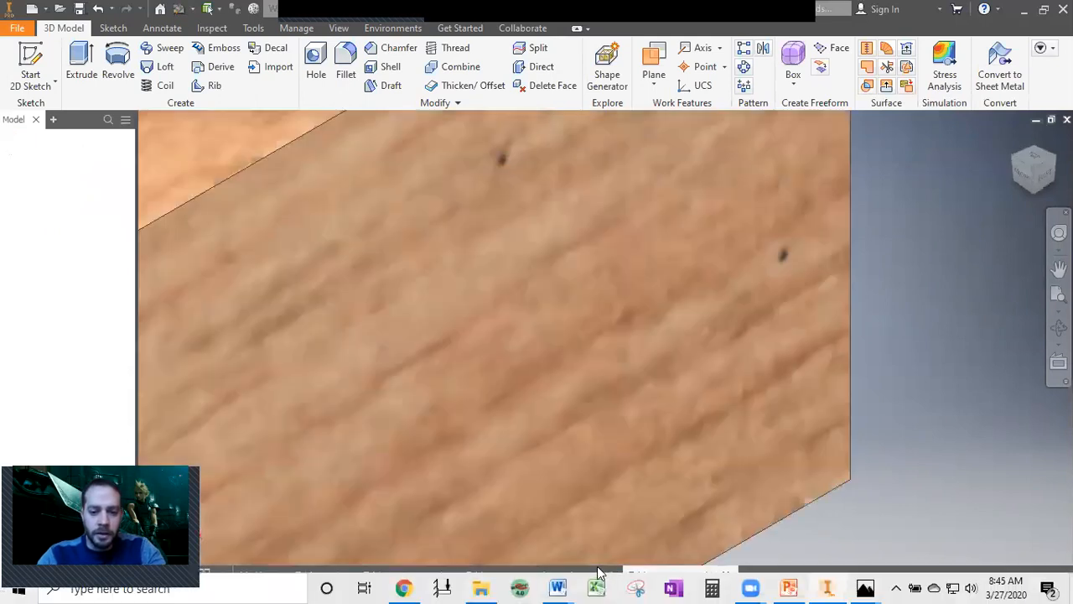
{"action": "scroll", "coordinate": [468, 431], "scroll_direction": "up", "scroll_amount": 5}
{"action": "left_click", "coordinate": [21, 63]}
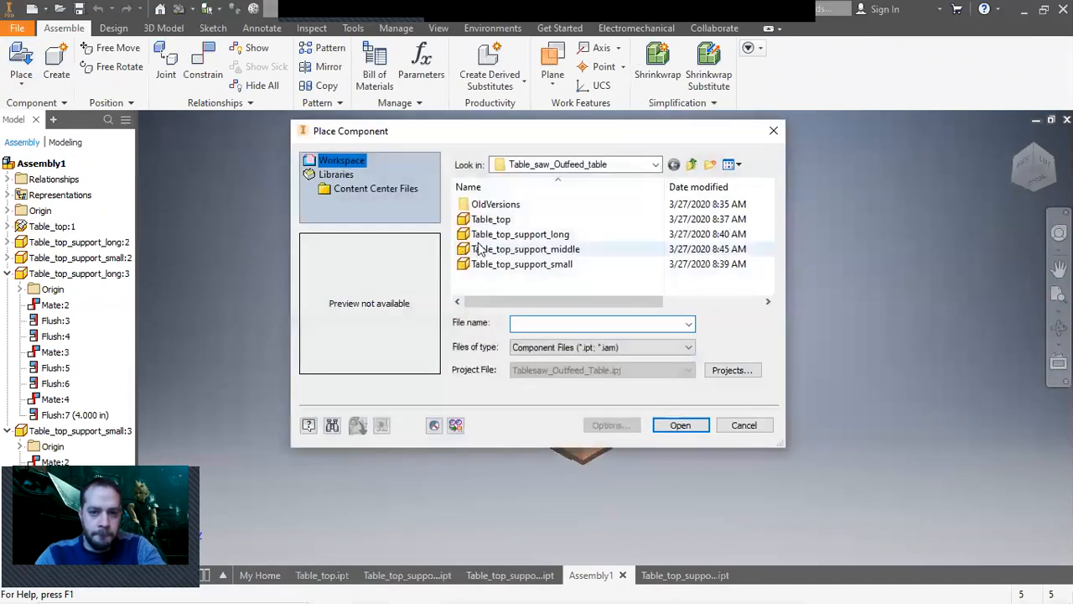
{"action": "double_click", "coordinate": [565, 250]}
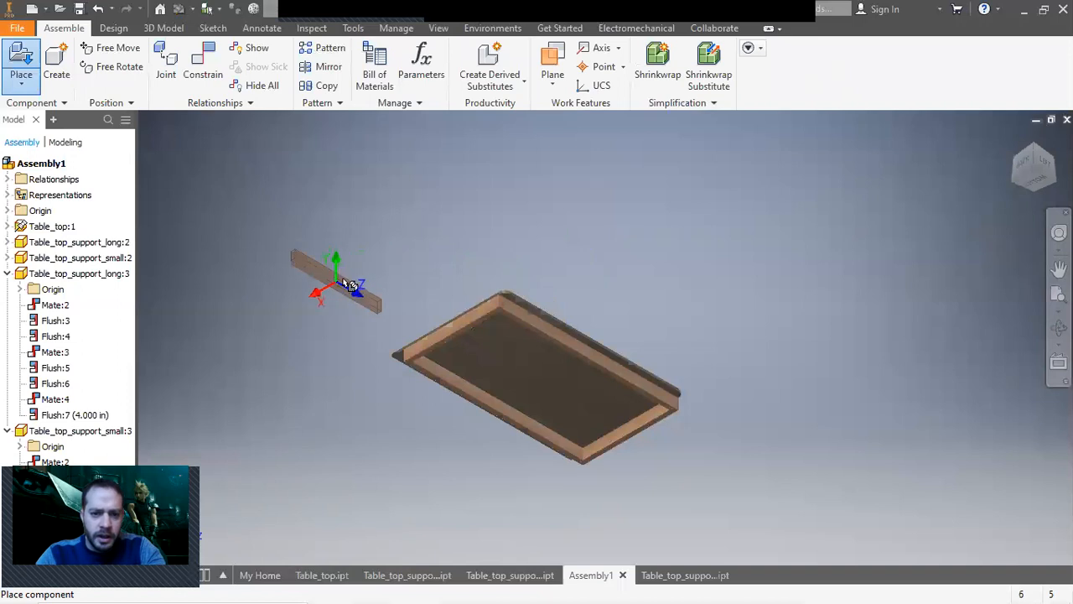
{"action": "left_click", "coordinate": [343, 288]}
{"action": "left_click", "coordinate": [416, 251]}
{"action": "left_click", "coordinate": [528, 217]}
{"action": "right_click", "coordinate": [641, 205]}
{"action": "left_click", "coordinate": [696, 204]}
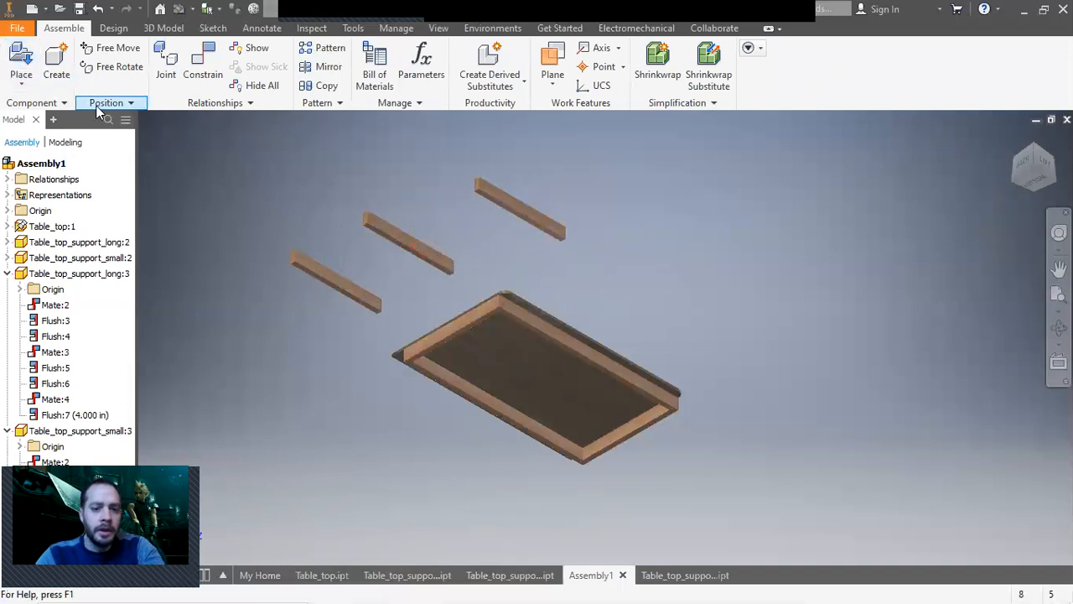
{"action": "scroll", "coordinate": [545, 436], "scroll_direction": "down", "scroll_amount": 5}
{"action": "scroll", "coordinate": [871, 462], "scroll_direction": "up", "scroll_amount": 6}
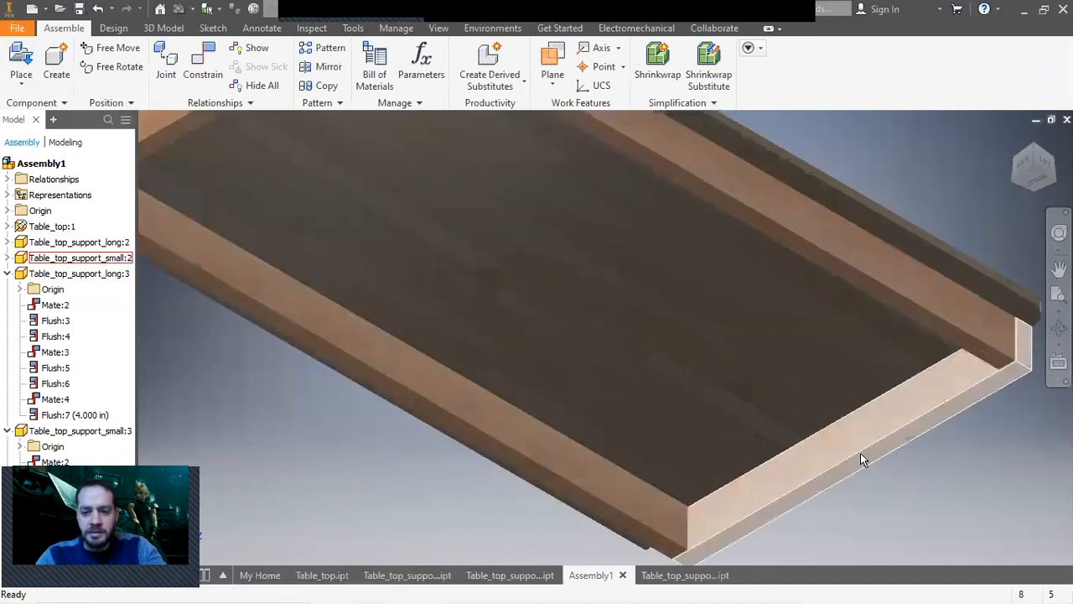
{"action": "scroll", "coordinate": [495, 360], "scroll_direction": "down", "scroll_amount": 2}
{"action": "middle_click_drag", "start_coordinate": [496, 360], "coordinate": [513, 384]}
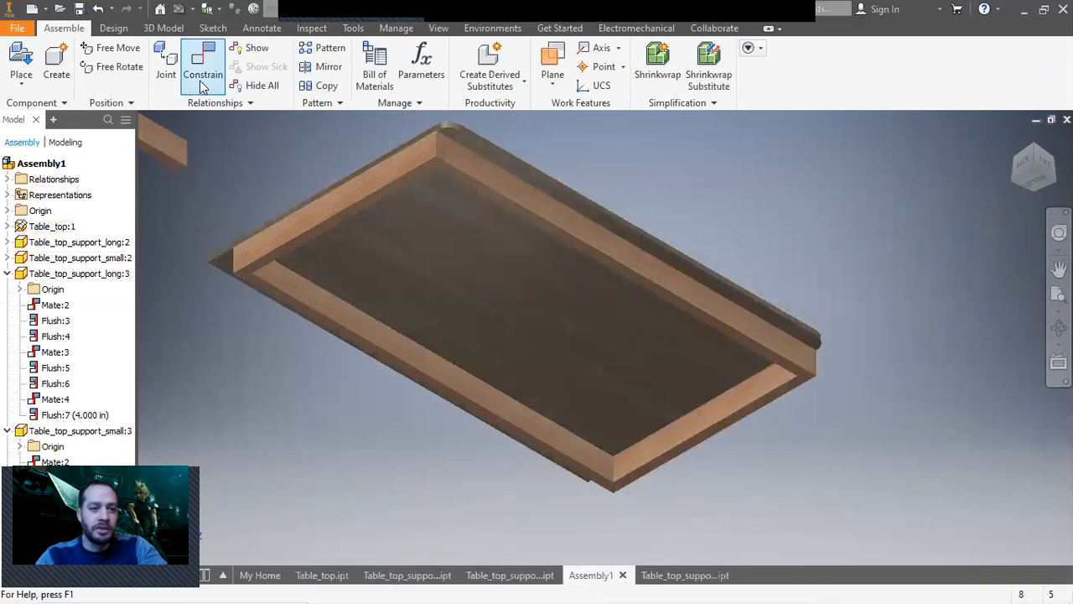
Mate a face of the first middle support against the underside of the tabletop with the Constrain tool.
{"action": "middle_click_drag", "start_coordinate": [225, 165], "coordinate": [355, 229]}
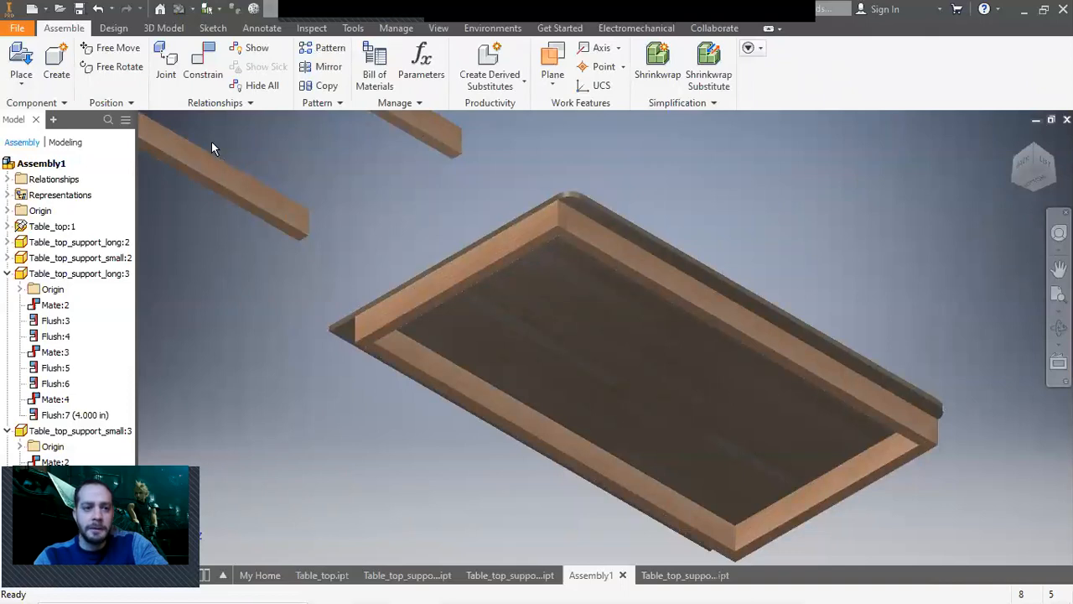
{"action": "left_click", "coordinate": [206, 77]}
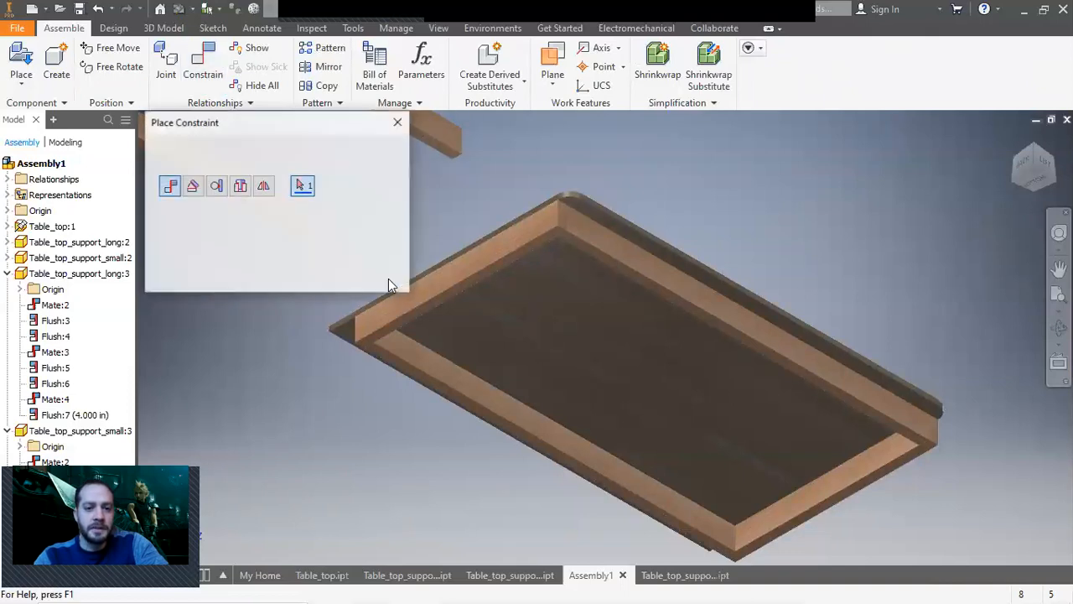
{"action": "middle_click_drag", "start_coordinate": [585, 251], "coordinate": [760, 322]}
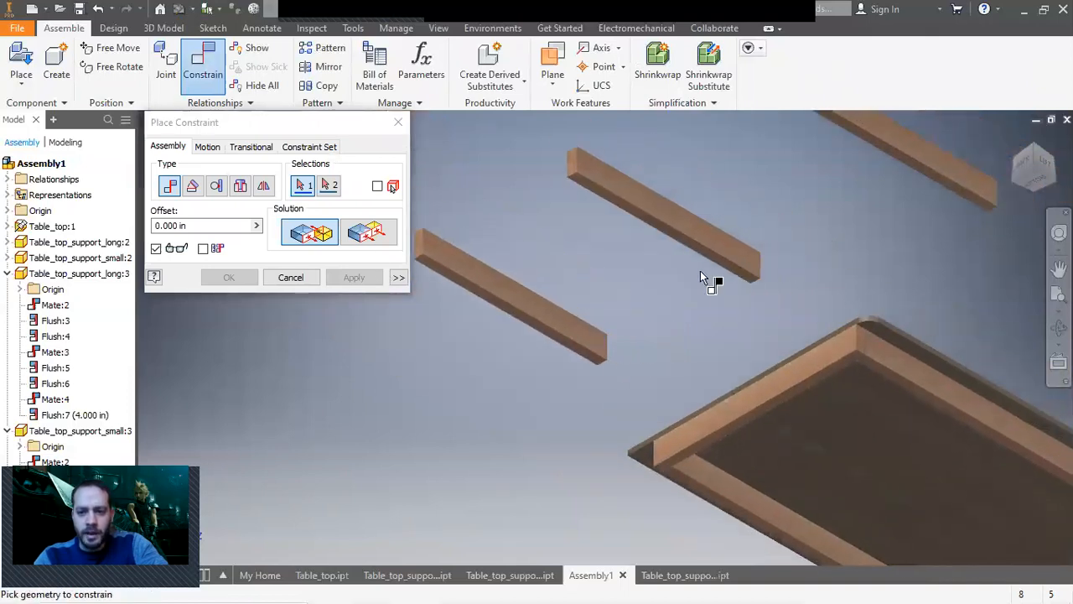
{"action": "left_click", "coordinate": [709, 258]}
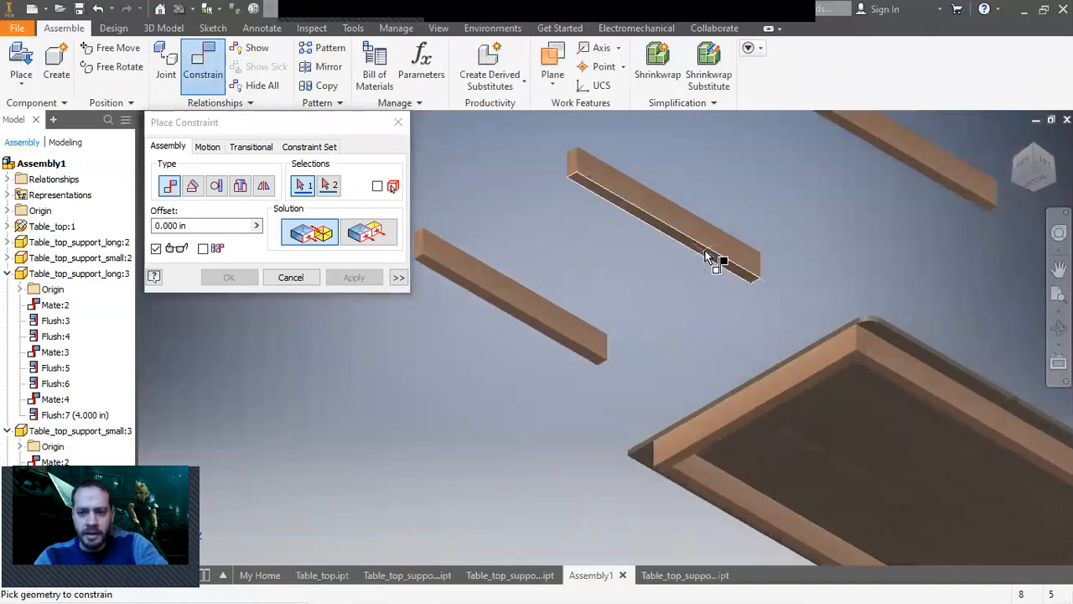
{"action": "left_click", "coordinate": [882, 470]}
{"action": "middle_click_drag", "start_coordinate": [906, 482], "coordinate": [682, 311]}
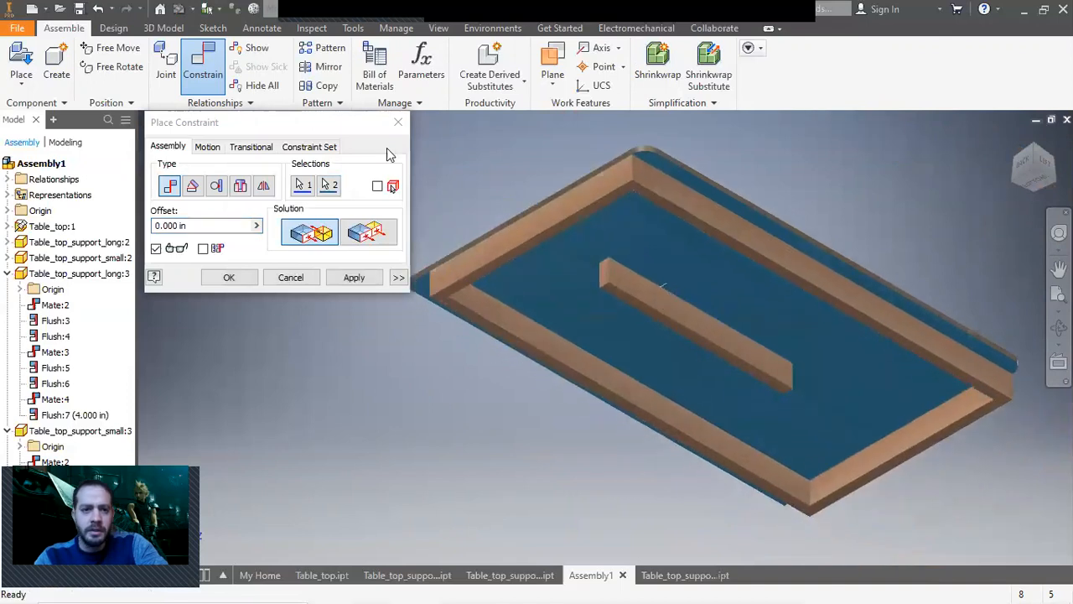
{"action": "left_click", "coordinate": [353, 278]}
Mate the end face of the first middle support against the inside face of the end frame board.
{"action": "scroll", "coordinate": [601, 277], "scroll_direction": "down", "scroll_amount": 5}
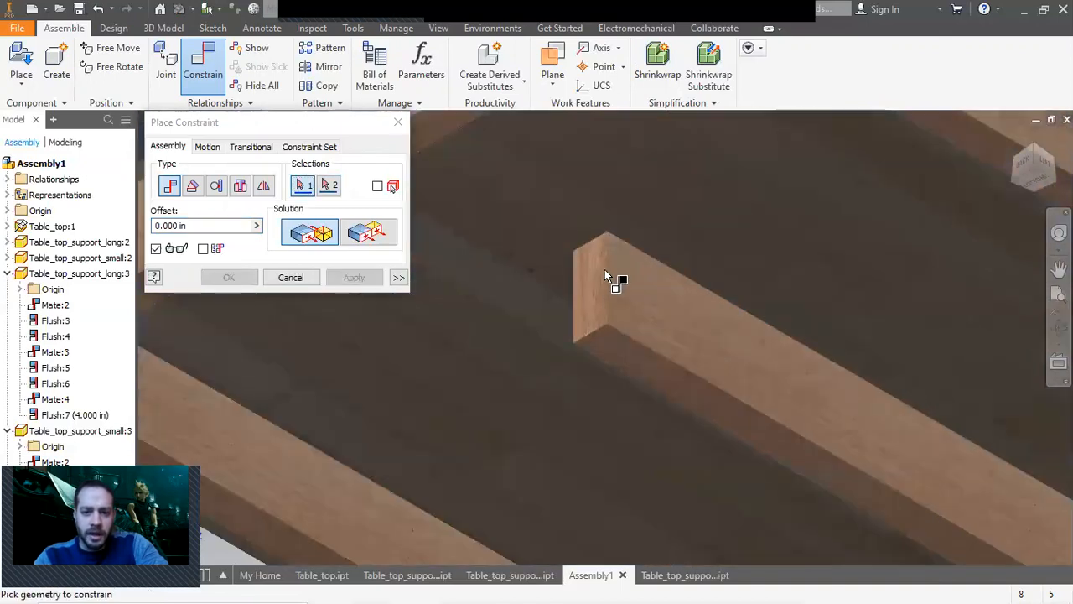
{"action": "left_click", "coordinate": [598, 277]}
{"action": "scroll", "coordinate": [601, 302], "scroll_direction": "up", "scroll_amount": 5}
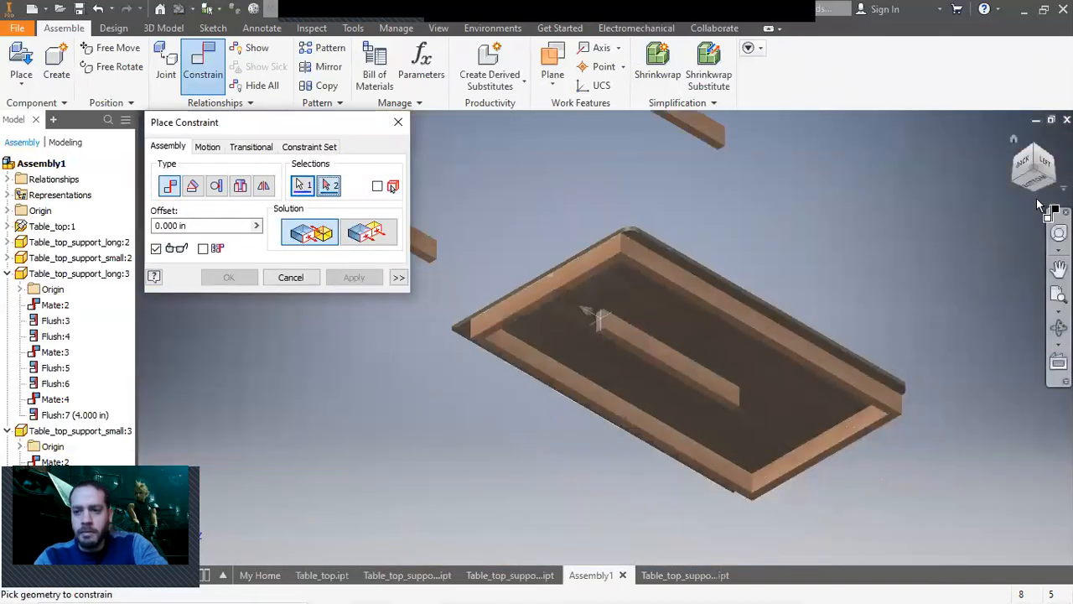
{"action": "left_click", "coordinate": [1041, 193]}
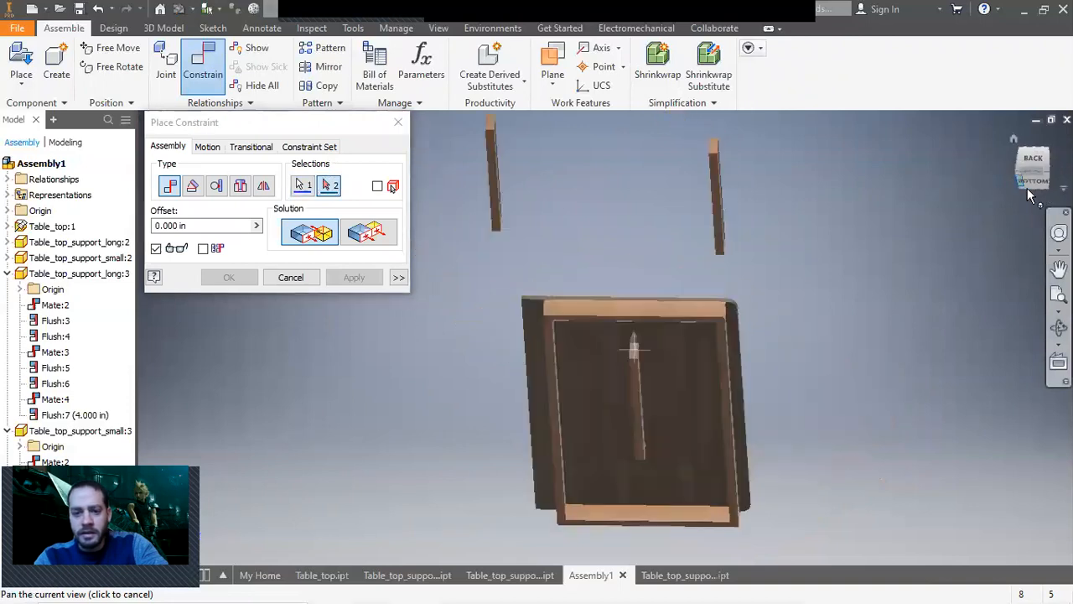
{"action": "scroll", "coordinate": [580, 444], "scroll_direction": "down", "scroll_amount": 4}
{"action": "left_click", "coordinate": [579, 445]}
{"action": "scroll", "coordinate": [578, 445], "scroll_direction": "up", "scroll_amount": 3}
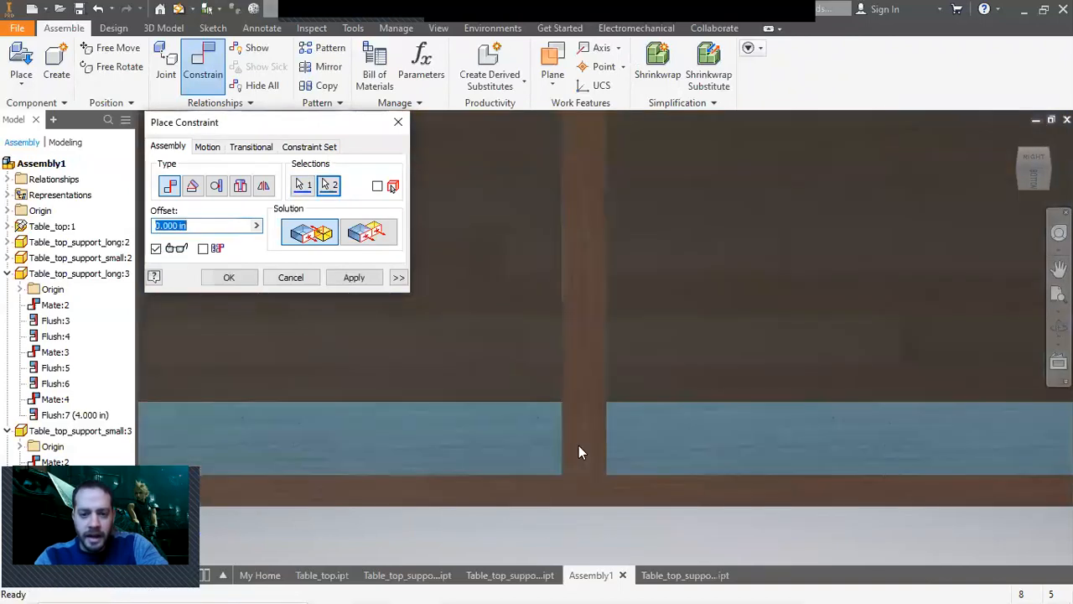
{"action": "left_click", "coordinate": [354, 277]}
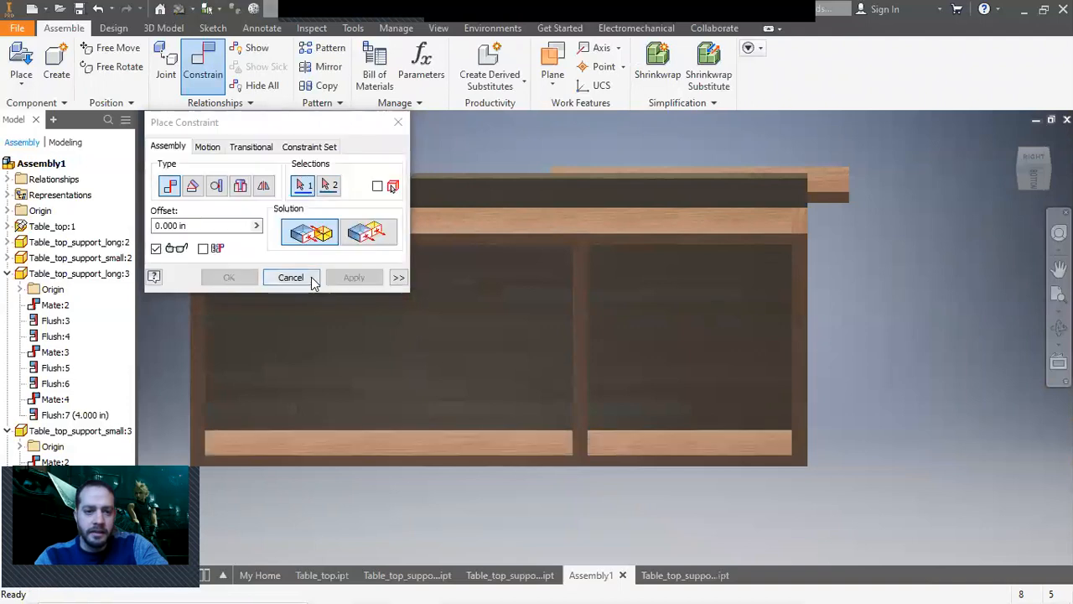
{"action": "left_click", "coordinate": [291, 276]}
Mate a face of the second middle support against the underside of the tabletop.
{"action": "left_click_drag", "start_coordinate": [577, 352], "coordinate": [641, 359]}
{"action": "scroll", "coordinate": [933, 347], "scroll_direction": "up", "scroll_amount": 4}
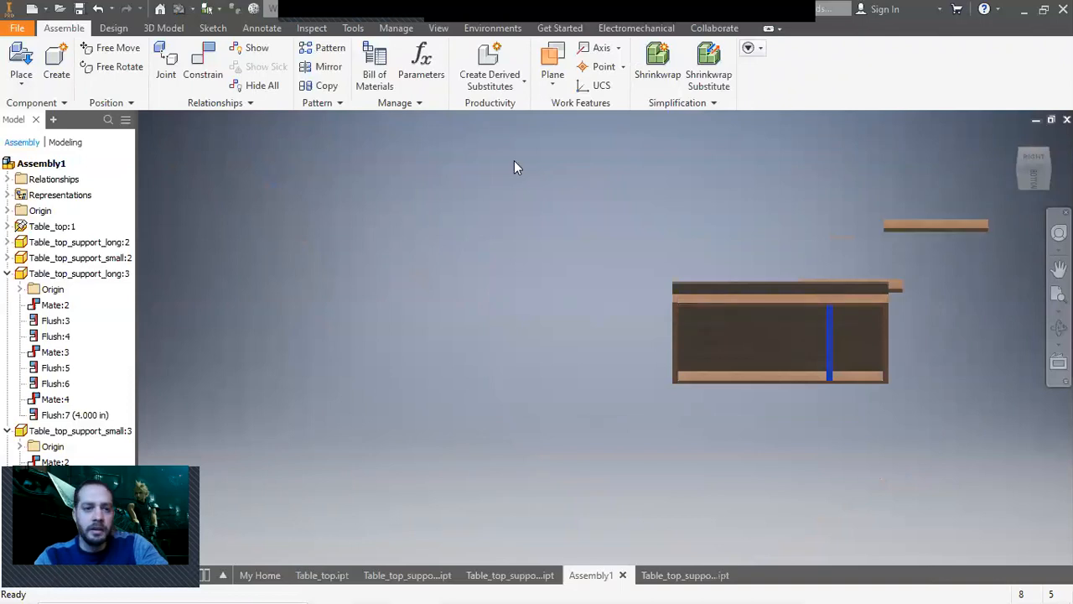
{"action": "left_click", "coordinate": [203, 63]}
{"action": "scroll", "coordinate": [982, 254], "scroll_direction": "down", "scroll_amount": 5}
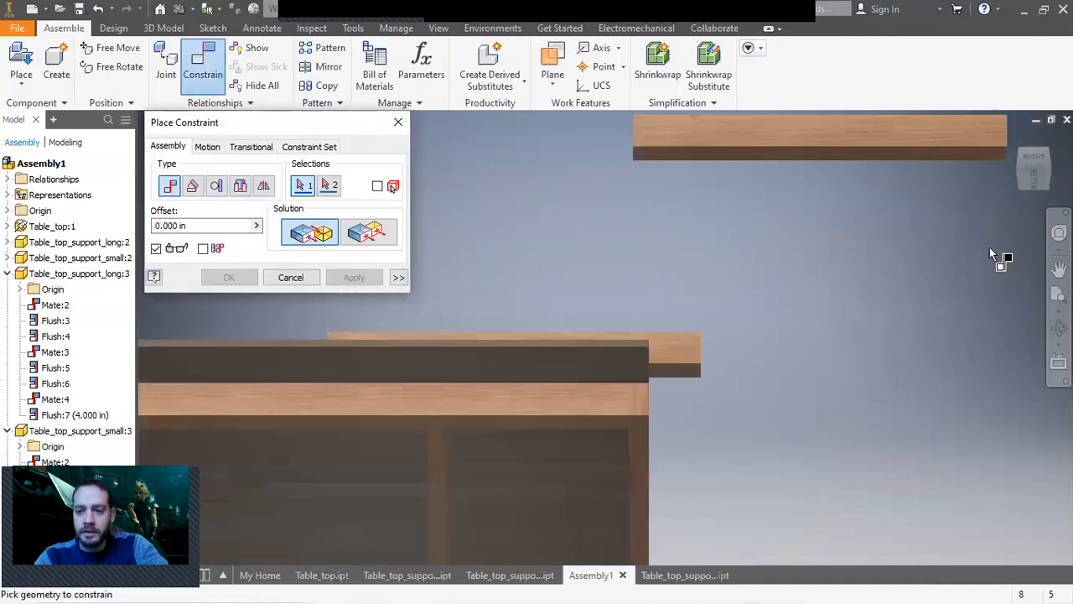
{"action": "left_click", "coordinate": [922, 159]}
{"action": "left_click", "coordinate": [455, 522]}
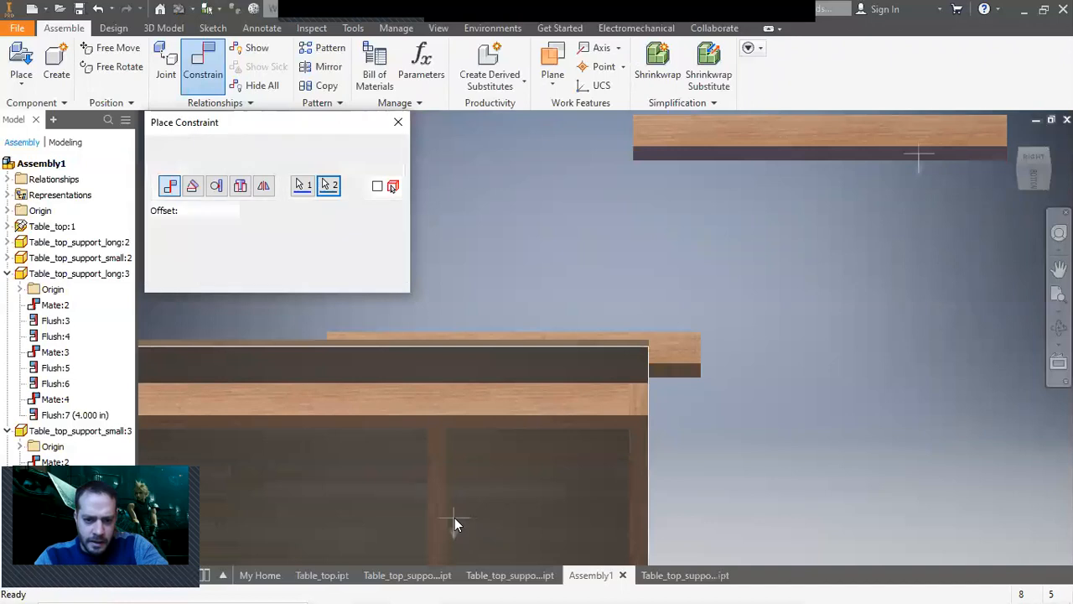
{"action": "scroll", "coordinate": [545, 501], "scroll_direction": "up", "scroll_amount": 3}
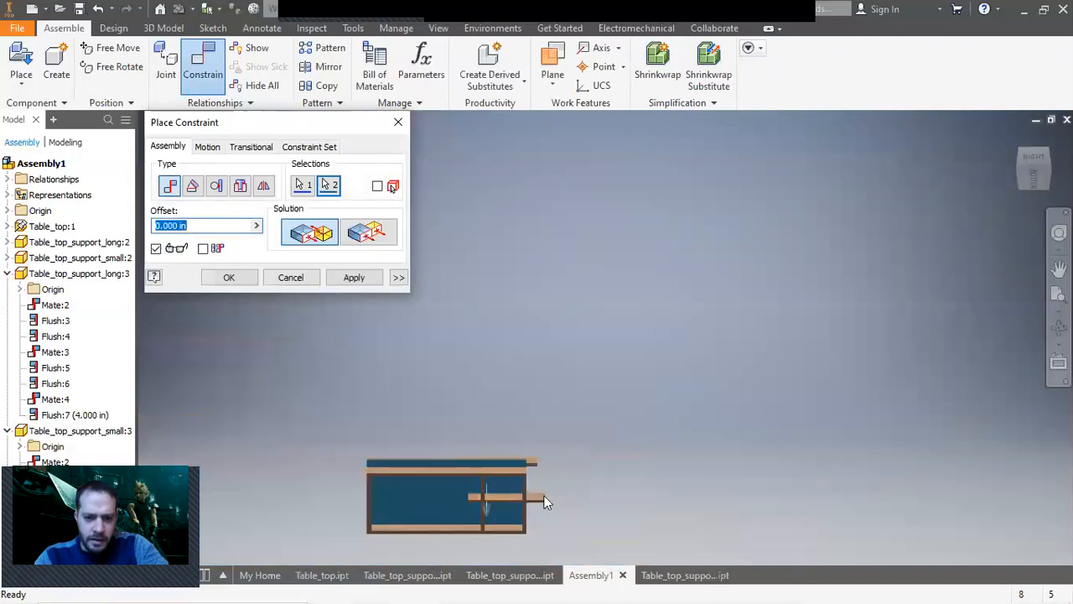
{"action": "left_click", "coordinate": [1048, 174]}
{"action": "scroll", "coordinate": [706, 452], "scroll_direction": "down", "scroll_amount": 5}
{"action": "scroll", "coordinate": [706, 451], "scroll_direction": "down", "scroll_amount": 1}
{"action": "middle_click_drag", "start_coordinate": [707, 451], "coordinate": [889, 477]}
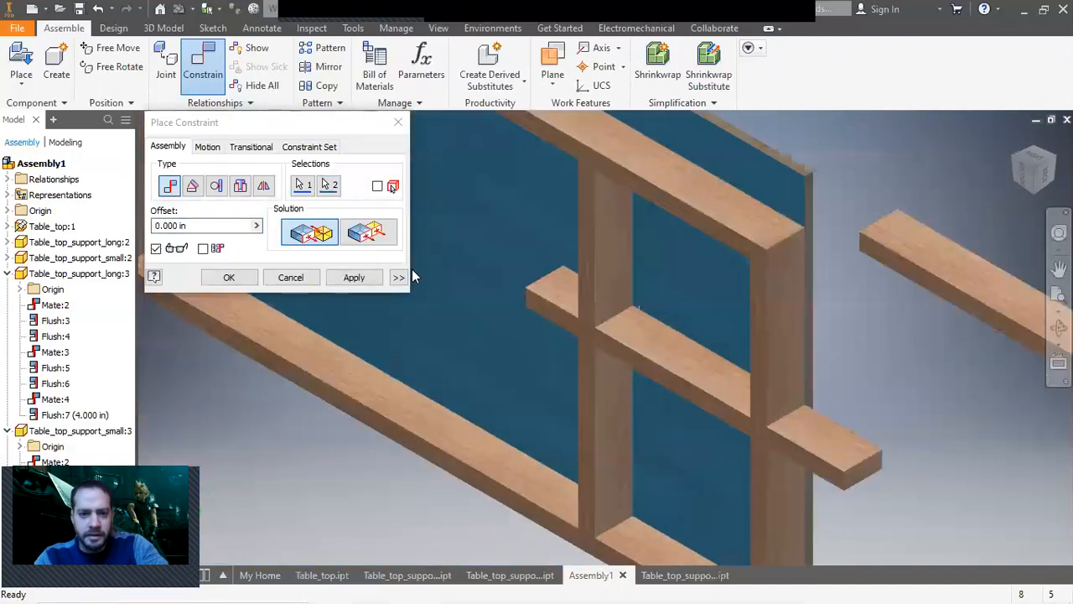
{"action": "left_click", "coordinate": [354, 277]}
Constrain the second middle support's end face to the inside face of the end frame board.
{"action": "left_click", "coordinate": [369, 234]}
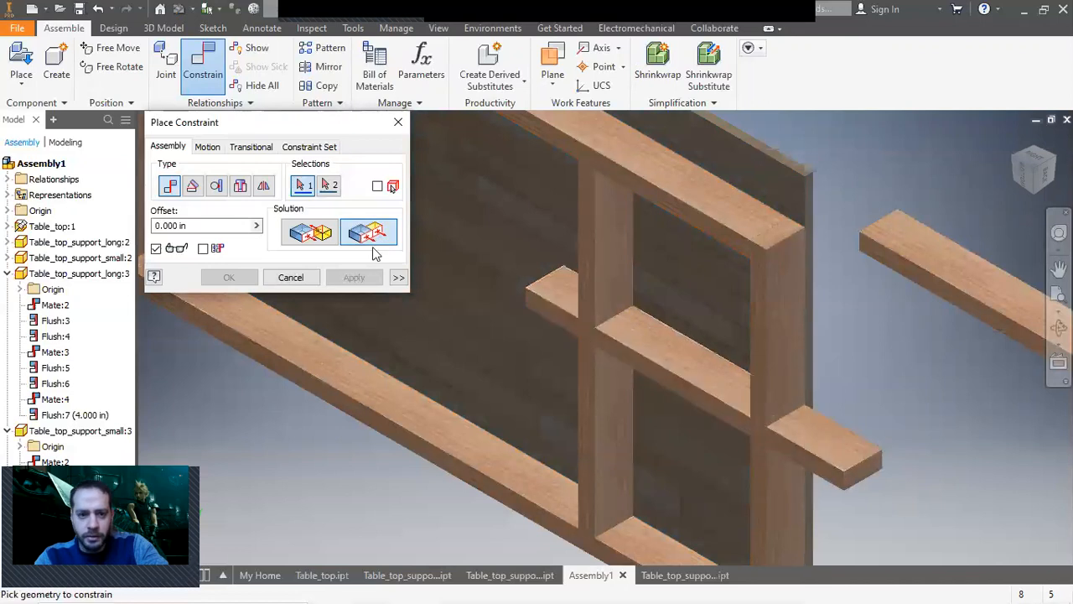
{"action": "left_click", "coordinate": [865, 472]}
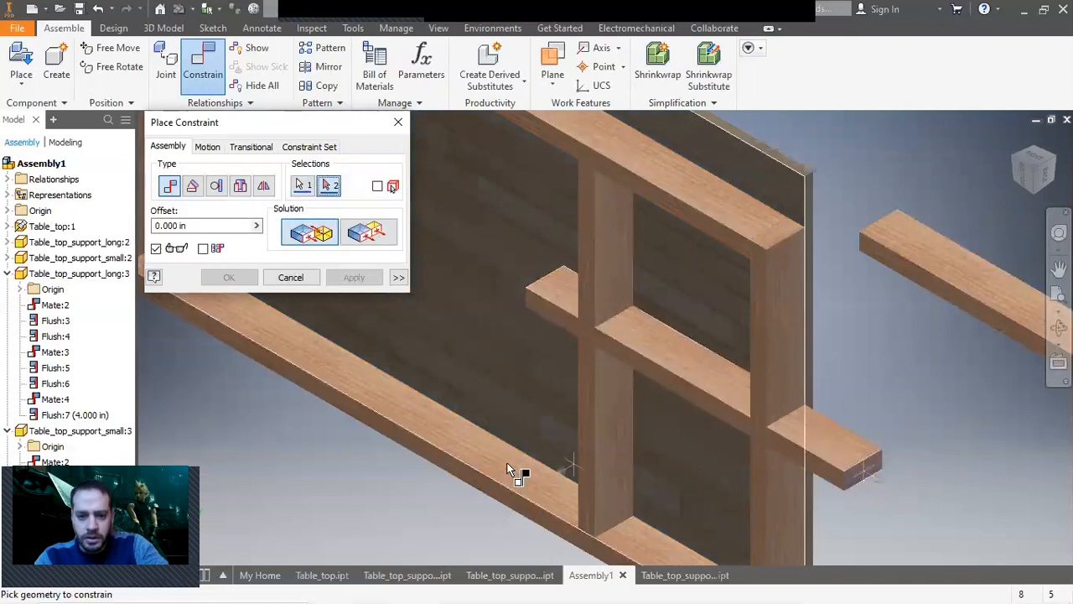
{"action": "left_click", "coordinate": [363, 379]}
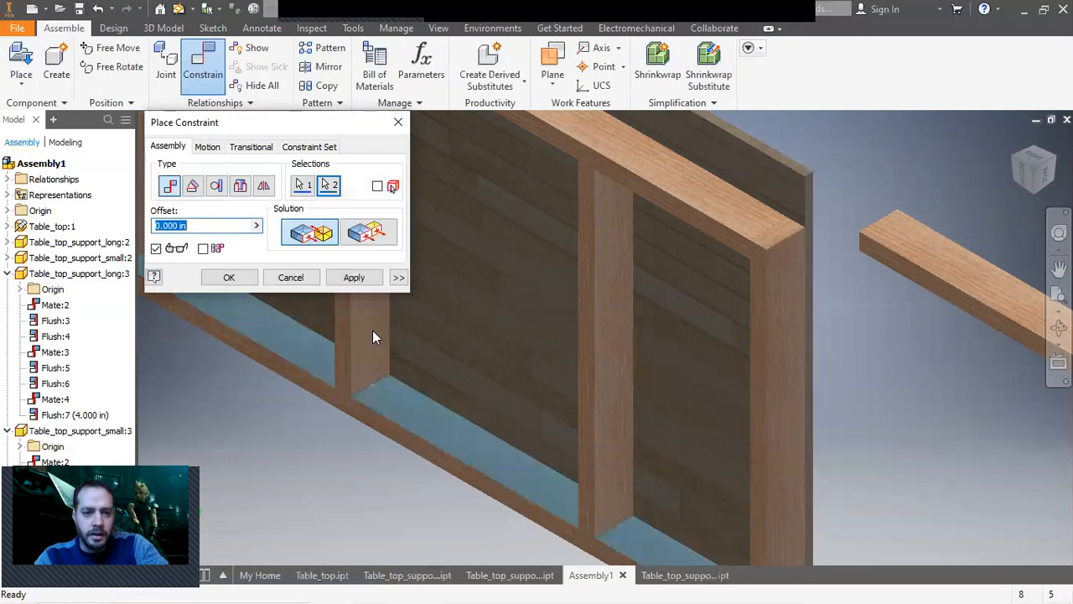
{"action": "left_click", "coordinate": [350, 277]}
Mate a face of the third middle support against the underside of the tabletop.
{"action": "left_click", "coordinate": [954, 300]}
{"action": "left_click", "coordinate": [491, 318]}
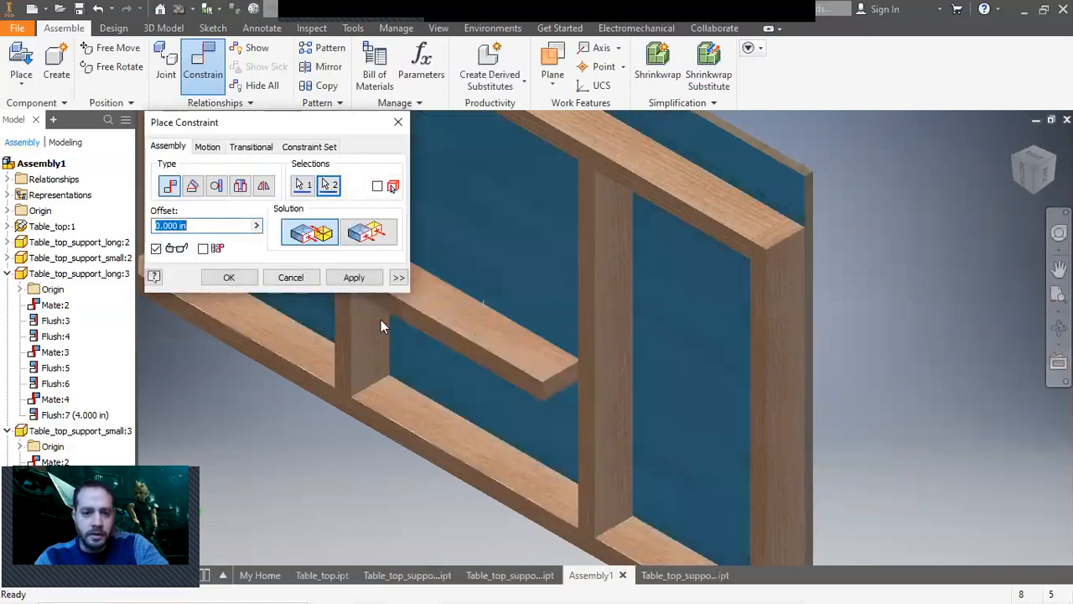
{"action": "left_click", "coordinate": [350, 277]}
Mate the third middle support's end face against the inside face of the end frame board.
{"action": "left_click", "coordinate": [567, 391]}
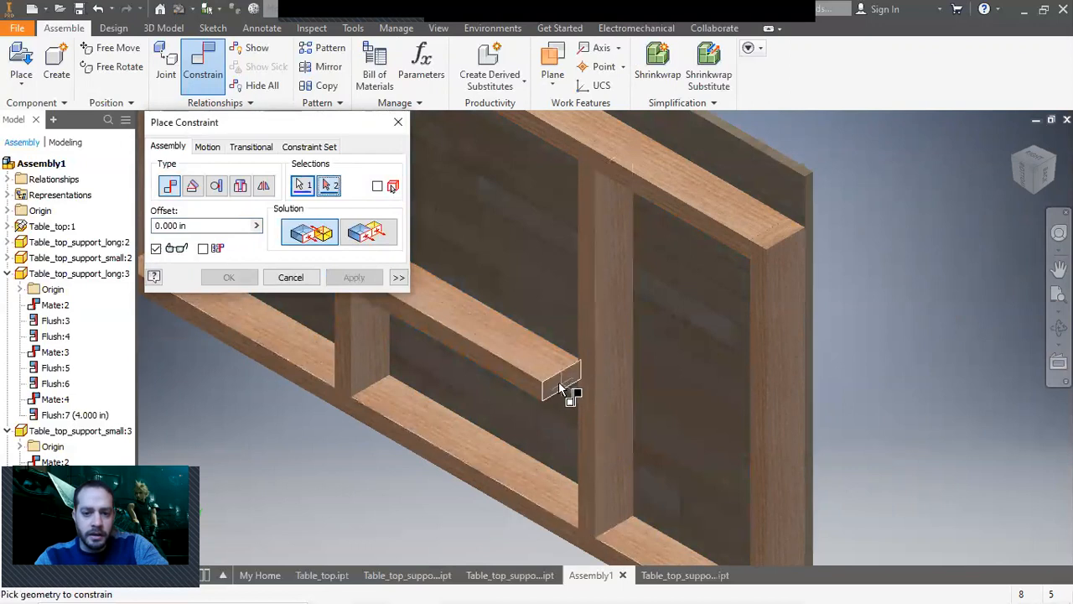
{"action": "left_click", "coordinate": [218, 303]}
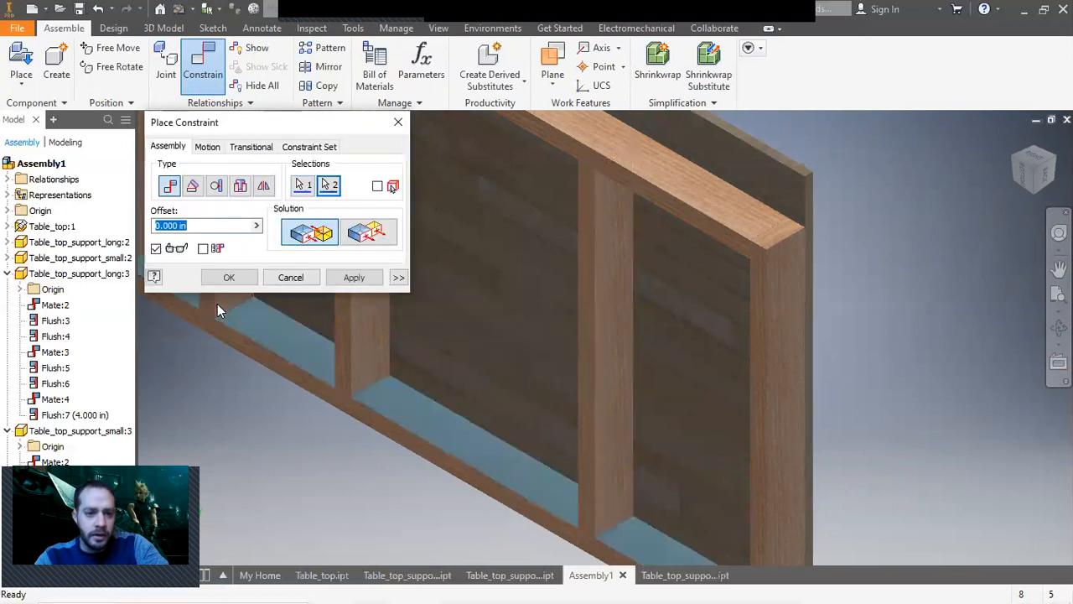
{"action": "left_click", "coordinate": [352, 278]}
{"action": "left_click", "coordinate": [290, 278]}
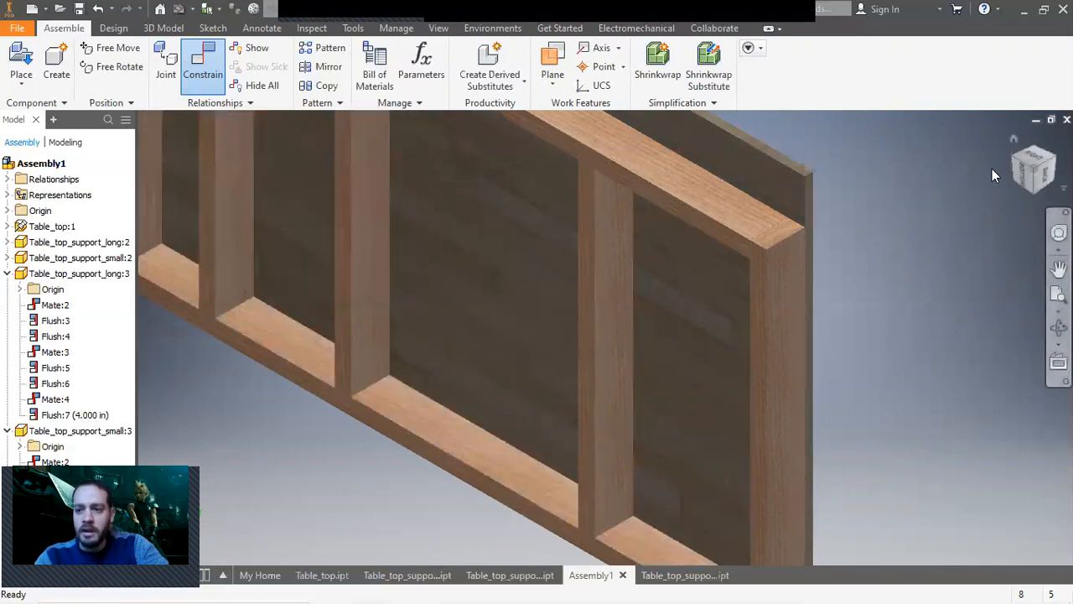
Drag the middle supports sideways to space them evenly across the underside of the tabletop.
{"action": "left_click", "coordinate": [1022, 177]}
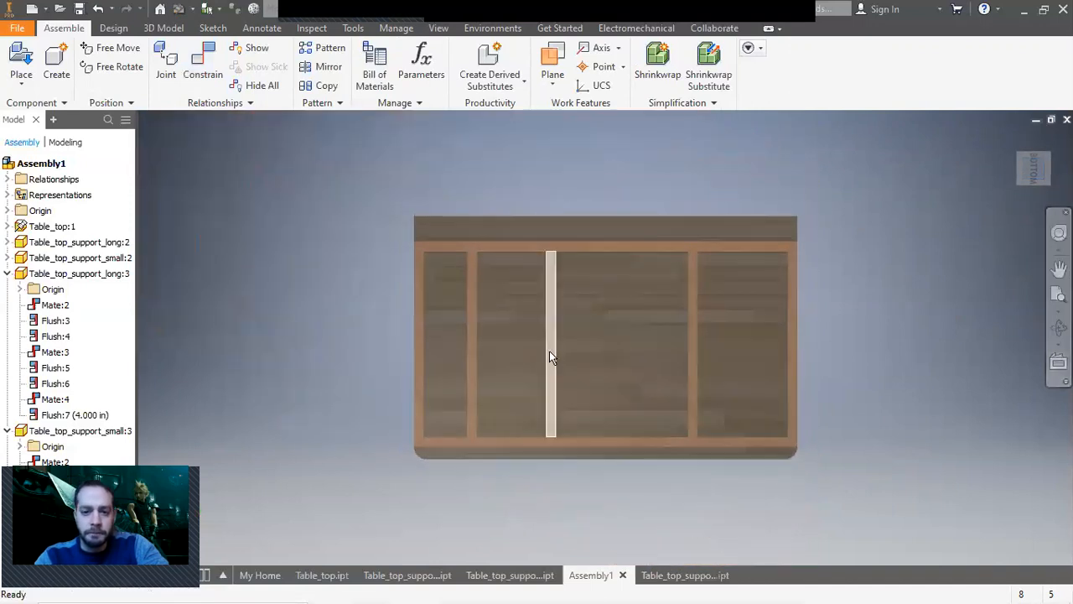
{"action": "left_click_drag", "start_coordinate": [599, 347], "coordinate": [595, 348]}
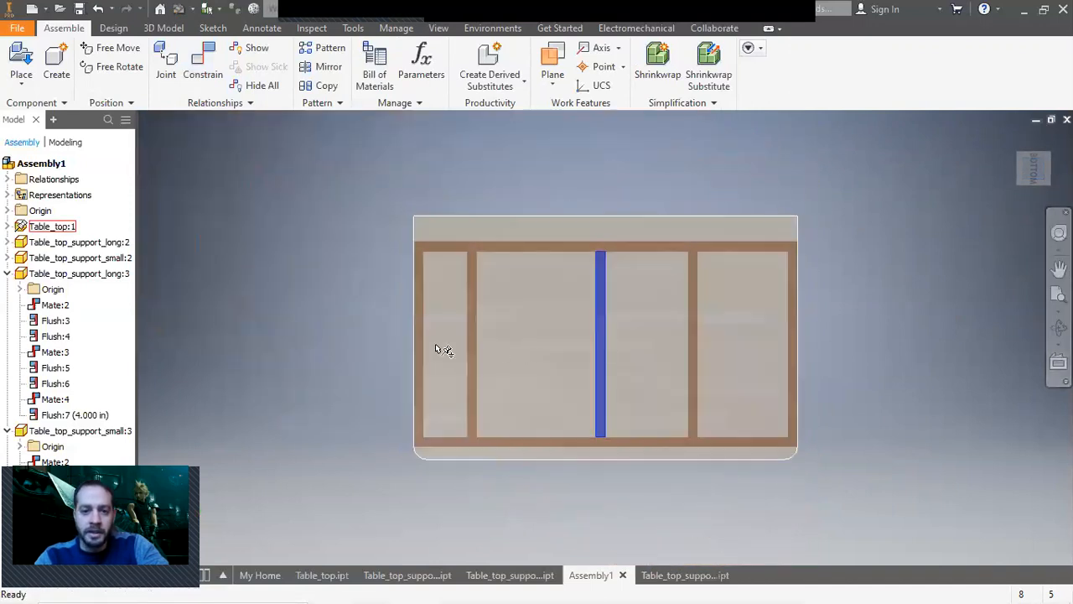
{"action": "left_click_drag", "start_coordinate": [472, 349], "coordinate": [505, 346]}
{"action": "left_click_drag", "start_coordinate": [694, 378], "coordinate": [710, 379]}
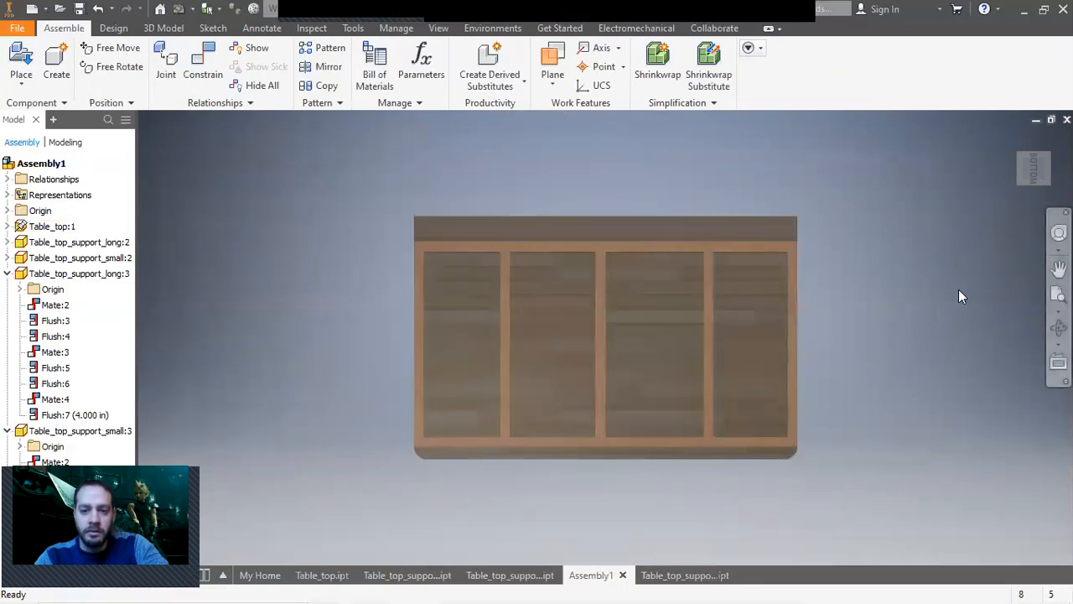
{"action": "left_click", "coordinate": [1013, 138]}
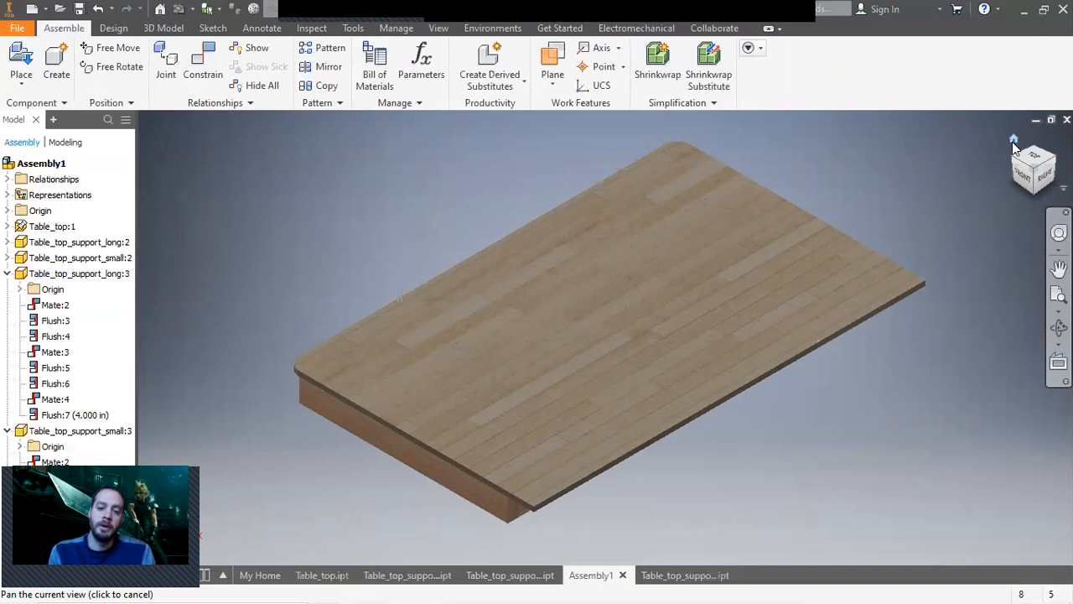
Switch to File Explorer and open the reference photo Outfeed_table picture2 from Pictures.
{"action": "mouse_move", "coordinate": [627, 584]}
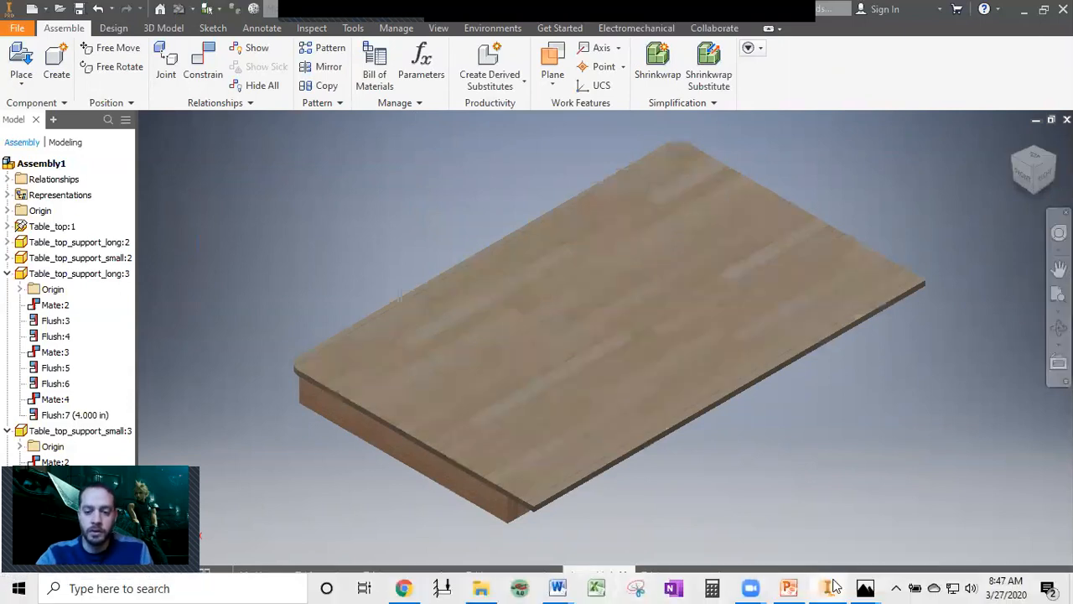
{"action": "left_click", "coordinate": [483, 588]}
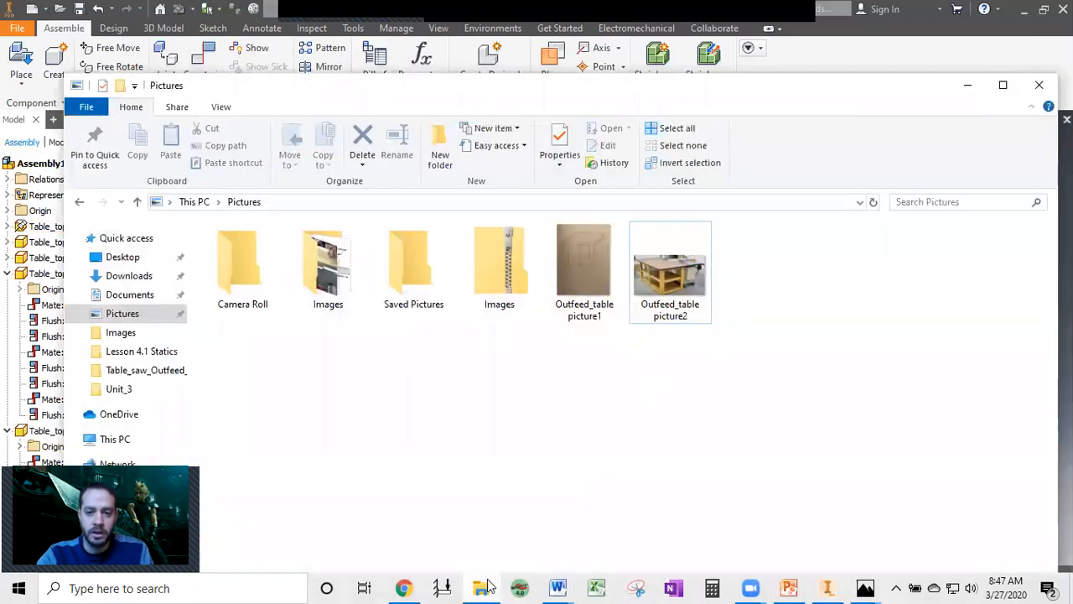
{"action": "left_click", "coordinate": [687, 269]}
{"action": "double_click", "coordinate": [700, 295]}
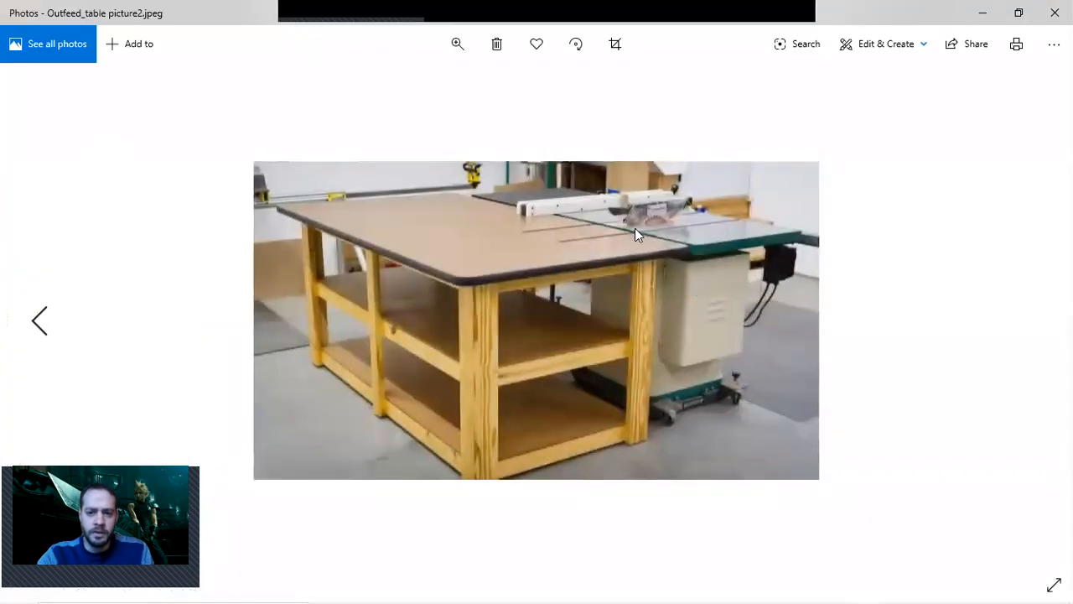
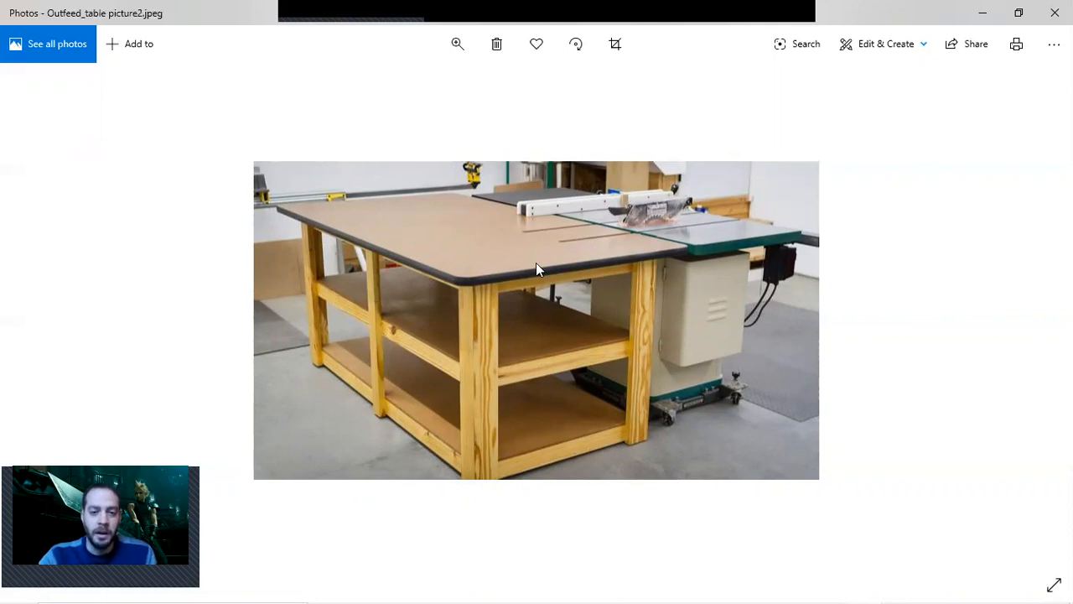
Close the reference photo, return to the assembly, and open the long tabletop support part for editing.
{"action": "left_click", "coordinate": [982, 13]}
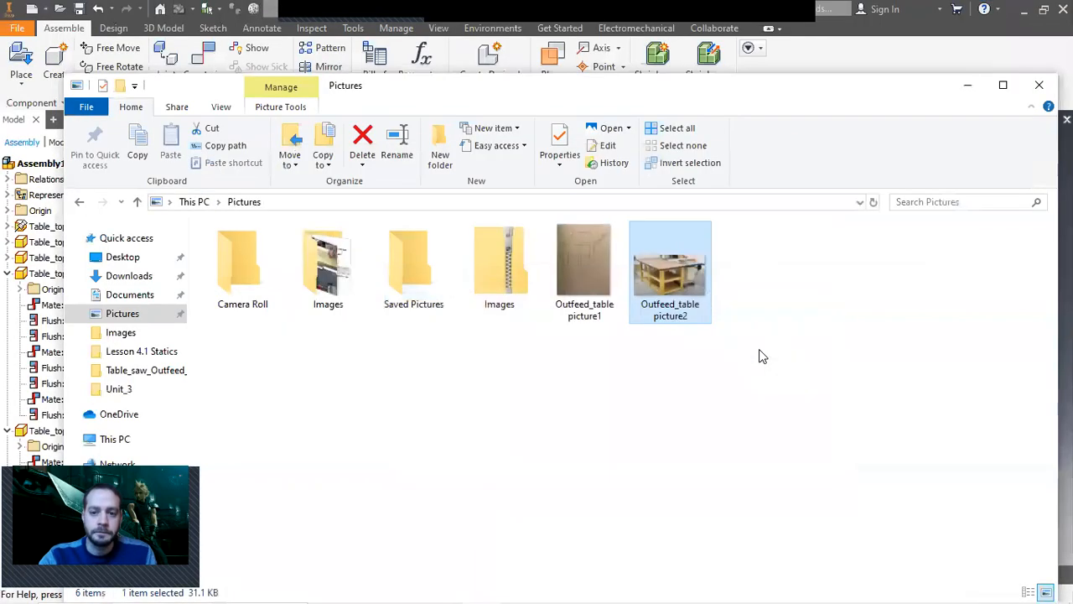
{"action": "left_click", "coordinate": [826, 588]}
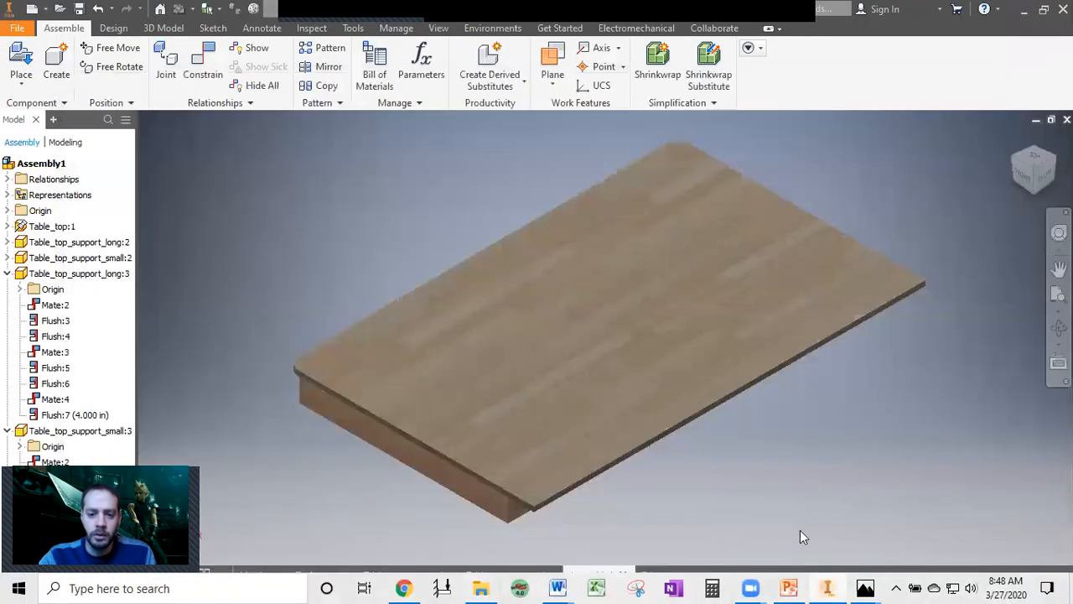
{"action": "left_click", "coordinate": [1031, 193]}
{"action": "scroll", "coordinate": [549, 314], "scroll_direction": "up", "scroll_amount": 4}
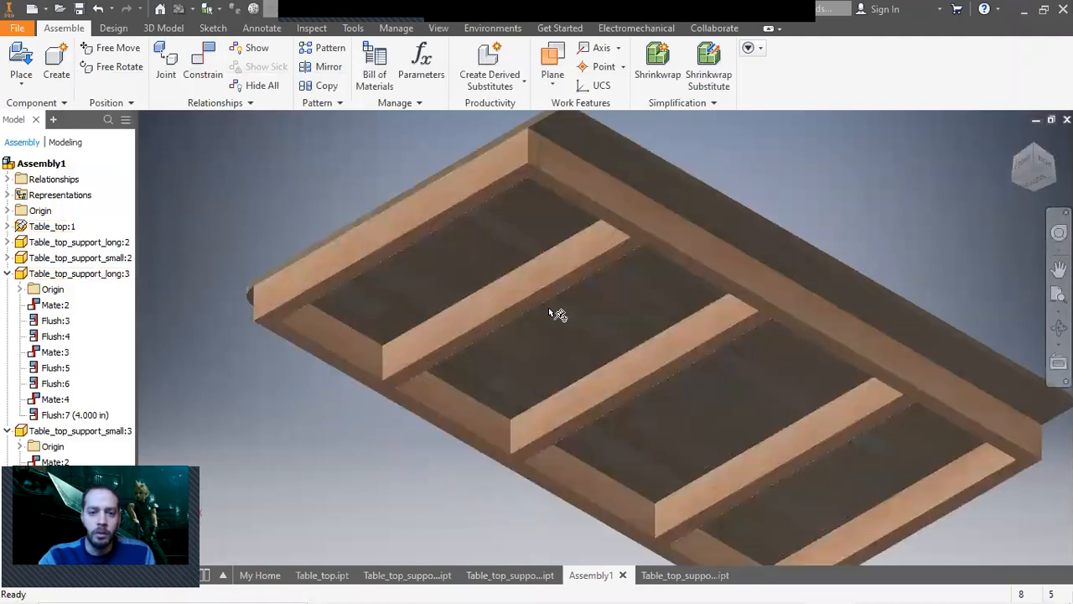
{"action": "left_click", "coordinate": [500, 388]}
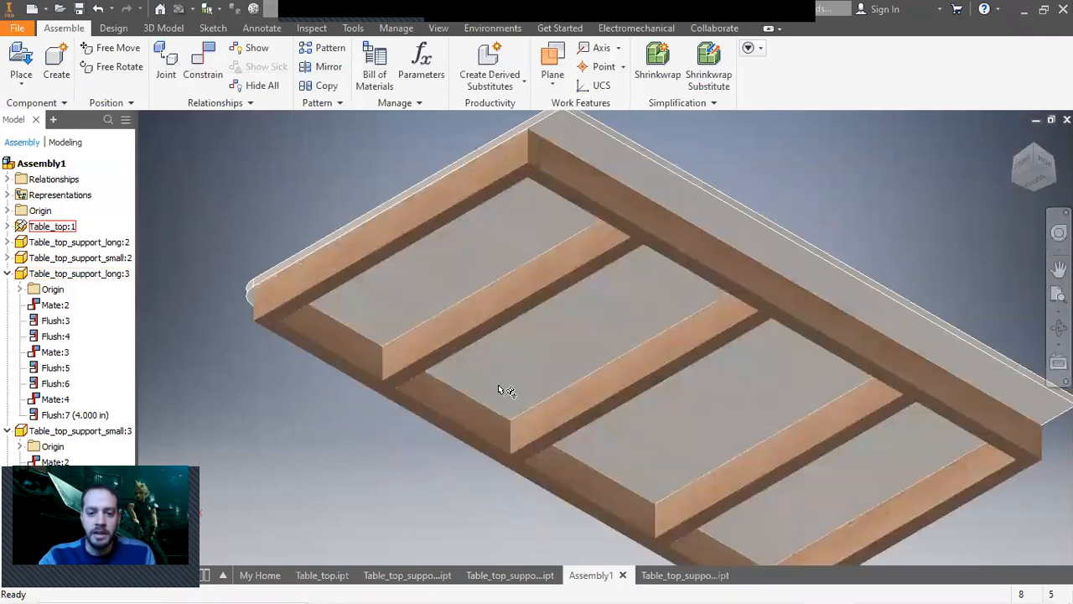
{"action": "left_click", "coordinate": [655, 244]}
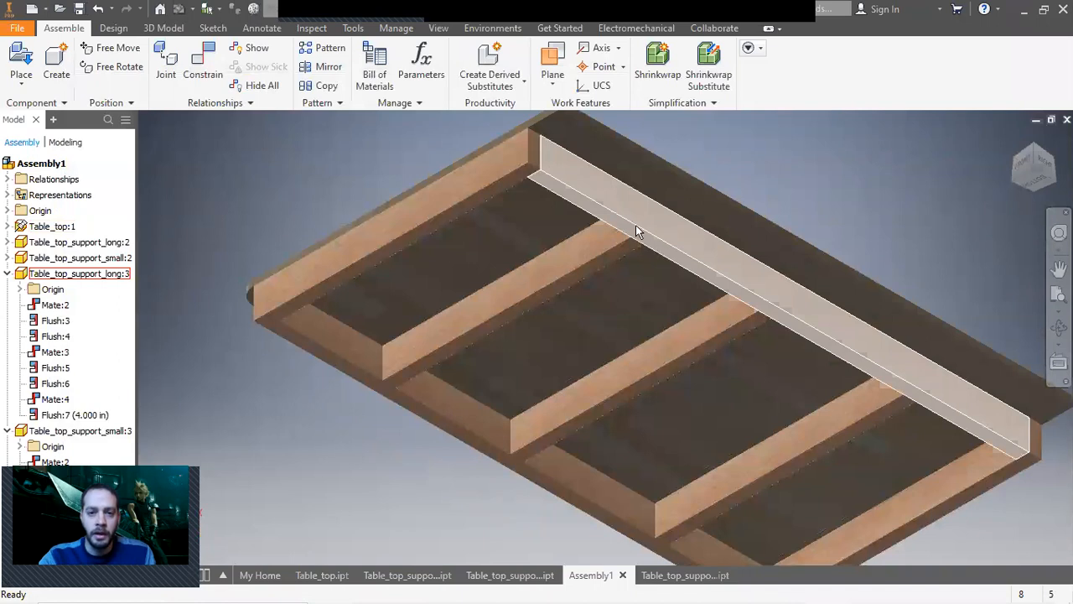
{"action": "double_click", "coordinate": [779, 295]}
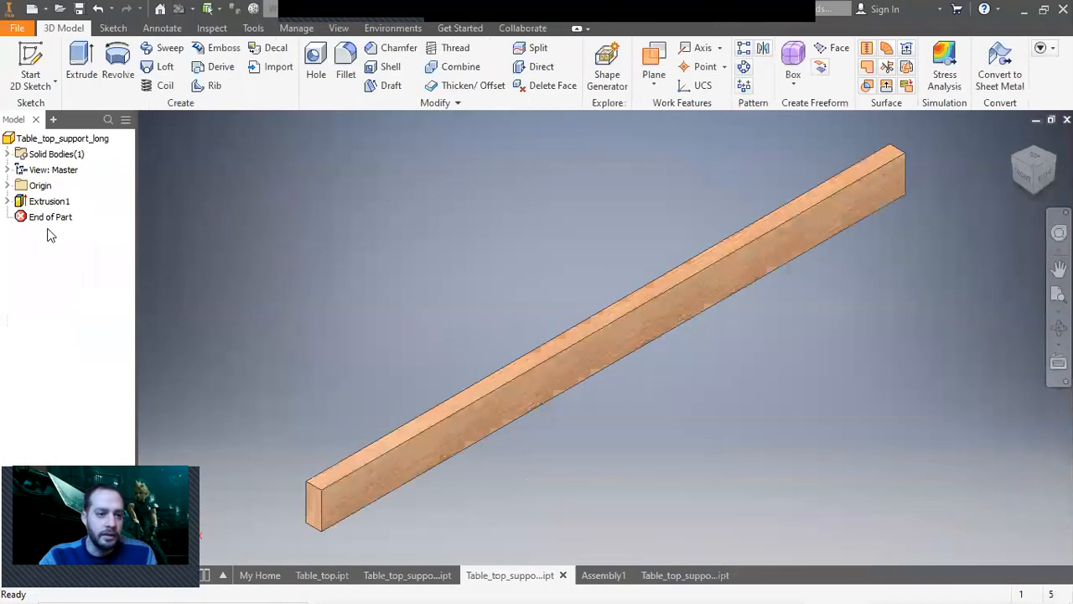
Edit the long support's Extrusion1 distance, subtracting 8 in from its expression to shorten it.
{"action": "double_click", "coordinate": [35, 203]}
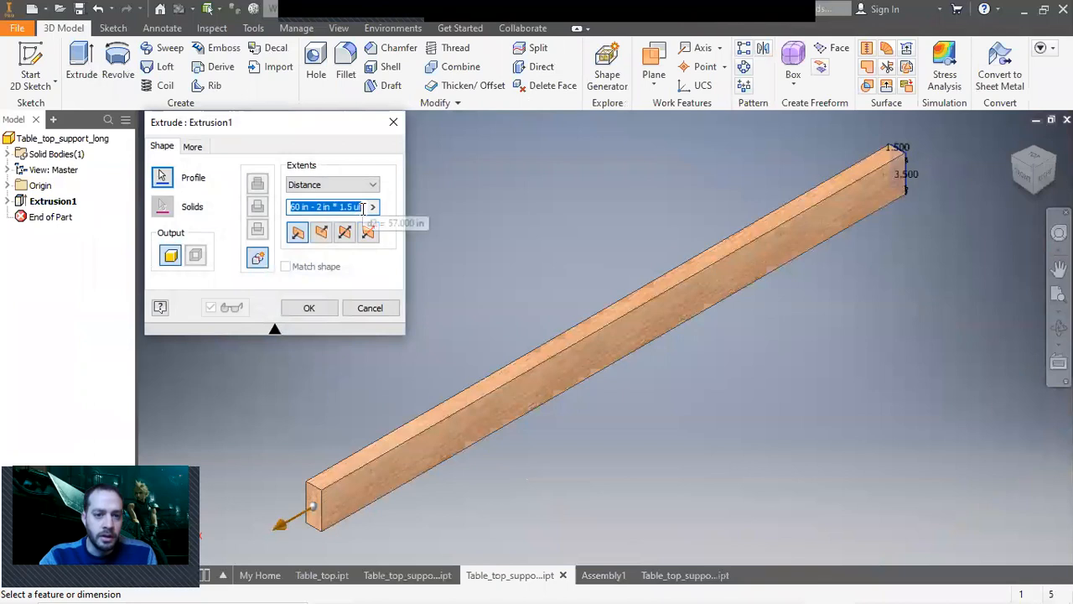
{"action": "left_click", "coordinate": [363, 208]}
{"action": "type", "text": "-8"}
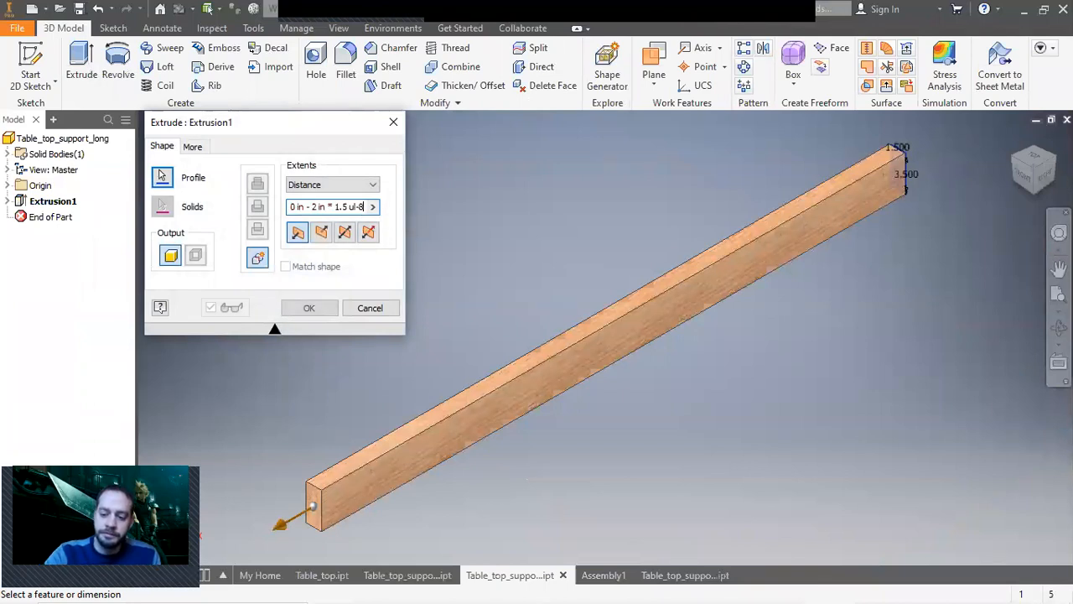
{"action": "key", "text": "Return"}
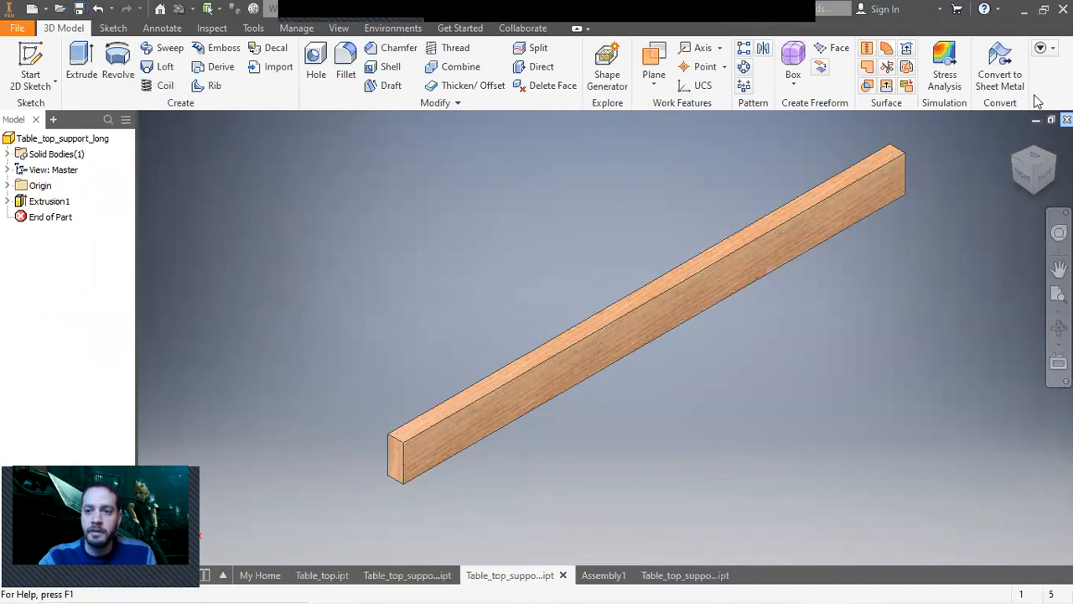
Return to the assembly and select the long and end supports to check their positions after shortening.
{"action": "left_click", "coordinate": [622, 577]}
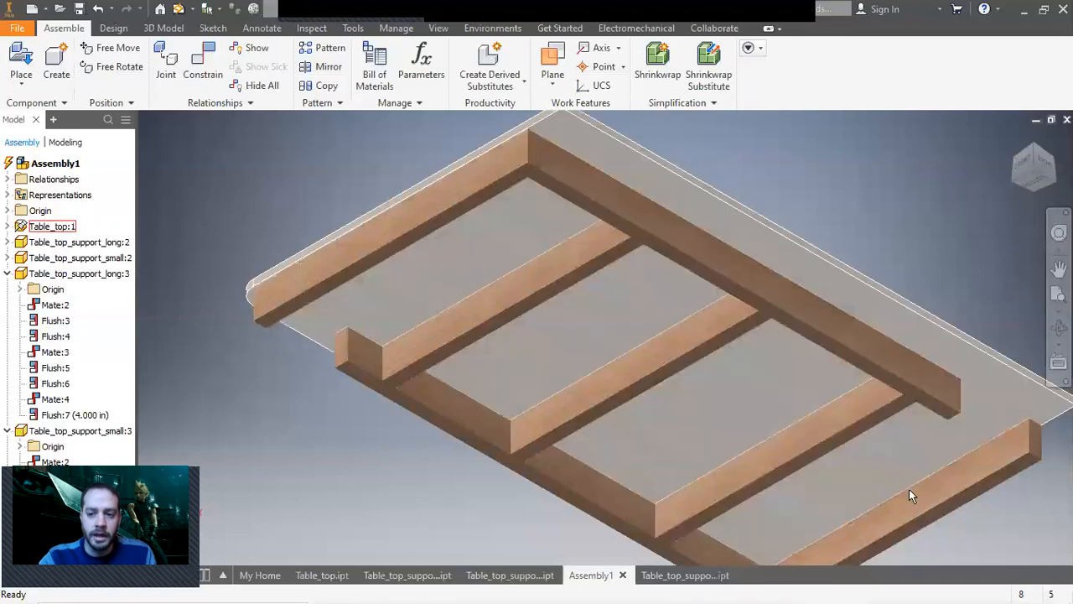
{"action": "left_click", "coordinate": [909, 489]}
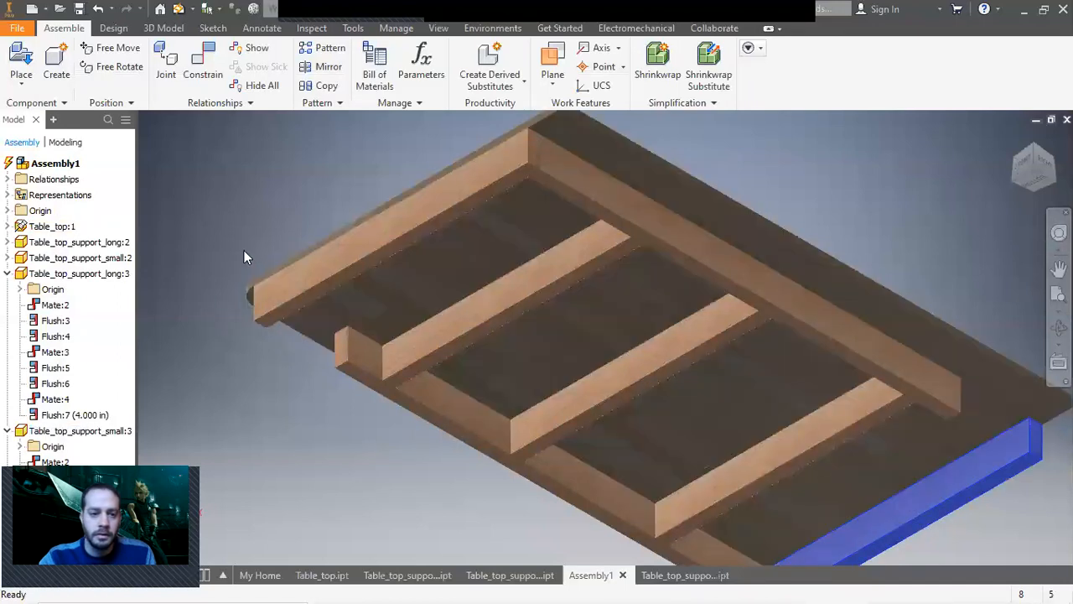
{"action": "left_click", "coordinate": [242, 251]}
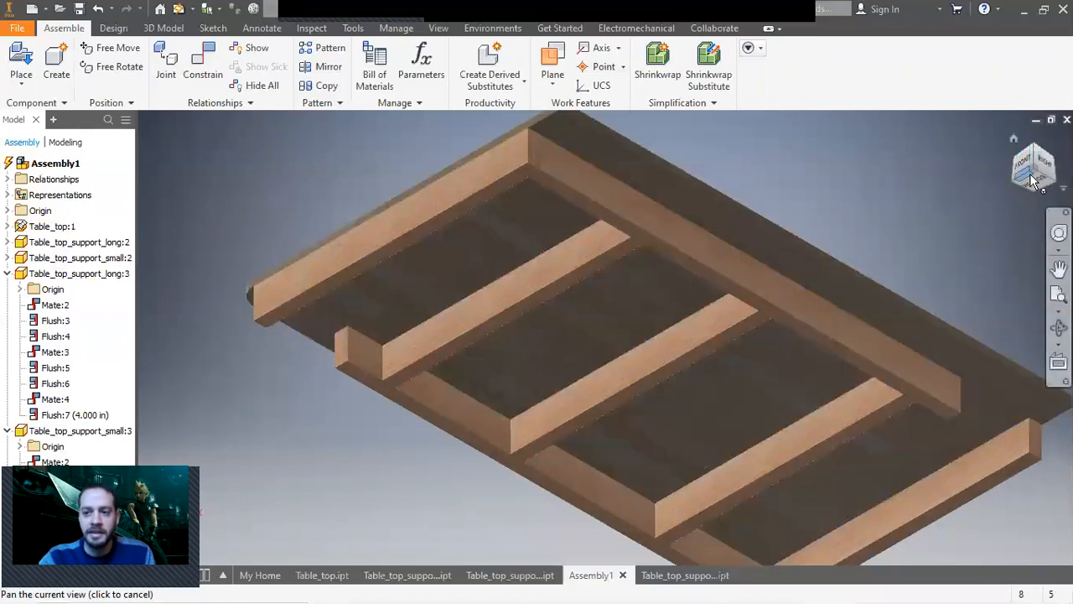
{"action": "left_click", "coordinate": [945, 415]}
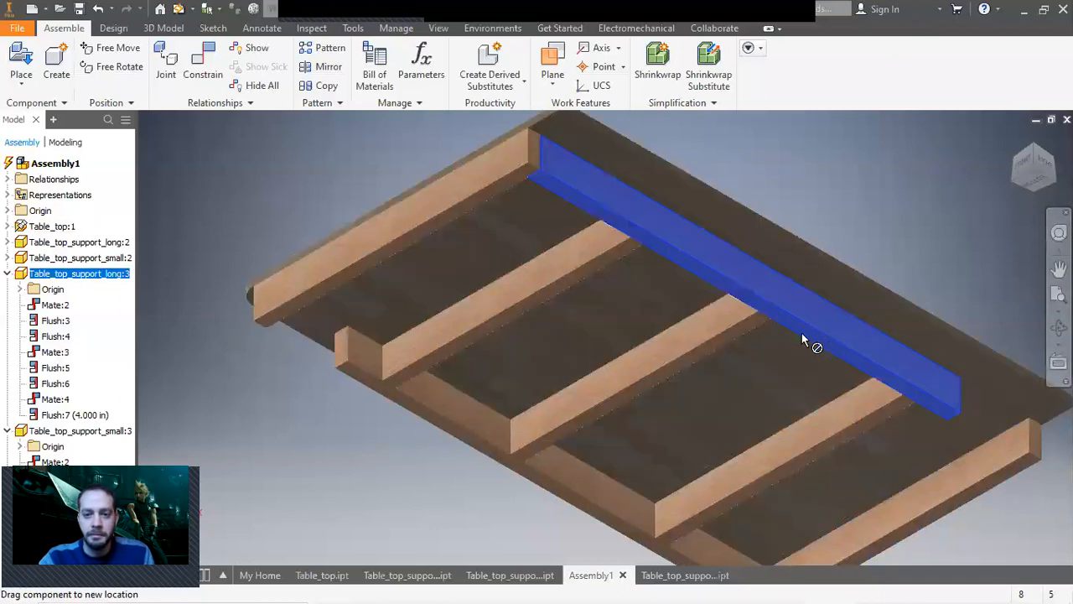
{"action": "left_click", "coordinate": [444, 209]}
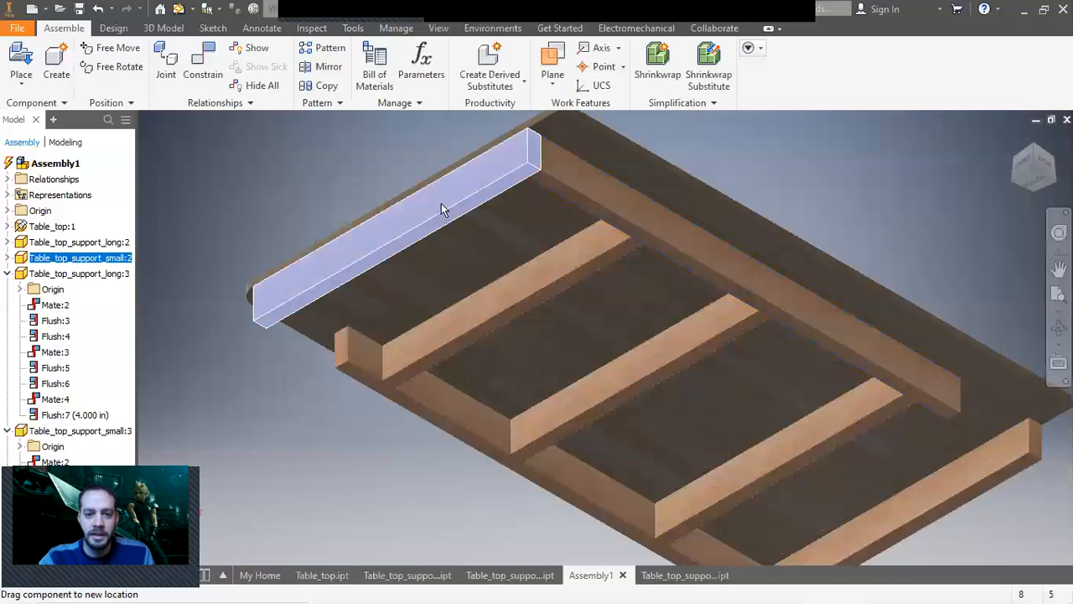
{"action": "left_click", "coordinate": [355, 354]}
{"action": "left_click", "coordinate": [237, 345]}
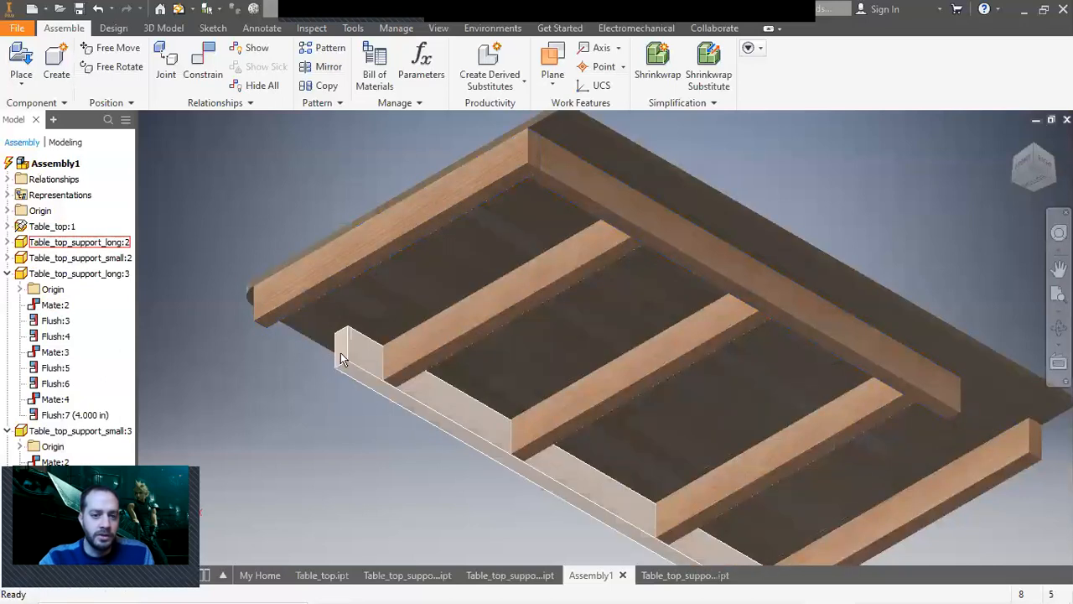
{"action": "left_click", "coordinate": [202, 67]}
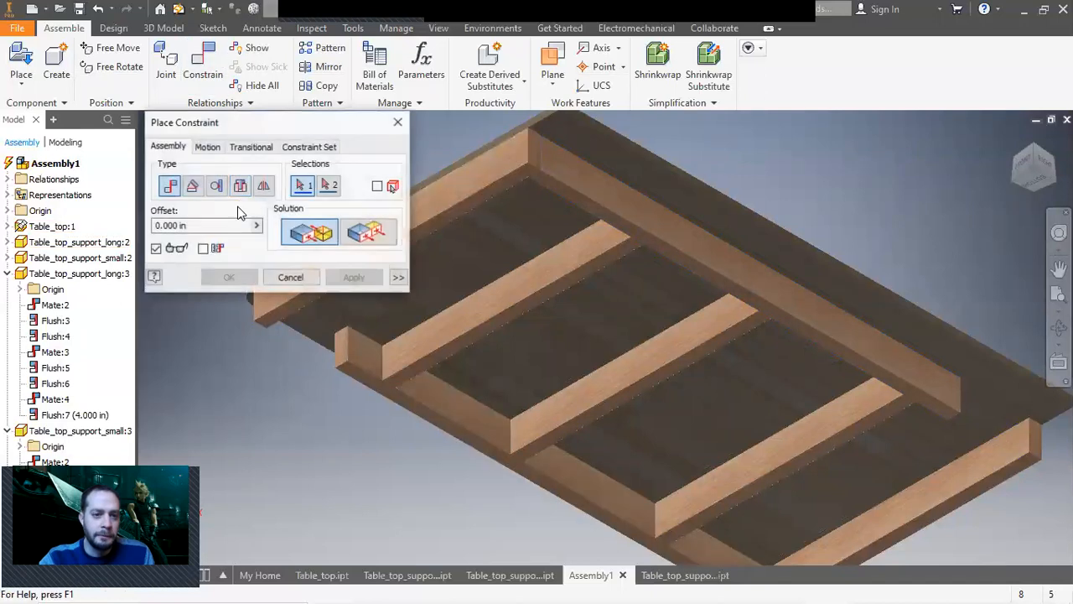
{"action": "scroll", "coordinate": [335, 345], "scroll_direction": "up", "scroll_amount": 2}
{"action": "left_click", "coordinate": [345, 354]}
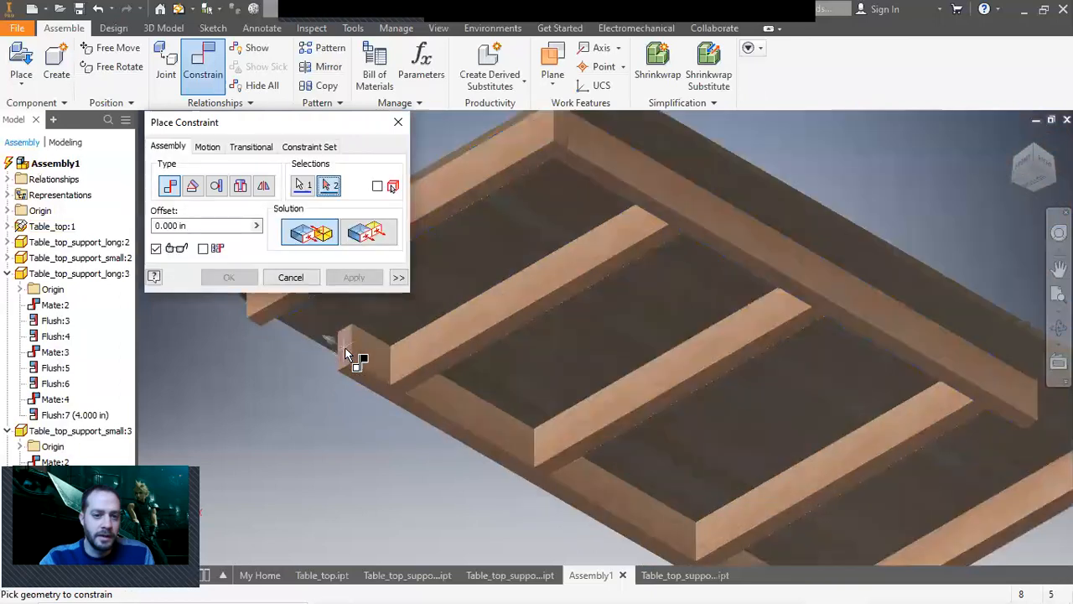
{"action": "scroll", "coordinate": [345, 353], "scroll_direction": "down", "scroll_amount": 5}
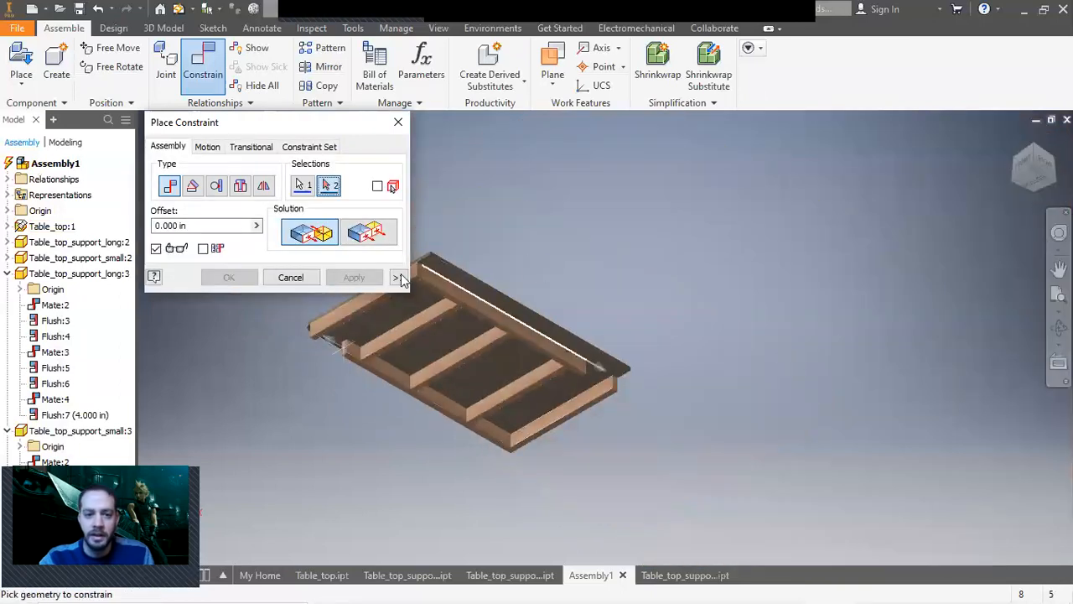
{"action": "left_click", "coordinate": [291, 278]}
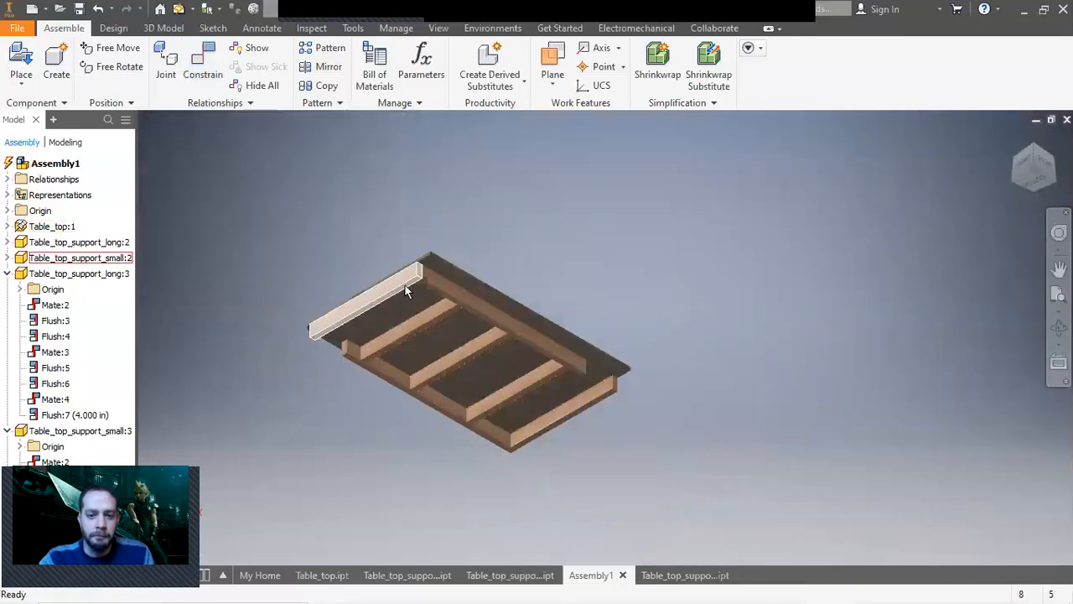
Mate the end frame board's face against the end face of the shortened long support.
{"action": "left_click", "coordinate": [203, 66]}
{"action": "scroll", "coordinate": [344, 340], "scroll_direction": "up", "scroll_amount": 3}
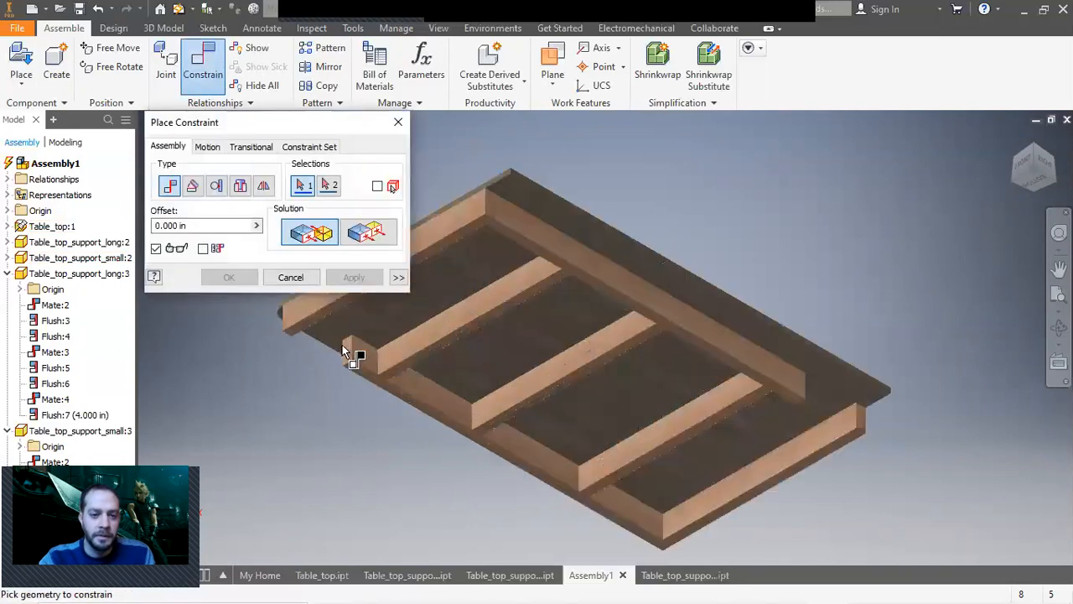
{"action": "scroll", "coordinate": [344, 347], "scroll_direction": "up", "scroll_amount": 2}
{"action": "left_click", "coordinate": [354, 366]}
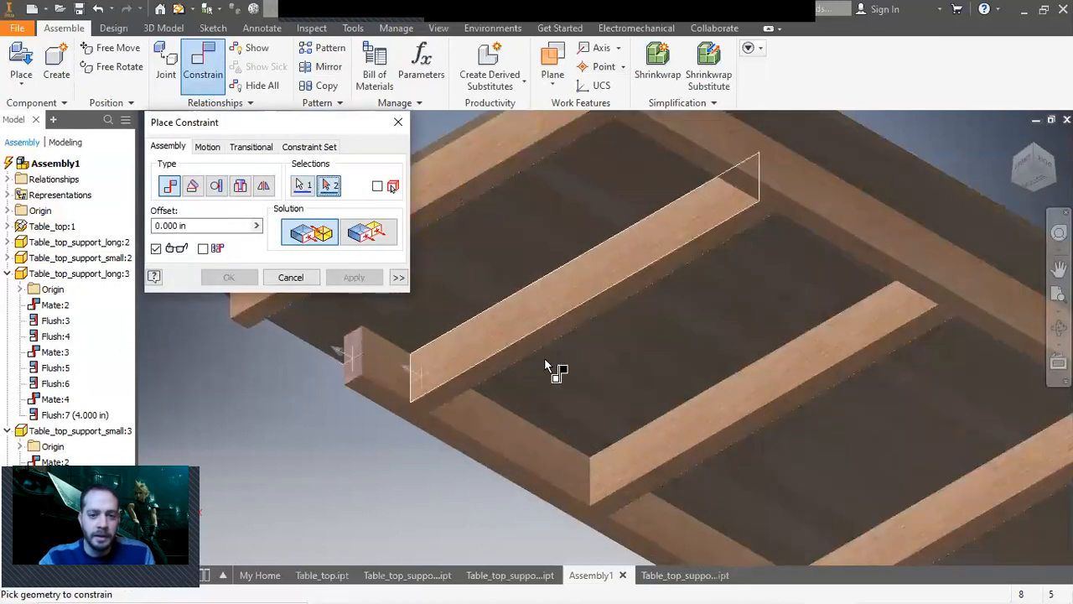
{"action": "left_click", "coordinate": [1021, 188]}
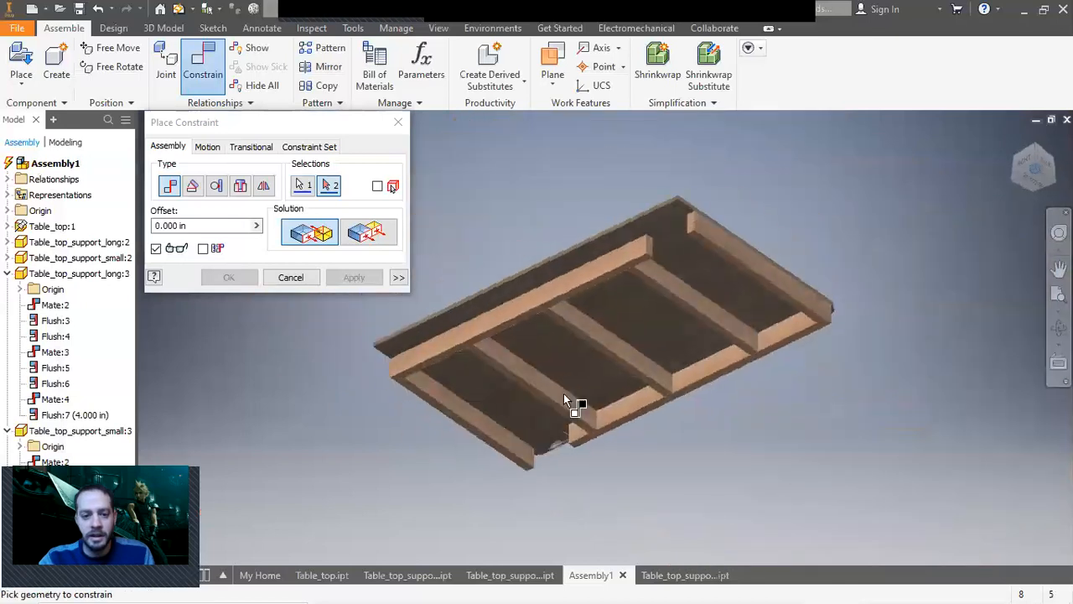
{"action": "left_click", "coordinate": [545, 460]}
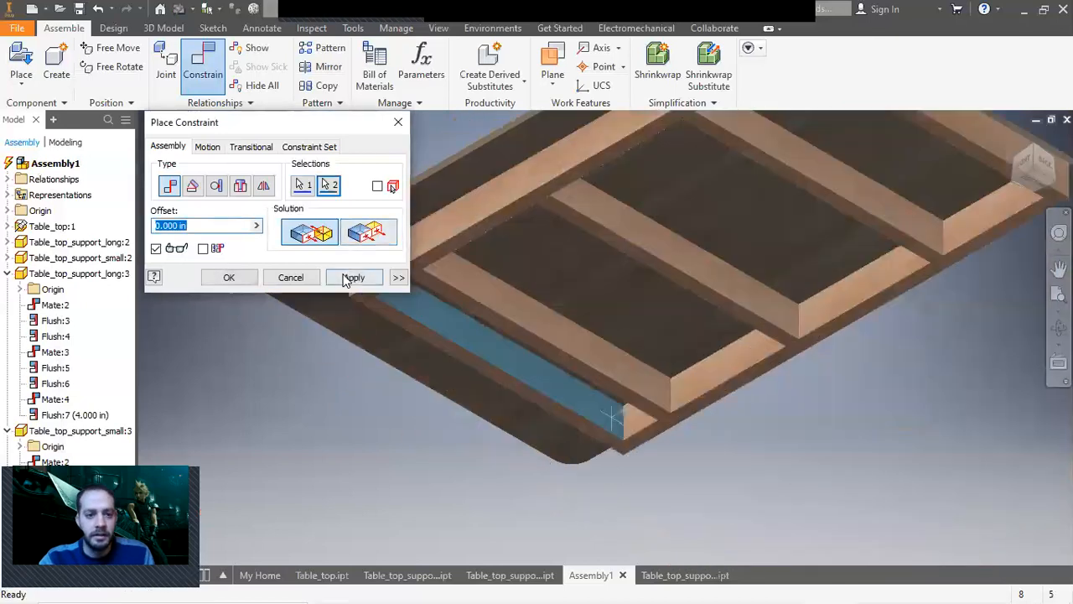
{"action": "left_click", "coordinate": [353, 277]}
{"action": "left_click", "coordinate": [290, 276]}
Set the Flush:8 constraint offset of the second end frame board to 4 in.
{"action": "left_click_drag", "start_coordinate": [409, 314], "coordinate": [708, 245]}
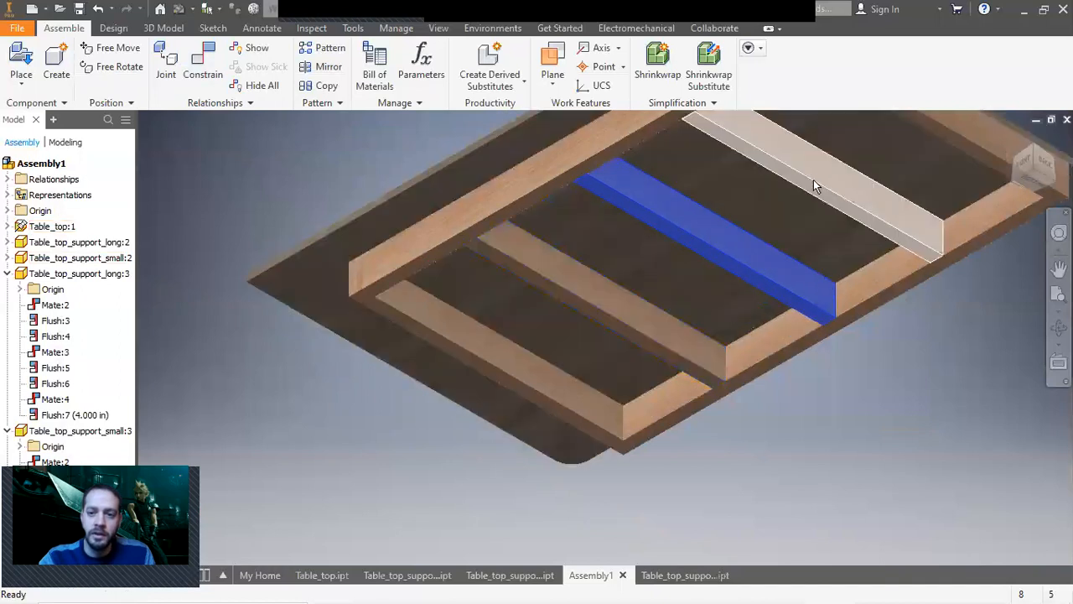
{"action": "left_click_drag", "start_coordinate": [814, 181], "coordinate": [822, 178]}
{"action": "middle_click_drag", "start_coordinate": [797, 231], "coordinate": [615, 341]}
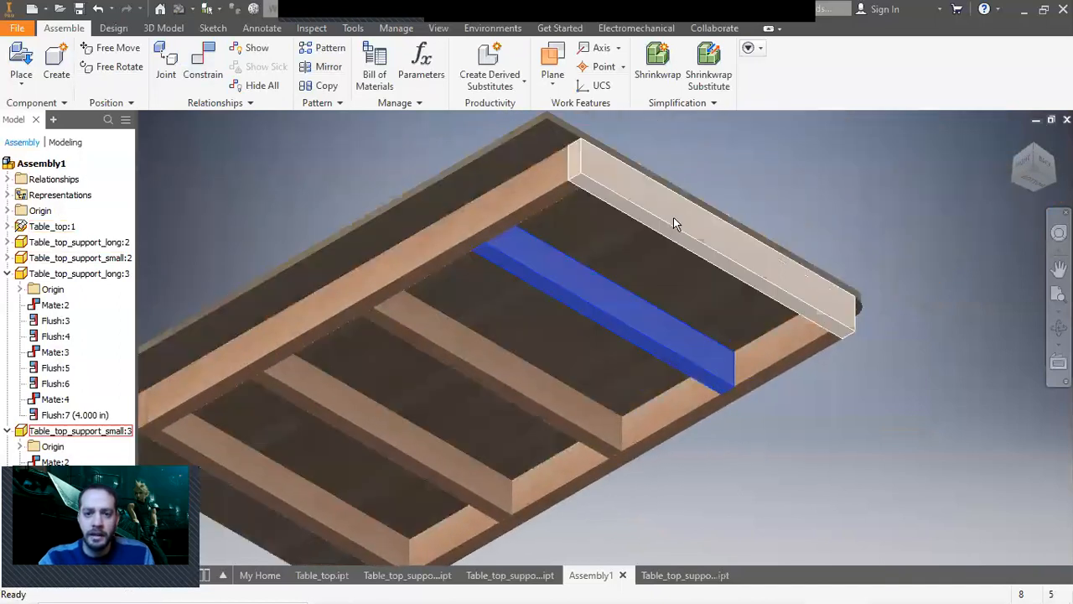
{"action": "left_click", "coordinate": [673, 221]}
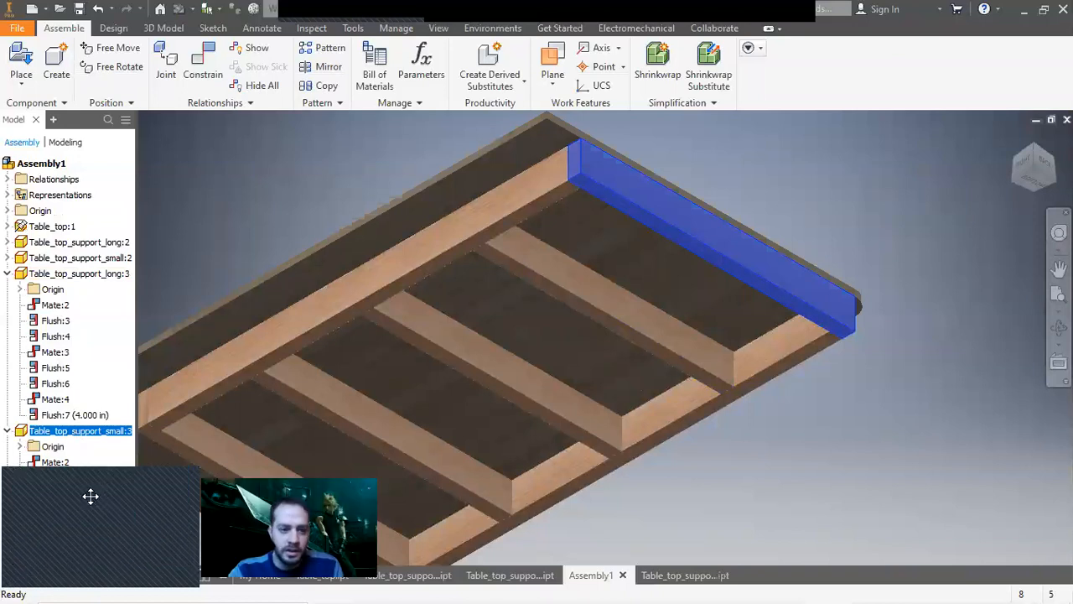
{"action": "left_click", "coordinate": [75, 414]}
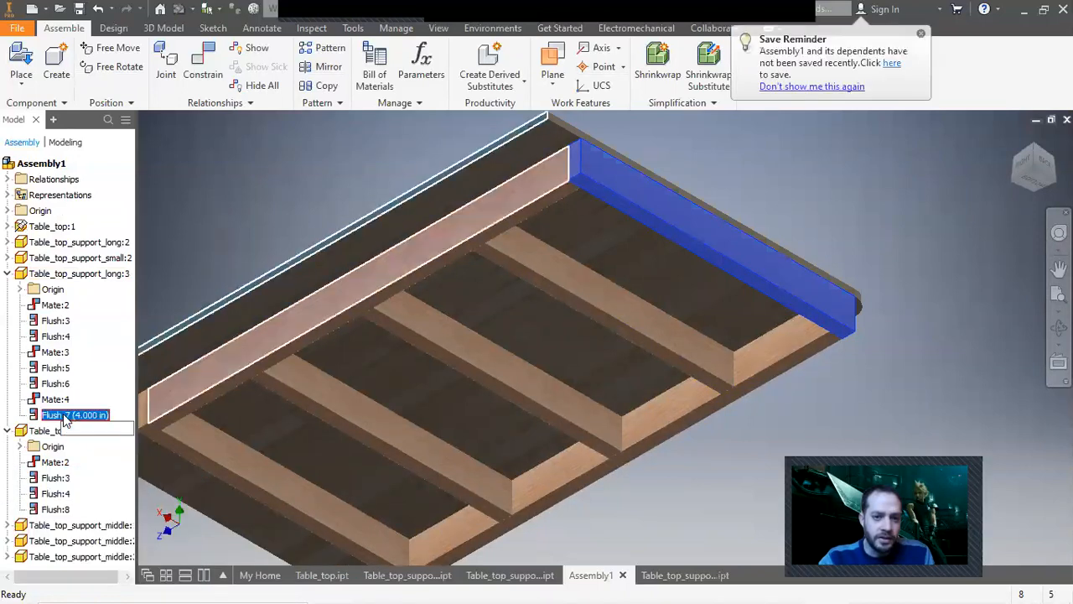
{"action": "left_click", "coordinate": [831, 242]}
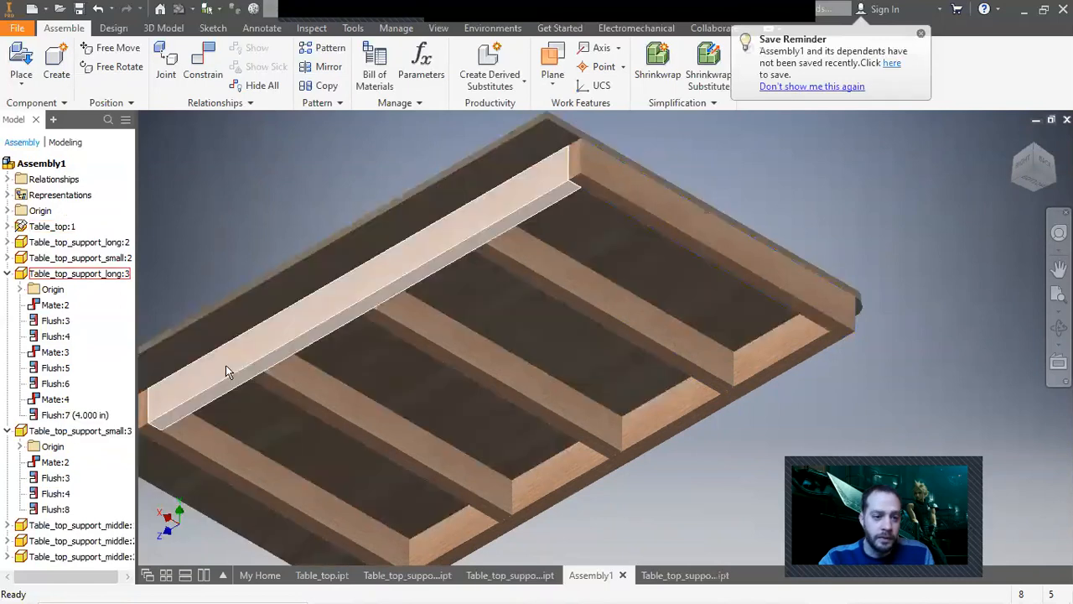
{"action": "left_click", "coordinate": [55, 509]}
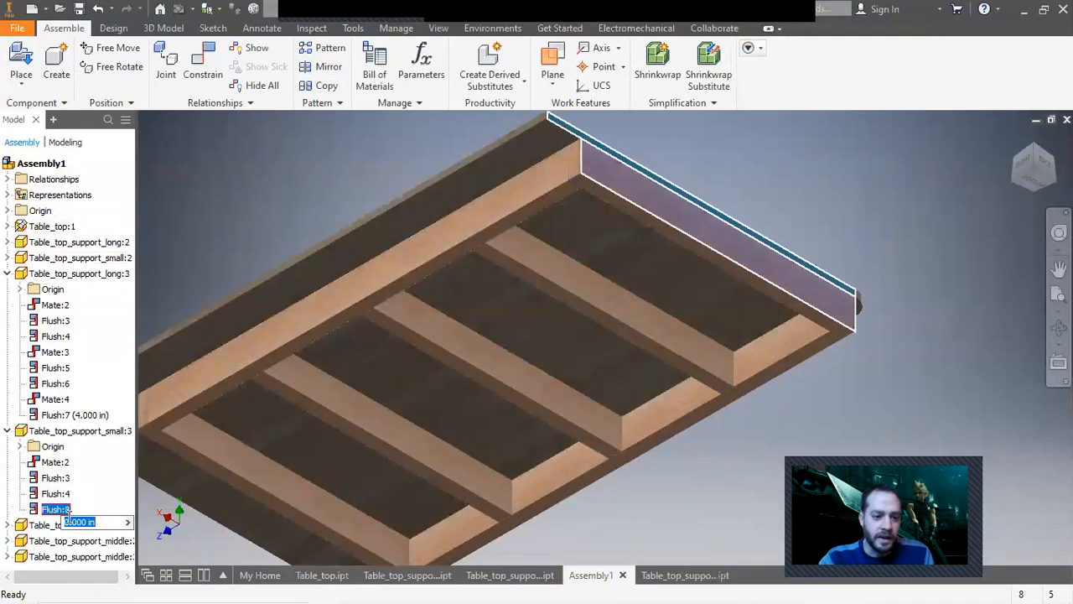
{"action": "type", "text": "4"}
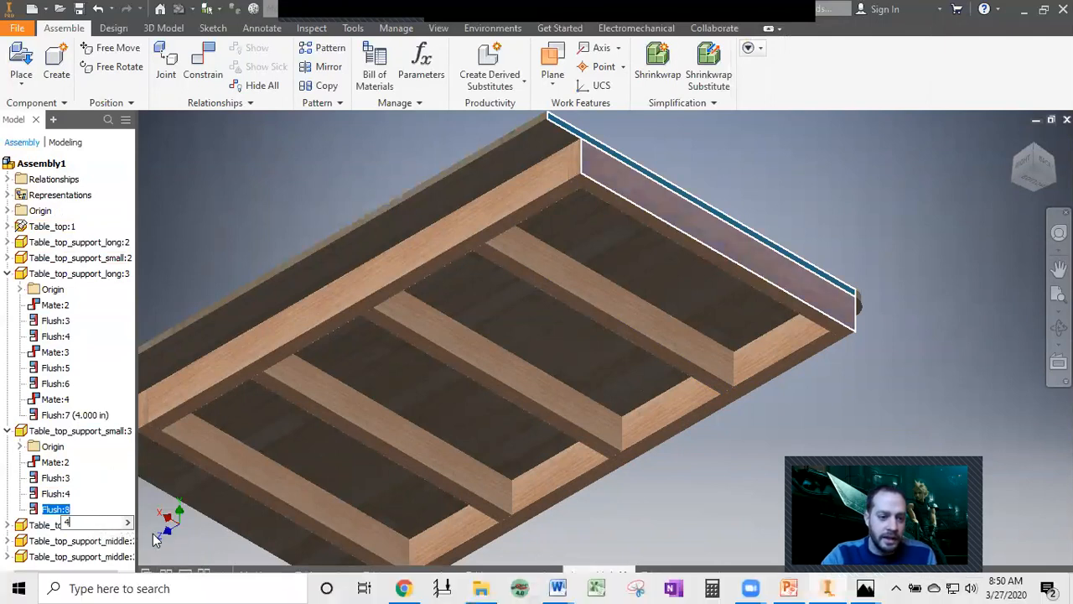
{"action": "key", "text": "Return"}
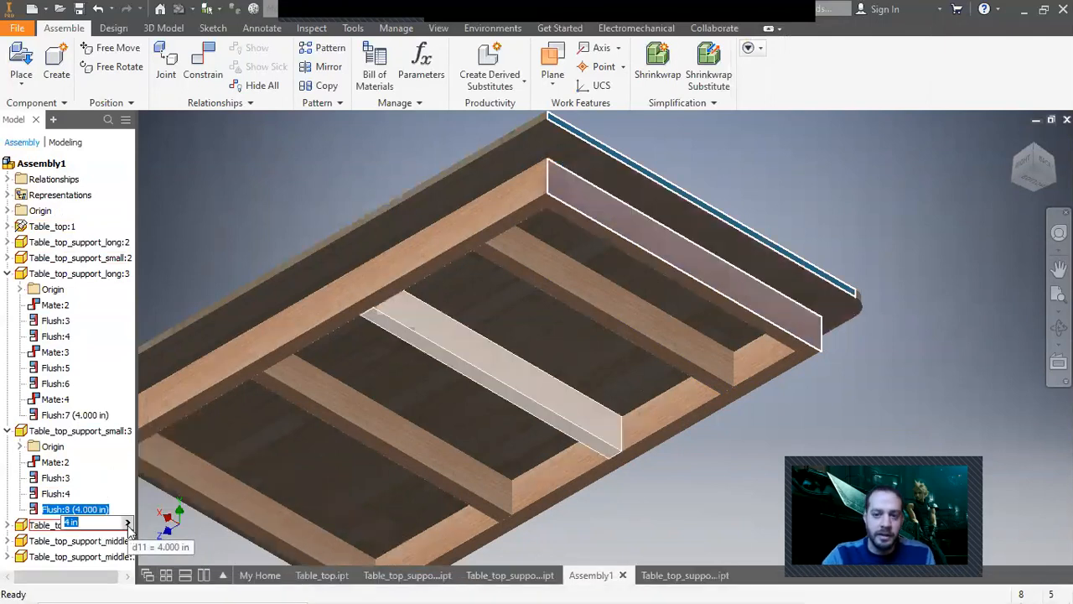
Review the assembled support frame from the bottom view and the home view.
{"action": "left_click", "coordinate": [1031, 189]}
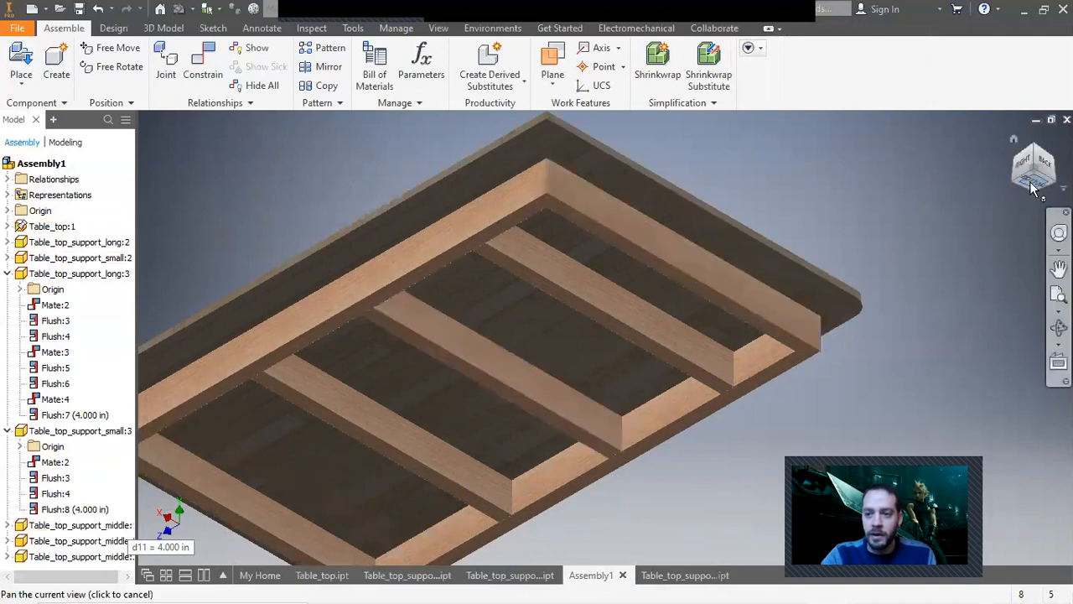
{"action": "left_click", "coordinate": [1031, 188]}
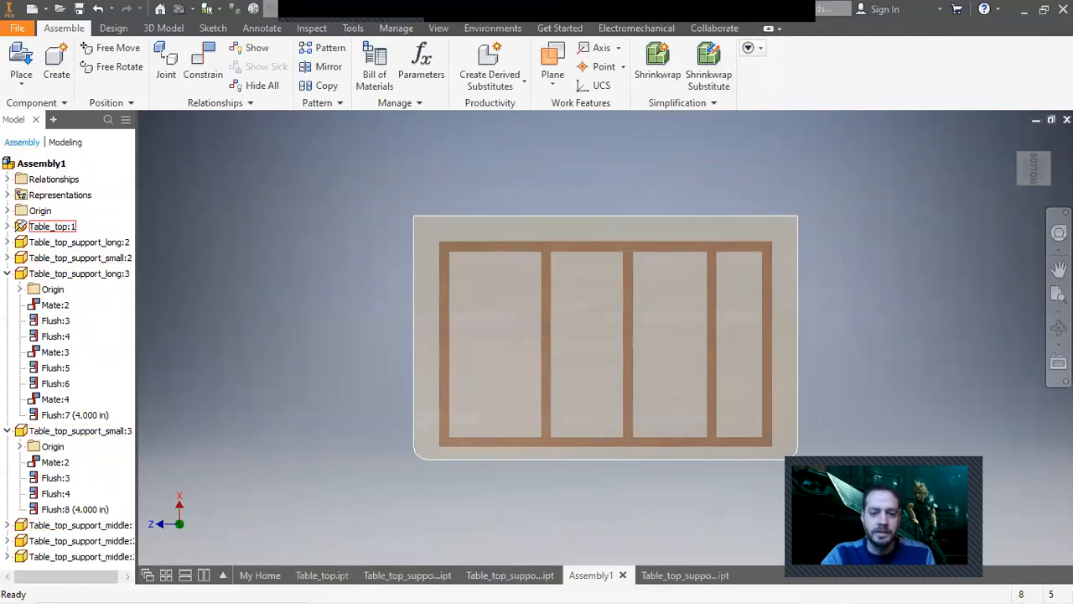
{"action": "left_click_drag", "start_coordinate": [871, 485], "coordinate": [100, 505]}
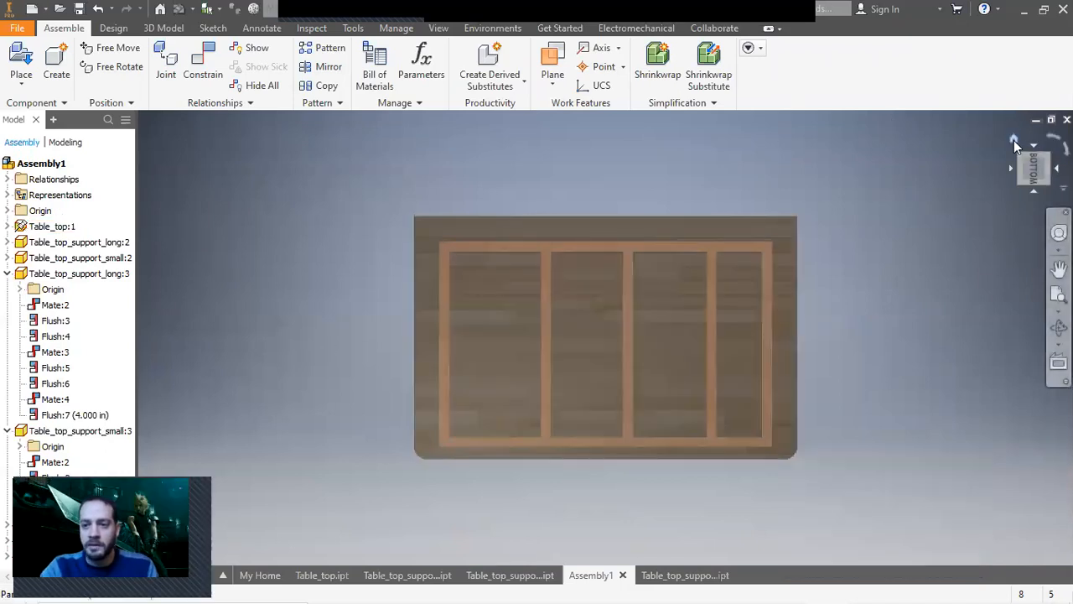
{"action": "left_click", "coordinate": [1013, 139]}
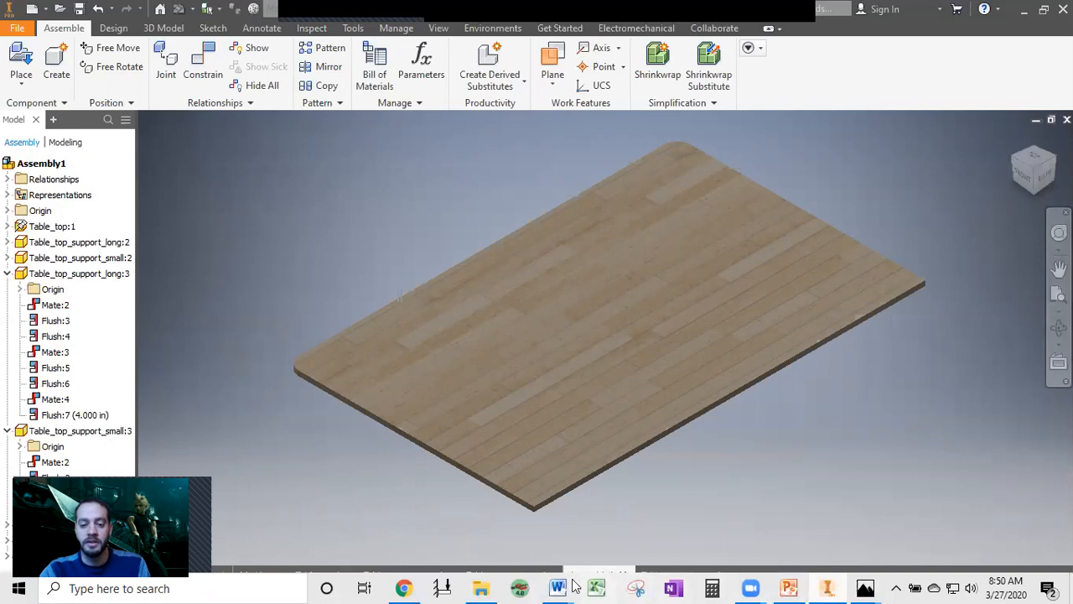
Switch to the Photos app to view the outfeed table reference picture, then return to Inventor.
{"action": "mouse_move", "coordinate": [480, 587]}
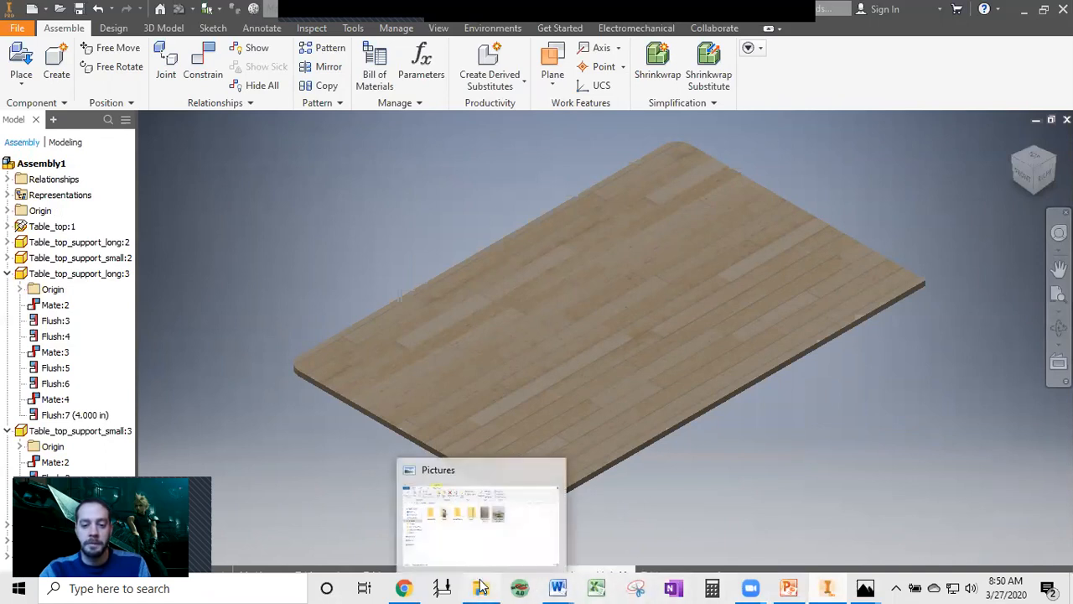
{"action": "mouse_move", "coordinate": [865, 586]}
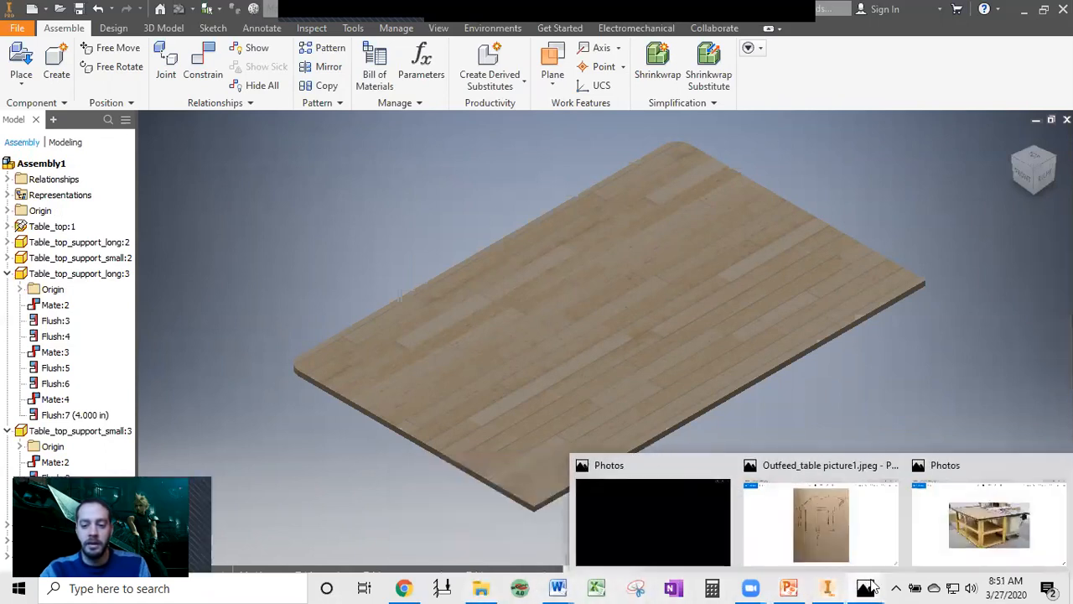
{"action": "left_click", "coordinate": [942, 539]}
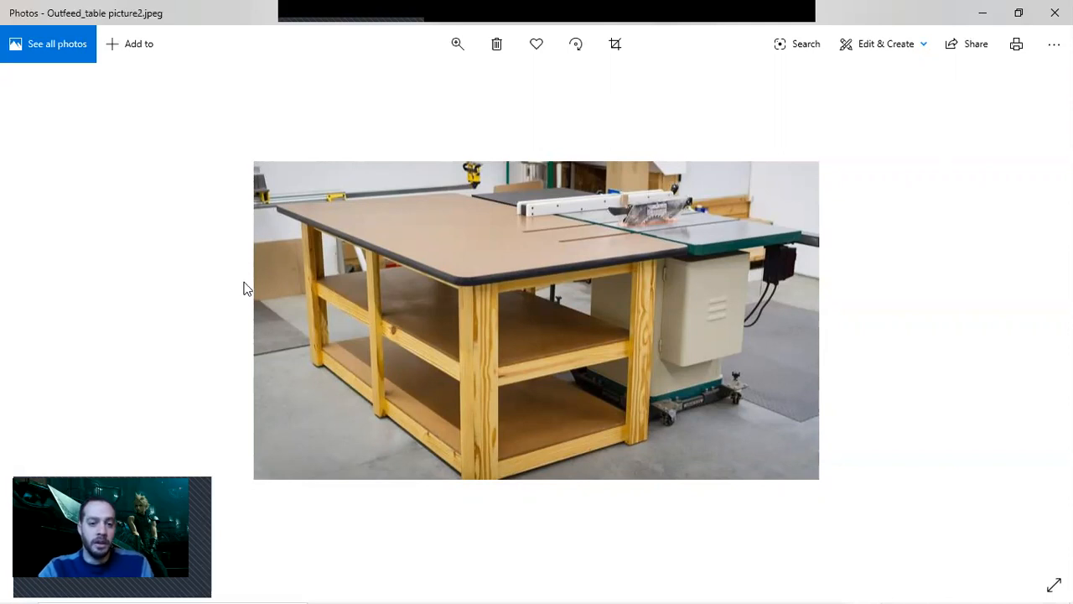
{"action": "mouse_move", "coordinate": [467, 581]}
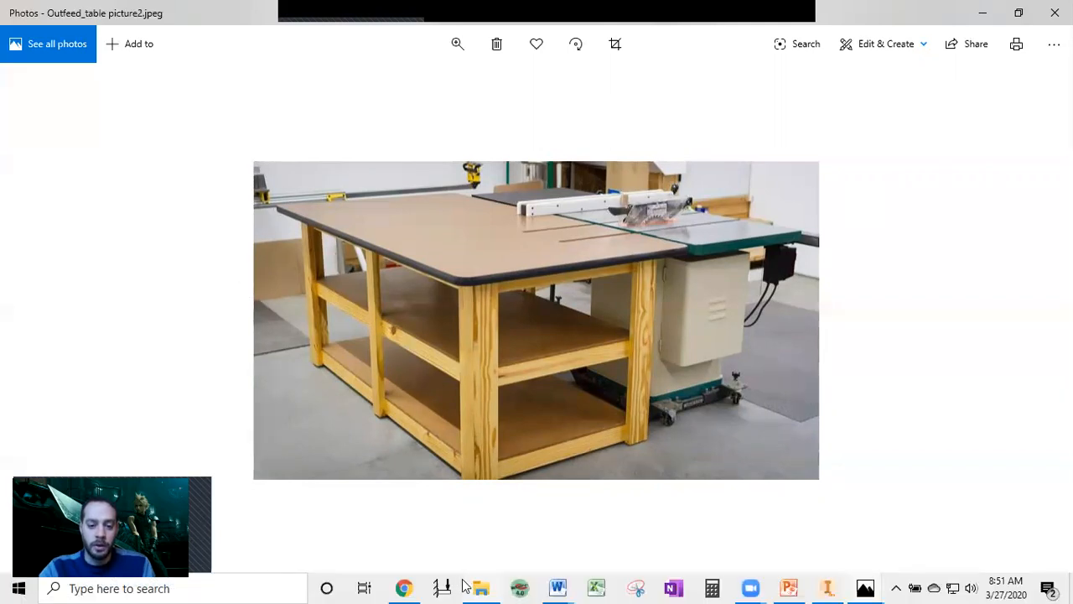
{"action": "mouse_move", "coordinate": [410, 587]}
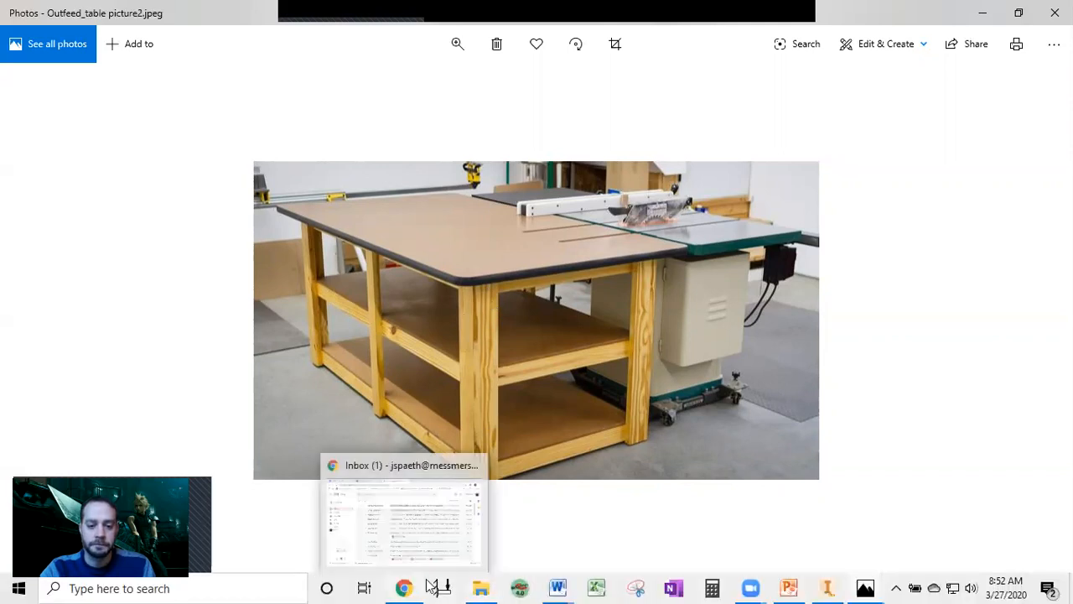
{"action": "left_click", "coordinate": [827, 588]}
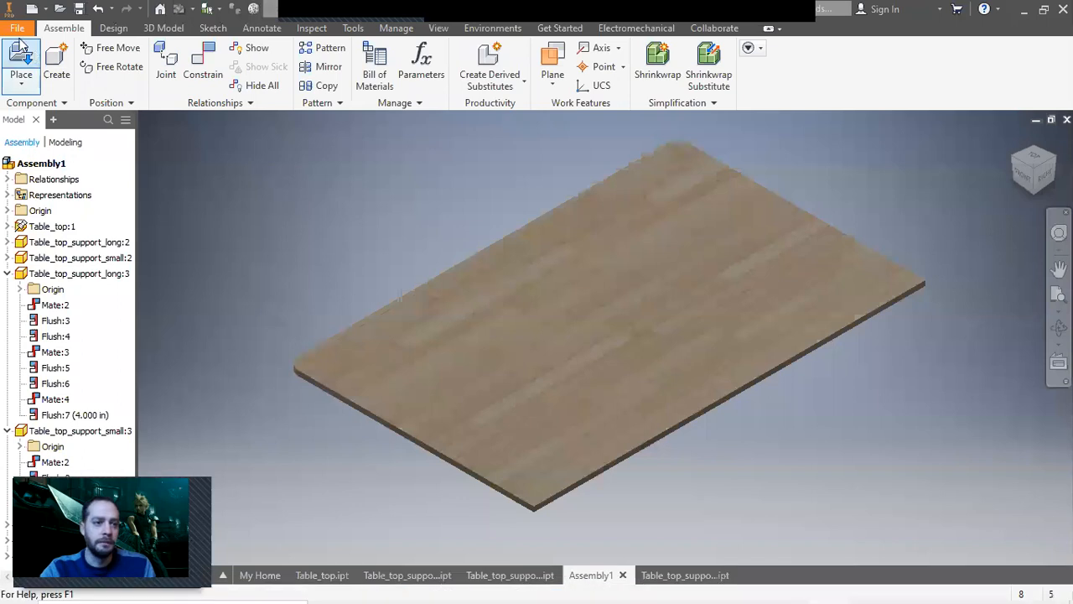
Create a new part from the Standard (in).ipt template.
{"action": "left_click", "coordinate": [19, 28]}
{"action": "left_click", "coordinate": [33, 85]}
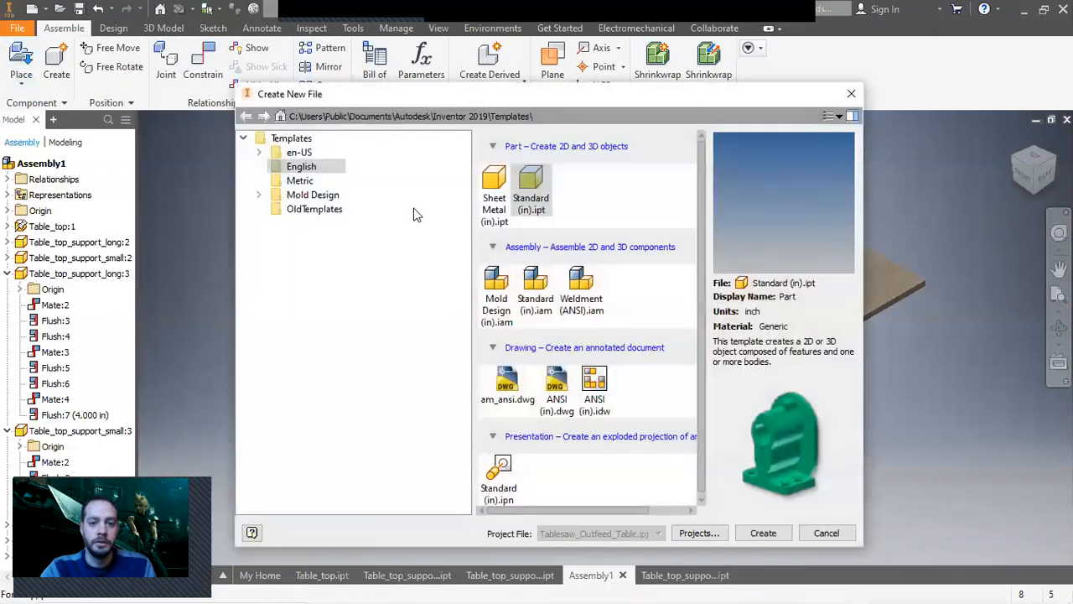
{"action": "left_click", "coordinate": [766, 533]}
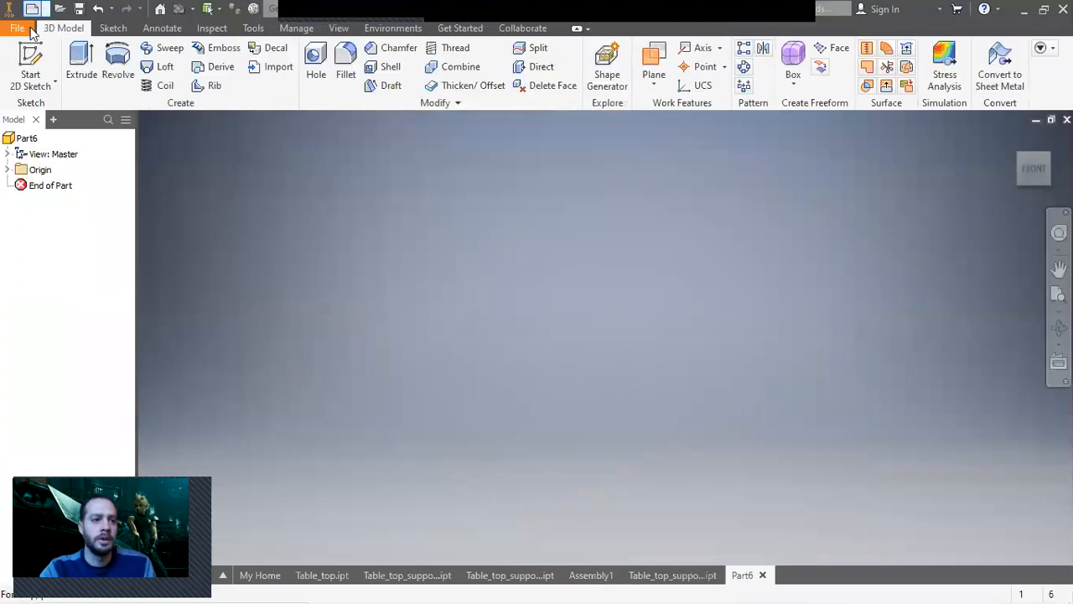
Sketch a 1.5 by 5.5 in rectangle from the origin on the XZ plane and finish the sketch.
{"action": "left_click", "coordinate": [30, 75]}
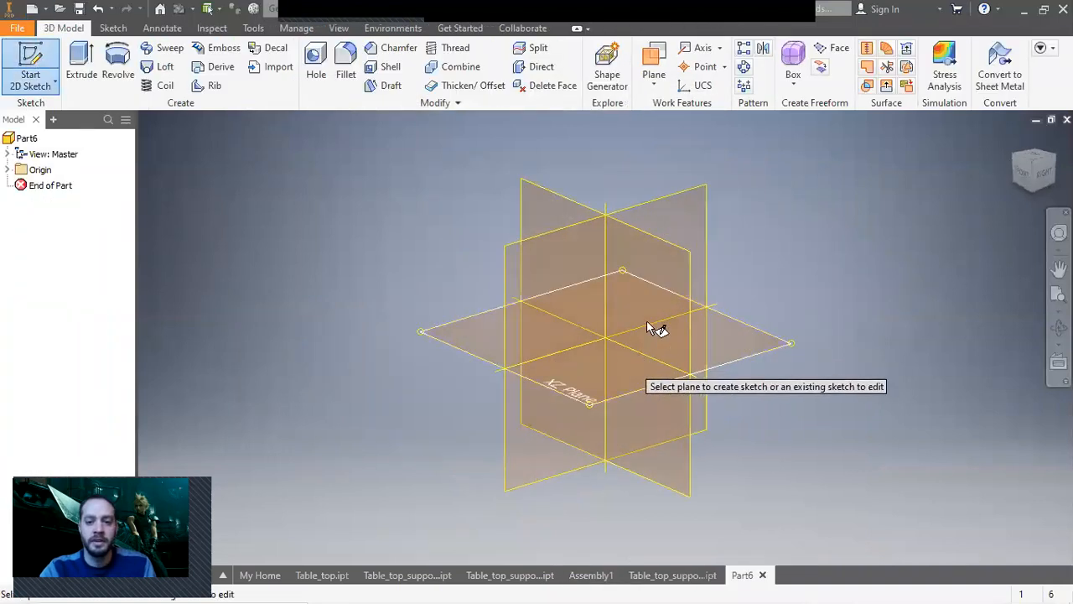
{"action": "left_click", "coordinate": [649, 314]}
{"action": "middle_click_drag", "start_coordinate": [743, 187], "coordinate": [473, 381]}
{"action": "left_click", "coordinate": [192, 58]}
{"action": "left_click", "coordinate": [334, 530]}
{"action": "type", "text": "1.5"}
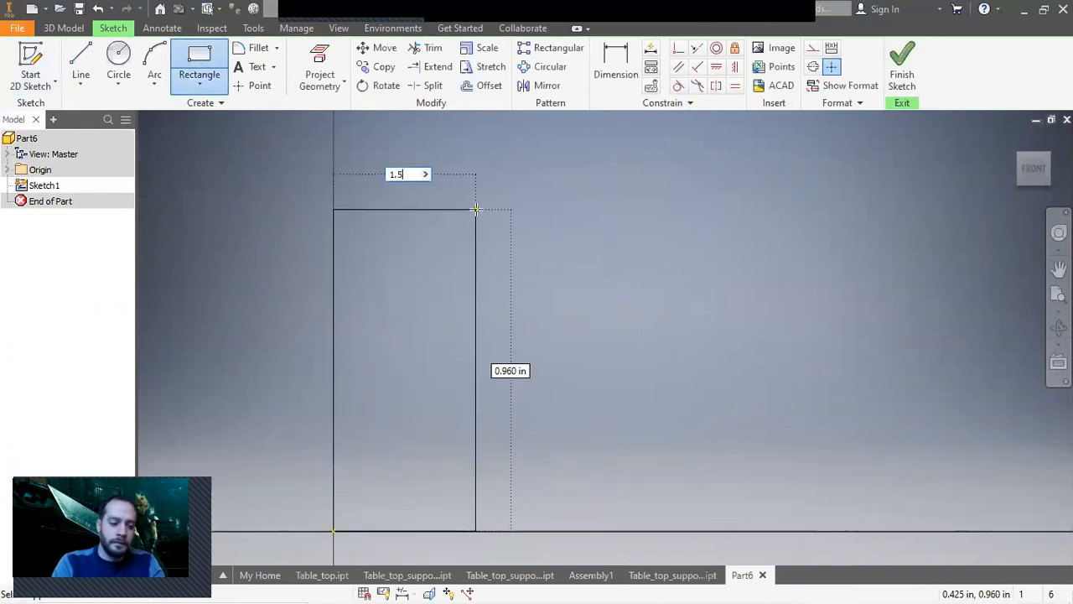
{"action": "key", "text": "Tab"}
{"action": "type", "text": "5.5"}
{"action": "key", "text": "Return"}
{"action": "right_click", "coordinate": [474, 208]}
{"action": "left_click", "coordinate": [536, 210]}
{"action": "left_click", "coordinate": [902, 67]}
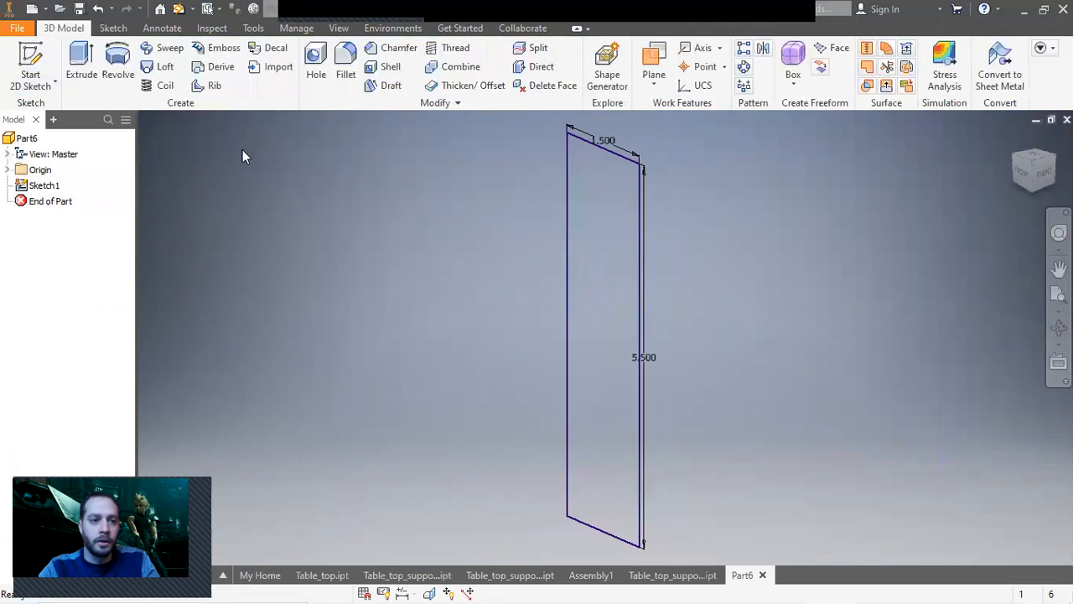
Extrude the rectangle profile 32.75 in.
{"action": "left_click", "coordinate": [82, 69]}
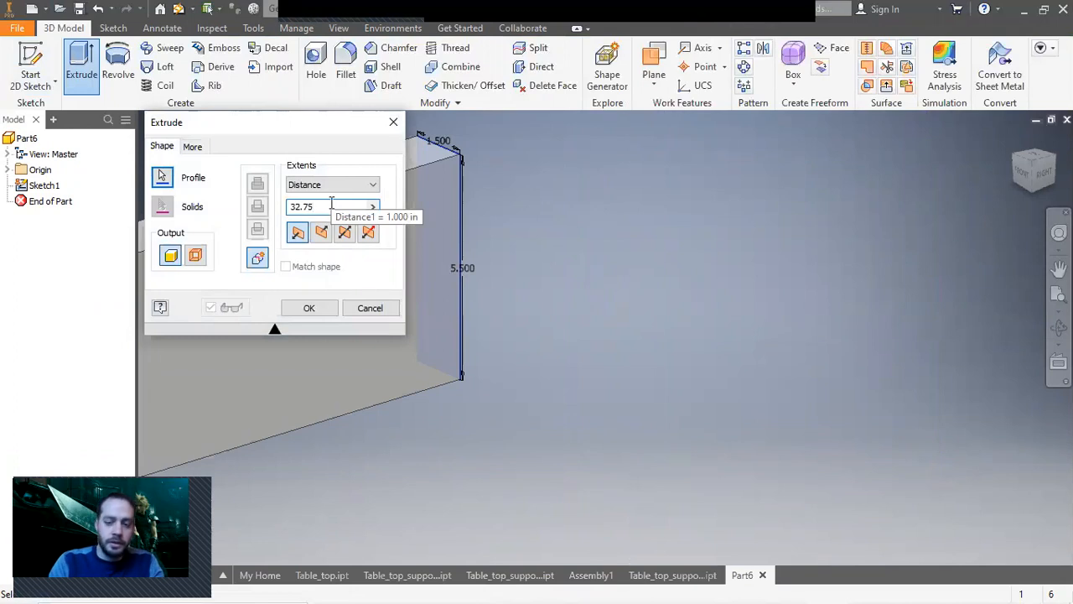
{"action": "key", "text": "Return"}
{"action": "middle_click", "coordinate": [632, 210]}
{"action": "middle_click", "coordinate": [631, 211]}
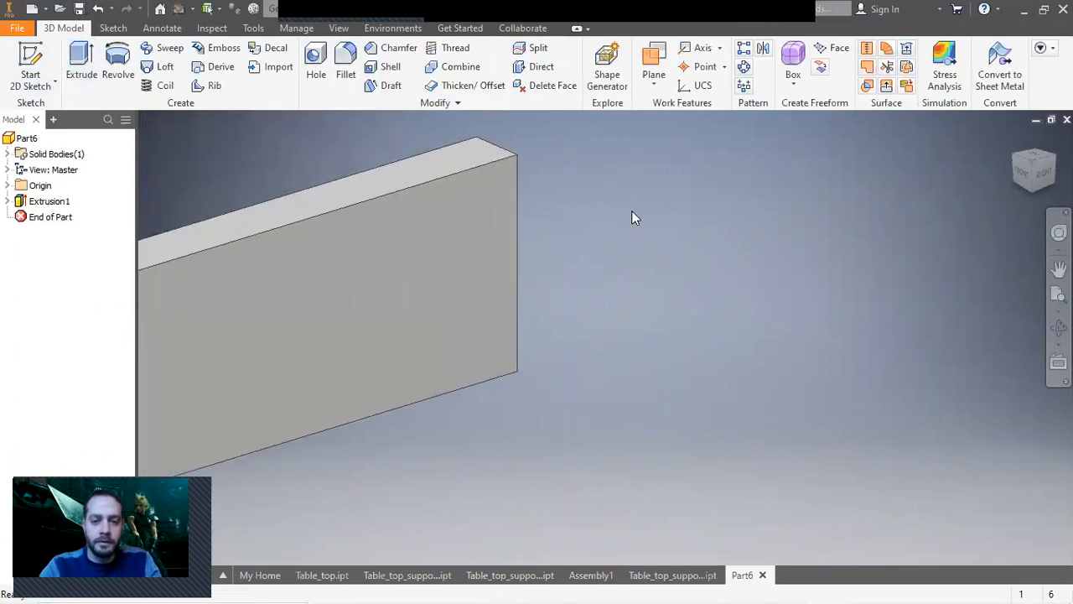
Assign the Wood (Birch) material to the extruded board.
{"action": "left_click", "coordinate": [326, 12]}
{"action": "scroll", "coordinate": [340, 217], "scroll_direction": "down", "scroll_amount": 10}
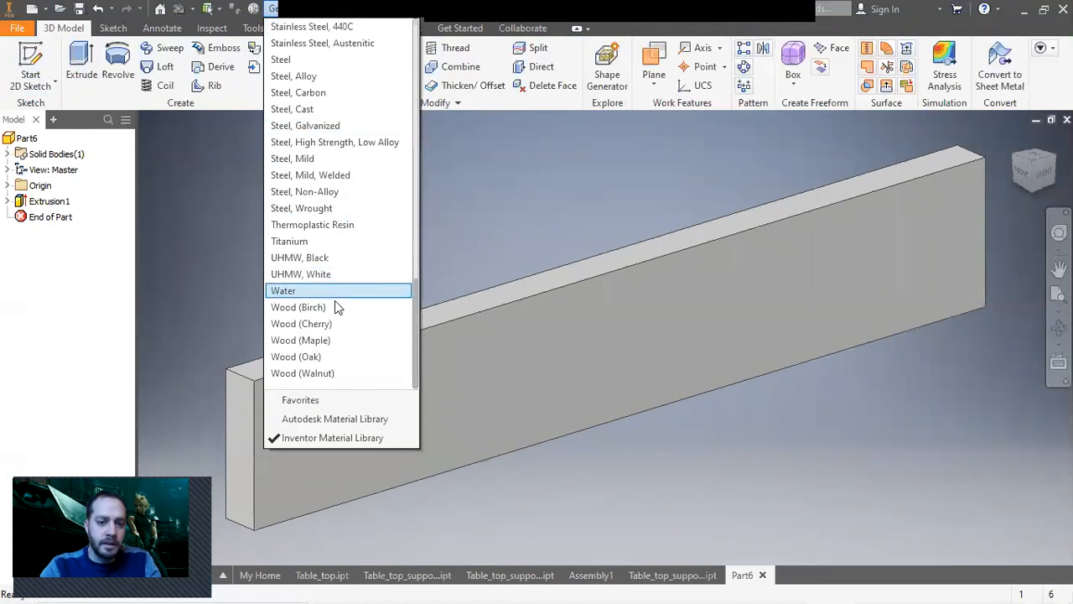
{"action": "left_click", "coordinate": [327, 307]}
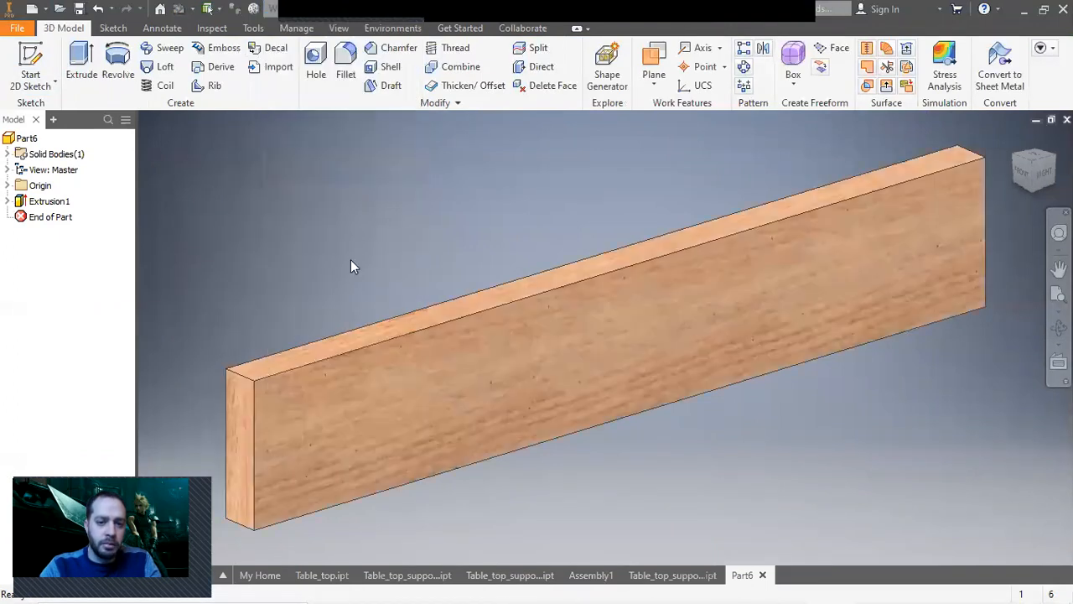
Save the part as Legs in the Table_saw_Outfeed_table folder.
{"action": "left_click", "coordinate": [17, 28]}
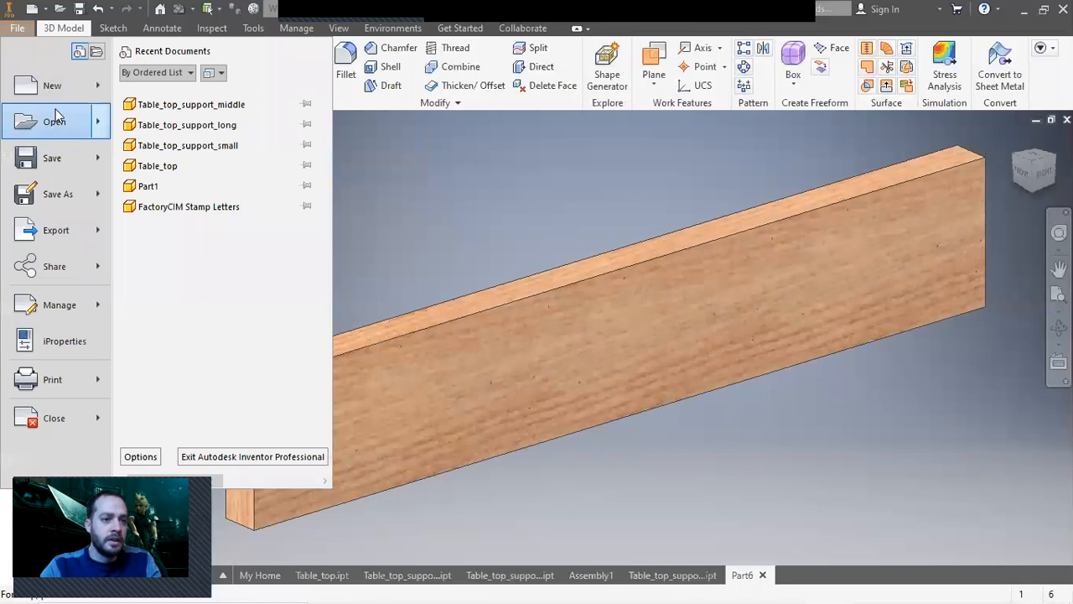
{"action": "left_click", "coordinate": [57, 190]}
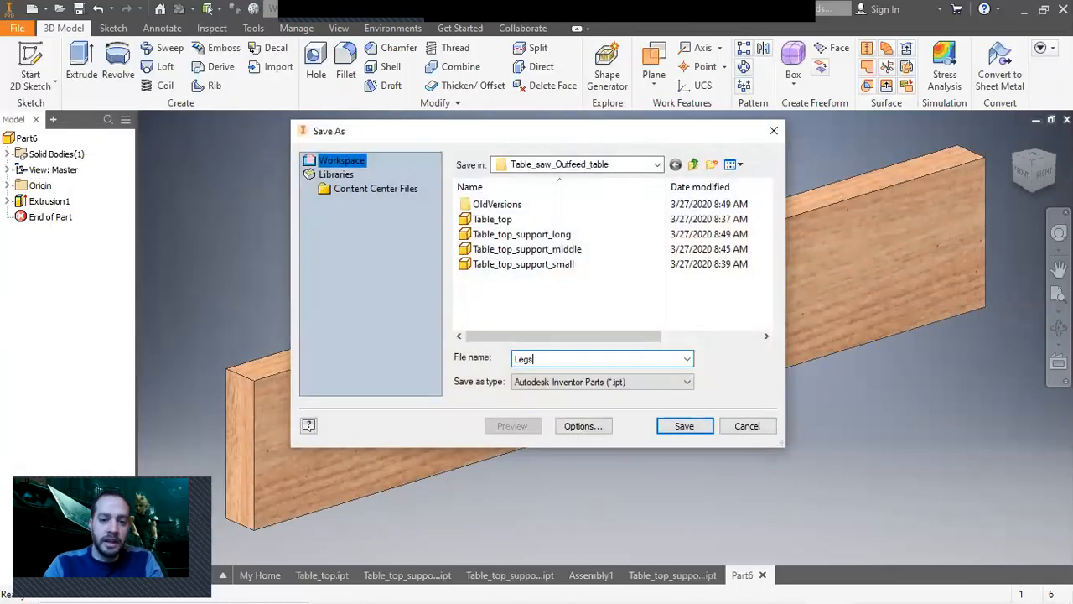
{"action": "left_click", "coordinate": [682, 425]}
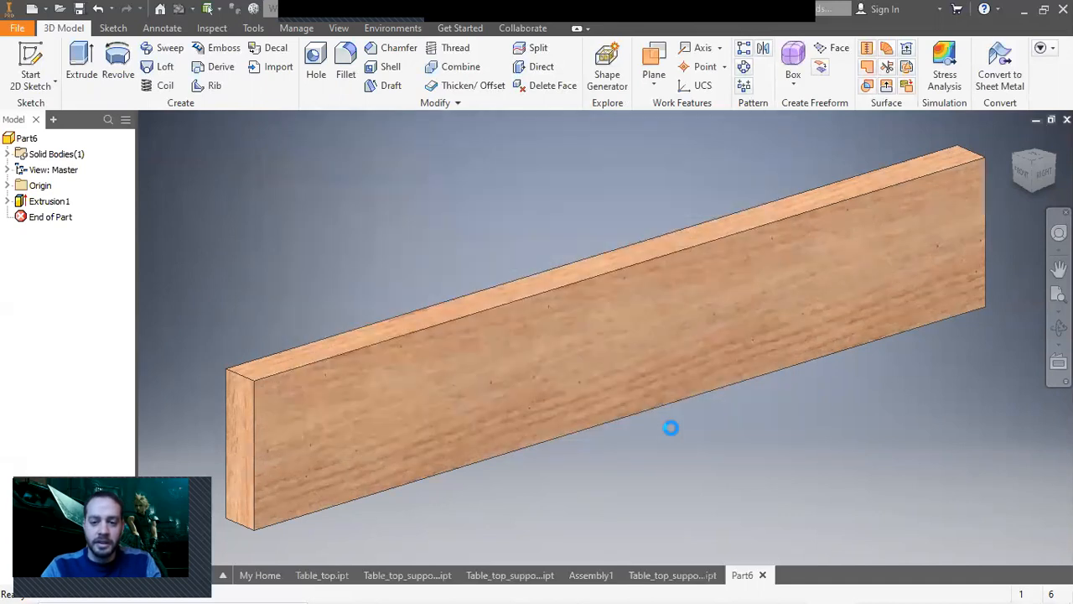
Switch to the Photos app to study the outfeed table reference picture, then return to Inventor.
{"action": "mouse_move", "coordinate": [703, 585]}
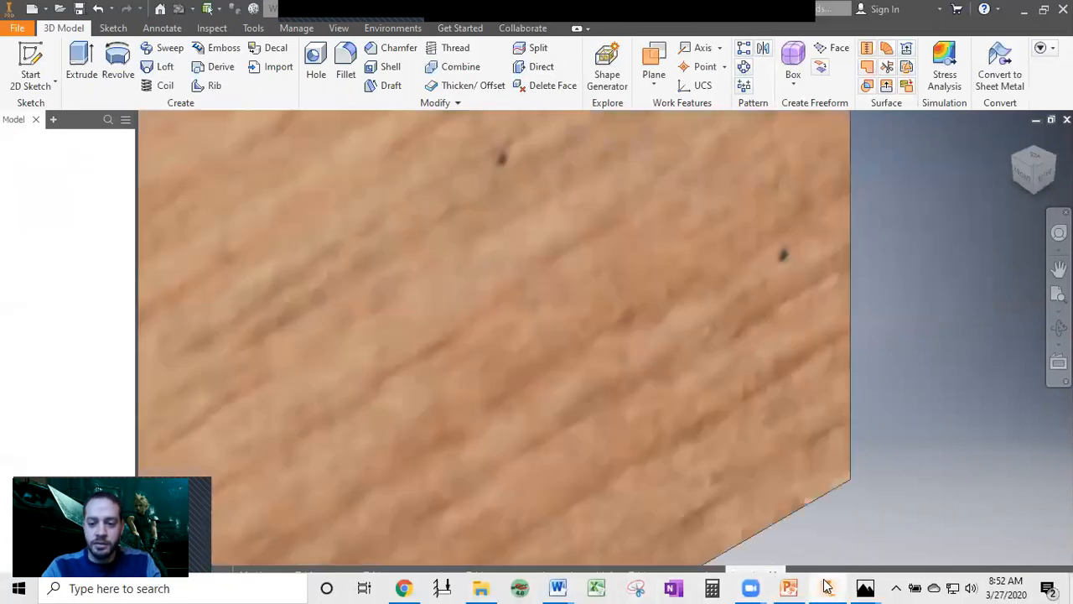
{"action": "mouse_move", "coordinate": [827, 587]}
{"action": "mouse_move", "coordinate": [865, 586]}
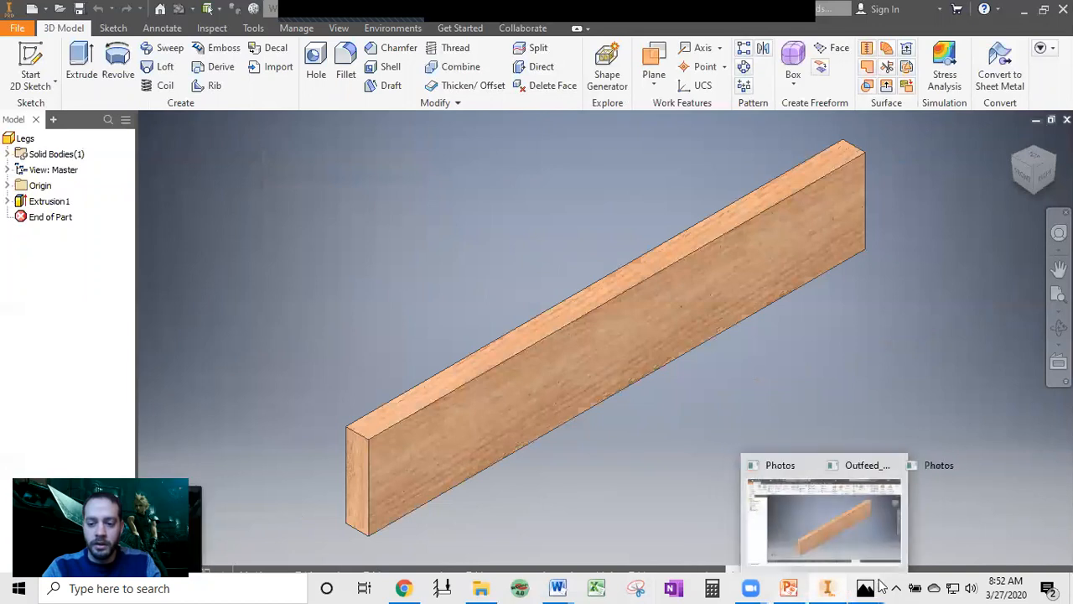
{"action": "left_click", "coordinate": [973, 524]}
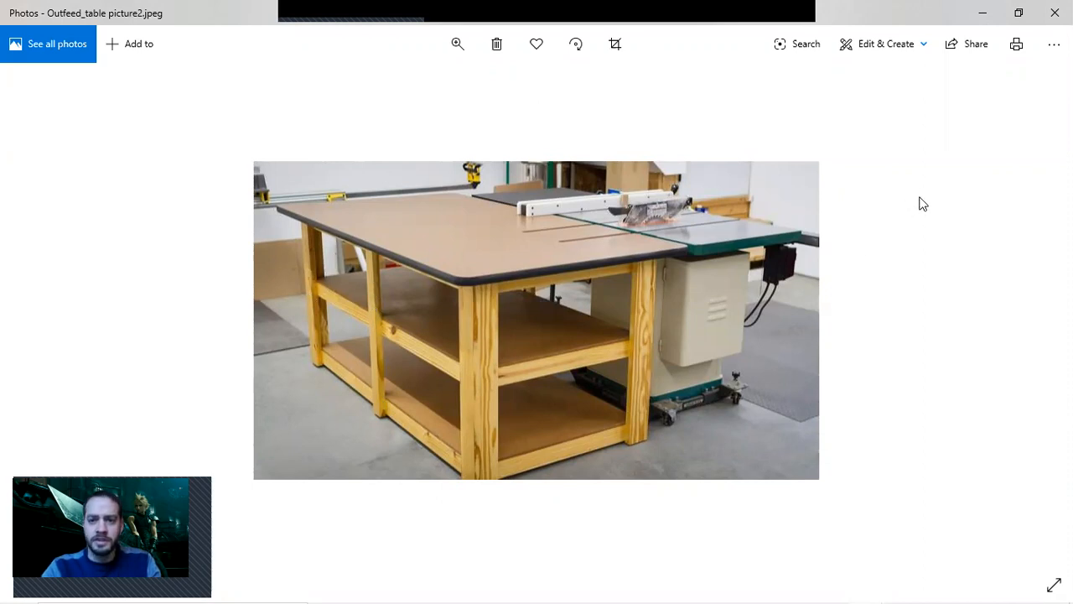
{"action": "mouse_move", "coordinate": [635, 587]}
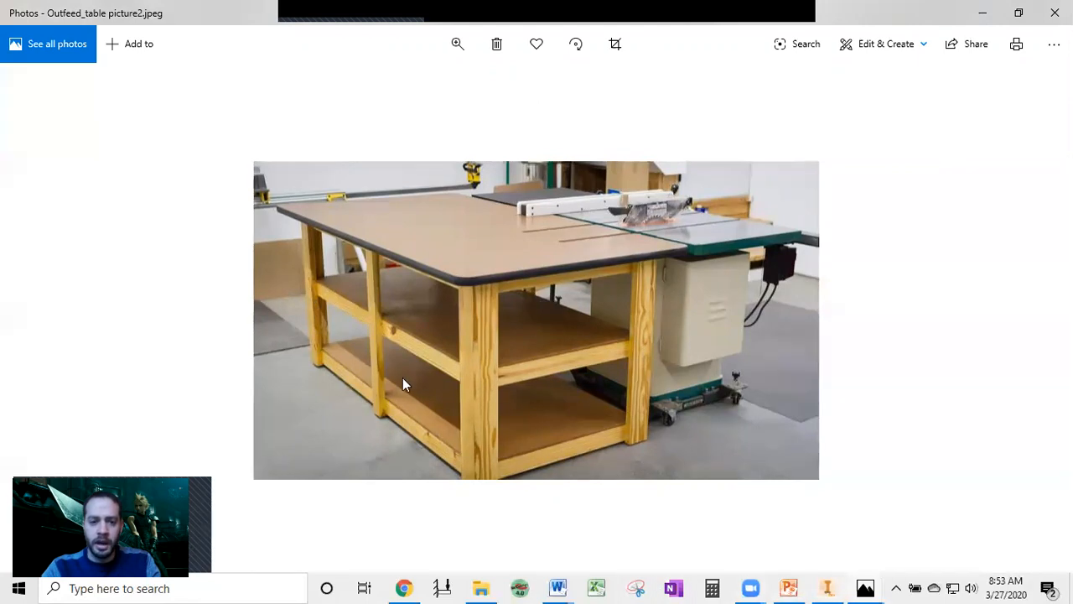
{"action": "left_click", "coordinate": [826, 587]}
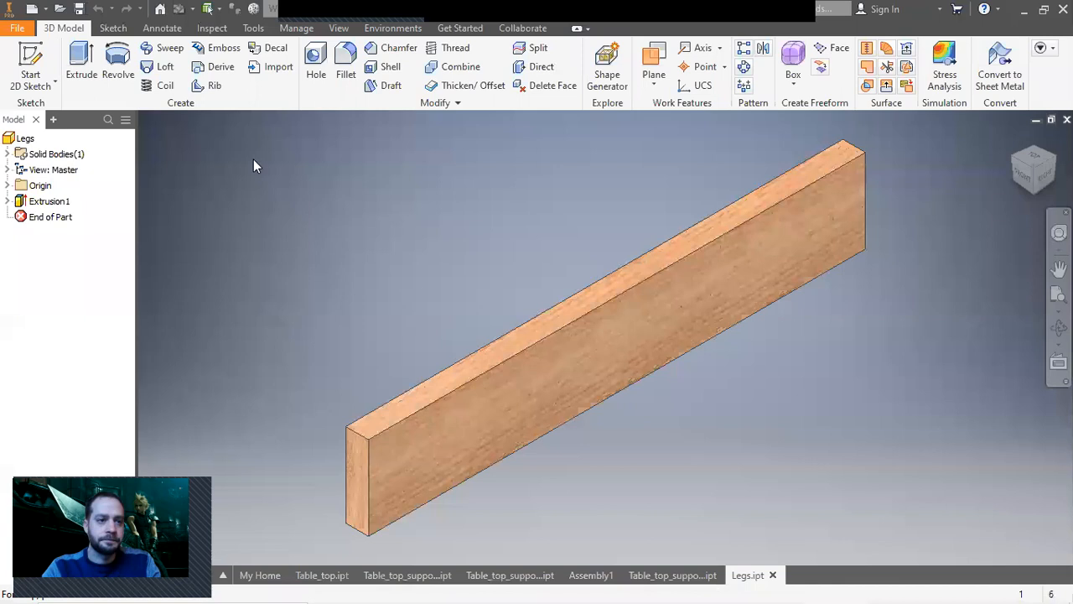
{"action": "left_click", "coordinate": [18, 28]}
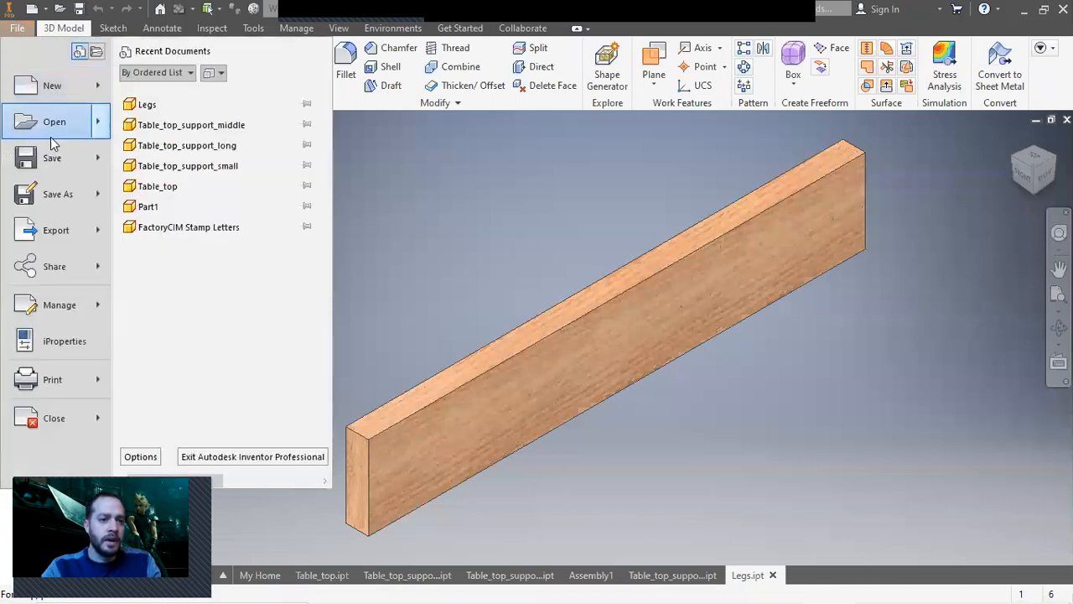
{"action": "left_click", "coordinate": [69, 194]}
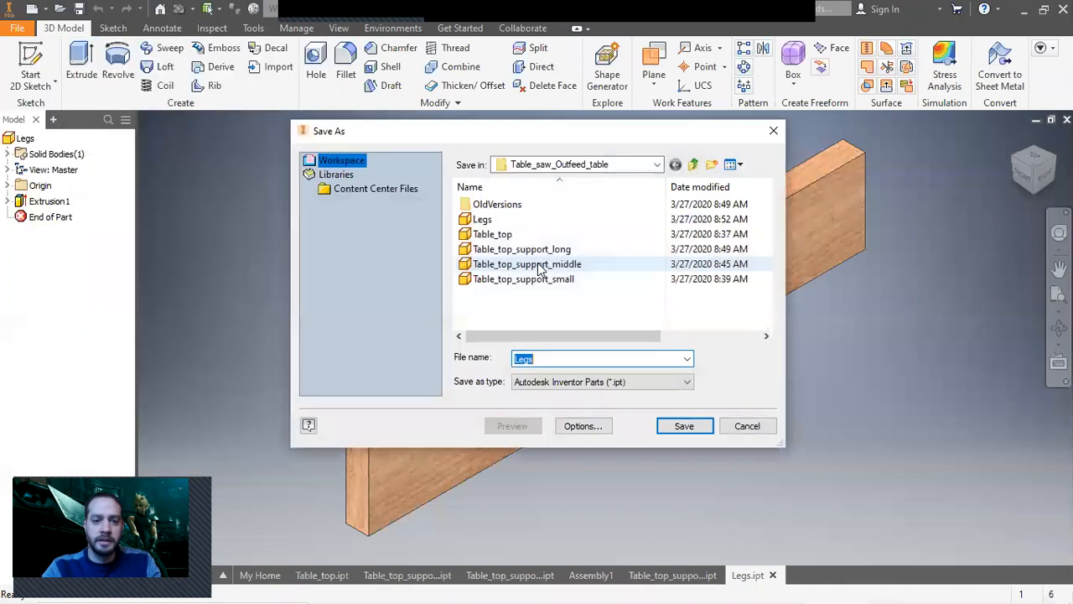
{"action": "left_click", "coordinate": [747, 426]}
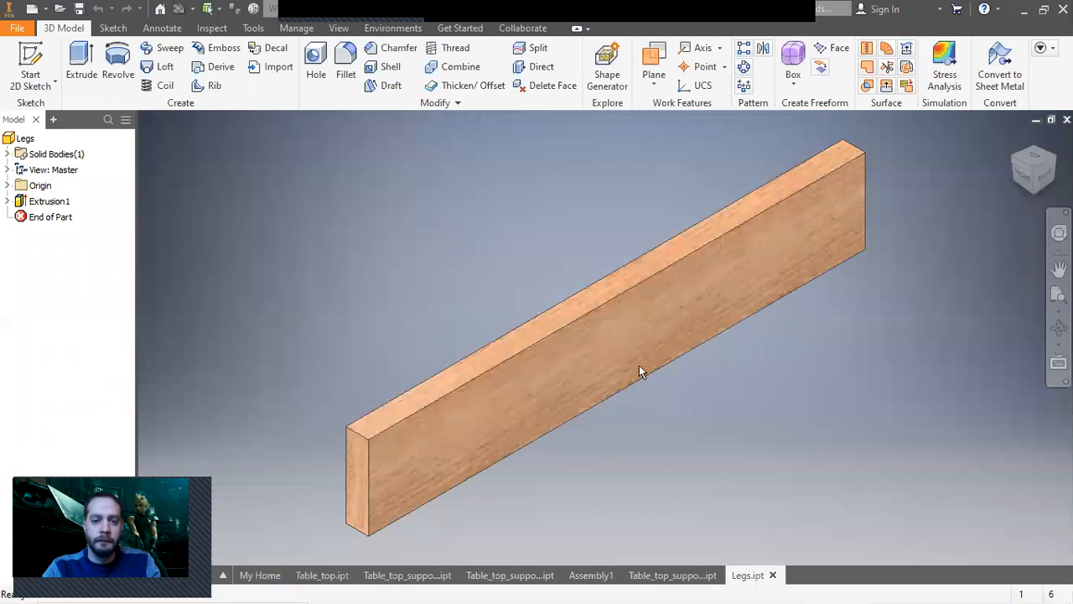
Create another new part from the Standard (in).ipt template.
{"action": "left_click", "coordinate": [19, 28]}
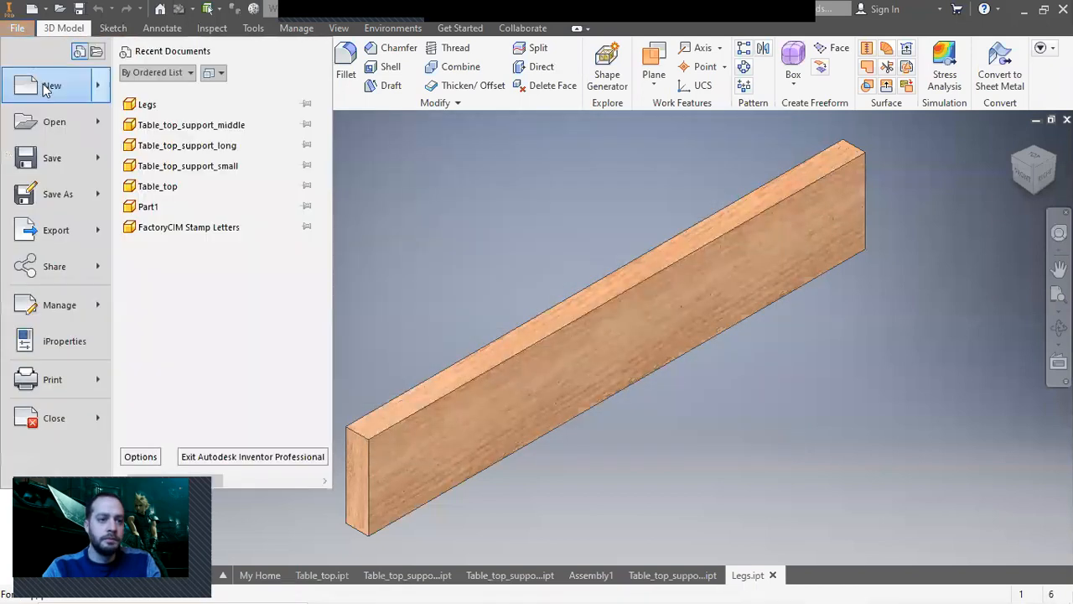
{"action": "left_click", "coordinate": [51, 85]}
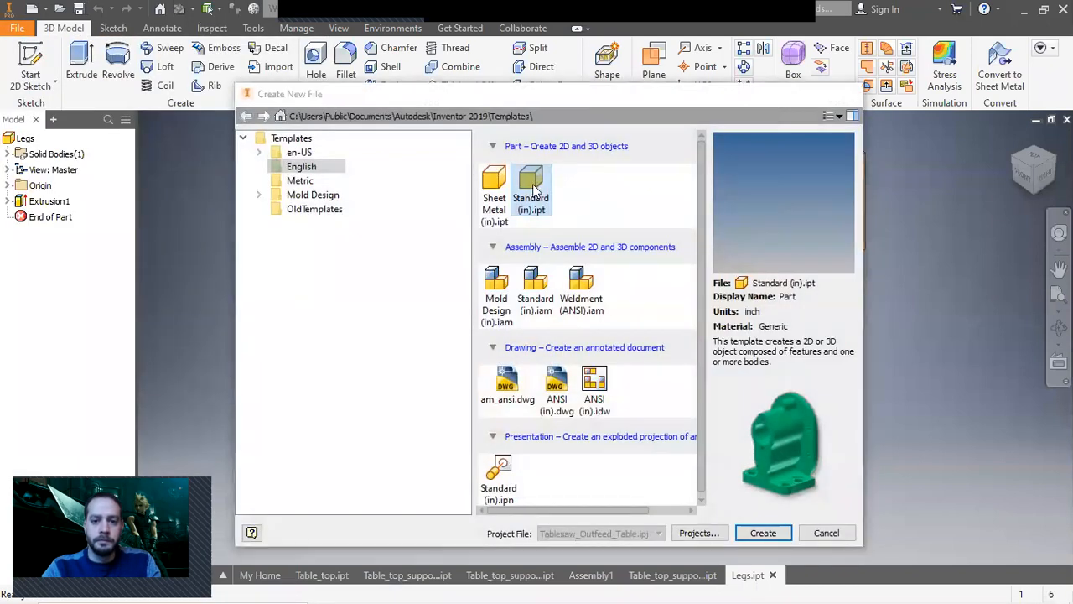
{"action": "double_click", "coordinate": [534, 192]}
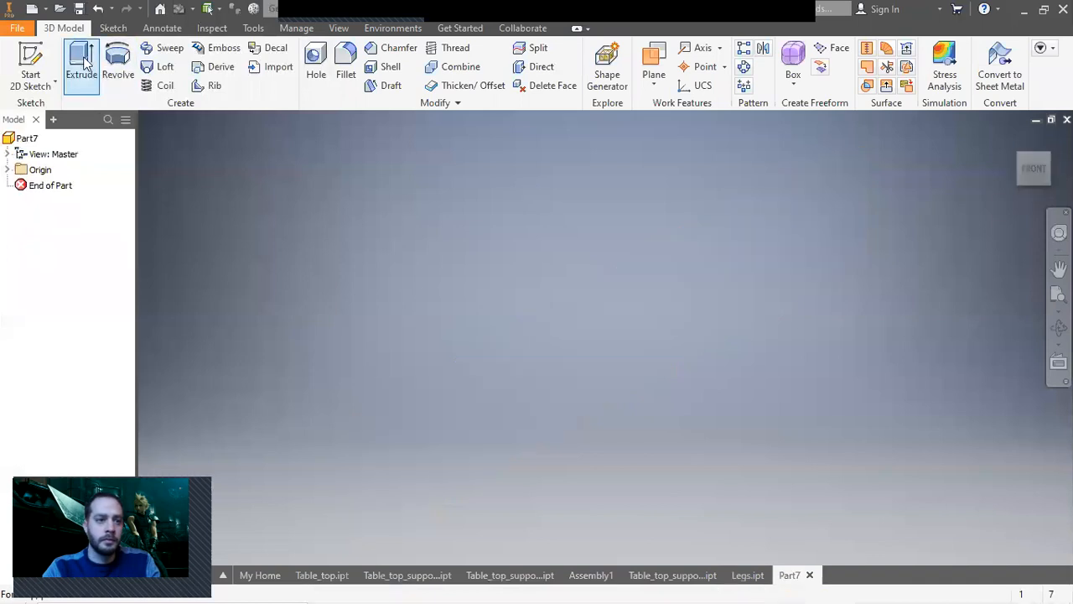
Sketch a 1.5 by 3.5 in rectangle from the origin on the XY plane and finish the sketch.
{"action": "left_click", "coordinate": [31, 63]}
{"action": "left_click", "coordinate": [658, 296]}
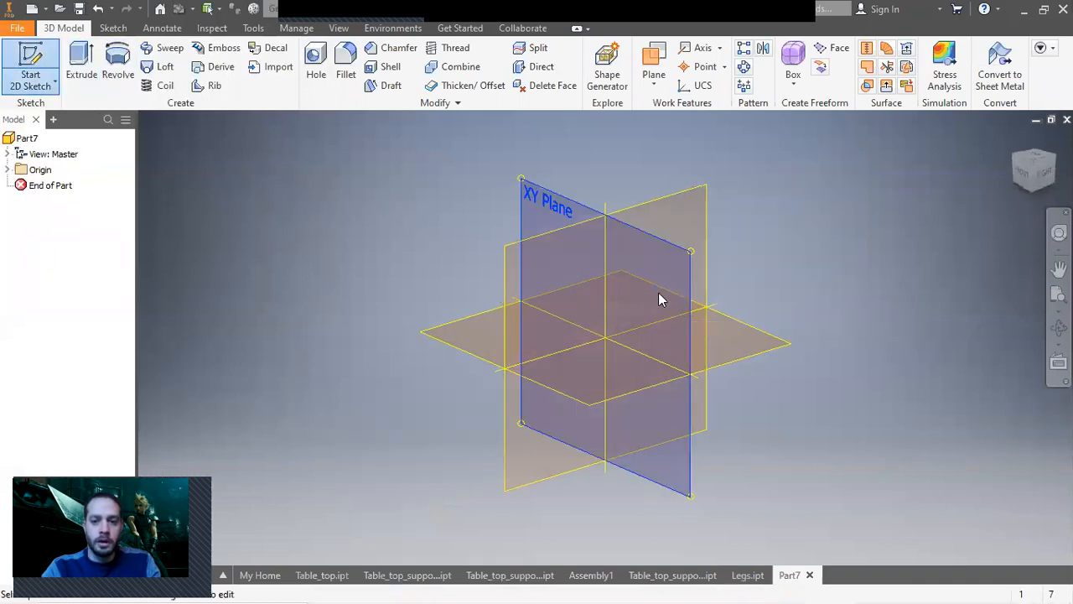
{"action": "left_click", "coordinate": [200, 67]}
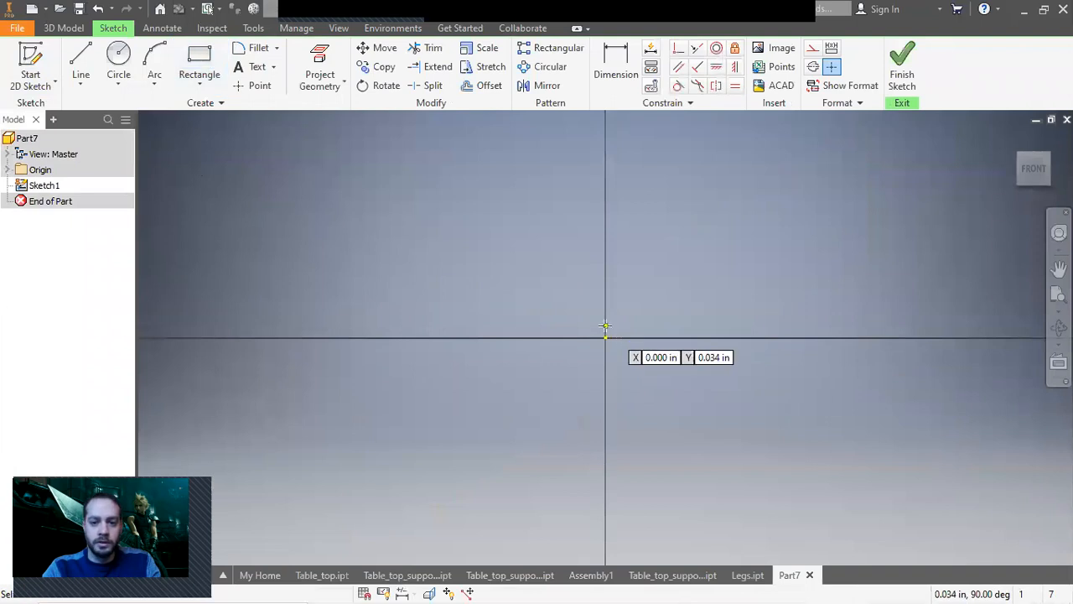
{"action": "left_click", "coordinate": [606, 337]}
{"action": "type", "text": "1.5"}
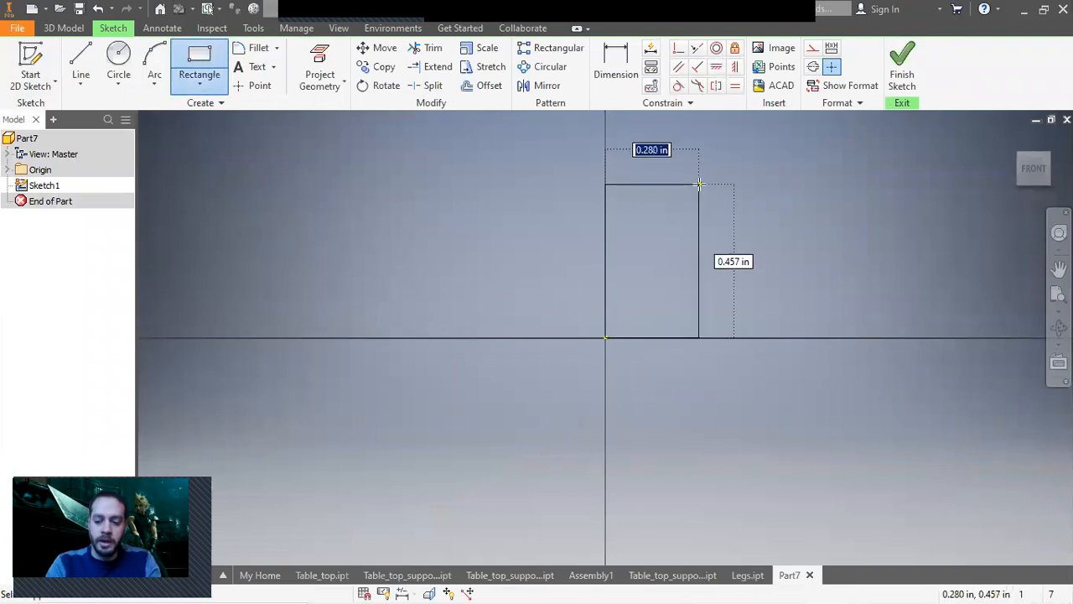
{"action": "key", "text": "Tab"}
{"action": "type", "text": "3.5"}
{"action": "key", "text": "Return"}
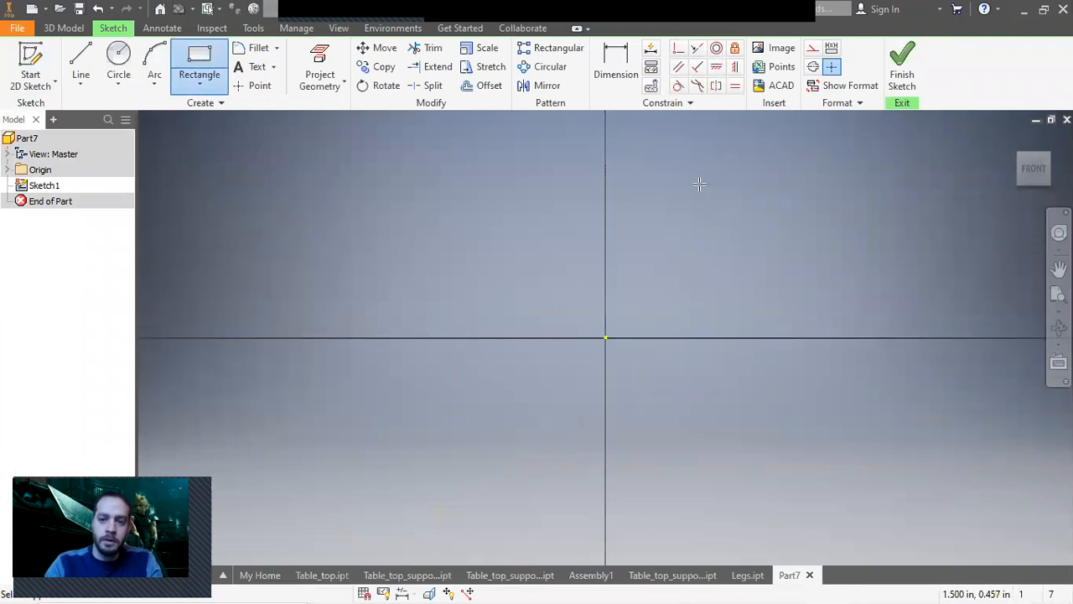
{"action": "right_click", "coordinate": [762, 191]}
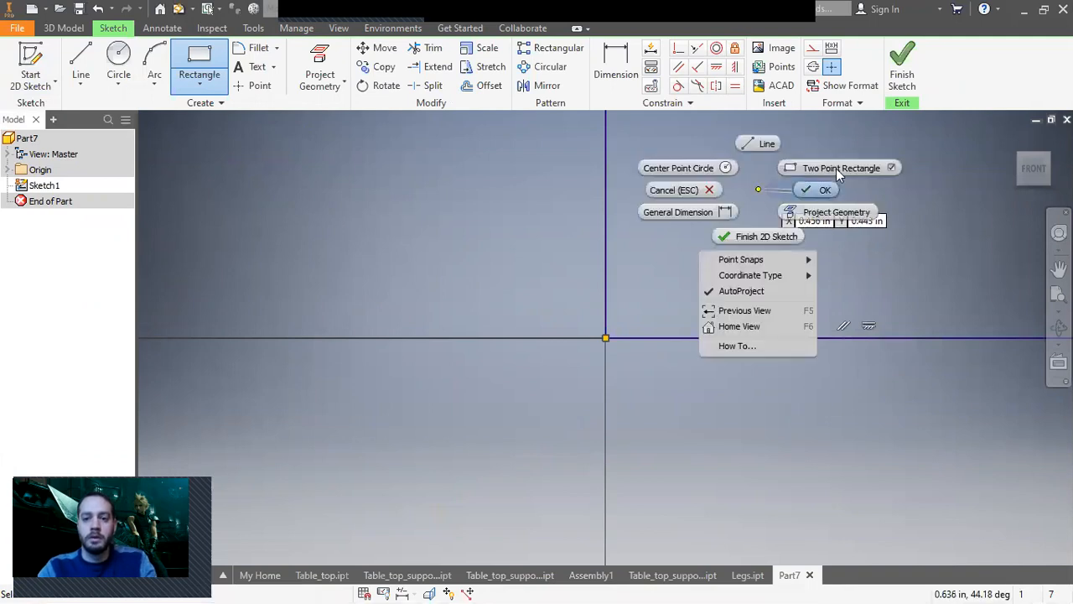
{"action": "left_click", "coordinate": [903, 69]}
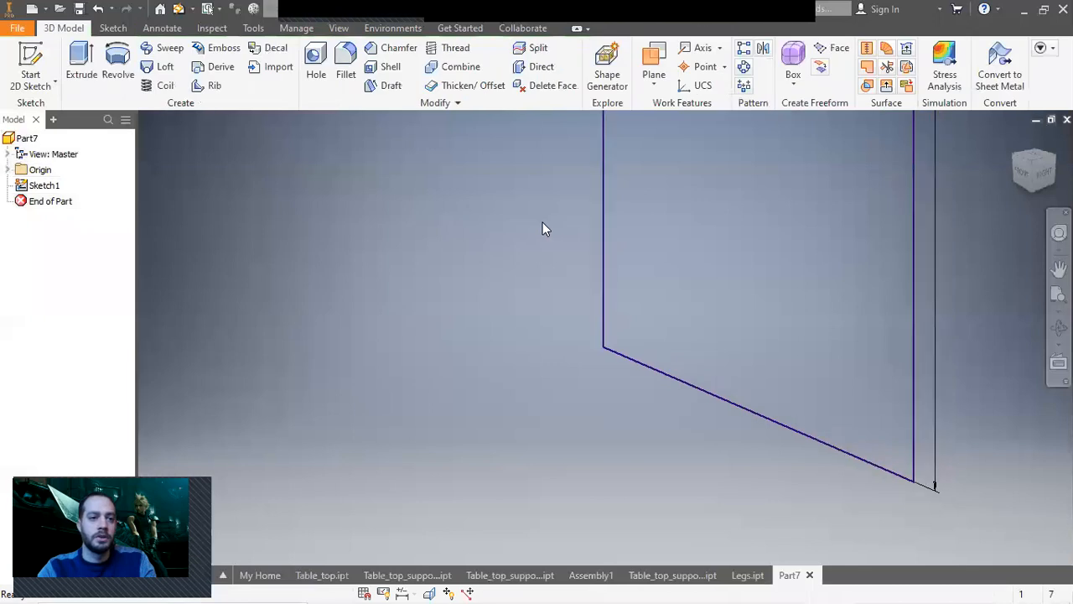
Extrude the rectangle 32 in.
{"action": "left_click", "coordinate": [89, 67]}
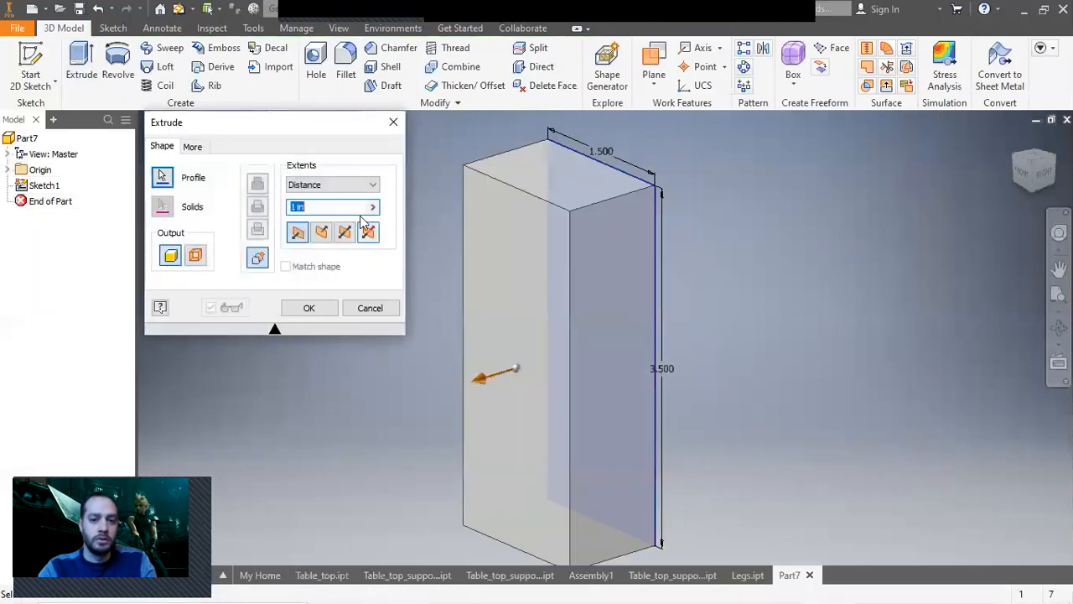
{"action": "type", "text": "32."}
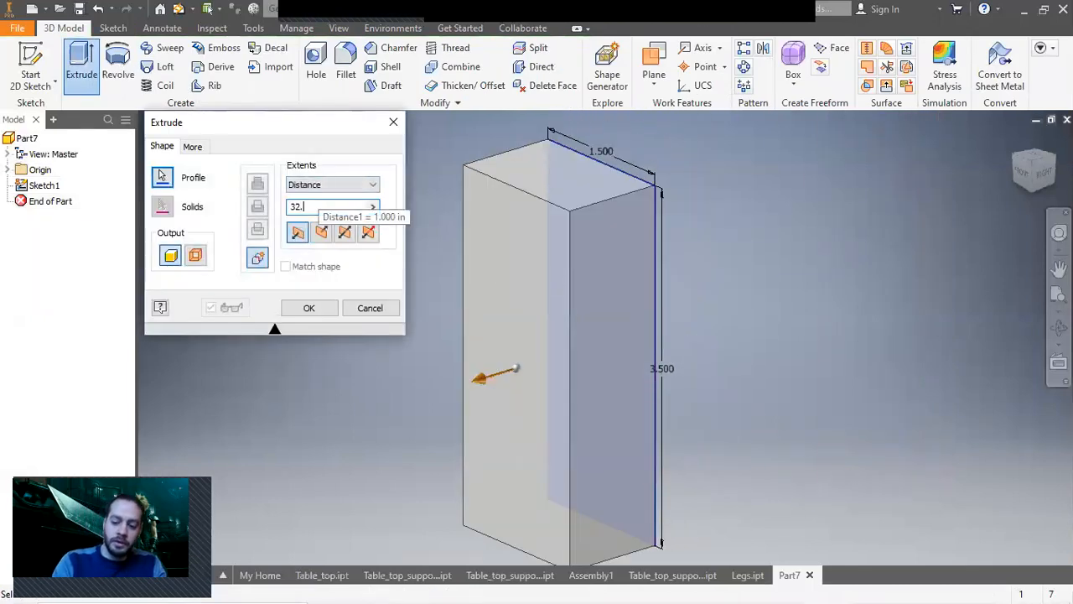
{"action": "key", "text": "Return"}
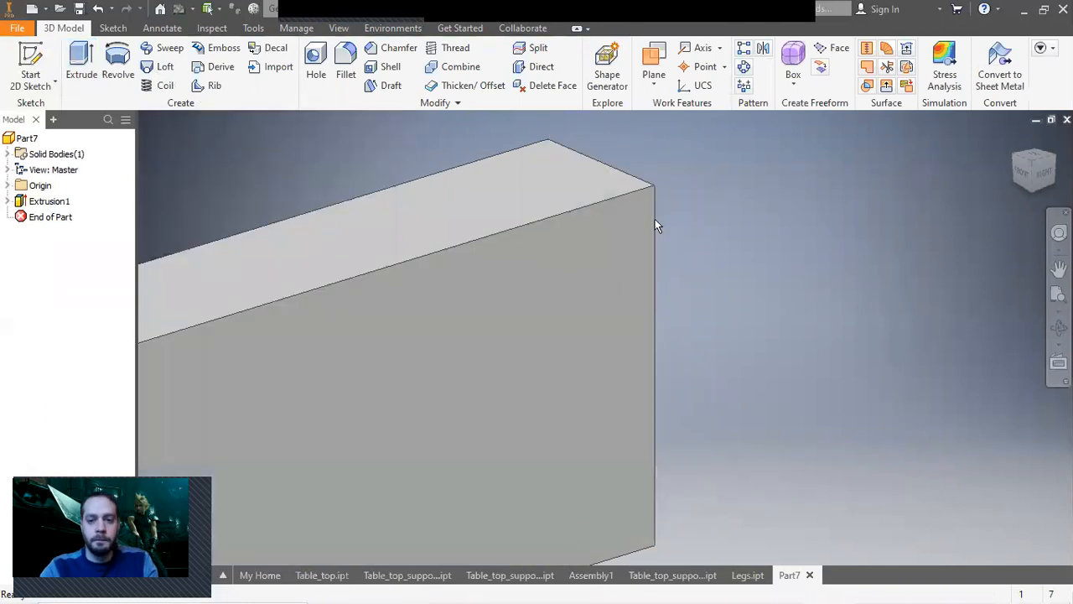
Assign a wood material to the part from the material list.
{"action": "scroll", "coordinate": [655, 218], "scroll_direction": "down", "scroll_amount": 3}
{"action": "scroll", "coordinate": [647, 226], "scroll_direction": "down", "scroll_amount": 2}
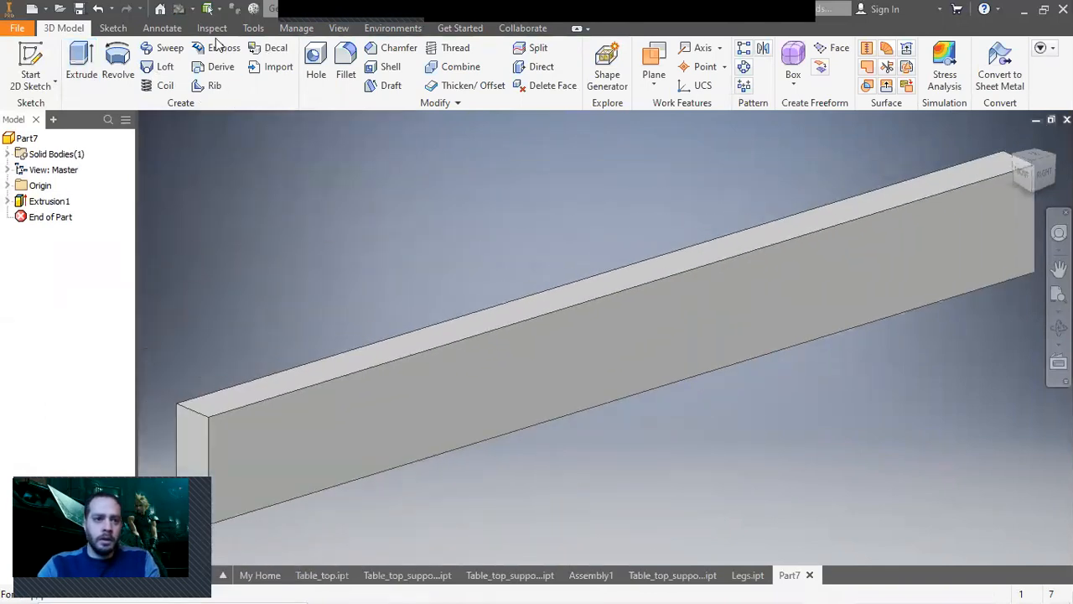
{"action": "left_click", "coordinate": [276, 9]}
{"action": "scroll", "coordinate": [324, 226], "scroll_direction": "down", "scroll_amount": 8}
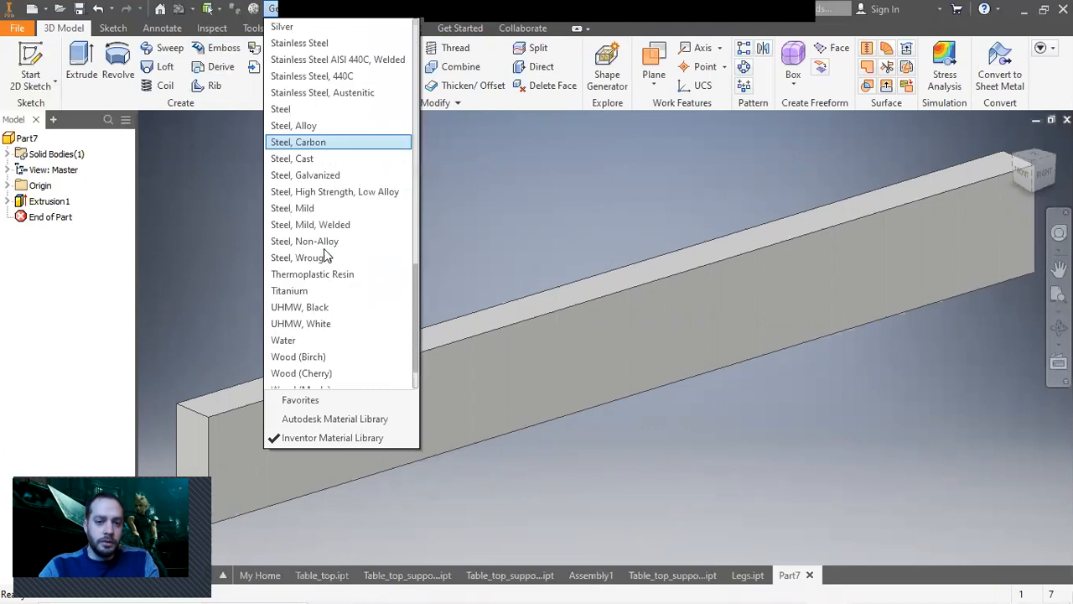
{"action": "scroll", "coordinate": [327, 277], "scroll_direction": "down", "scroll_amount": 1}
{"action": "left_click", "coordinate": [334, 301]}
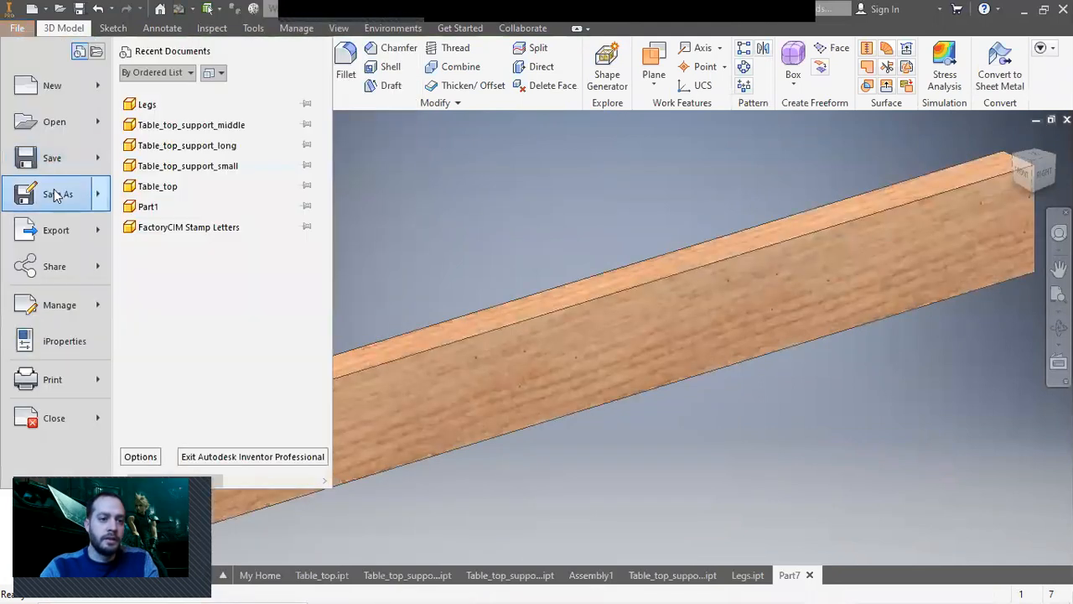
Save the part as Legs_long_side_support in the Table_saw_Outfeed_table folder.
{"action": "left_click", "coordinate": [52, 192]}
{"action": "left_click", "coordinate": [483, 219]}
{"action": "double_click", "coordinate": [560, 359]}
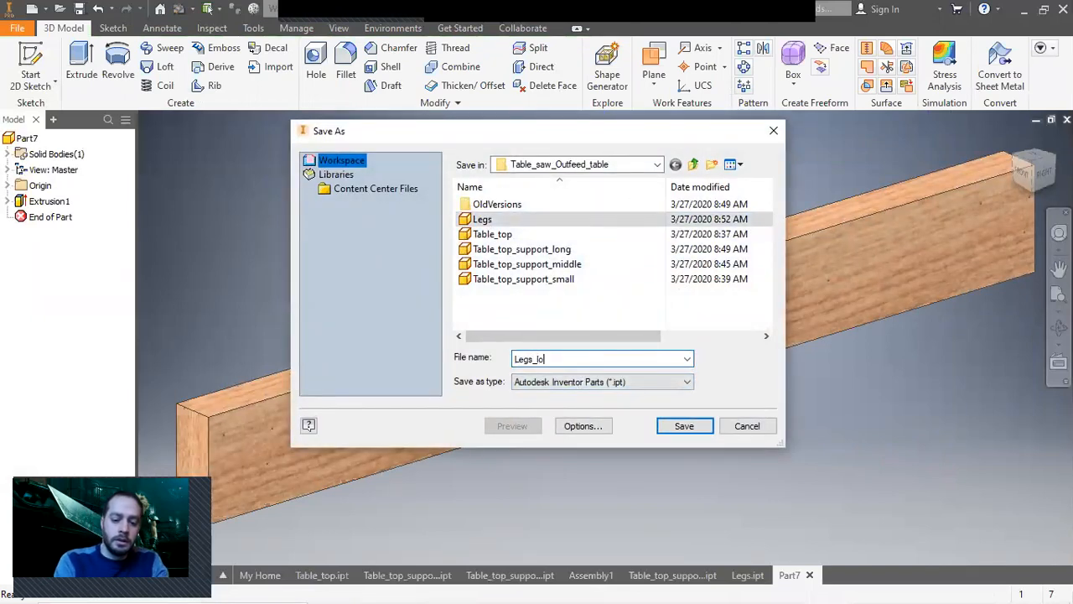
{"action": "type", "text": "Legs_long_side_support"}
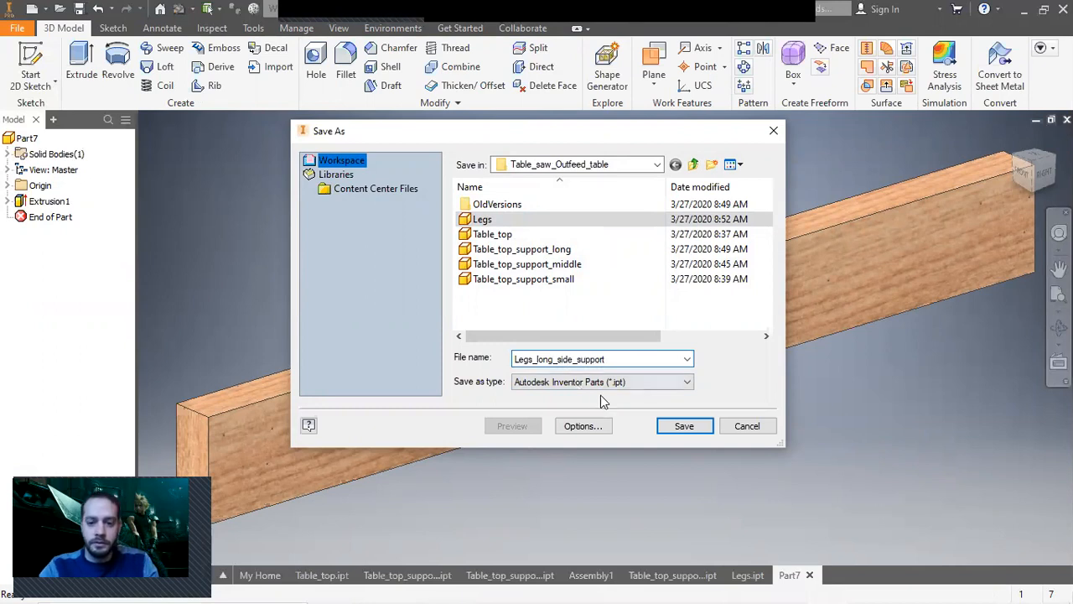
{"action": "left_click", "coordinate": [699, 427]}
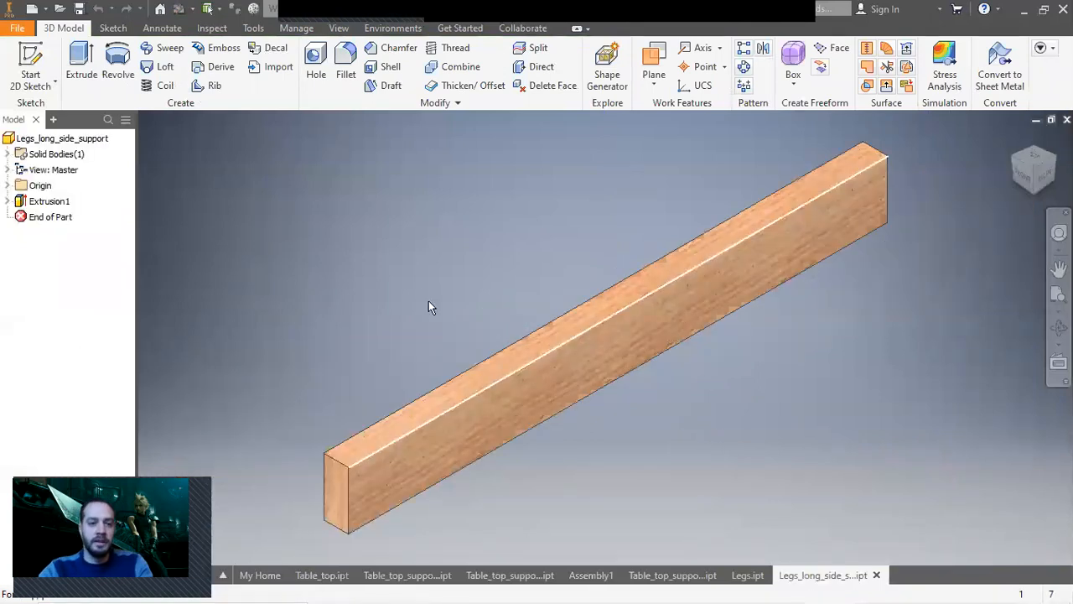
Switch to the Assembly1 document.
{"action": "left_click", "coordinate": [20, 29]}
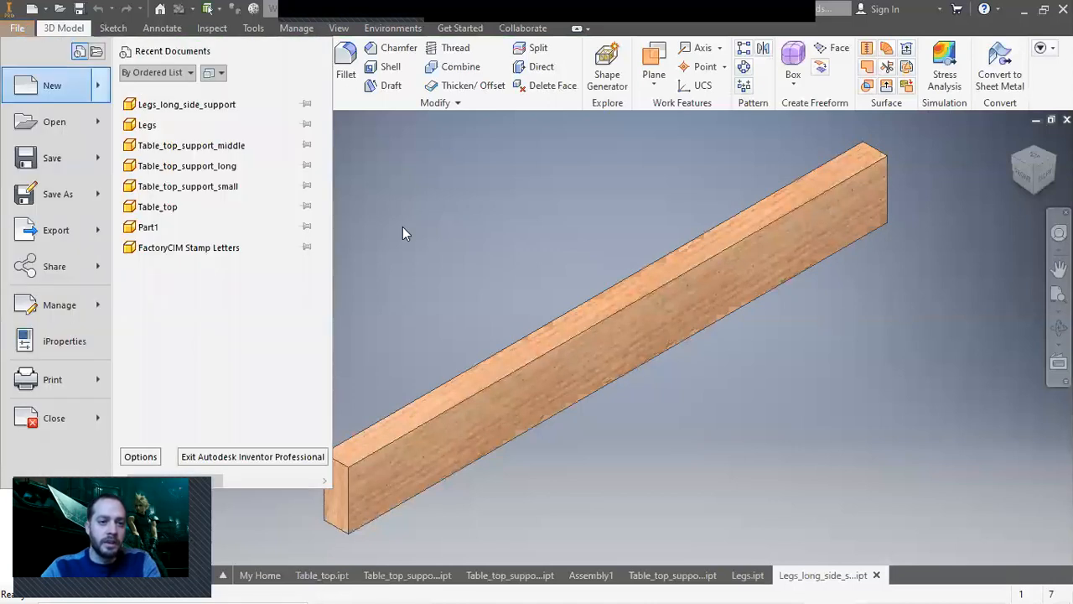
{"action": "left_click", "coordinate": [468, 382]}
{"action": "left_click", "coordinate": [596, 575]}
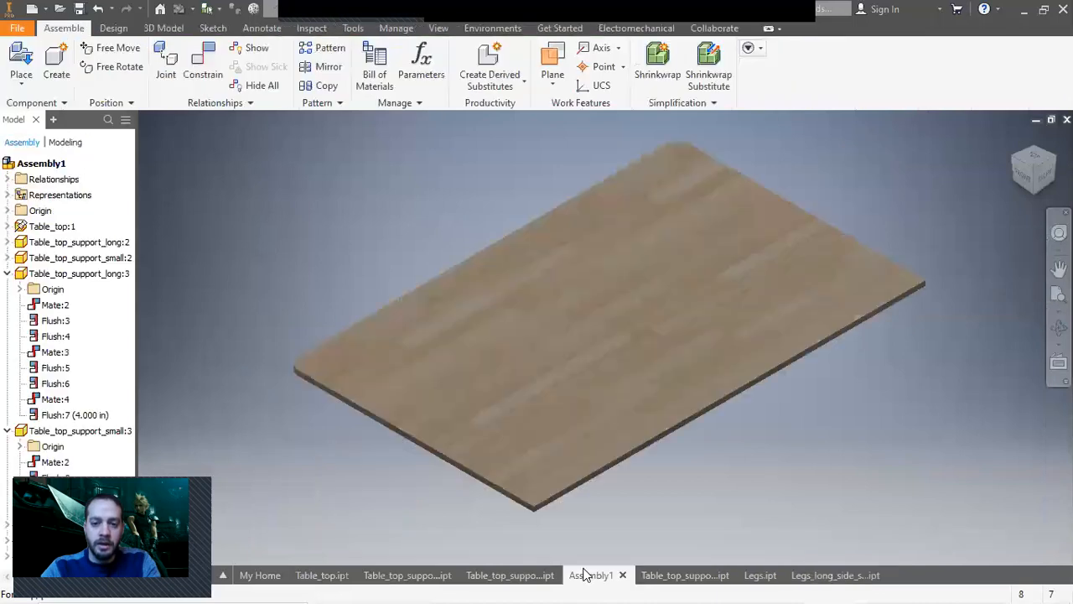
Place one Legs_long_side_support component into the assembly.
{"action": "left_click", "coordinate": [1014, 186]}
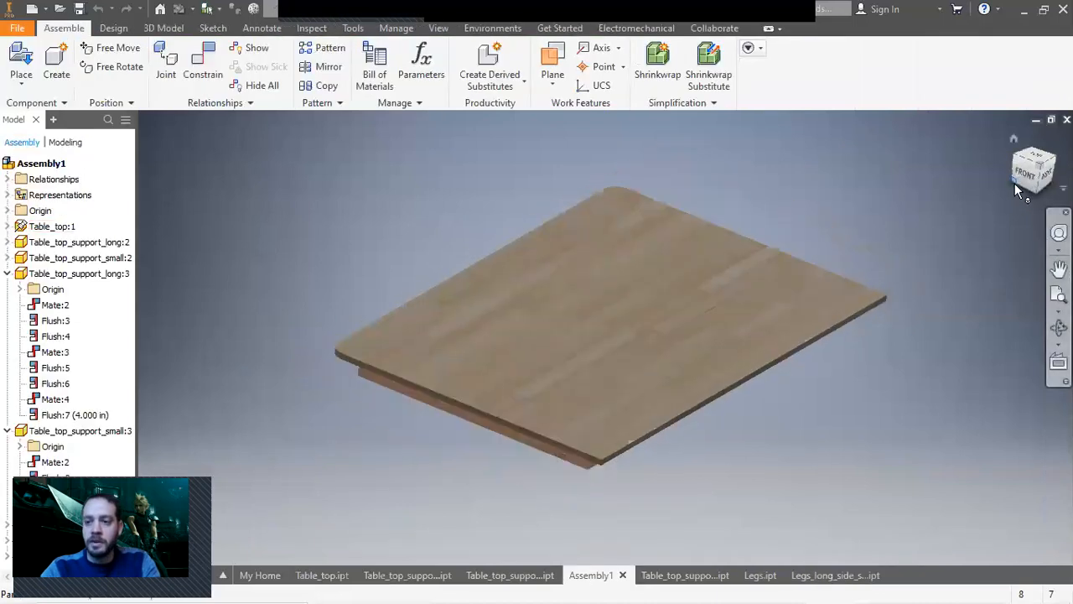
{"action": "left_click", "coordinate": [1036, 181]}
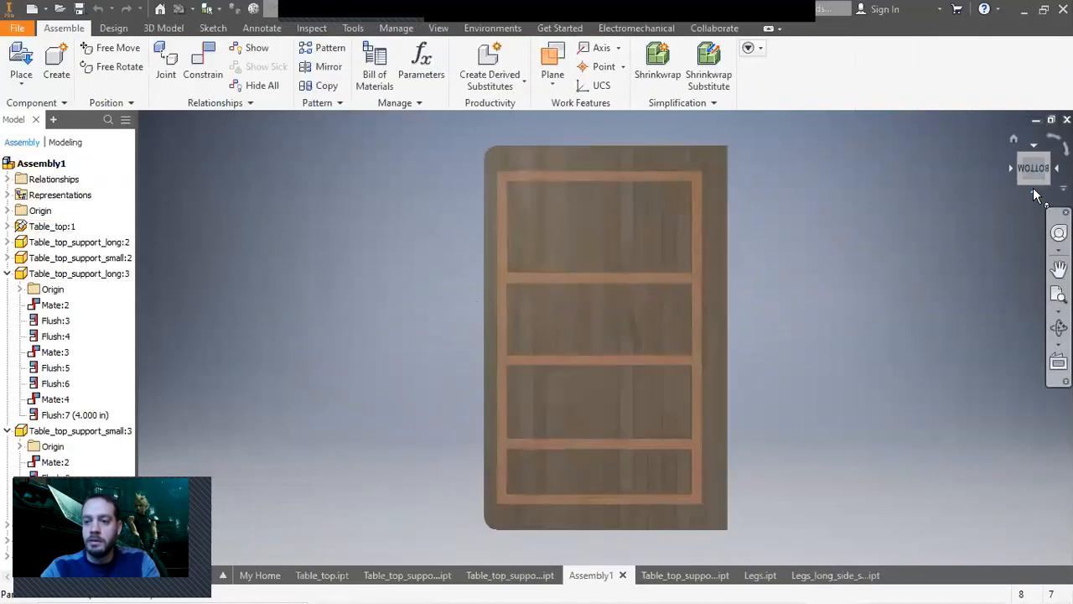
{"action": "left_click", "coordinate": [1034, 188]}
{"action": "left_click", "coordinate": [1047, 155]}
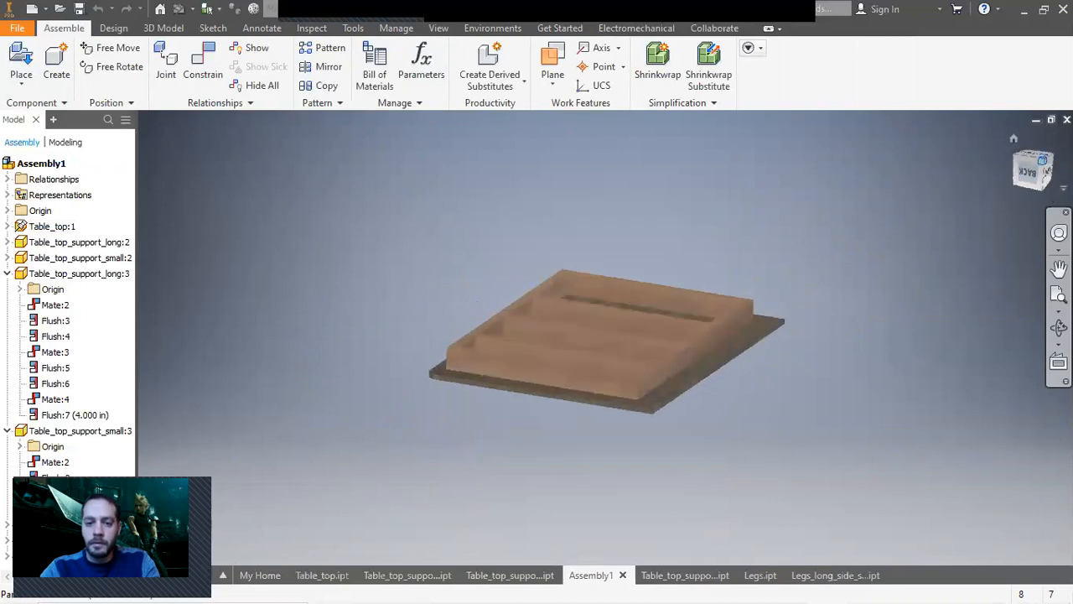
{"action": "scroll", "coordinate": [618, 439], "scroll_direction": "down", "scroll_amount": 5}
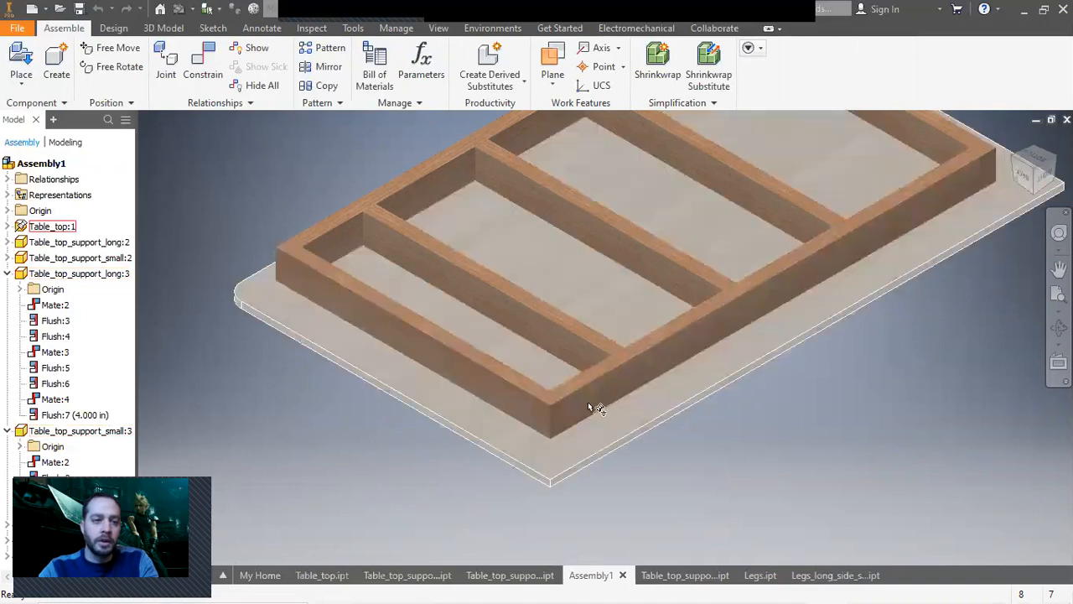
{"action": "left_click", "coordinate": [29, 60]}
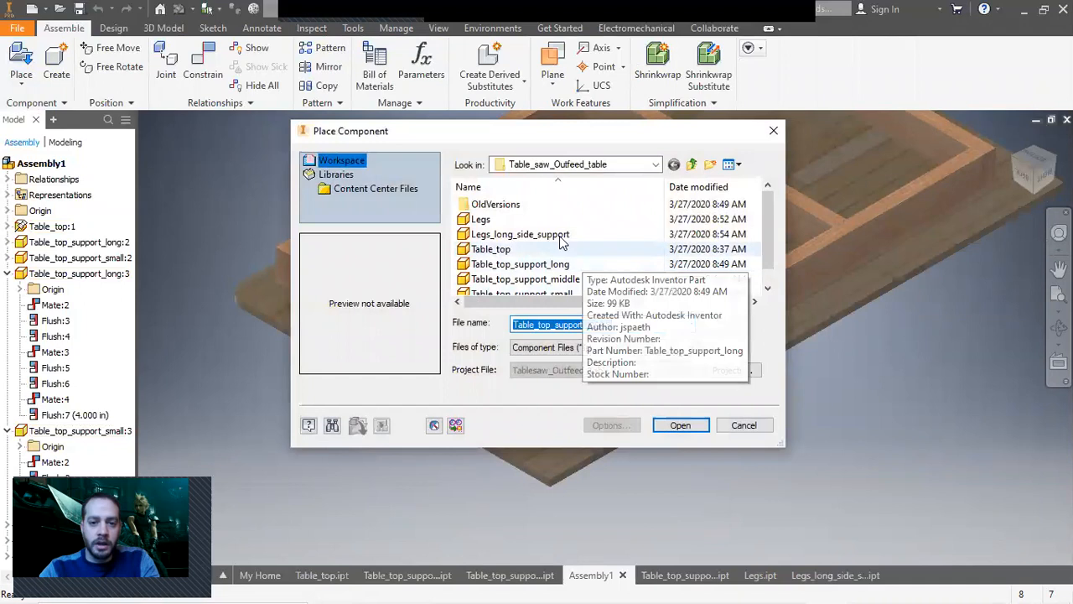
{"action": "double_click", "coordinate": [505, 234]}
{"action": "scroll", "coordinate": [754, 458], "scroll_direction": "down", "scroll_amount": 5}
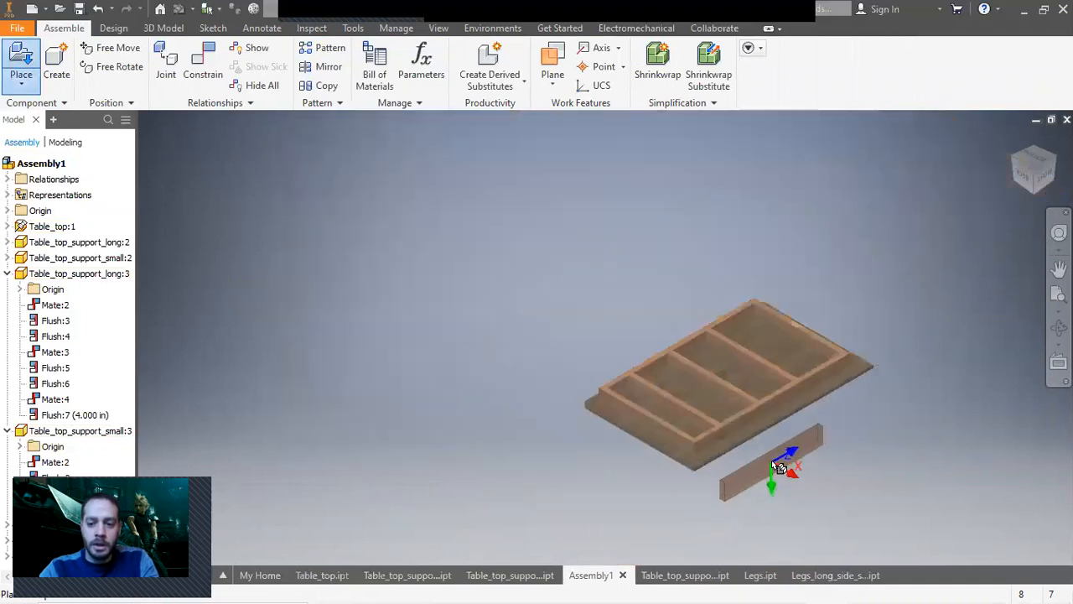
{"action": "left_click", "coordinate": [440, 369]}
{"action": "right_click", "coordinate": [379, 282]}
{"action": "key", "text": "Escape"}
Mate a face of the long side support against the leg with the flush solution.
{"action": "left_click", "coordinate": [203, 64]}
{"action": "scroll", "coordinate": [385, 339], "scroll_direction": "up", "scroll_amount": 5}
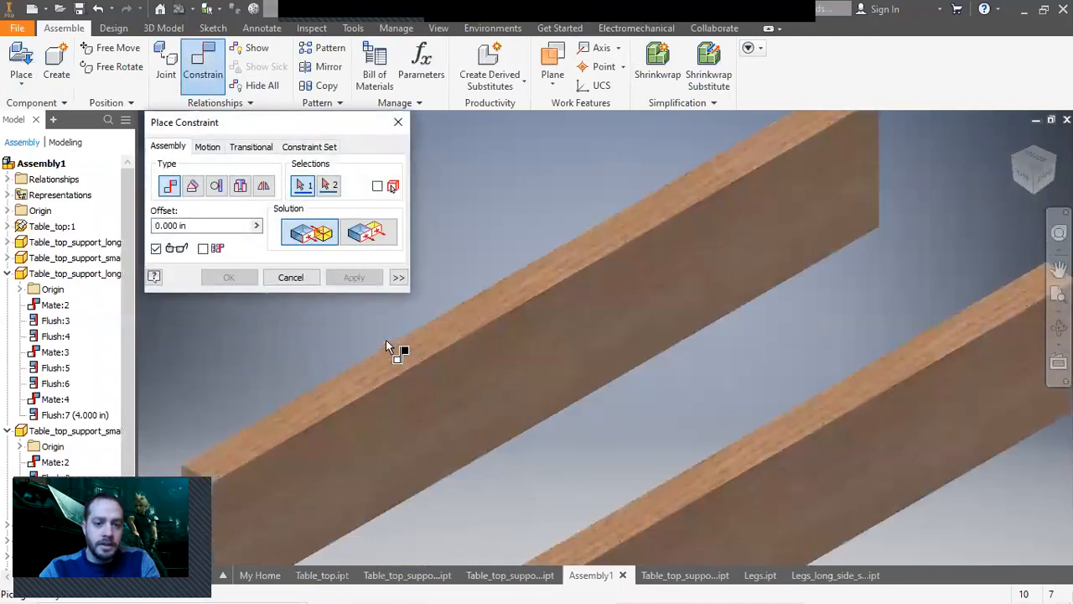
{"action": "left_click", "coordinate": [399, 346]}
{"action": "left_click", "coordinate": [733, 509]}
{"action": "scroll", "coordinate": [624, 289], "scroll_direction": "up", "scroll_amount": 2}
{"action": "left_click", "coordinate": [367, 232]}
{"action": "left_click", "coordinate": [353, 276]}
Add two more flush mates aligning the side support's end and top faces with the leg.
{"action": "left_click", "coordinate": [441, 409]}
{"action": "left_click", "coordinate": [284, 492]}
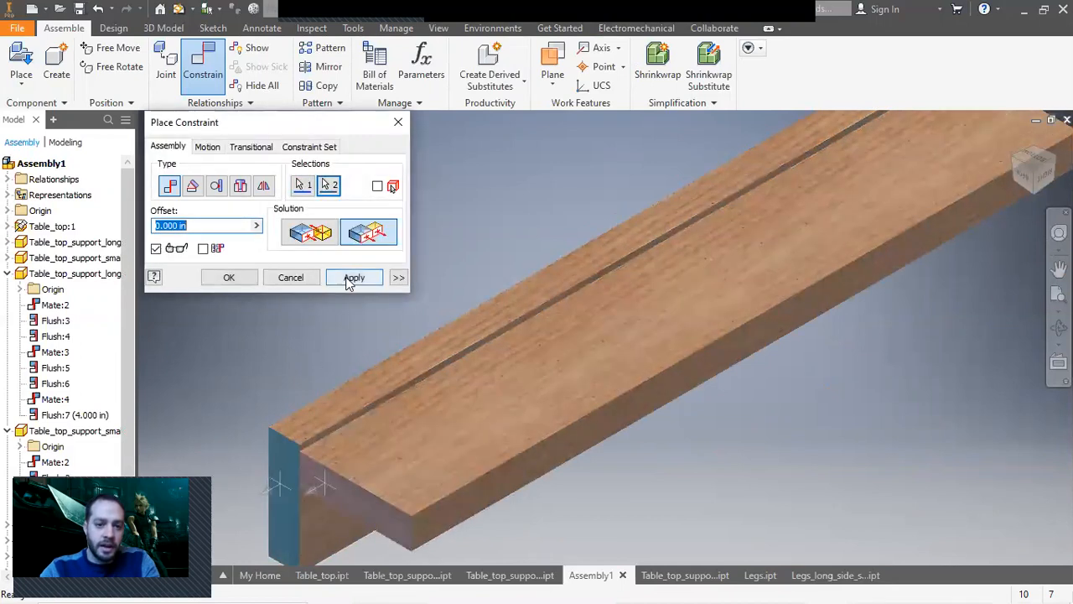
{"action": "left_click", "coordinate": [347, 277]}
{"action": "left_click", "coordinate": [396, 436]}
{"action": "left_click", "coordinate": [368, 386]}
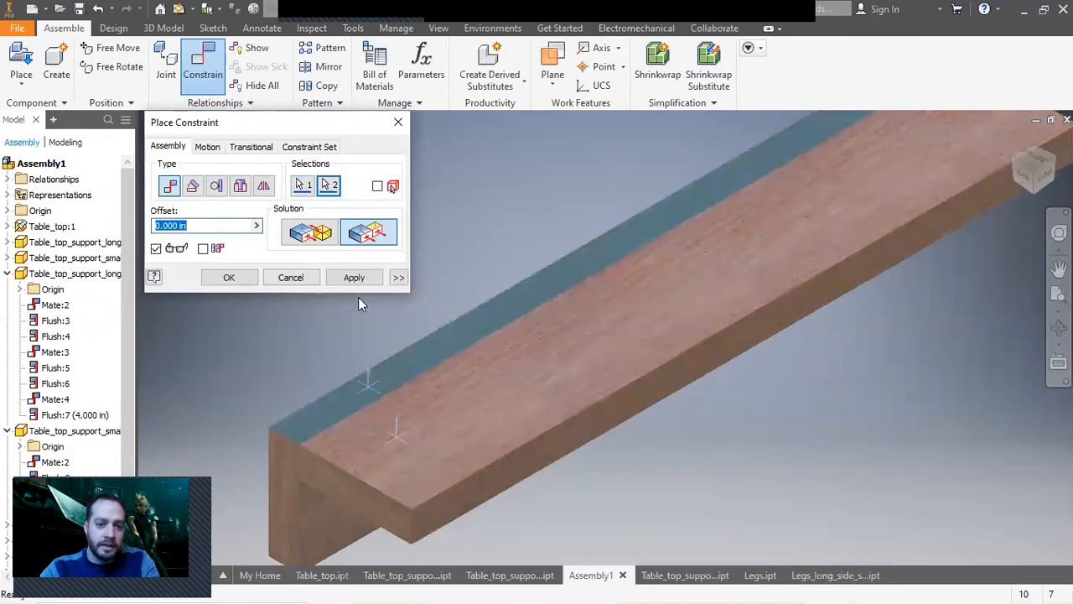
{"action": "left_click", "coordinate": [353, 277]}
{"action": "scroll", "coordinate": [687, 436], "scroll_direction": "up", "scroll_amount": 2}
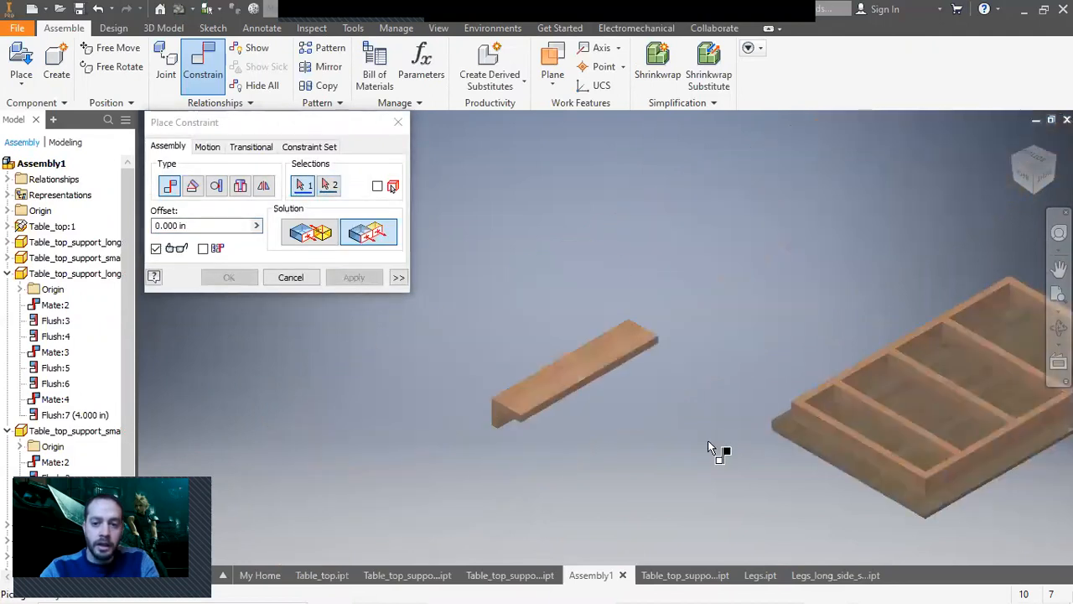
Paste three more copies of the leg with its side support.
{"action": "left_click", "coordinate": [307, 283]}
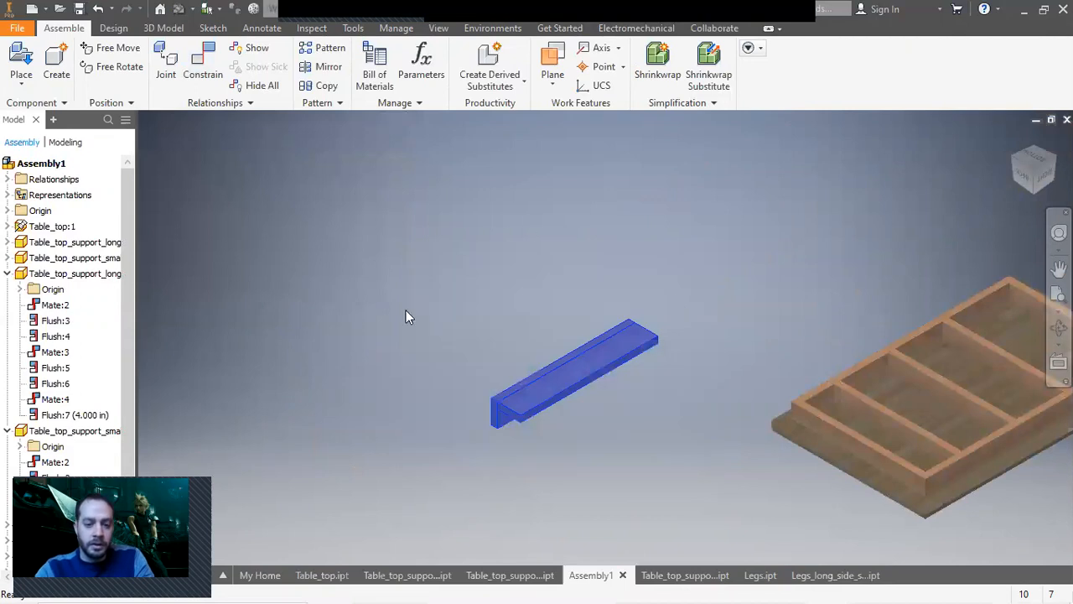
{"action": "key", "text": "ctrl+v"}
{"action": "key", "text": "ctrl+v"}
{"action": "key", "text": "ctrl+v"}
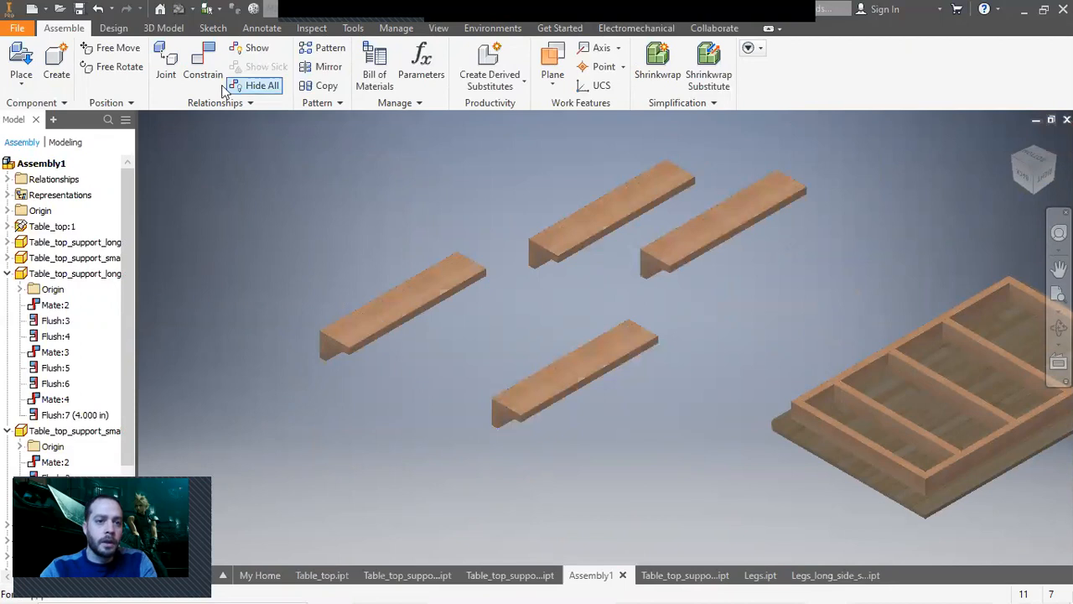
Mate a leg assembly's face flush against the outer side of the tabletop frame.
{"action": "left_click", "coordinate": [203, 60]}
{"action": "scroll", "coordinate": [513, 445], "scroll_direction": "down", "scroll_amount": 6}
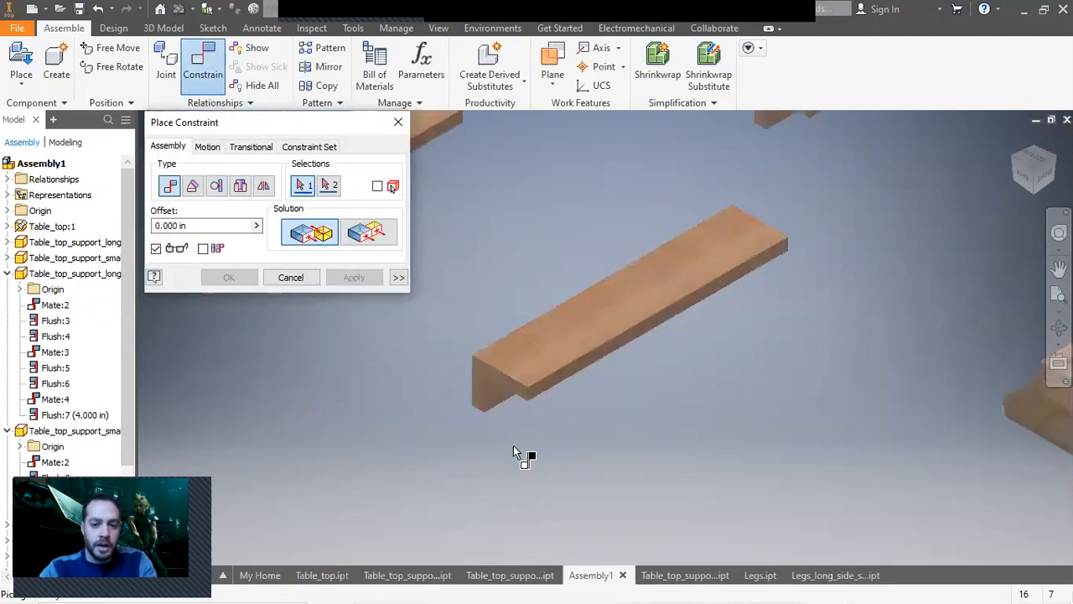
{"action": "left_click", "coordinate": [460, 300]}
{"action": "scroll", "coordinate": [495, 352], "scroll_direction": "up", "scroll_amount": 6}
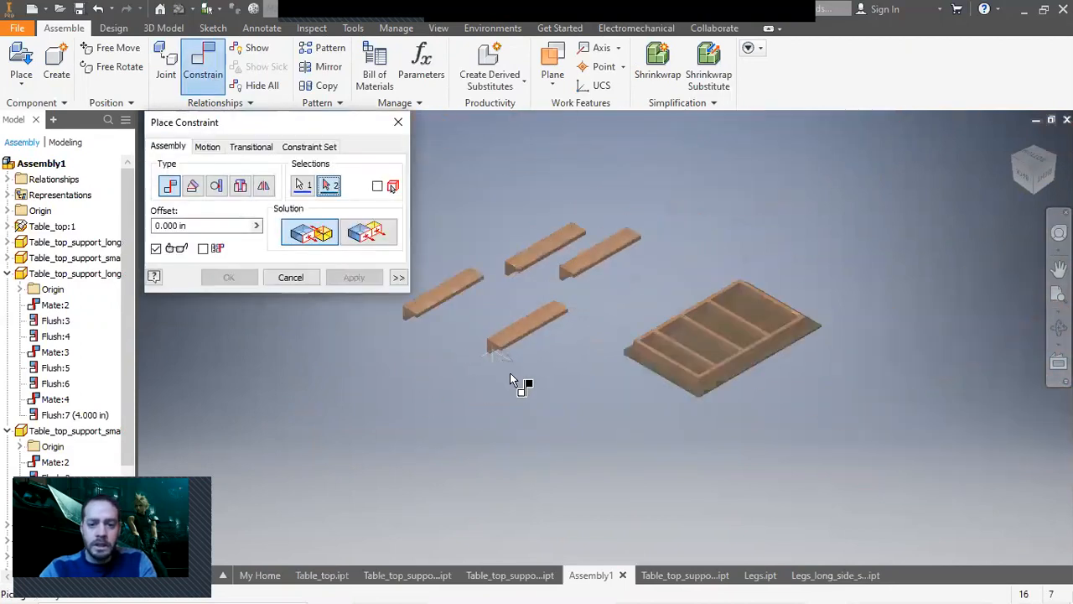
{"action": "scroll", "coordinate": [652, 398], "scroll_direction": "down", "scroll_amount": 5}
{"action": "left_click", "coordinate": [652, 368]}
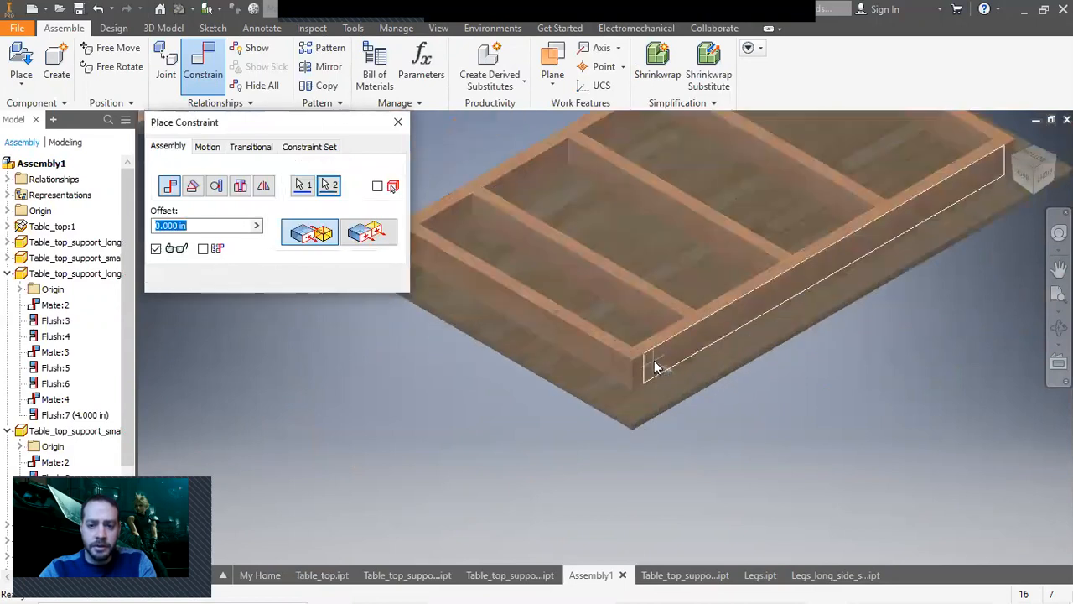
{"action": "left_click", "coordinate": [354, 276]}
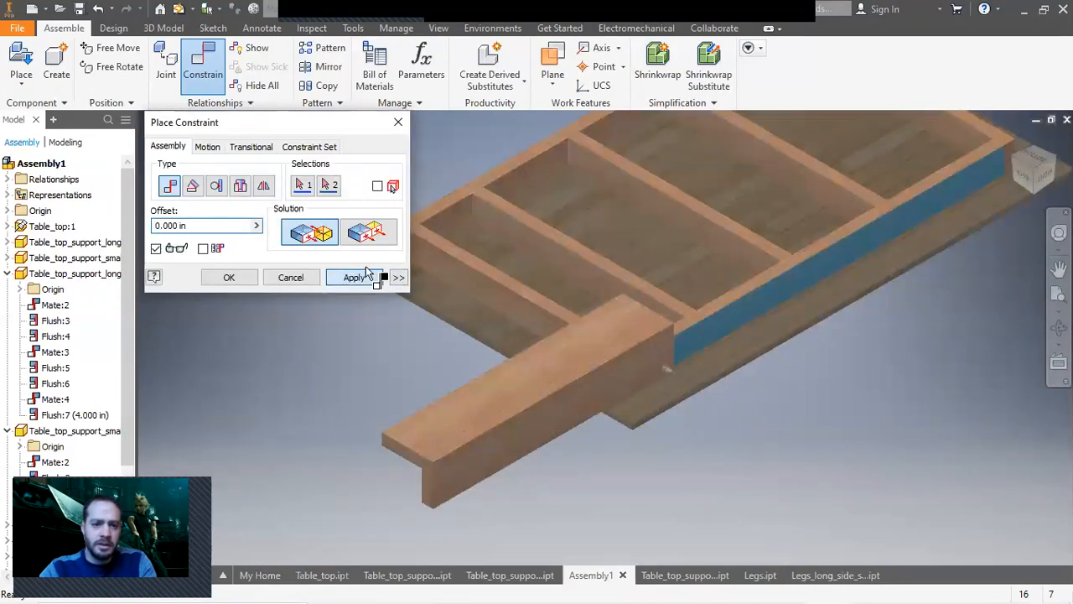
Mate the leg's top end face to the underside of the tabletop.
{"action": "scroll", "coordinate": [431, 449], "scroll_direction": "down", "scroll_amount": 5}
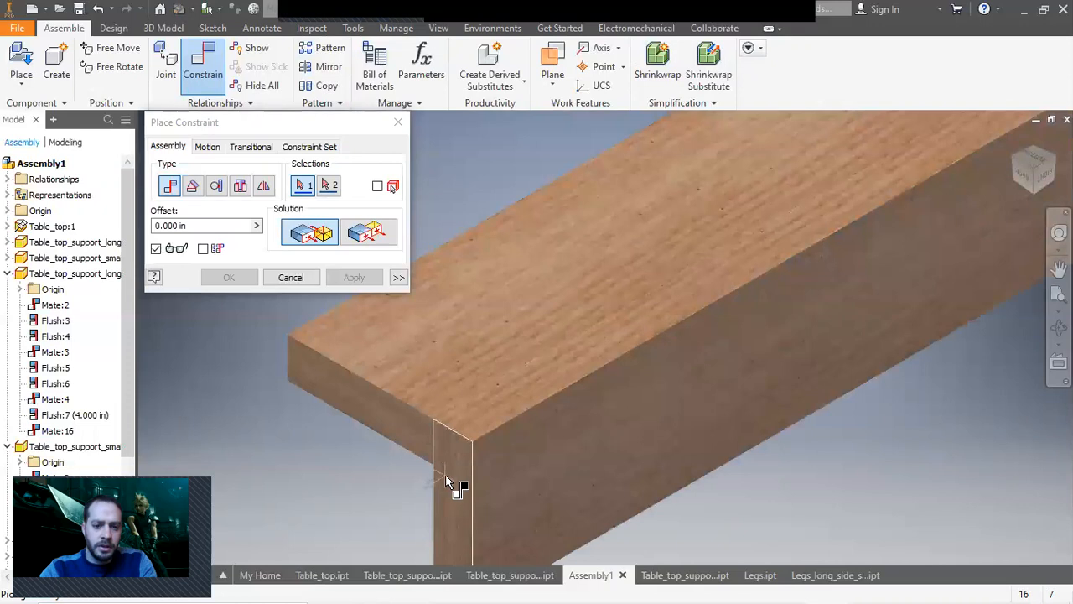
{"action": "left_click", "coordinate": [445, 474]}
{"action": "scroll", "coordinate": [445, 475], "scroll_direction": "up", "scroll_amount": 6}
{"action": "scroll", "coordinate": [557, 457], "scroll_direction": "down", "scroll_amount": 2}
{"action": "left_click", "coordinate": [530, 436]}
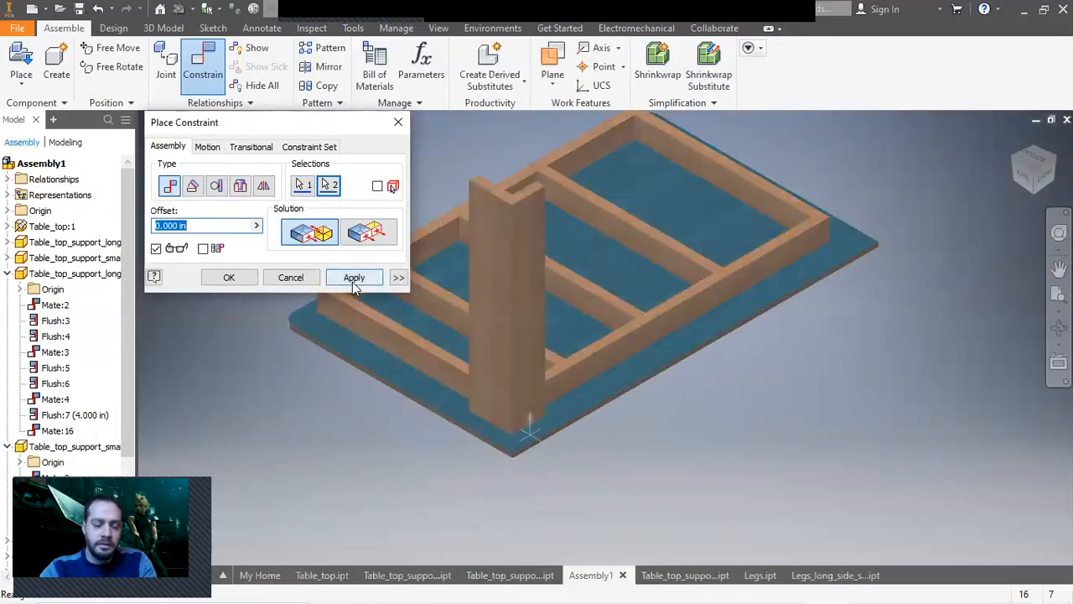
{"action": "left_click", "coordinate": [354, 278]}
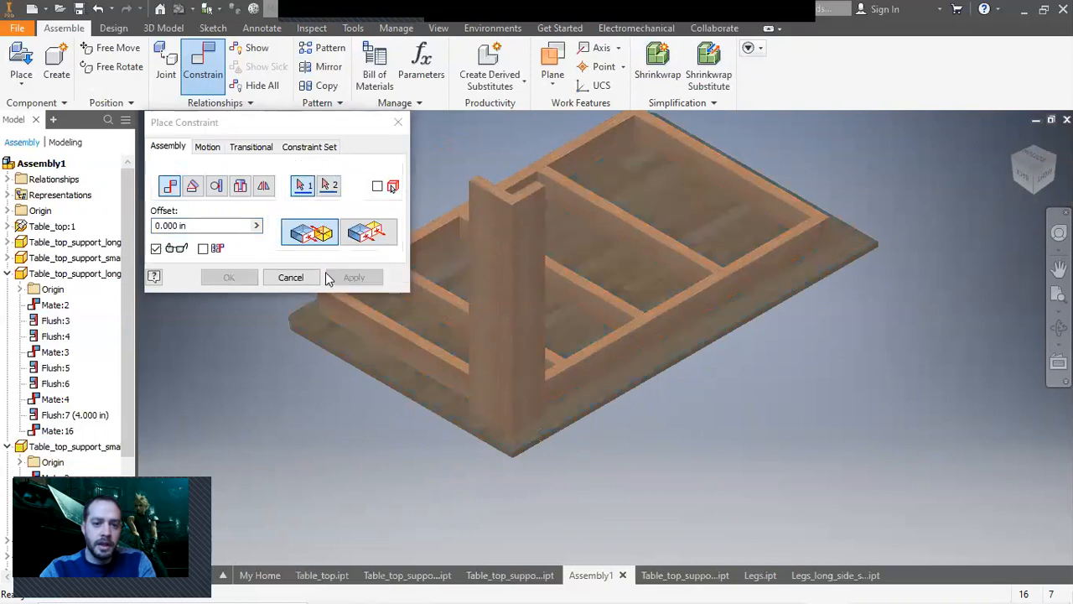
Close the constraint dialog and drag the leg along the frame side.
{"action": "left_click", "coordinate": [297, 278]}
{"action": "left_click_drag", "start_coordinate": [575, 377], "coordinate": [462, 373]}
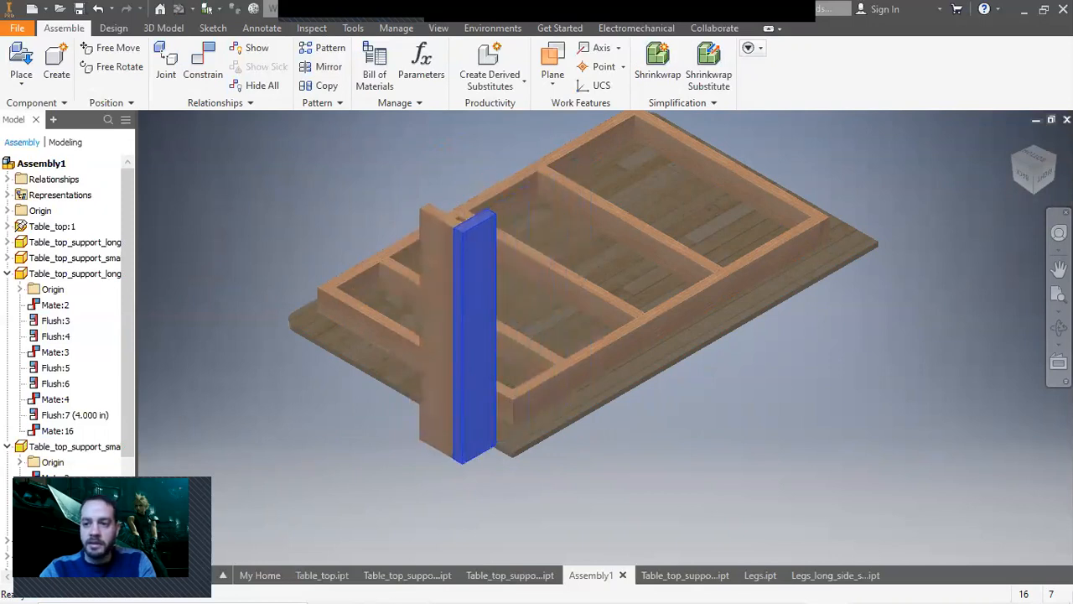
{"action": "left_click", "coordinate": [1016, 162]}
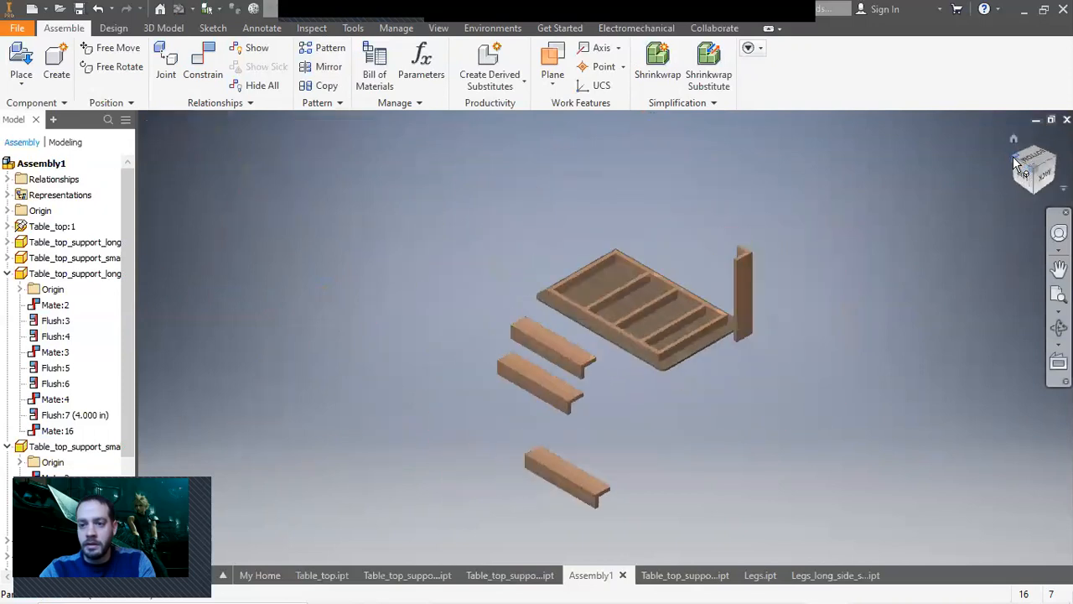
{"action": "scroll", "coordinate": [541, 311], "scroll_direction": "up", "scroll_amount": 5}
Mate the placed leg's side face against the end of the tabletop frame to fix it at the corner.
{"action": "left_click", "coordinate": [203, 67]}
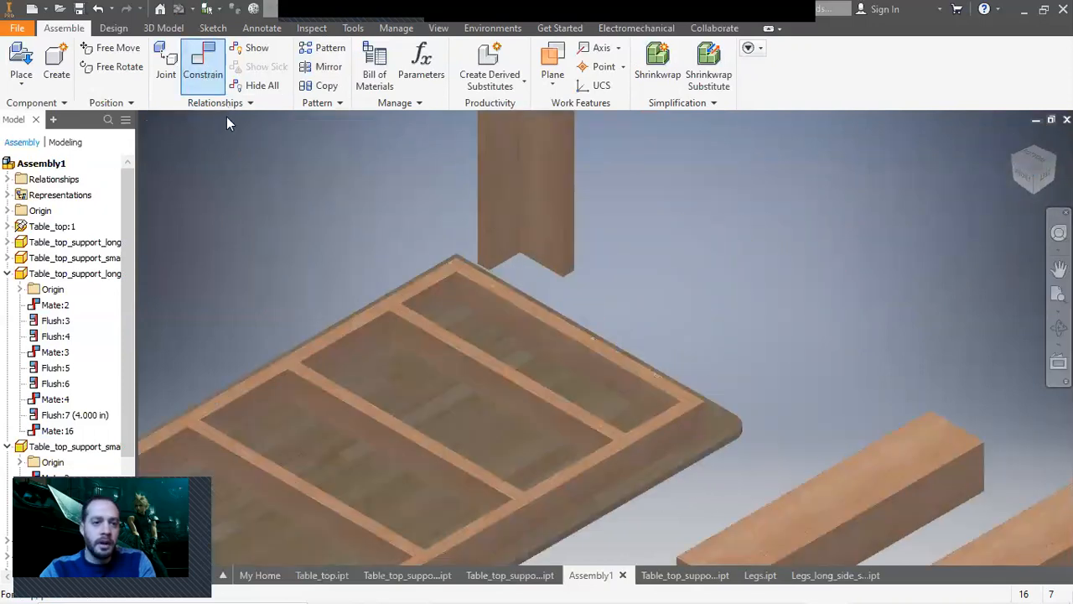
{"action": "left_click", "coordinate": [541, 246]}
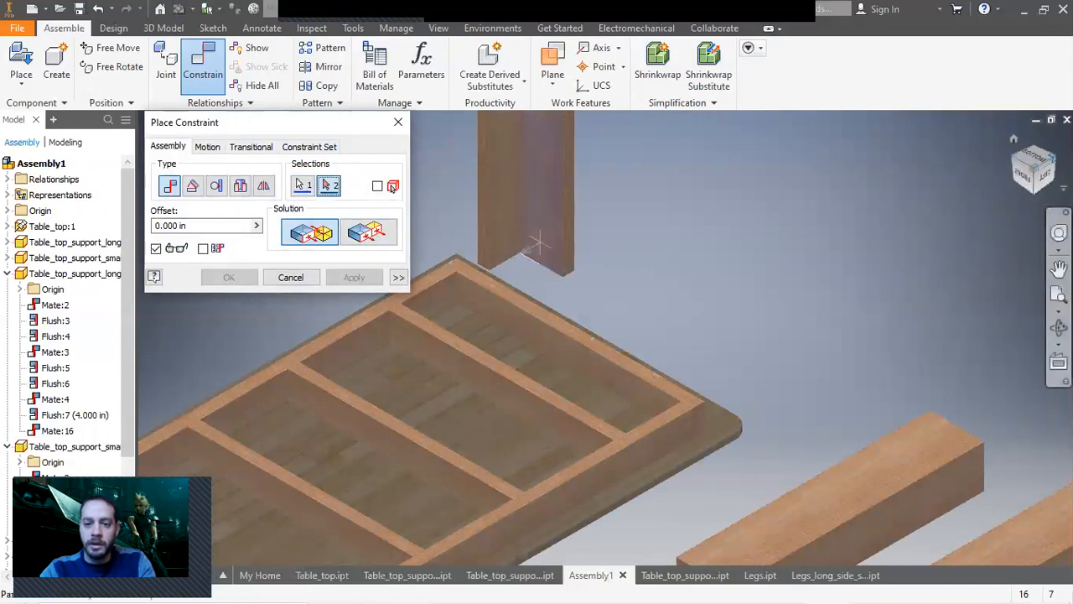
{"action": "left_click", "coordinate": [1055, 157]}
{"action": "scroll", "coordinate": [703, 311], "scroll_direction": "up", "scroll_amount": 3}
{"action": "left_click", "coordinate": [689, 298]}
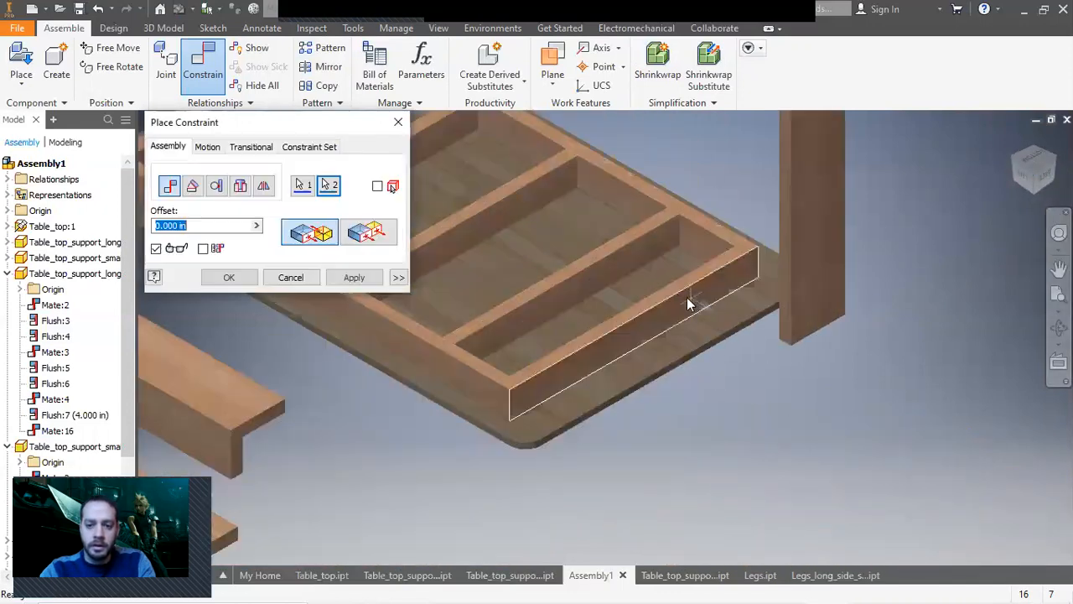
{"action": "scroll", "coordinate": [687, 302], "scroll_direction": "down", "scroll_amount": 3}
{"action": "left_click", "coordinate": [353, 276]}
{"action": "scroll", "coordinate": [583, 366], "scroll_direction": "down", "scroll_amount": 2}
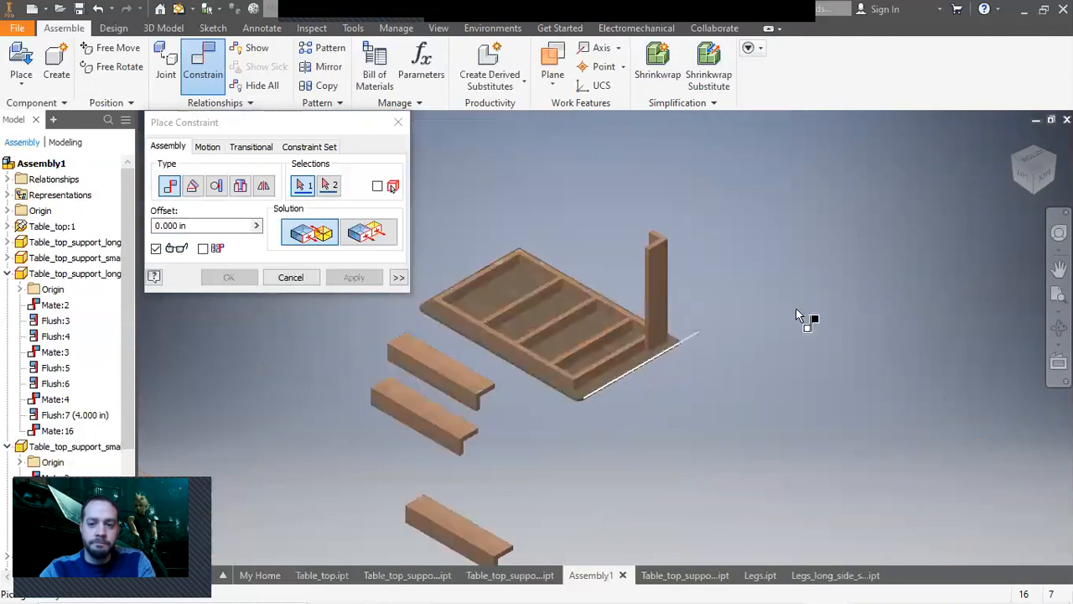
Measure the distance between the tabletop underside and the top end of the leg.
{"action": "left_click", "coordinate": [1053, 157]}
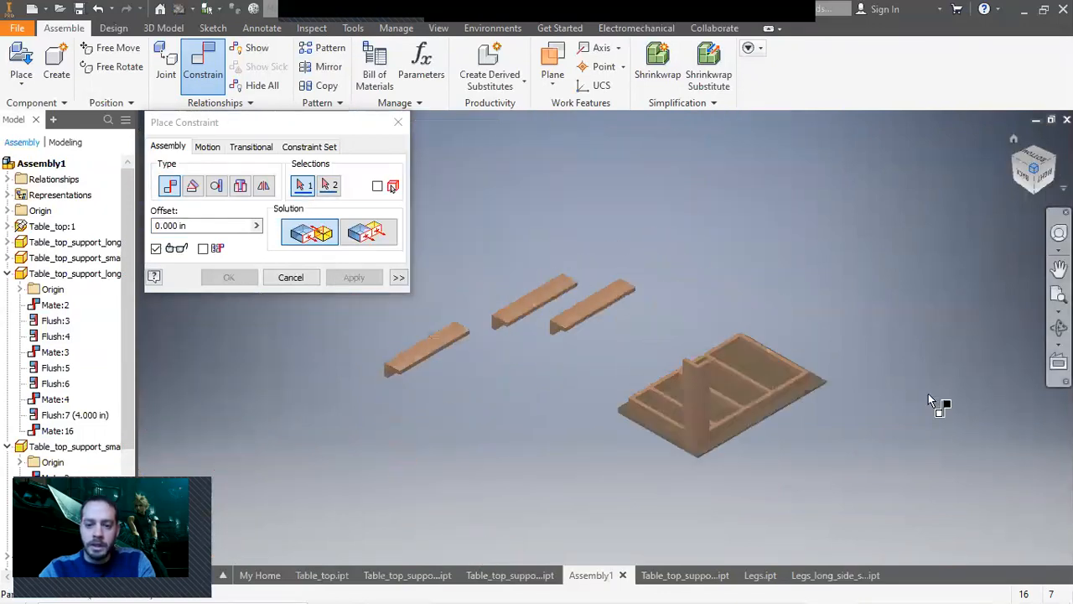
{"action": "scroll", "coordinate": [728, 470], "scroll_direction": "up", "scroll_amount": 4}
{"action": "scroll", "coordinate": [719, 468], "scroll_direction": "down", "scroll_amount": 2}
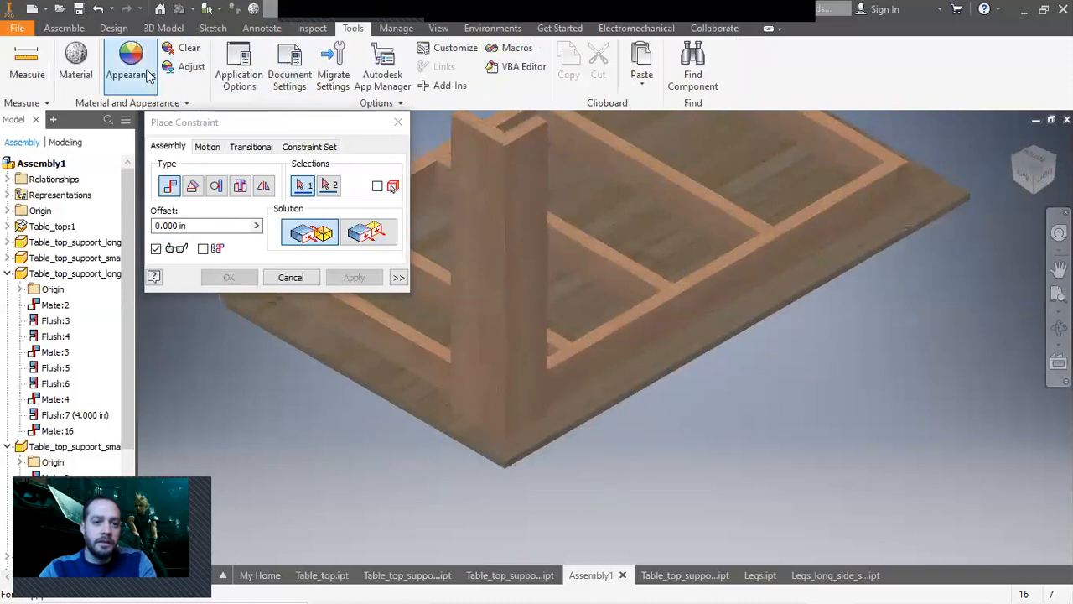
{"action": "left_click", "coordinate": [36, 65]}
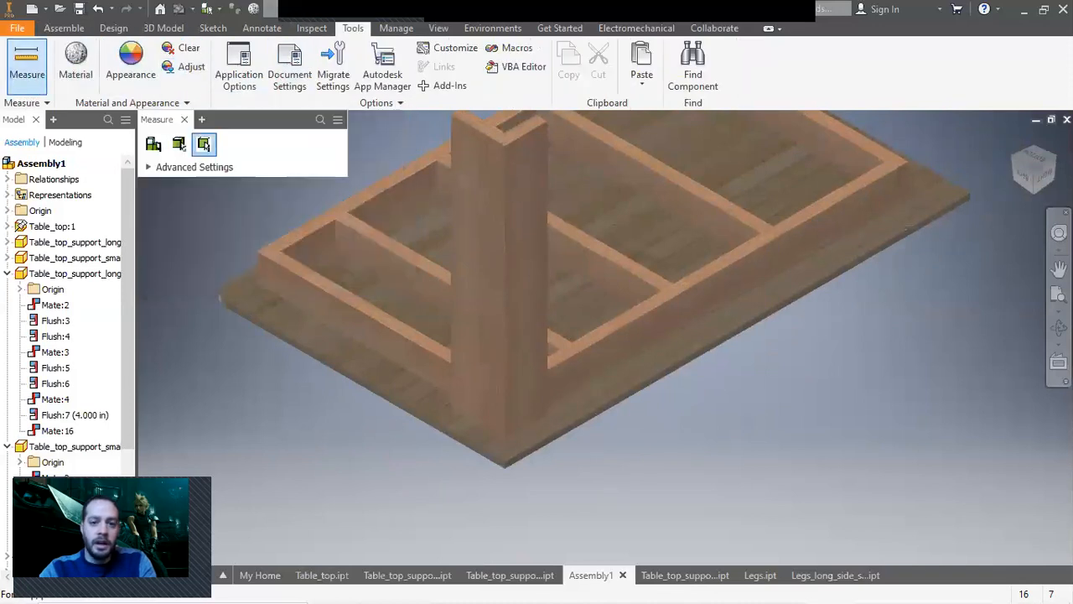
{"action": "left_click", "coordinate": [1046, 191]}
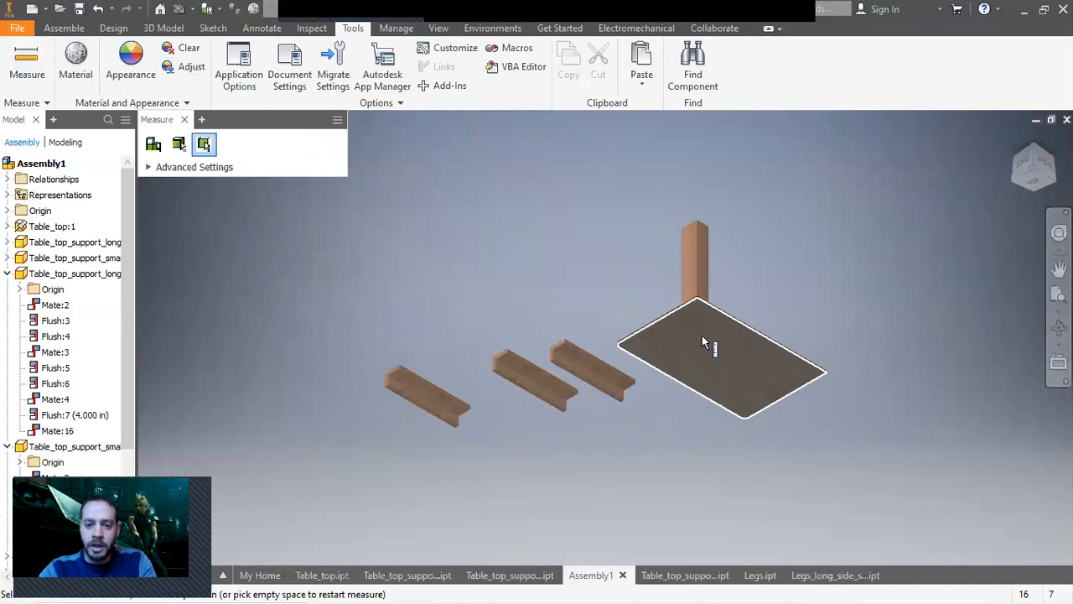
{"action": "left_click", "coordinate": [702, 335]}
{"action": "left_click", "coordinate": [1033, 147]}
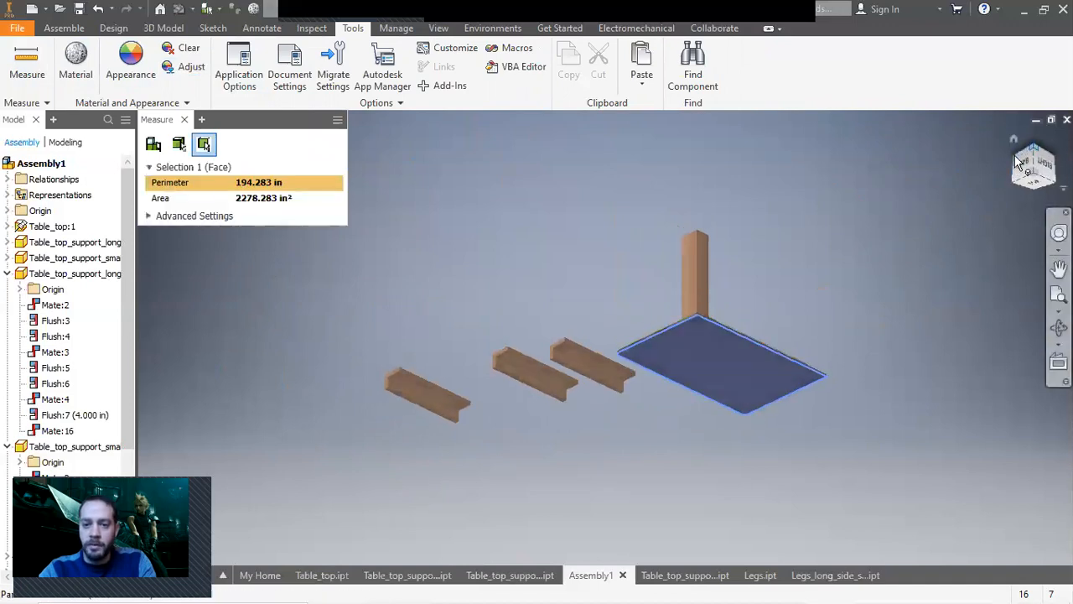
{"action": "scroll", "coordinate": [698, 373], "scroll_direction": "up", "scroll_amount": 5}
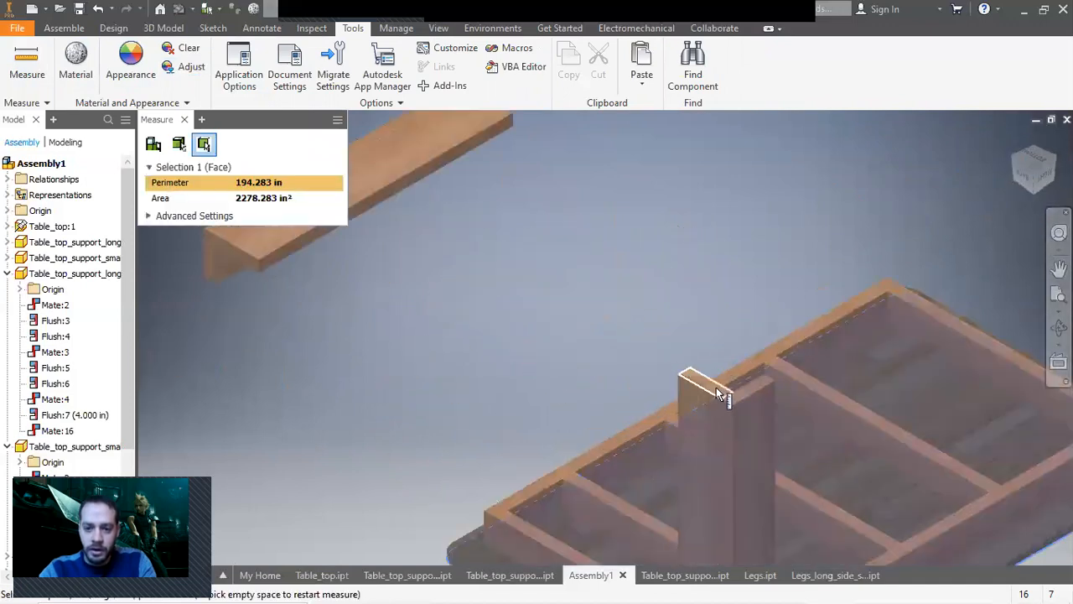
{"action": "left_click", "coordinate": [716, 387]}
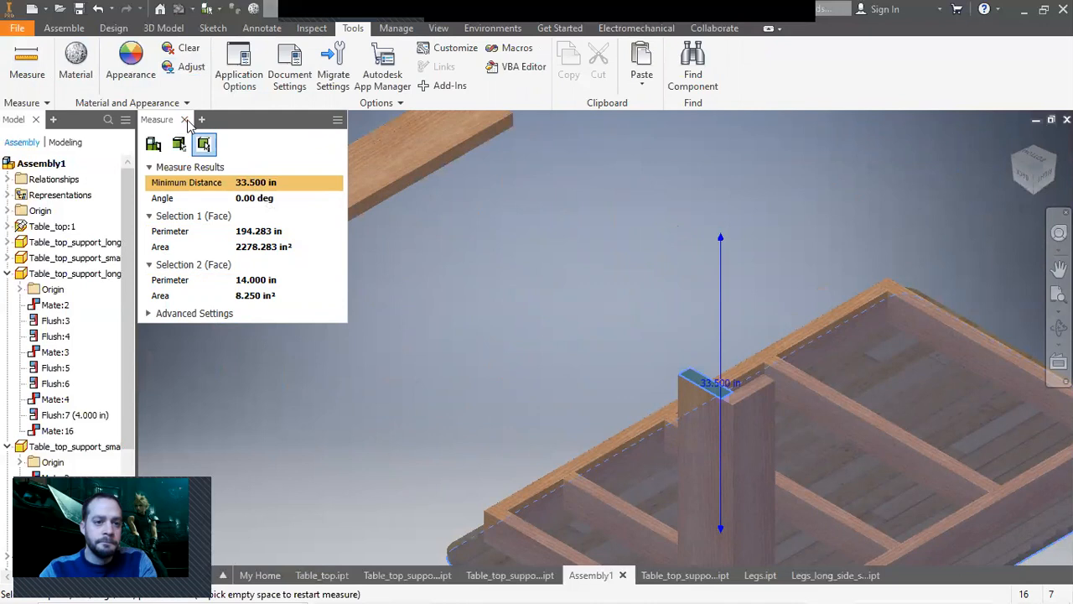
{"action": "left_click", "coordinate": [184, 119]}
{"action": "scroll", "coordinate": [517, 352], "scroll_direction": "up", "scroll_amount": 5}
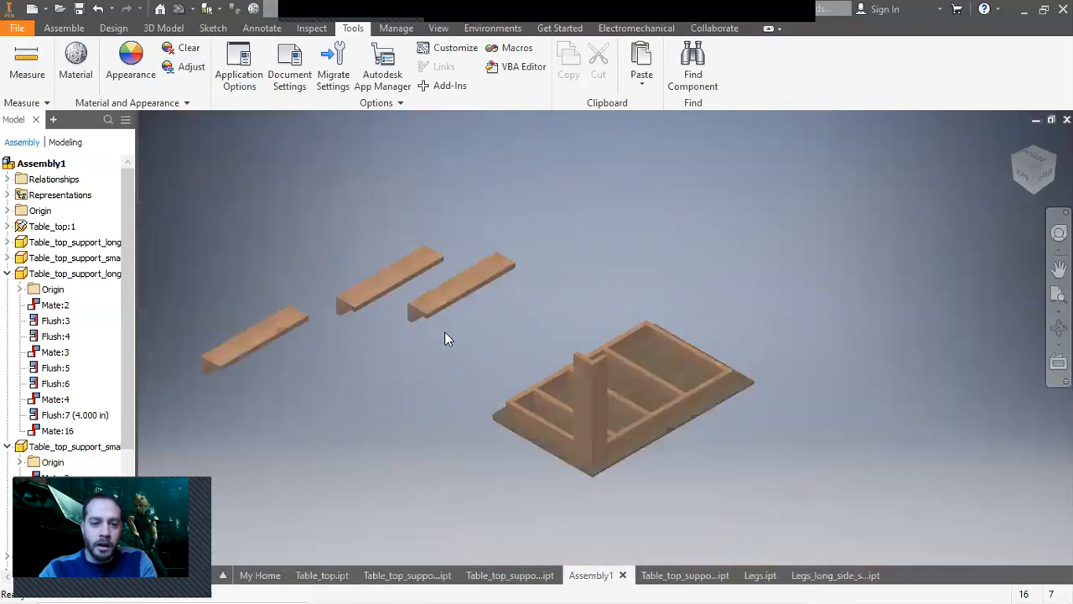
Mate a second leg assembly's face flush against the outer side of the tabletop frame.
{"action": "left_click", "coordinate": [63, 28]}
{"action": "left_click", "coordinate": [206, 70]}
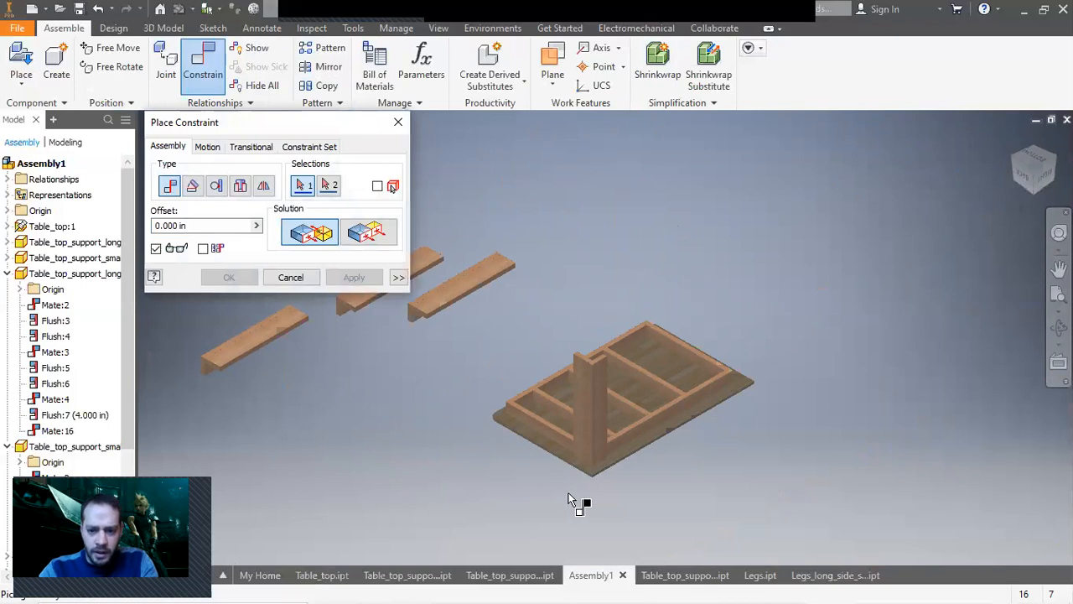
{"action": "scroll", "coordinate": [578, 491], "scroll_direction": "down", "scroll_amount": 5}
{"action": "scroll", "coordinate": [561, 522], "scroll_direction": "up", "scroll_amount": 2}
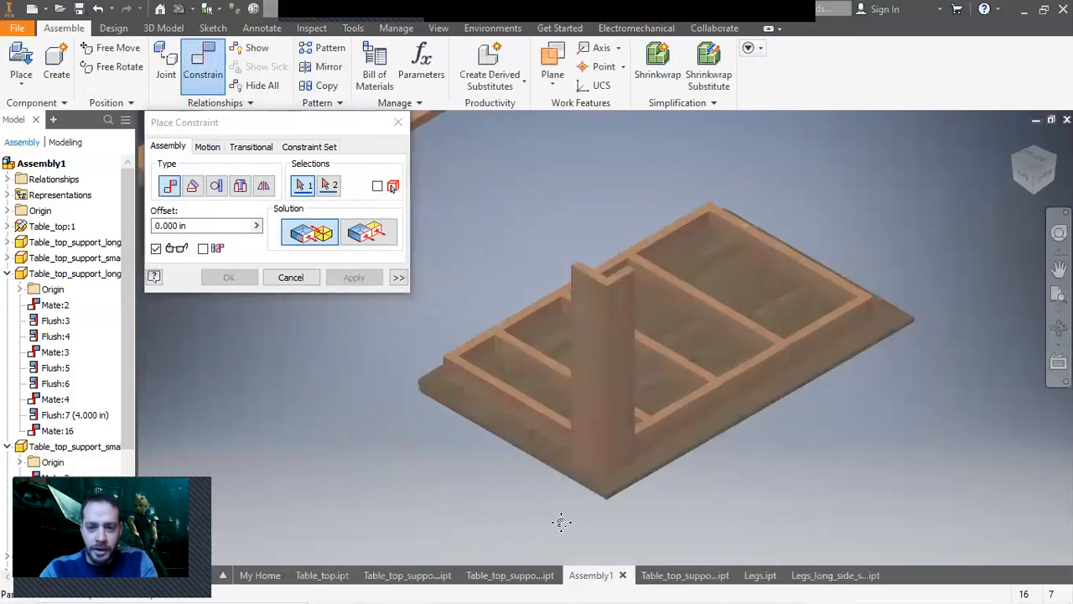
{"action": "middle_click_drag", "start_coordinate": [561, 522], "coordinate": [714, 529]}
{"action": "scroll", "coordinate": [716, 528], "scroll_direction": "up", "scroll_amount": 3}
{"action": "scroll", "coordinate": [558, 382], "scroll_direction": "down", "scroll_amount": 4}
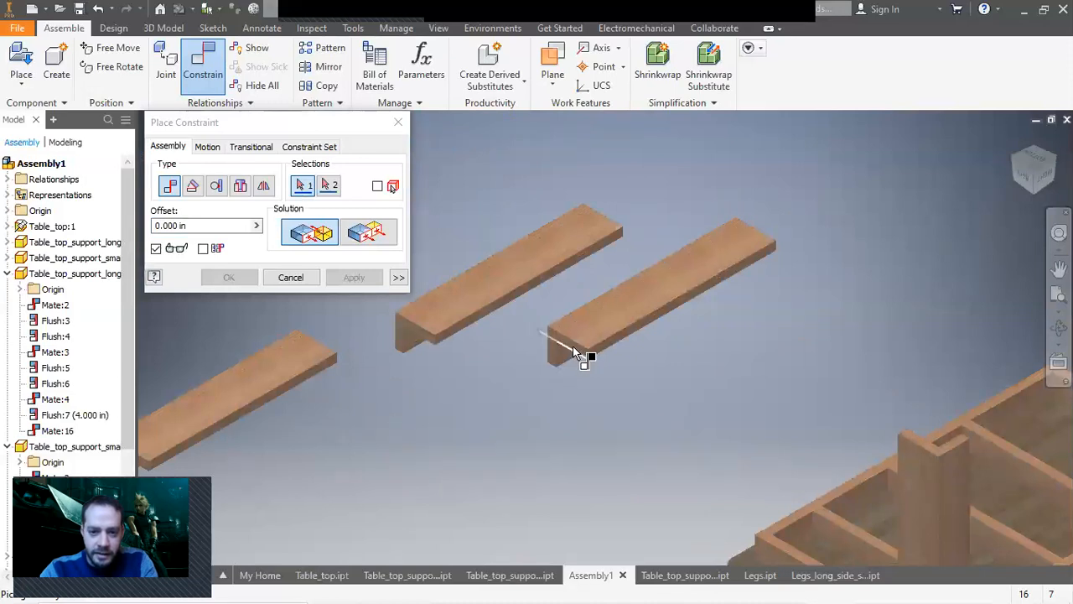
{"action": "left_click_drag", "start_coordinate": [1033, 192], "coordinate": [986, 218]}
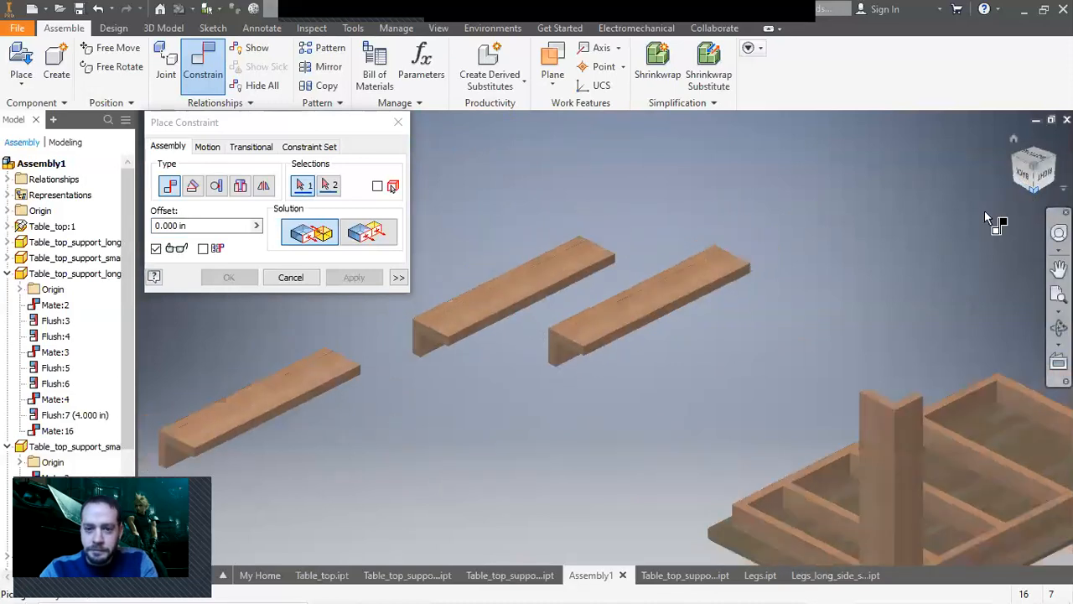
{"action": "scroll", "coordinate": [563, 360], "scroll_direction": "down", "scroll_amount": 3}
{"action": "left_click", "coordinate": [570, 344]}
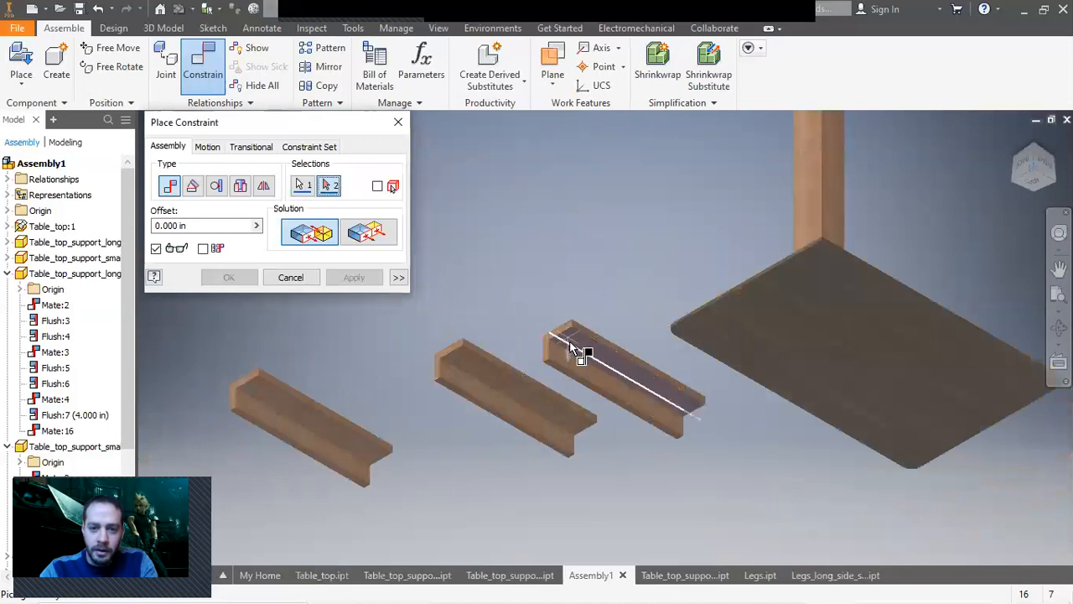
{"action": "scroll", "coordinate": [574, 352], "scroll_direction": "up", "scroll_amount": 5}
{"action": "left_click", "coordinate": [1032, 142]}
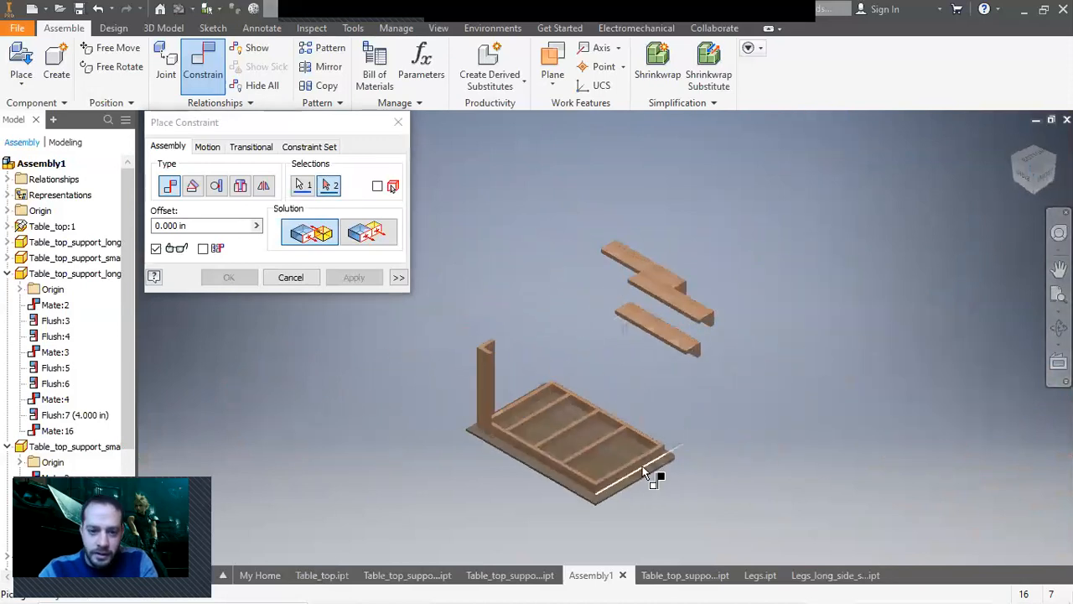
{"action": "scroll", "coordinate": [616, 485], "scroll_direction": "down", "scroll_amount": 3}
{"action": "left_click", "coordinate": [587, 493]}
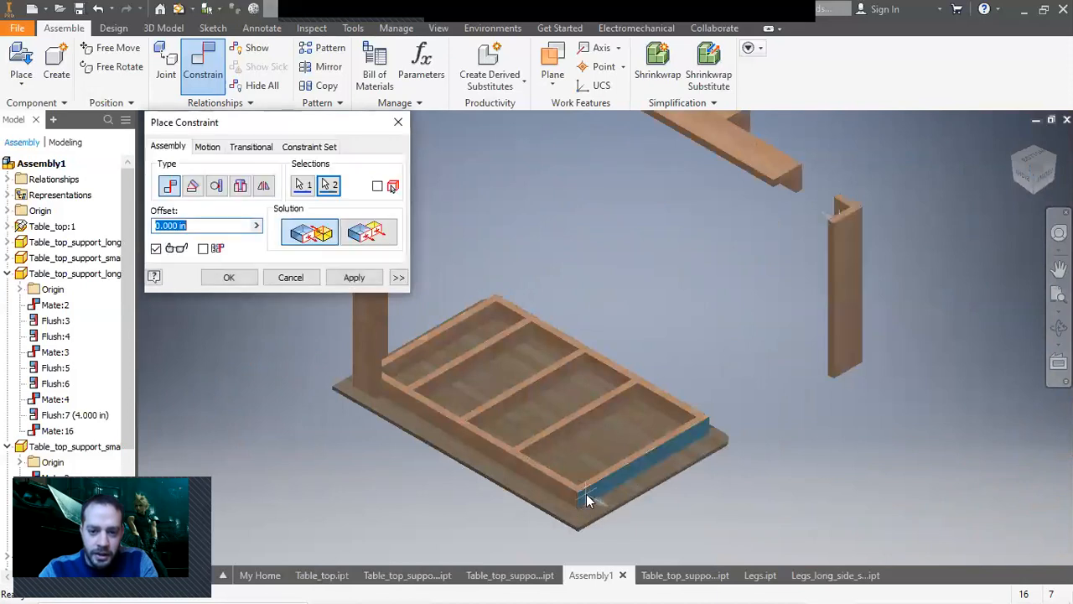
{"action": "left_click", "coordinate": [355, 276]}
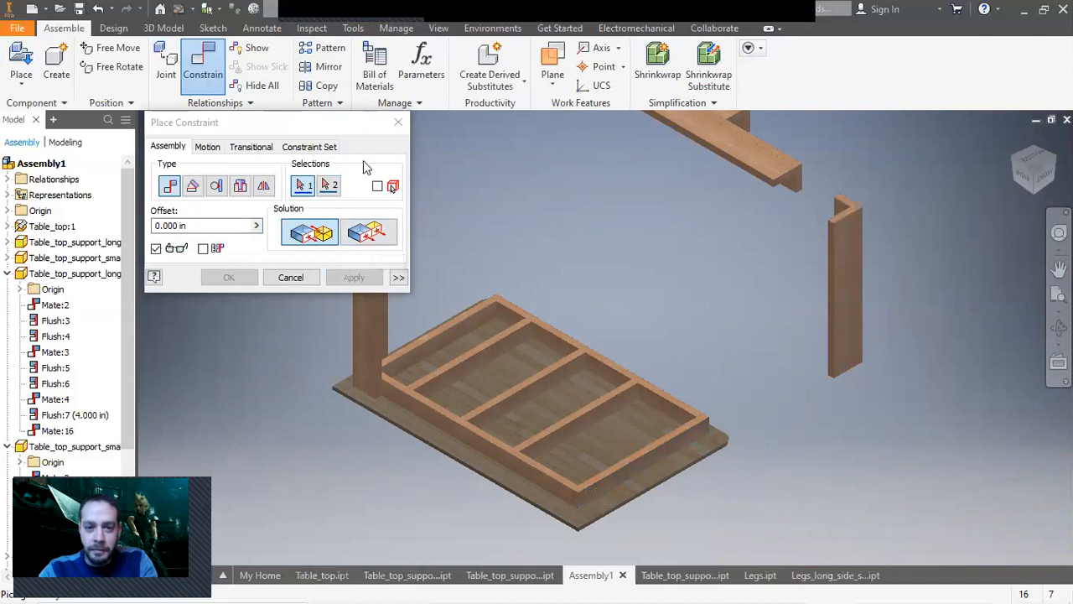
Mate the second leg's top end face to the underside of the tabletop.
{"action": "scroll", "coordinate": [847, 214], "scroll_direction": "down", "scroll_amount": 3}
{"action": "left_click", "coordinate": [848, 217]}
{"action": "scroll", "coordinate": [848, 217], "scroll_direction": "up", "scroll_amount": 3}
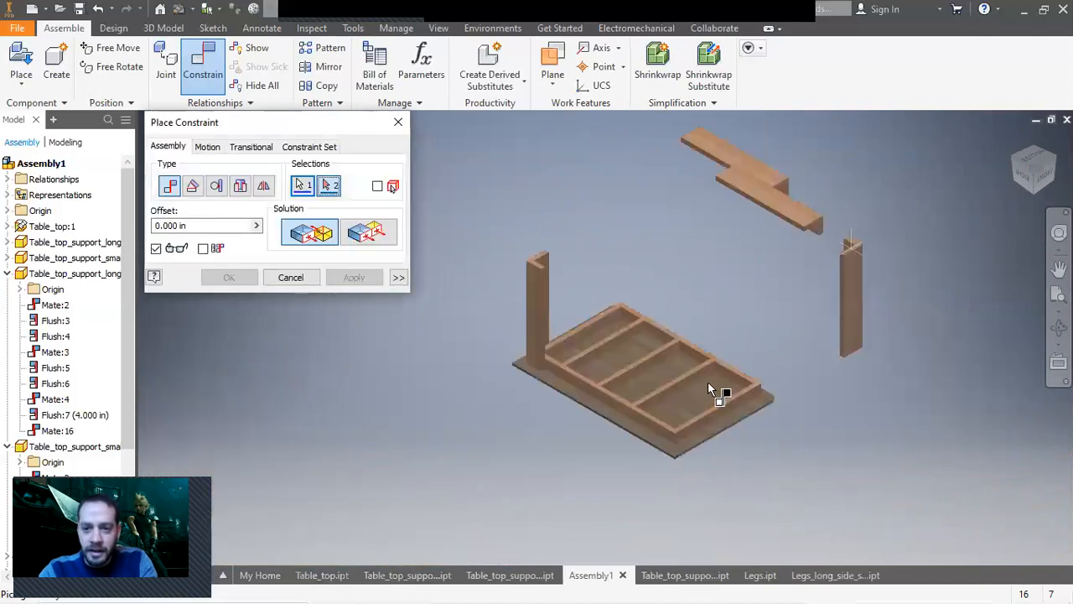
{"action": "left_click", "coordinate": [663, 450]}
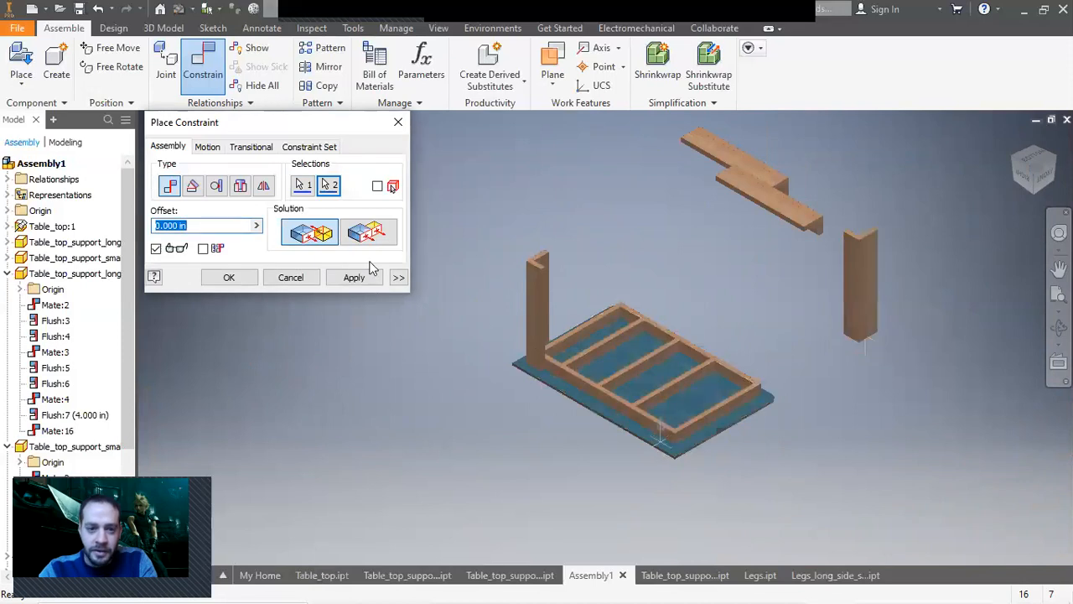
{"action": "left_click", "coordinate": [356, 278]}
Close the constraint dialog and drag the second leg along the frame side toward the corner.
{"action": "left_click", "coordinate": [310, 278]}
{"action": "left_click_drag", "start_coordinate": [863, 289], "coordinate": [668, 392]}
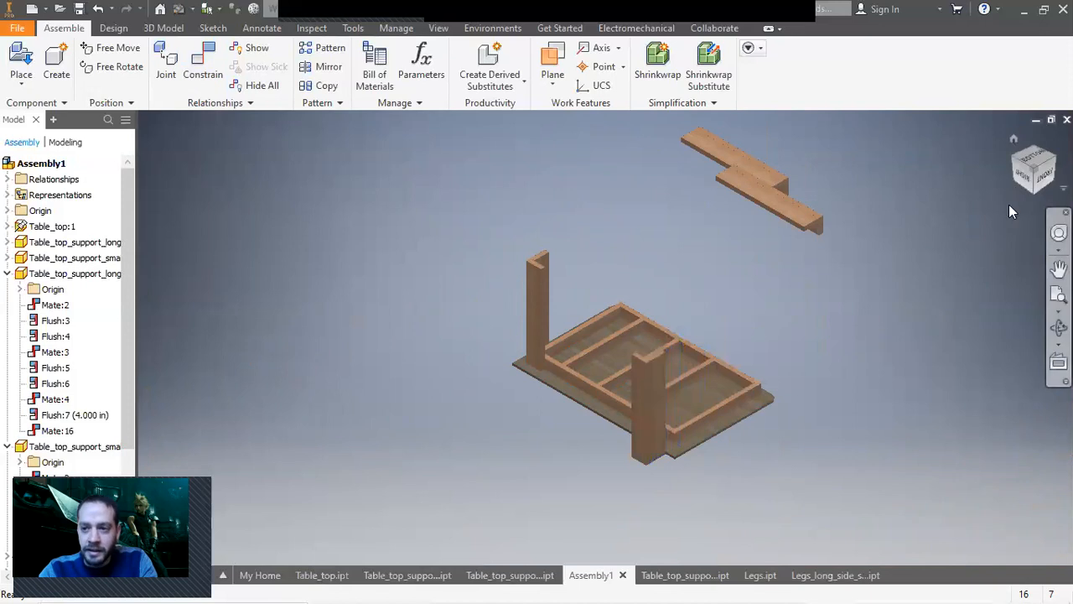
{"action": "middle_click_drag", "start_coordinate": [667, 393], "coordinate": [717, 217], "text": "shift"}
Mate the second leg's side face against the end of the tabletop frame.
{"action": "scroll", "coordinate": [627, 266], "scroll_direction": "down", "scroll_amount": 5}
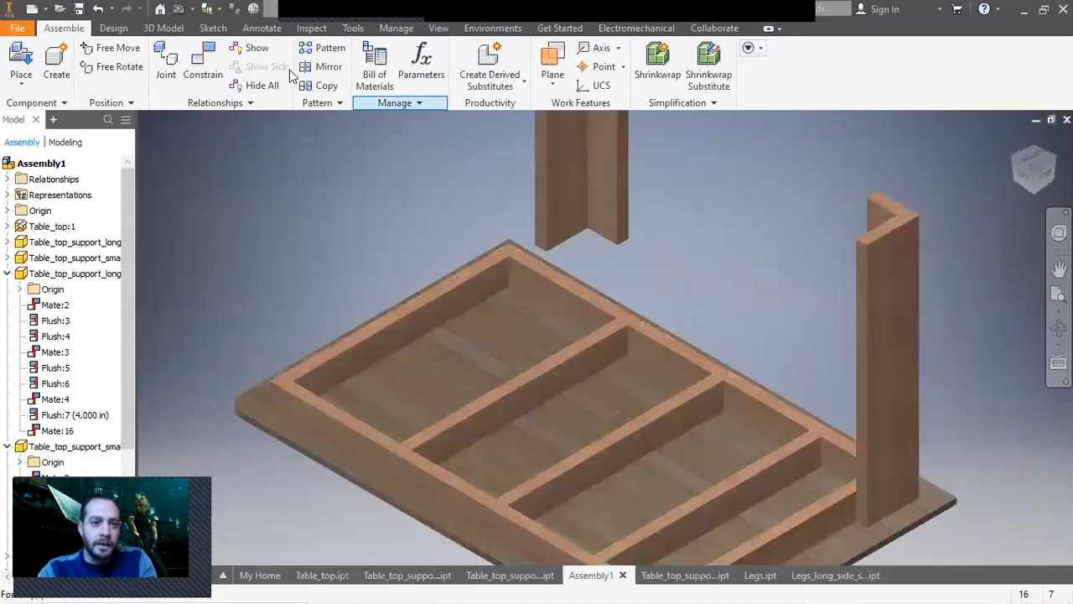
{"action": "scroll", "coordinate": [604, 222], "scroll_direction": "down", "scroll_amount": 3}
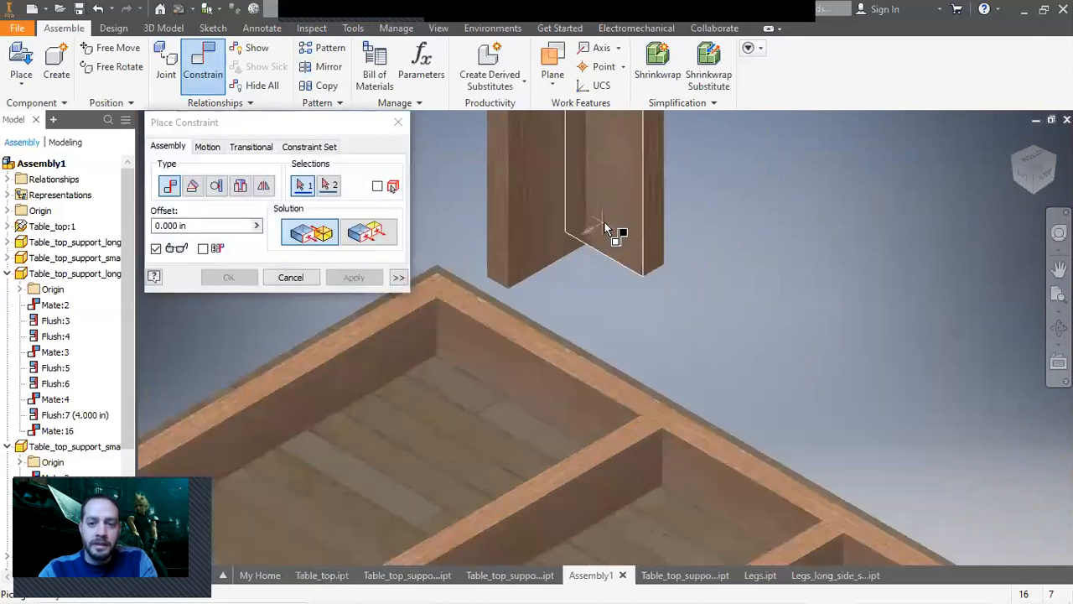
{"action": "scroll", "coordinate": [910, 208], "scroll_direction": "up", "scroll_amount": 6}
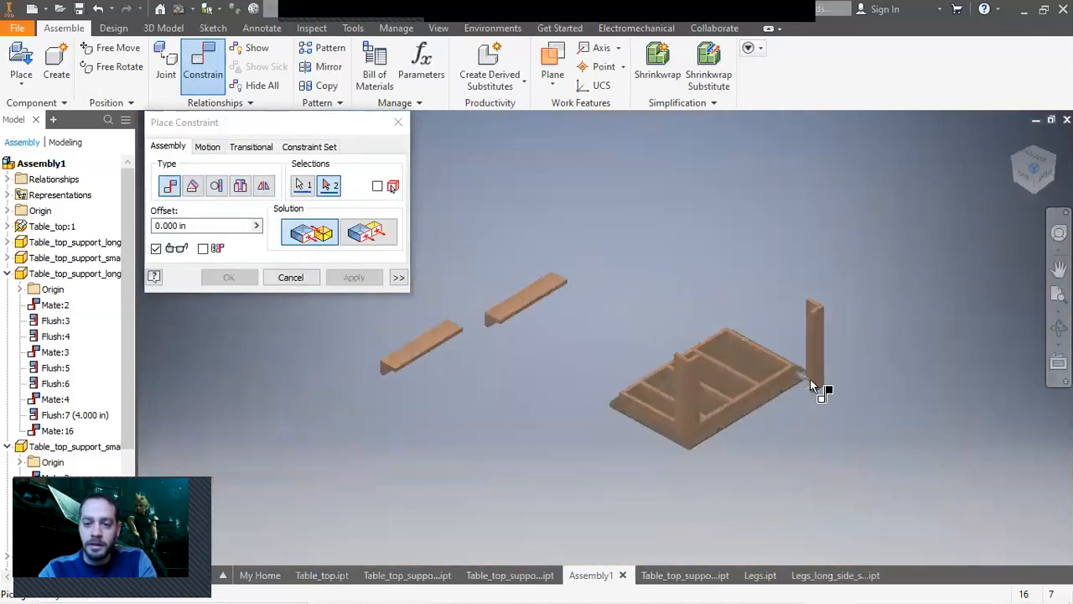
{"action": "scroll", "coordinate": [774, 380], "scroll_direction": "down", "scroll_amount": 6}
{"action": "left_click", "coordinate": [809, 356]}
{"action": "left_click", "coordinate": [370, 284]}
Mate a third leg assembly's face flush against the outer side of the tabletop frame.
{"action": "scroll", "coordinate": [445, 369], "scroll_direction": "up", "scroll_amount": 5}
{"action": "scroll", "coordinate": [436, 367], "scroll_direction": "up", "scroll_amount": 3}
{"action": "middle_click_drag", "start_coordinate": [498, 380], "coordinate": [944, 424]}
{"action": "scroll", "coordinate": [572, 342], "scroll_direction": "down", "scroll_amount": 4}
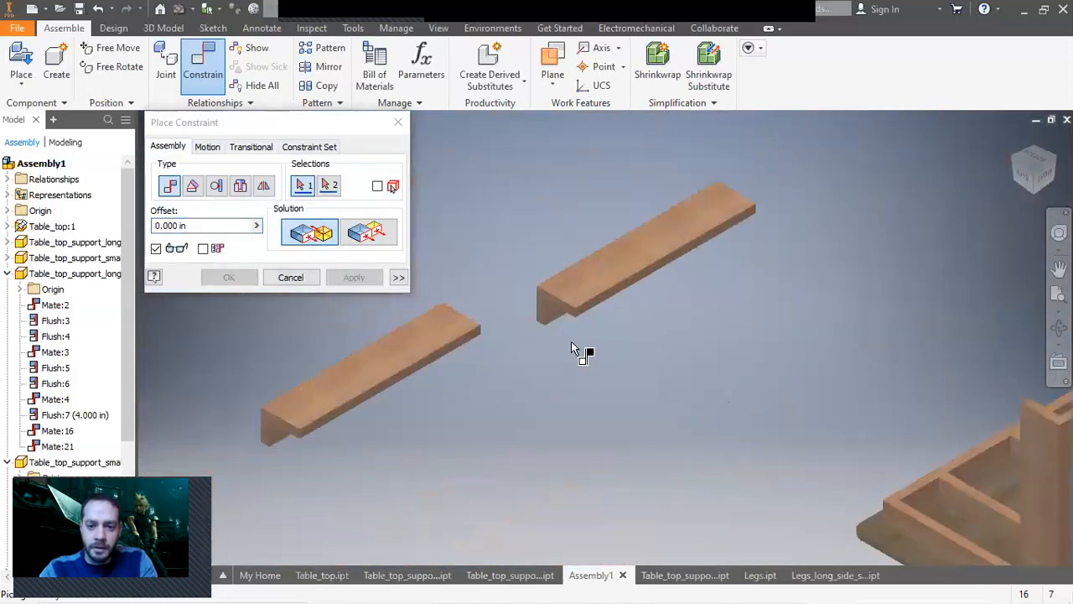
{"action": "scroll", "coordinate": [571, 342], "scroll_direction": "up", "scroll_amount": 2}
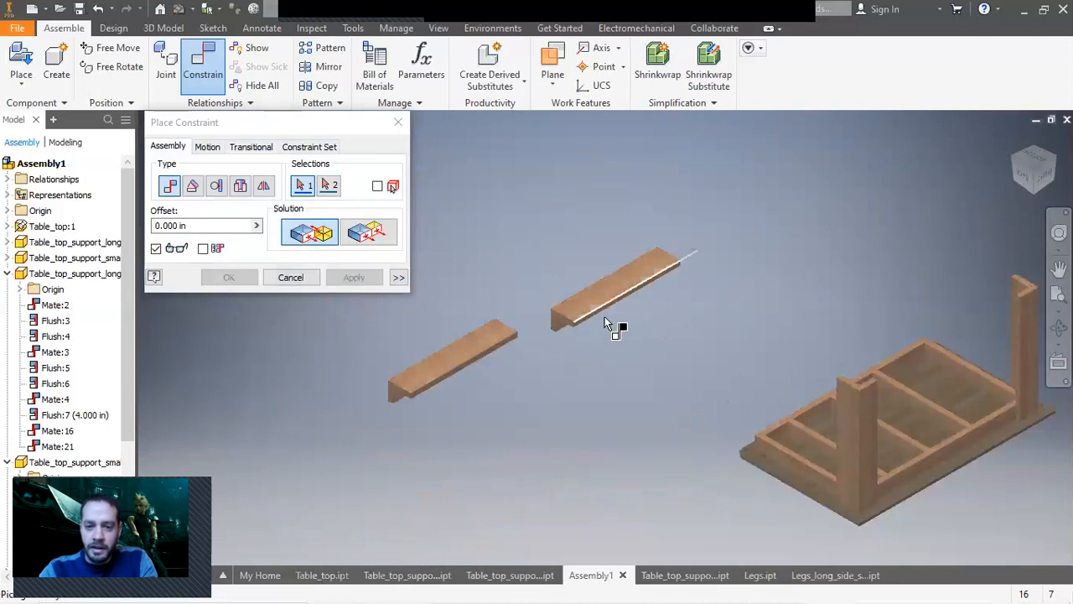
{"action": "left_click", "coordinate": [1037, 196]}
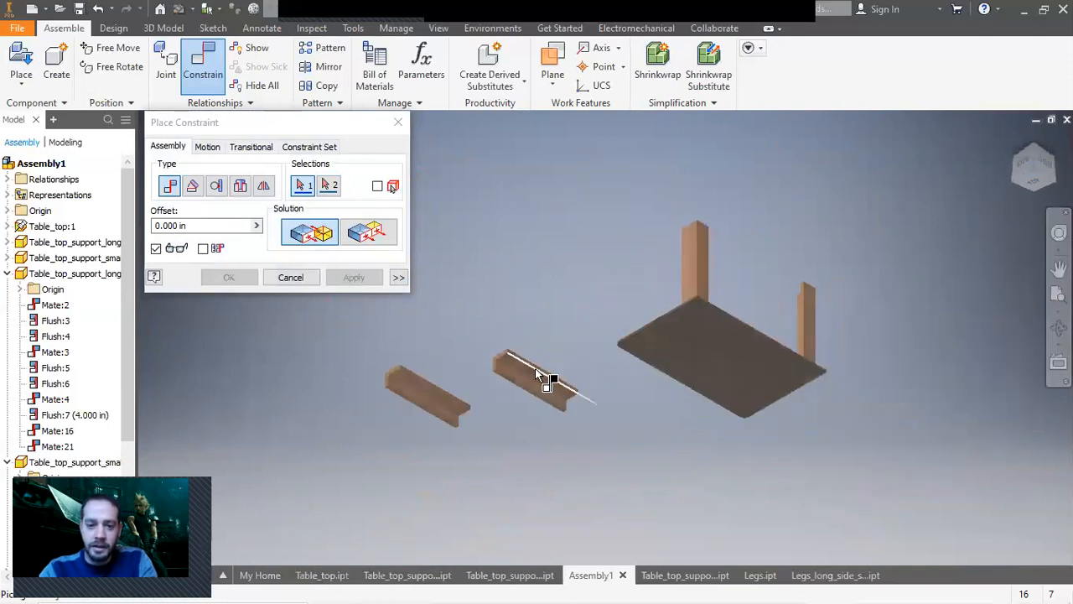
{"action": "left_click", "coordinate": [519, 369]}
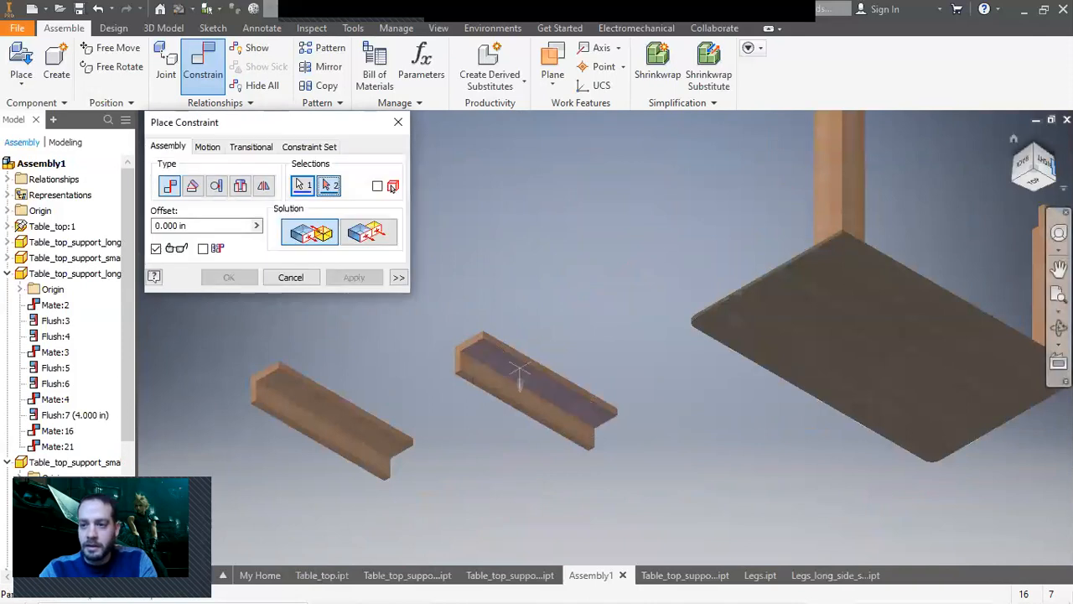
{"action": "left_click", "coordinate": [1039, 154]}
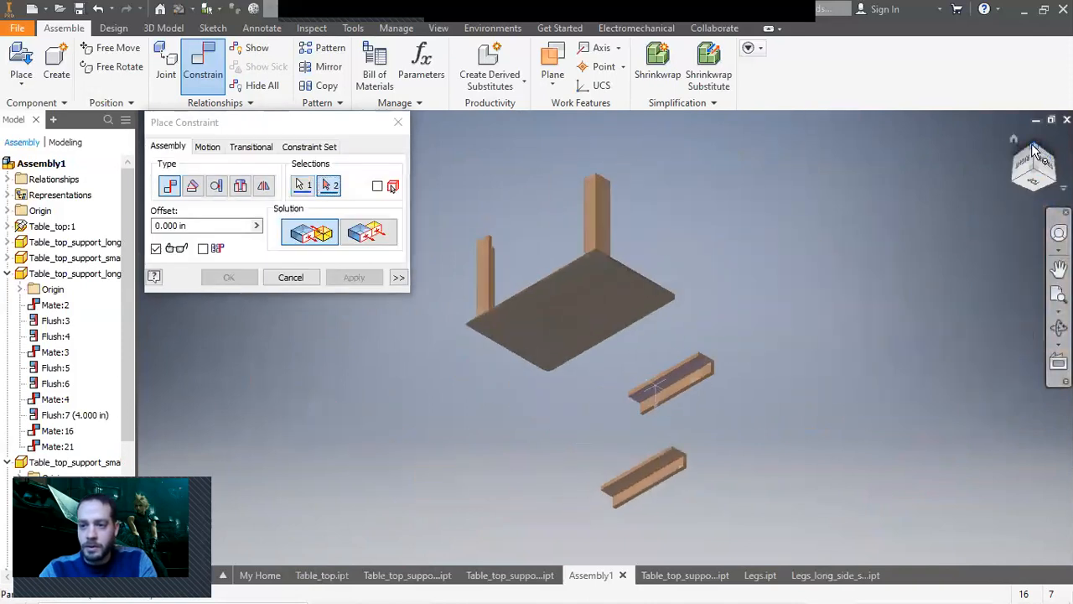
{"action": "left_click", "coordinate": [1038, 155]}
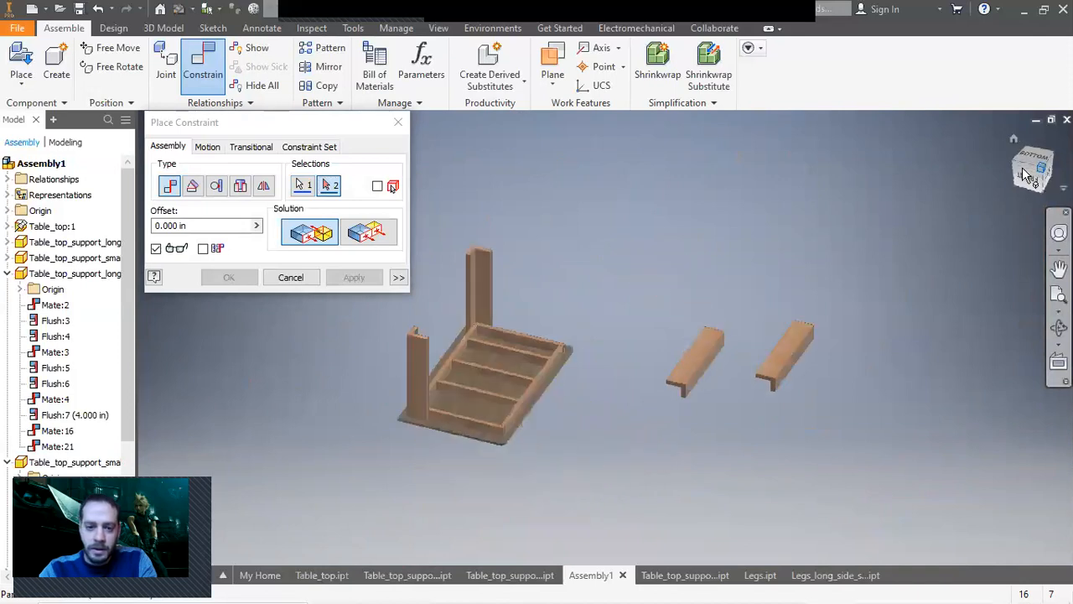
{"action": "scroll", "coordinate": [466, 400], "scroll_direction": "up", "scroll_amount": 5}
{"action": "left_click", "coordinate": [474, 404]}
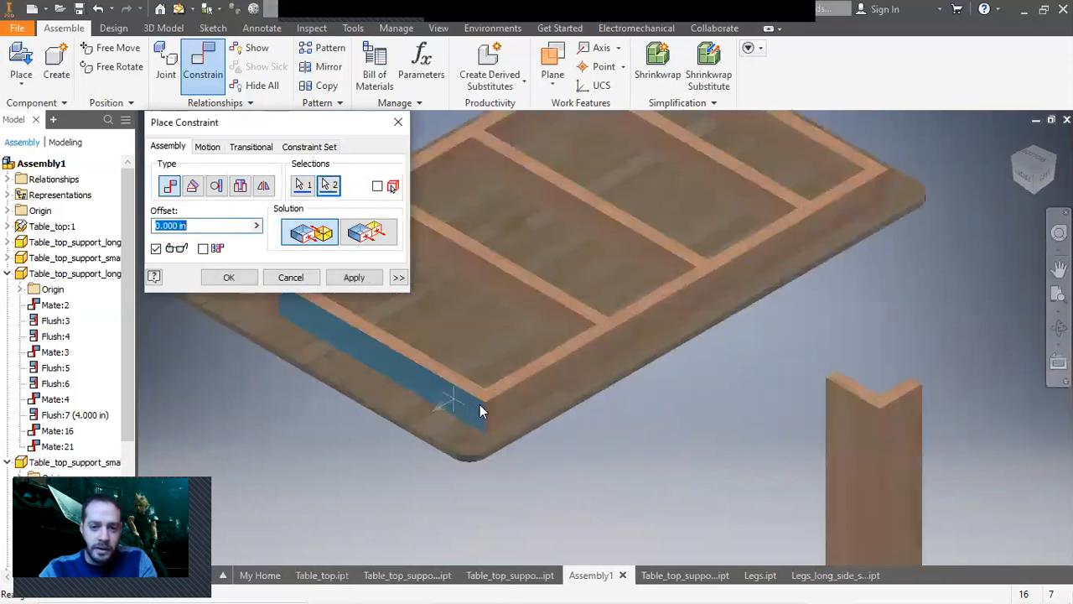
{"action": "scroll", "coordinate": [480, 404], "scroll_direction": "down", "scroll_amount": 5}
{"action": "left_click", "coordinate": [358, 280]}
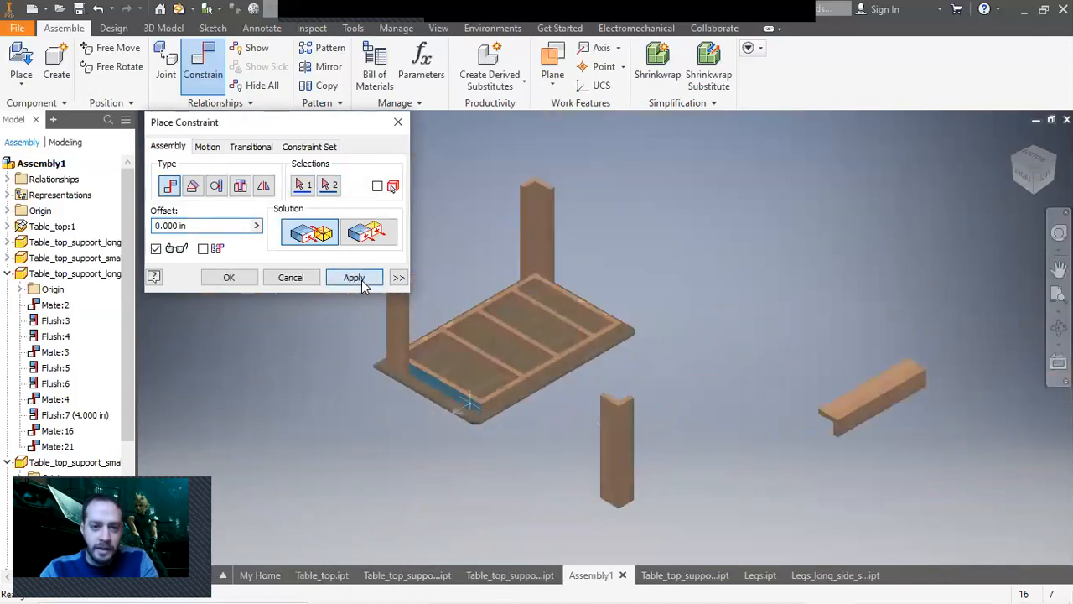
Mate the third leg's top end face to the underside of the tabletop.
{"action": "scroll", "coordinate": [462, 395], "scroll_direction": "up", "scroll_amount": 3}
{"action": "left_click", "coordinate": [461, 375]}
{"action": "left_click", "coordinate": [1035, 193]}
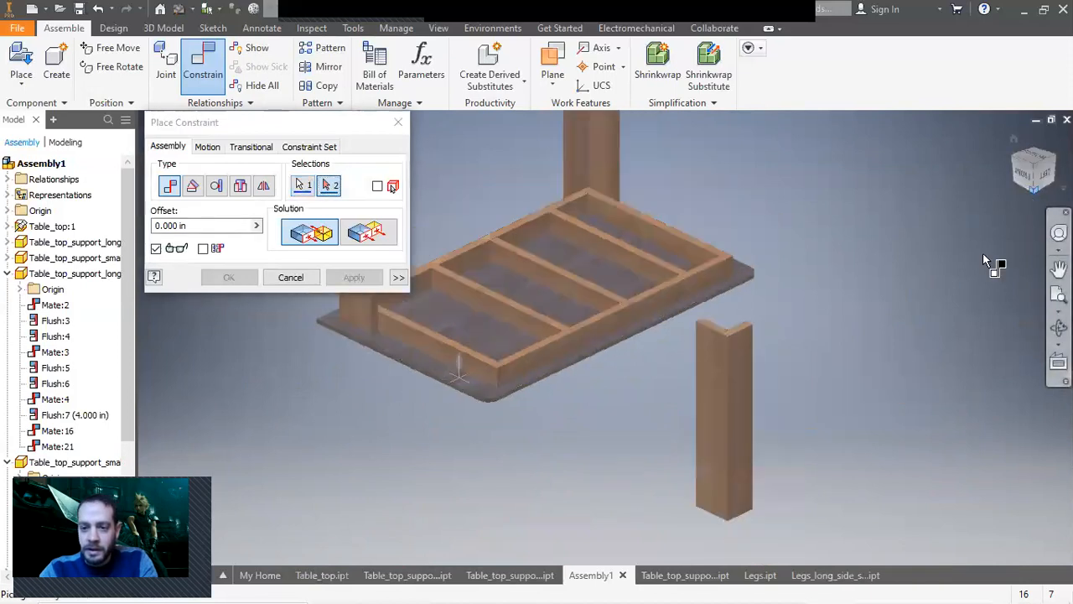
{"action": "scroll", "coordinate": [587, 325], "scroll_direction": "up", "scroll_amount": 5}
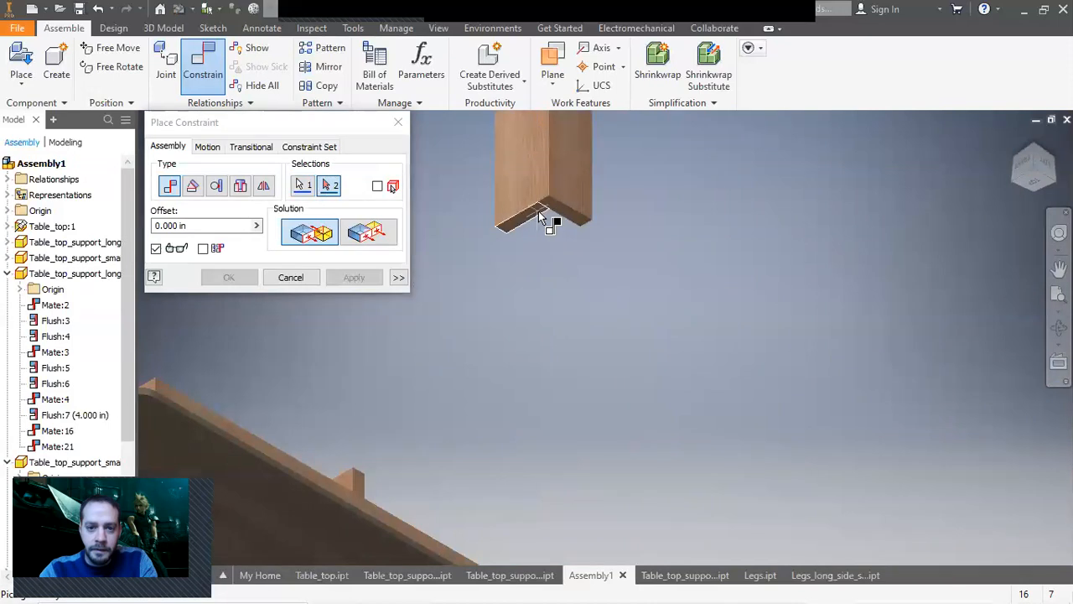
{"action": "left_click", "coordinate": [545, 219]}
{"action": "left_click", "coordinate": [354, 277]}
Close the constraint dialog and drag the third leg along the frame side.
{"action": "left_click", "coordinate": [1032, 142]}
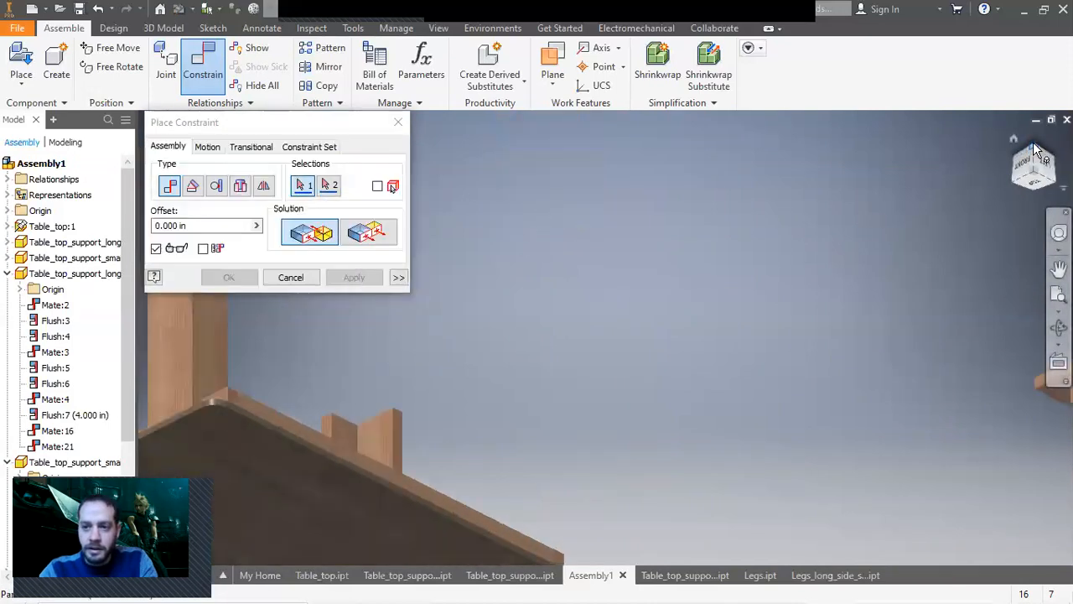
{"action": "left_click", "coordinate": [291, 278]}
{"action": "scroll", "coordinate": [449, 362], "scroll_direction": "up", "scroll_amount": 5}
{"action": "left_click_drag", "start_coordinate": [450, 369], "coordinate": [566, 457]}
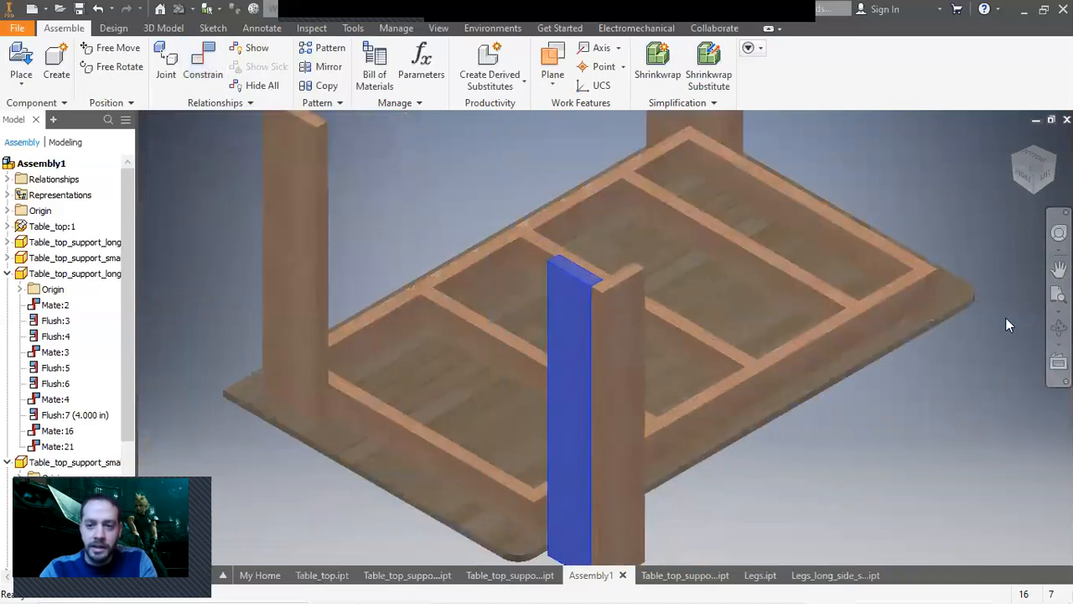
{"action": "left_click", "coordinate": [1013, 154]}
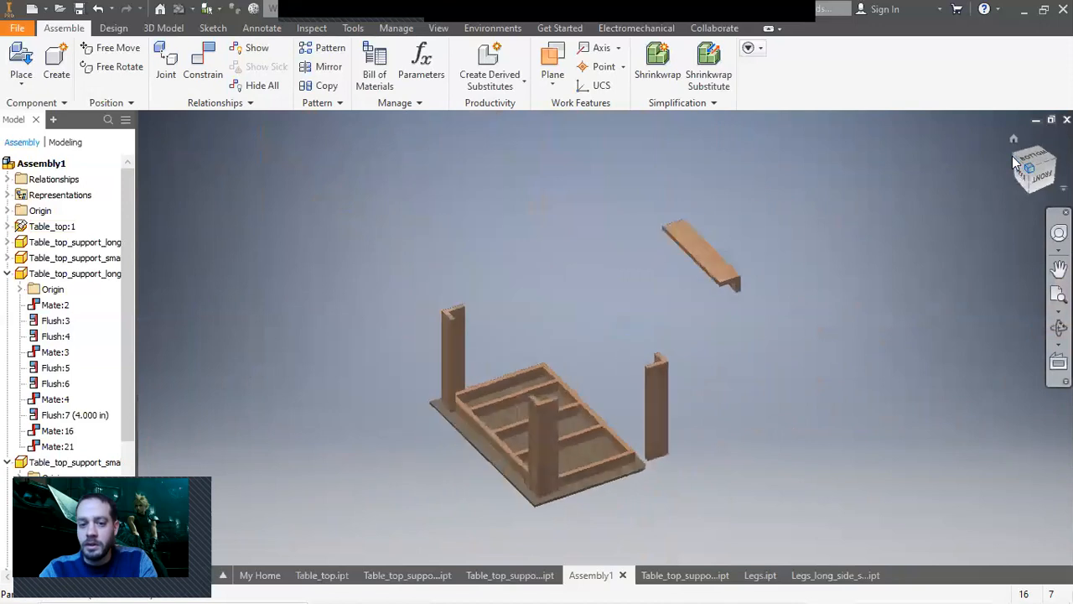
{"action": "left_click", "coordinate": [1014, 164]}
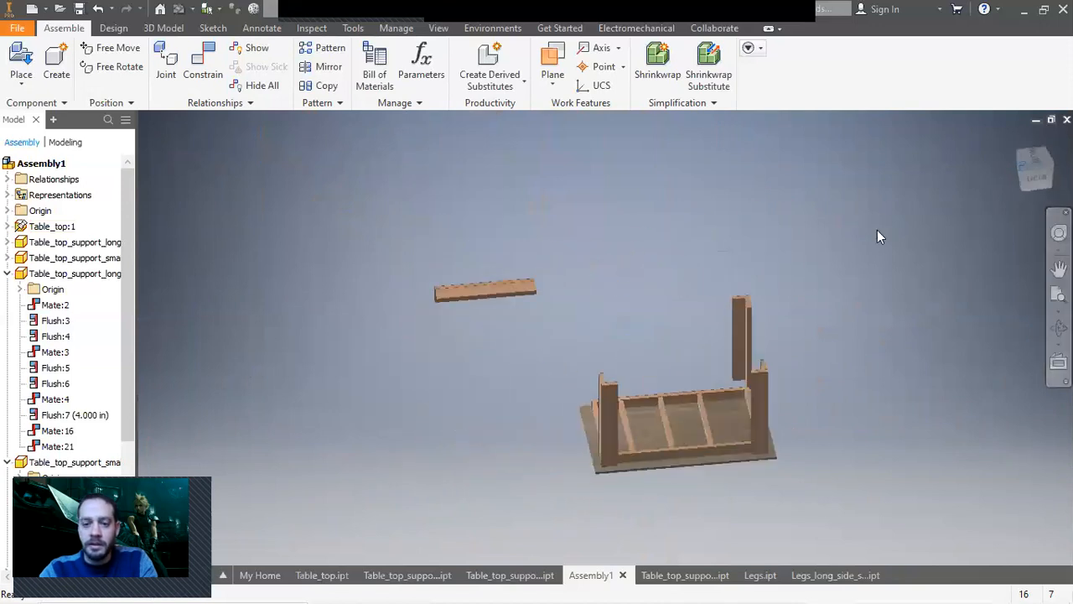
Mate the end face of the raised leg to the tabletop underside beside the frame.
{"action": "left_click", "coordinate": [203, 65]}
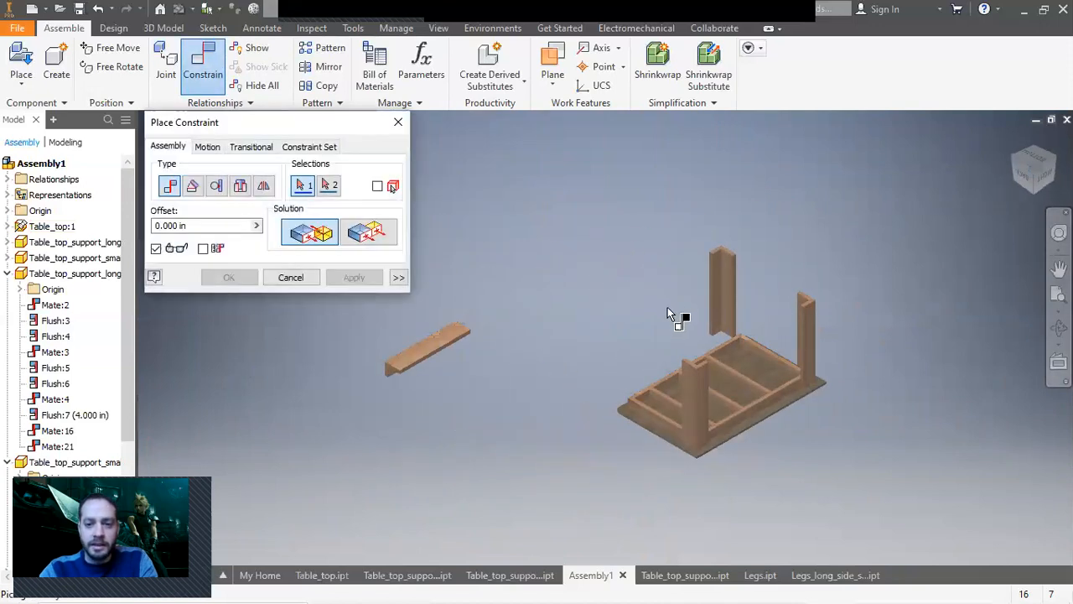
{"action": "scroll", "coordinate": [711, 311], "scroll_direction": "down", "scroll_amount": 5}
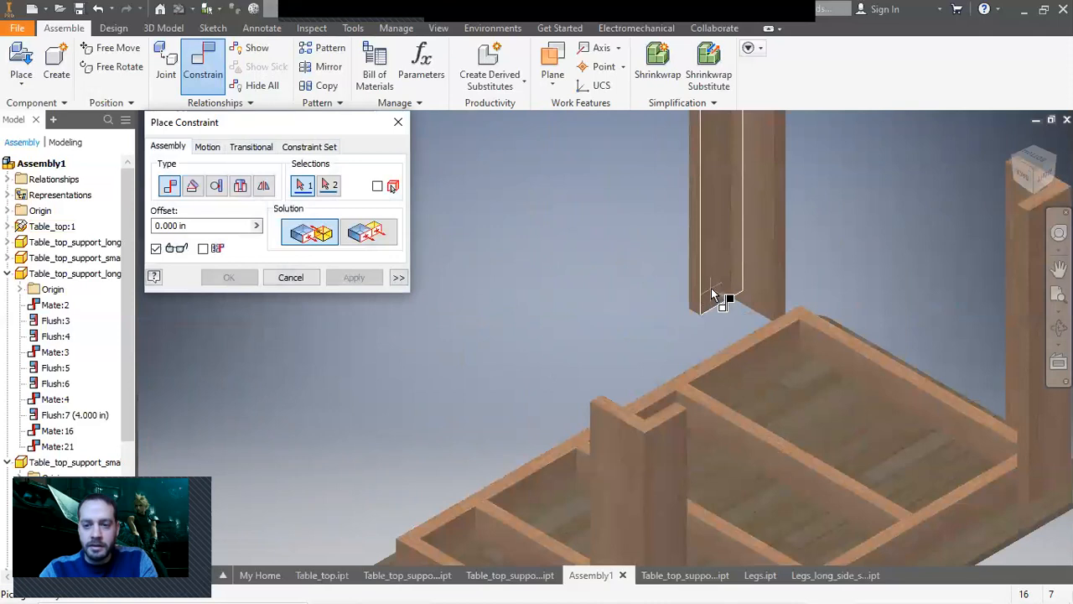
{"action": "left_click", "coordinate": [711, 295]}
{"action": "left_click", "coordinate": [1013, 159]}
{"action": "scroll", "coordinate": [623, 336], "scroll_direction": "down", "scroll_amount": 8}
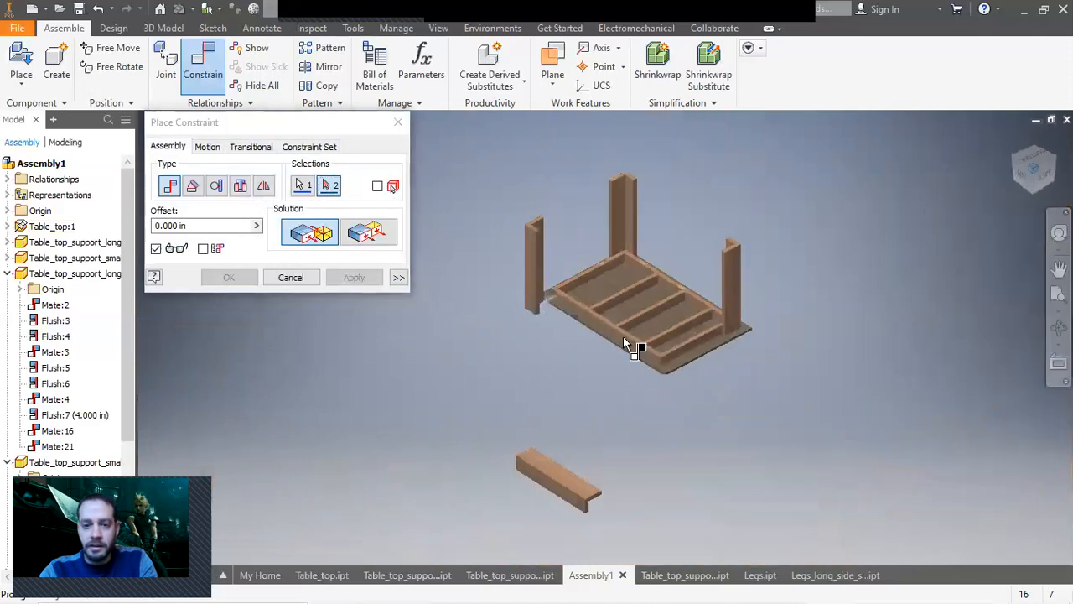
{"action": "left_click", "coordinate": [557, 293]}
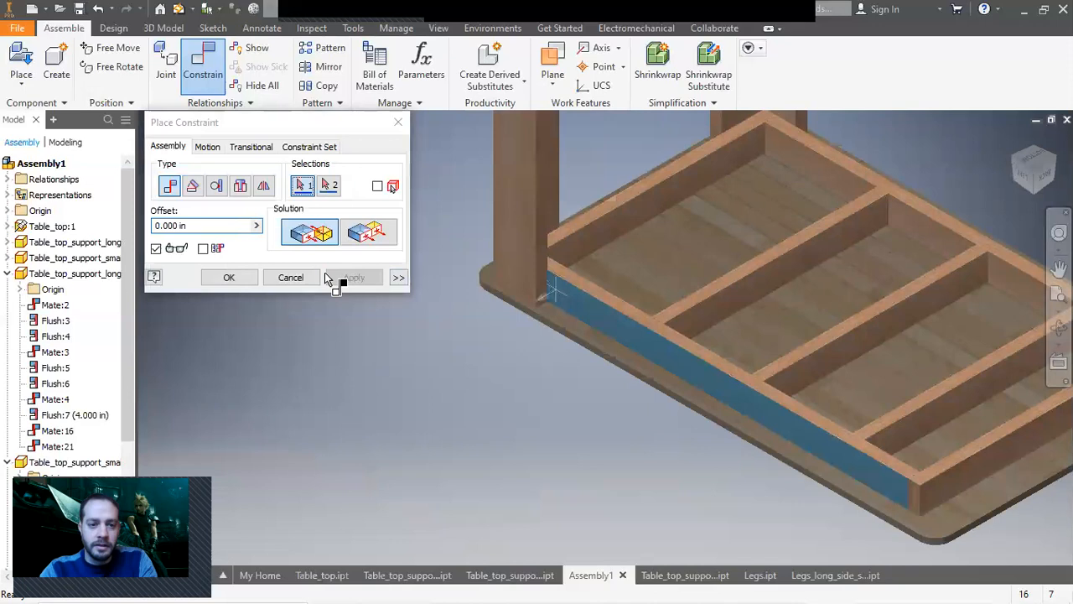
{"action": "left_click", "coordinate": [342, 277]}
{"action": "key", "text": "Escape"}
{"action": "scroll", "coordinate": [577, 373], "scroll_direction": "up", "scroll_amount": 5}
{"action": "scroll", "coordinate": [577, 366], "scroll_direction": "up", "scroll_amount": 3}
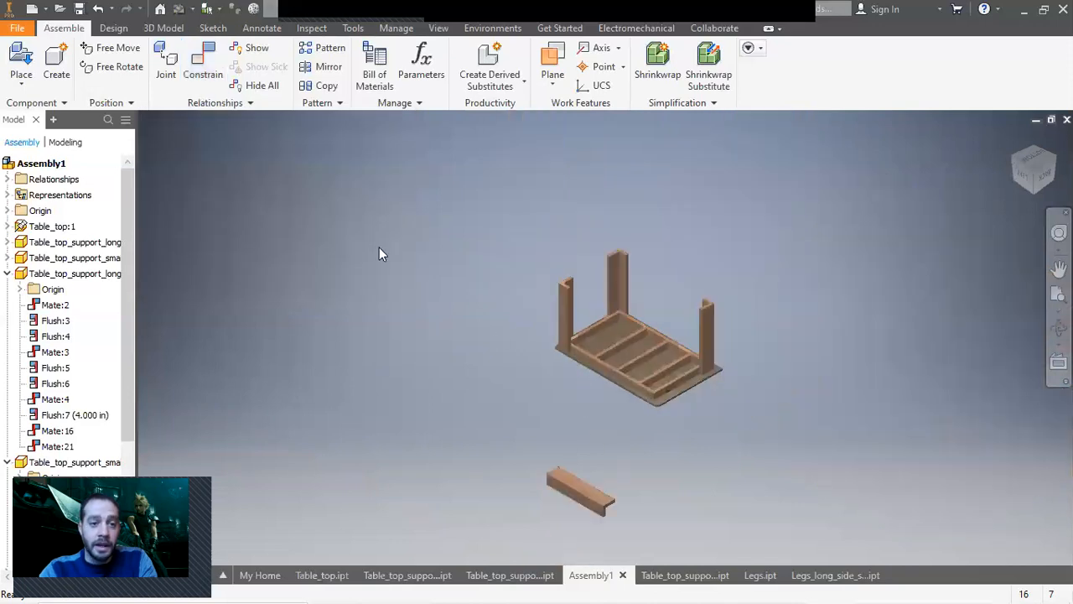
Mate the loose fourth leg's end face against the end face of a tabletop frame member.
{"action": "key", "text": "c"}
{"action": "left_click", "coordinate": [1053, 157]}
{"action": "scroll", "coordinate": [658, 444], "scroll_direction": "down", "scroll_amount": 7}
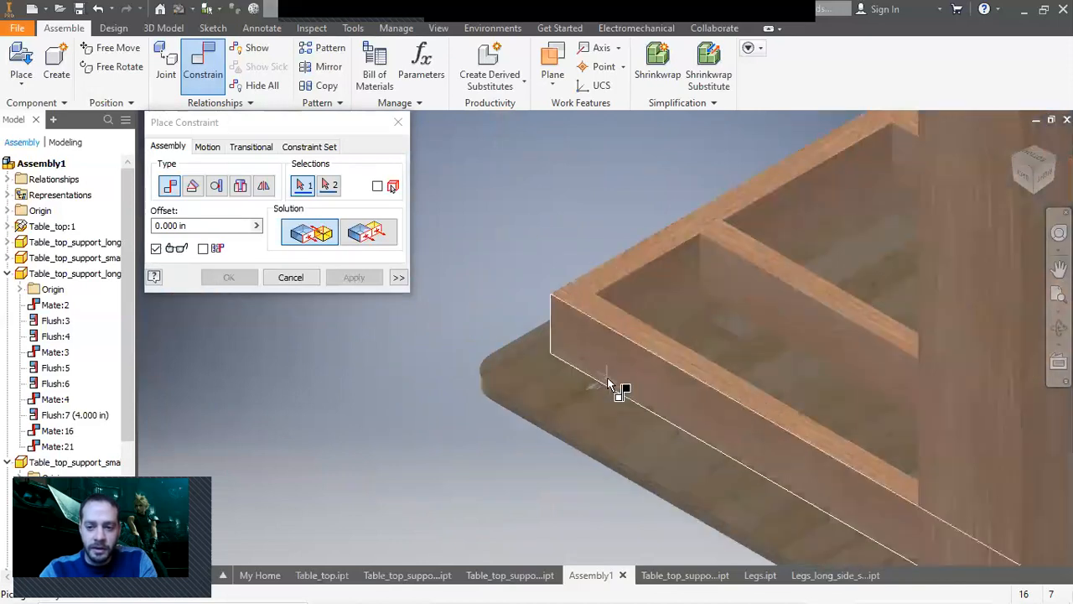
{"action": "scroll", "coordinate": [609, 382], "scroll_direction": "up", "scroll_amount": 5}
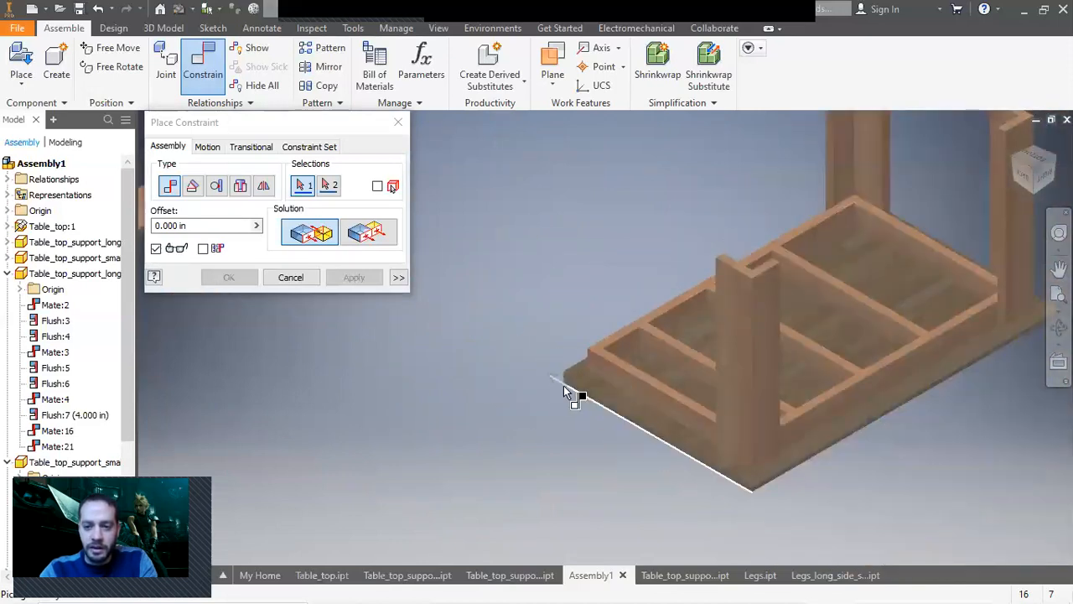
{"action": "scroll", "coordinate": [564, 385], "scroll_direction": "up", "scroll_amount": 3}
{"action": "middle_click_drag", "start_coordinate": [528, 387], "coordinate": [698, 403]}
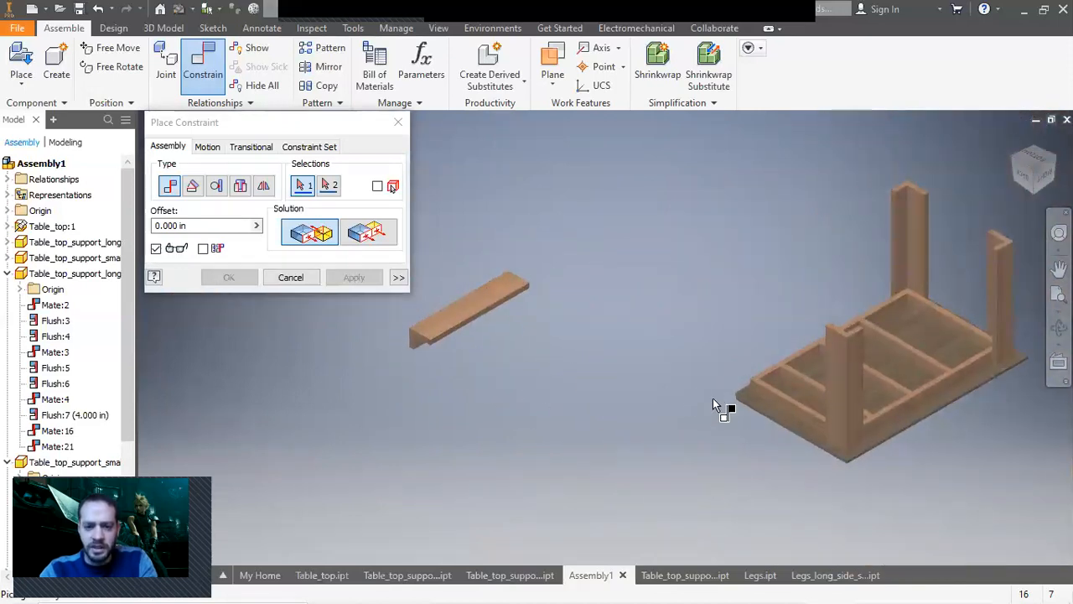
{"action": "left_click", "coordinate": [1037, 191]}
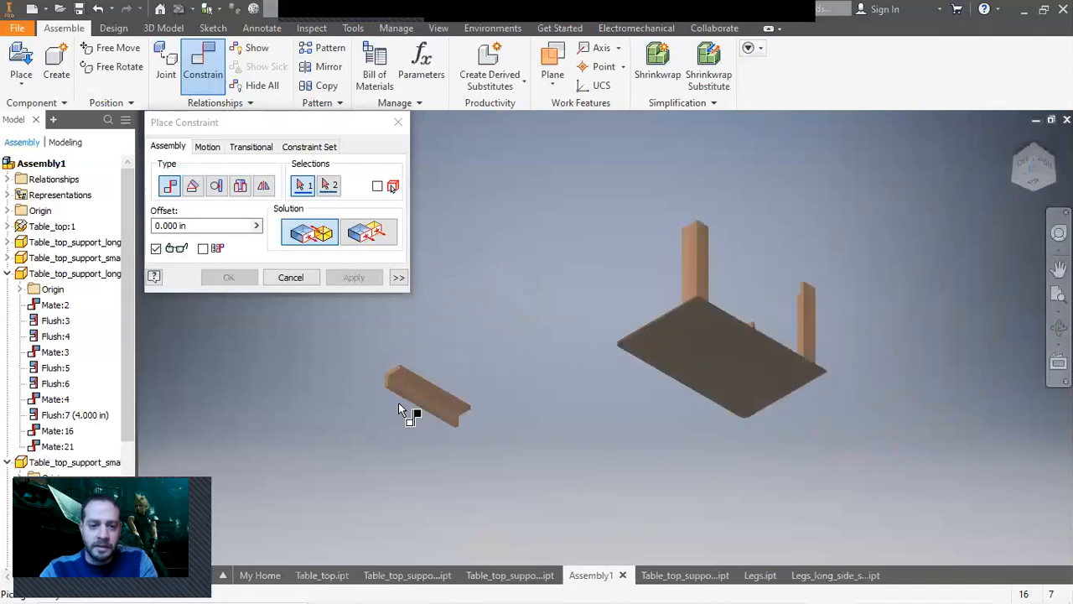
{"action": "scroll", "coordinate": [399, 394], "scroll_direction": "down", "scroll_amount": 5}
{"action": "left_click", "coordinate": [398, 345]}
{"action": "scroll", "coordinate": [826, 268], "scroll_direction": "up", "scroll_amount": 3}
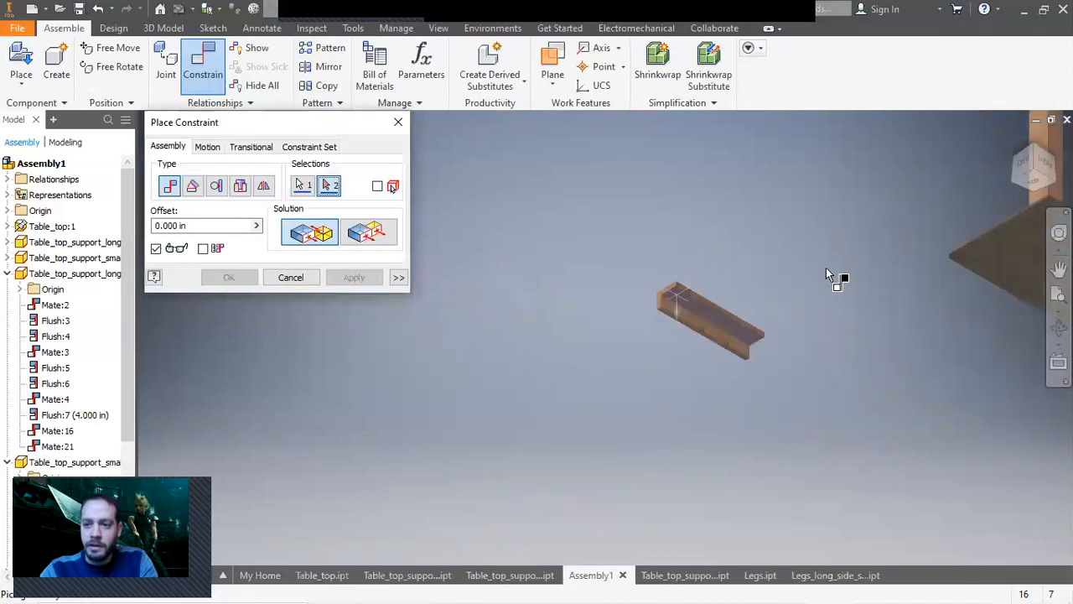
{"action": "left_click", "coordinate": [1032, 146]}
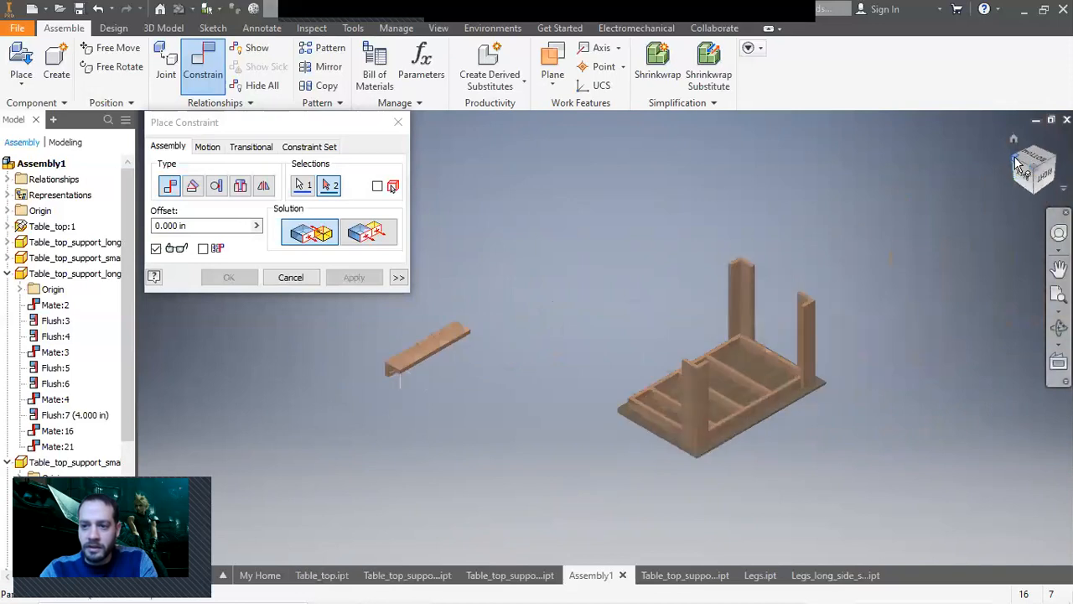
{"action": "scroll", "coordinate": [695, 360], "scroll_direction": "down", "scroll_amount": 8}
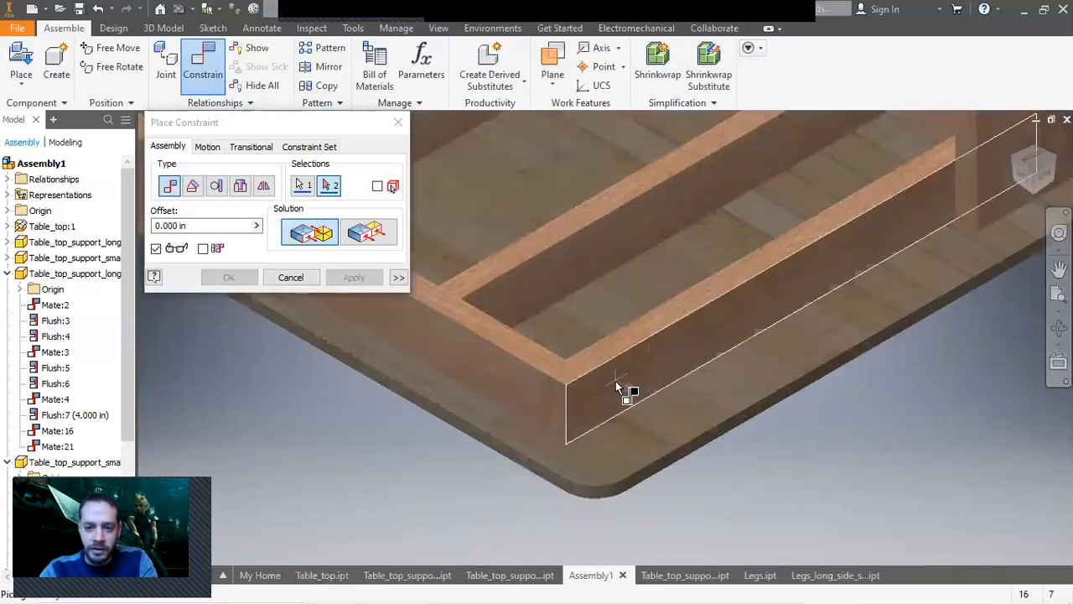
{"action": "left_click", "coordinate": [618, 382]}
{"action": "scroll", "coordinate": [616, 383], "scroll_direction": "up", "scroll_amount": 8}
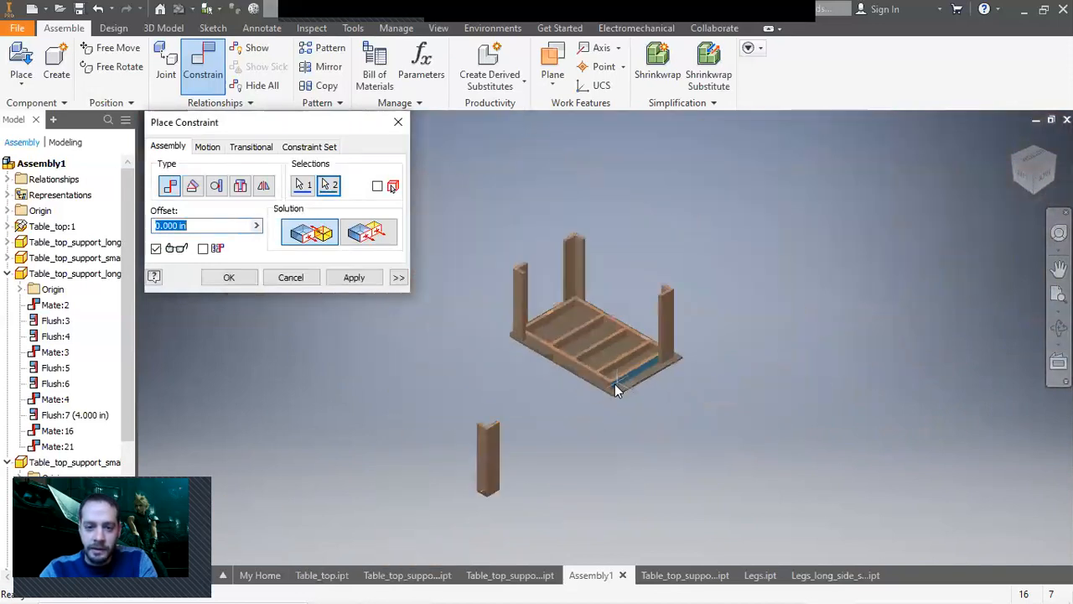
{"action": "left_click", "coordinate": [353, 278]}
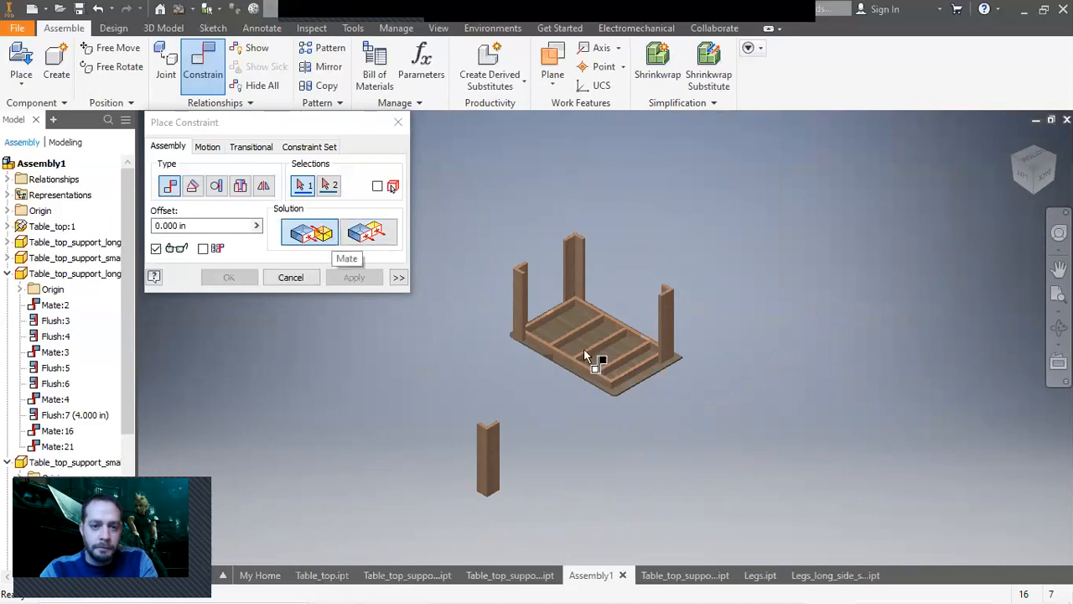
Mate the fourth leg's top end face to the tabletop underside and close the constraint dialog.
{"action": "scroll", "coordinate": [663, 461], "scroll_direction": "up", "scroll_amount": 5}
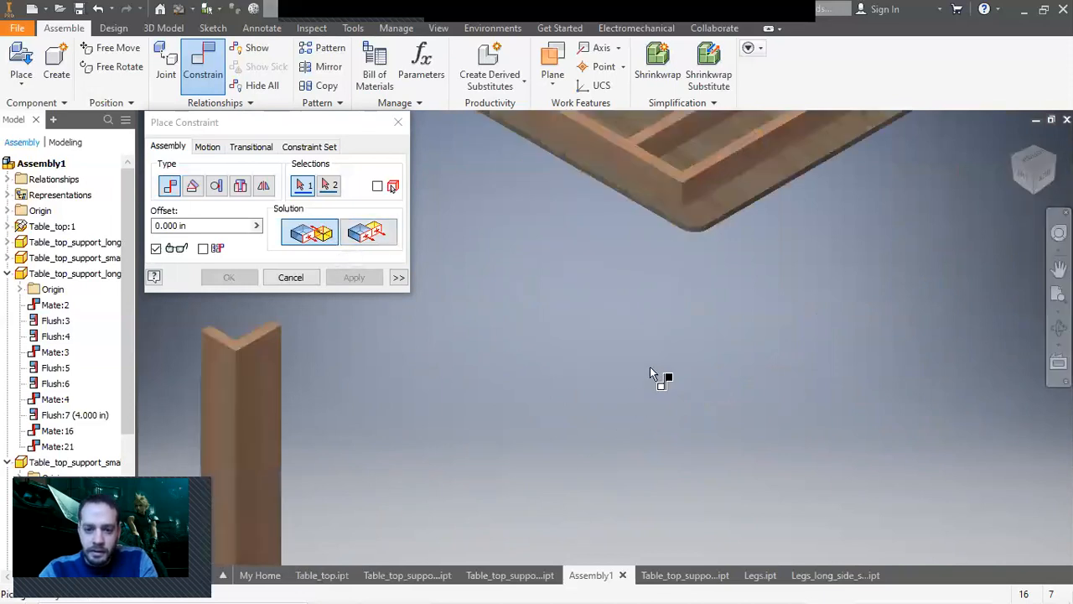
{"action": "left_click", "coordinate": [703, 214]}
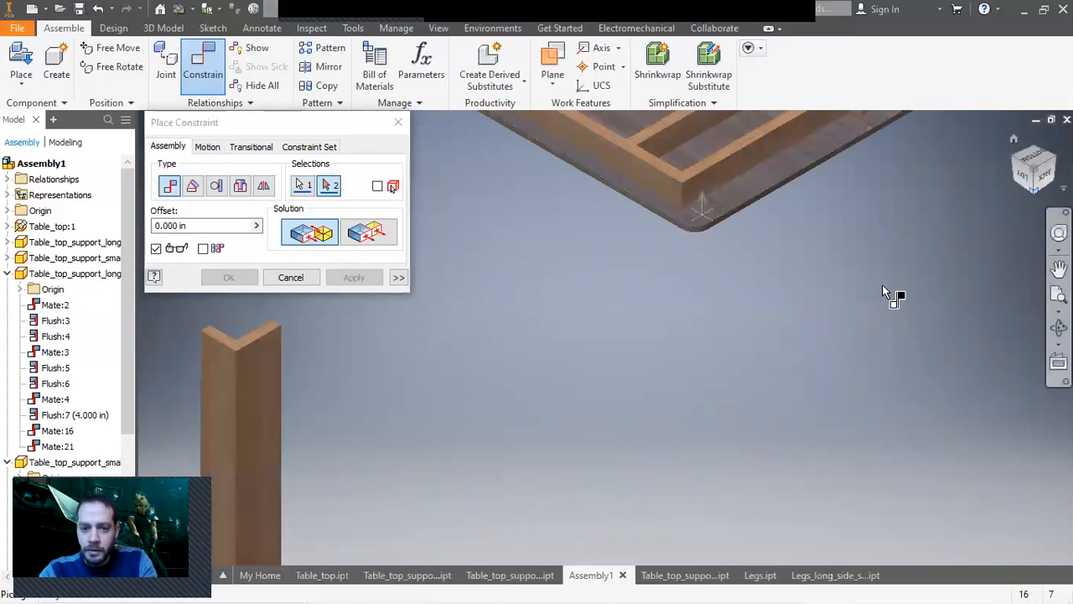
{"action": "scroll", "coordinate": [575, 402], "scroll_direction": "down", "scroll_amount": 5}
{"action": "scroll", "coordinate": [478, 360], "scroll_direction": "up", "scroll_amount": 6}
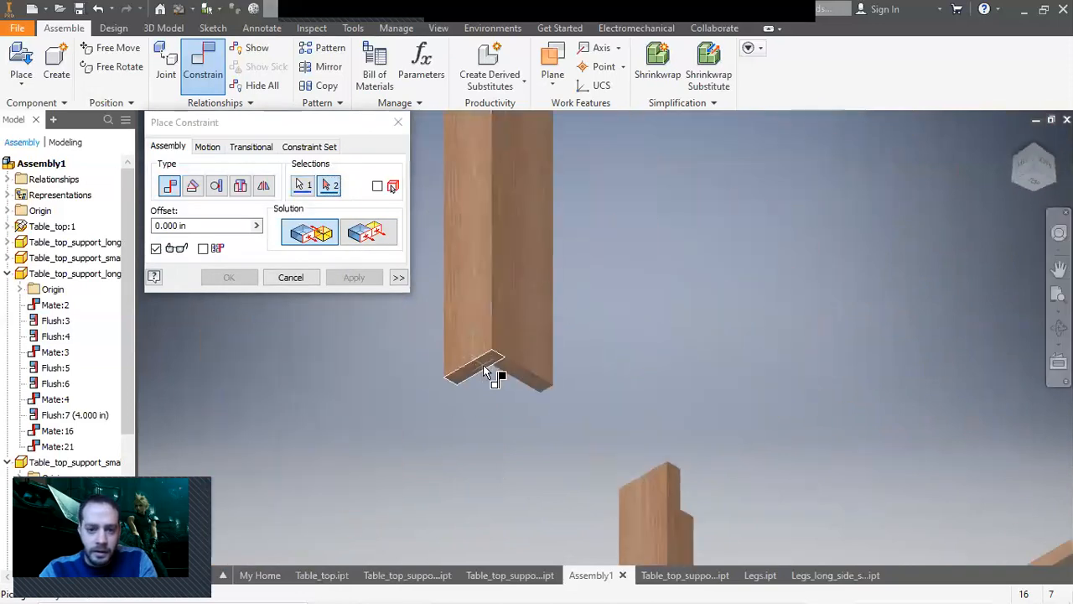
{"action": "left_click", "coordinate": [482, 369]}
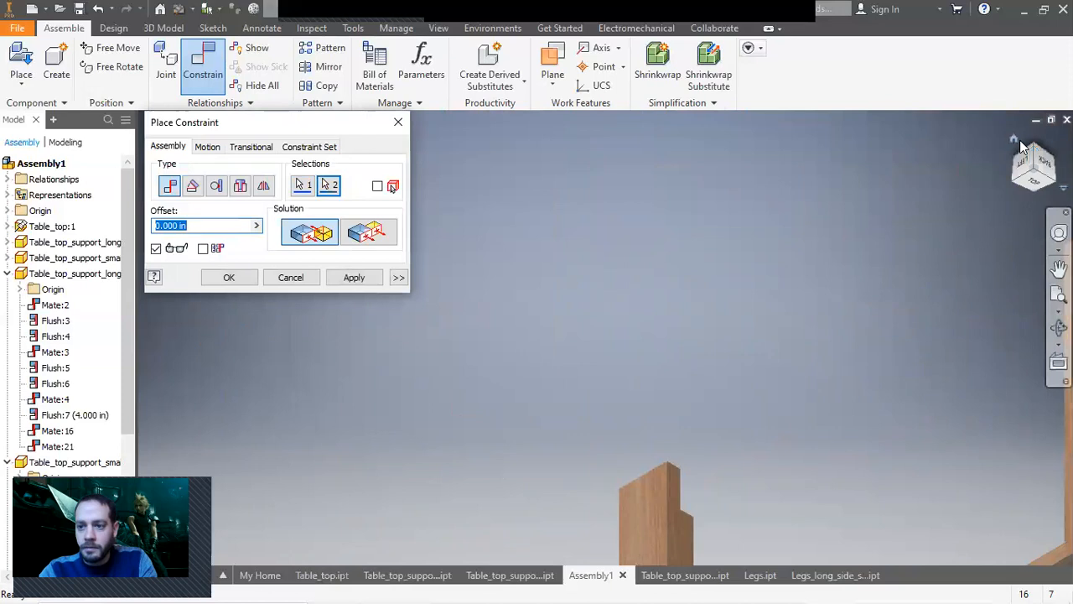
{"action": "scroll", "coordinate": [692, 306], "scroll_direction": "down", "scroll_amount": 5}
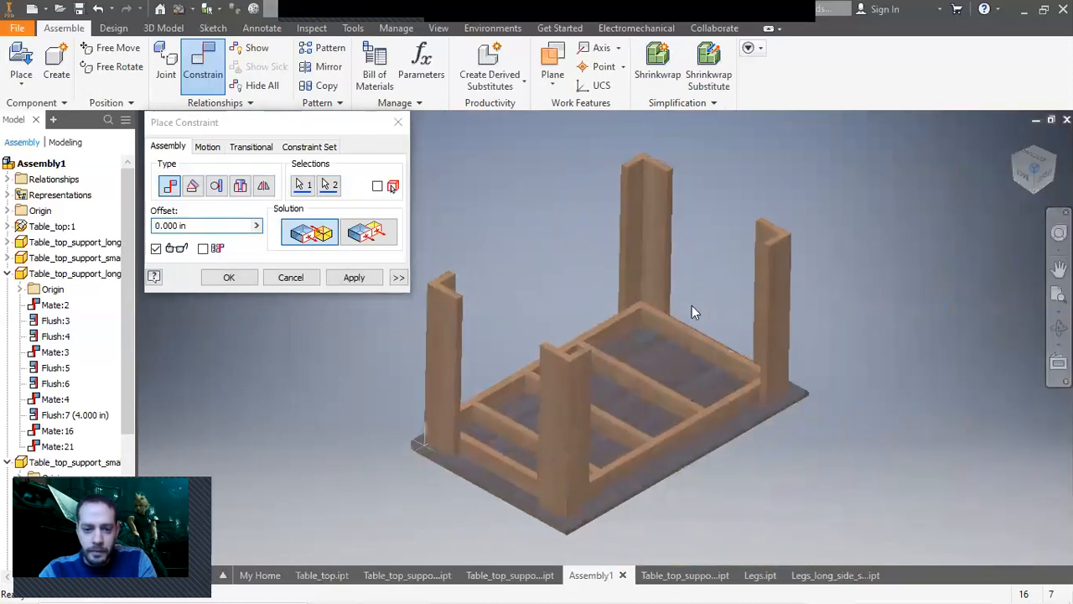
{"action": "left_click", "coordinate": [302, 278]}
Mate the fourth leg's side face against the outer side of the tabletop frame.
{"action": "left_click_drag", "start_coordinate": [441, 381], "coordinate": [368, 350]}
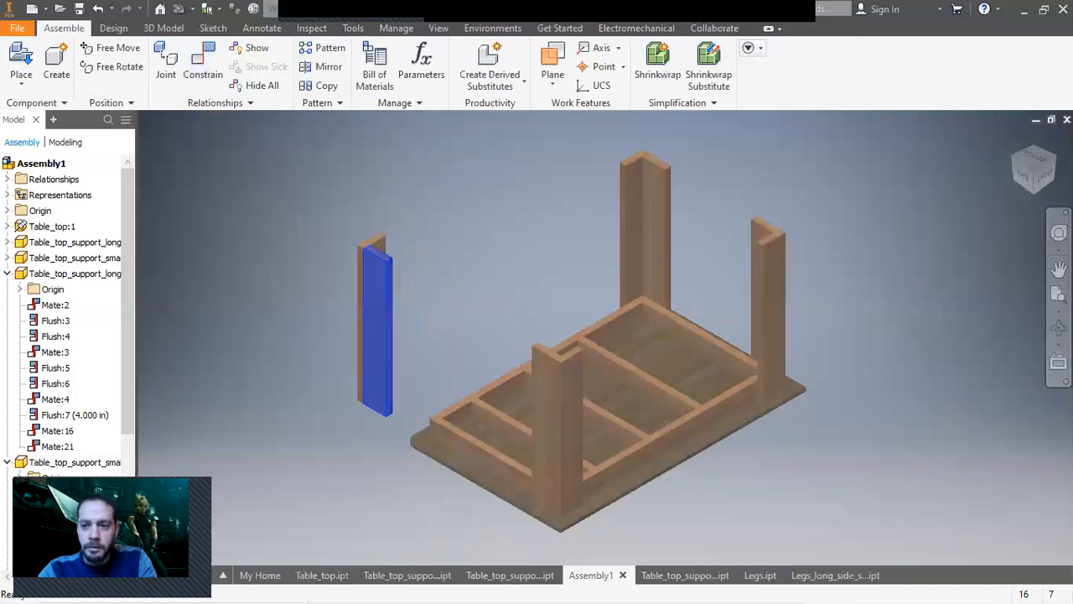
{"action": "left_click", "coordinate": [1051, 158]}
{"action": "key", "text": "F6"}
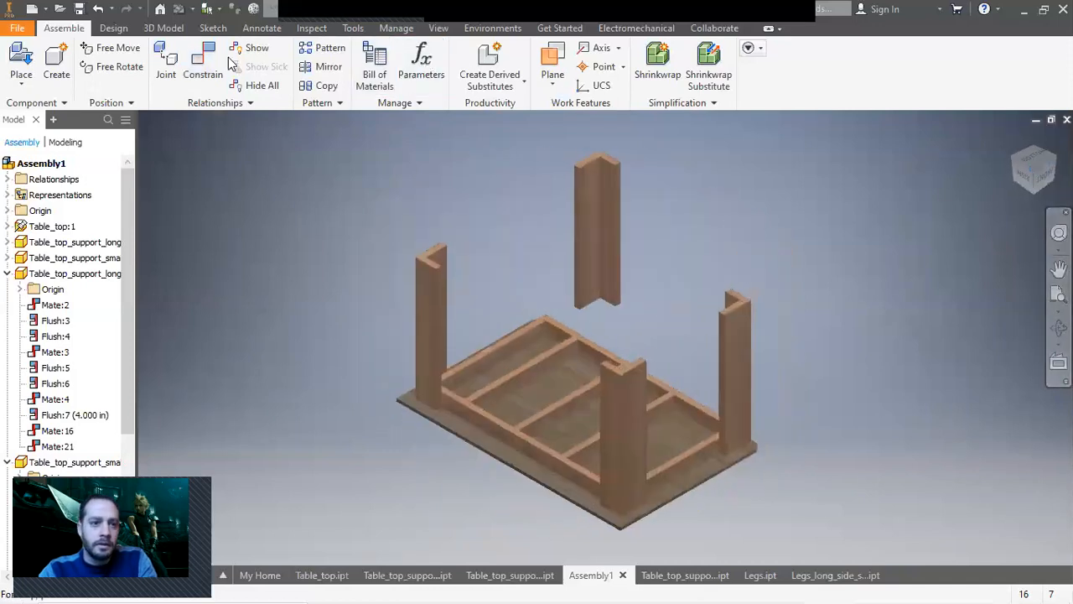
{"action": "left_click", "coordinate": [203, 63]}
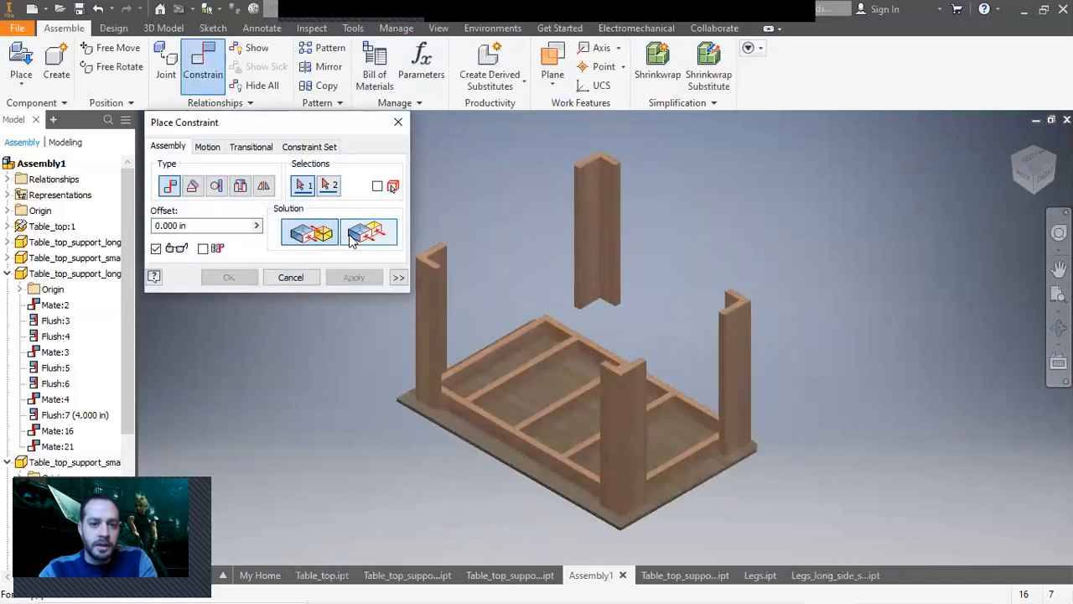
{"action": "scroll", "coordinate": [603, 280], "scroll_direction": "up", "scroll_amount": 3}
{"action": "left_click", "coordinate": [608, 286]}
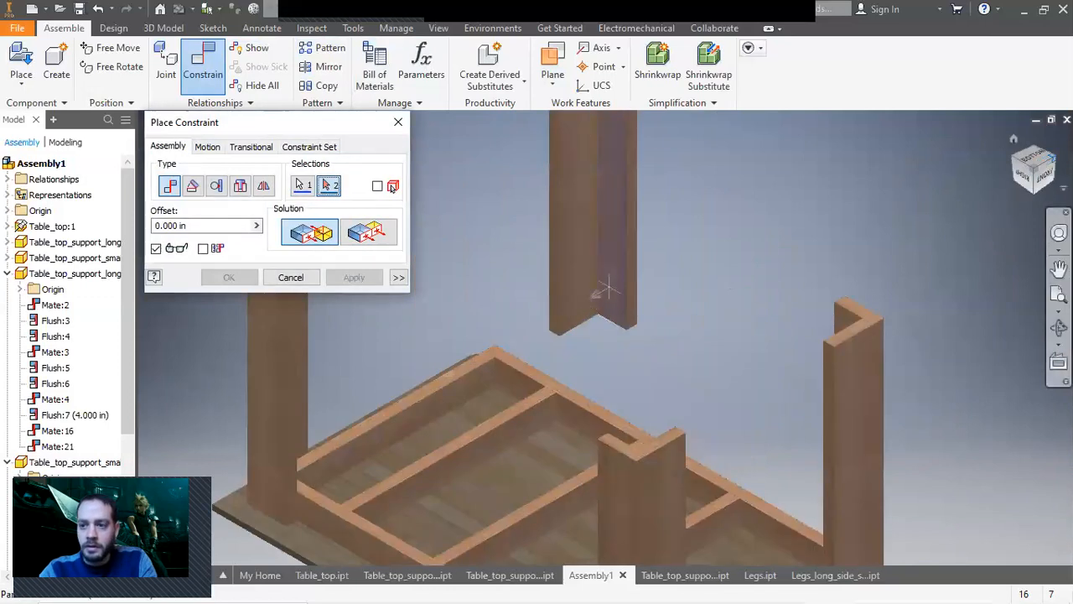
{"action": "left_click", "coordinate": [1054, 156]}
{"action": "scroll", "coordinate": [722, 377], "scroll_direction": "up", "scroll_amount": 5}
{"action": "left_click", "coordinate": [721, 377]}
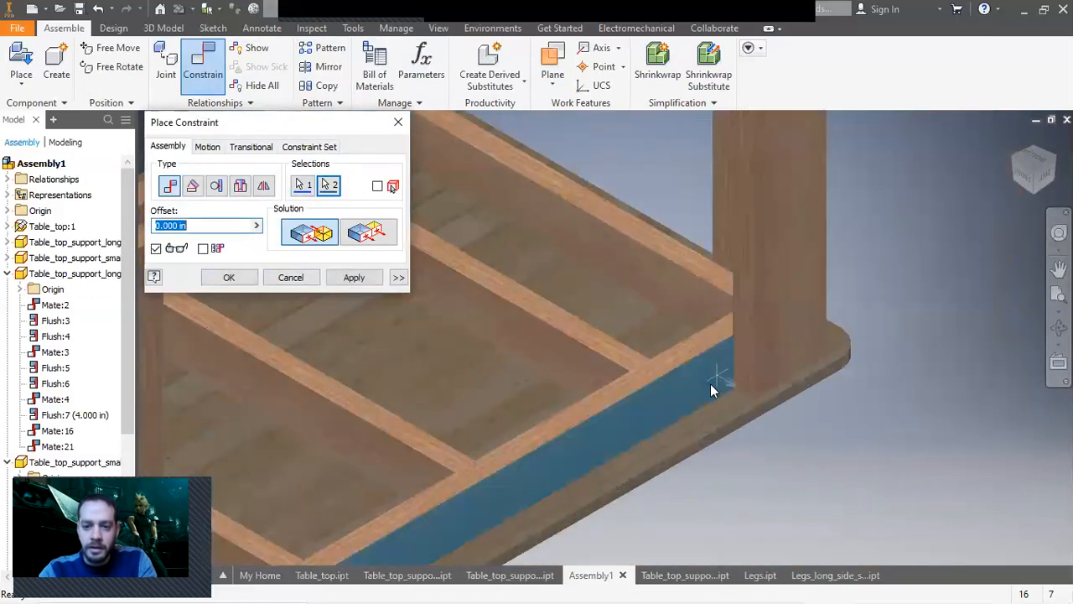
{"action": "left_click", "coordinate": [353, 277]}
{"action": "left_click", "coordinate": [307, 279]}
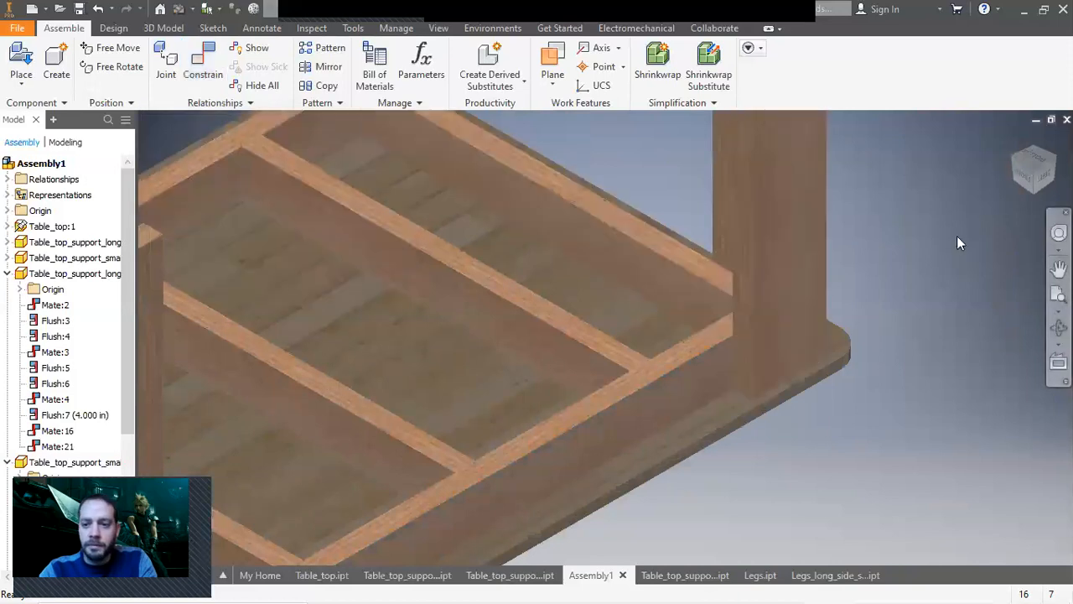
Drag the three cross supports under the tabletop to even out their spacing.
{"action": "left_click", "coordinate": [1013, 139]}
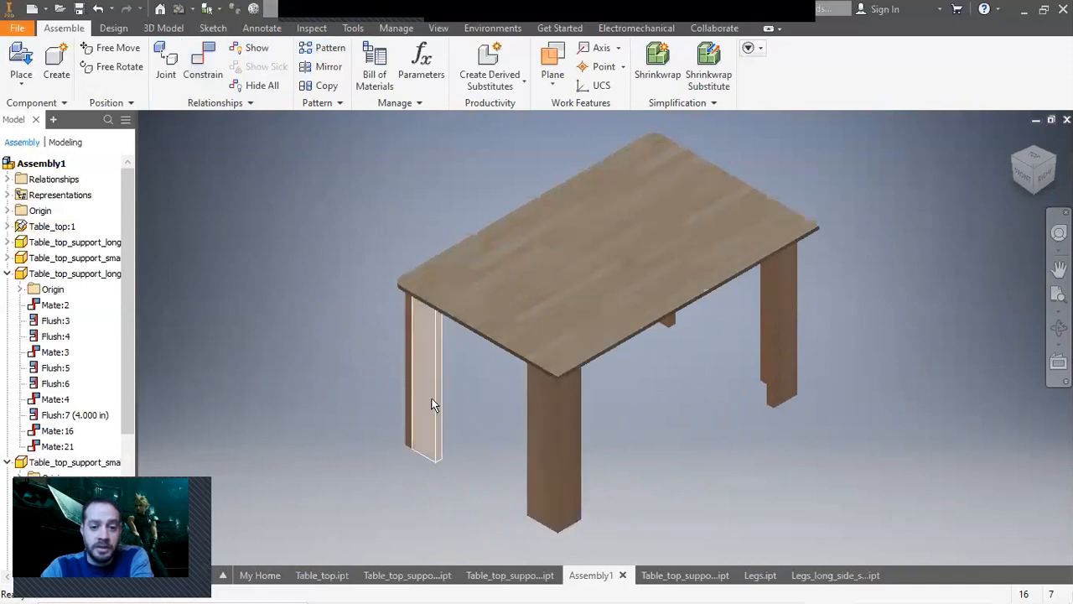
{"action": "left_click", "coordinate": [1014, 181]}
{"action": "left_click", "coordinate": [1034, 186]}
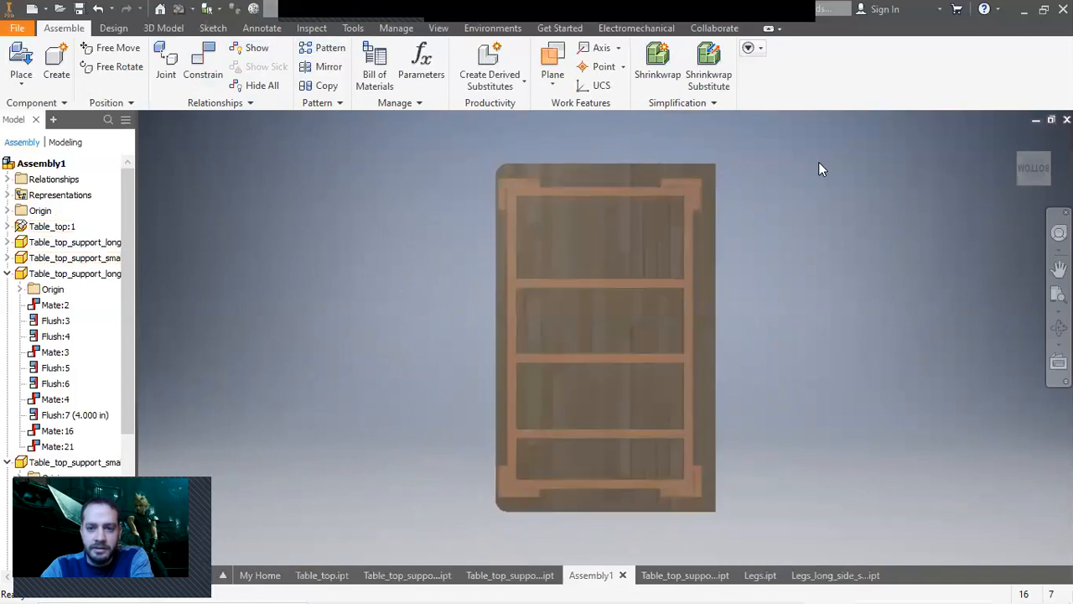
{"action": "left_click", "coordinate": [622, 280]}
{"action": "left_click_drag", "start_coordinate": [619, 279], "coordinate": [618, 263]}
{"action": "left_click_drag", "start_coordinate": [626, 359], "coordinate": [624, 338]}
{"action": "left_click_drag", "start_coordinate": [618, 433], "coordinate": [644, 419]}
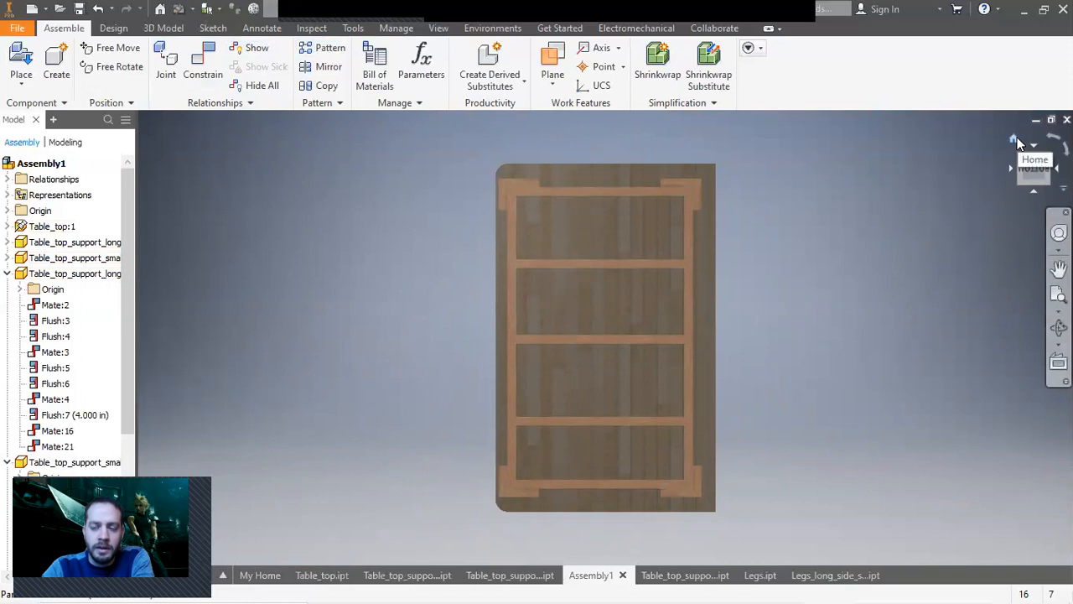
{"action": "left_click", "coordinate": [1015, 141]}
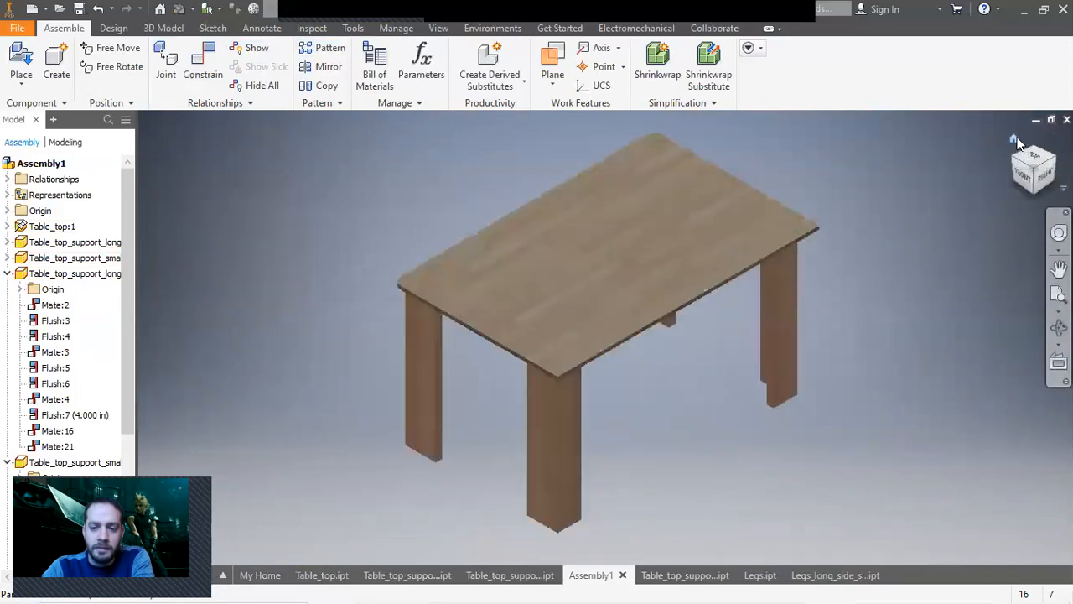
Measure the distance between the tabletop frame's two end members from underneath the table.
{"action": "left_click", "coordinate": [1025, 191]}
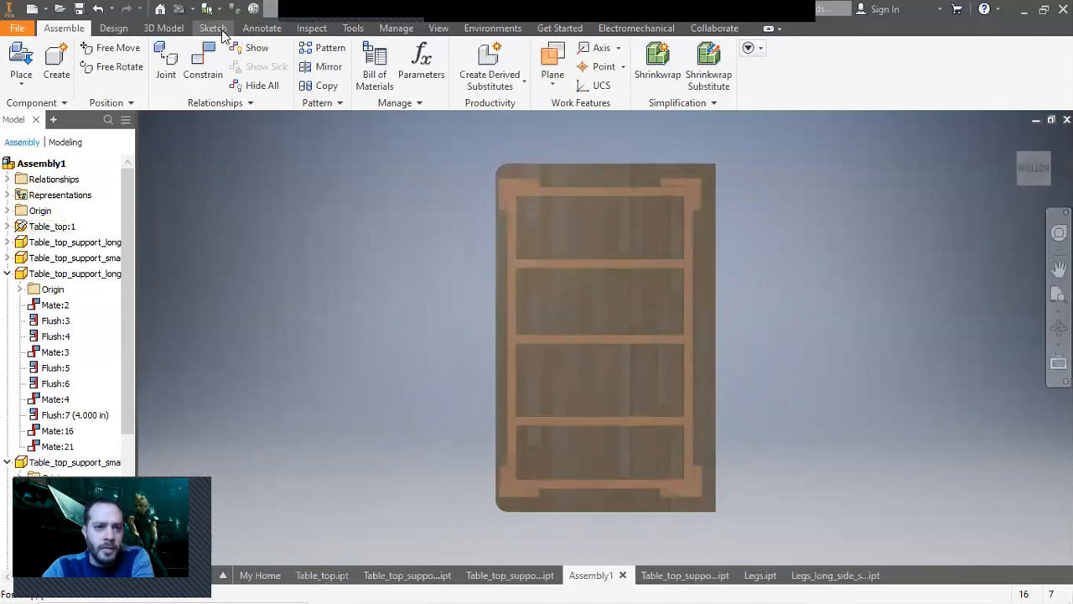
{"action": "left_click", "coordinate": [321, 32]}
{"action": "left_click", "coordinate": [352, 29]}
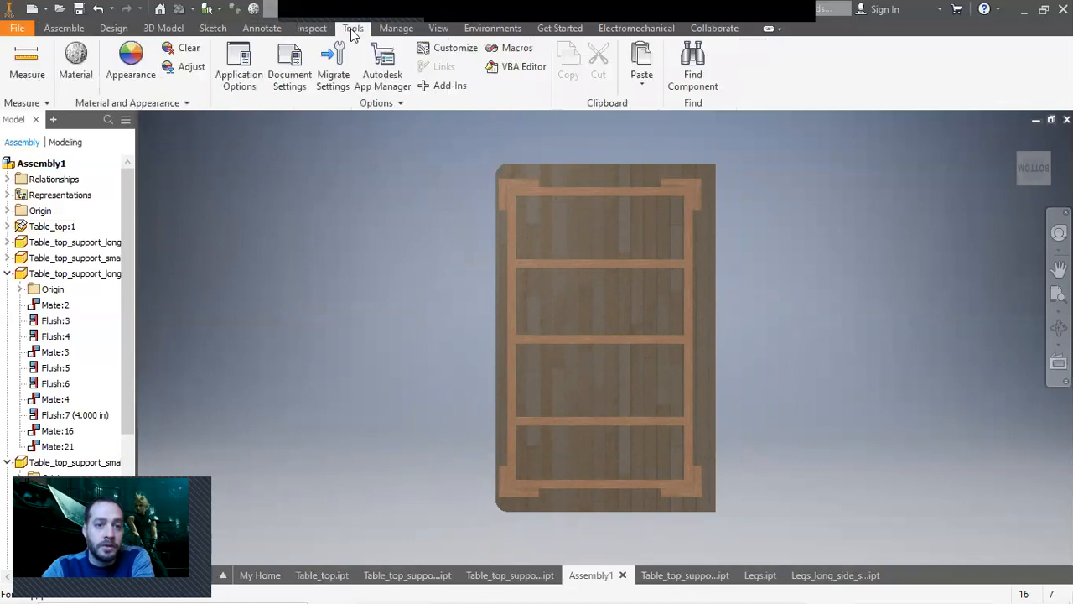
{"action": "left_click", "coordinate": [314, 28]}
{"action": "left_click", "coordinate": [144, 69]}
{"action": "scroll", "coordinate": [520, 209], "scroll_direction": "up", "scroll_amount": 4}
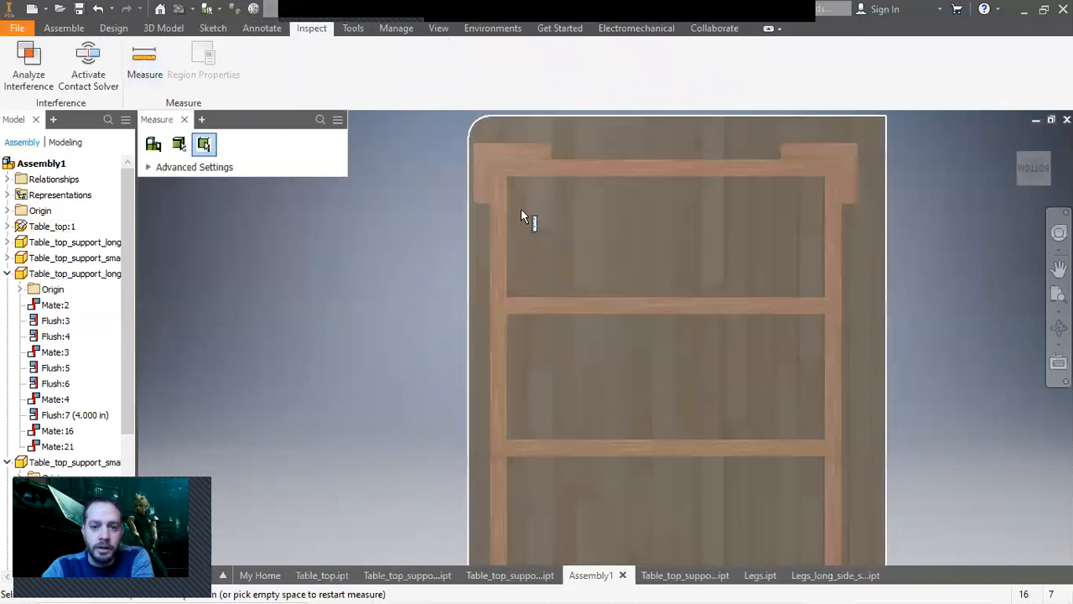
{"action": "left_click", "coordinate": [490, 181]}
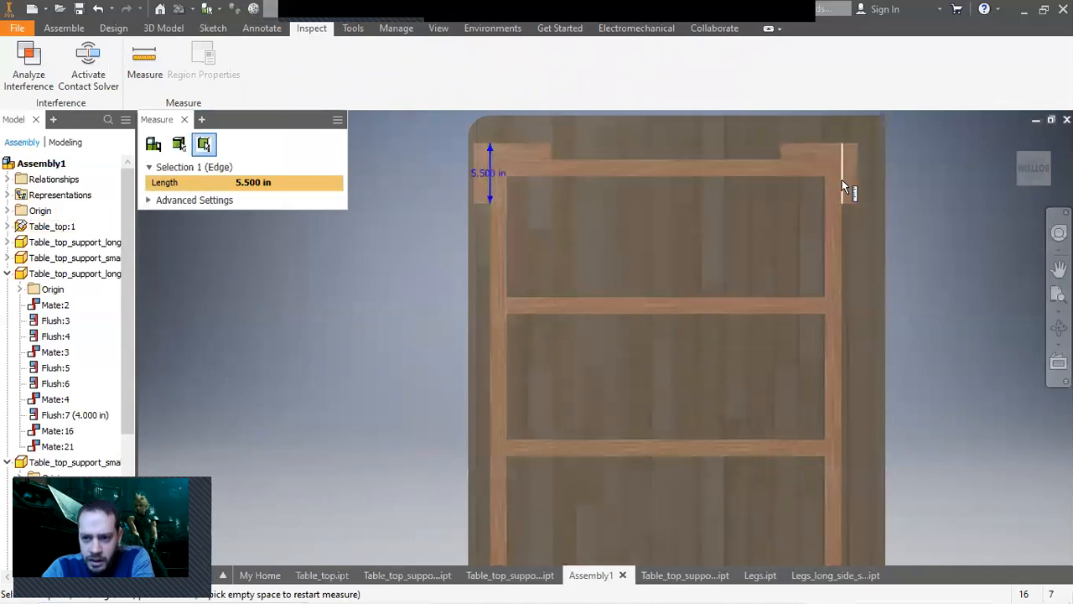
{"action": "left_click", "coordinate": [842, 179]}
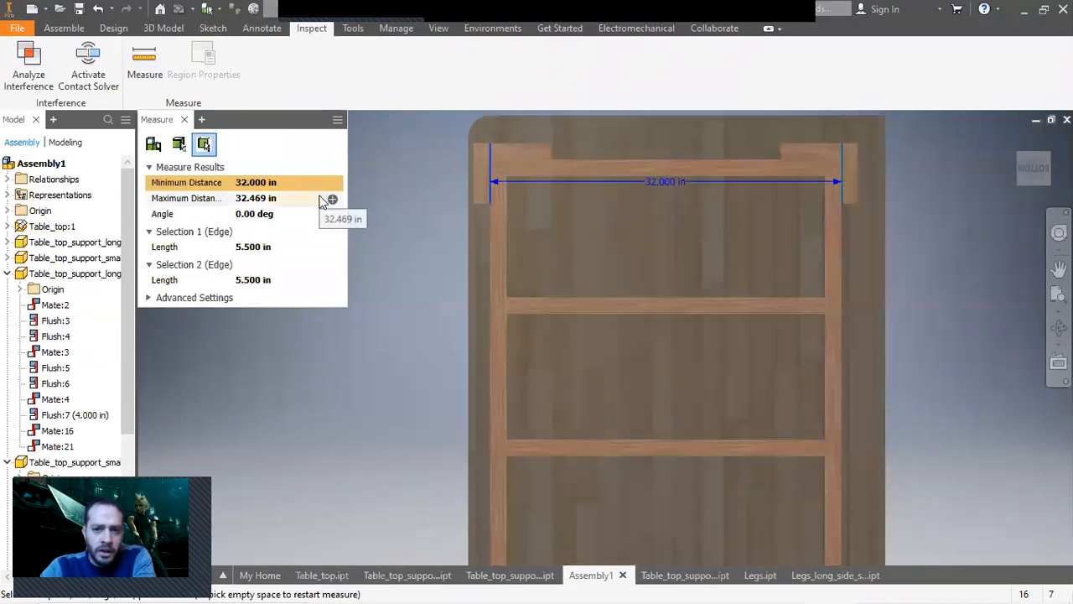
{"action": "middle_click_drag", "start_coordinate": [410, 342], "coordinate": [417, 325]}
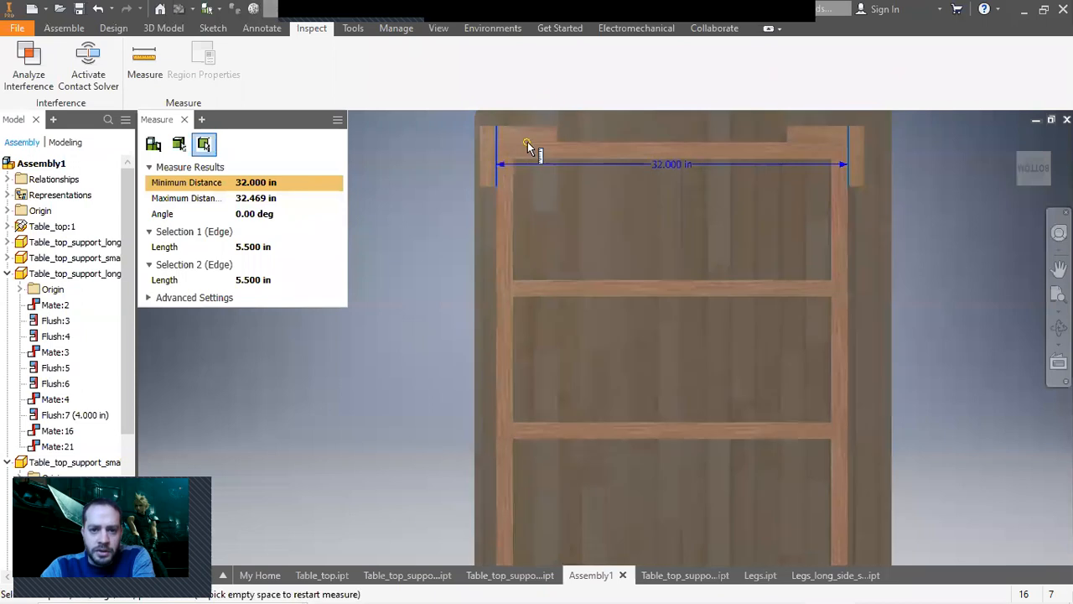
Measure the frame's inner length and width from below, then return to the home view.
{"action": "left_click", "coordinate": [526, 145]}
{"action": "scroll", "coordinate": [576, 311], "scroll_direction": "down", "scroll_amount": 5}
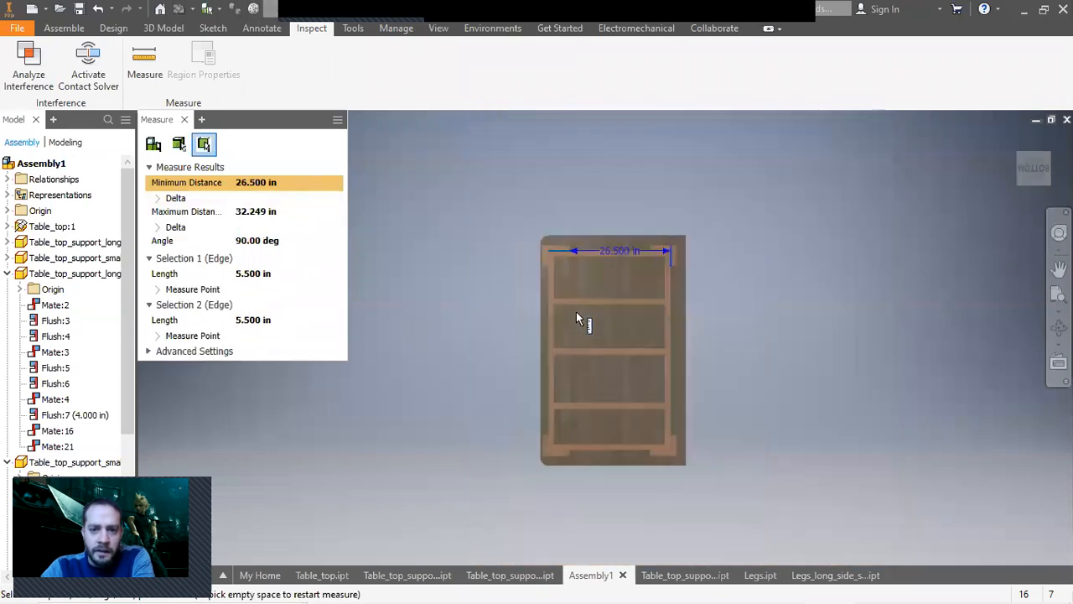
{"action": "scroll", "coordinate": [554, 458], "scroll_direction": "up", "scroll_amount": 5}
{"action": "left_click", "coordinate": [552, 417]}
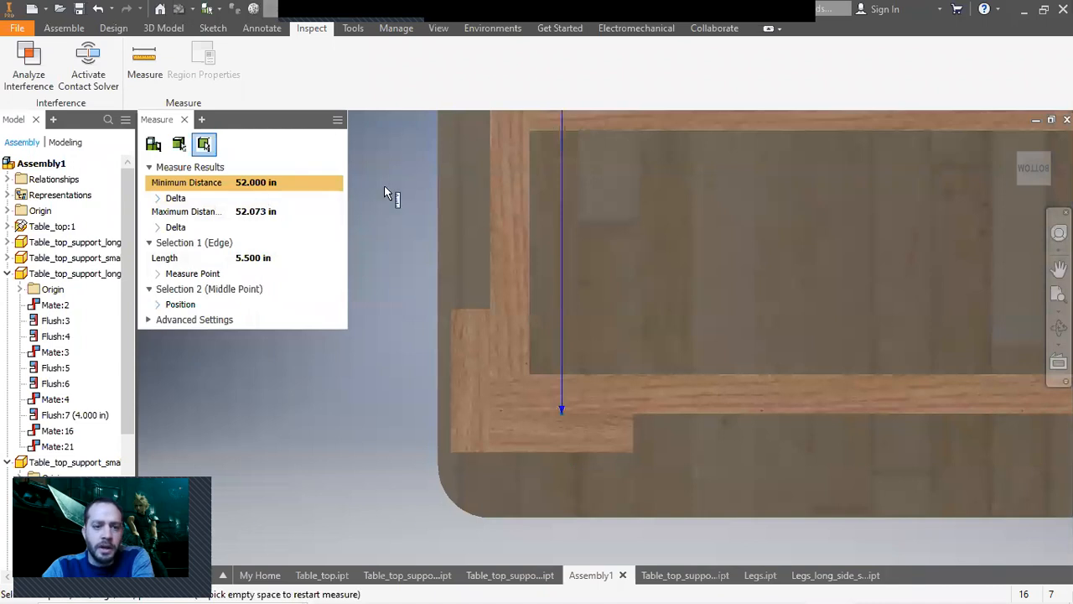
{"action": "left_click", "coordinate": [185, 119]}
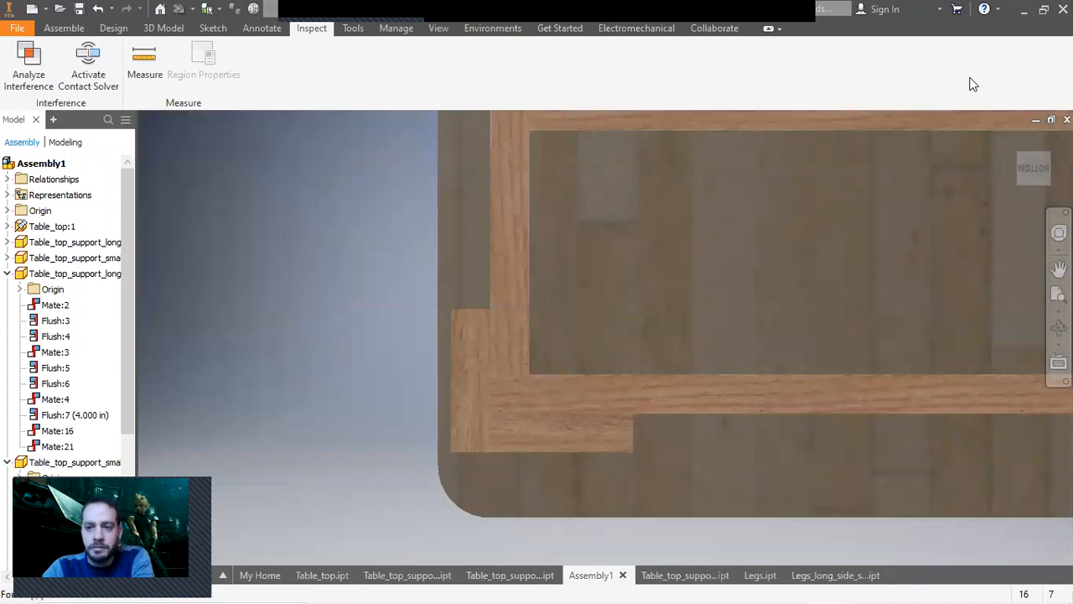
{"action": "left_click", "coordinate": [1014, 138]}
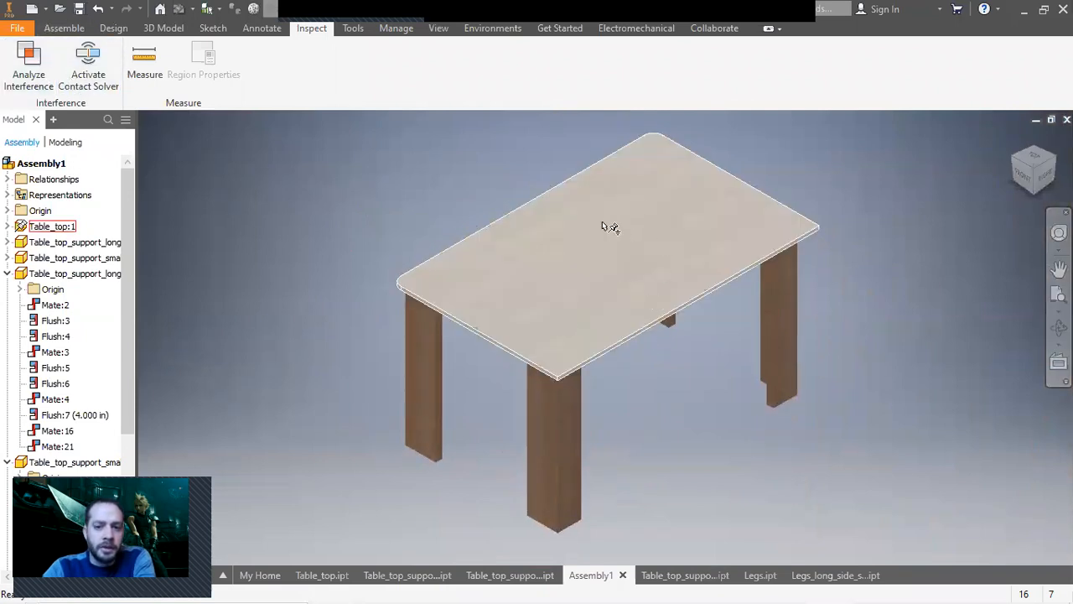
Create a new Standard (in) part and start a 2D sketch on an origin plane.
{"action": "left_click", "coordinate": [19, 28]}
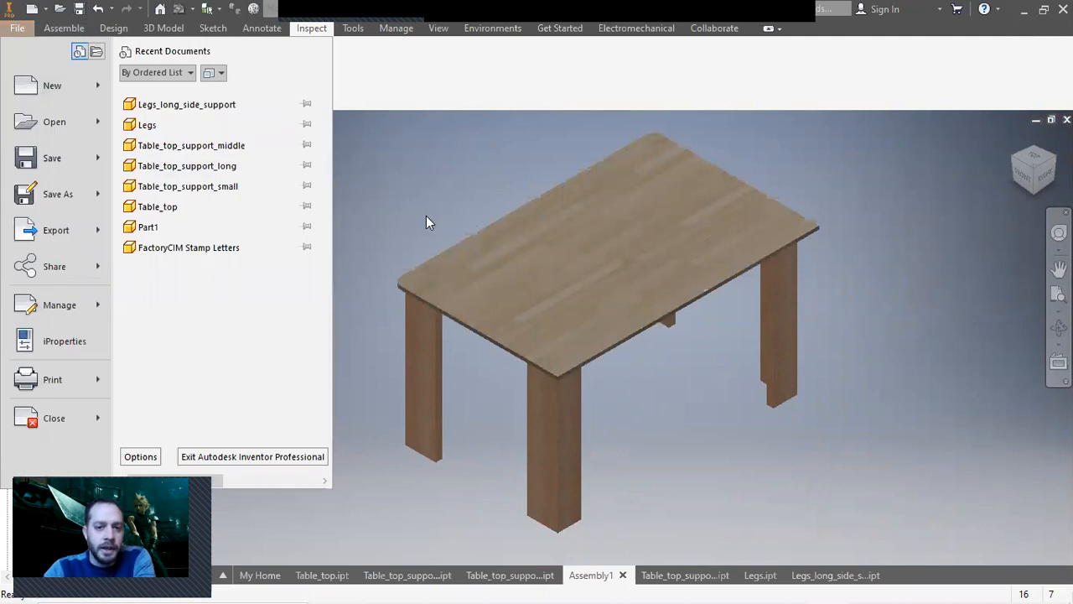
{"action": "left_click", "coordinate": [59, 96]}
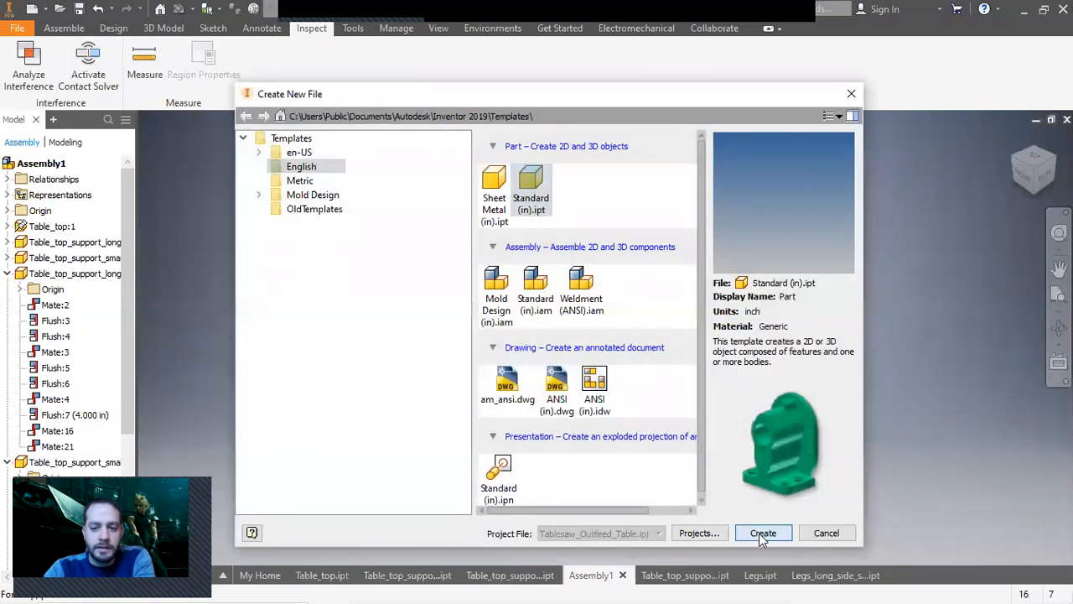
{"action": "left_click", "coordinate": [763, 533]}
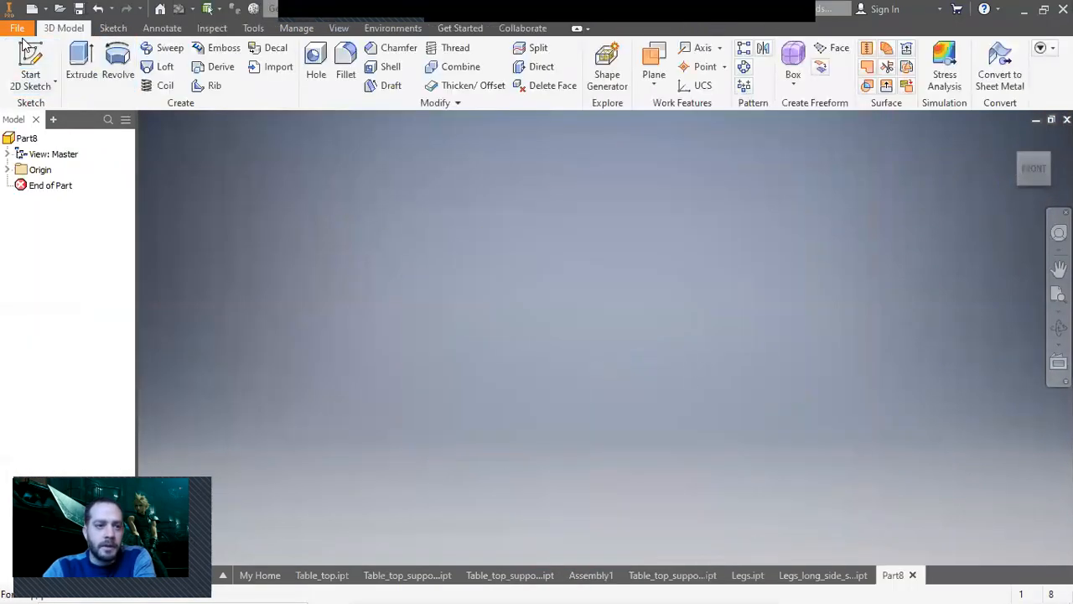
{"action": "left_click", "coordinate": [30, 69]}
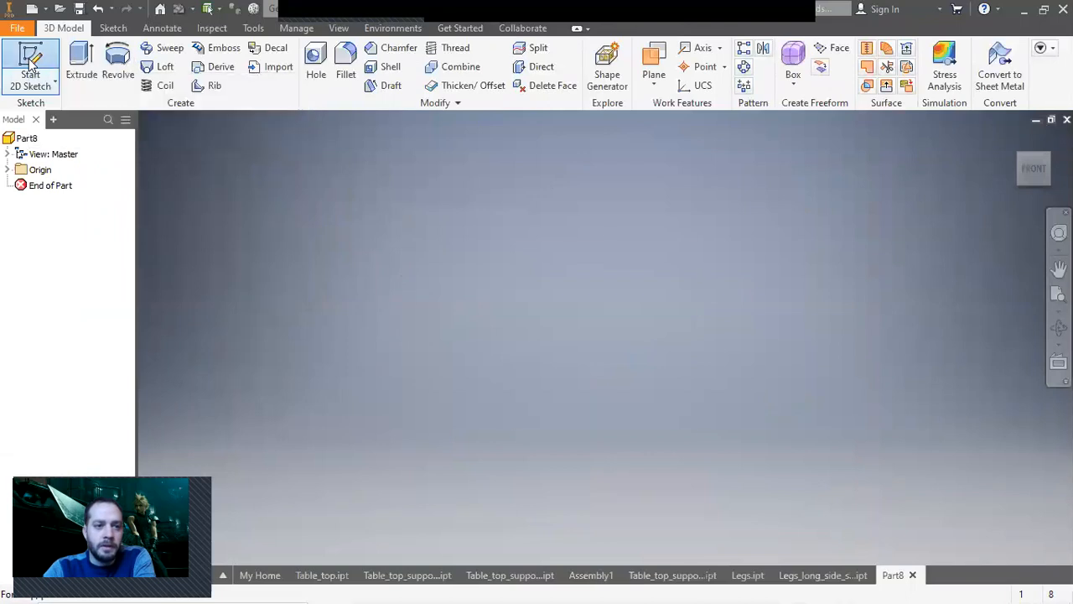
{"action": "left_click", "coordinate": [637, 367]}
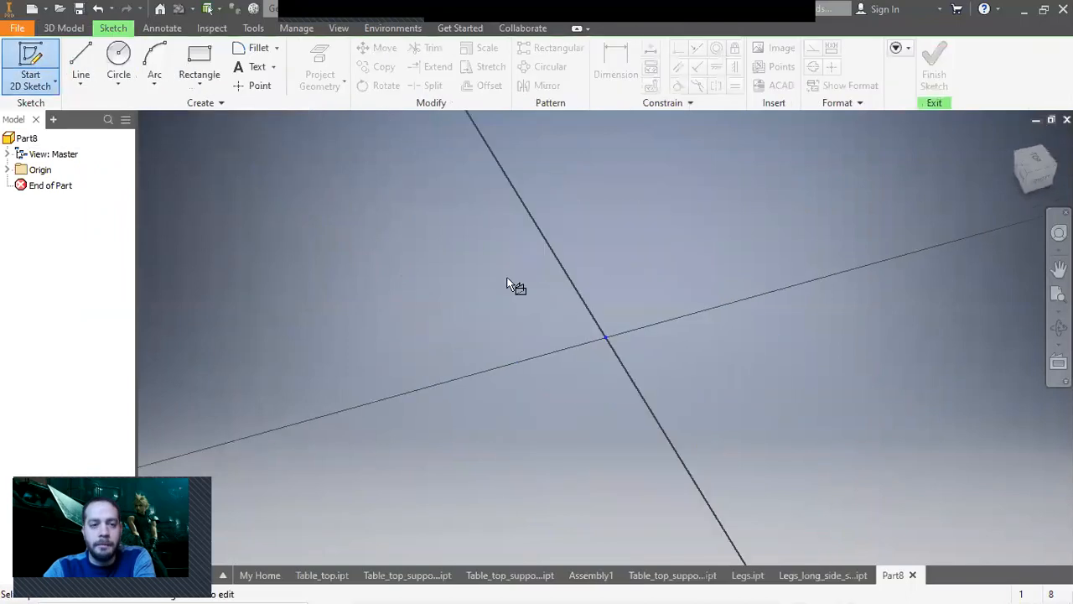
Sketch a 52 by 32 inch rectangle from the origin and finish the sketch.
{"action": "left_click", "coordinate": [199, 83]}
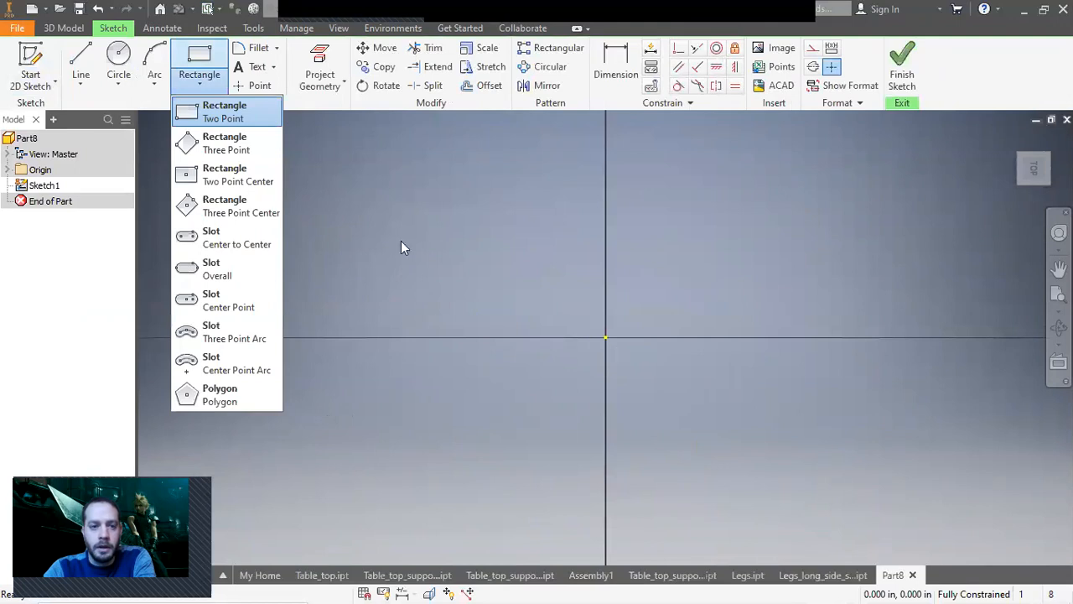
{"action": "left_click", "coordinate": [220, 112]}
{"action": "left_click", "coordinate": [605, 337]}
{"action": "type", "text": "32"}
{"action": "key", "text": "Tab"}
{"action": "type", "text": "2"}
{"action": "key", "text": "Return"}
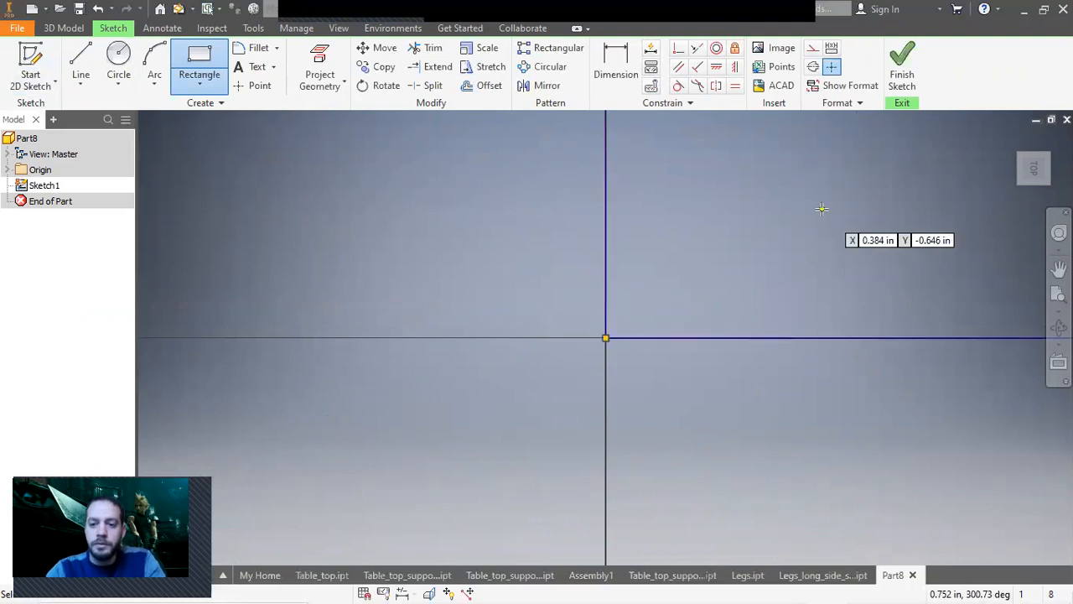
{"action": "right_click", "coordinate": [822, 209]}
{"action": "left_click", "coordinate": [873, 209]}
{"action": "middle_click", "coordinate": [860, 233]}
{"action": "middle_click", "coordinate": [860, 233]}
{"action": "scroll", "coordinate": [847, 261], "scroll_direction": "up", "scroll_amount": 3}
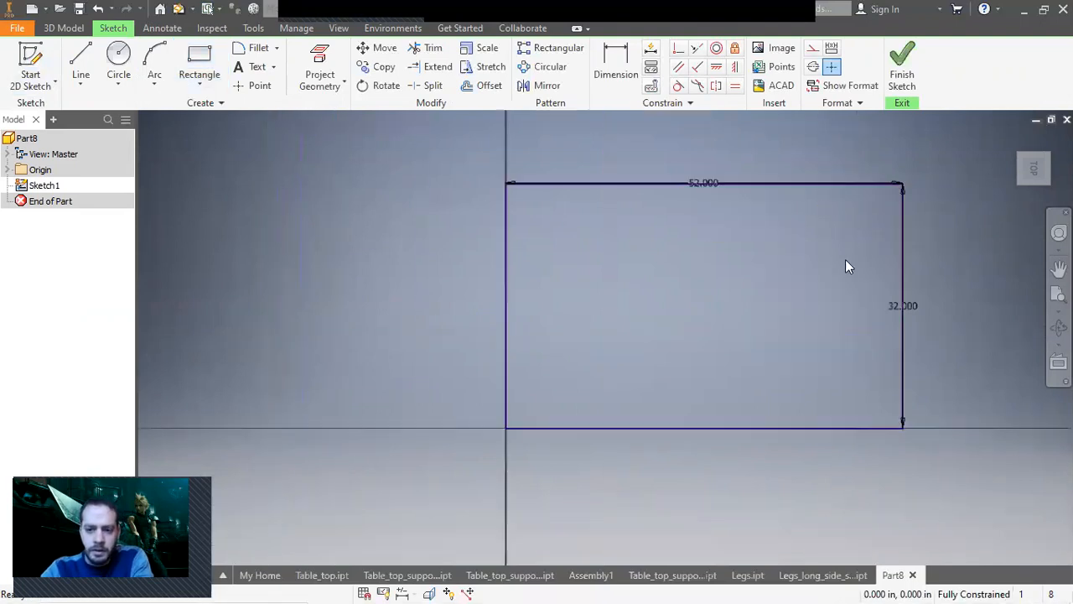
{"action": "left_click", "coordinate": [902, 57]}
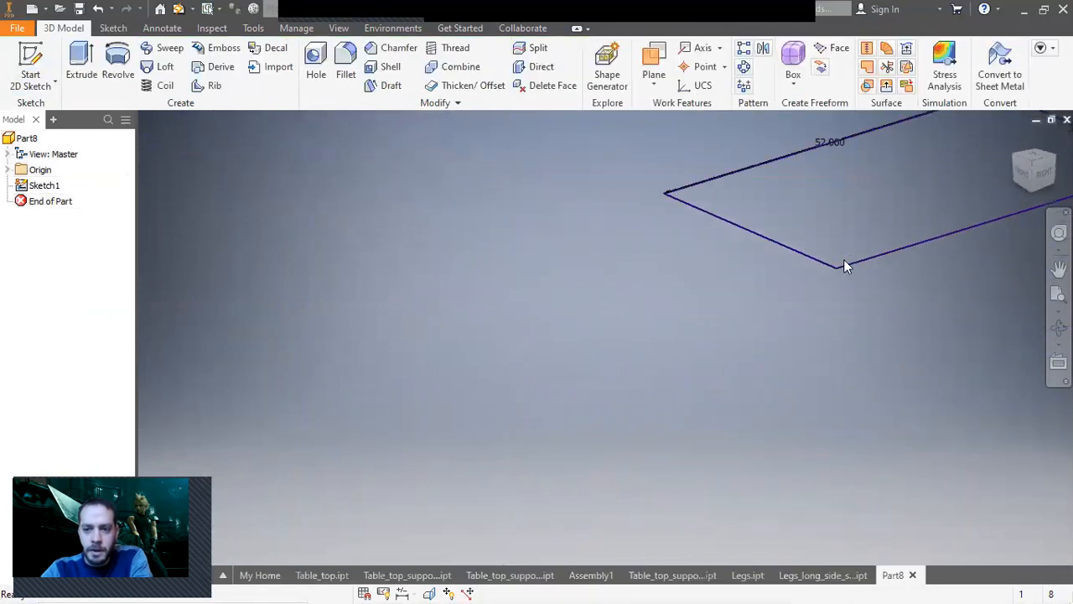
Extrude the rectangle 0.5 in.
{"action": "left_click", "coordinate": [82, 69]}
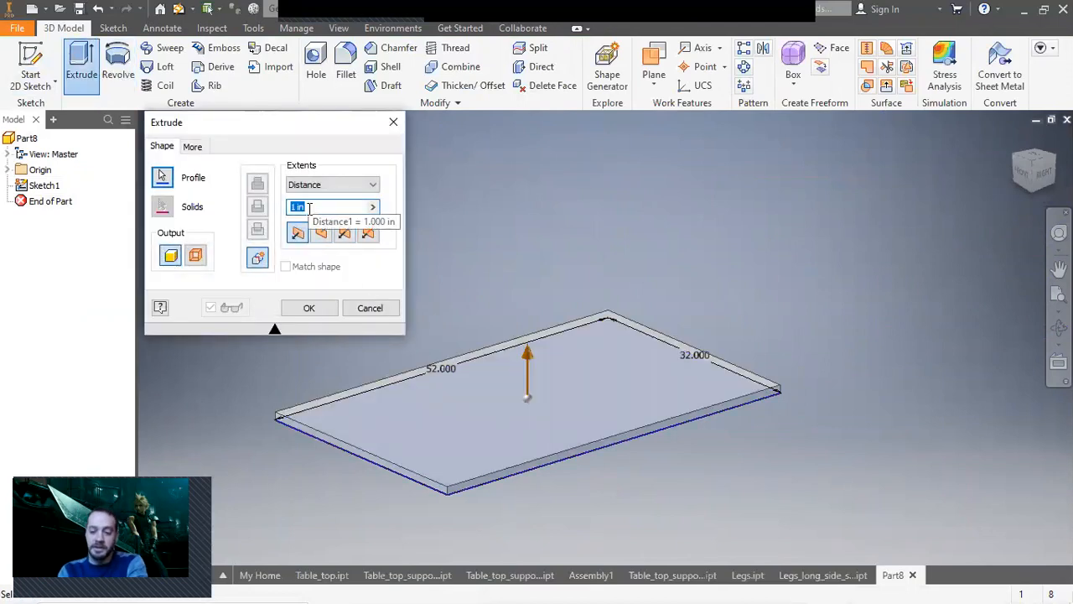
{"action": "type", "text": ".5"}
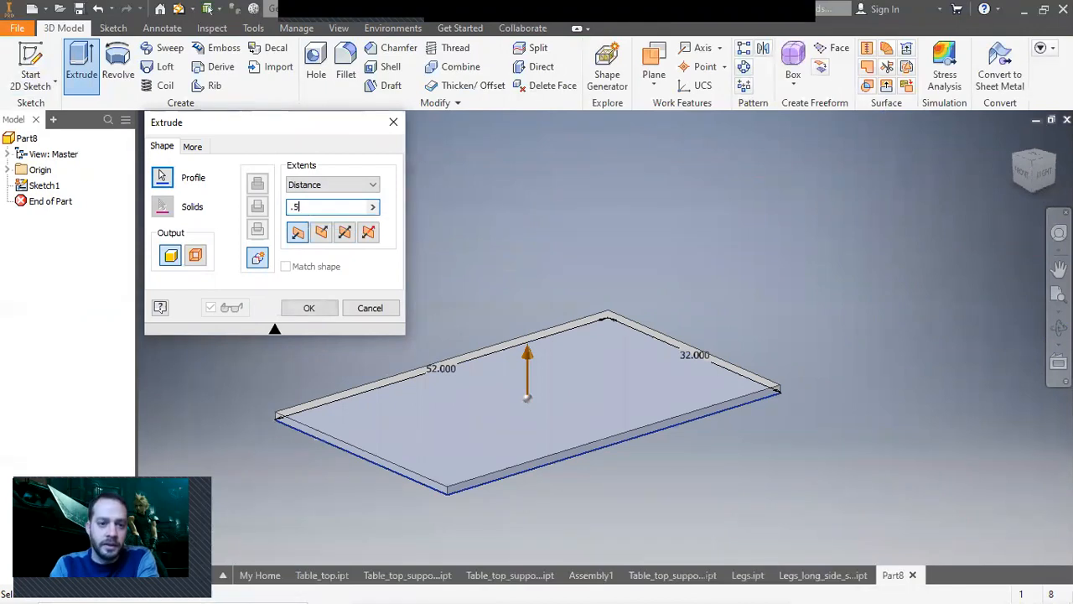
{"action": "key", "text": "Return"}
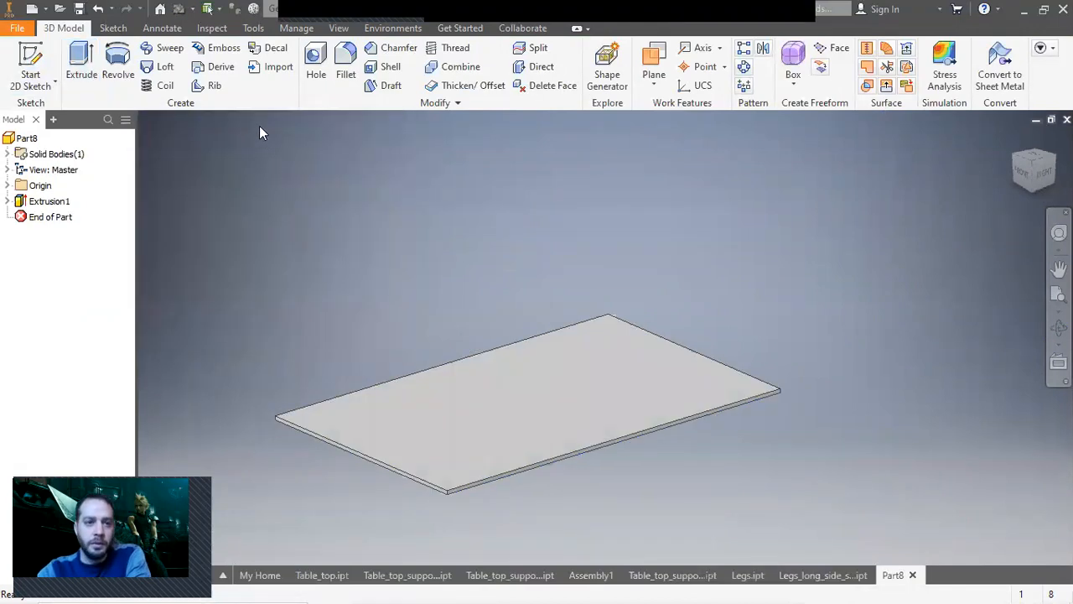
Set the part material to Wood (Maple).
{"action": "left_click", "coordinate": [331, 10]}
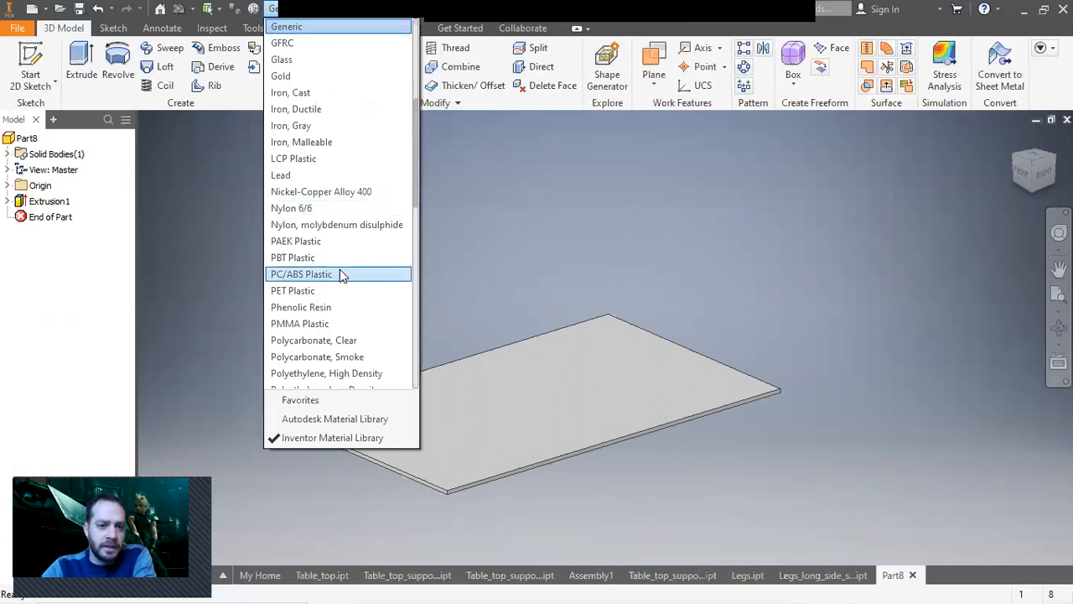
{"action": "scroll", "coordinate": [341, 272], "scroll_direction": "down", "scroll_amount": 4}
{"action": "scroll", "coordinate": [341, 275], "scroll_direction": "up", "scroll_amount": 2}
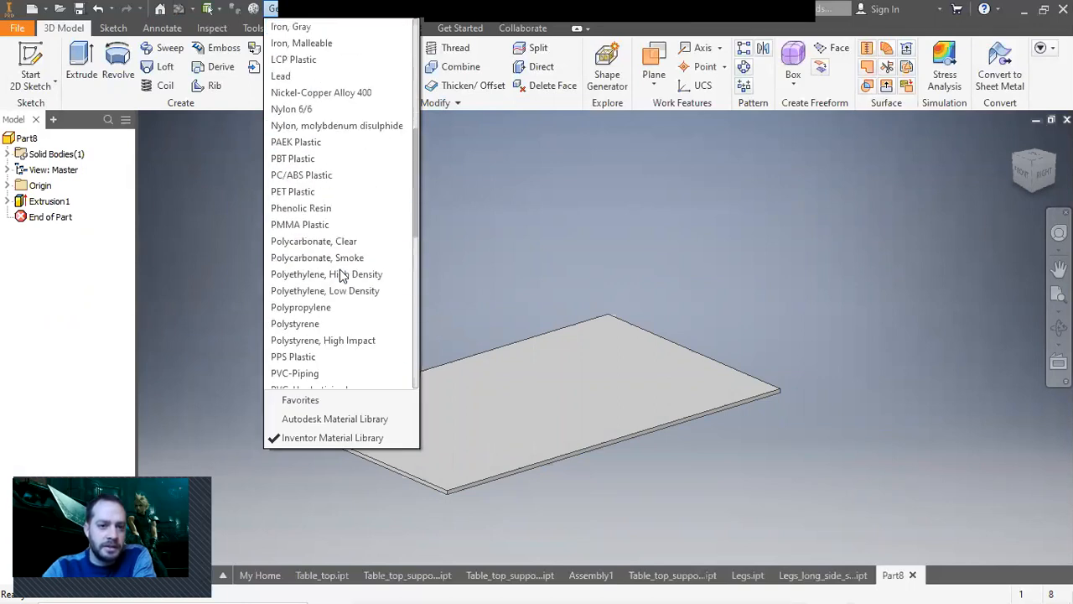
{"action": "scroll", "coordinate": [341, 275], "scroll_direction": "up", "scroll_amount": 4}
{"action": "scroll", "coordinate": [340, 274], "scroll_direction": "down", "scroll_amount": 5}
{"action": "scroll", "coordinate": [340, 271], "scroll_direction": "down", "scroll_amount": 9}
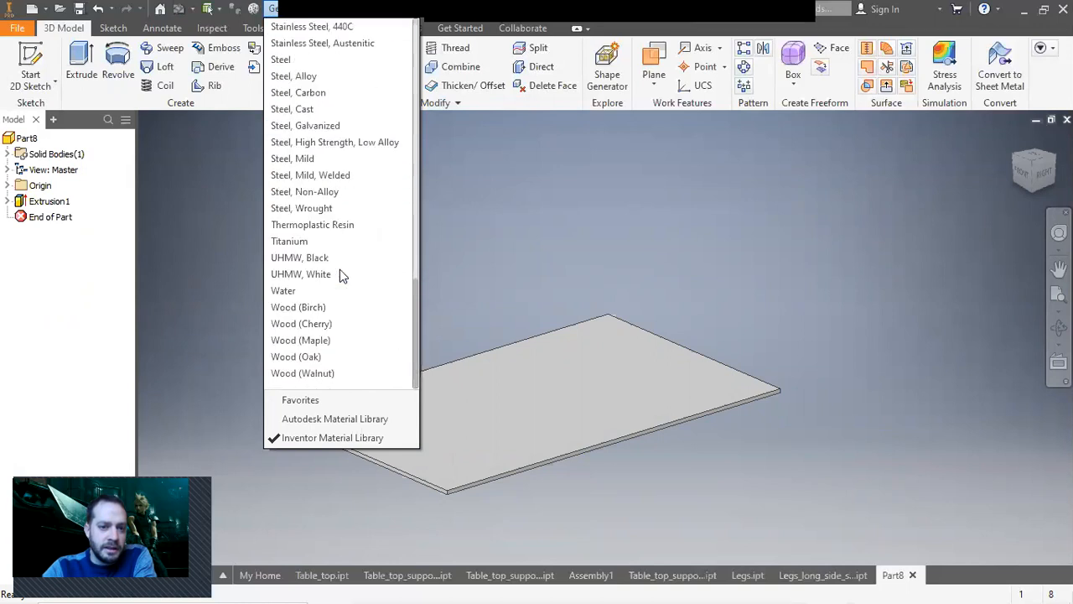
{"action": "left_click", "coordinate": [337, 340]}
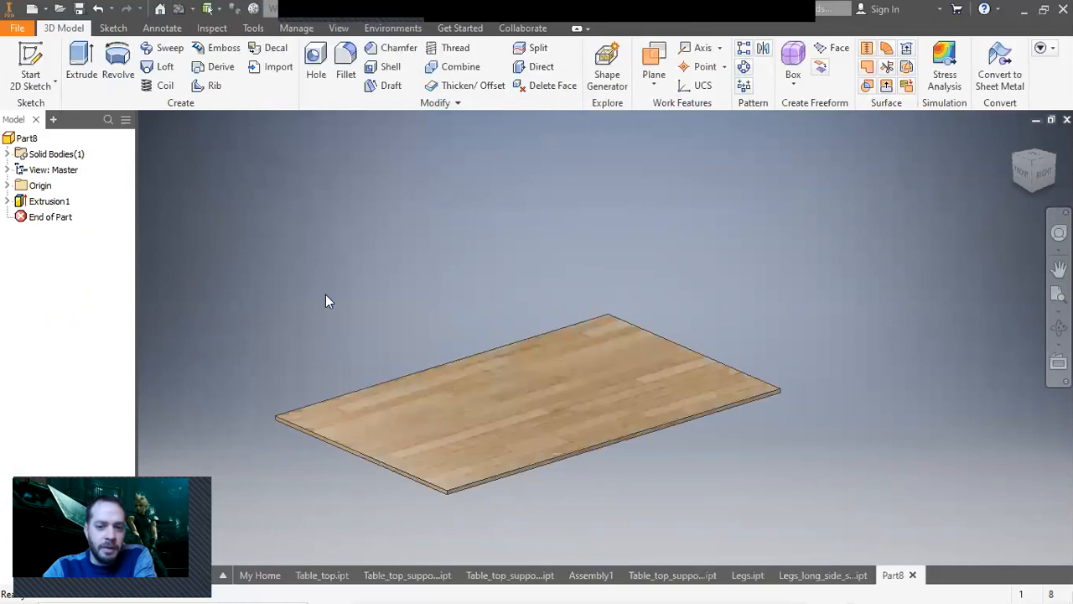
Change the part material to Wood (Oak).
{"action": "left_click", "coordinate": [330, 11]}
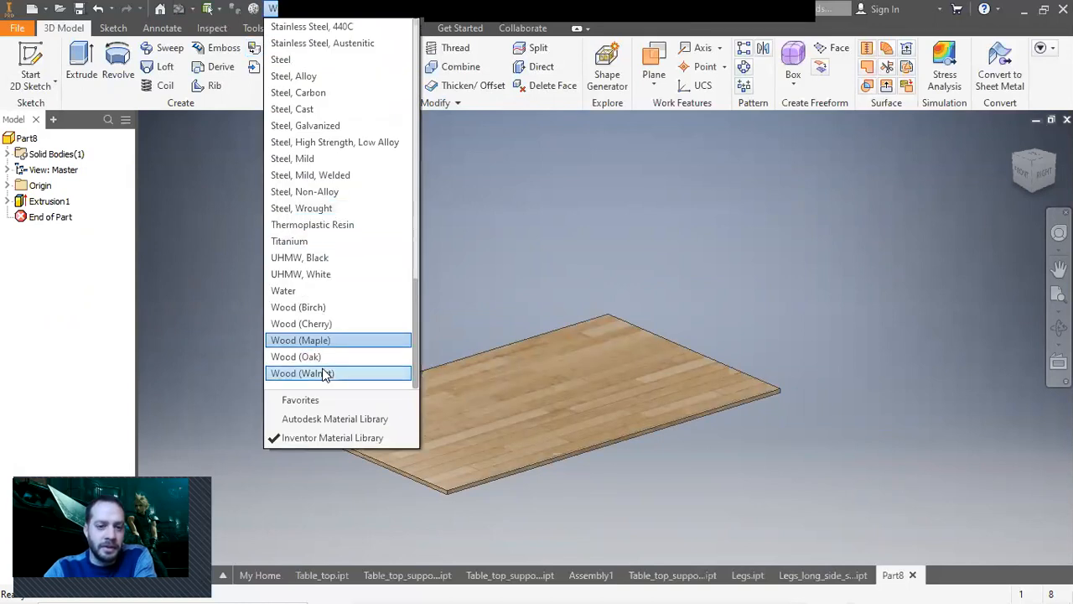
{"action": "left_click", "coordinate": [326, 357]}
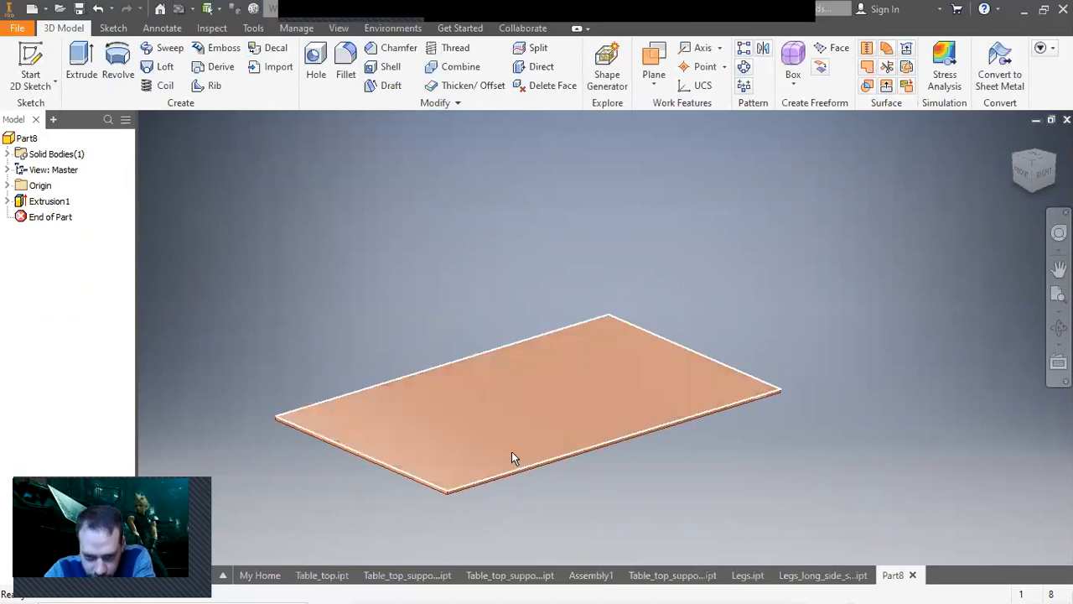
{"action": "scroll", "coordinate": [511, 453], "scroll_direction": "up", "scroll_amount": 5}
{"action": "scroll", "coordinate": [510, 448], "scroll_direction": "down", "scroll_amount": 5}
{"action": "scroll", "coordinate": [510, 447], "scroll_direction": "up", "scroll_amount": 3}
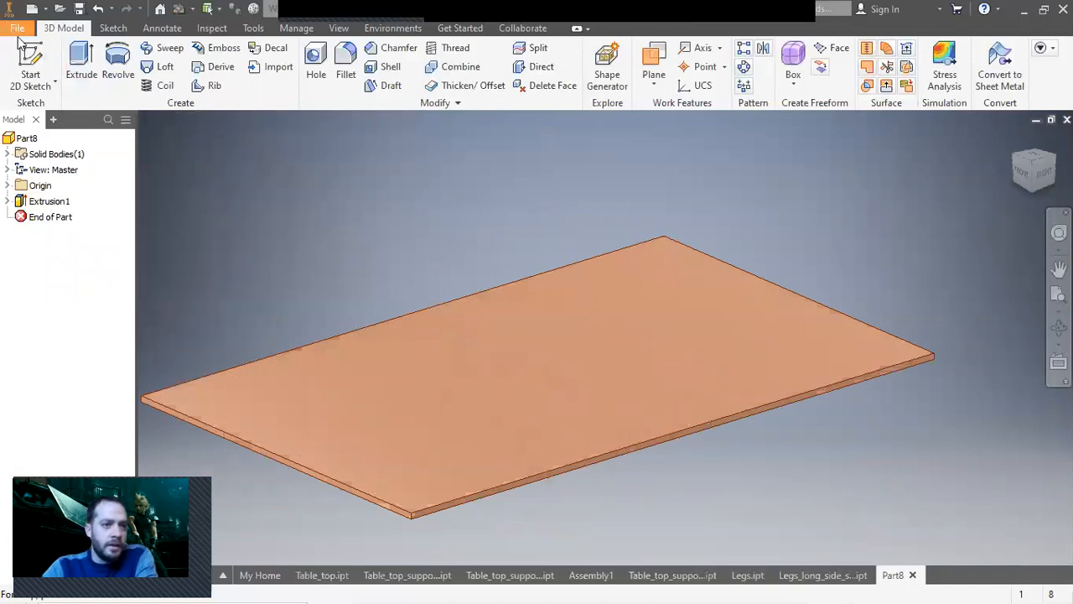
Save the part as Shelf_top in the Table_saw_Outfeed_table folder.
{"action": "left_click", "coordinate": [16, 28]}
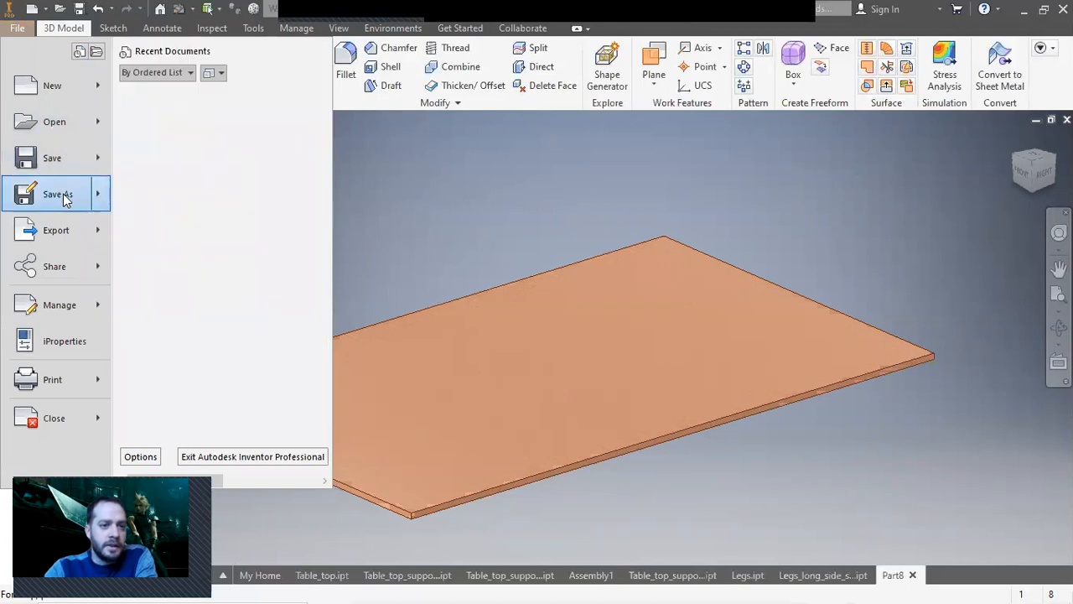
{"action": "left_click", "coordinate": [54, 194]}
{"action": "type", "text": "Shelf_top"}
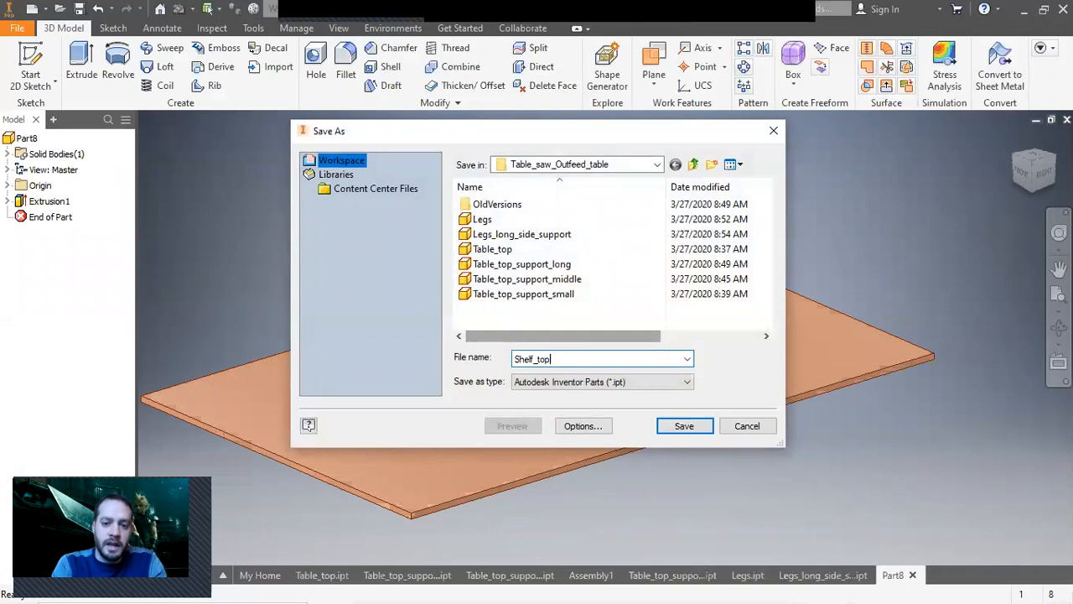
{"action": "left_click", "coordinate": [696, 429]}
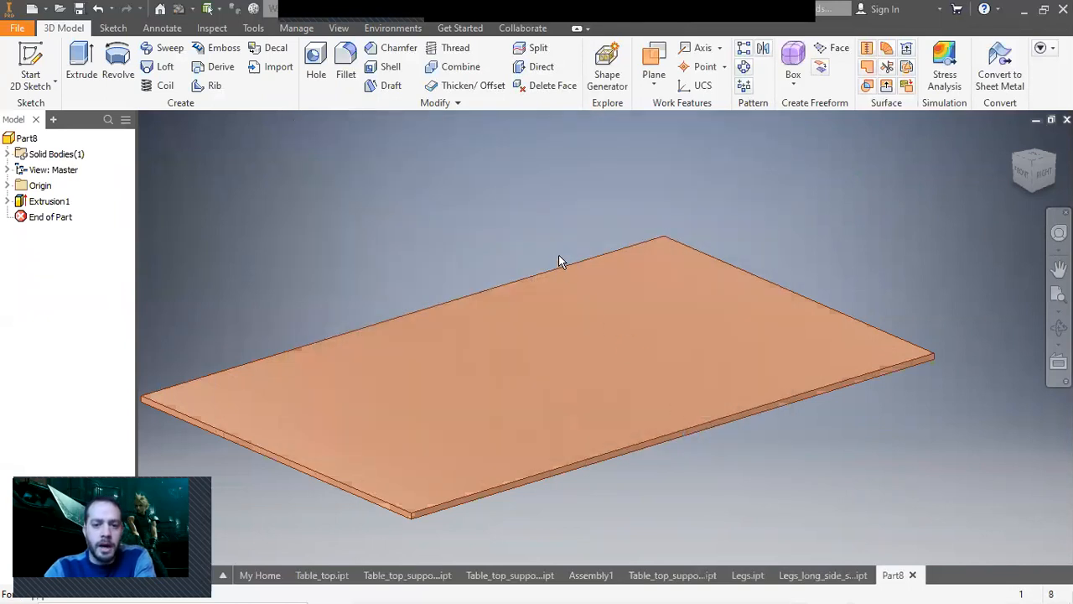
{"action": "middle_click_drag", "start_coordinate": [798, 503], "coordinate": [776, 482]}
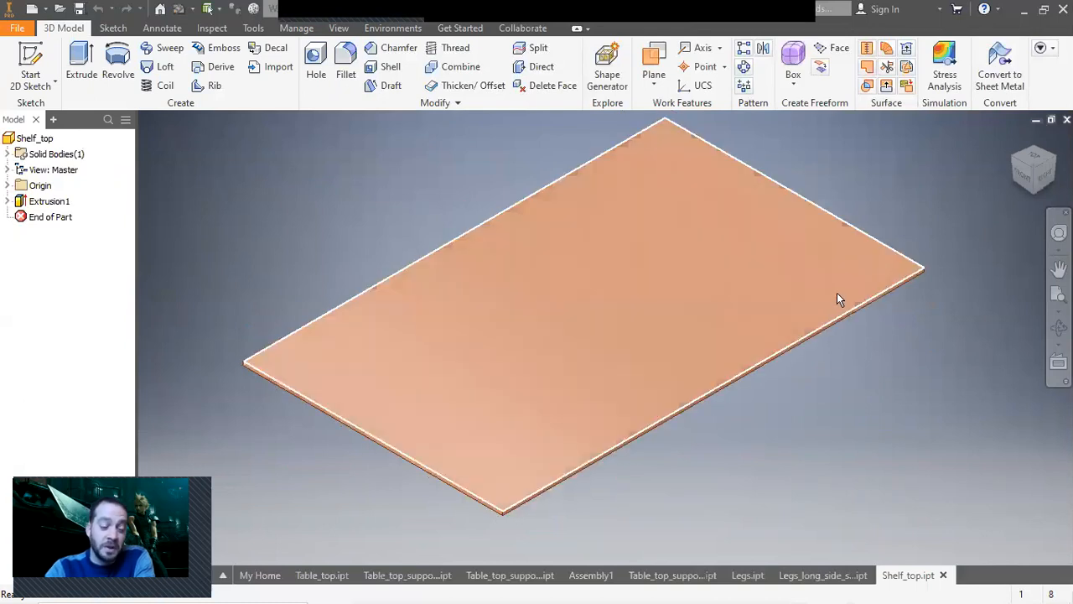
{"action": "mouse_move", "coordinate": [863, 324]}
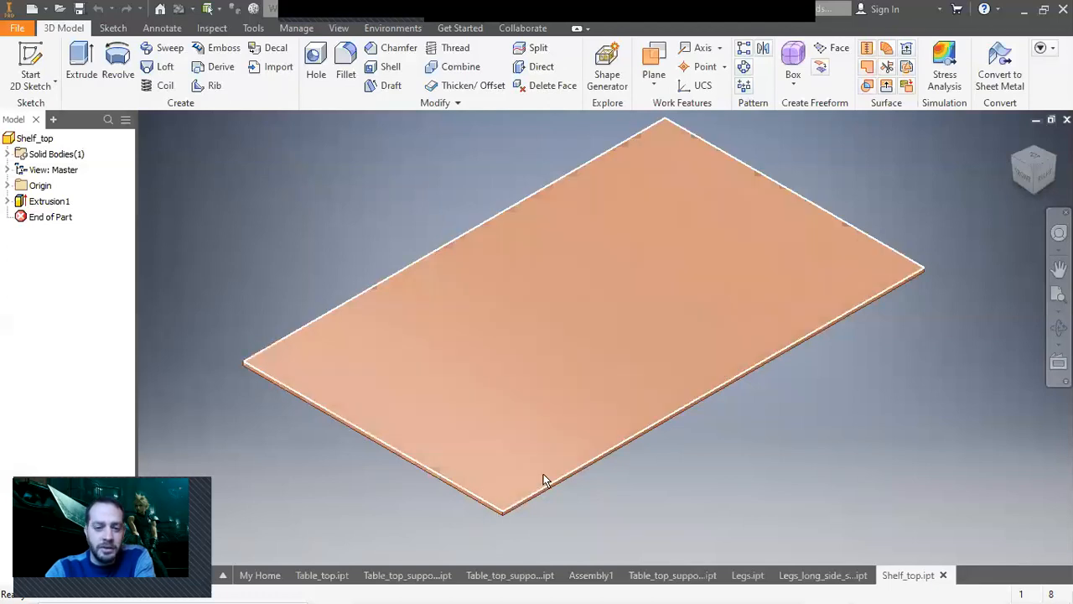
{"action": "mouse_move", "coordinate": [568, 501]}
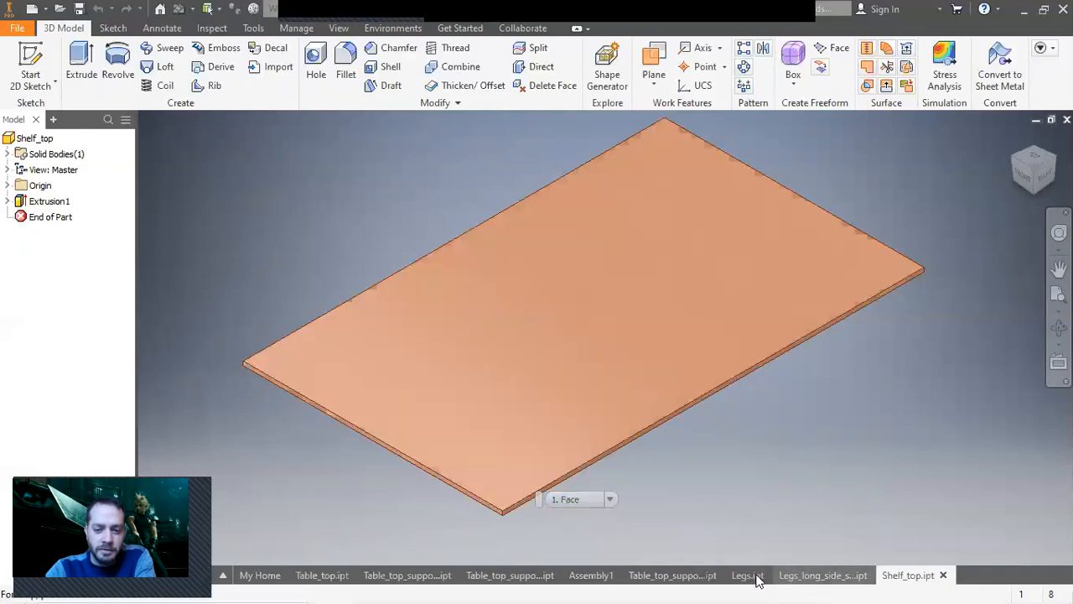
Copy the tabletop support frame pieces in the assembly and paste two copies of them.
{"action": "left_click", "coordinate": [594, 577]}
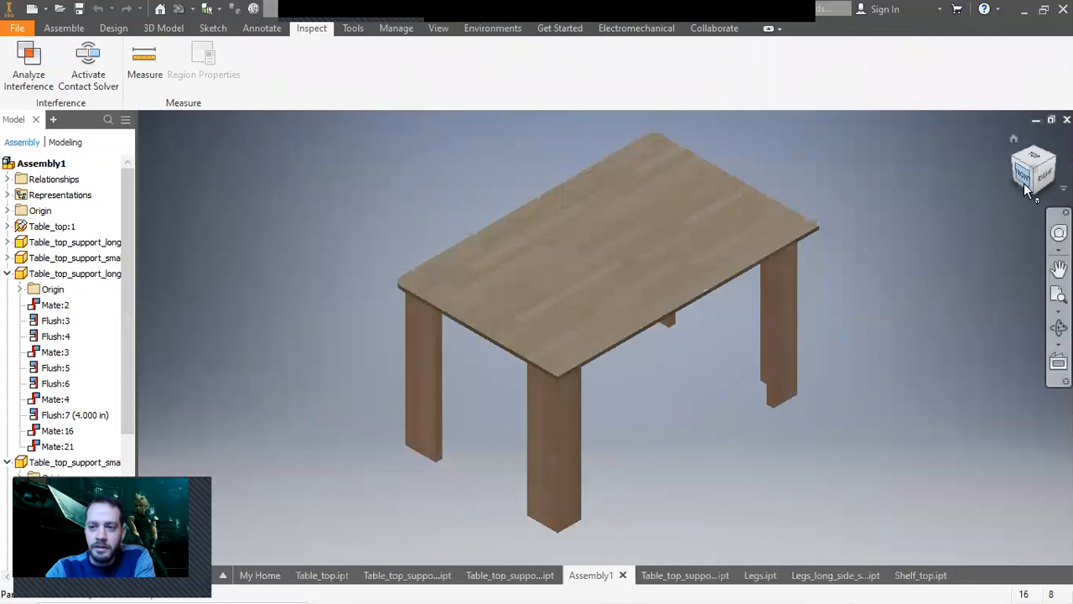
{"action": "left_click", "coordinate": [1022, 184]}
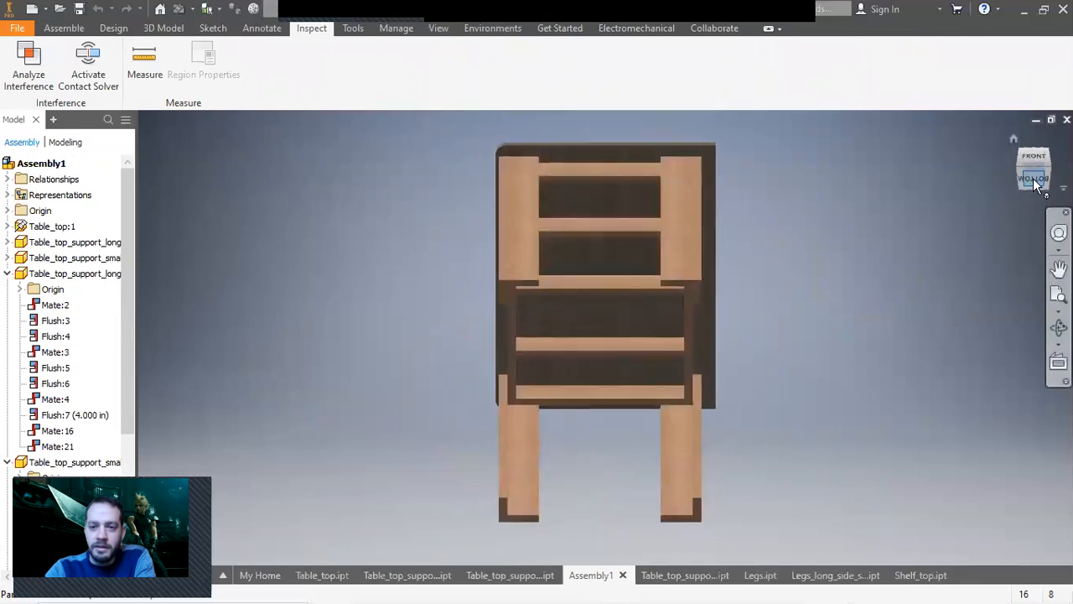
{"action": "left_click", "coordinate": [1033, 180]}
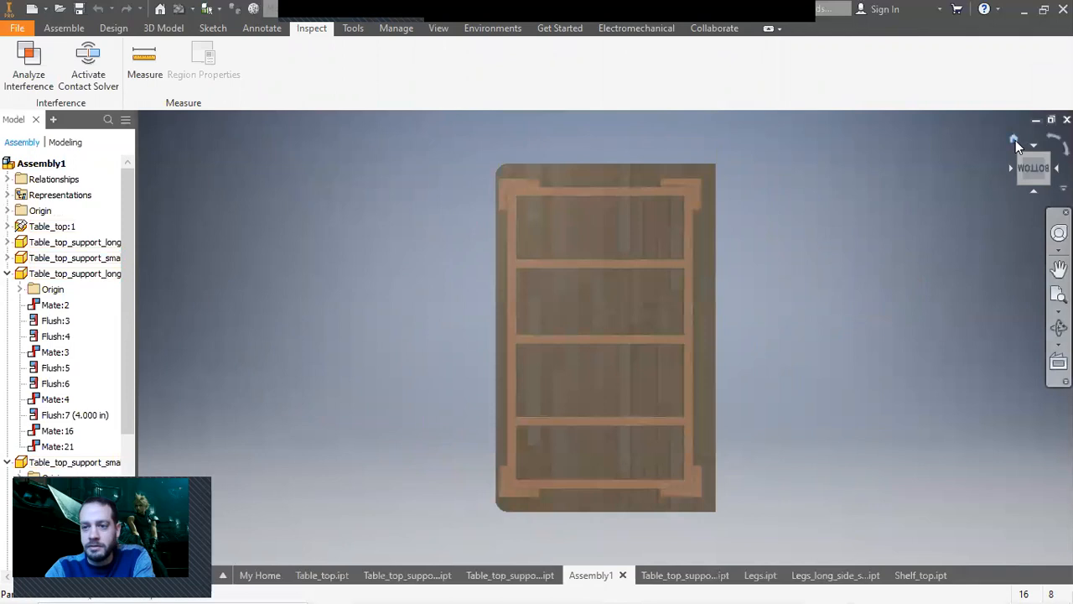
{"action": "left_click", "coordinate": [614, 195]}
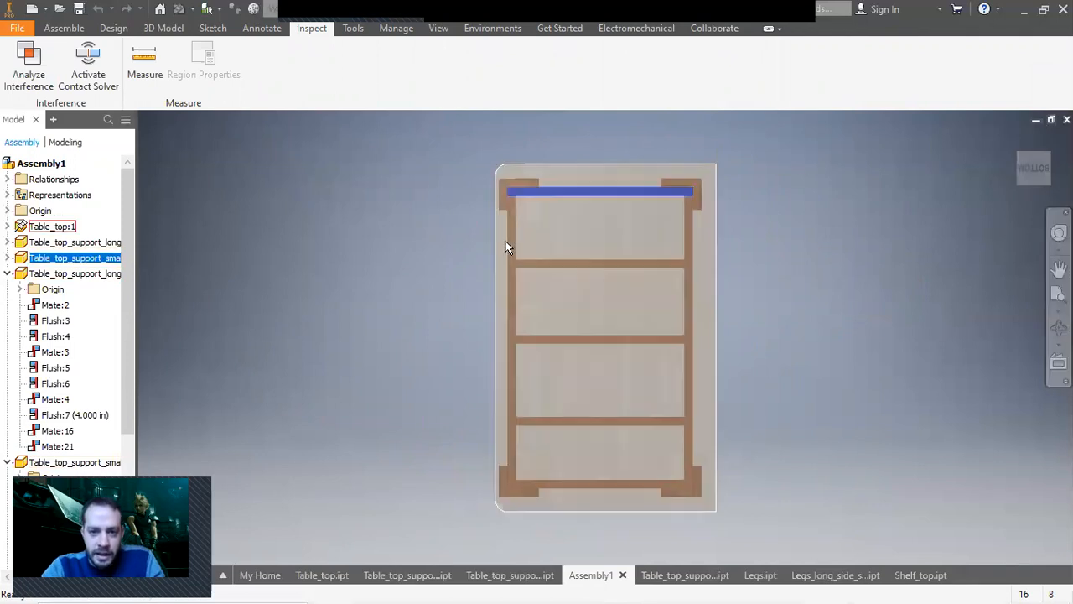
{"action": "left_click", "coordinate": [511, 260], "text": "ctrl"}
{"action": "left_click", "coordinate": [558, 483], "text": "ctrl"}
{"action": "left_click", "coordinate": [692, 446], "text": "ctrl"}
{"action": "left_click", "coordinate": [663, 420], "text": "ctrl"}
{"action": "left_click", "coordinate": [649, 340], "text": "ctrl"}
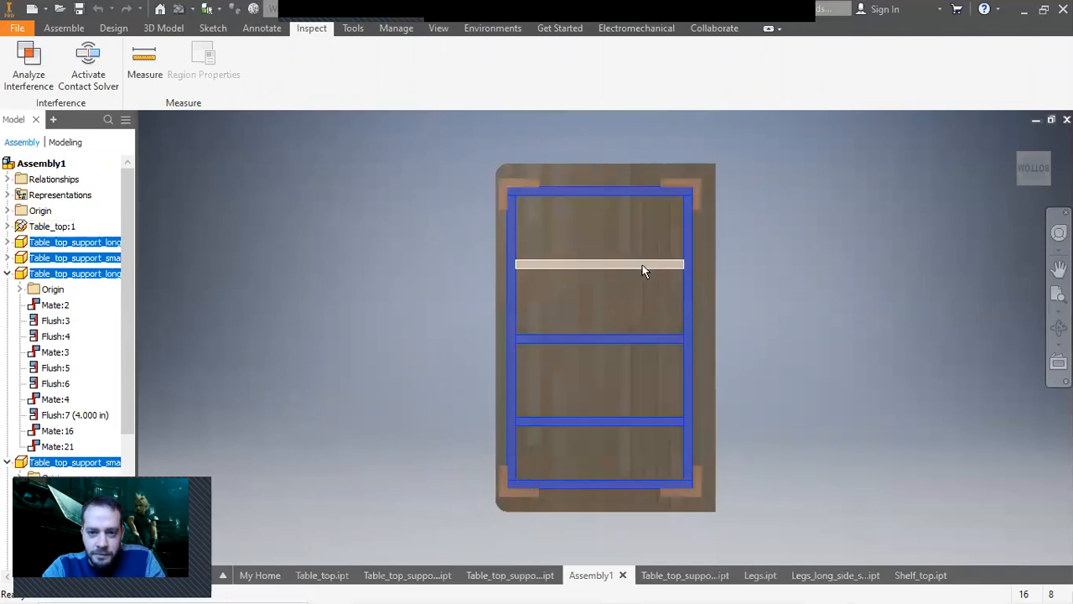
{"action": "left_click", "coordinate": [1015, 137]}
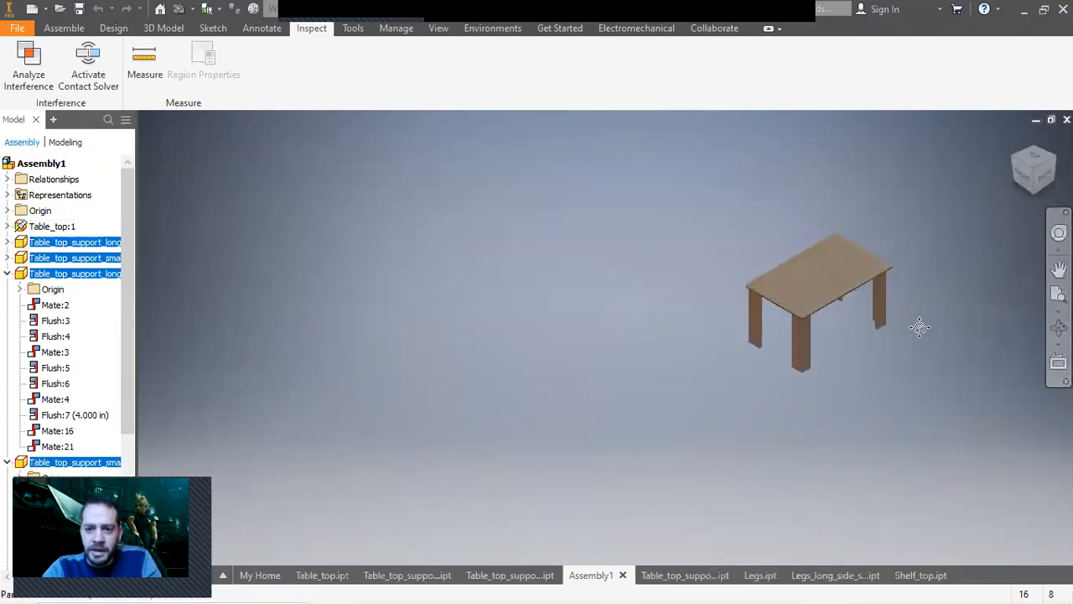
{"action": "key", "text": "ctrl+v"}
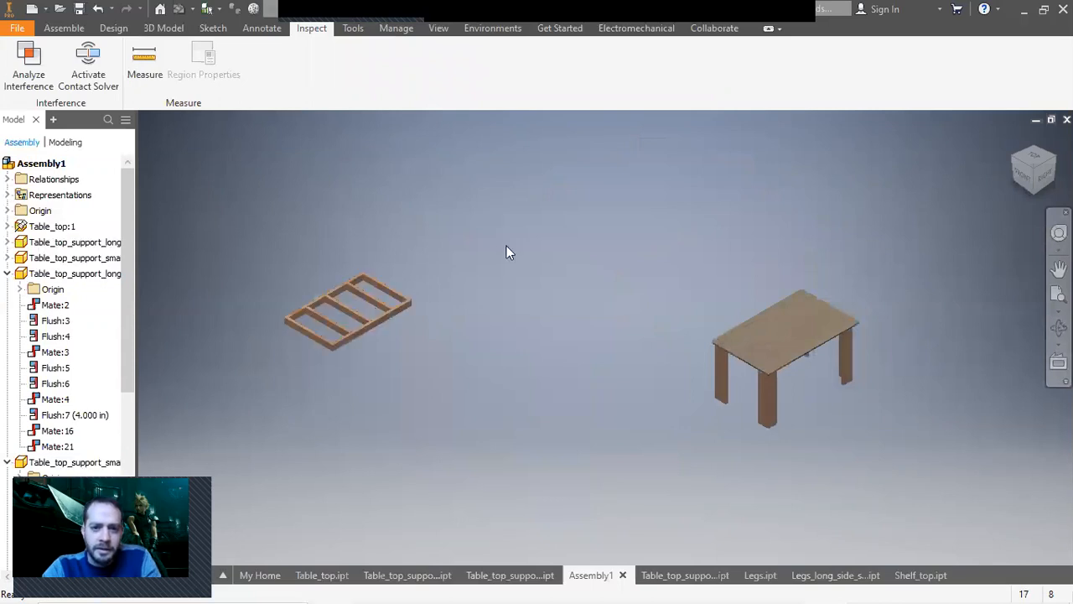
{"action": "key", "text": "ctrl+v"}
Place two instances of the Shelf_top part into the assembly.
{"action": "left_click", "coordinate": [64, 27]}
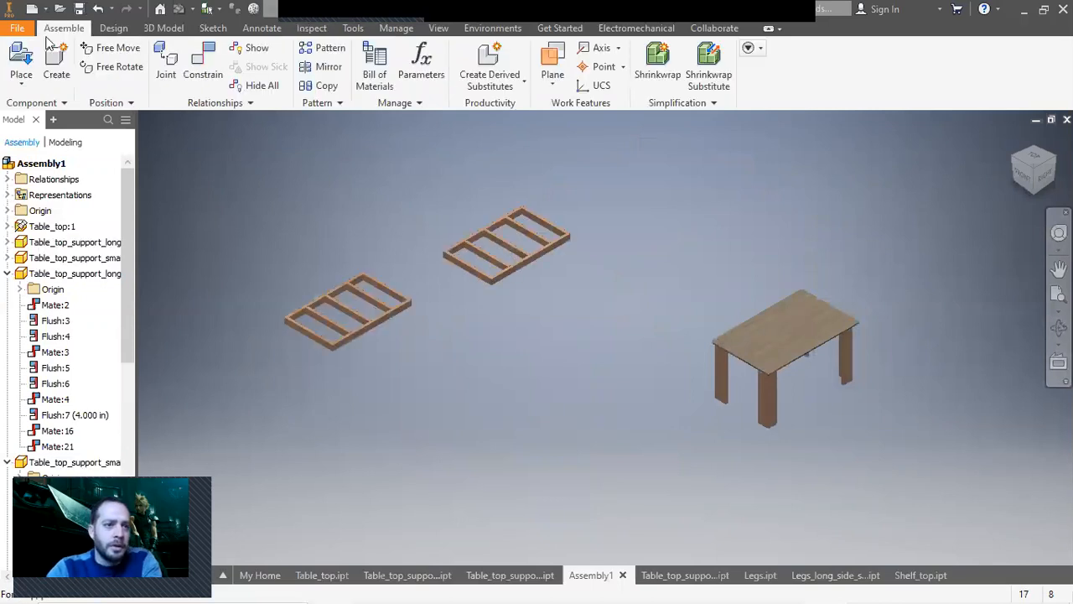
{"action": "key", "text": "p"}
{"action": "scroll", "coordinate": [553, 243], "scroll_direction": "down", "scroll_amount": 1}
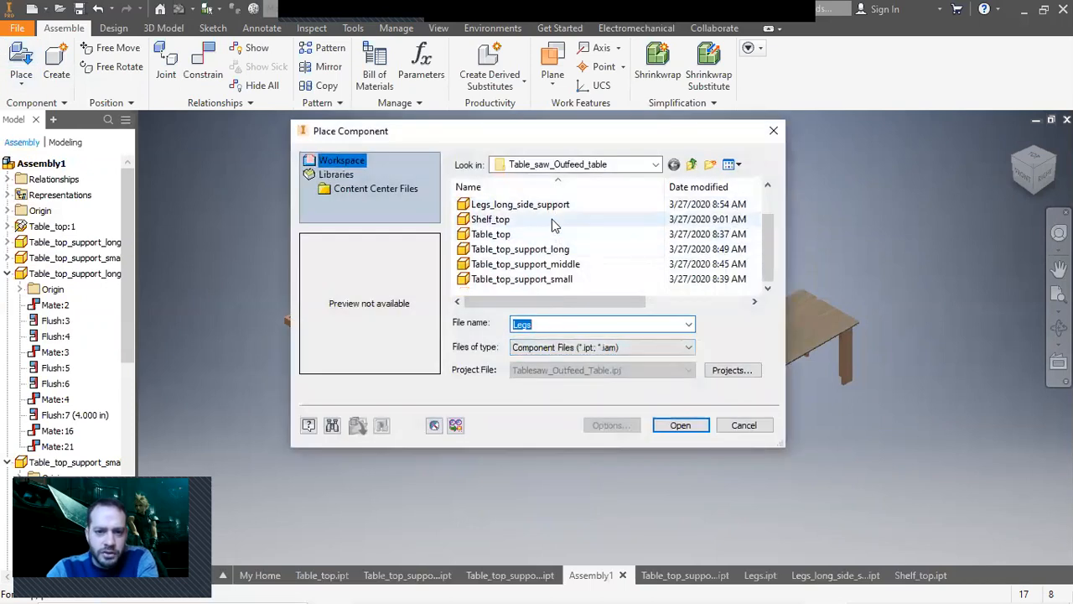
{"action": "double_click", "coordinate": [546, 221]}
{"action": "left_click", "coordinate": [448, 389]}
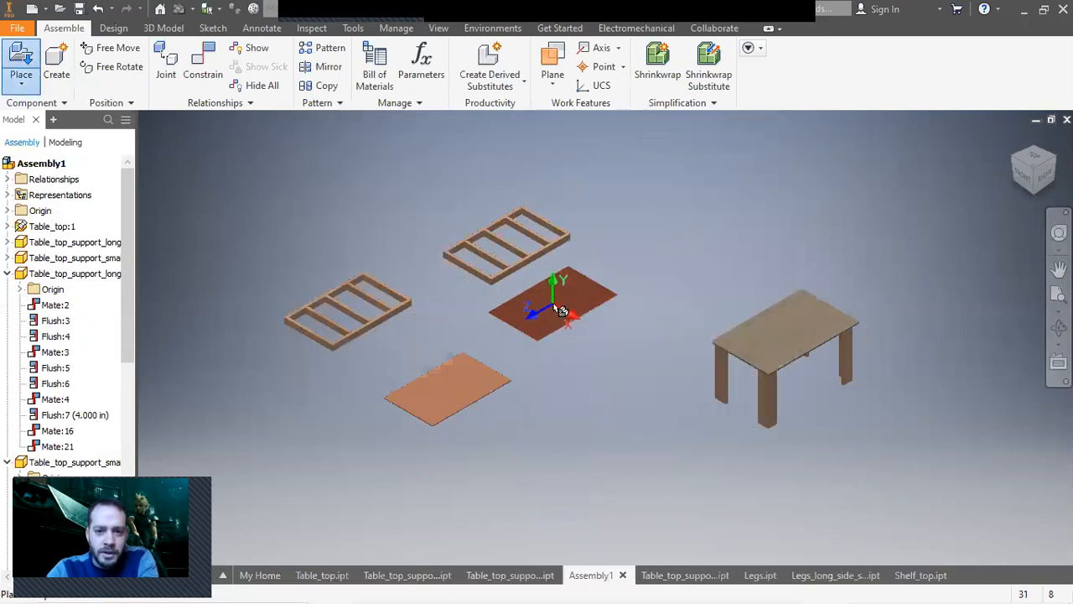
{"action": "left_click", "coordinate": [554, 304]}
{"action": "right_click", "coordinate": [451, 263]}
{"action": "left_click", "coordinate": [506, 266]}
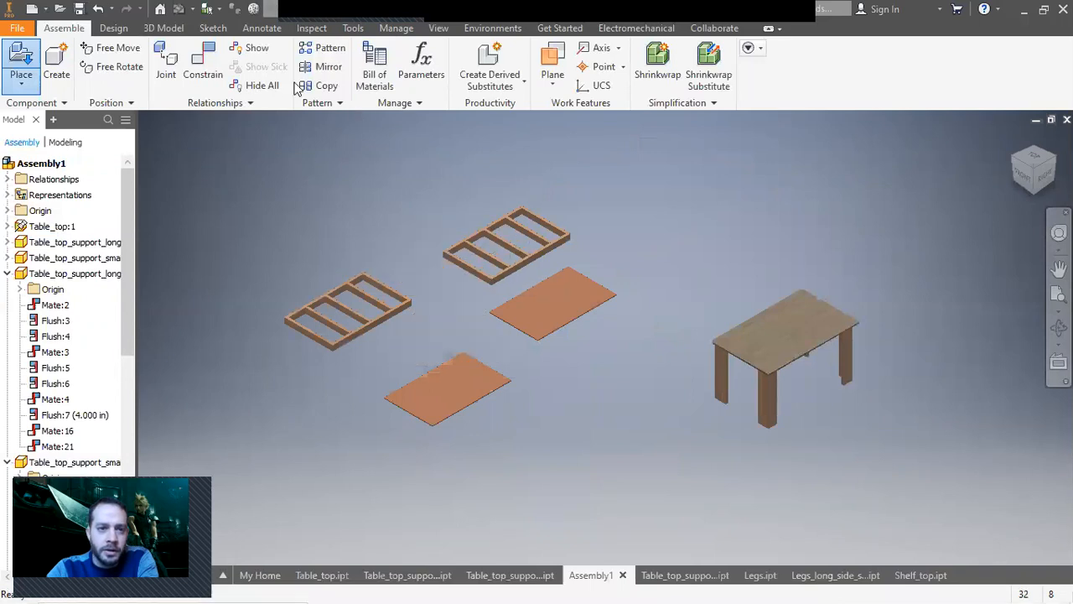
Mate a shelf top's face to a copied support frame.
{"action": "left_click", "coordinate": [211, 67]}
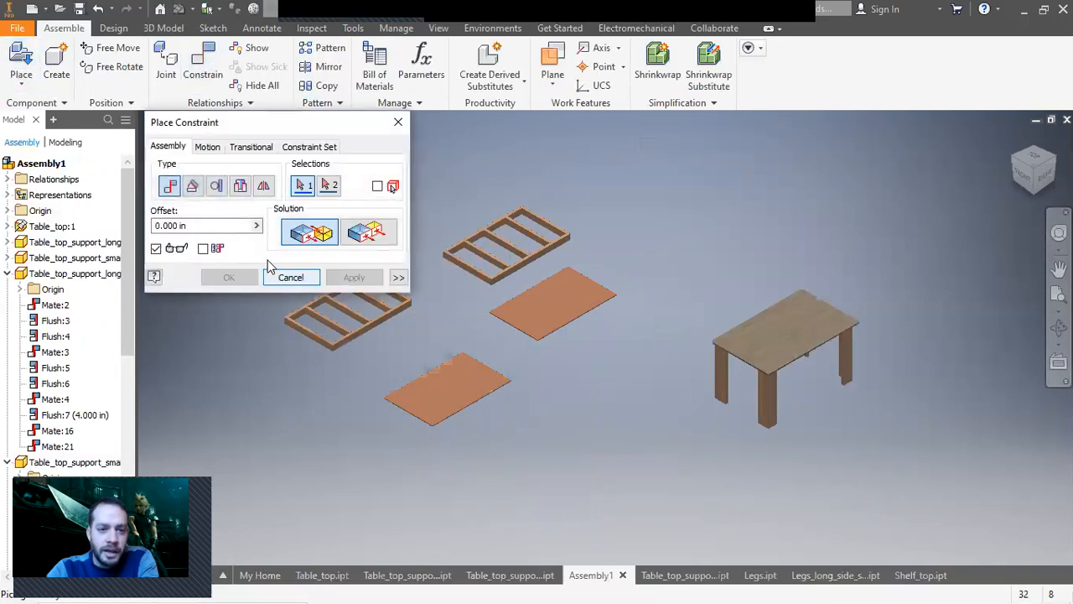
{"action": "middle_click_drag", "start_coordinate": [493, 350], "coordinate": [609, 337]}
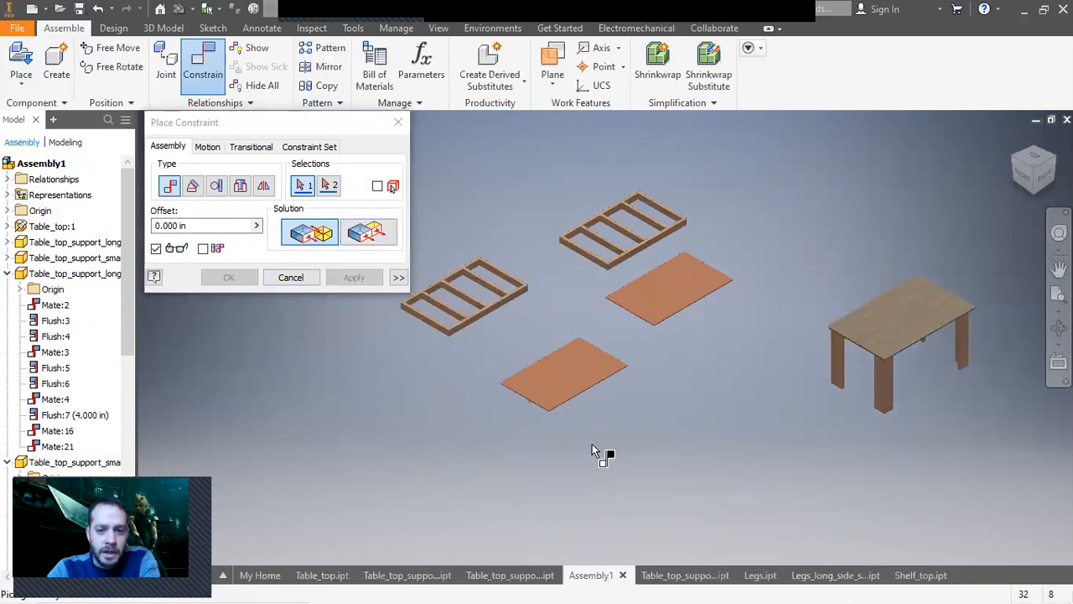
{"action": "scroll", "coordinate": [560, 372], "scroll_direction": "up", "scroll_amount": 3}
{"action": "left_click", "coordinate": [560, 372]}
{"action": "scroll", "coordinate": [589, 409], "scroll_direction": "down", "scroll_amount": 3}
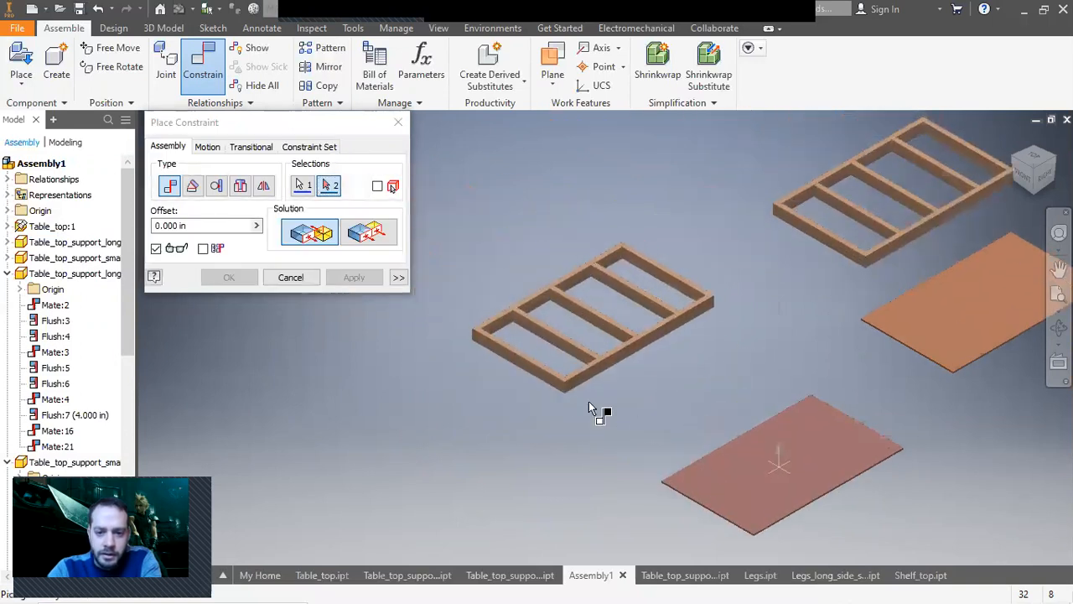
{"action": "scroll", "coordinate": [563, 366], "scroll_direction": "up", "scroll_amount": 4}
{"action": "left_click", "coordinate": [567, 352]}
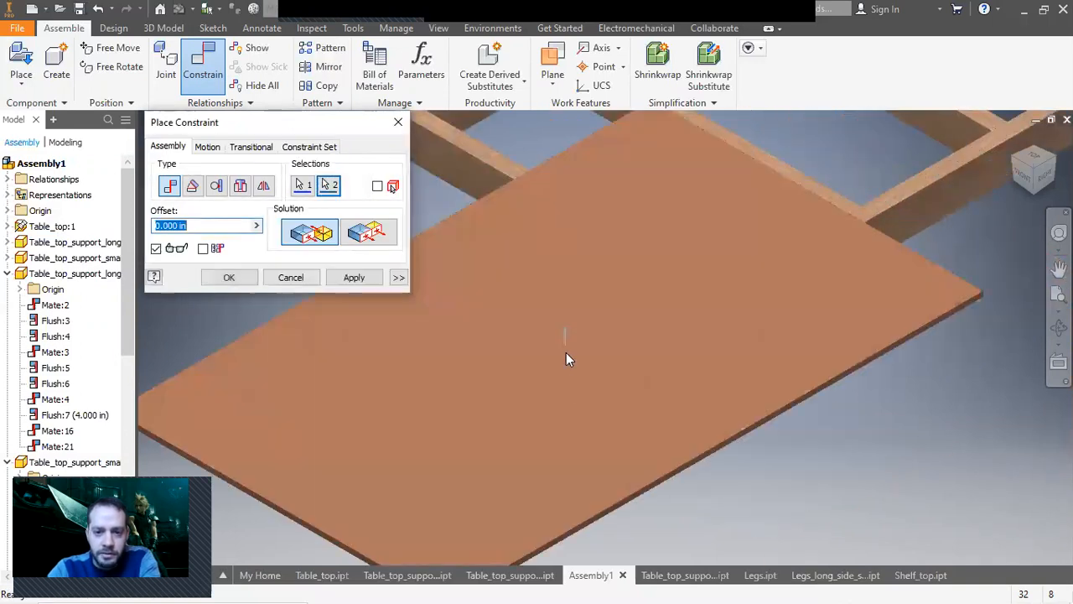
{"action": "left_click", "coordinate": [353, 278]}
Add a flush constraint between the shelf top's side edge face and the frame's side face.
{"action": "left_click", "coordinate": [367, 235]}
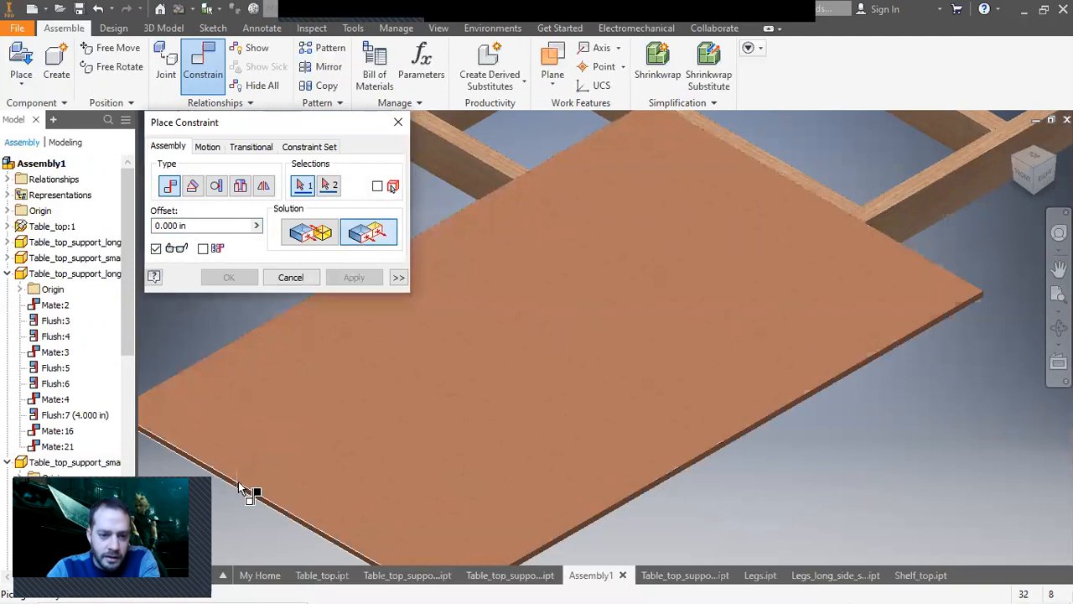
{"action": "scroll", "coordinate": [236, 484], "scroll_direction": "up", "scroll_amount": 3}
{"action": "left_click", "coordinate": [241, 487]}
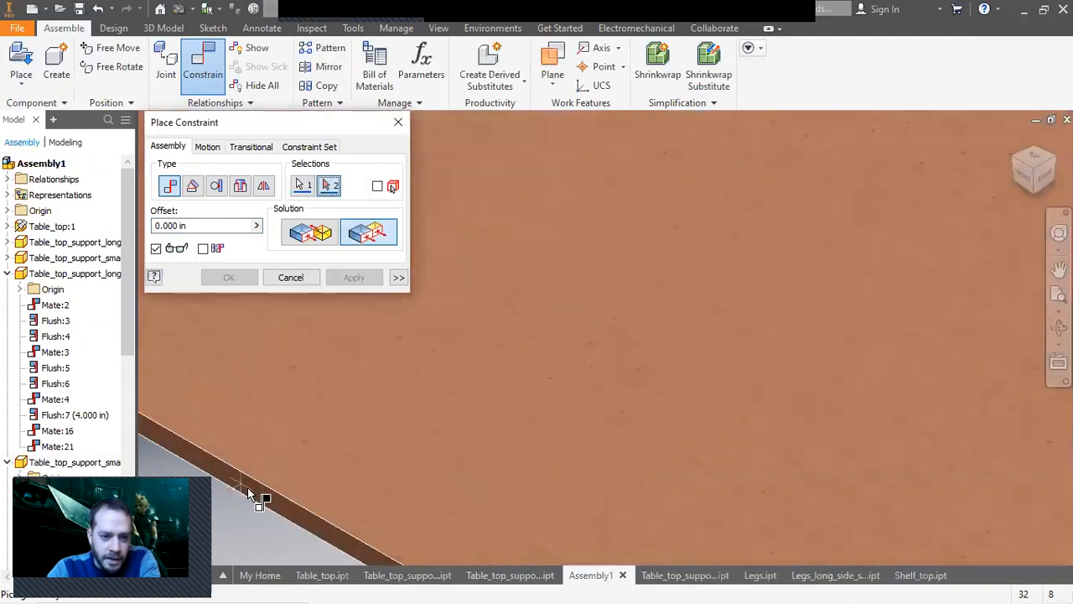
{"action": "scroll", "coordinate": [285, 492], "scroll_direction": "down", "scroll_amount": 5}
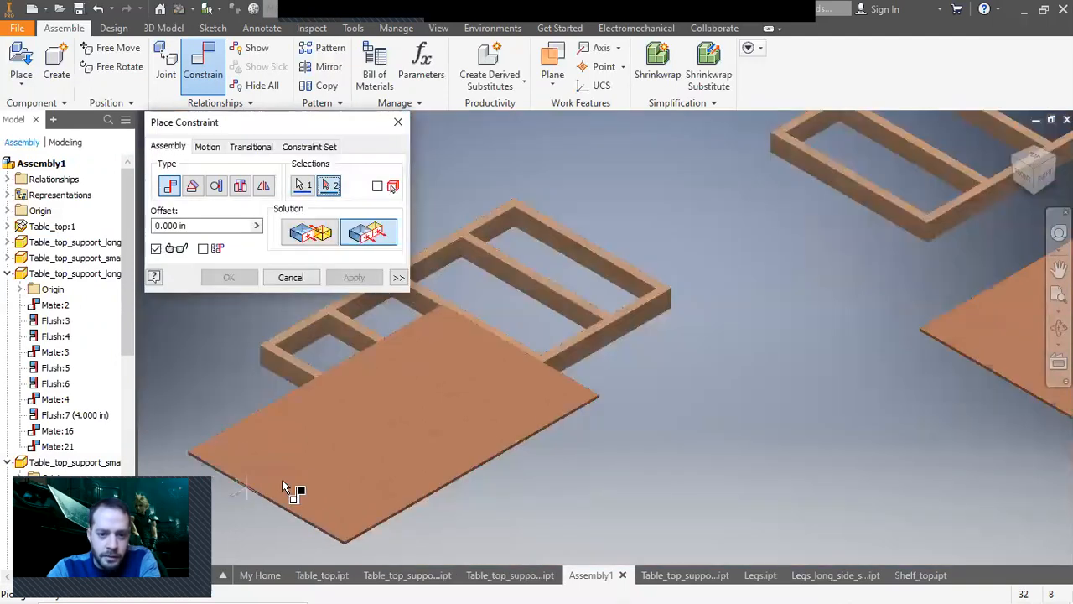
{"action": "left_click", "coordinate": [293, 378]}
{"action": "left_click", "coordinate": [353, 277]}
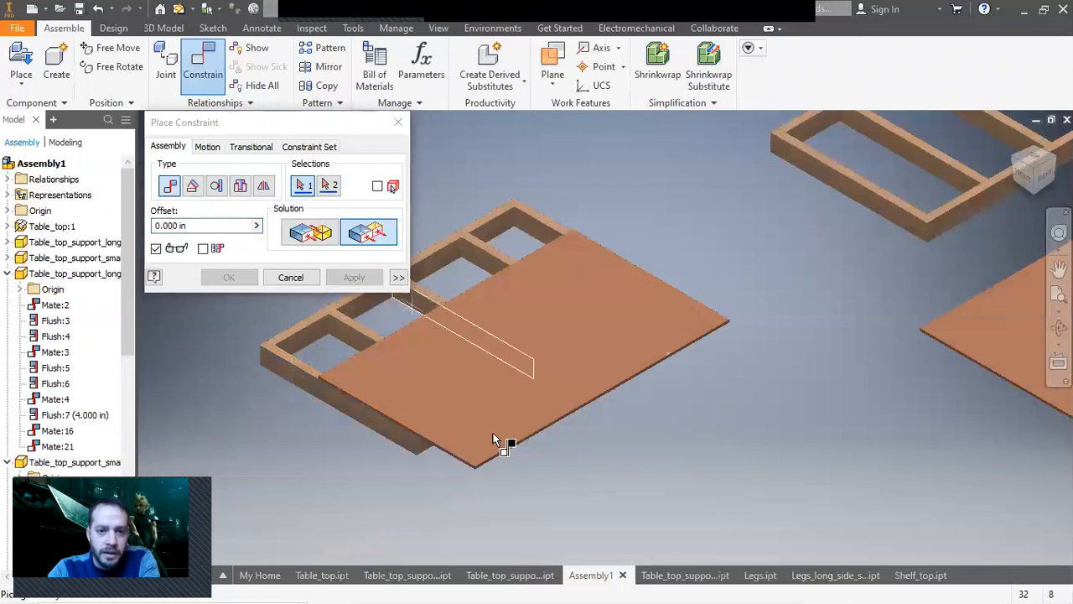
Add a second flush constraint between the shelf top's front face and the frame's end face, then close the dialog.
{"action": "scroll", "coordinate": [507, 463], "scroll_direction": "up", "scroll_amount": 5}
{"action": "left_click", "coordinate": [496, 443]}
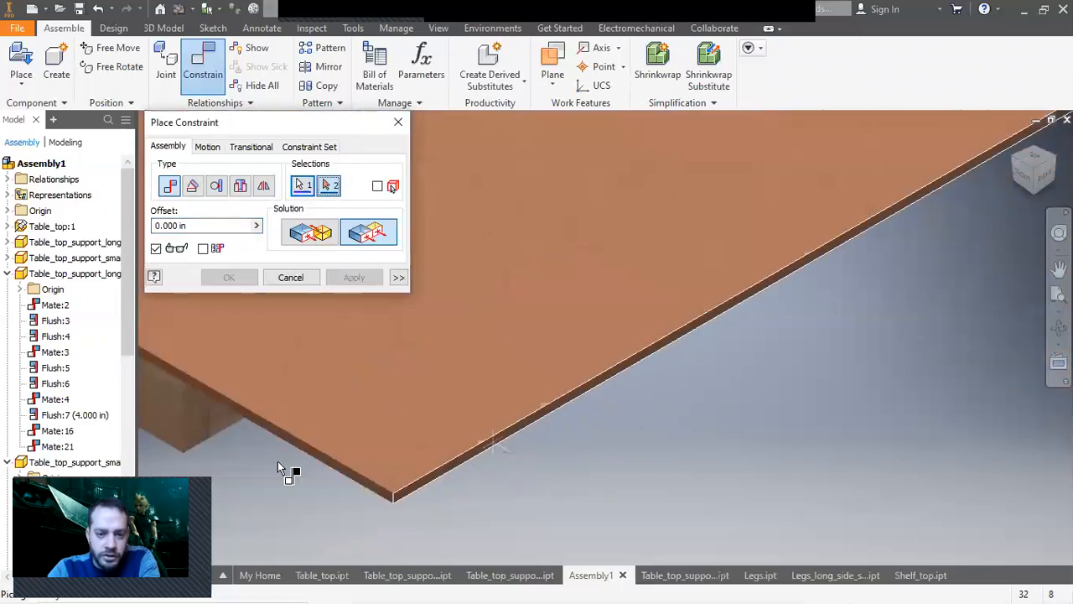
{"action": "left_click", "coordinate": [215, 433]}
{"action": "scroll", "coordinate": [352, 419], "scroll_direction": "down", "scroll_amount": 3}
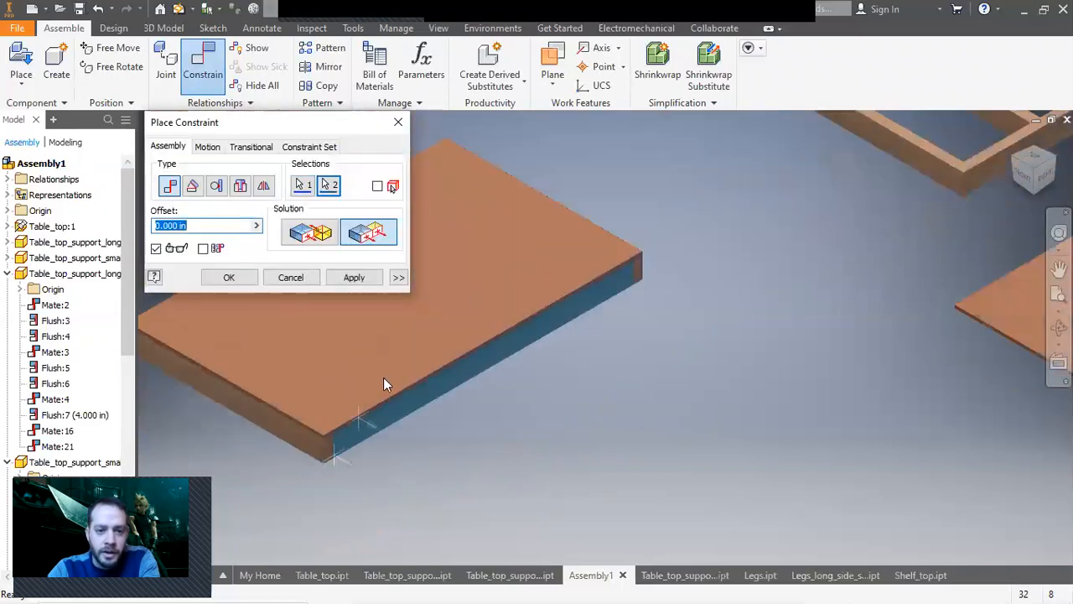
{"action": "left_click", "coordinate": [354, 277]}
{"action": "left_click", "coordinate": [290, 278]}
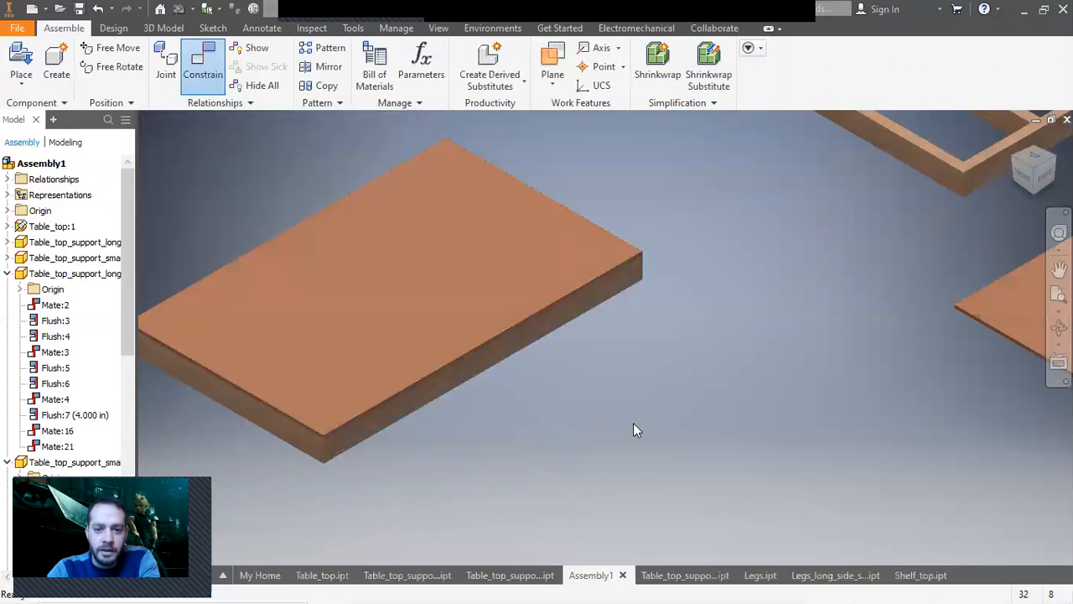
Delete the unused support frame copy and the extra shelf top.
{"action": "scroll", "coordinate": [634, 428], "scroll_direction": "down", "scroll_amount": 5}
{"action": "left_click_drag", "start_coordinate": [654, 208], "coordinate": [975, 451]}
{"action": "key", "text": "Delete"}
Copy the constrained shelf top and frame group and paste a second copy into the assembly.
{"action": "left_click_drag", "start_coordinate": [399, 279], "coordinate": [726, 487]}
{"action": "key", "text": "ctrl+c"}
{"action": "key", "text": "ctrl+v"}
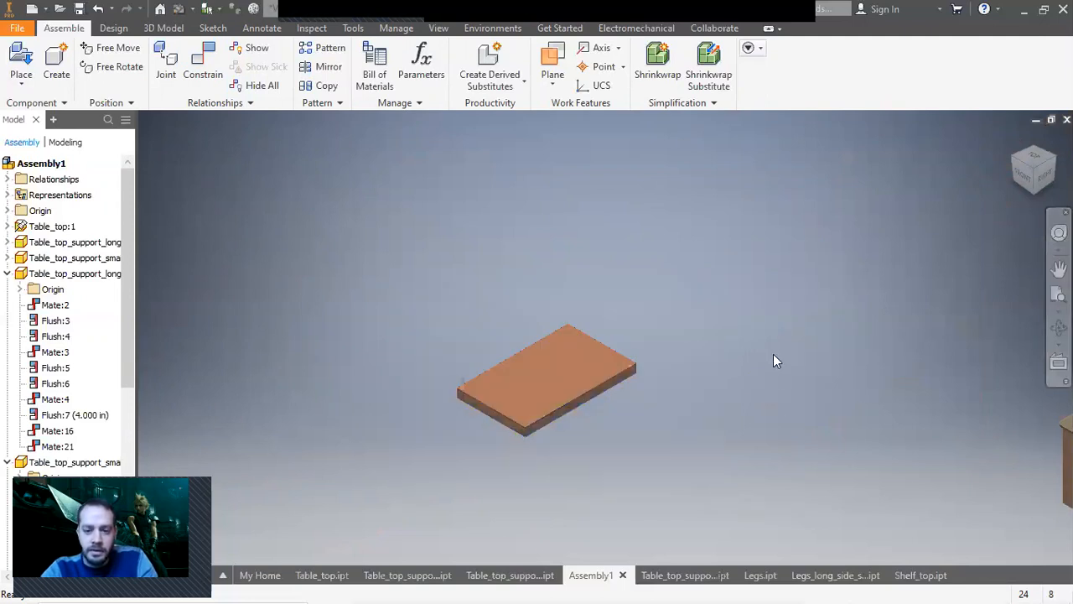
{"action": "left_click", "coordinate": [773, 359]}
{"action": "scroll", "coordinate": [776, 479], "scroll_direction": "up", "scroll_amount": 3}
{"action": "middle_click_drag", "start_coordinate": [777, 478], "coordinate": [602, 362]}
{"action": "scroll", "coordinate": [703, 384], "scroll_direction": "down", "scroll_amount": 3}
{"action": "middle_click_drag", "start_coordinate": [703, 384], "coordinate": [739, 406]}
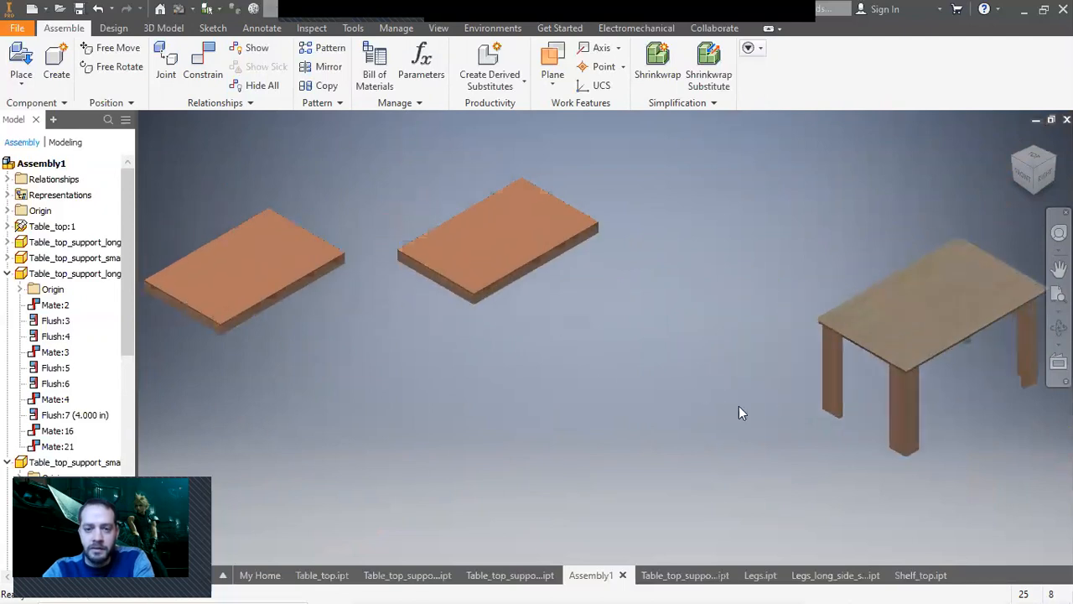
Place two instances of the Legs_long_side_support part into the assembly.
{"action": "left_click", "coordinate": [33, 57]}
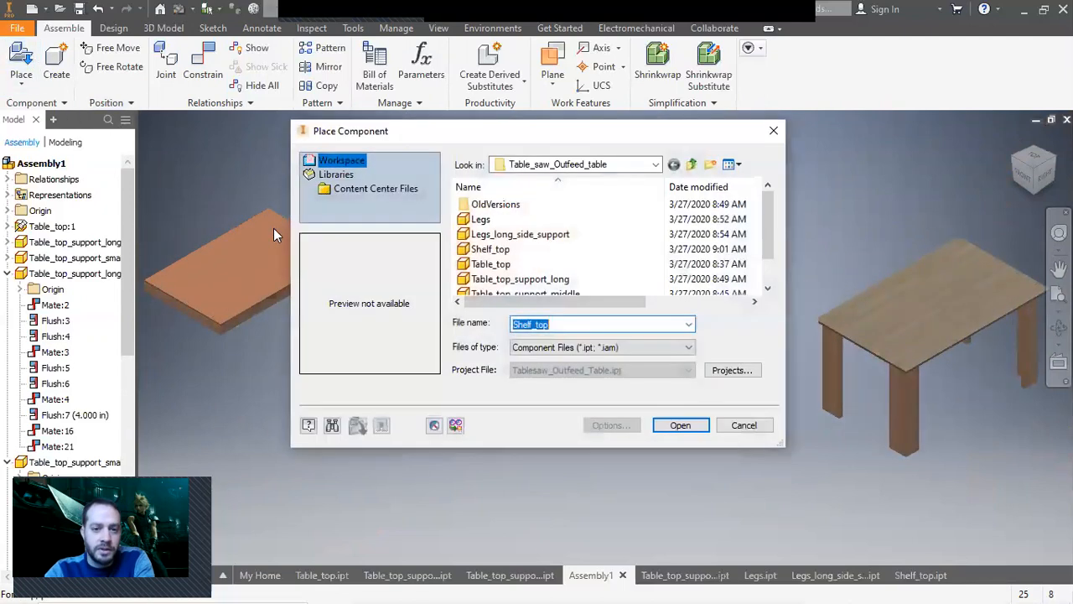
{"action": "double_click", "coordinate": [519, 235]}
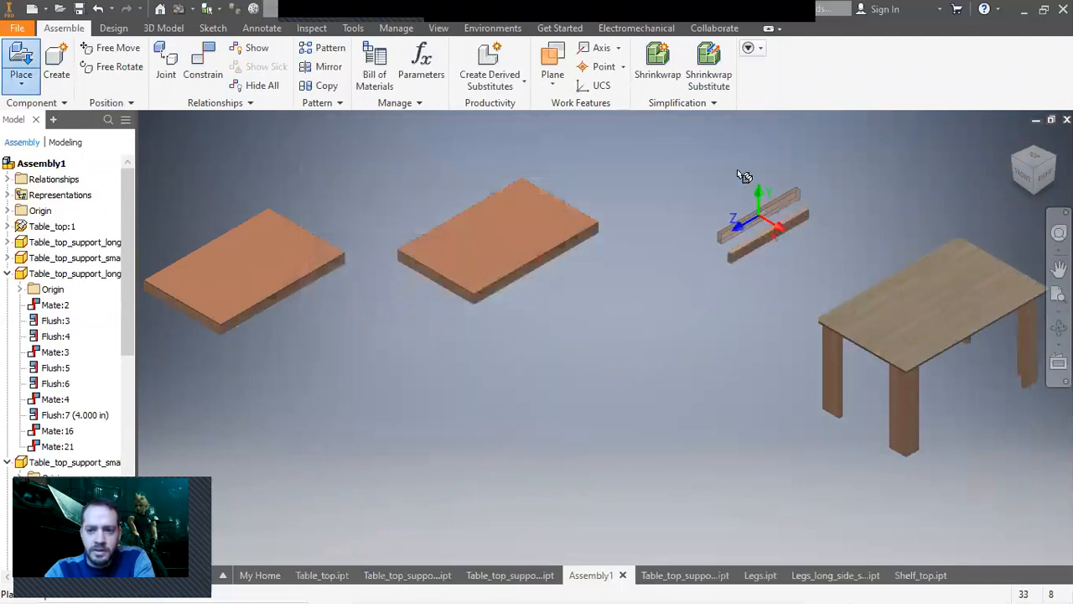
{"action": "left_click", "coordinate": [733, 166]}
{"action": "right_click", "coordinate": [659, 223]}
{"action": "left_click", "coordinate": [717, 225]}
{"action": "middle_click_drag", "start_coordinate": [793, 381], "coordinate": [746, 372]}
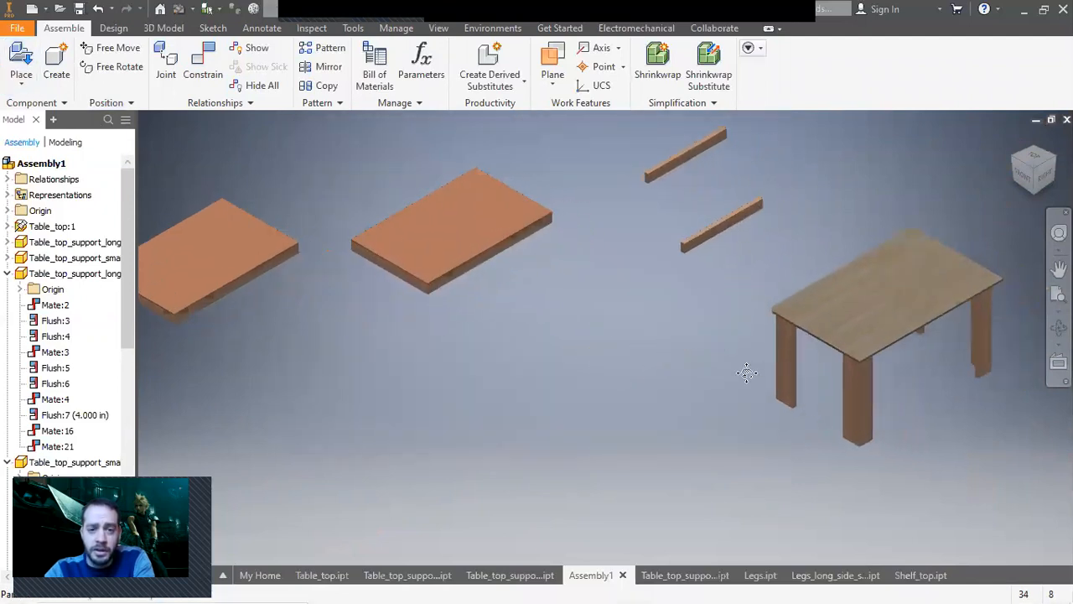
Mate a shelf assembly face to the inner face of a table leg.
{"action": "left_click", "coordinate": [203, 63]}
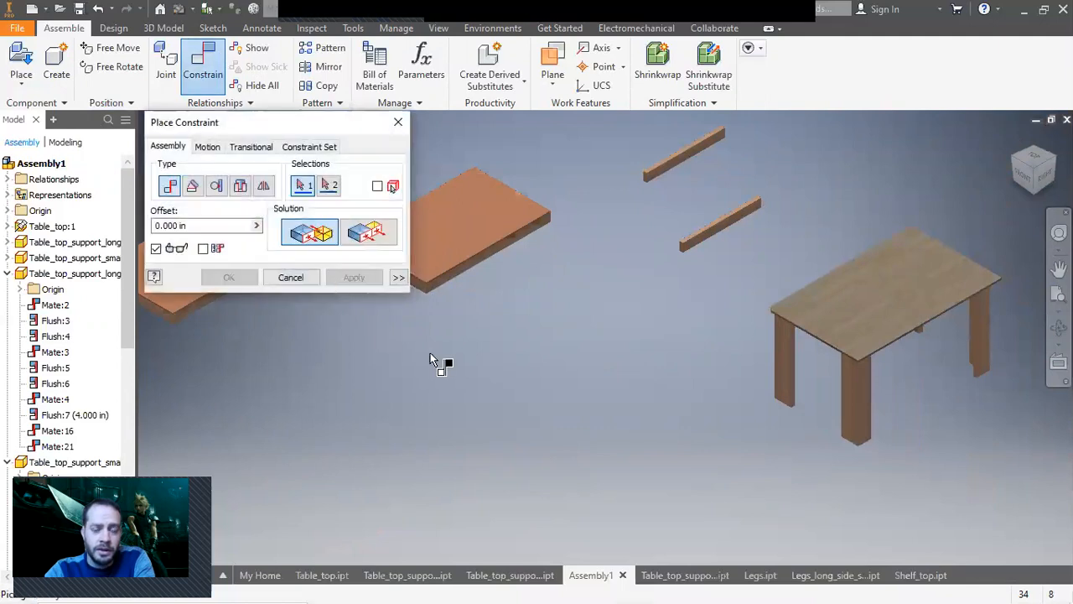
{"action": "middle_click_drag", "start_coordinate": [425, 318], "coordinate": [565, 333]}
{"action": "scroll", "coordinate": [559, 302], "scroll_direction": "up", "scroll_amount": 5}
{"action": "left_click", "coordinate": [547, 300]}
{"action": "scroll", "coordinate": [563, 362], "scroll_direction": "down", "scroll_amount": 6}
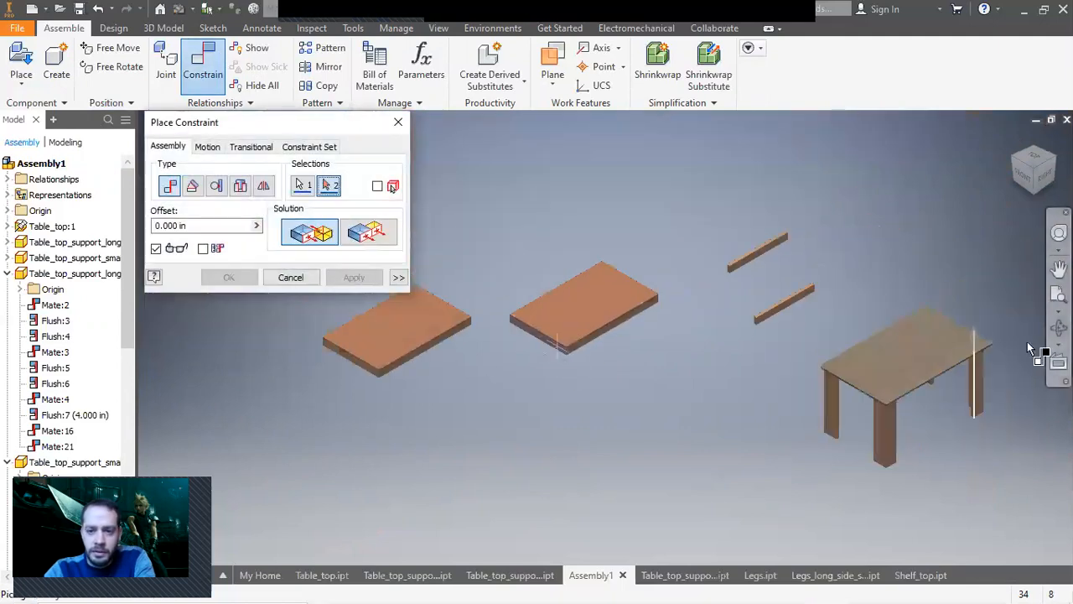
{"action": "scroll", "coordinate": [962, 409], "scroll_direction": "up", "scroll_amount": 5}
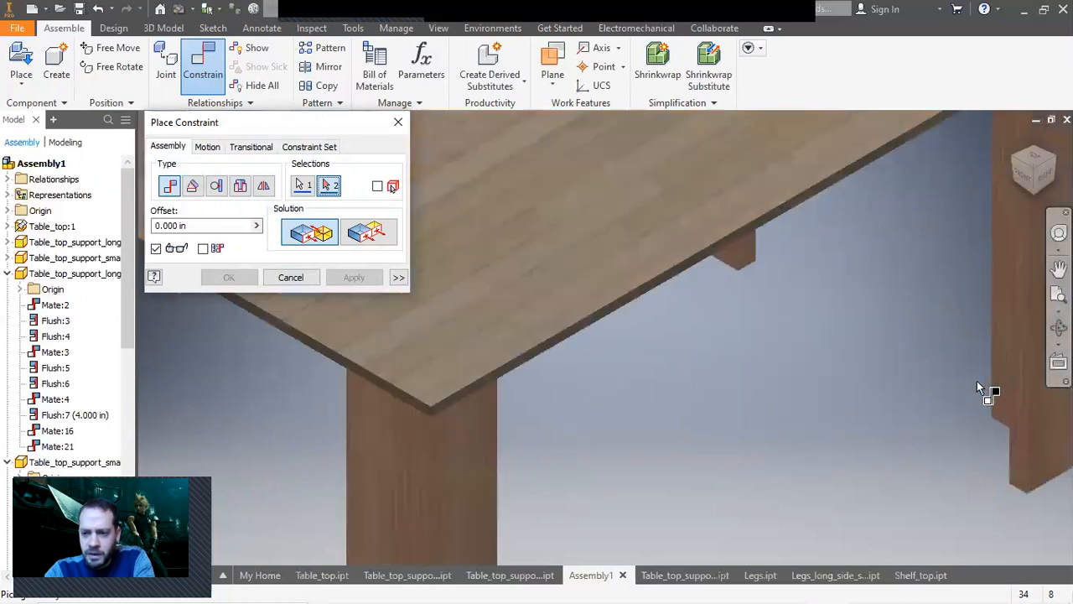
{"action": "left_click", "coordinate": [994, 383]}
{"action": "scroll", "coordinate": [922, 410], "scroll_direction": "down", "scroll_amount": 6}
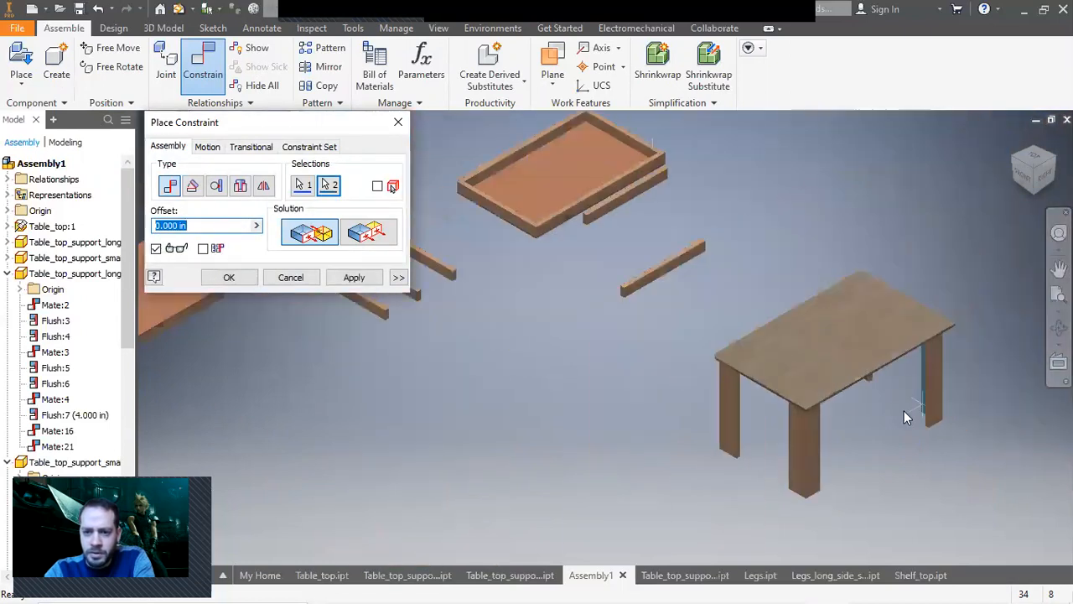
{"action": "left_click", "coordinate": [355, 277]}
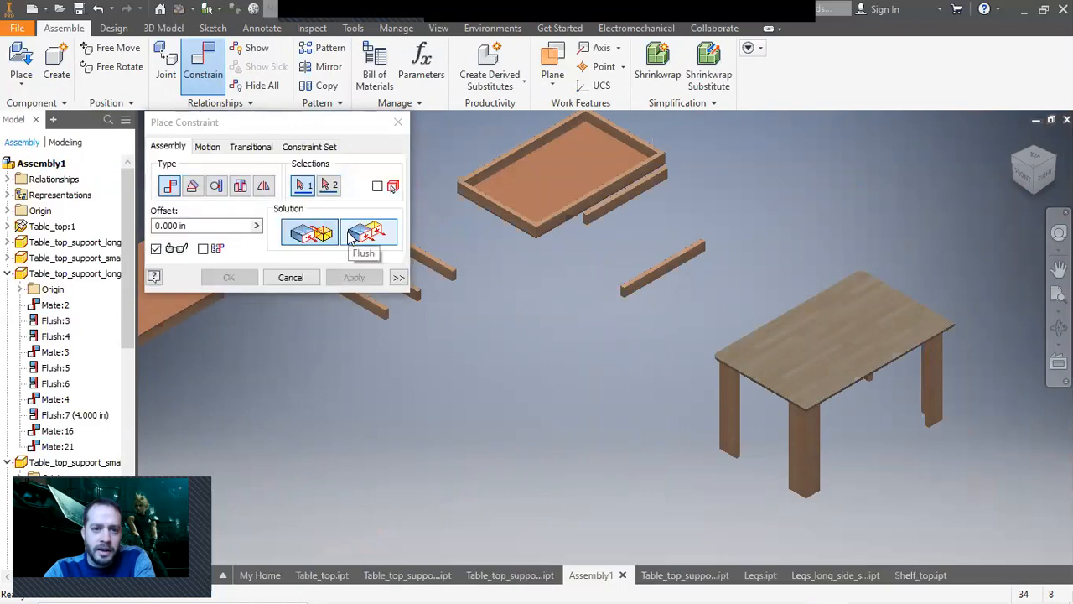
Apply a Flush constraint between the shelf assembly's face and the table leg's face.
{"action": "scroll", "coordinate": [518, 228], "scroll_direction": "up", "scroll_amount": 5}
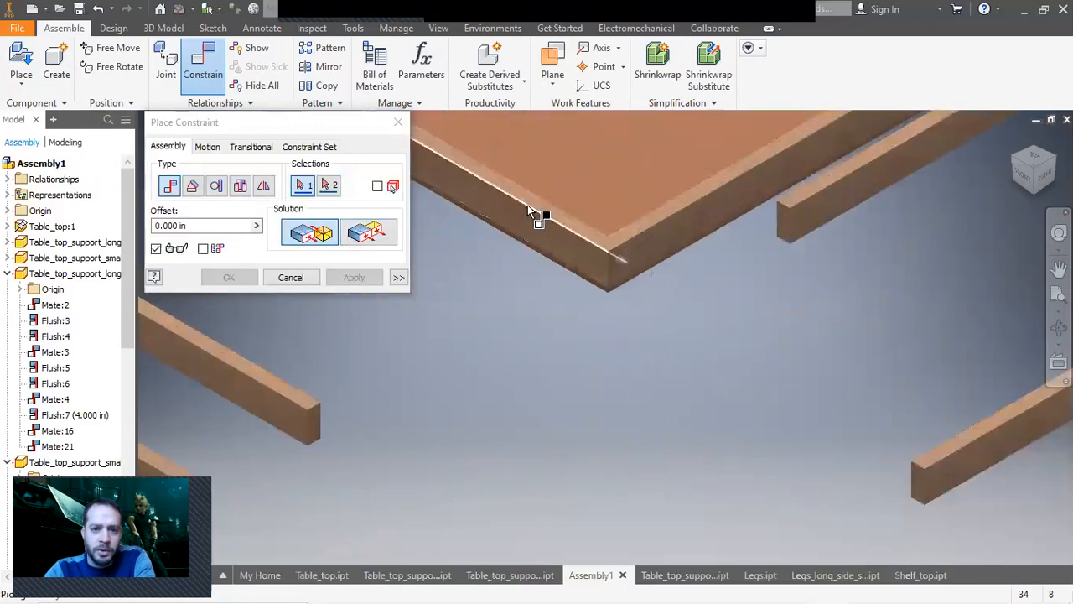
{"action": "left_click", "coordinate": [366, 232]}
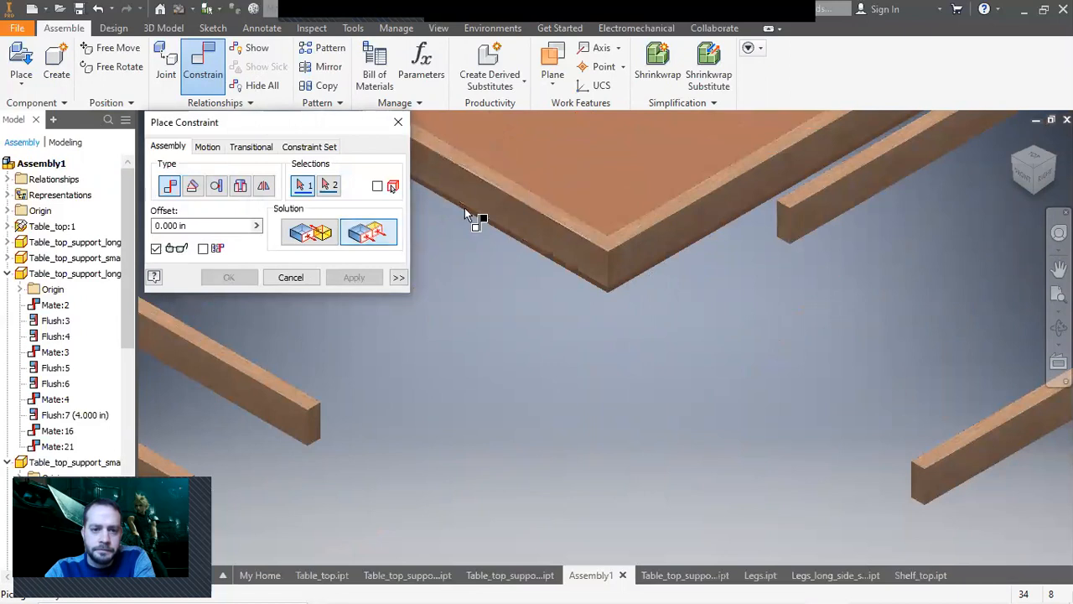
{"action": "left_click", "coordinate": [550, 202]}
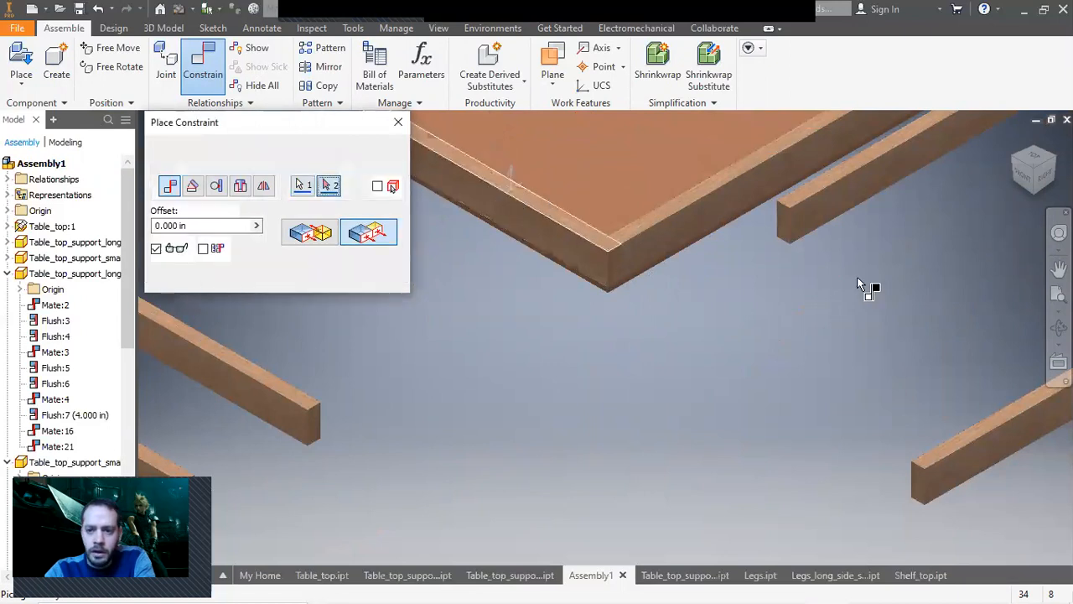
{"action": "scroll", "coordinate": [847, 297], "scroll_direction": "down", "scroll_amount": 5}
{"action": "left_click_drag", "start_coordinate": [1036, 200], "coordinate": [762, 359]}
{"action": "scroll", "coordinate": [773, 245], "scroll_direction": "up", "scroll_amount": 5}
{"action": "left_click", "coordinate": [776, 216]}
{"action": "scroll", "coordinate": [746, 243], "scroll_direction": "down", "scroll_amount": 6}
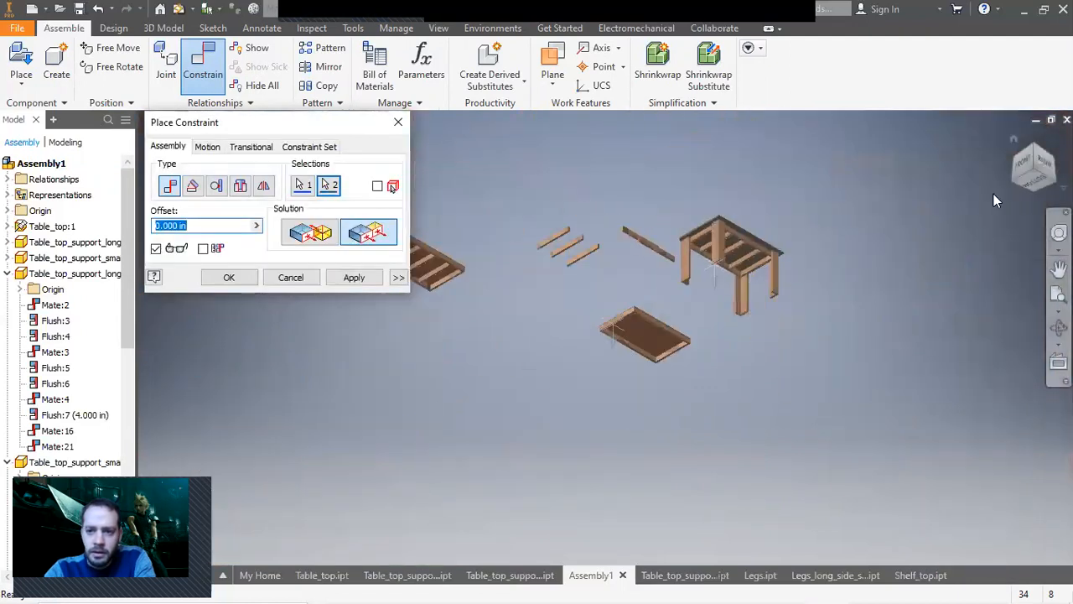
{"action": "left_click", "coordinate": [1031, 148]}
{"action": "left_click", "coordinate": [354, 278]}
{"action": "left_click", "coordinate": [290, 278]}
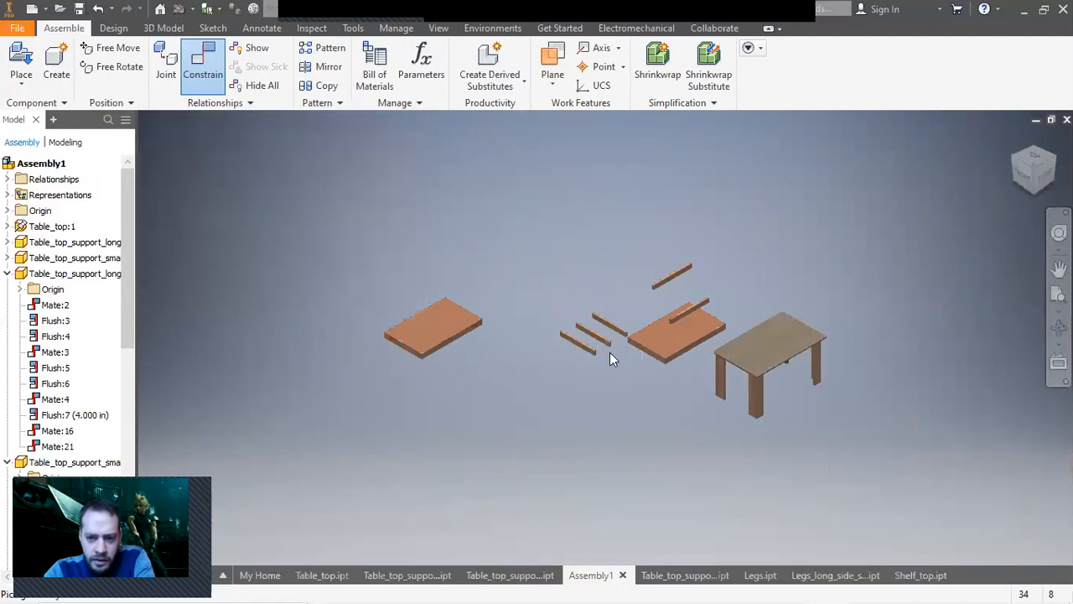
Drag the shelf assembly down under the tabletop between the table legs.
{"action": "left_click_drag", "start_coordinate": [725, 366], "coordinate": [740, 397]}
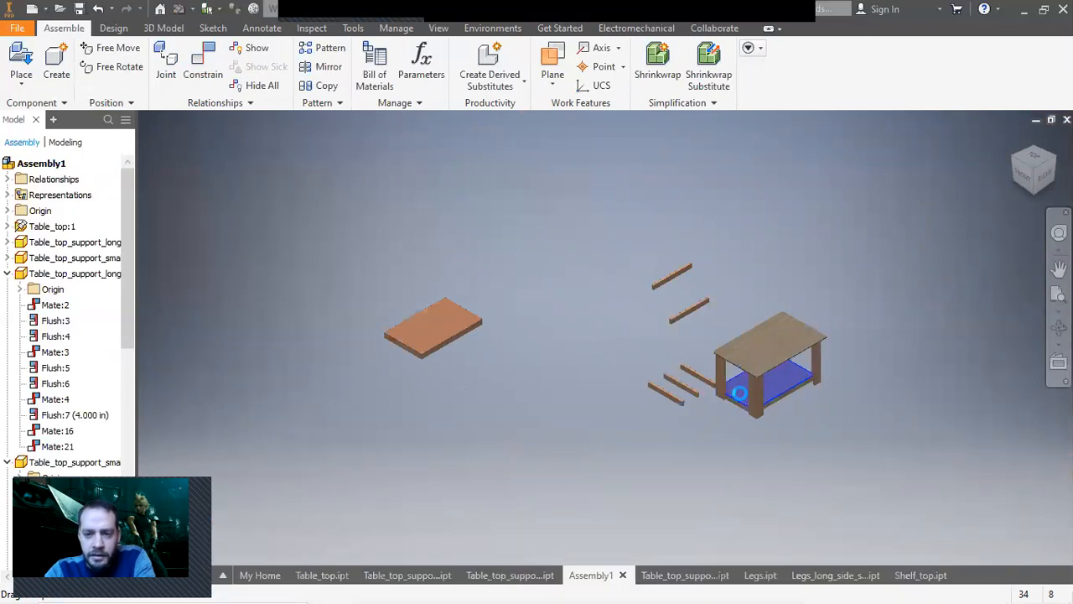
{"action": "left_click_drag", "start_coordinate": [701, 384], "coordinate": [735, 401]}
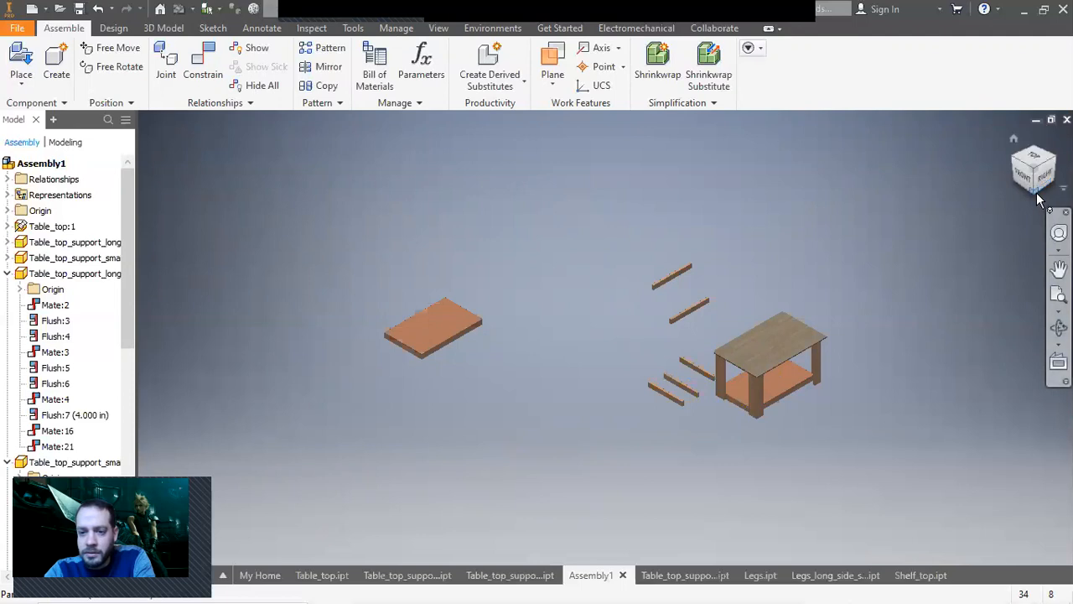
{"action": "left_click_drag", "start_coordinate": [777, 395], "coordinate": [765, 394]}
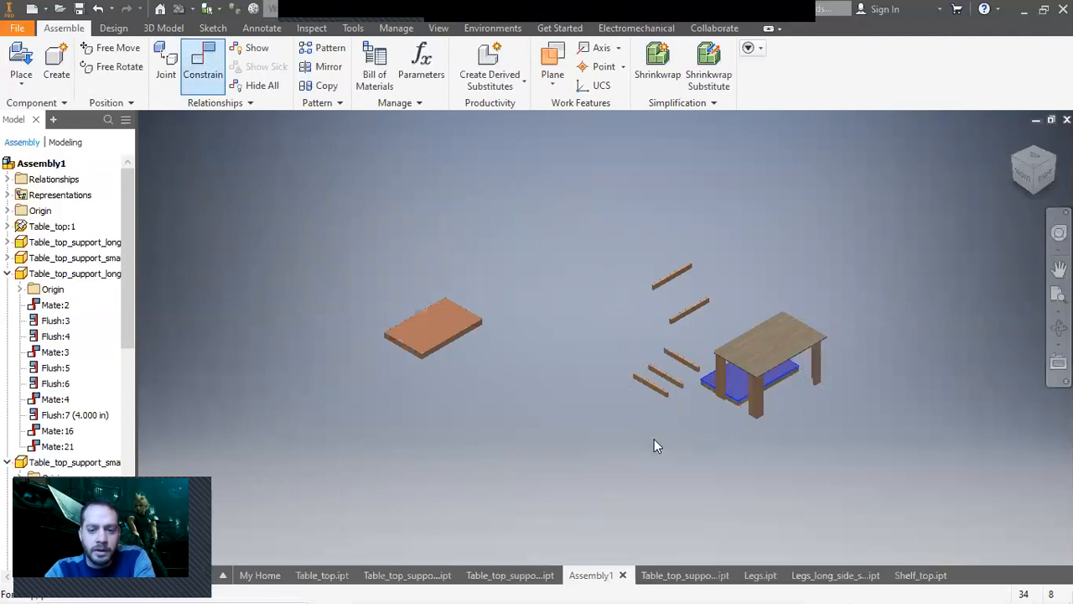
Constrain the shelf assembly's side face against the adjacent table leg face.
{"action": "scroll", "coordinate": [757, 406], "scroll_direction": "up", "scroll_amount": 9}
{"action": "left_click", "coordinate": [541, 326]}
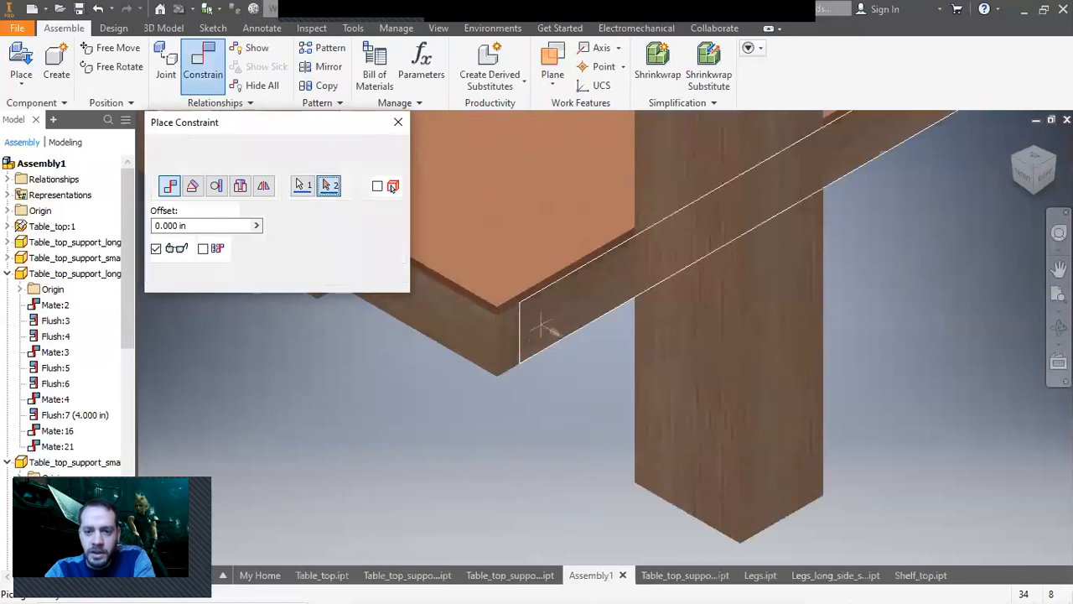
{"action": "left_click", "coordinate": [1032, 149]}
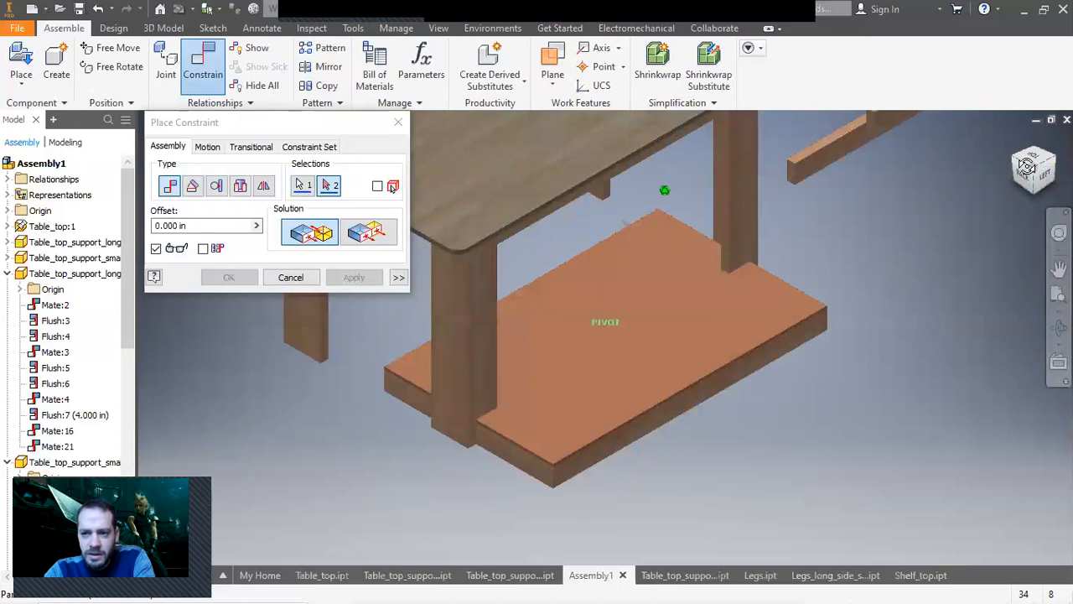
{"action": "scroll", "coordinate": [775, 231], "scroll_direction": "up", "scroll_amount": 2}
{"action": "left_click", "coordinate": [573, 230]}
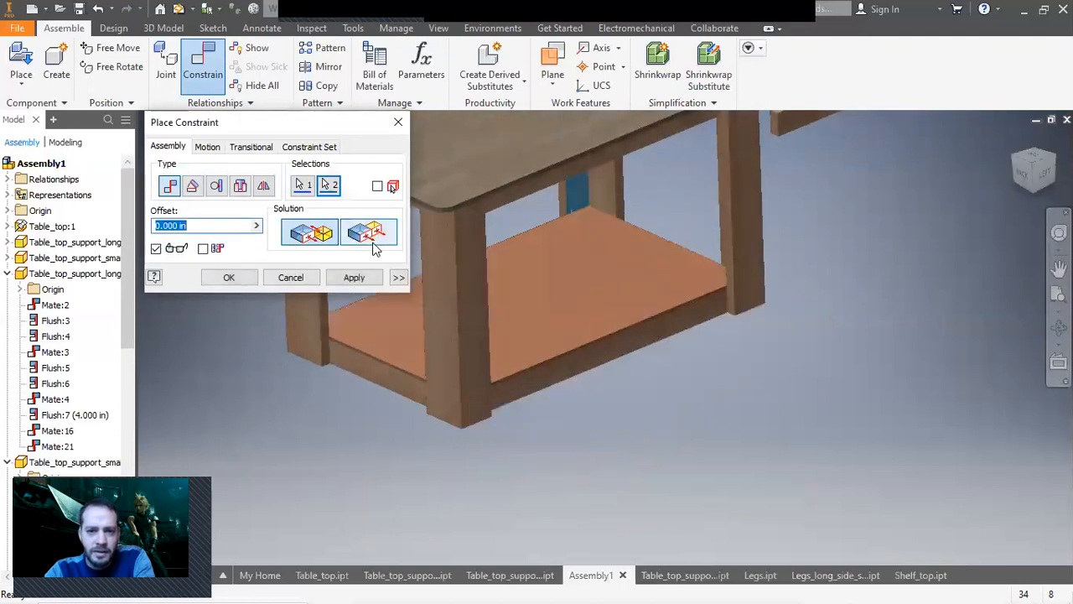
{"action": "left_click", "coordinate": [354, 277]}
{"action": "left_click", "coordinate": [289, 277]}
Drag a loose support bar away from the table in the bottom view.
{"action": "left_click", "coordinate": [1046, 192]}
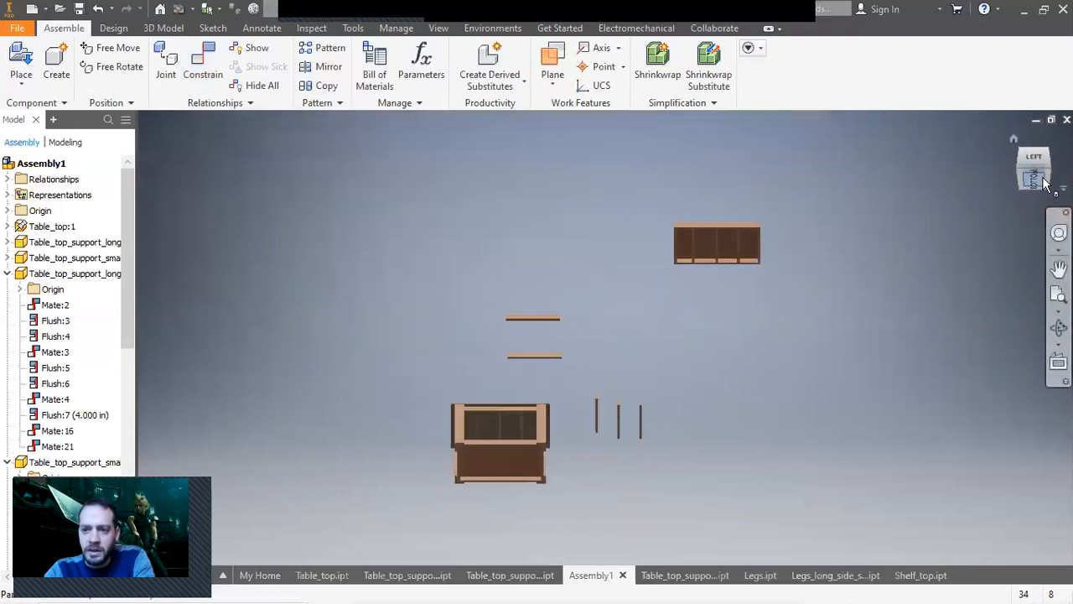
{"action": "left_click", "coordinate": [1046, 186]}
{"action": "scroll", "coordinate": [612, 459], "scroll_direction": "up", "scroll_amount": 4}
{"action": "left_click_drag", "start_coordinate": [760, 513], "coordinate": [654, 335]}
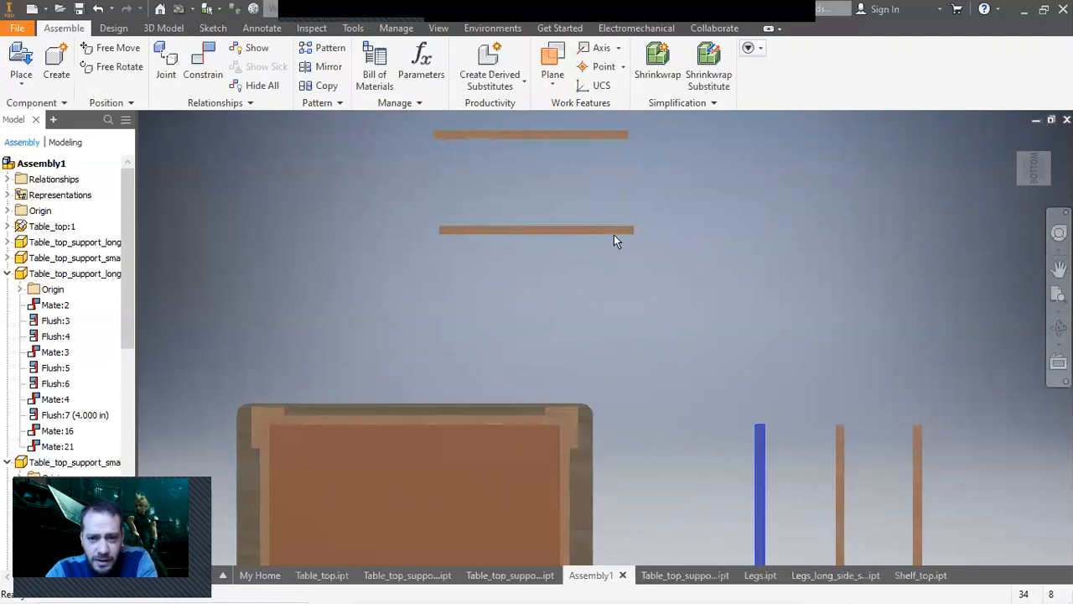
{"action": "left_click_drag", "start_coordinate": [562, 230], "coordinate": [847, 345]}
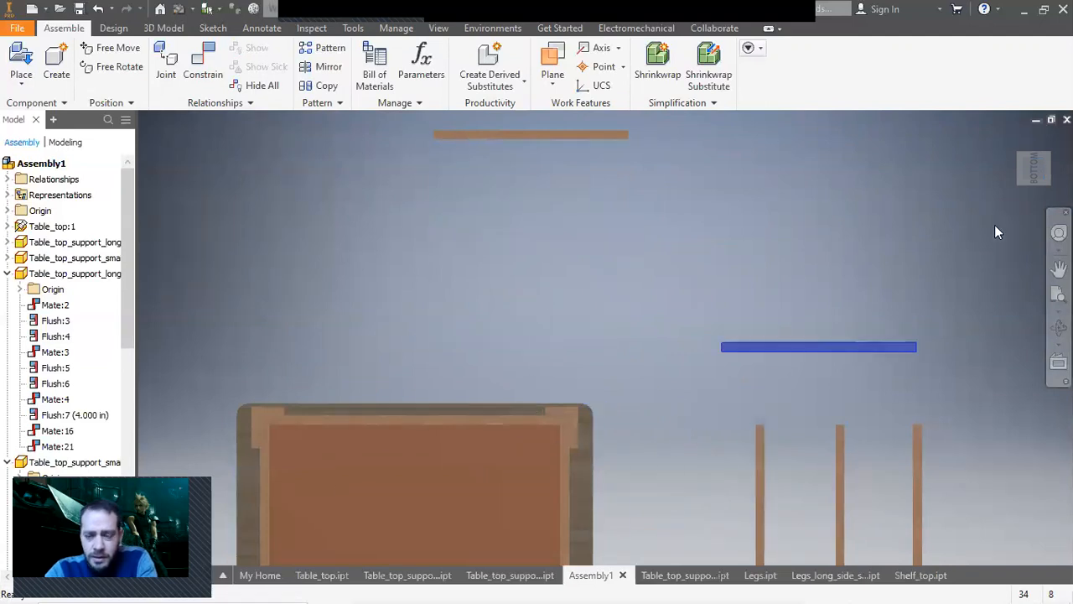
{"action": "left_click", "coordinate": [1017, 135]}
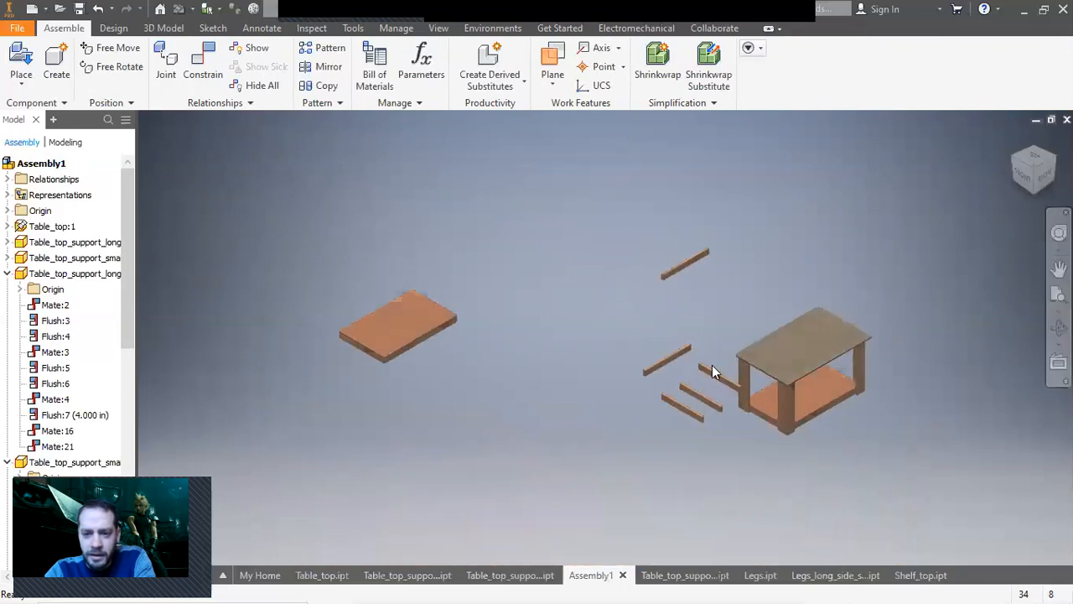
Mate a middle support bar to the face of the shelf frame under the table.
{"action": "left_click", "coordinate": [720, 382]}
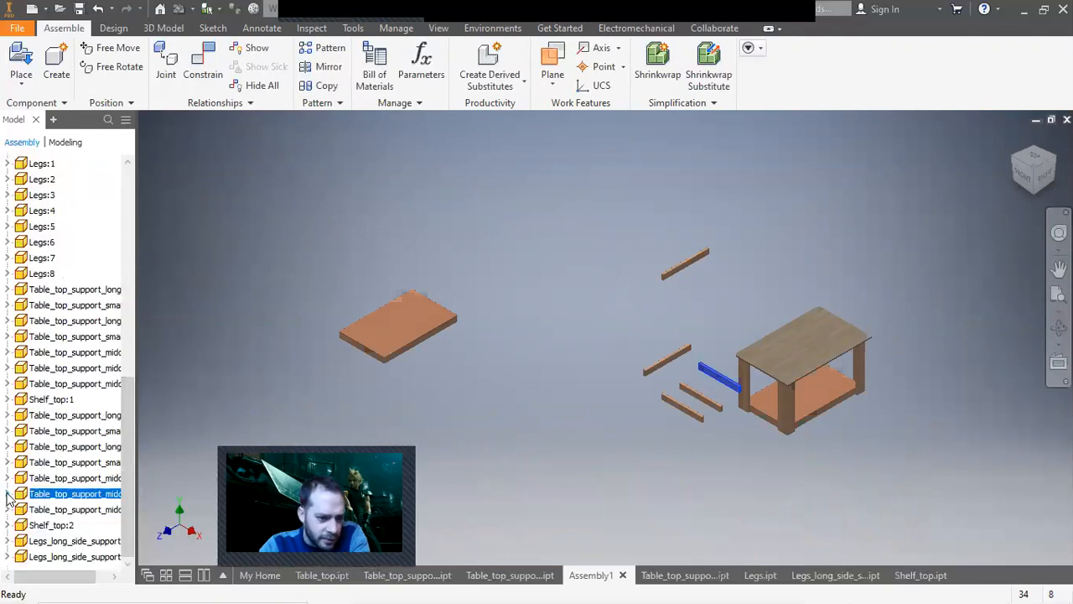
{"action": "left_click", "coordinate": [8, 494]}
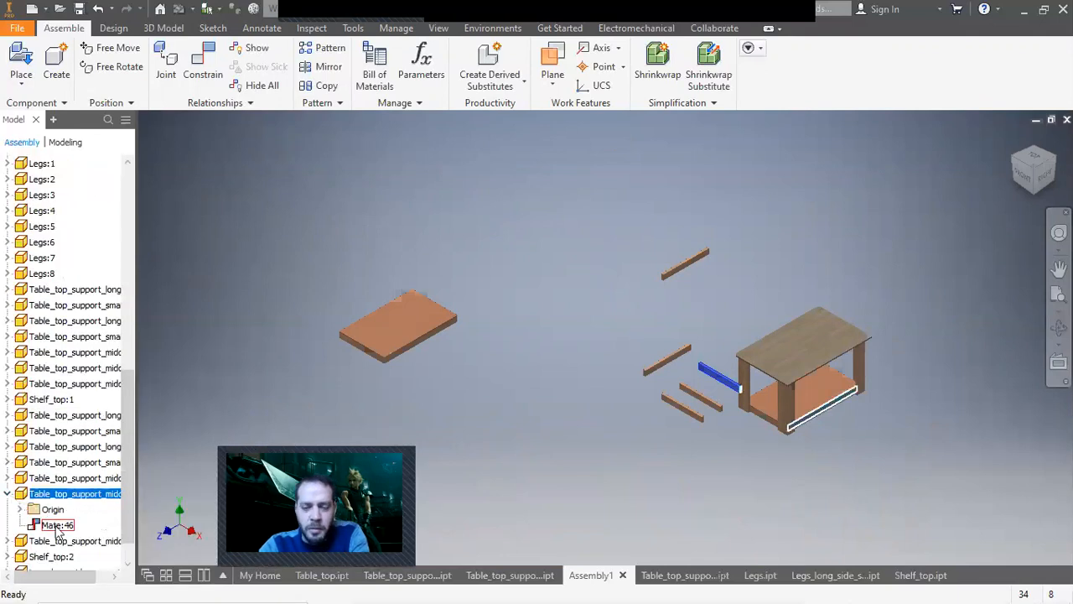
{"action": "left_click", "coordinate": [499, 426]}
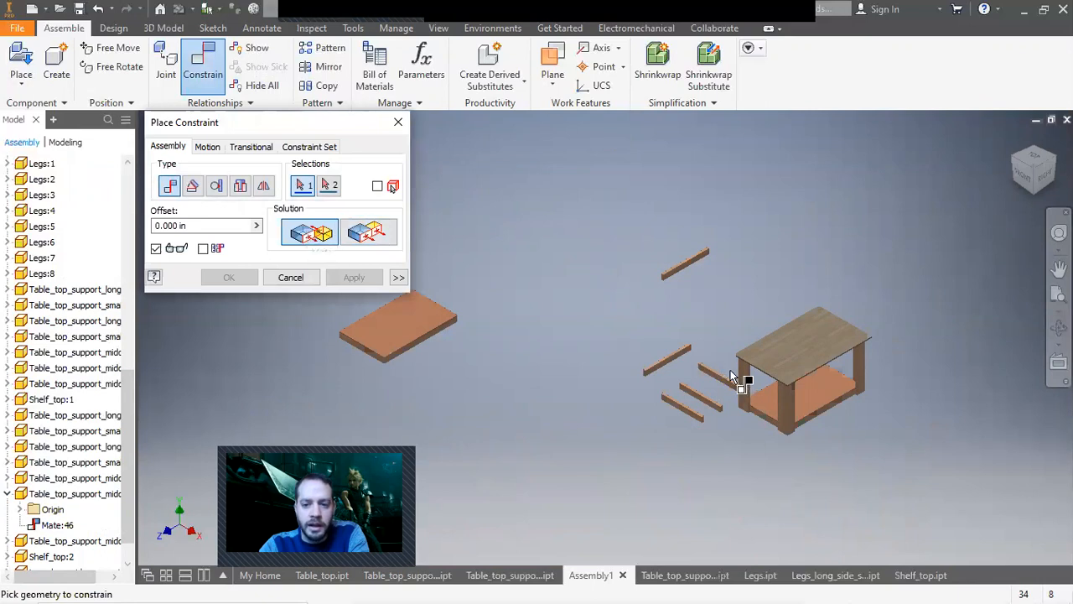
{"action": "scroll", "coordinate": [730, 373], "scroll_direction": "down", "scroll_amount": 5}
{"action": "left_click", "coordinate": [696, 418]}
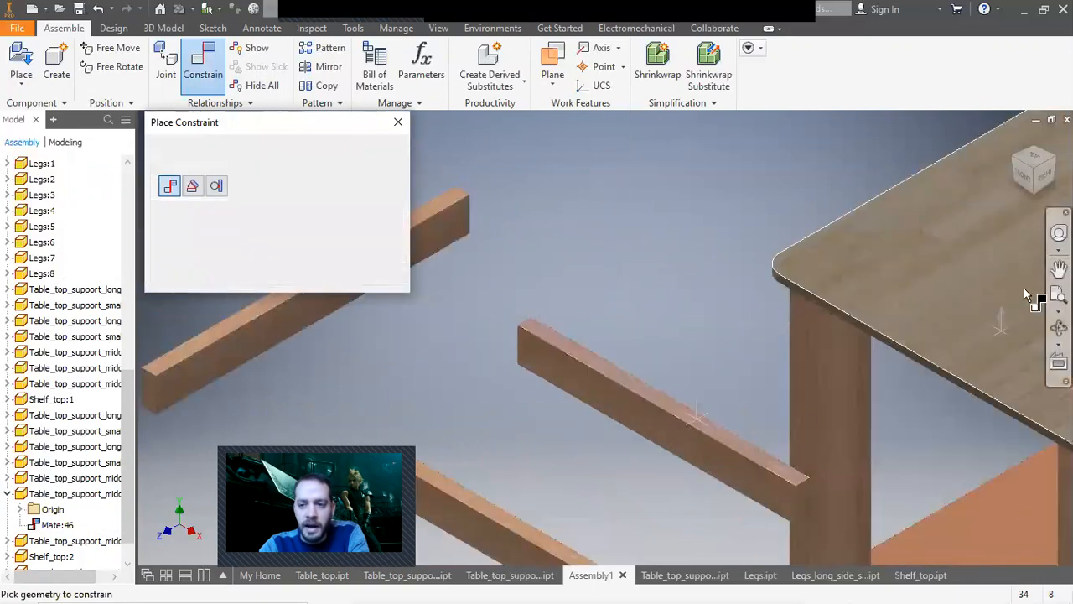
{"action": "left_click", "coordinate": [1036, 195]}
{"action": "left_click", "coordinate": [764, 374]}
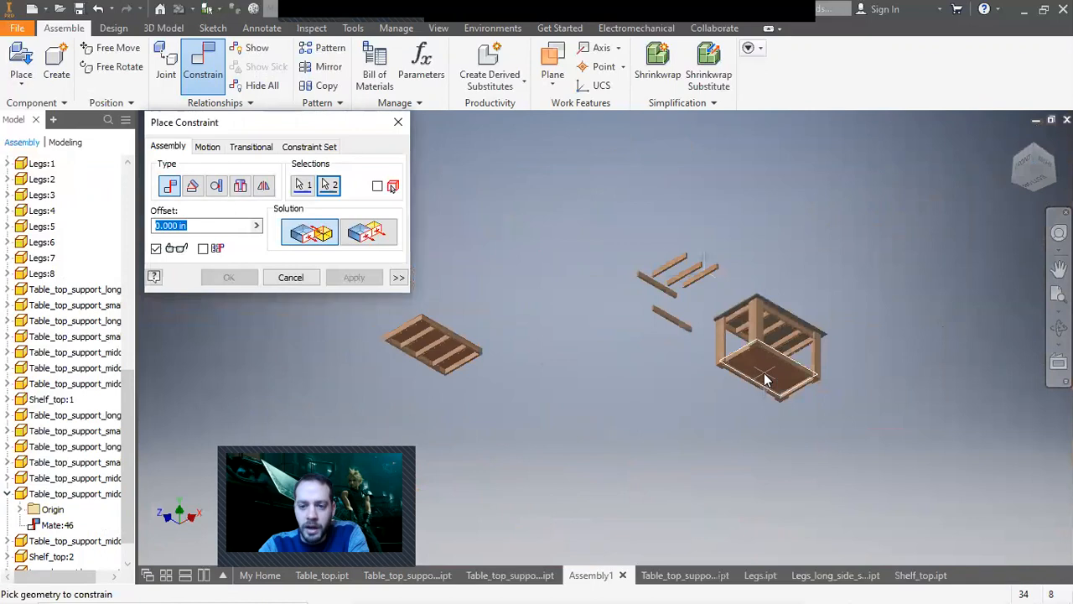
{"action": "left_click", "coordinate": [764, 379]}
{"action": "left_click", "coordinate": [356, 279]}
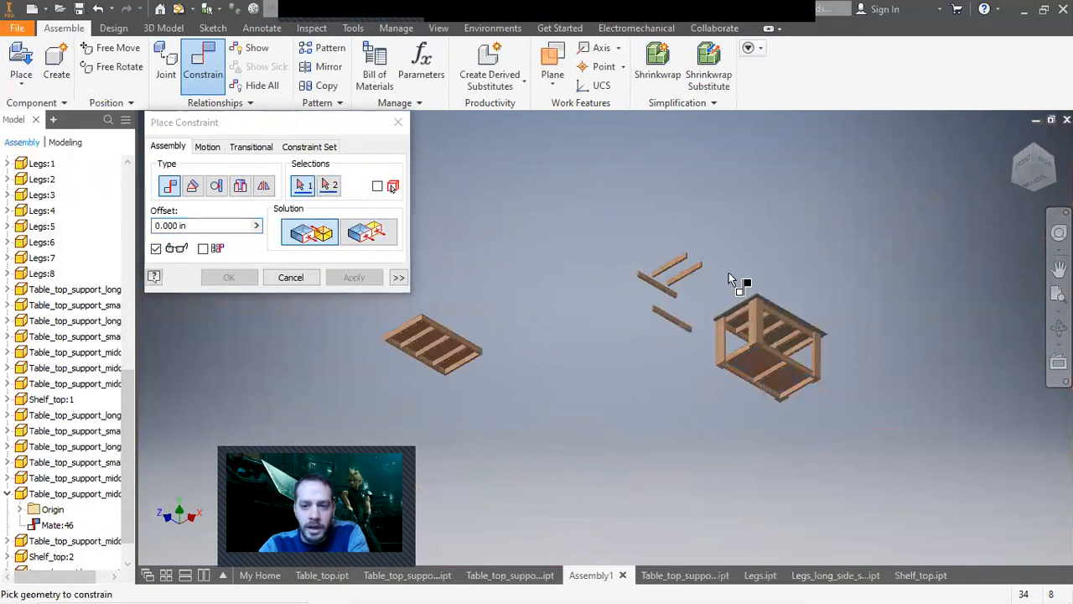
Flush the middle support bar's end face with the shelf frame's edge.
{"action": "left_click", "coordinate": [368, 233]}
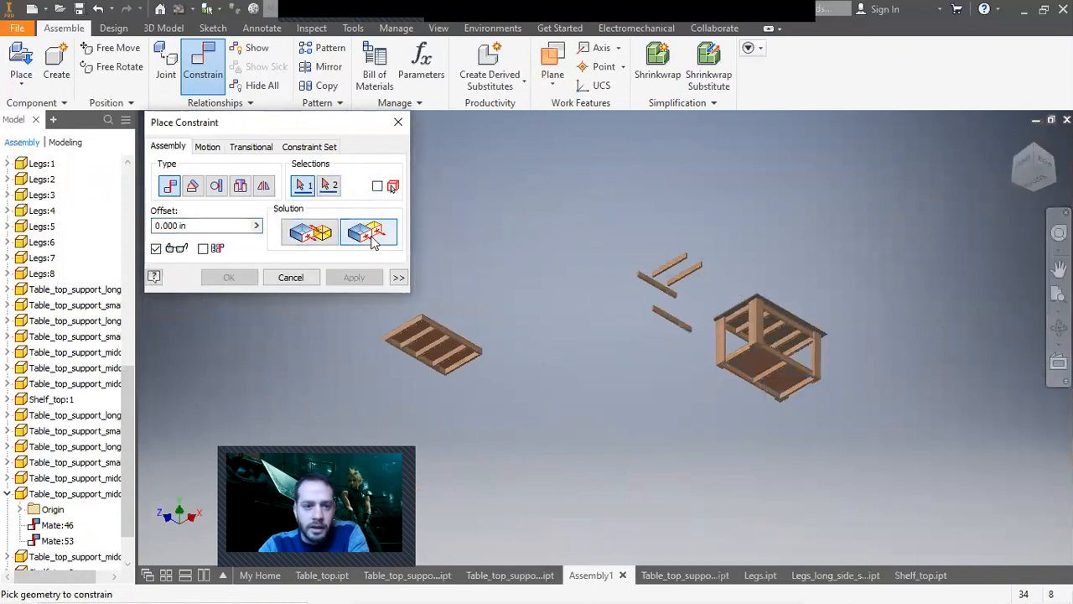
{"action": "scroll", "coordinate": [691, 285], "scroll_direction": "down", "scroll_amount": 5}
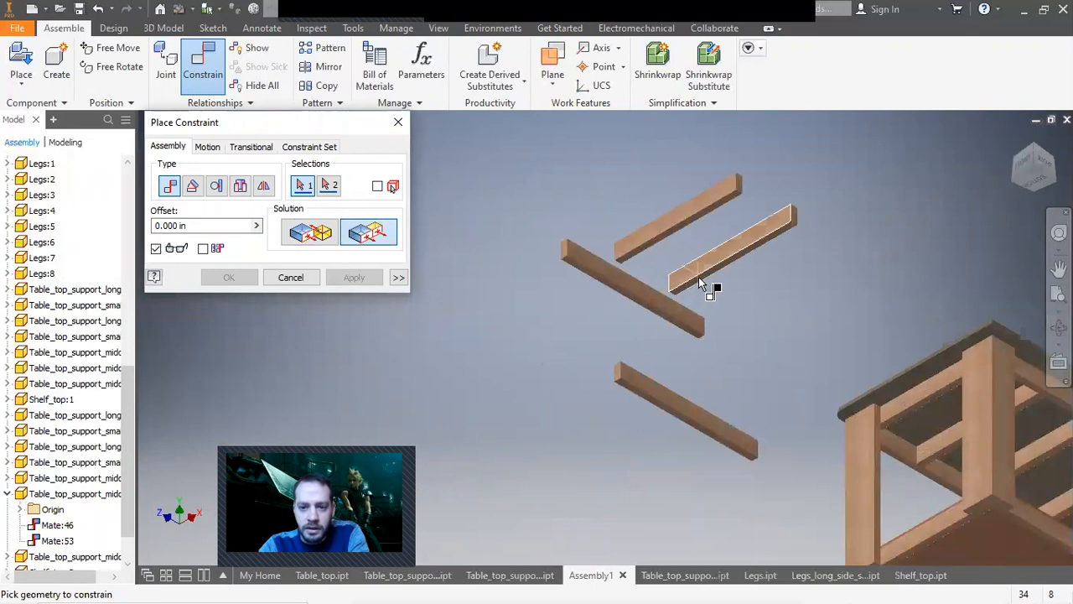
{"action": "scroll", "coordinate": [700, 283], "scroll_direction": "down", "scroll_amount": 5}
{"action": "left_click", "coordinate": [699, 277]}
{"action": "scroll", "coordinate": [699, 276], "scroll_direction": "up", "scroll_amount": 5}
{"action": "left_click", "coordinate": [326, 237]}
{"action": "left_click", "coordinate": [817, 423]}
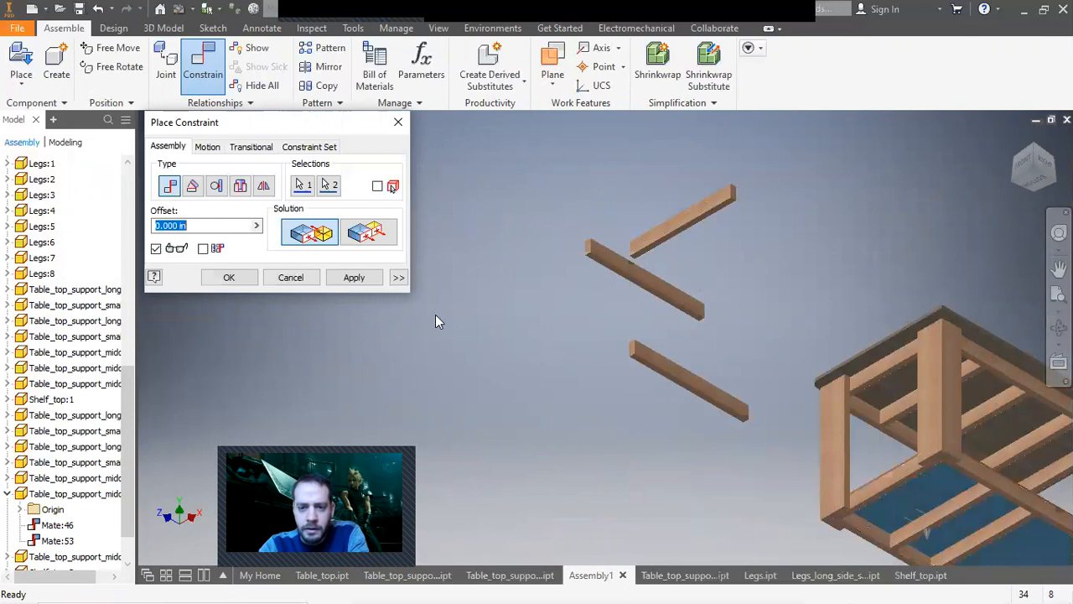
{"action": "left_click", "coordinate": [370, 282]}
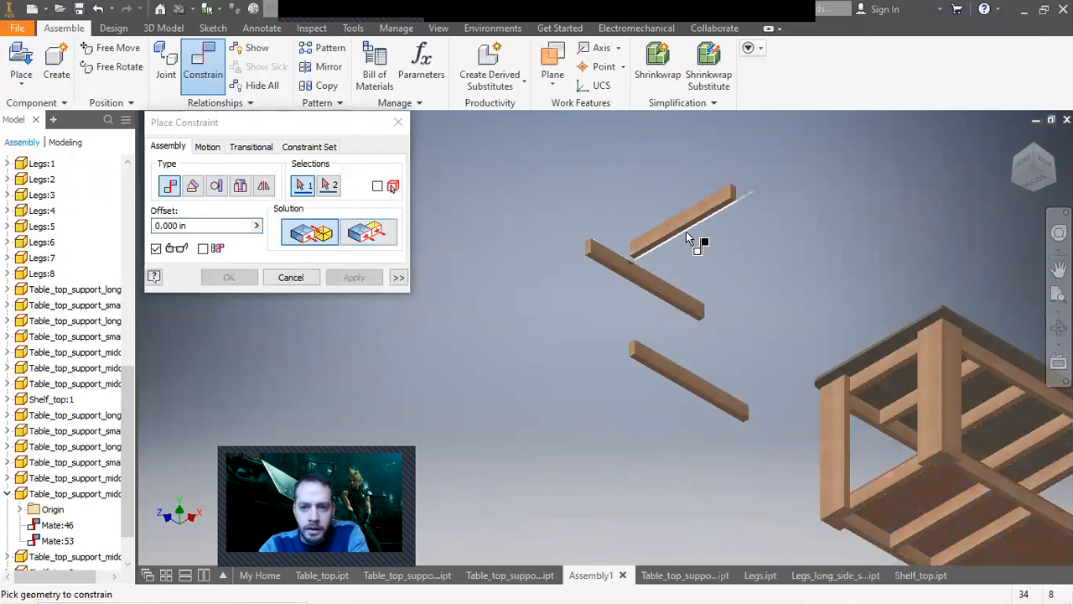
Mate another middle support bar to the shelf frame and close the constraint dialog.
{"action": "left_click", "coordinate": [687, 238]}
{"action": "scroll", "coordinate": [796, 378], "scroll_direction": "up", "scroll_amount": 3}
{"action": "left_click", "coordinate": [884, 474]}
{"action": "left_click", "coordinate": [356, 277]}
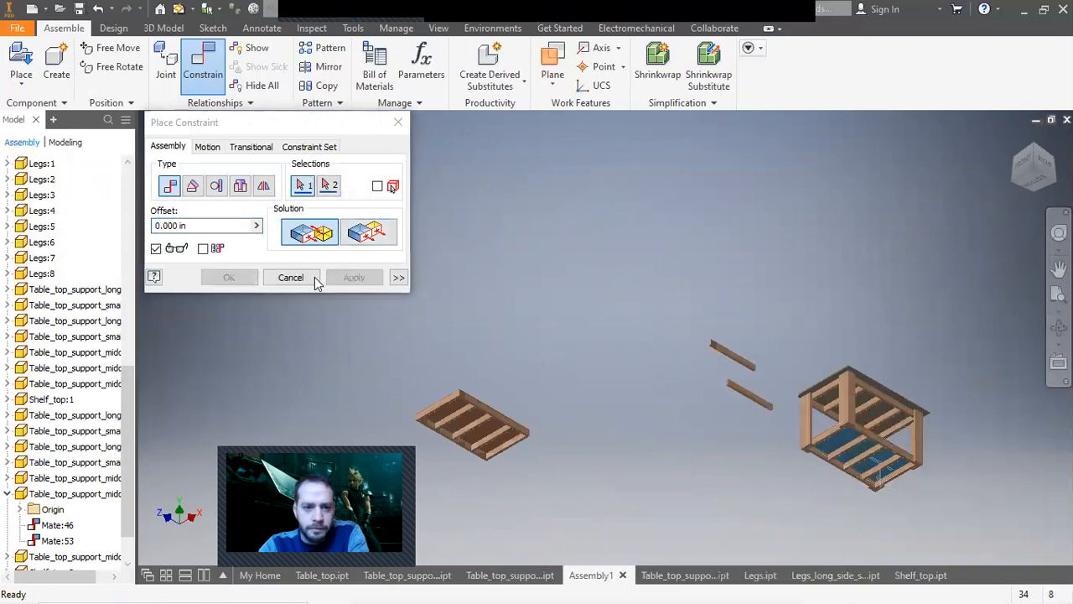
{"action": "left_click", "coordinate": [315, 279]}
Move the second shelf frame group and mate a middle support bar inside it.
{"action": "left_click", "coordinate": [455, 416]}
{"action": "left_click_drag", "start_coordinate": [503, 417], "coordinate": [557, 332]}
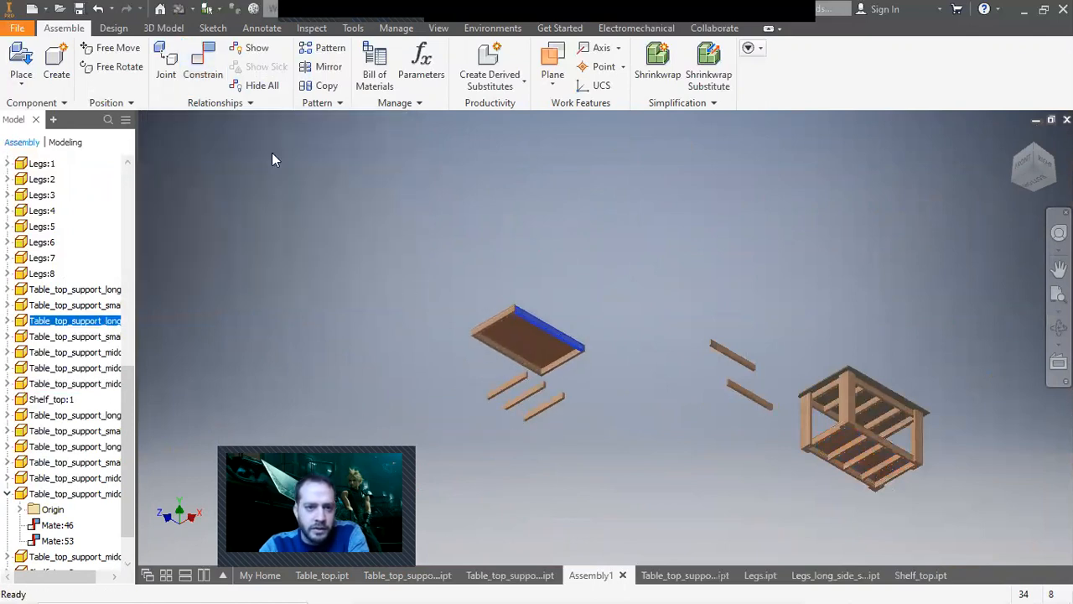
{"action": "left_click", "coordinate": [203, 63]}
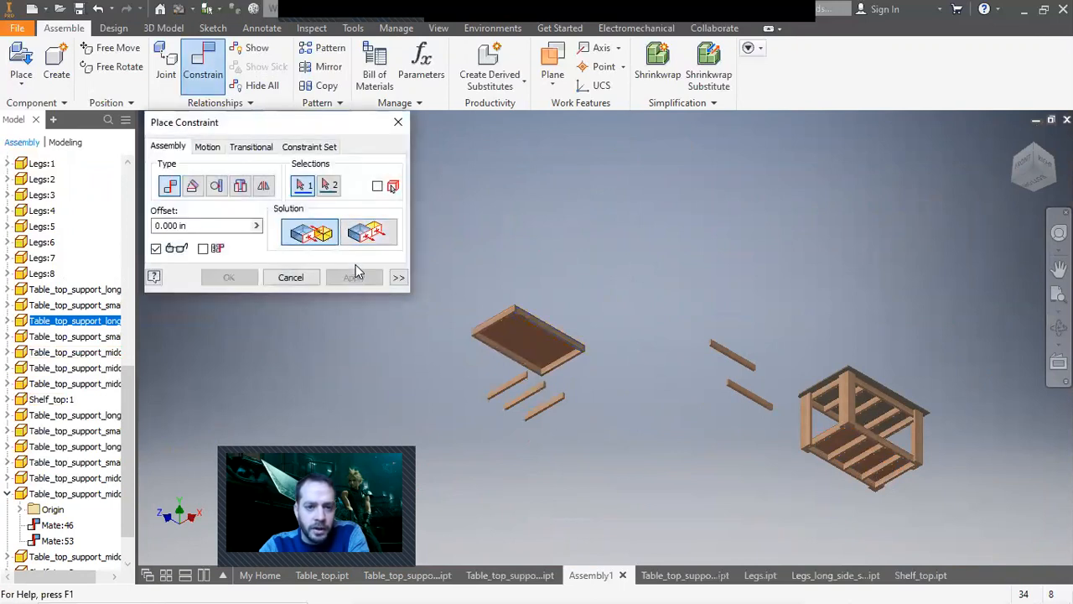
{"action": "scroll", "coordinate": [503, 398], "scroll_direction": "up", "scroll_amount": 5}
{"action": "scroll", "coordinate": [587, 403], "scroll_direction": "up", "scroll_amount": 3}
{"action": "left_click", "coordinate": [586, 390]}
{"action": "left_click", "coordinate": [827, 179]}
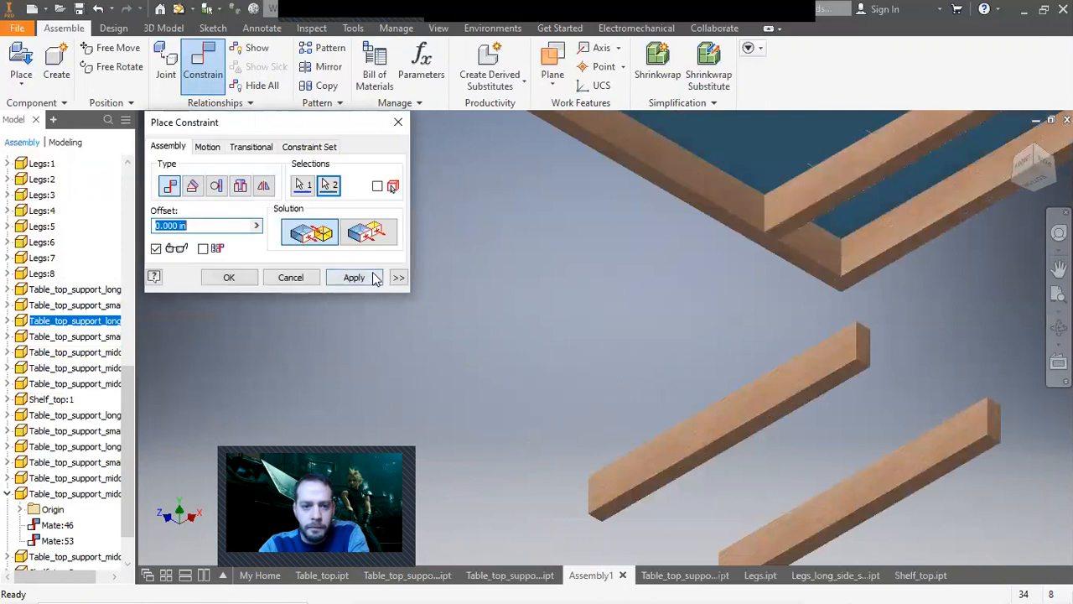
{"action": "left_click", "coordinate": [354, 277]}
Mate another middle support bar inside the second shelf frame.
{"action": "scroll", "coordinate": [687, 385], "scroll_direction": "down", "scroll_amount": 3}
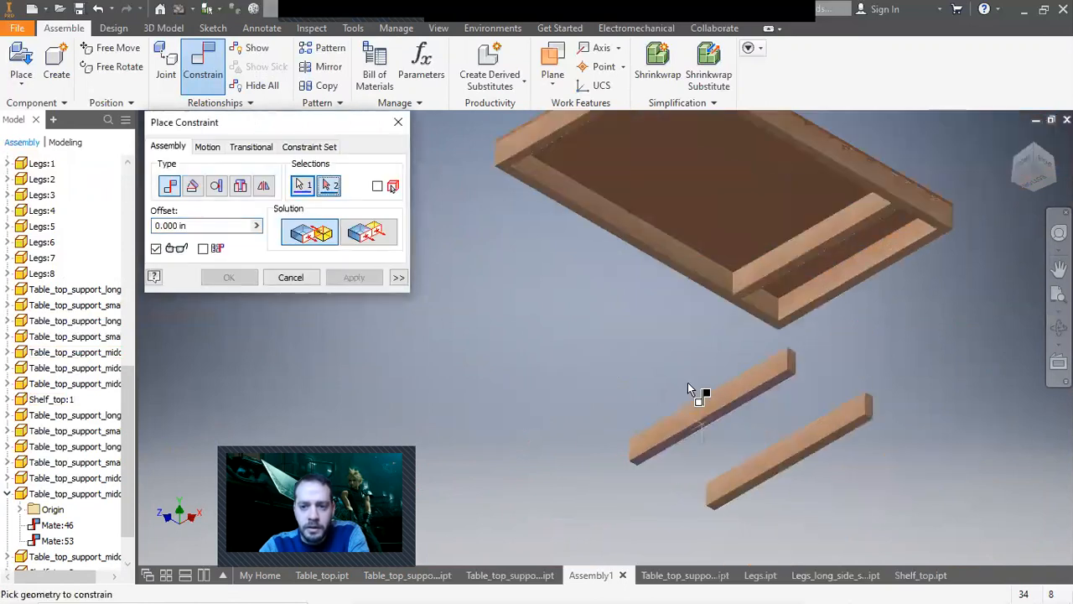
{"action": "left_click", "coordinate": [687, 382]}
{"action": "left_click", "coordinate": [706, 264]}
{"action": "left_click", "coordinate": [353, 277]}
Constrain the last middle support bar to the second frame's inner face and exit the command.
{"action": "scroll", "coordinate": [741, 429], "scroll_direction": "up", "scroll_amount": 5}
{"action": "scroll", "coordinate": [773, 435], "scroll_direction": "down", "scroll_amount": 1}
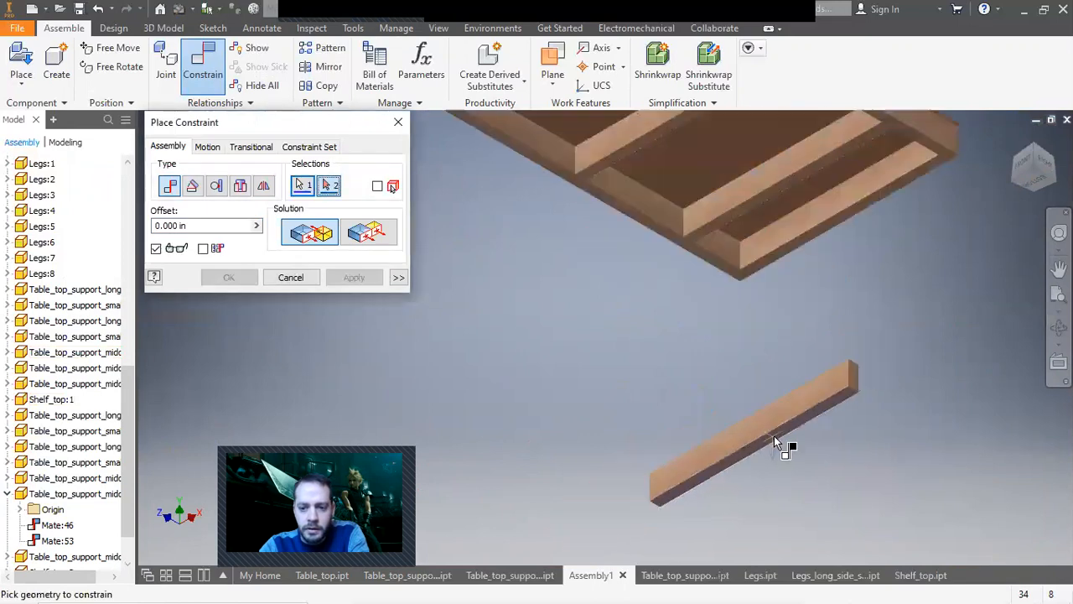
{"action": "scroll", "coordinate": [773, 435], "scroll_direction": "down", "scroll_amount": 3}
{"action": "scroll", "coordinate": [731, 355], "scroll_direction": "up", "scroll_amount": 4}
{"action": "left_click", "coordinate": [734, 369]}
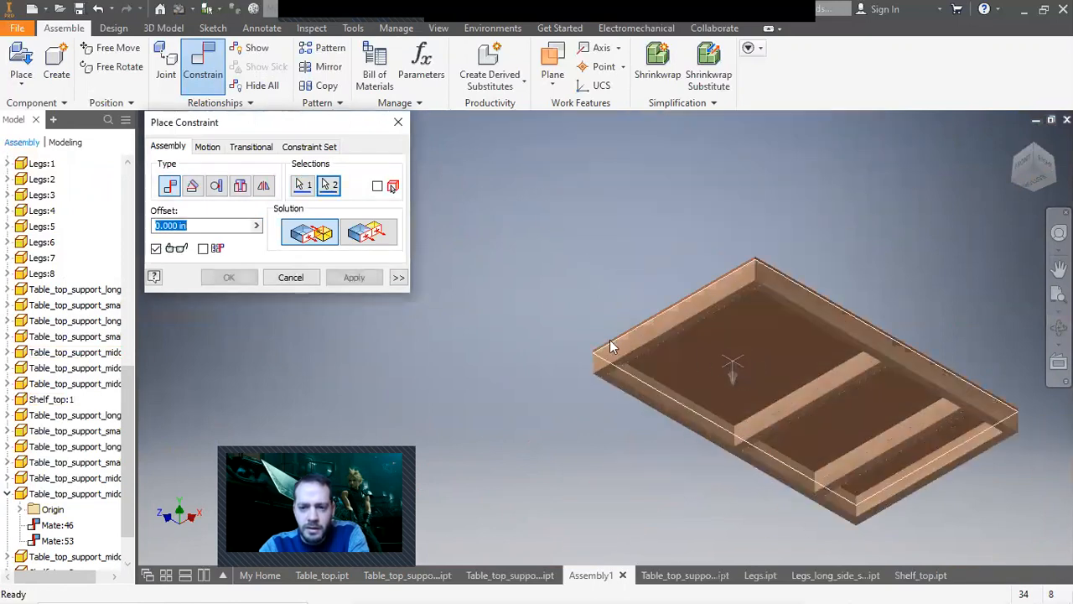
{"action": "left_click", "coordinate": [354, 277]}
{"action": "key", "text": "Escape"}
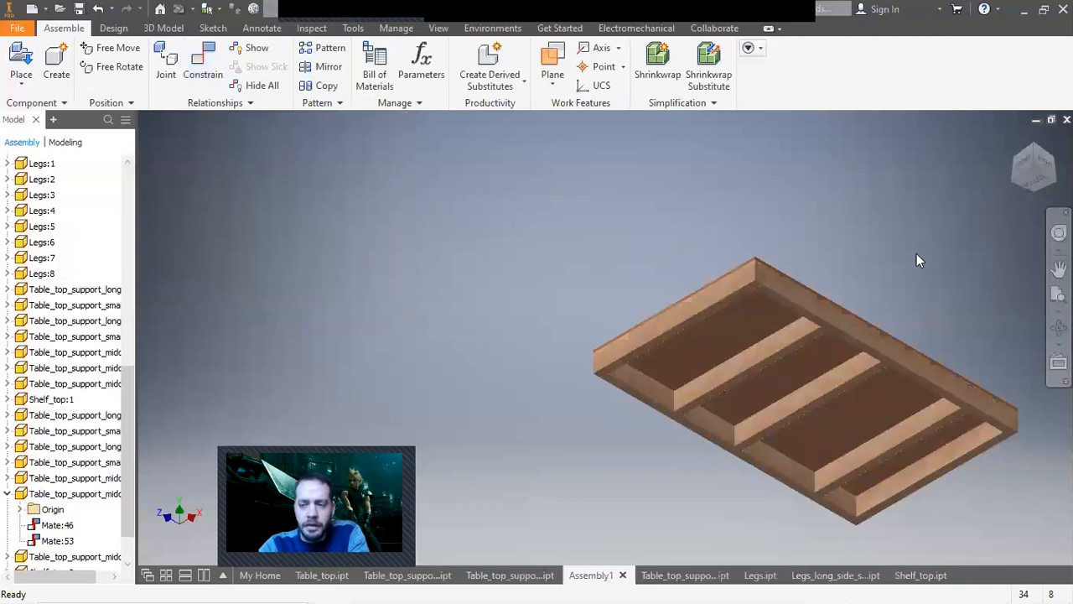
Drag the spare shelf top up beside the table.
{"action": "left_click", "coordinate": [1013, 141]}
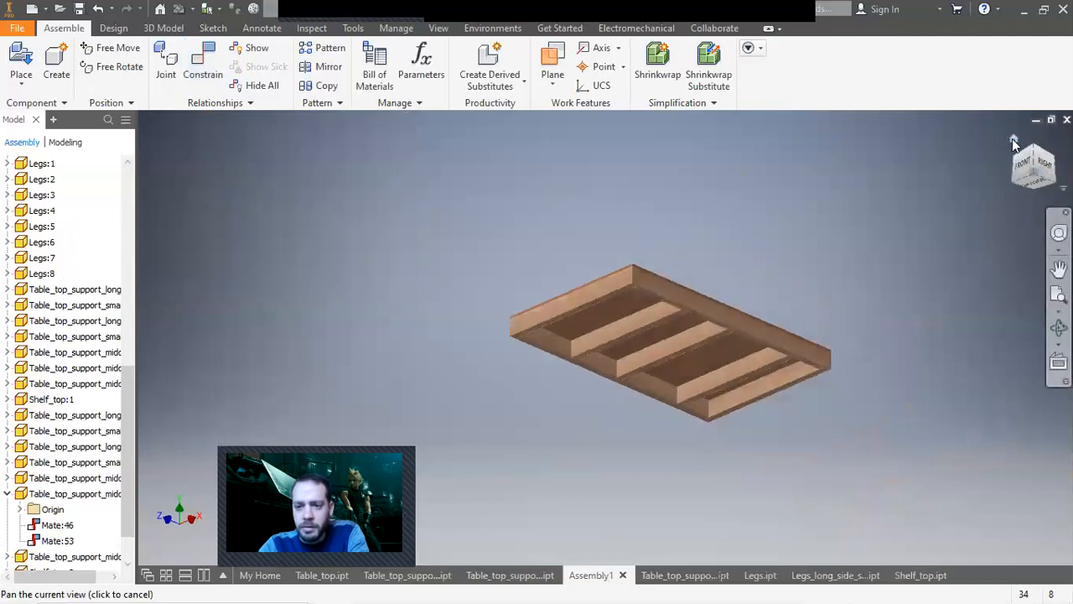
{"action": "left_click_drag", "start_coordinate": [439, 283], "coordinate": [800, 236]}
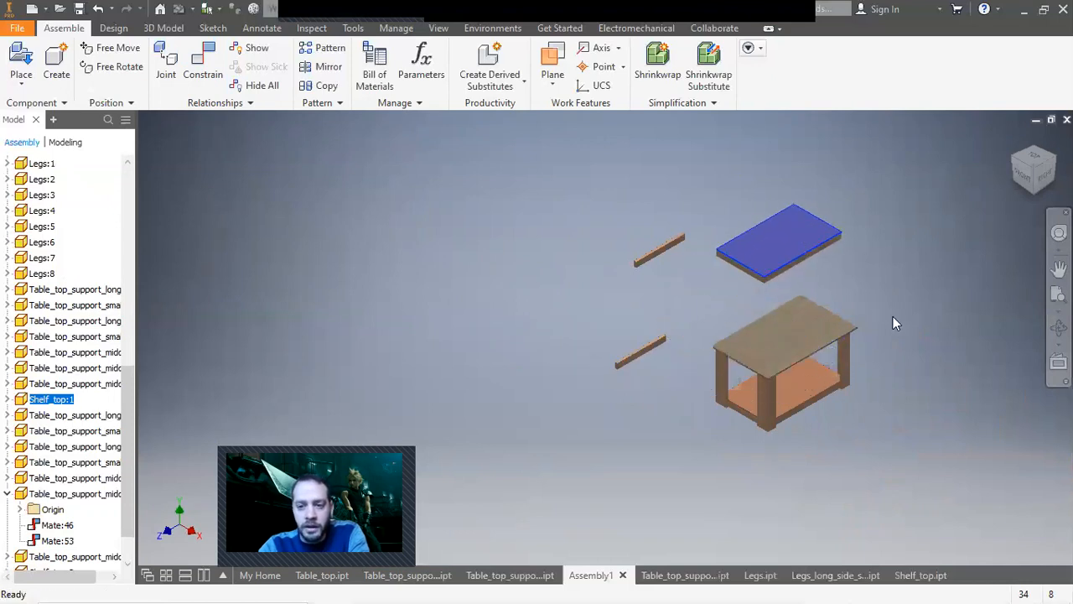
{"action": "left_click", "coordinate": [893, 316]}
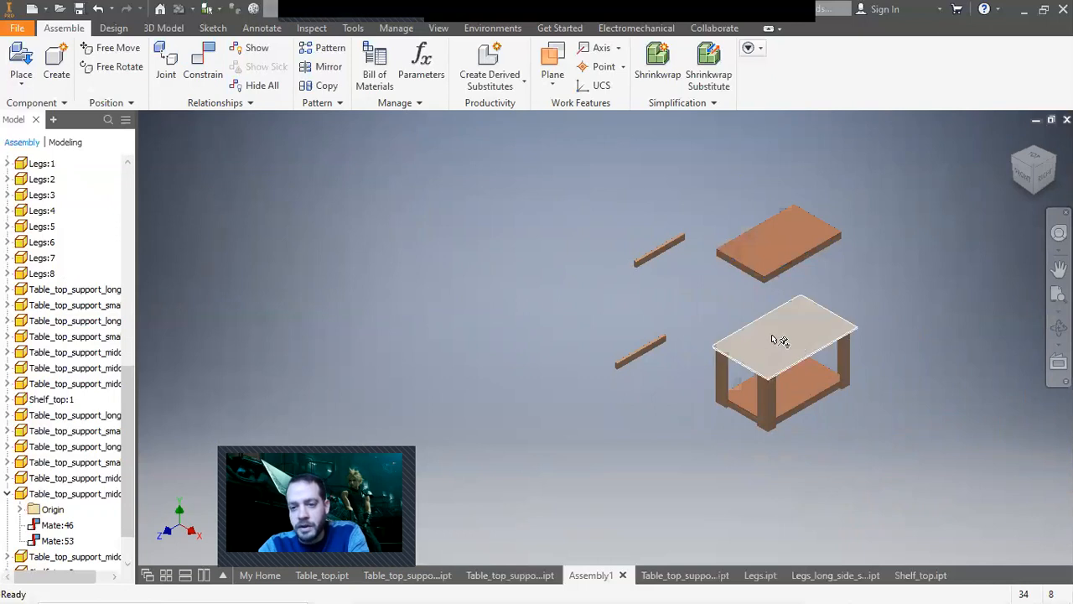
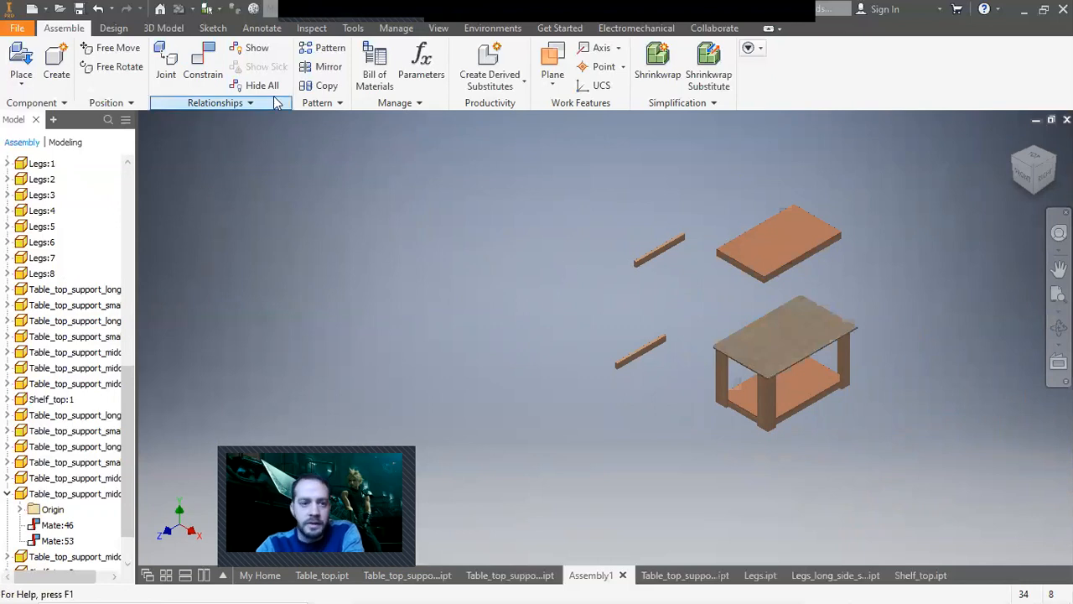
Mate a side face of the spare shelf top to a face on the table frame, then close the constraint dialog.
{"action": "left_click", "coordinate": [212, 67]}
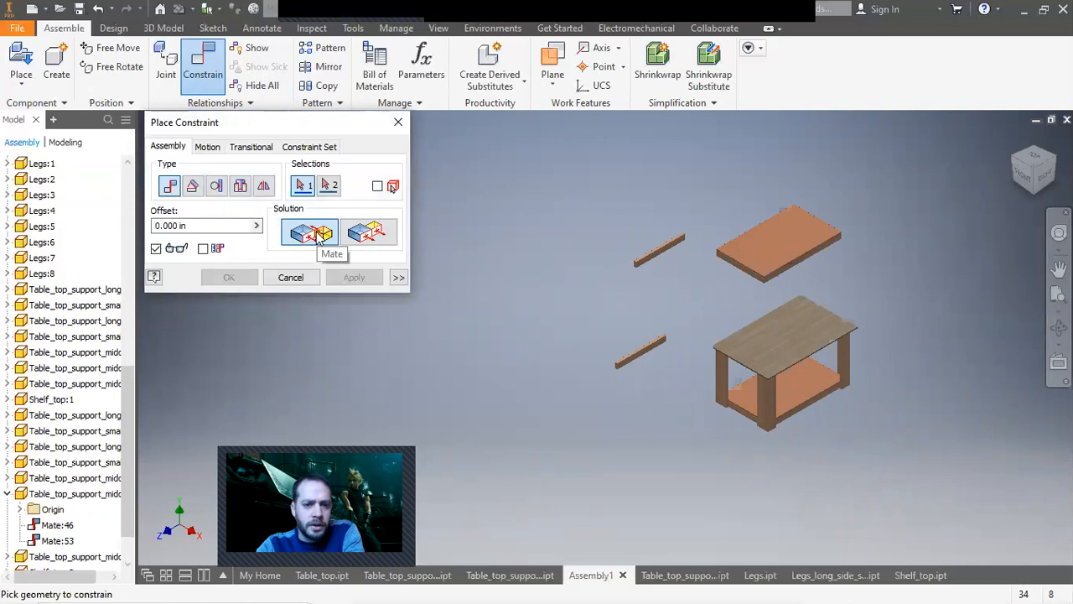
{"action": "scroll", "coordinate": [981, 336], "scroll_direction": "up", "scroll_amount": 5}
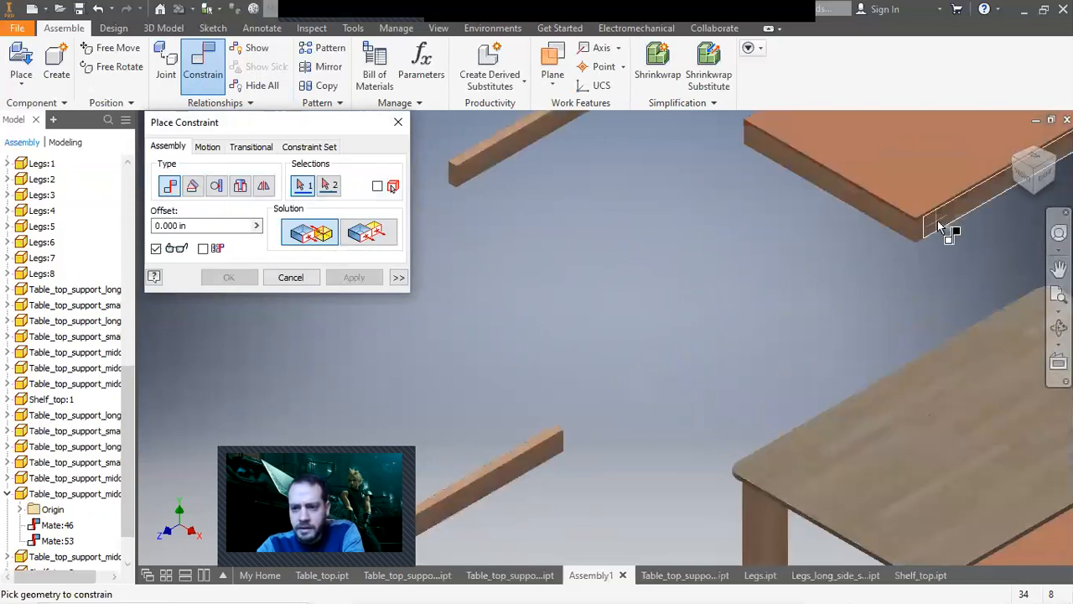
{"action": "left_click", "coordinate": [945, 232]}
{"action": "scroll", "coordinate": [882, 326], "scroll_direction": "down", "scroll_amount": 4}
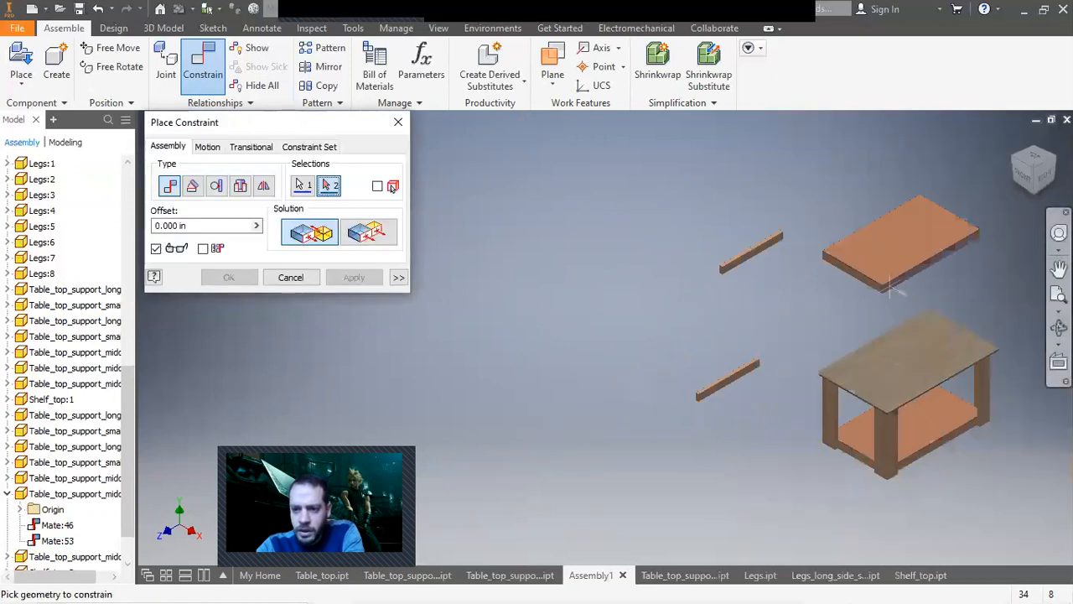
{"action": "left_click_drag", "start_coordinate": [1041, 191], "coordinate": [1040, 188]}
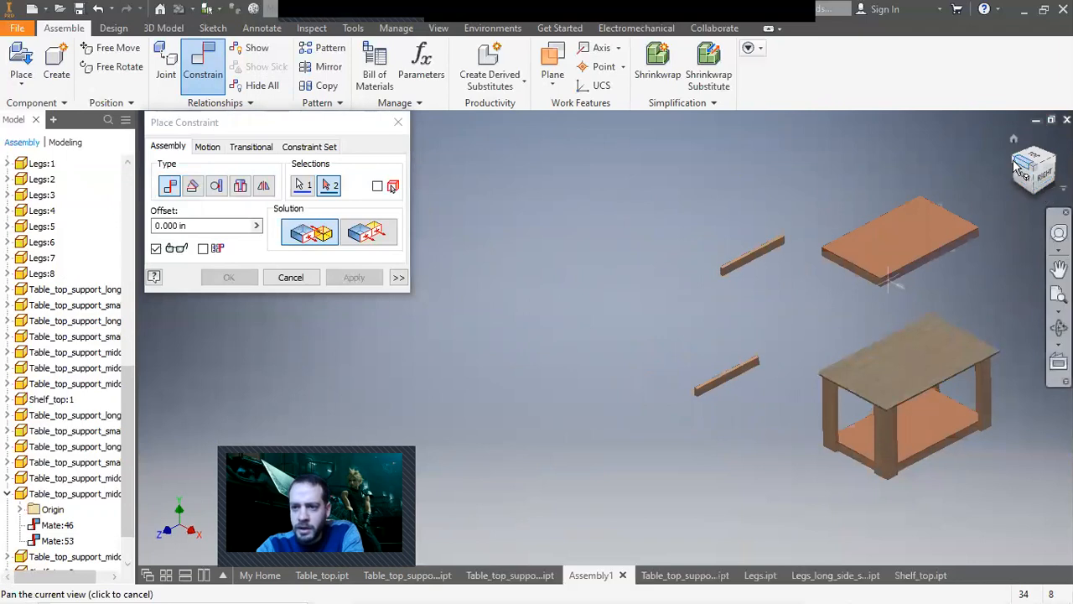
{"action": "left_click", "coordinate": [1014, 159]}
{"action": "left_click_drag", "start_coordinate": [1023, 173], "coordinate": [1040, 168]}
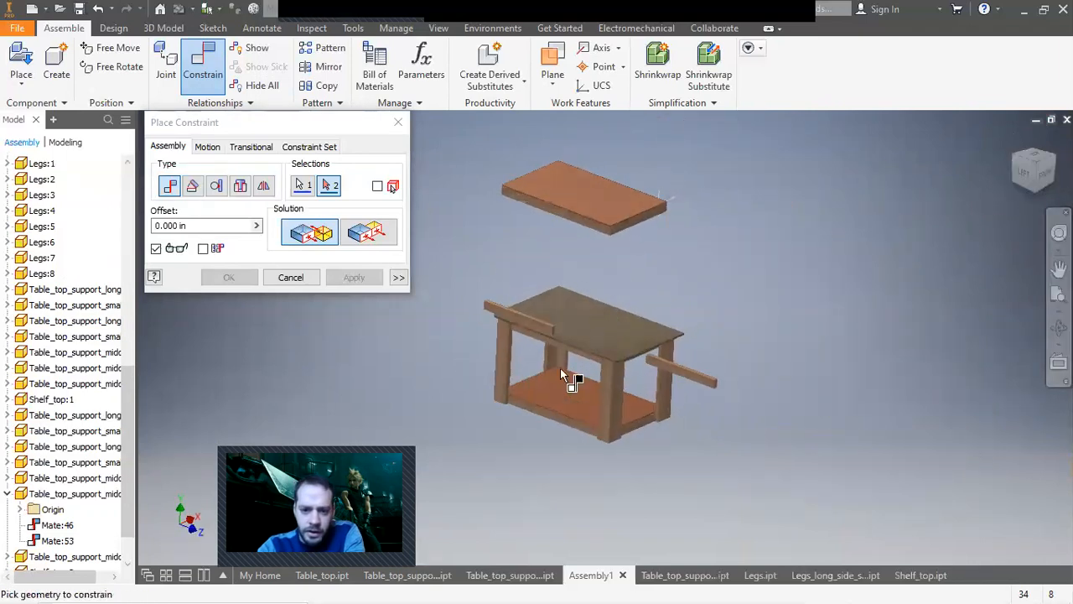
{"action": "scroll", "coordinate": [575, 378], "scroll_direction": "down", "scroll_amount": 5}
{"action": "left_click", "coordinate": [618, 344]}
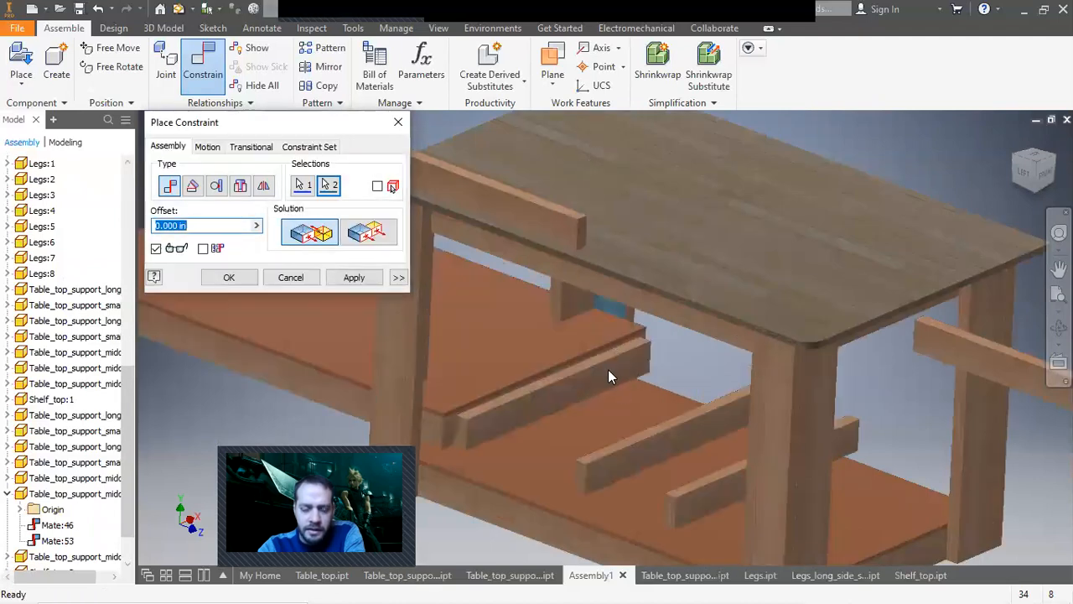
{"action": "left_click", "coordinate": [352, 278]}
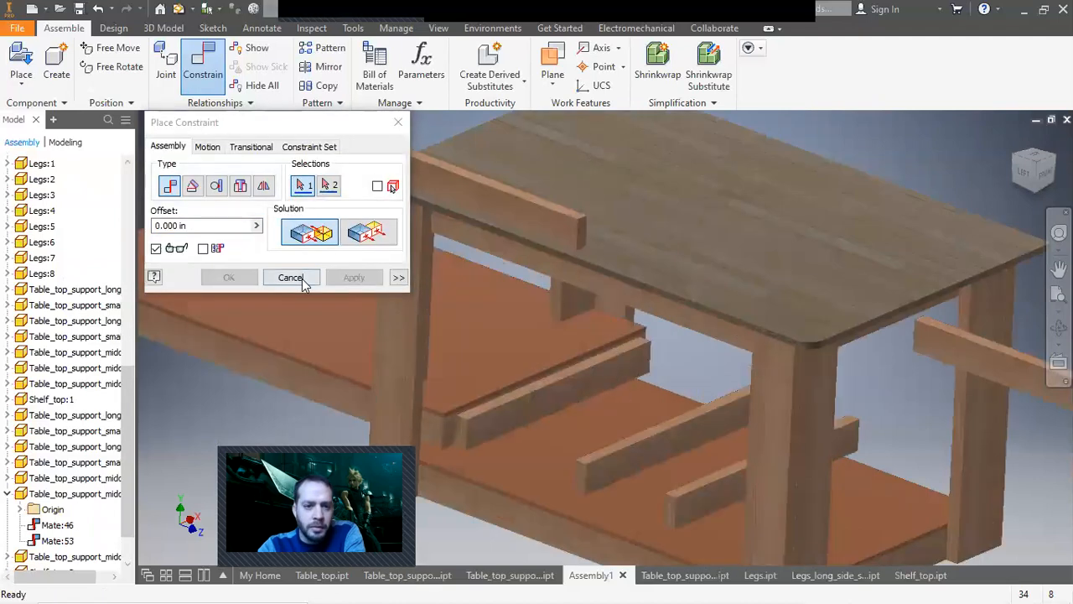
{"action": "left_click", "coordinate": [290, 277]}
Mate the spare shelf top to the table frame so it sits between the legs just beneath the tabletop.
{"action": "left_click_drag", "start_coordinate": [373, 359], "coordinate": [161, 397]}
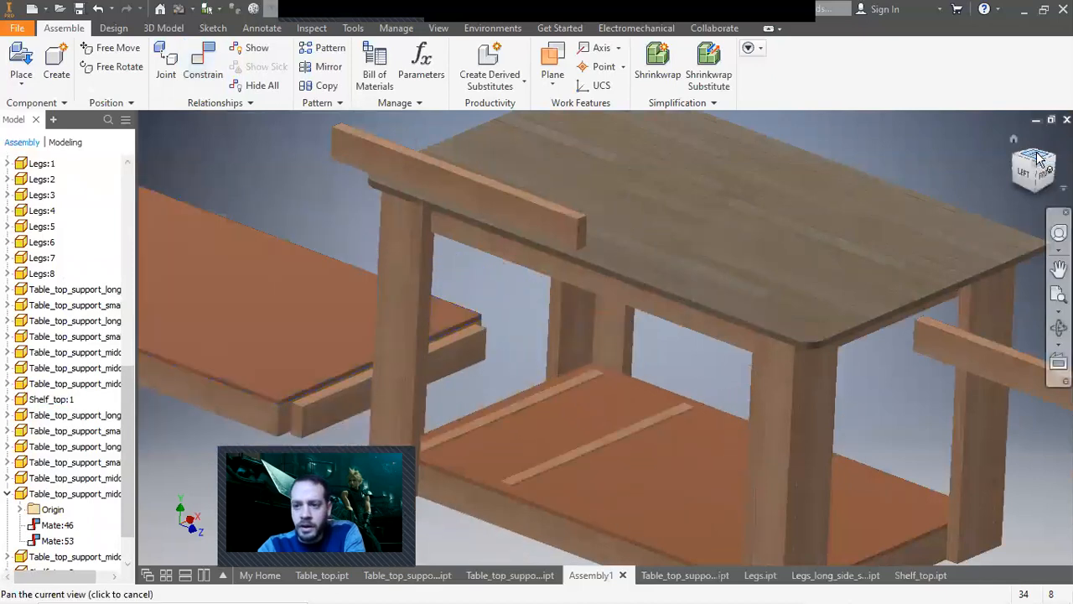
{"action": "left_click", "coordinate": [1040, 160]}
{"action": "left_click", "coordinate": [1037, 158]}
{"action": "left_click_drag", "start_coordinate": [486, 309], "coordinate": [431, 287]}
{"action": "left_click", "coordinate": [929, 251]}
{"action": "left_click", "coordinate": [1046, 180]}
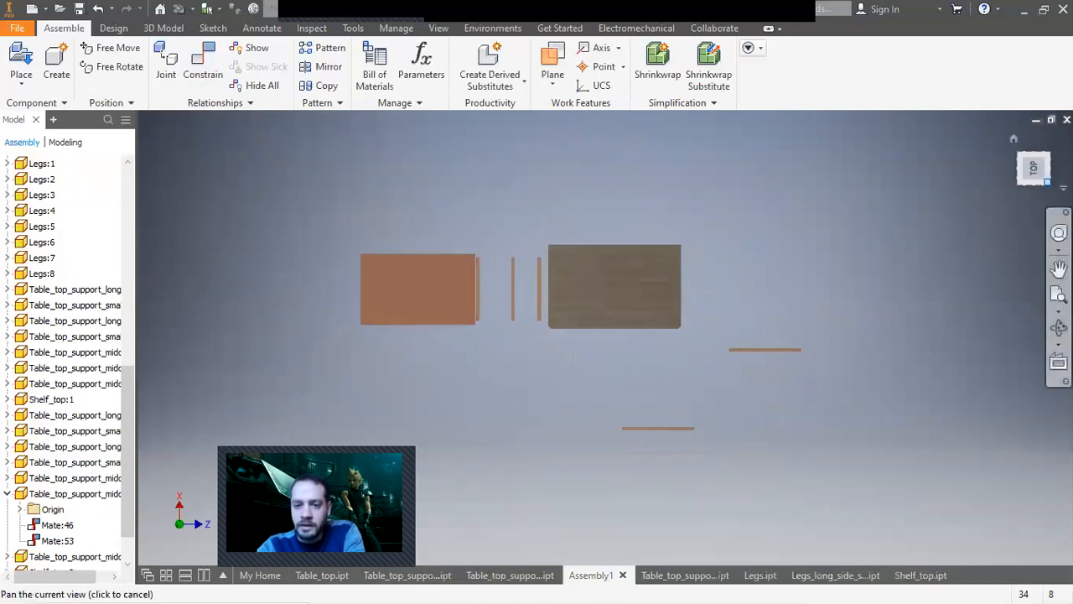
{"action": "left_click", "coordinate": [1016, 141]}
{"action": "left_click", "coordinate": [203, 63]}
{"action": "scroll", "coordinate": [754, 388], "scroll_direction": "up", "scroll_amount": 6}
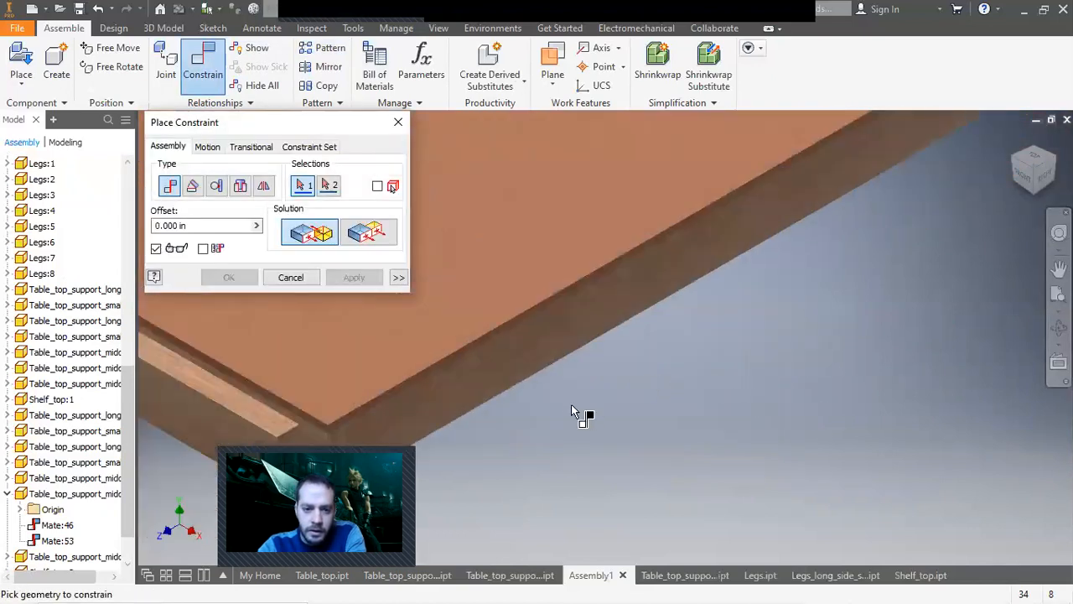
{"action": "left_click", "coordinate": [324, 441]}
{"action": "scroll", "coordinate": [811, 349], "scroll_direction": "down", "scroll_amount": 6}
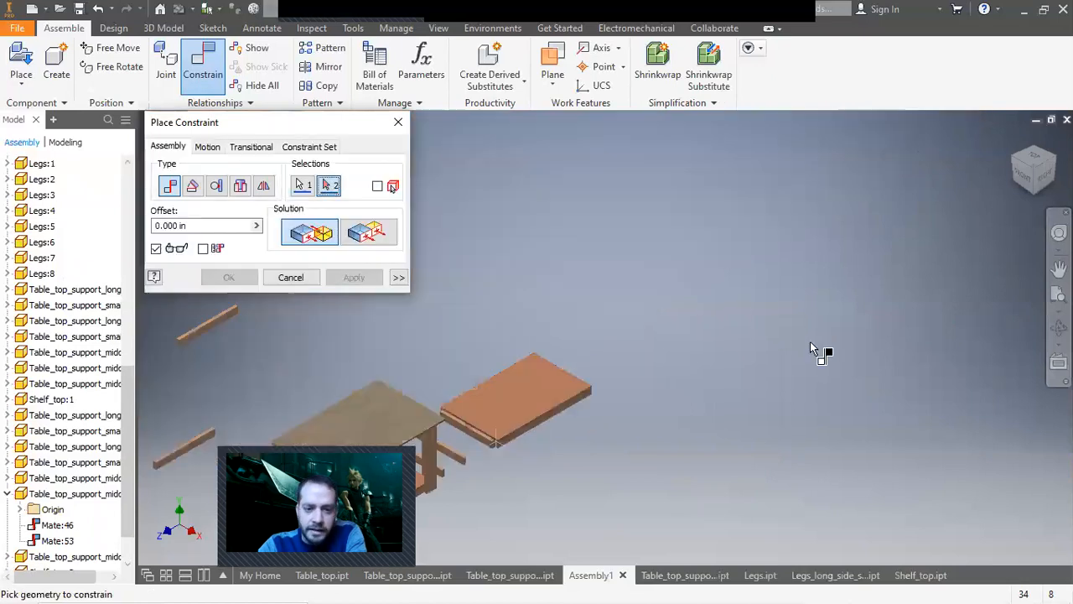
{"action": "left_click", "coordinate": [1053, 157]}
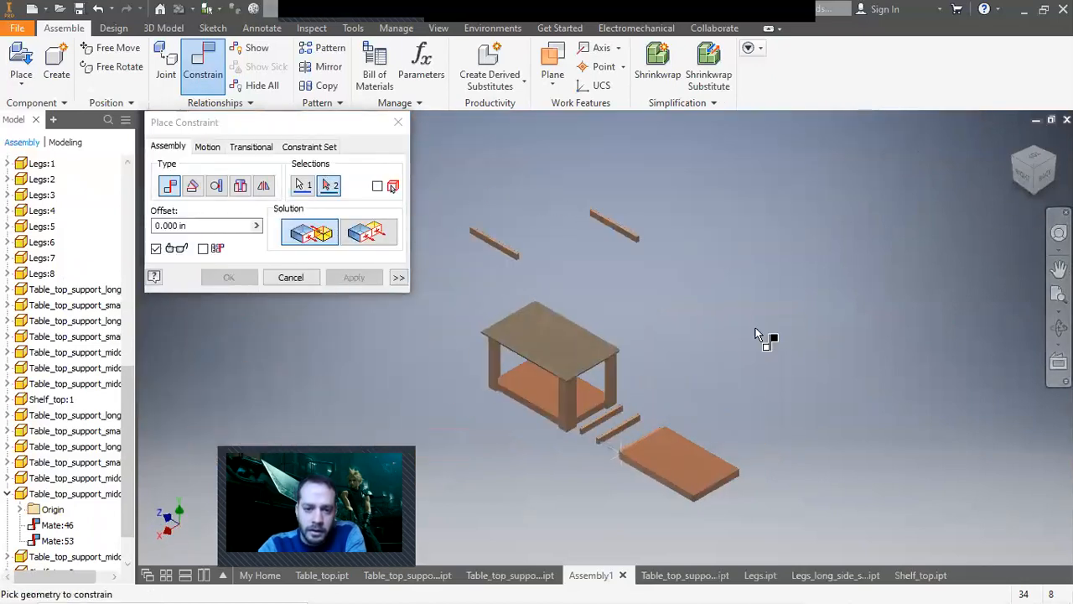
{"action": "scroll", "coordinate": [503, 369], "scroll_direction": "up", "scroll_amount": 6}
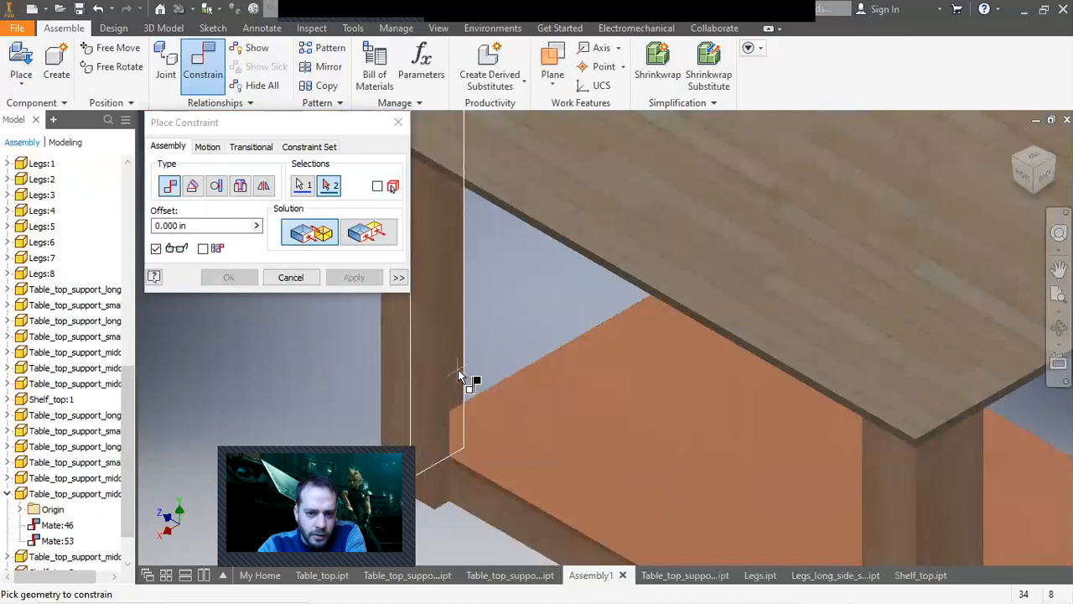
{"action": "left_click", "coordinate": [459, 375]}
{"action": "left_click", "coordinate": [353, 276]}
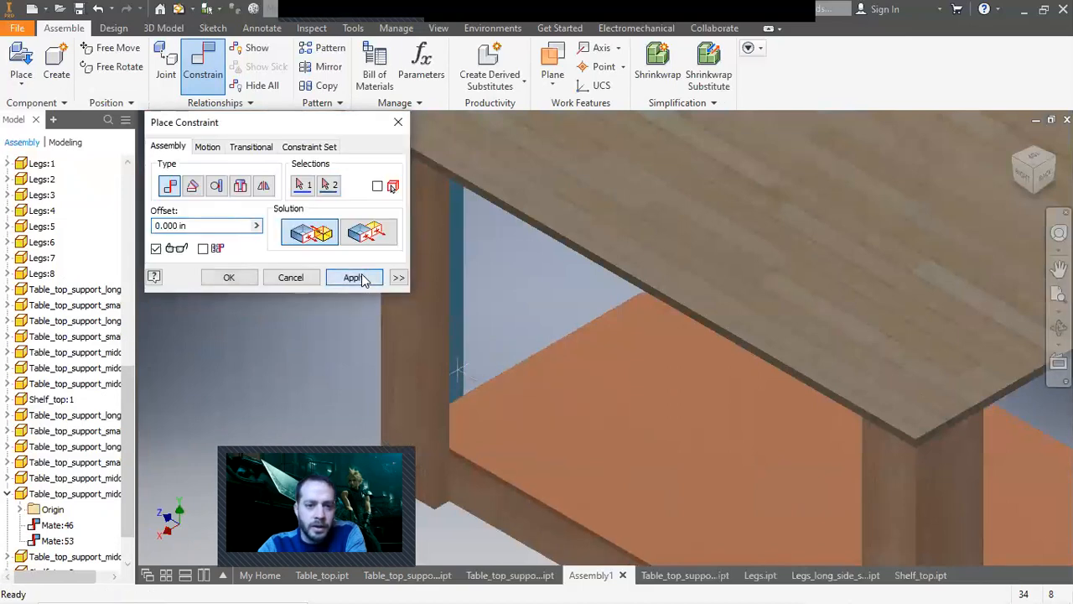
{"action": "key", "text": "Escape"}
Orbit around the assembly and inspect the shelf positions from several views, ending in the right side view.
{"action": "left_click_drag", "start_coordinate": [622, 446], "coordinate": [644, 290]}
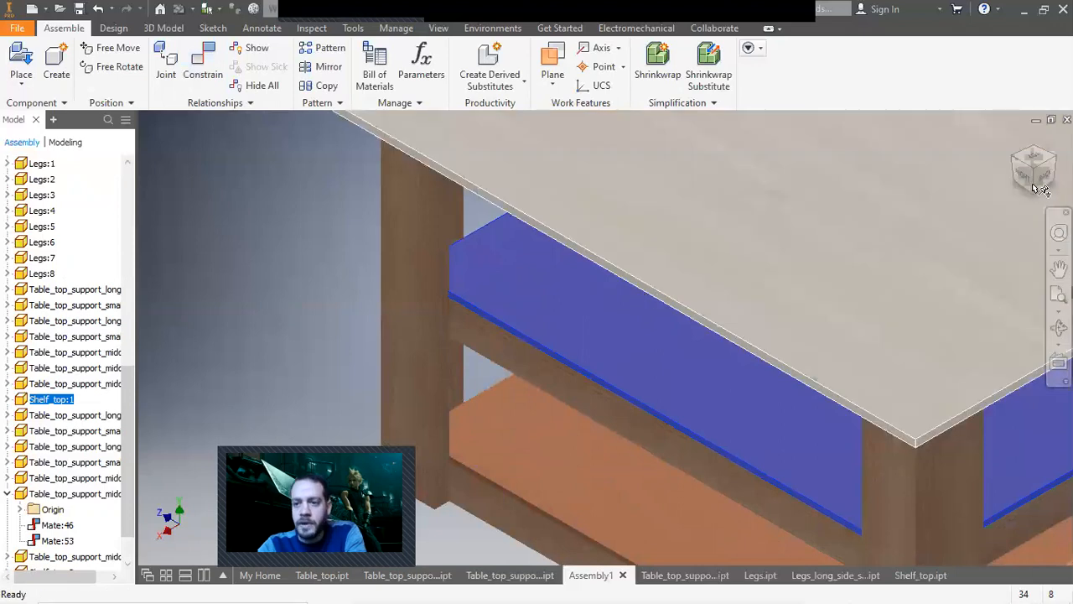
{"action": "left_click", "coordinate": [321, 265]}
{"action": "scroll", "coordinate": [323, 284], "scroll_direction": "down", "scroll_amount": 5}
{"action": "middle_click_drag", "start_coordinate": [328, 350], "coordinate": [391, 310]}
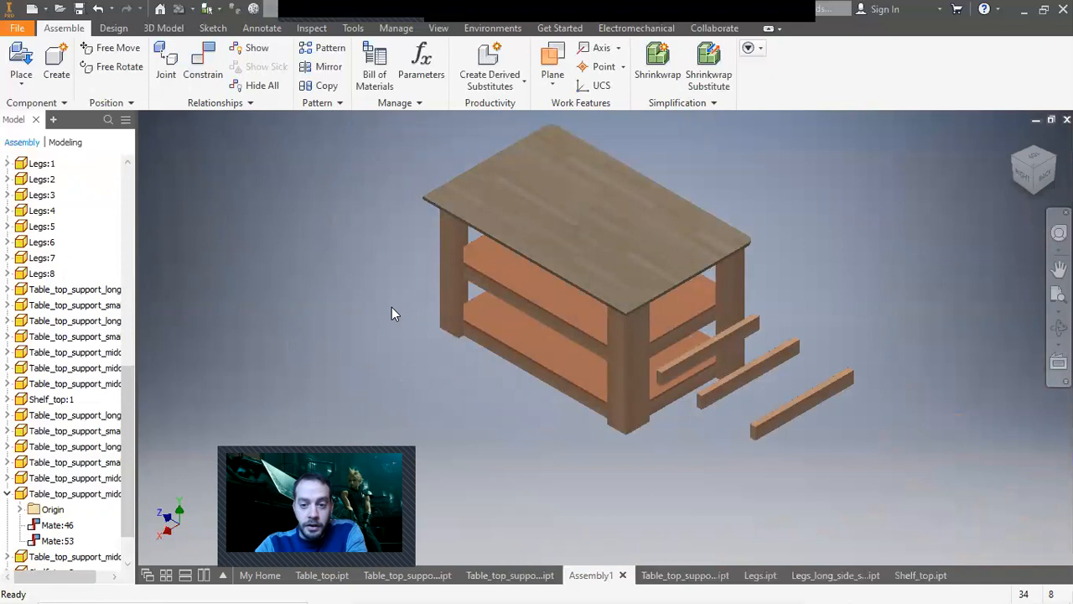
{"action": "left_click_drag", "start_coordinate": [547, 299], "coordinate": [514, 442]}
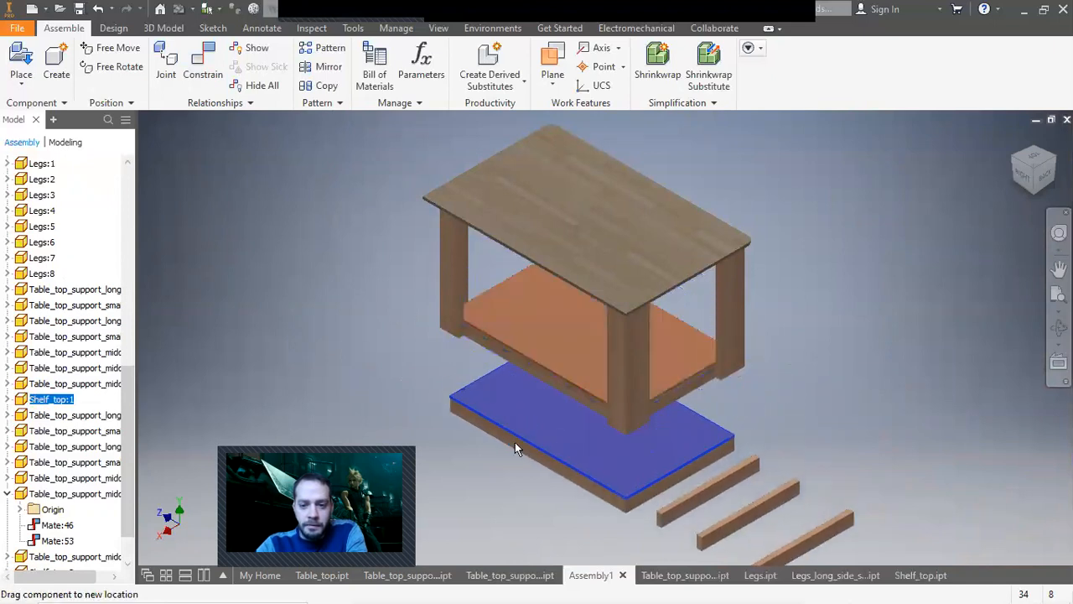
{"action": "left_click", "coordinate": [1031, 195]}
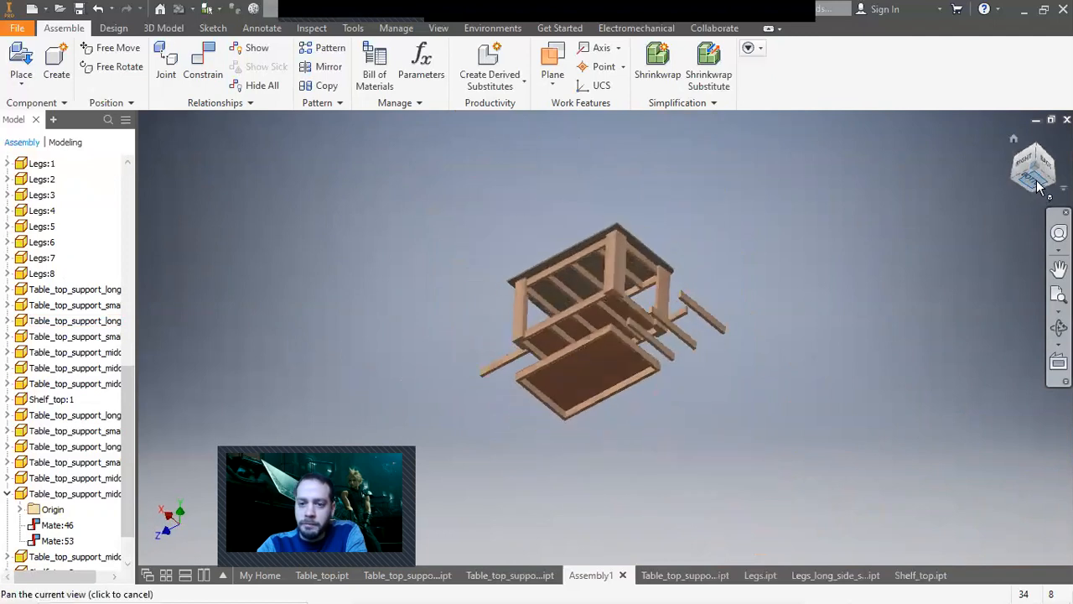
{"action": "scroll", "coordinate": [695, 289], "scroll_direction": "up", "scroll_amount": 3}
{"action": "left_click_drag", "start_coordinate": [726, 287], "coordinate": [505, 286]}
{"action": "left_click_drag", "start_coordinate": [783, 289], "coordinate": [567, 285]}
{"action": "left_click_drag", "start_coordinate": [855, 281], "coordinate": [625, 284]}
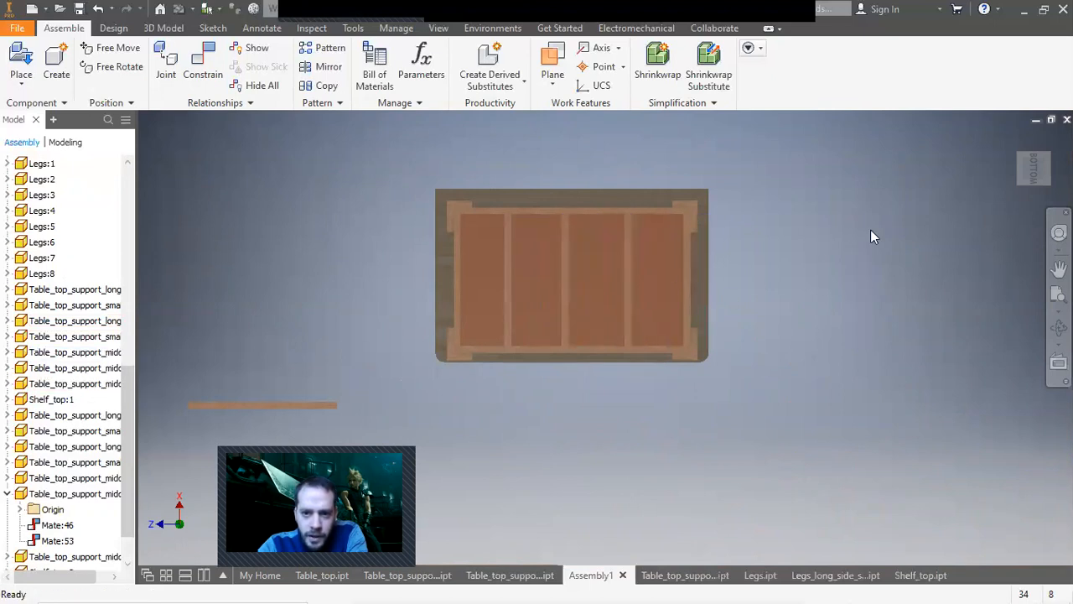
{"action": "left_click", "coordinate": [1012, 141]}
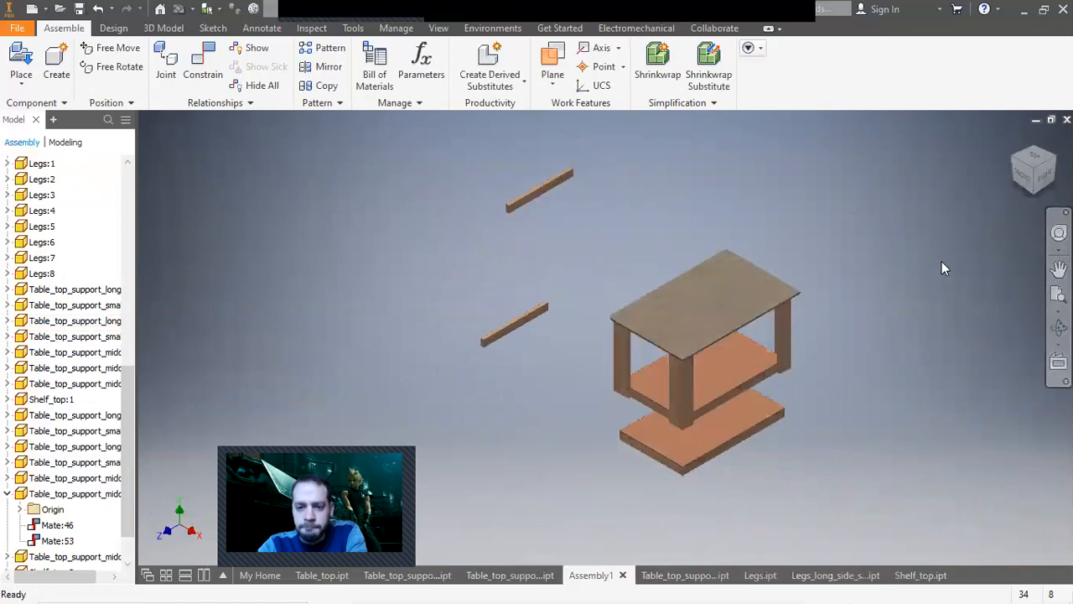
{"action": "left_click_drag", "start_coordinate": [713, 436], "coordinate": [705, 355]}
{"action": "left_click", "coordinate": [1045, 173]}
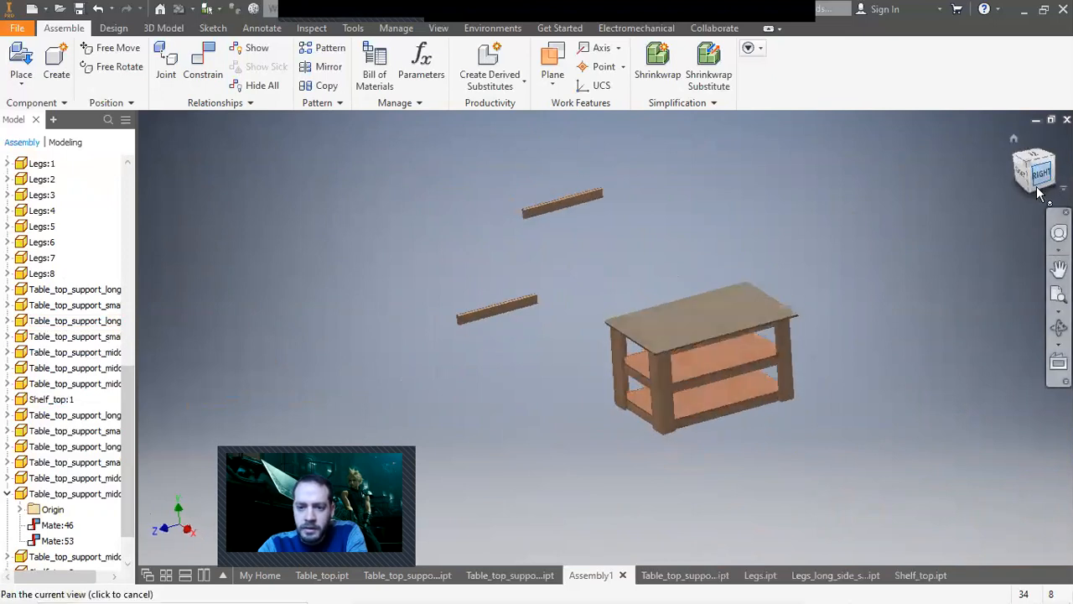
{"action": "scroll", "coordinate": [658, 392], "scroll_direction": "up", "scroll_amount": 6}
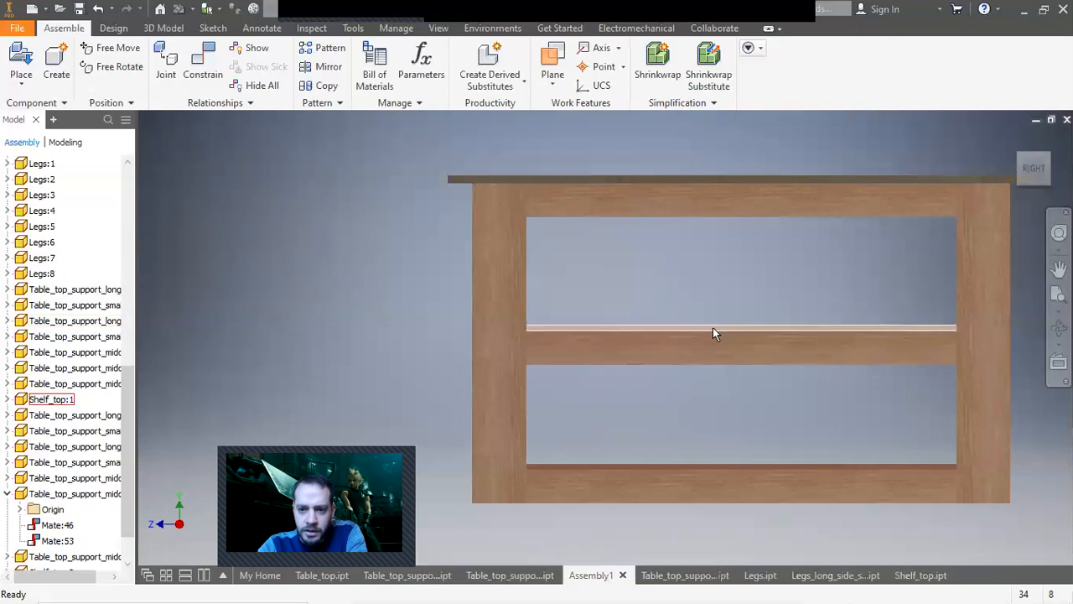
{"action": "left_click_drag", "start_coordinate": [712, 339], "coordinate": [711, 332]}
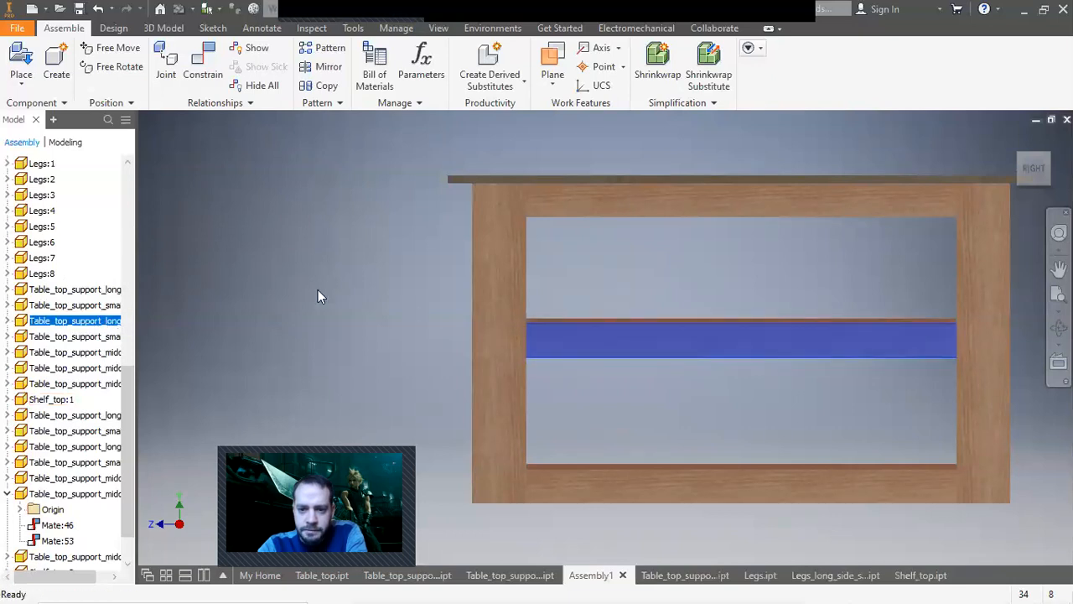
{"action": "left_click", "coordinate": [319, 291]}
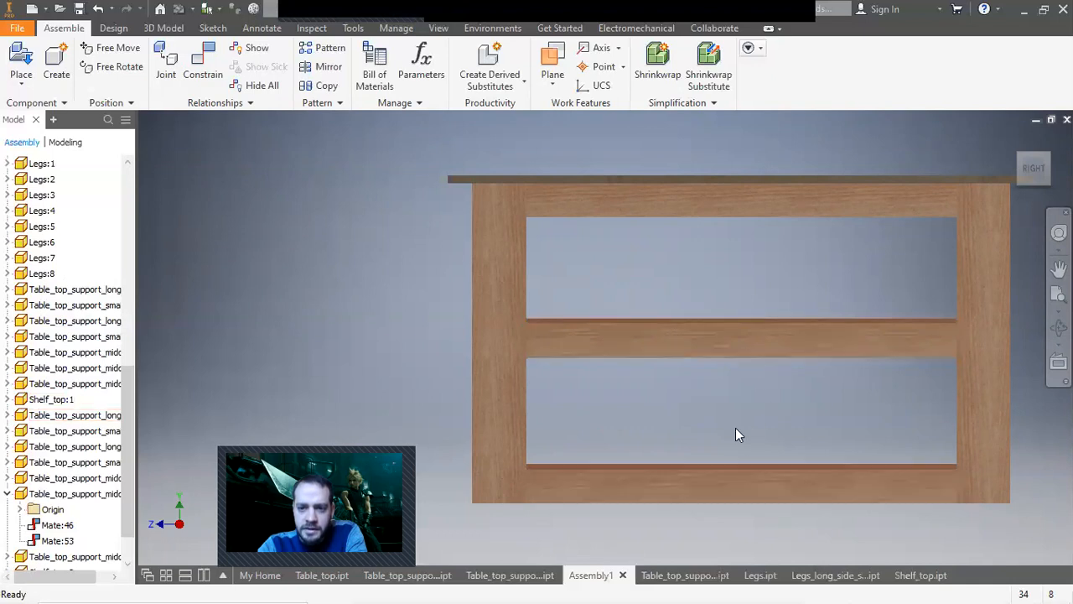
Measure the distance between the upper and lower rail edges in the right side view.
{"action": "left_click", "coordinate": [324, 25]}
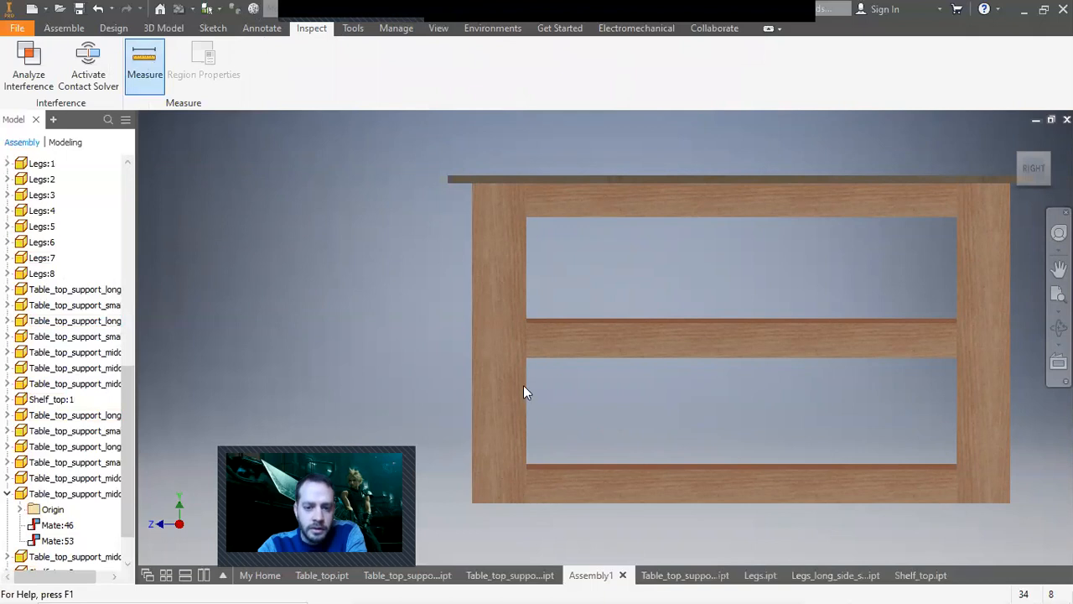
{"action": "left_click", "coordinate": [565, 463]}
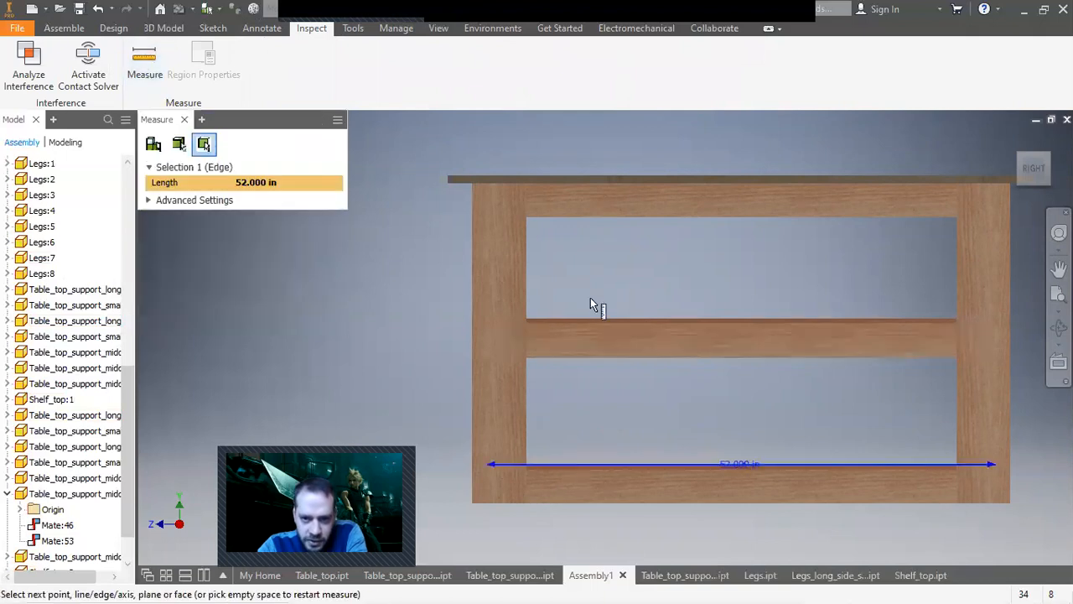
{"action": "left_click", "coordinate": [601, 220]}
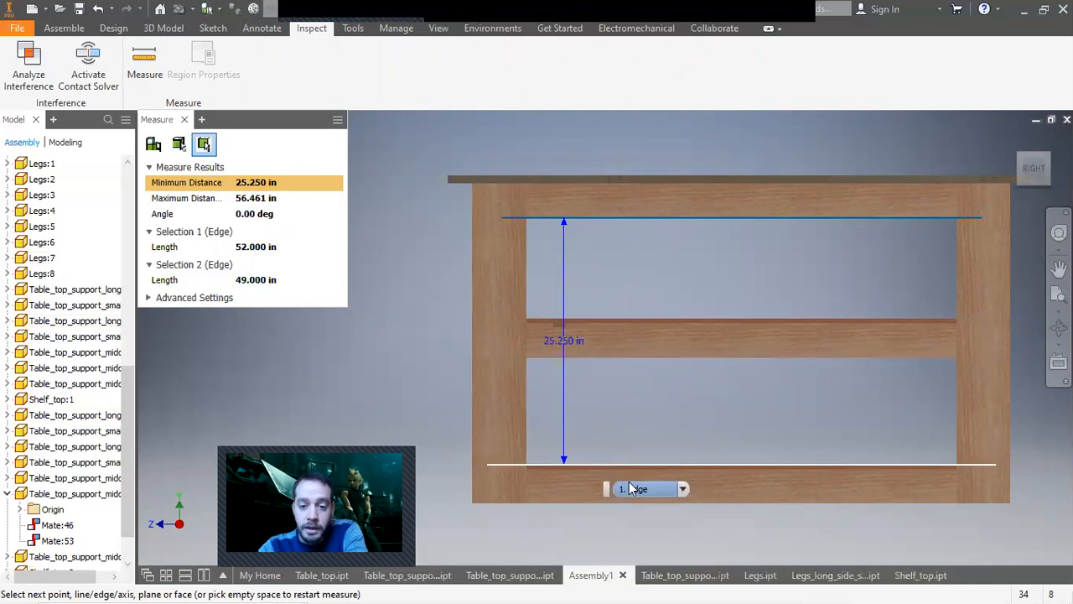
{"action": "left_click", "coordinate": [185, 120]}
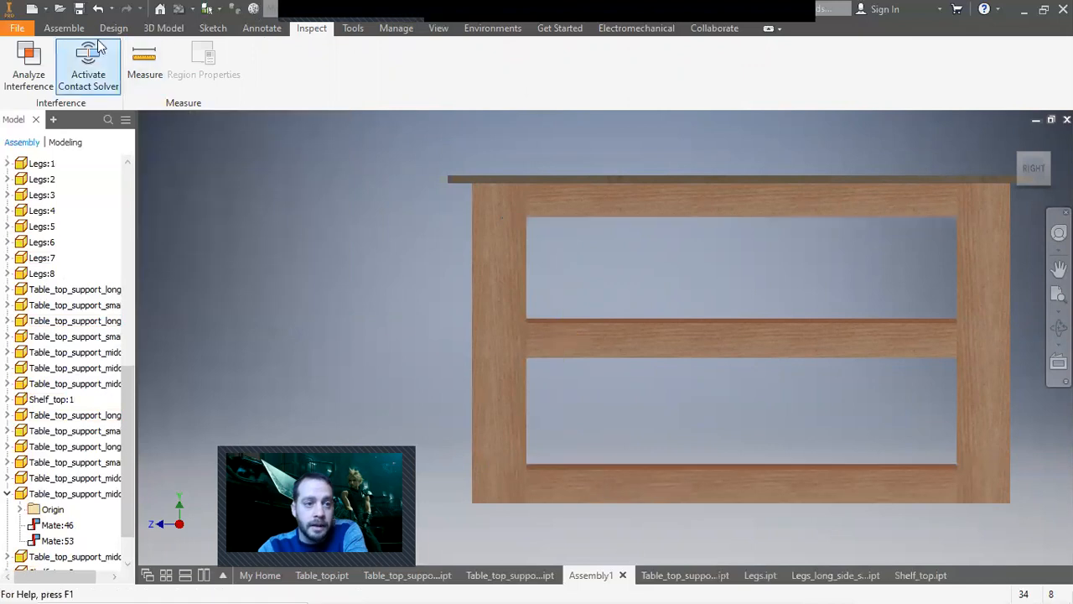
Mate the middle shelf rail to the lower frame with a 10.625 in offset, then close the constraint dialog.
{"action": "left_click", "coordinate": [81, 30]}
{"action": "left_click", "coordinate": [203, 60]}
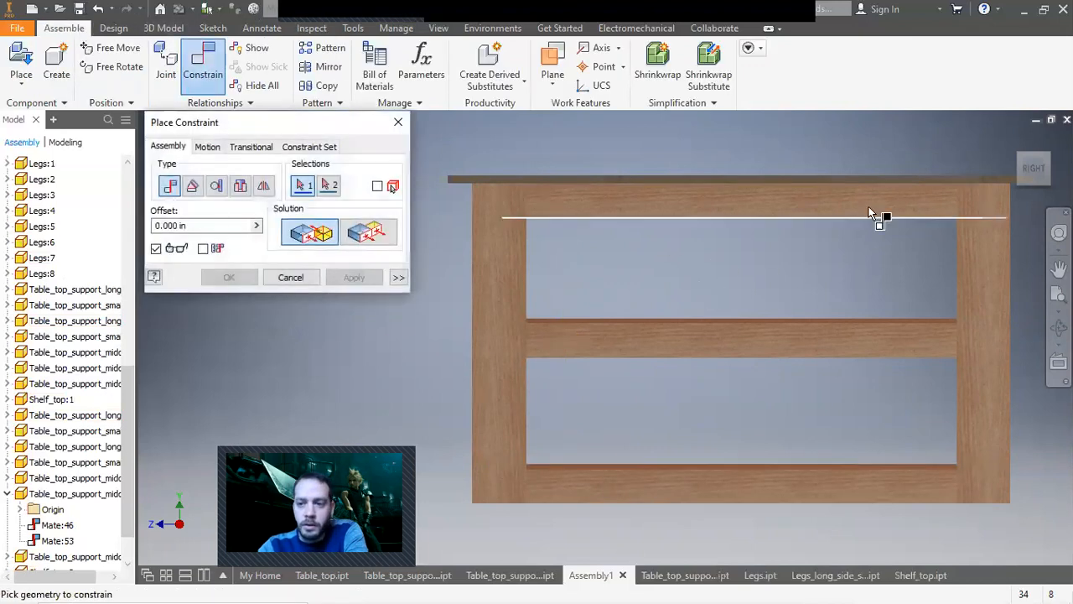
{"action": "left_click", "coordinate": [1047, 182]}
{"action": "scroll", "coordinate": [606, 300], "scroll_direction": "down", "scroll_amount": 7}
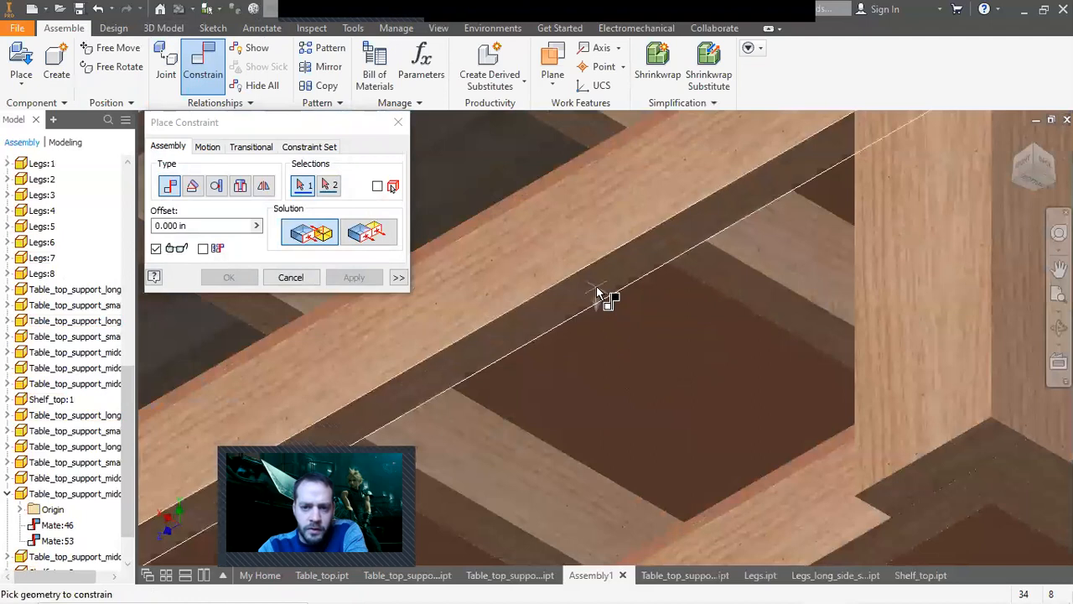
{"action": "left_click", "coordinate": [598, 296]}
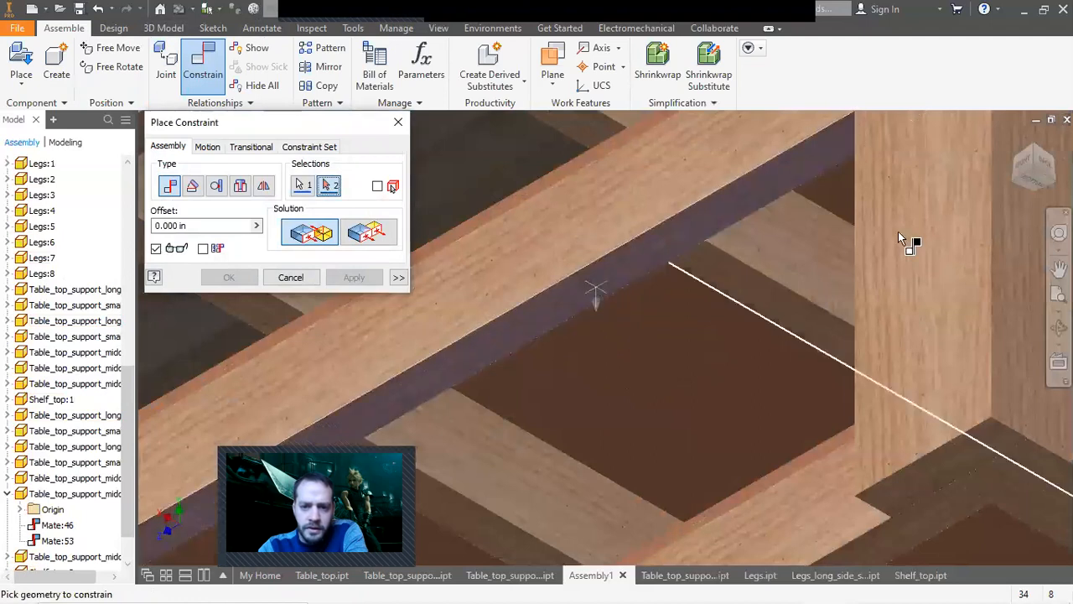
{"action": "left_click", "coordinate": [1033, 151]}
{"action": "scroll", "coordinate": [572, 459], "scroll_direction": "down", "scroll_amount": 5}
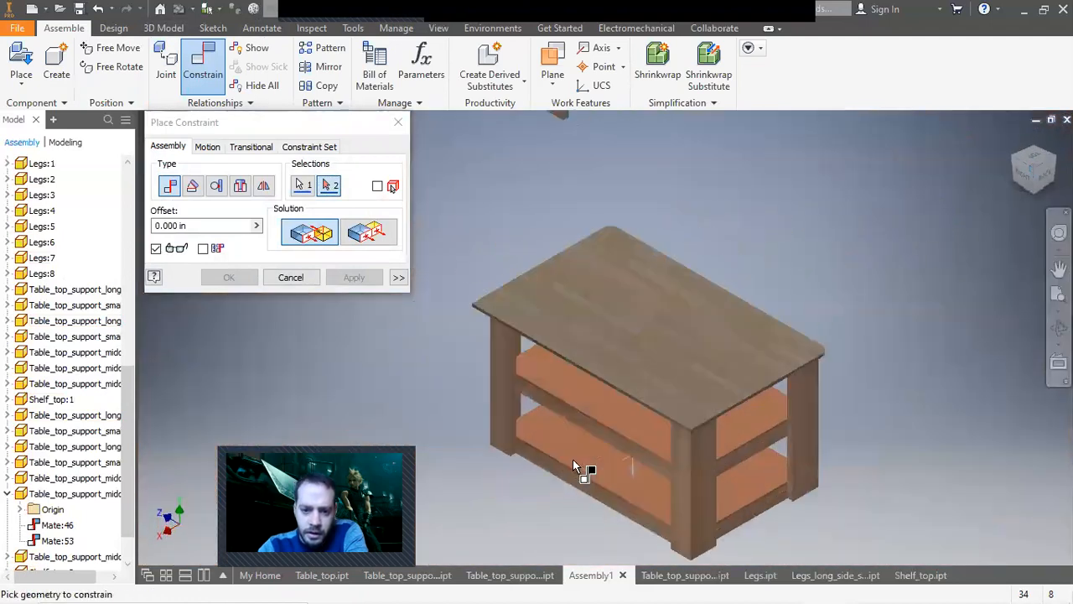
{"action": "left_click", "coordinate": [575, 478]}
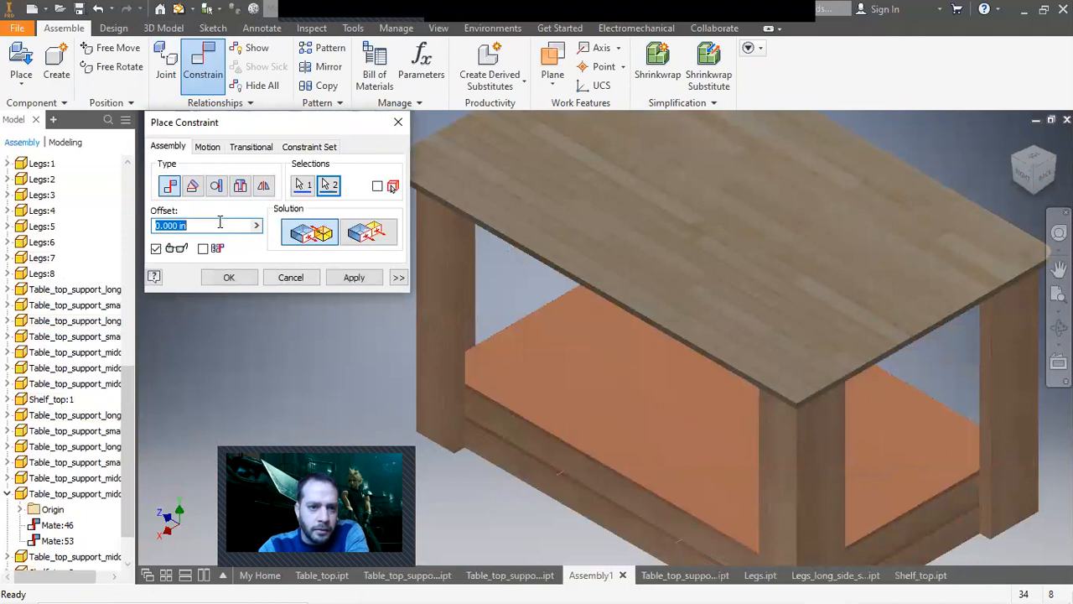
{"action": "type", "text": "12.625"}
{"action": "left_click", "coordinate": [1059, 268]}
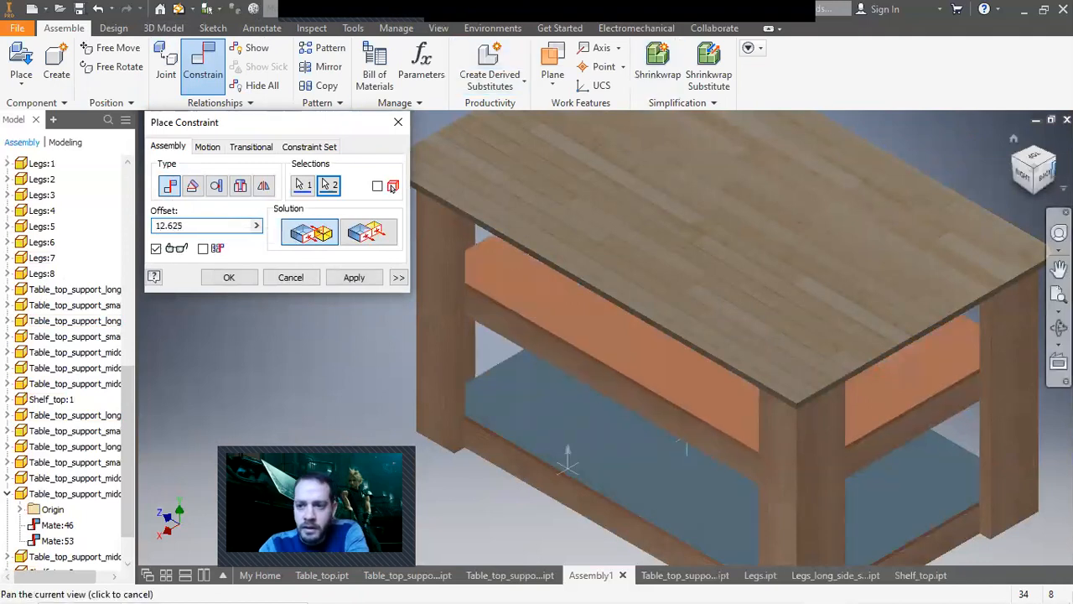
{"action": "left_click", "coordinate": [1030, 178]}
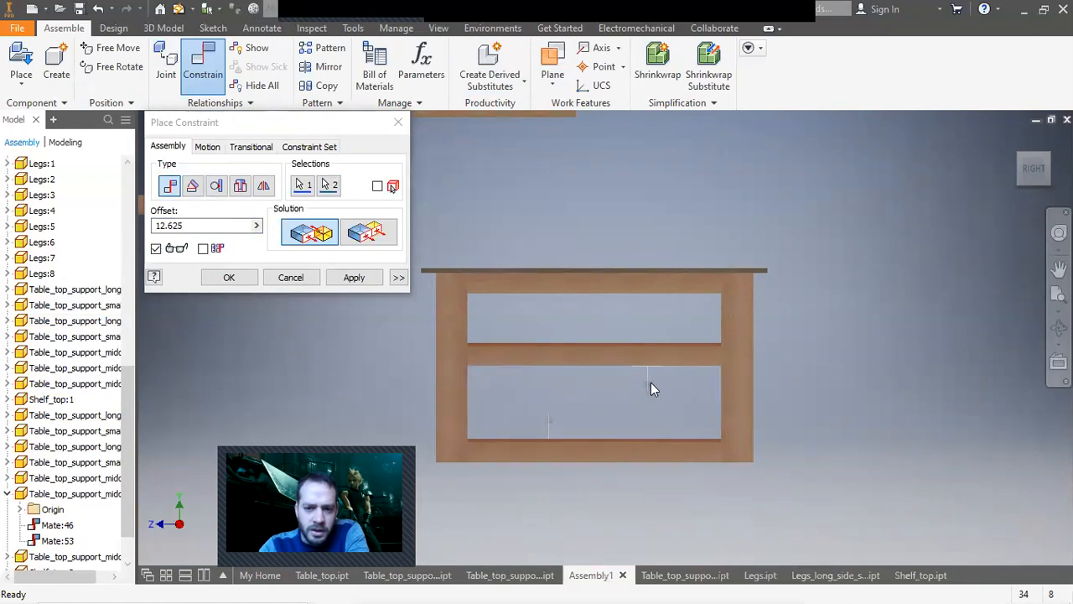
{"action": "left_click", "coordinate": [169, 225]}
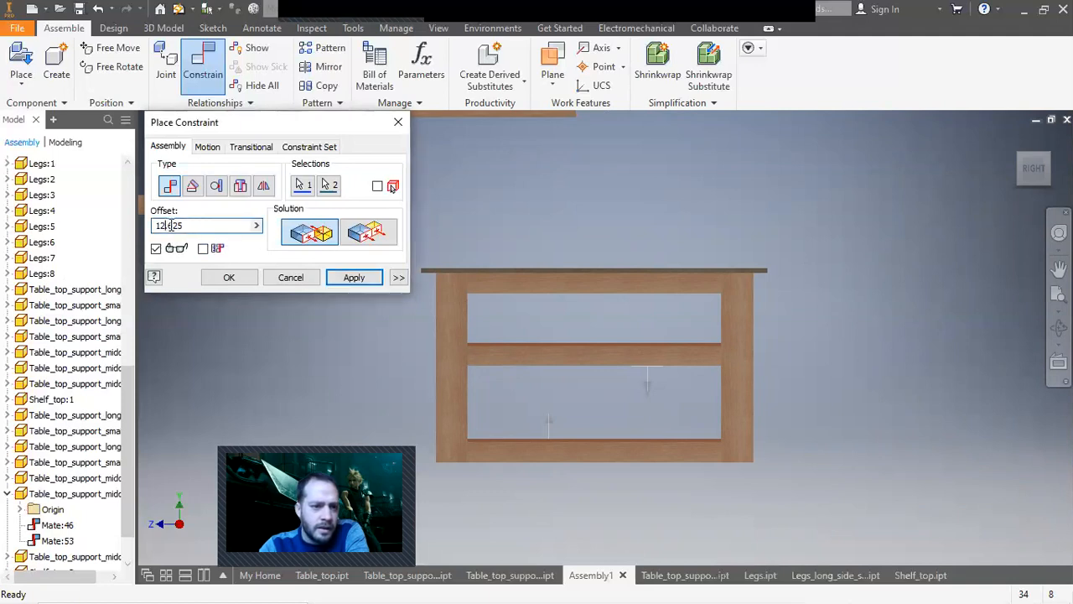
{"action": "key", "text": "BackSpace"}
{"action": "type", "text": "0"}
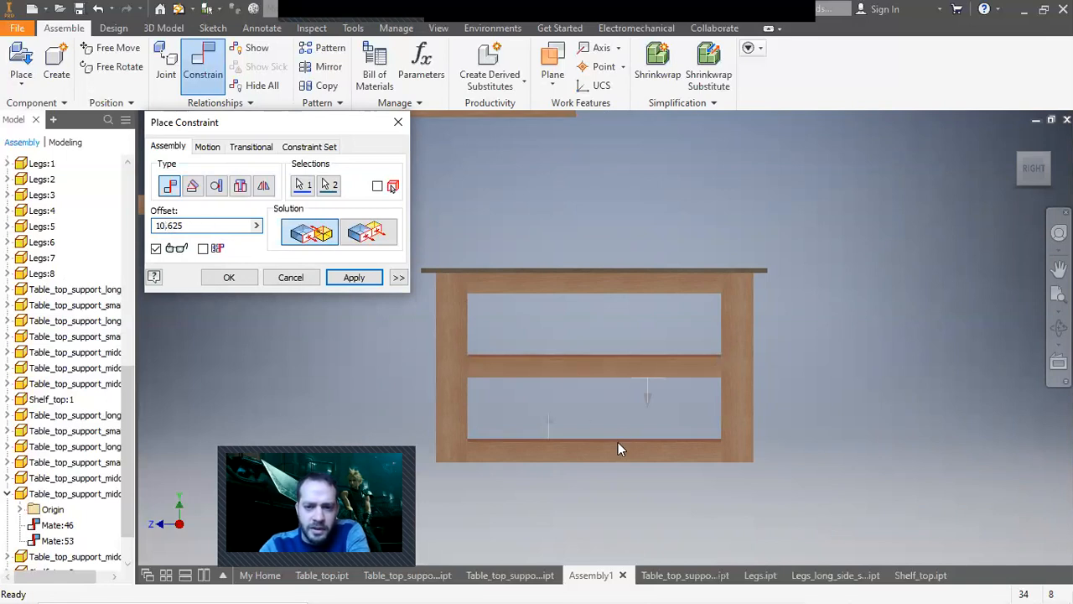
{"action": "scroll", "coordinate": [618, 448], "scroll_direction": "up", "scroll_amount": 3}
{"action": "middle_click_drag", "start_coordinate": [614, 435], "coordinate": [674, 433]}
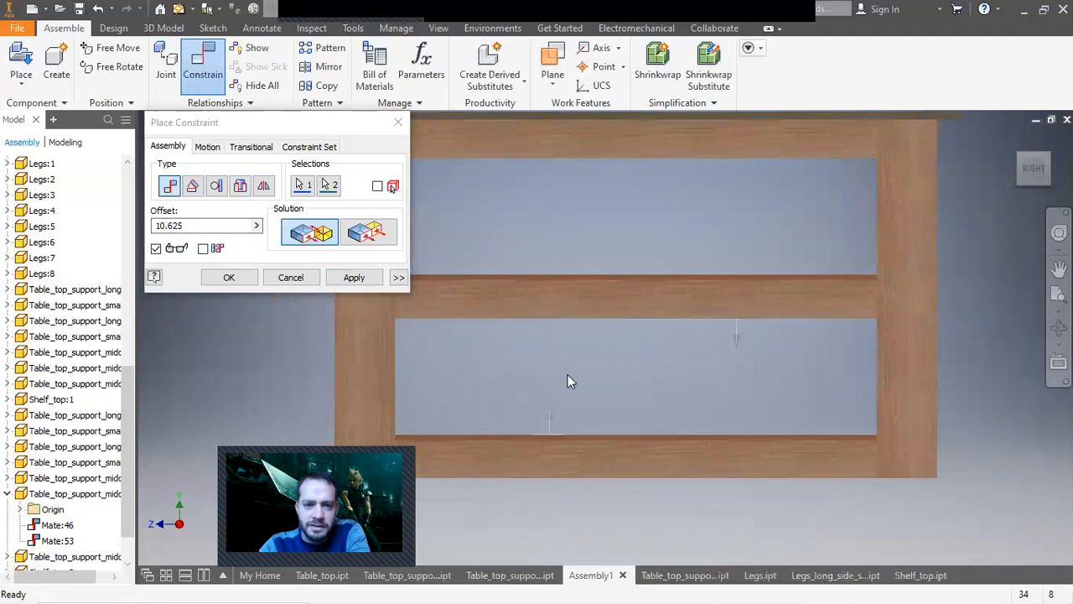
{"action": "left_click", "coordinate": [356, 278]}
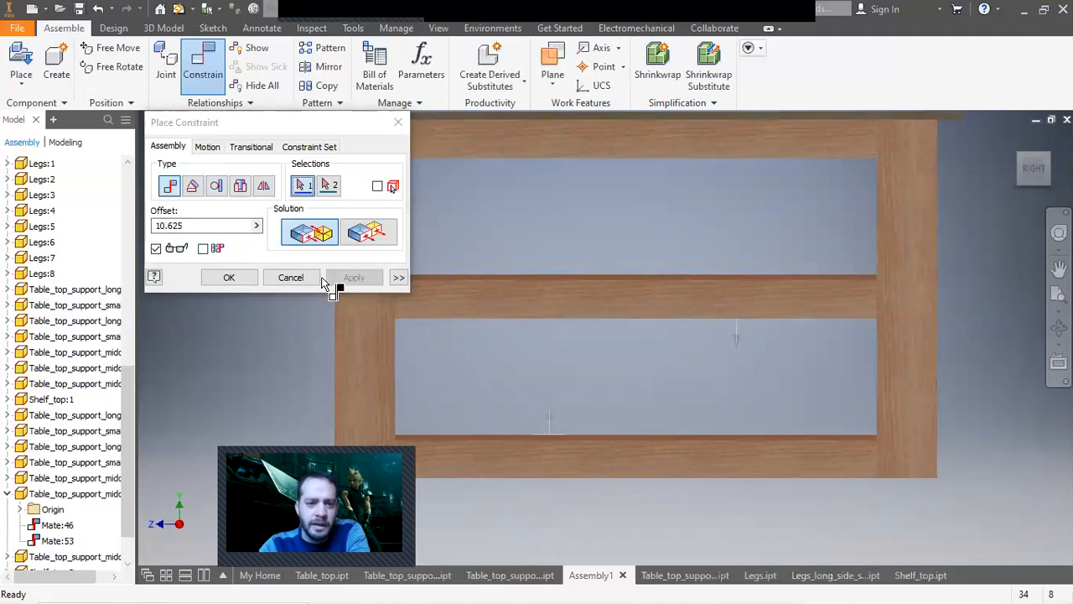
{"action": "left_click", "coordinate": [290, 278]}
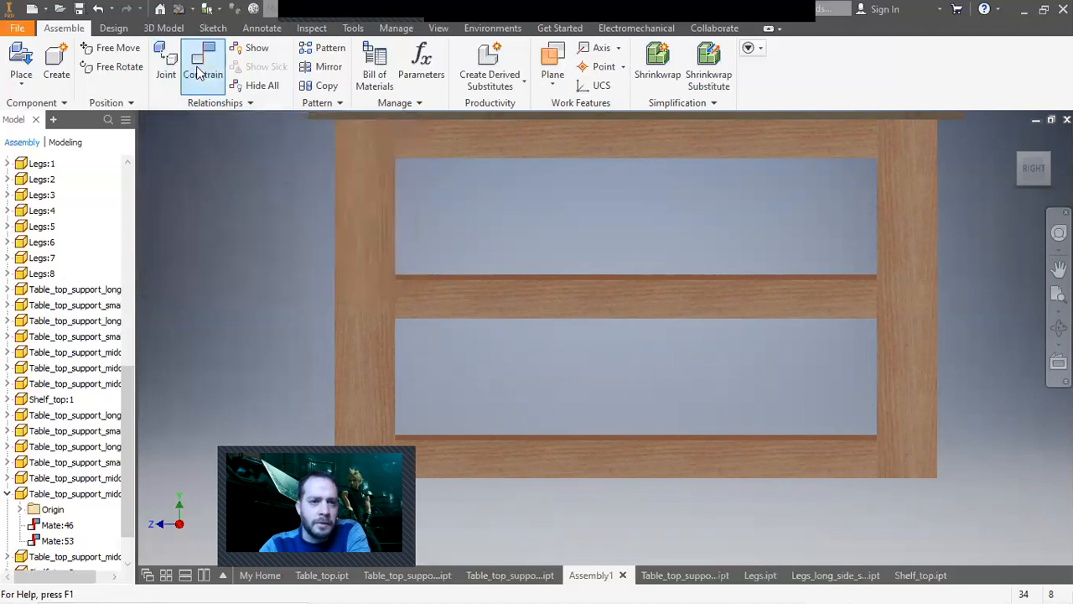
Mate a face of a loose tabletop support to the frame face just beneath the tabletop.
{"action": "middle_click_drag", "start_coordinate": [537, 252], "coordinate": [537, 252]}
{"action": "left_click", "coordinate": [1047, 158]}
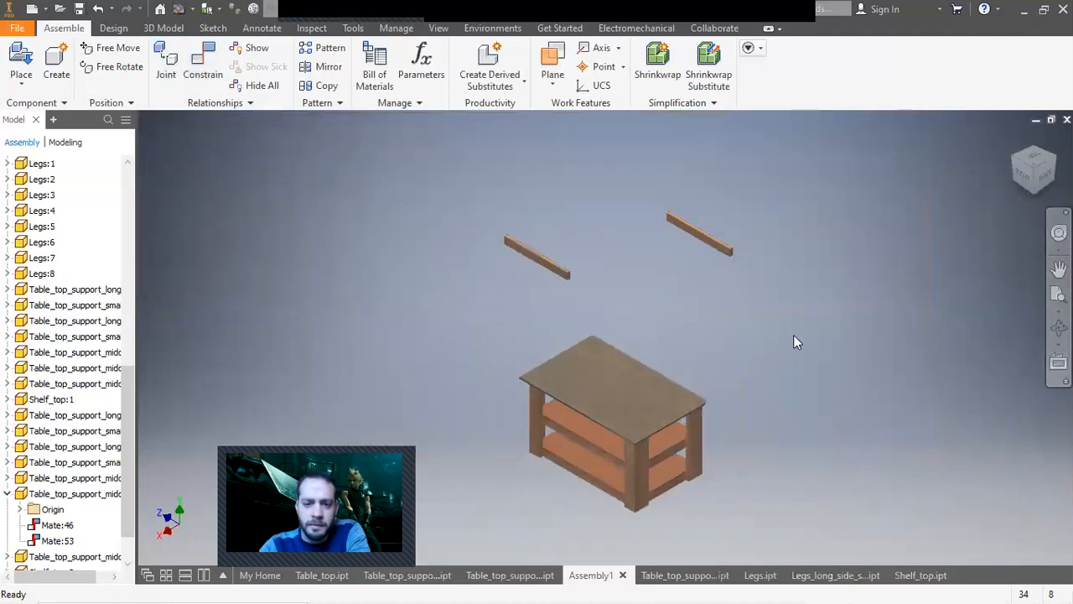
{"action": "left_click", "coordinate": [196, 67]}
{"action": "scroll", "coordinate": [503, 299], "scroll_direction": "up", "scroll_amount": 5}
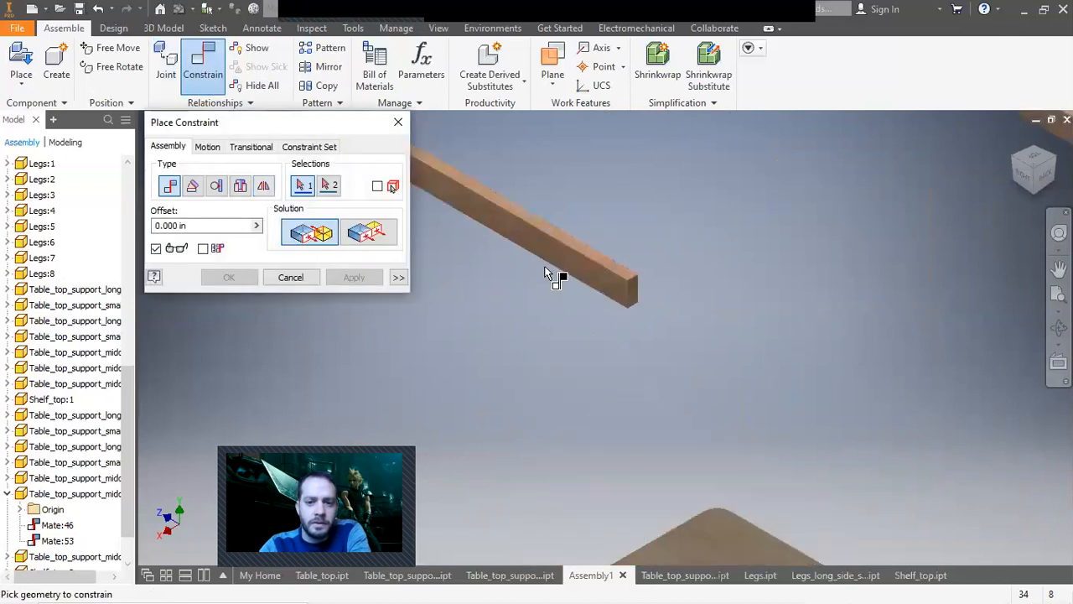
{"action": "left_click", "coordinate": [531, 241]}
{"action": "scroll", "coordinate": [659, 317], "scroll_direction": "down", "scroll_amount": 5}
{"action": "scroll", "coordinate": [676, 531], "scroll_direction": "up", "scroll_amount": 6}
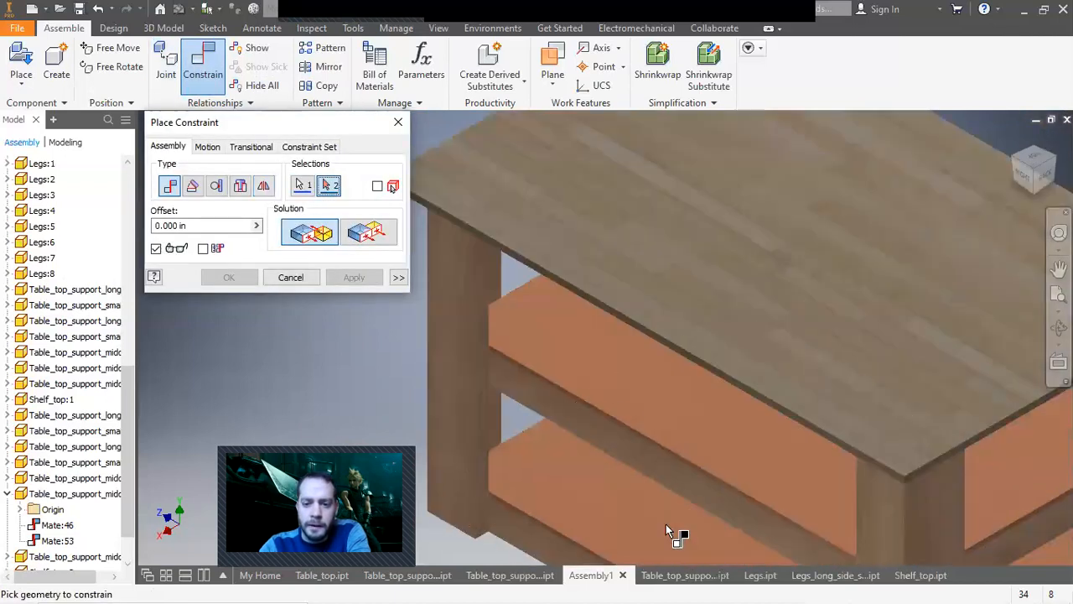
{"action": "left_click", "coordinate": [1035, 199]}
{"action": "scroll", "coordinate": [587, 268], "scroll_direction": "up", "scroll_amount": 3}
{"action": "scroll", "coordinate": [571, 262], "scroll_direction": "up", "scroll_amount": 3}
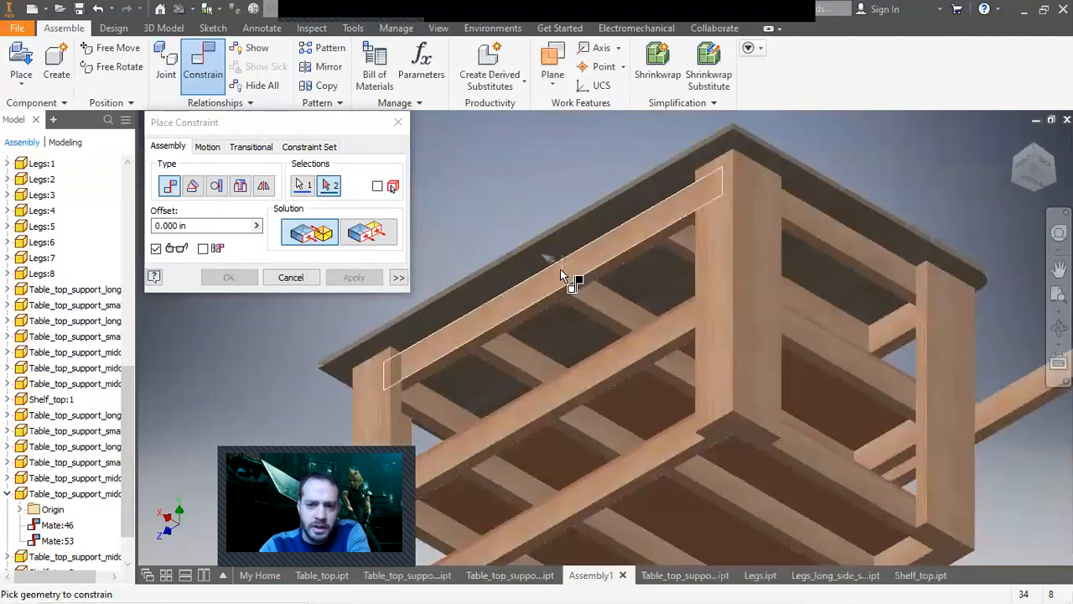
{"action": "left_click", "coordinate": [553, 281]}
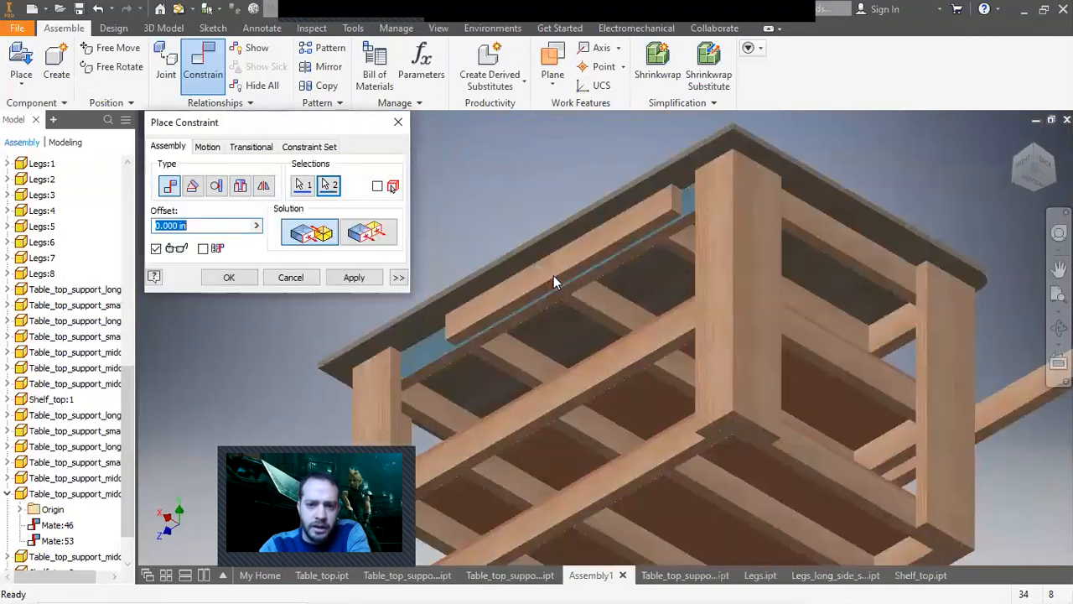
{"action": "left_click", "coordinate": [354, 277]}
Mate the support's end face flush with the adjoining leg face, then close the constraint dialog.
{"action": "scroll", "coordinate": [670, 214], "scroll_direction": "up", "scroll_amount": 3}
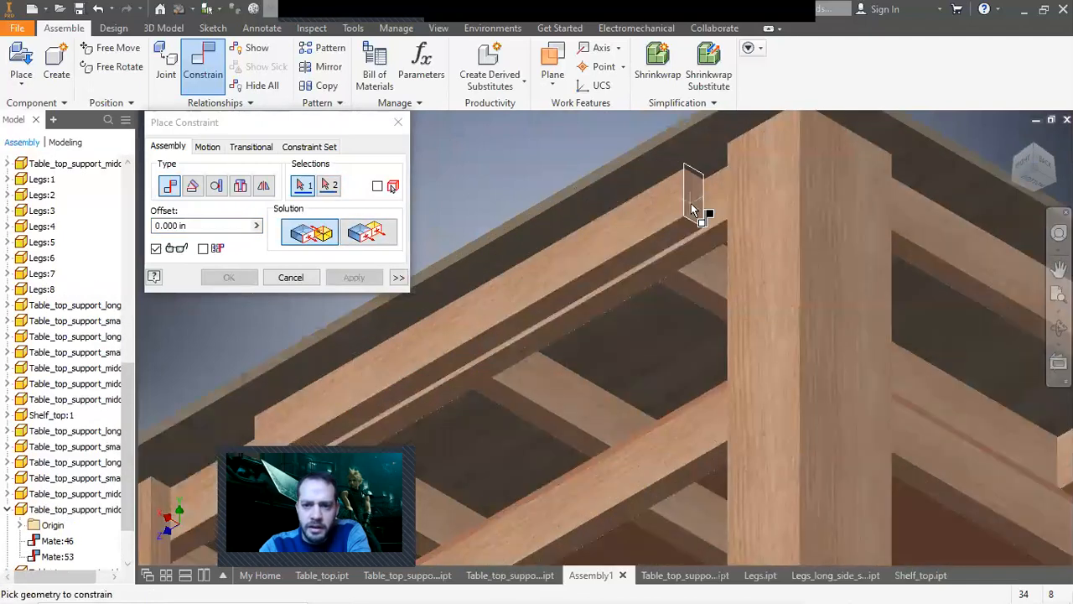
{"action": "left_click", "coordinate": [693, 209]}
{"action": "left_click", "coordinate": [528, 246]}
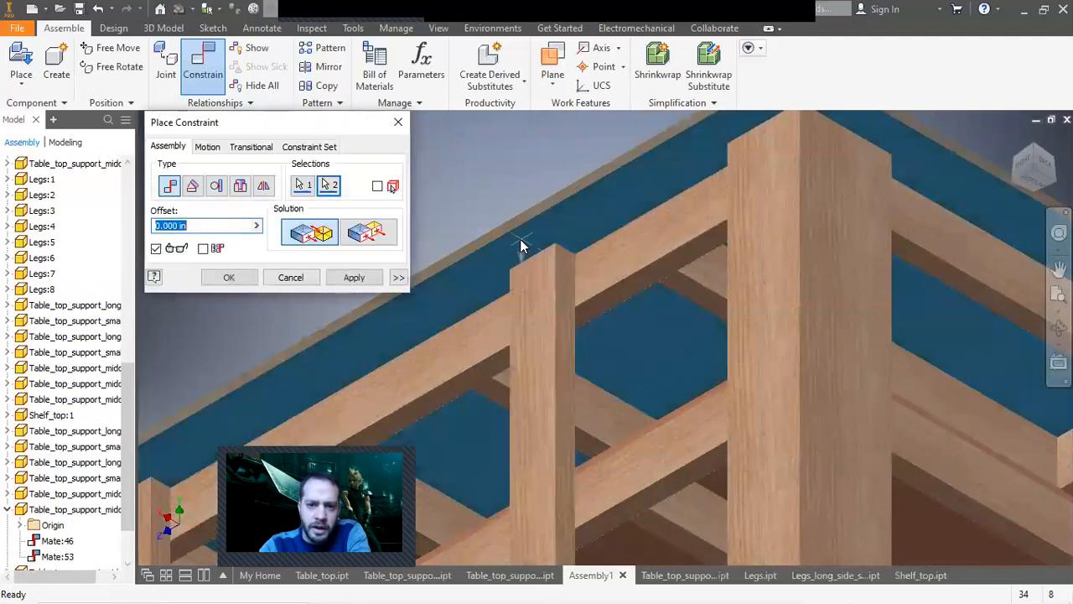
{"action": "left_click", "coordinate": [354, 276]}
{"action": "left_click", "coordinate": [290, 276]}
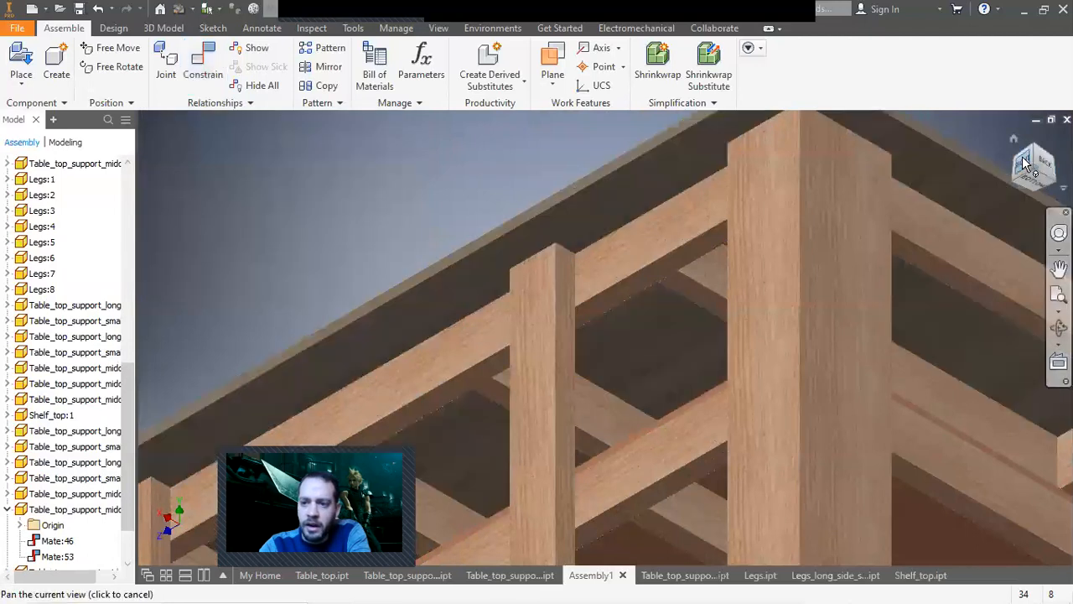
Mate the other loose tabletop support to the frame beneath the tabletop on the opposite side, then close the dialog.
{"action": "left_click", "coordinate": [1024, 163]}
{"action": "left_click", "coordinate": [637, 384]}
{"action": "left_click_drag", "start_coordinate": [637, 383], "coordinate": [615, 386]}
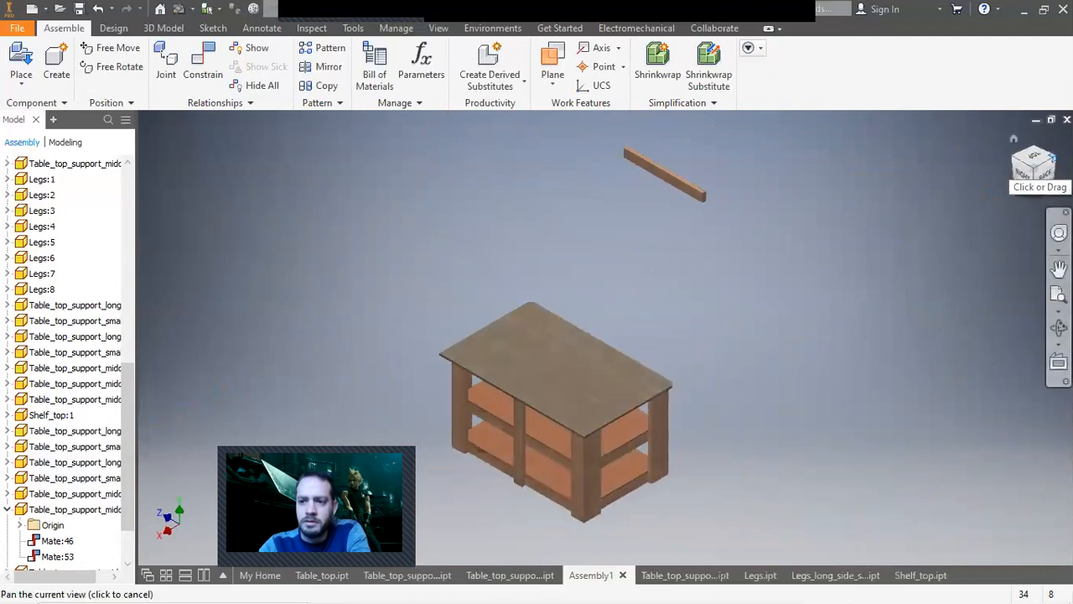
{"action": "left_click", "coordinate": [1053, 157]}
{"action": "left_click", "coordinate": [1052, 157]}
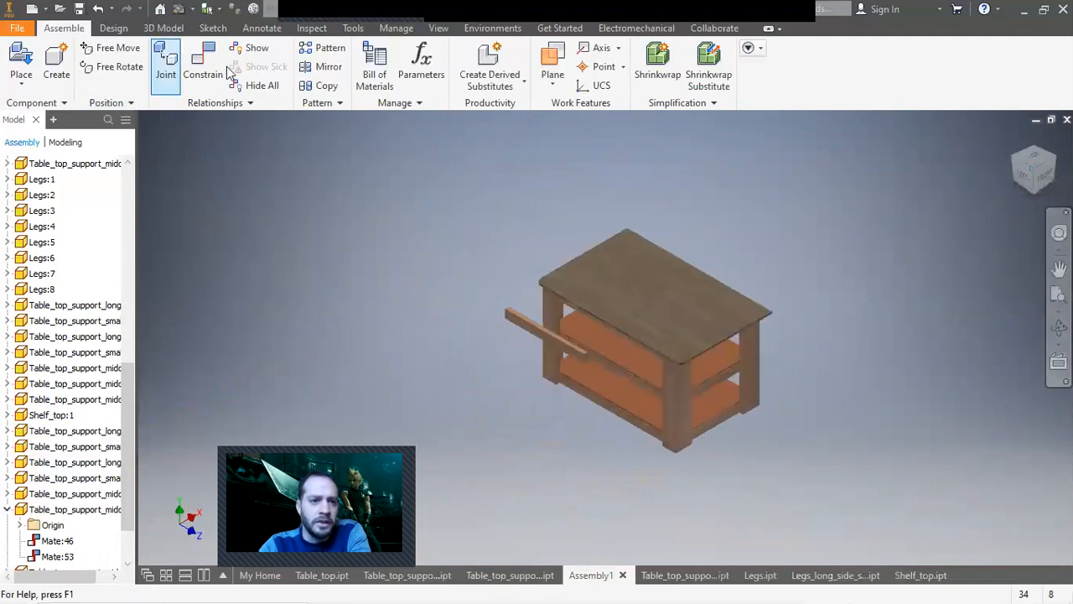
{"action": "left_click", "coordinate": [203, 69]}
{"action": "scroll", "coordinate": [574, 361], "scroll_direction": "up", "scroll_amount": 6}
{"action": "left_click", "coordinate": [580, 348]}
{"action": "left_click", "coordinate": [1037, 199]}
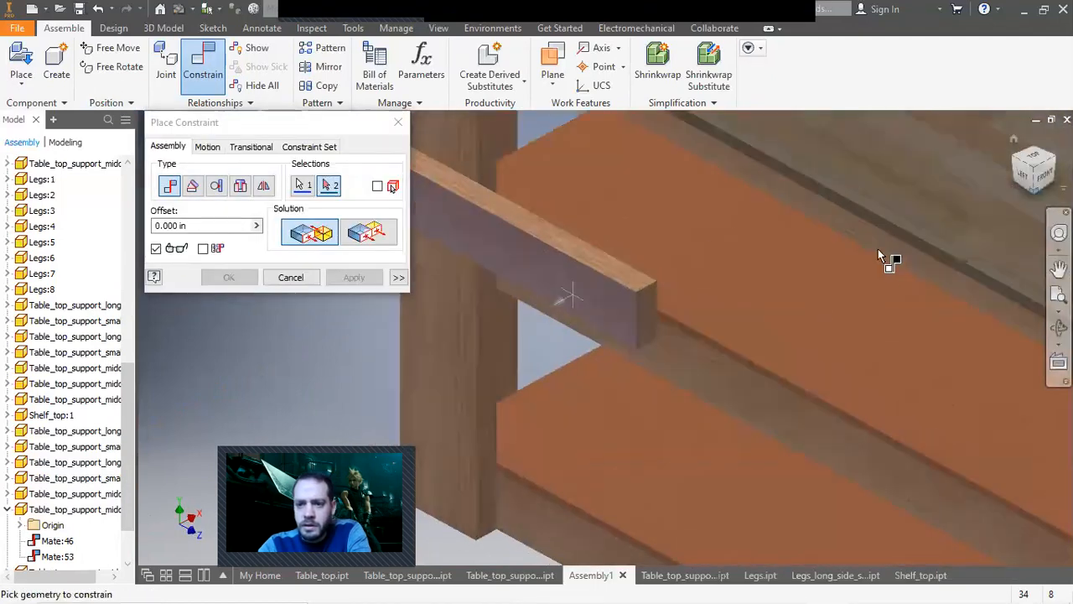
{"action": "scroll", "coordinate": [629, 381], "scroll_direction": "up", "scroll_amount": 3}
{"action": "left_click", "coordinate": [620, 350]}
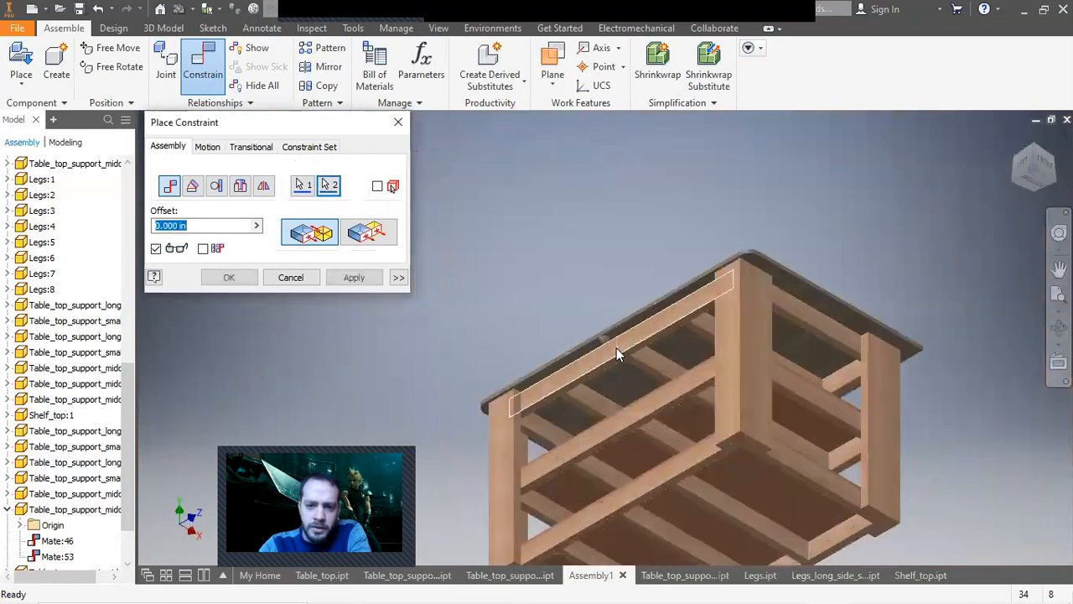
{"action": "left_click", "coordinate": [359, 279]}
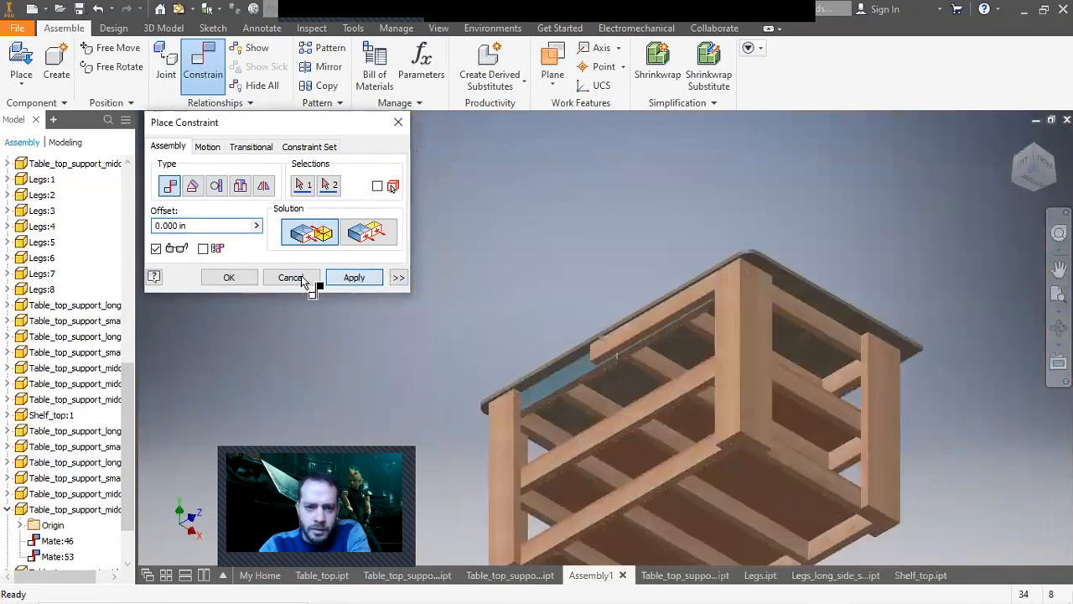
{"action": "left_click", "coordinate": [306, 280]}
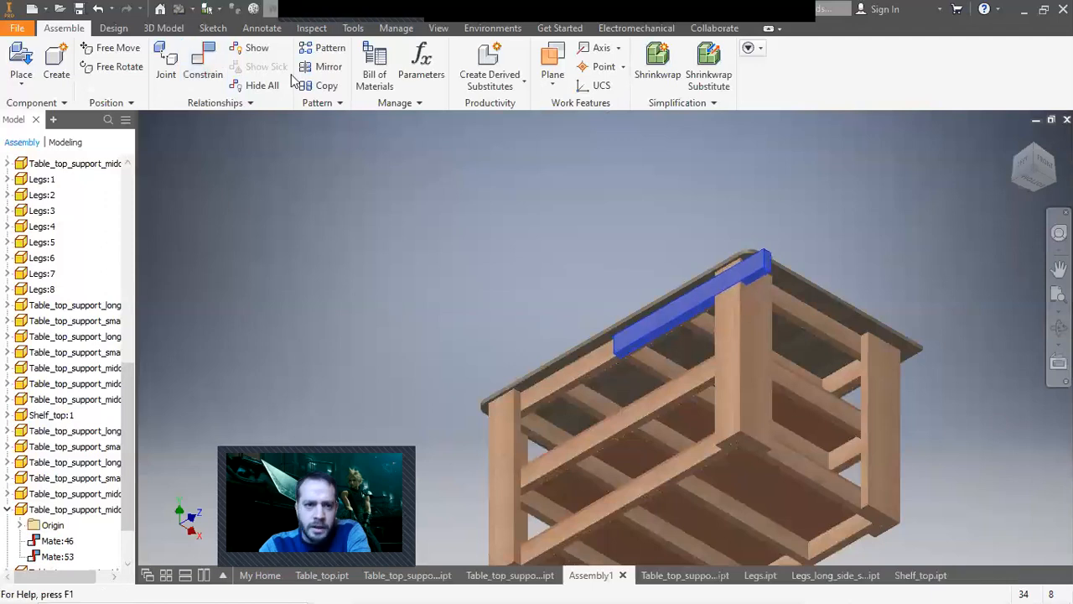
Mate the second support's end face flush with the tabletop edge, then close the constraint dialog.
{"action": "scroll", "coordinate": [779, 268], "scroll_direction": "up", "scroll_amount": 3}
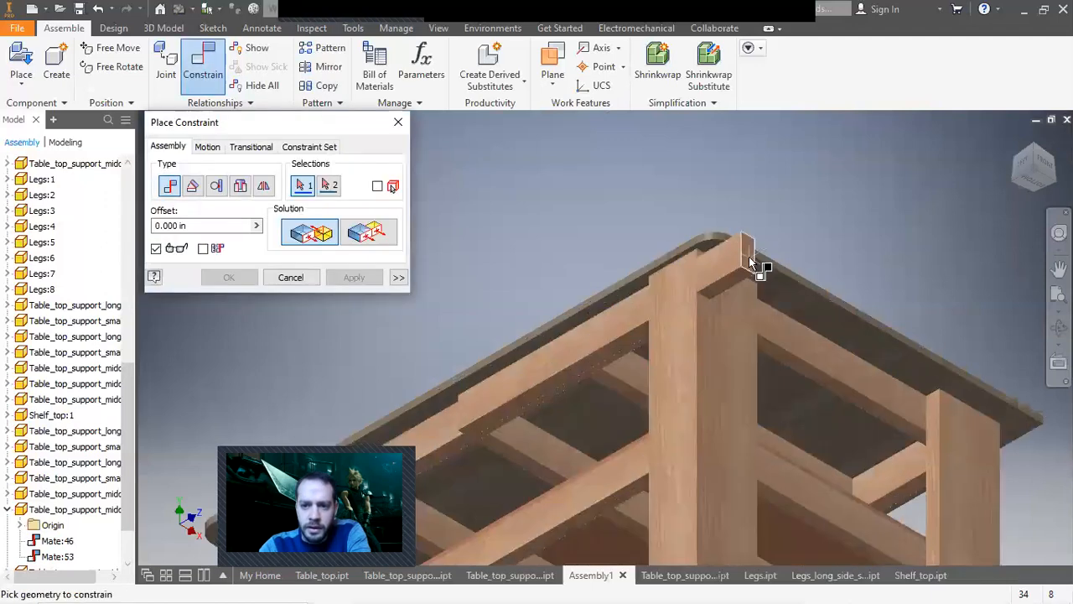
{"action": "left_click", "coordinate": [556, 381]}
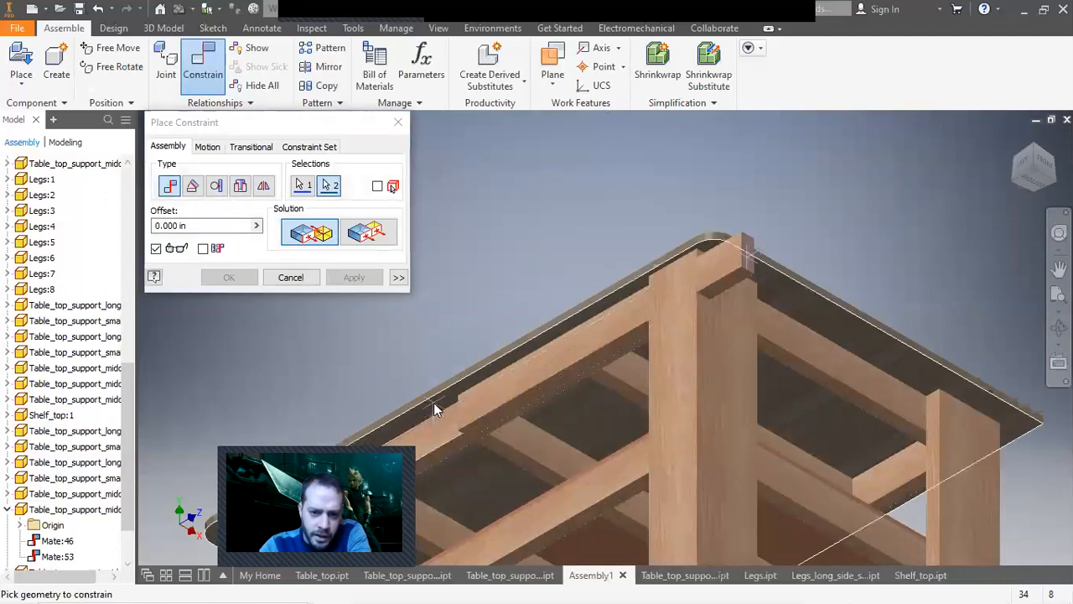
{"action": "left_click", "coordinate": [433, 402]}
{"action": "left_click", "coordinate": [352, 280]}
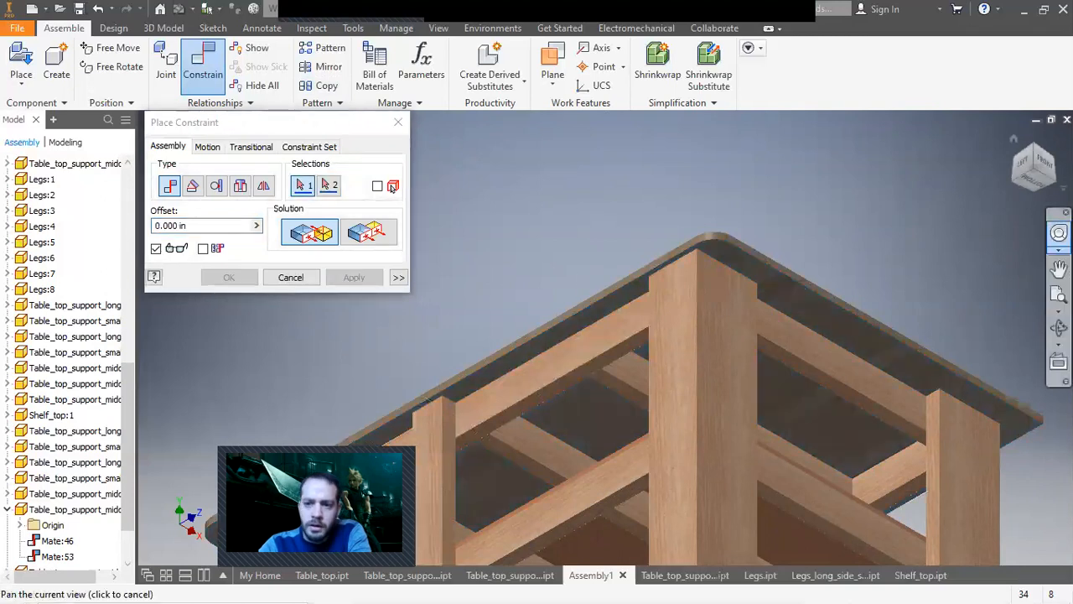
{"action": "left_click", "coordinate": [1024, 168]}
{"action": "left_click", "coordinate": [587, 317]}
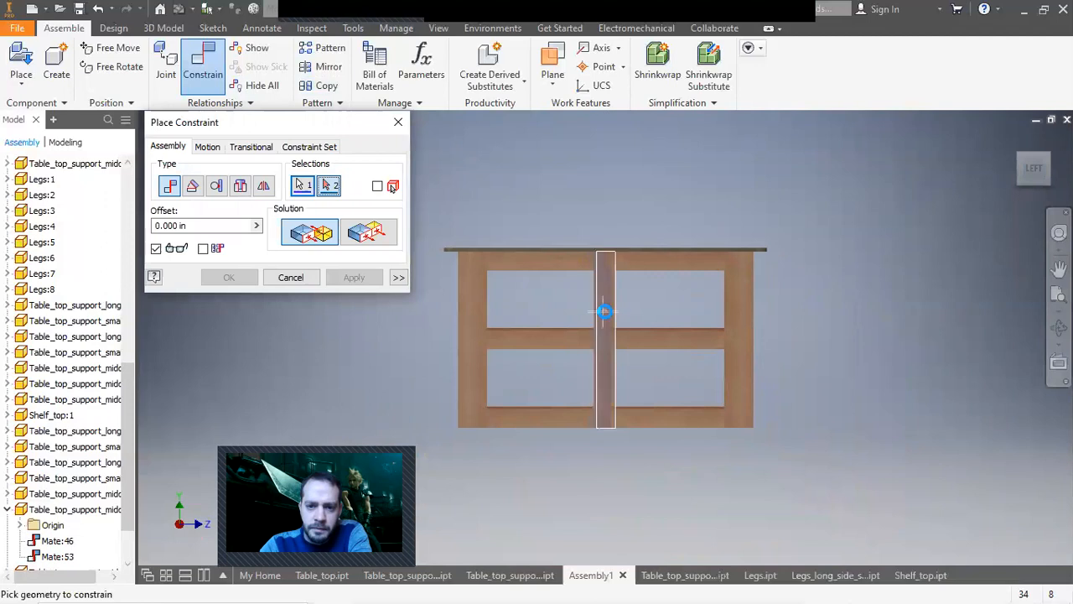
{"action": "left_click", "coordinate": [302, 277]}
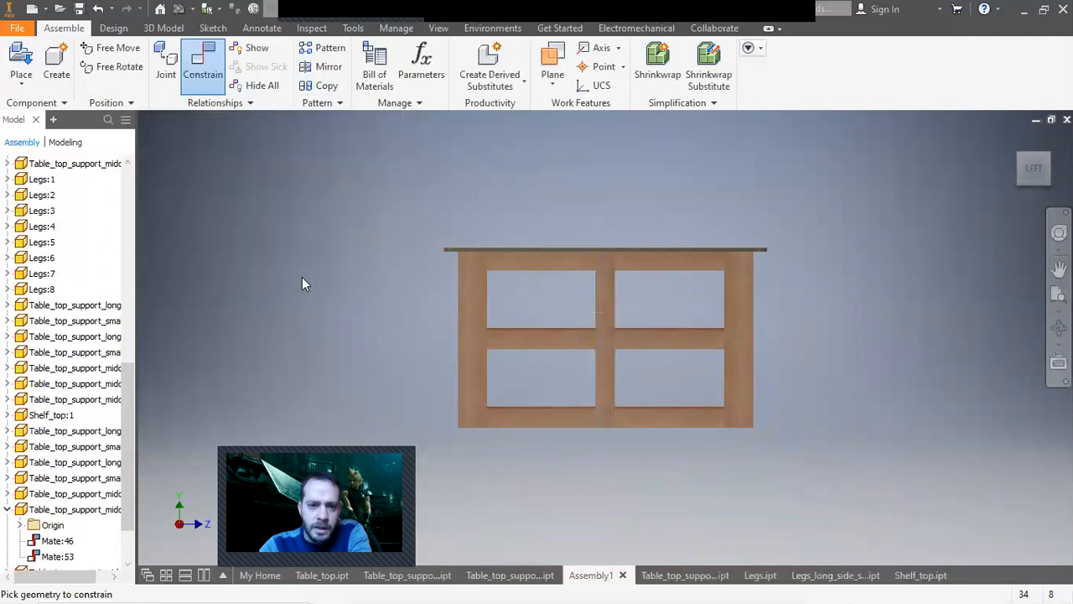
Switch to Photos to view the Outfeed_table picture2.jpeg reference image, then minimize it.
{"action": "left_click_drag", "start_coordinate": [594, 317], "coordinate": [609, 315]}
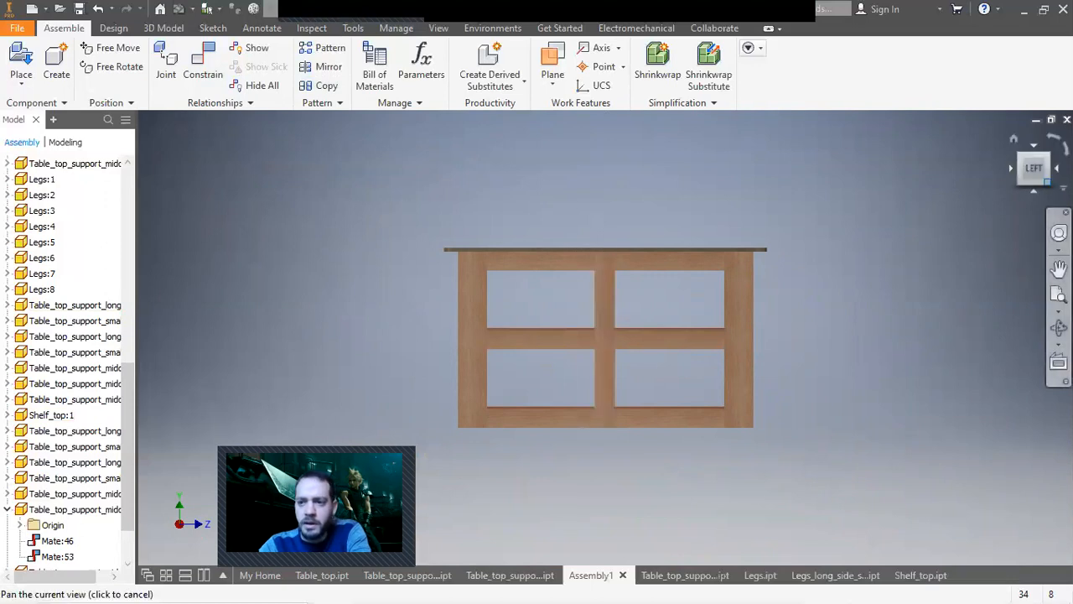
{"action": "left_click", "coordinate": [1047, 160]}
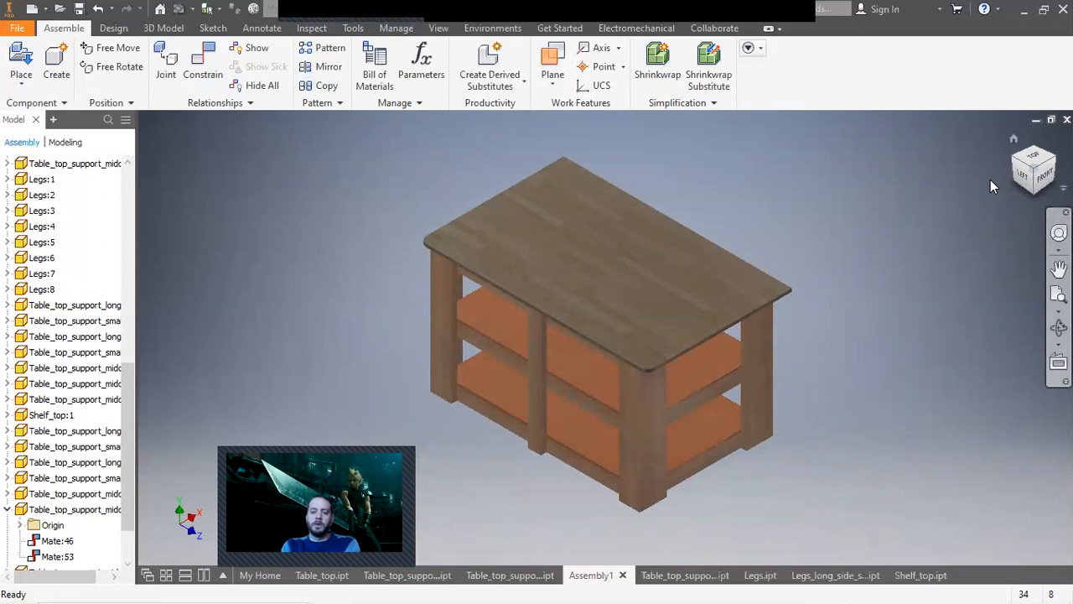
{"action": "mouse_move", "coordinate": [693, 586]}
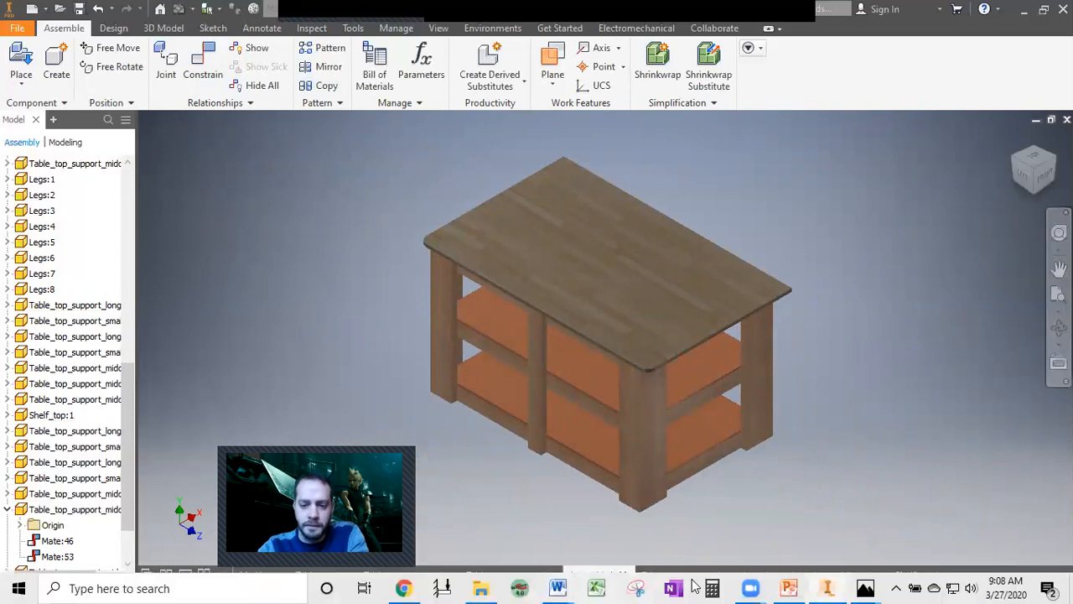
{"action": "mouse_move", "coordinate": [865, 587]}
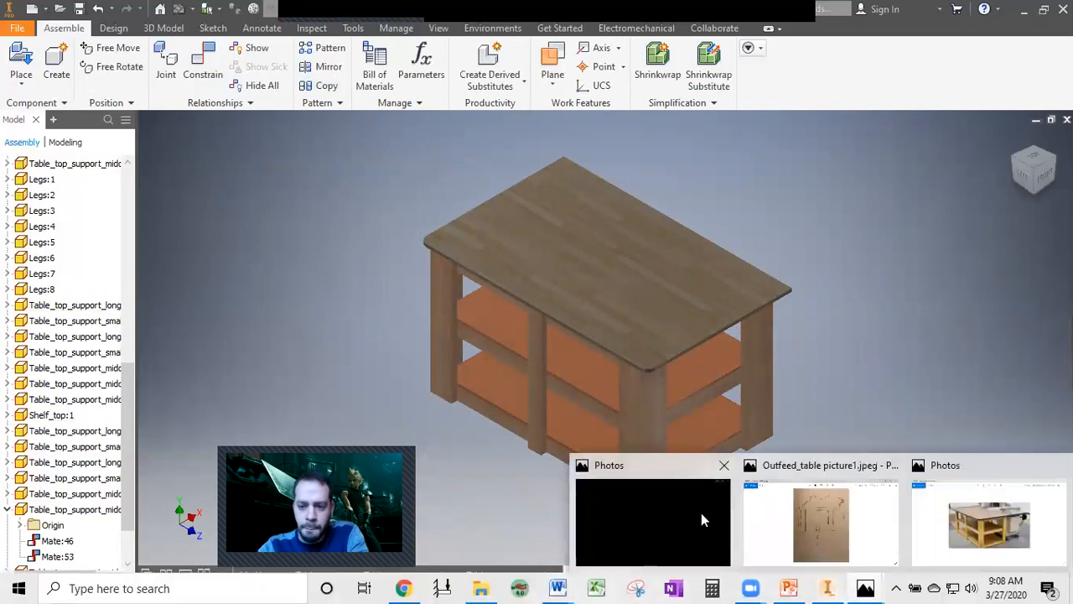
{"action": "left_click", "coordinate": [660, 517]}
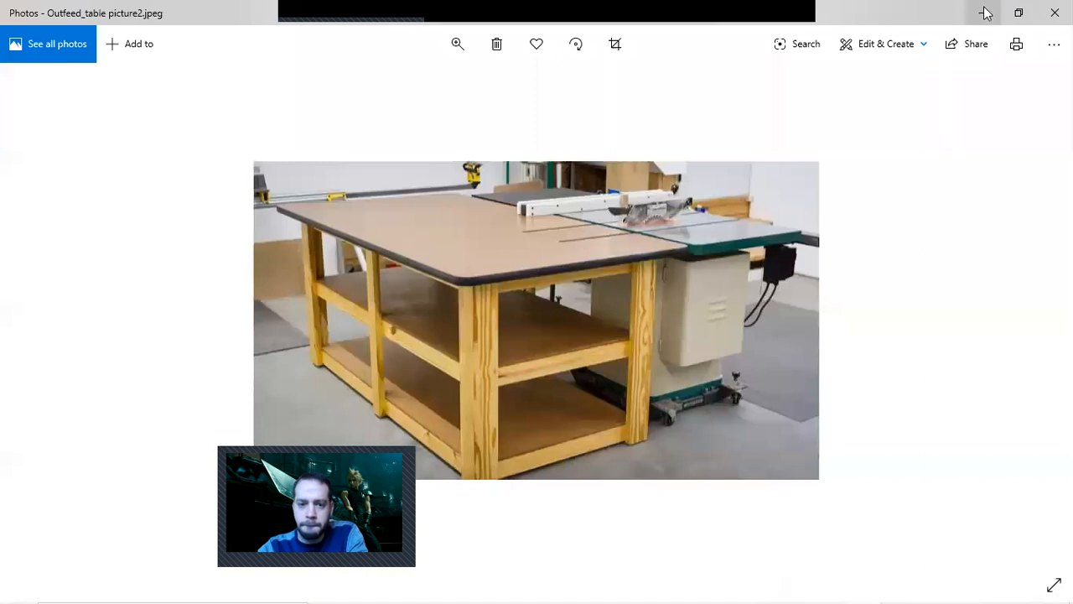
{"action": "left_click", "coordinate": [986, 13]}
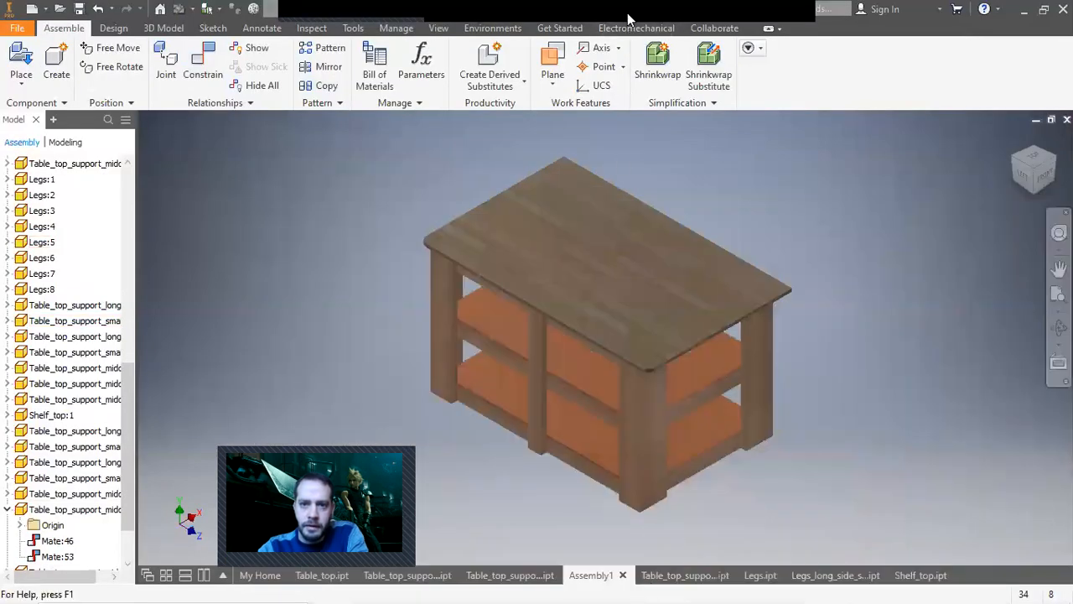